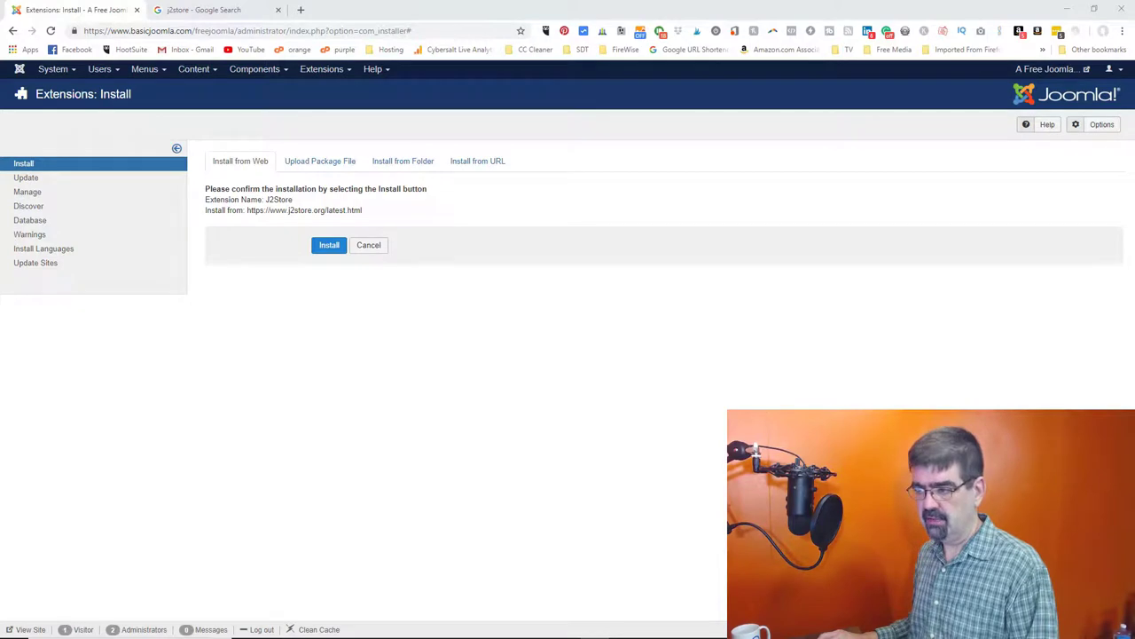
- Confirm the web installation of the J2Store V3 Core extension
click(326, 250)
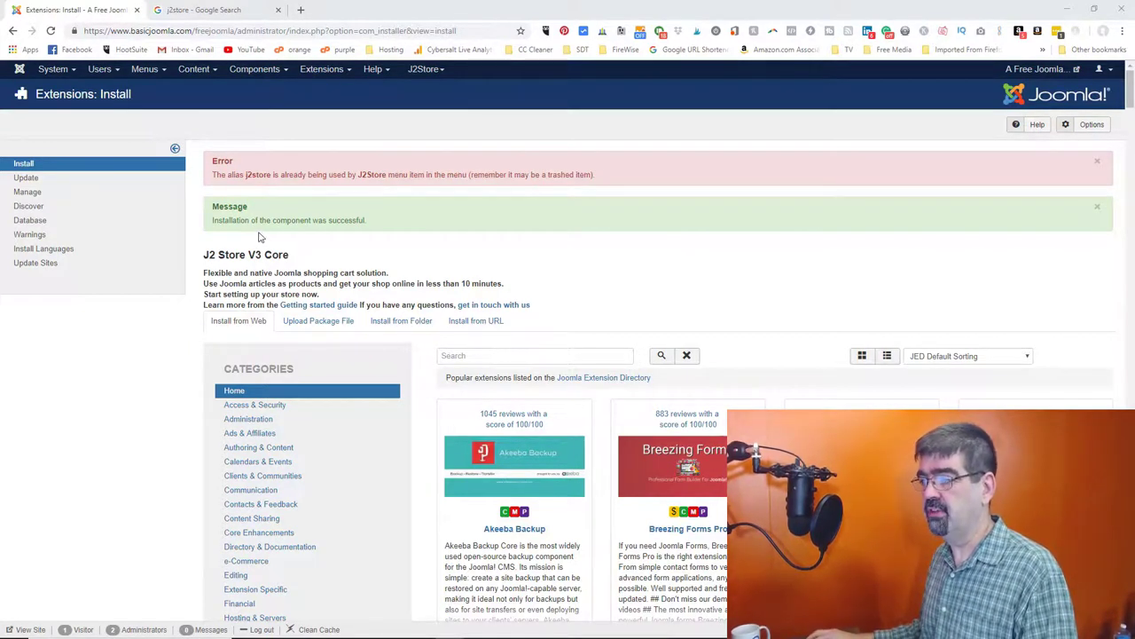
click(268, 75)
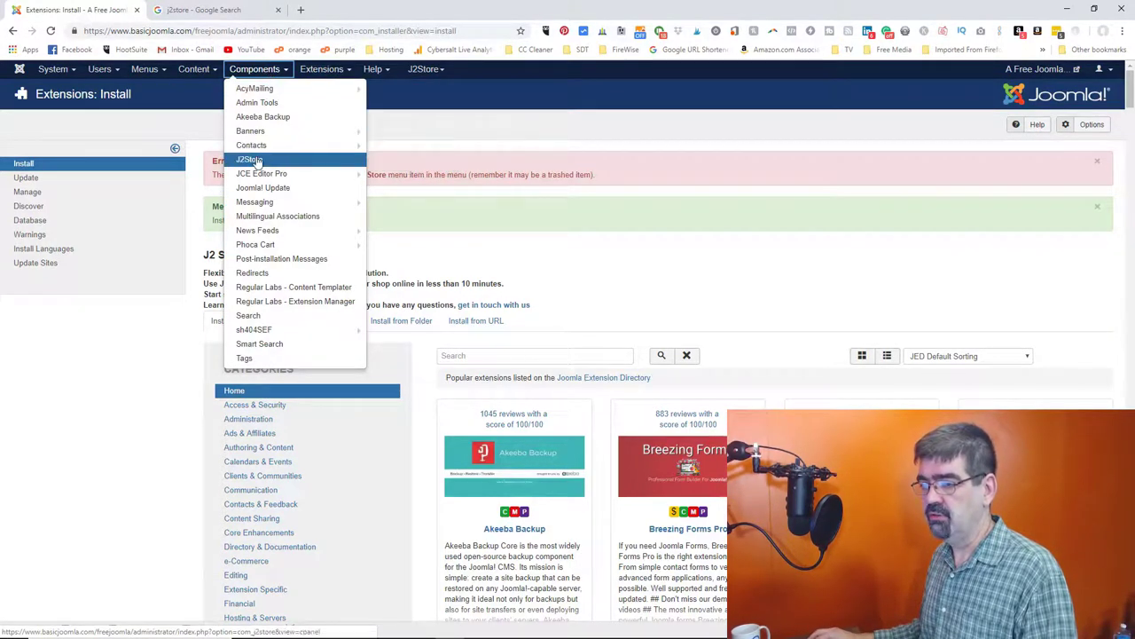
- Open the J2Store component to launch its First-run Configuration Wizard
click(256, 160)
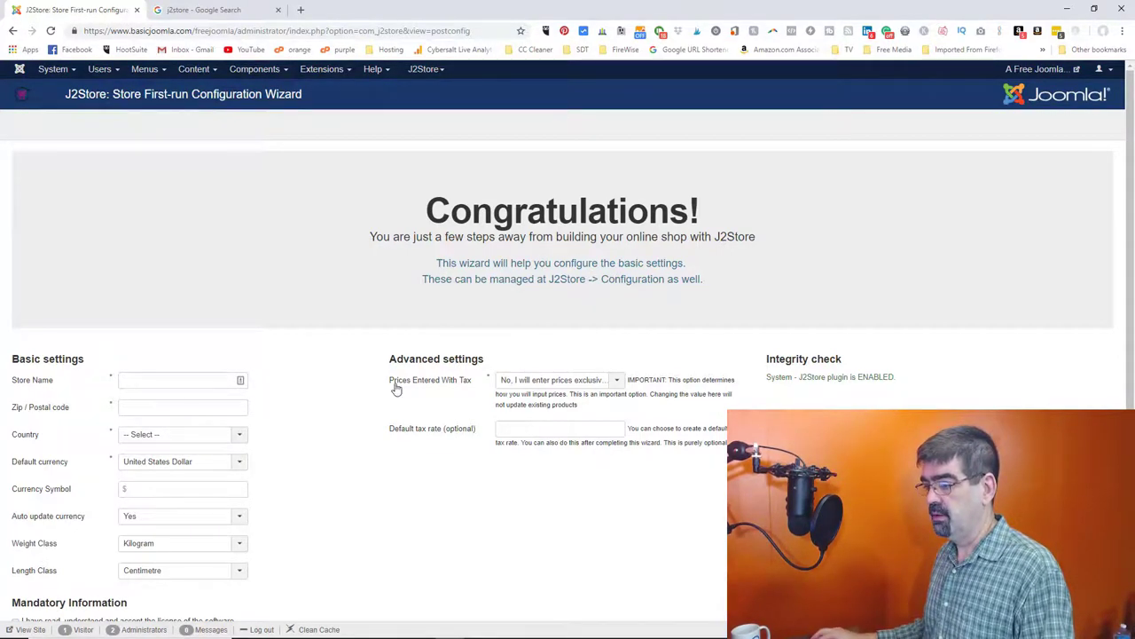
- Keep prices entered exclusive of tax in the wizard's basic settings
click(618, 383)
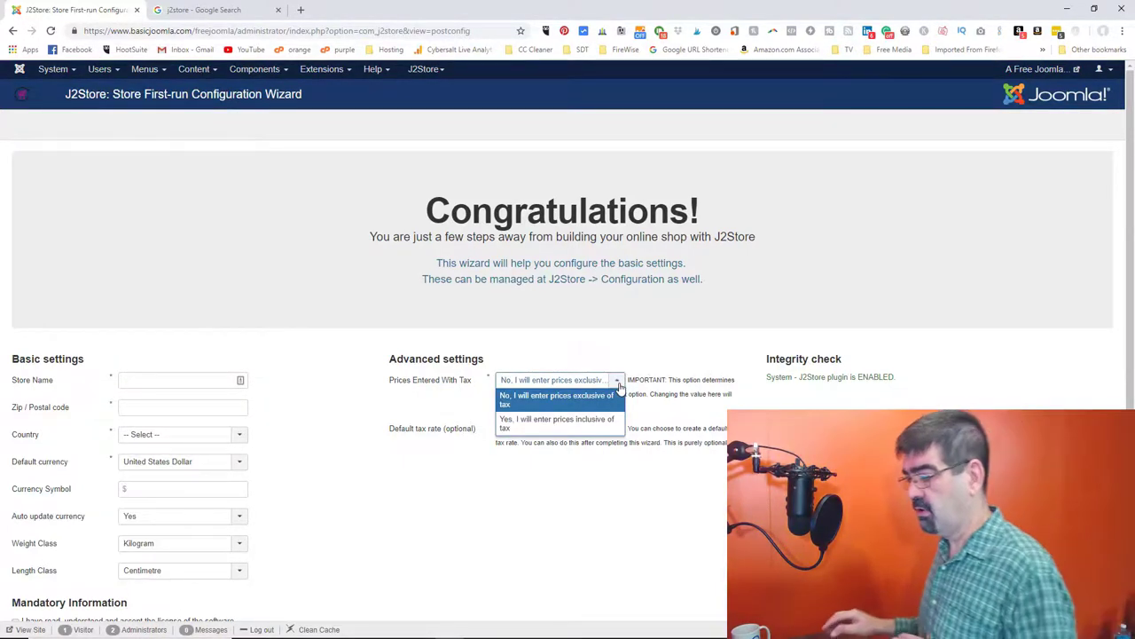
click(618, 348)
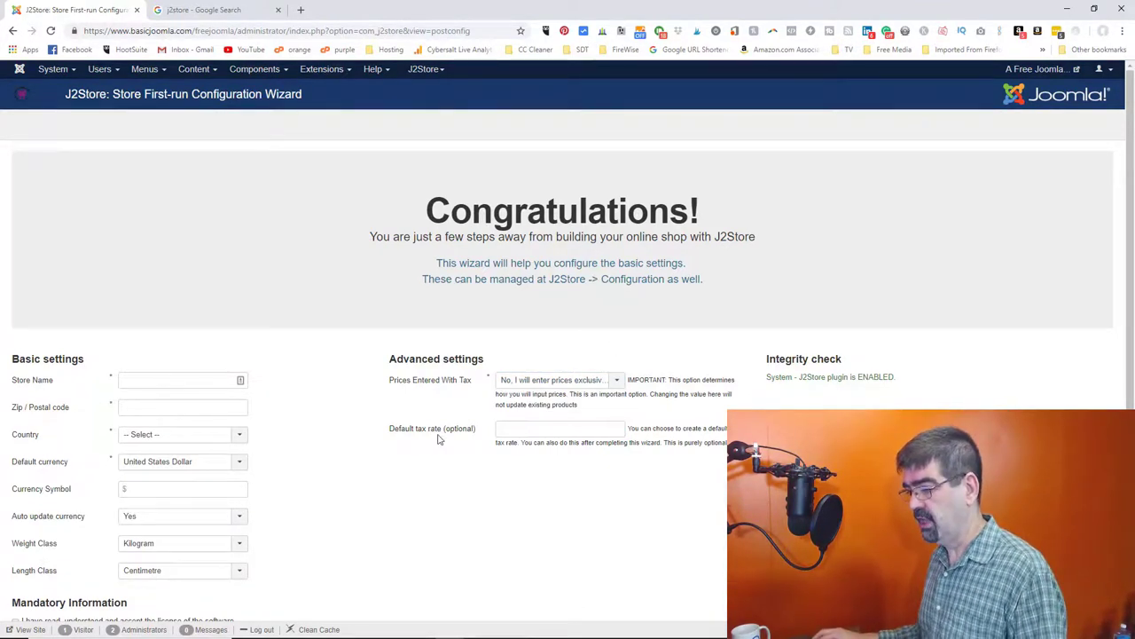
click(512, 431)
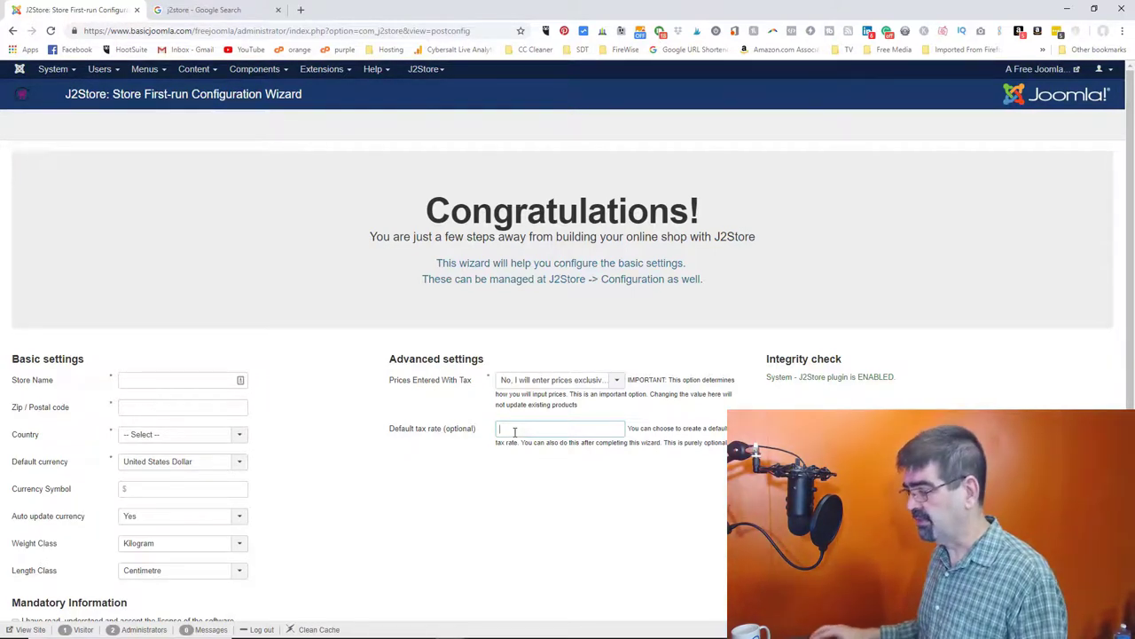
scroll(599, 435, down, 2)
- Name the store 'Test Store' and fill in its postal code
click(161, 264)
text(TEst Store)
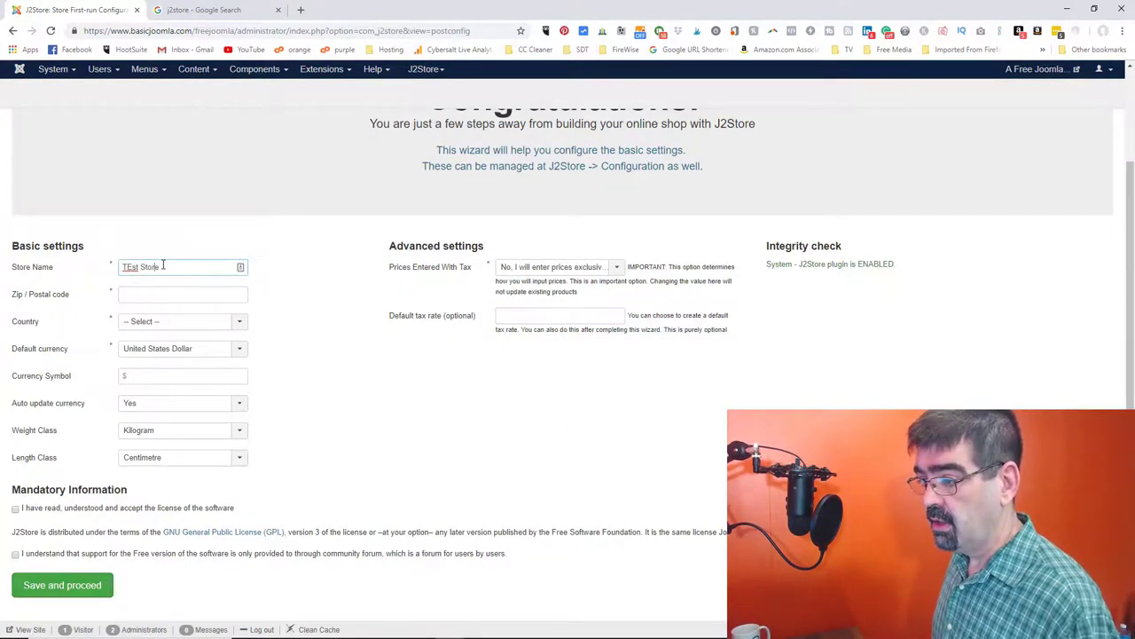
key(Left)
key(Left)
key(BackSpace)
text(e)
key(Tab)
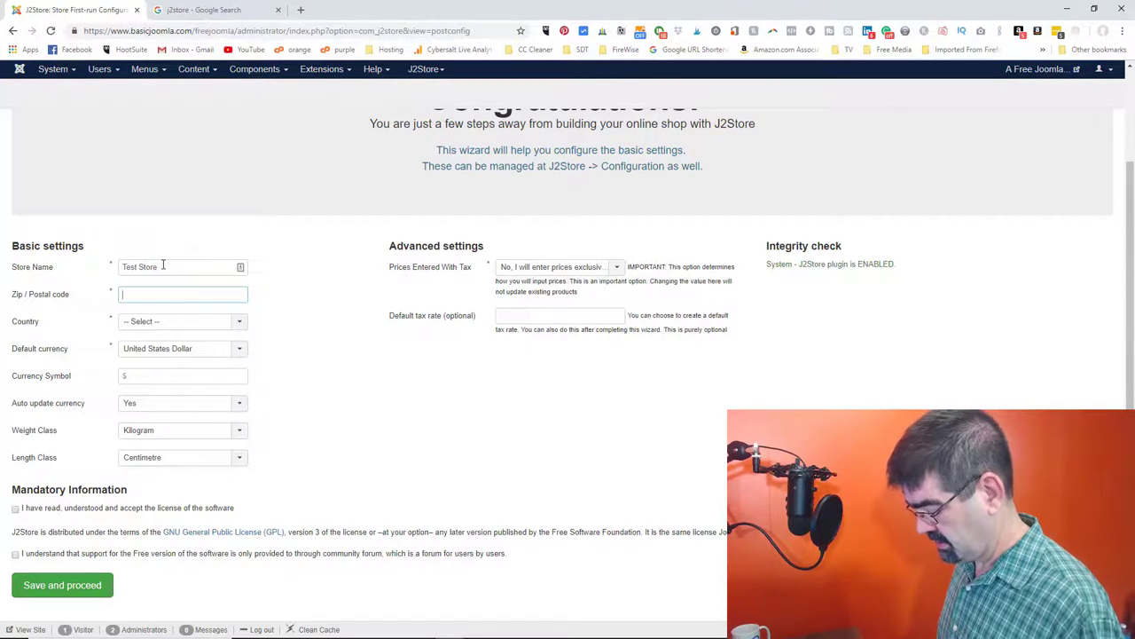
text(V9C W3W)
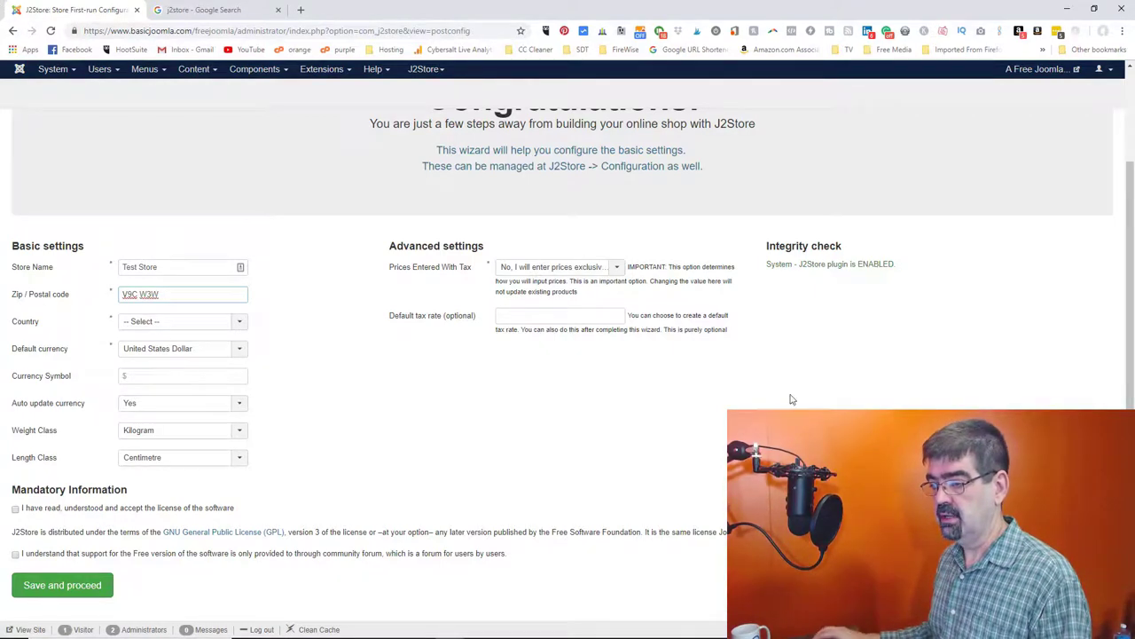
- Set the store country to Canada and keep Auto update currency at Yes
click(233, 324)
text(c)
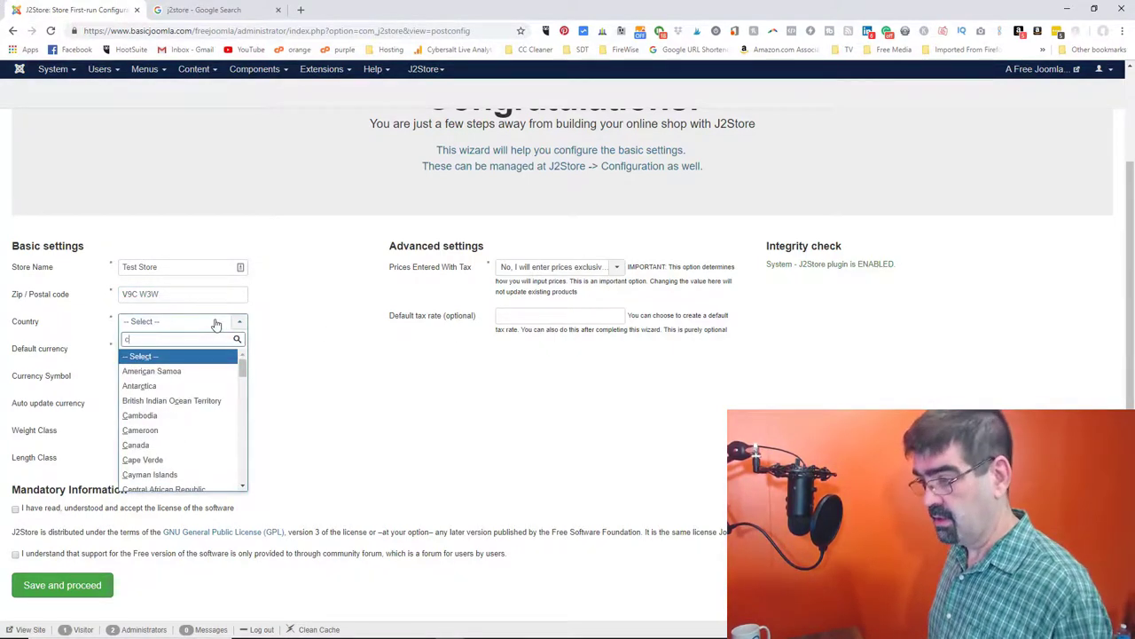
key(Down)
key(Down)
key(Down)
key(Down)
key(Down)
key(Down)
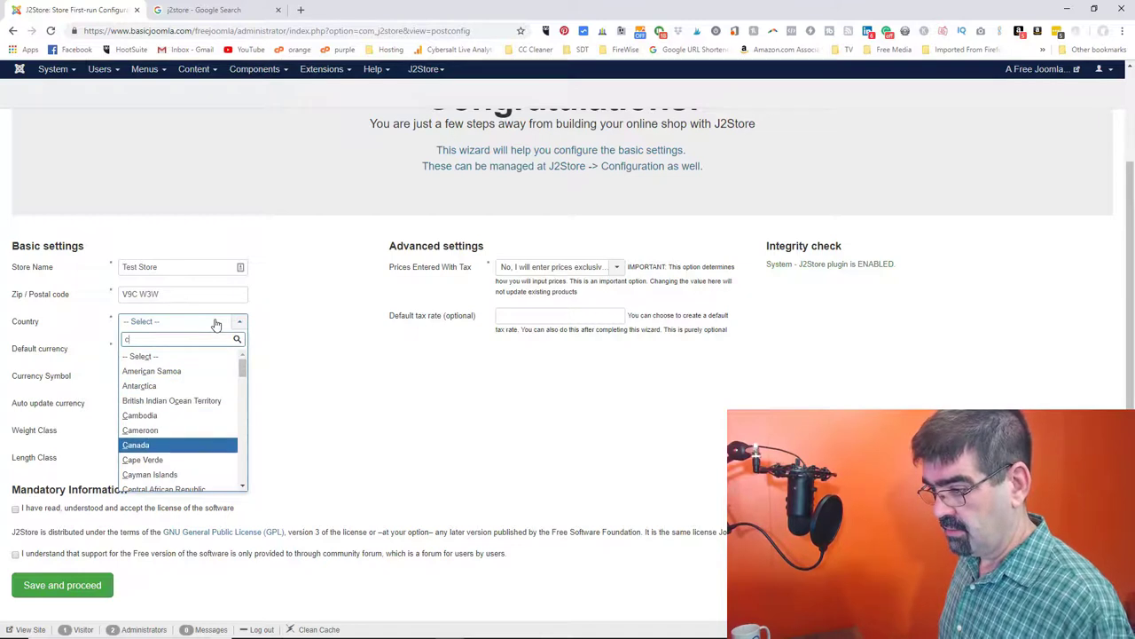
key(Return)
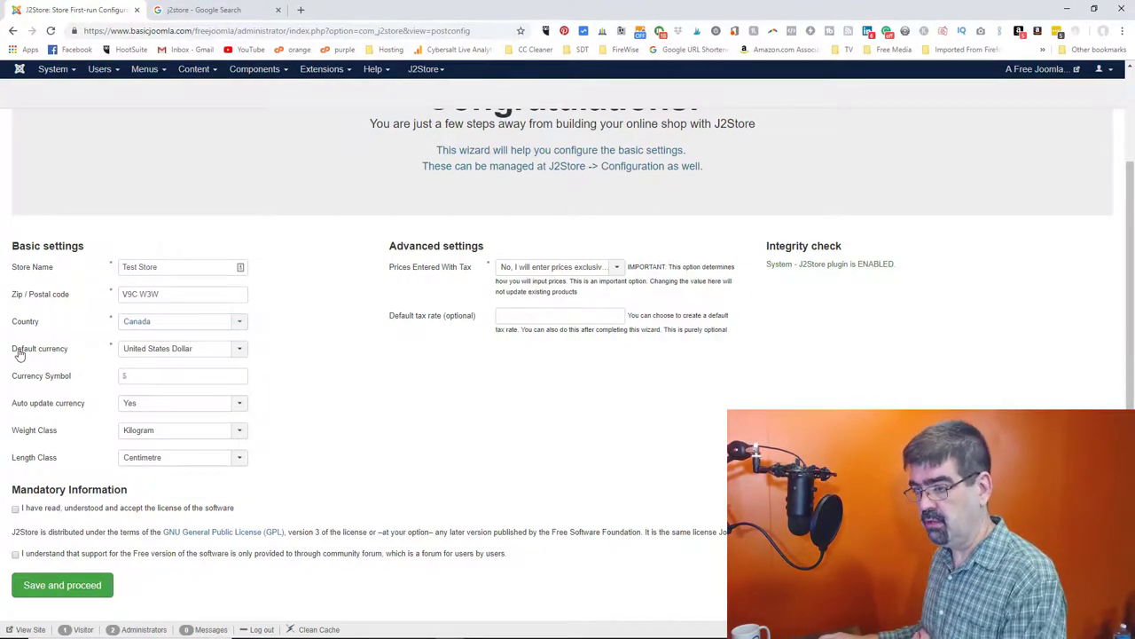
click(158, 381)
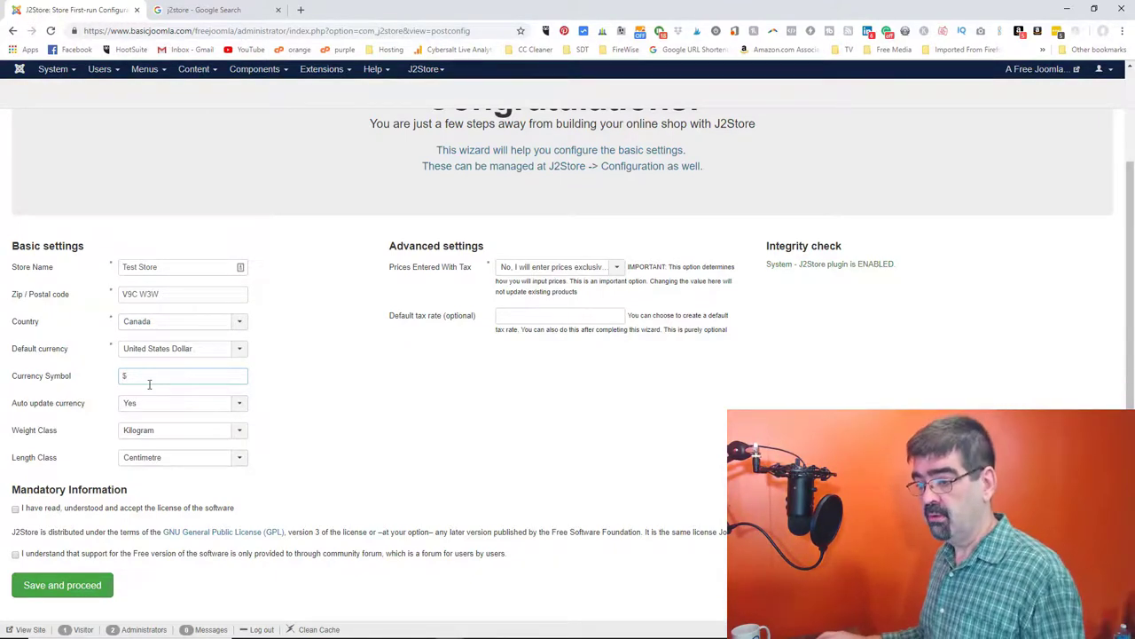
click(157, 410)
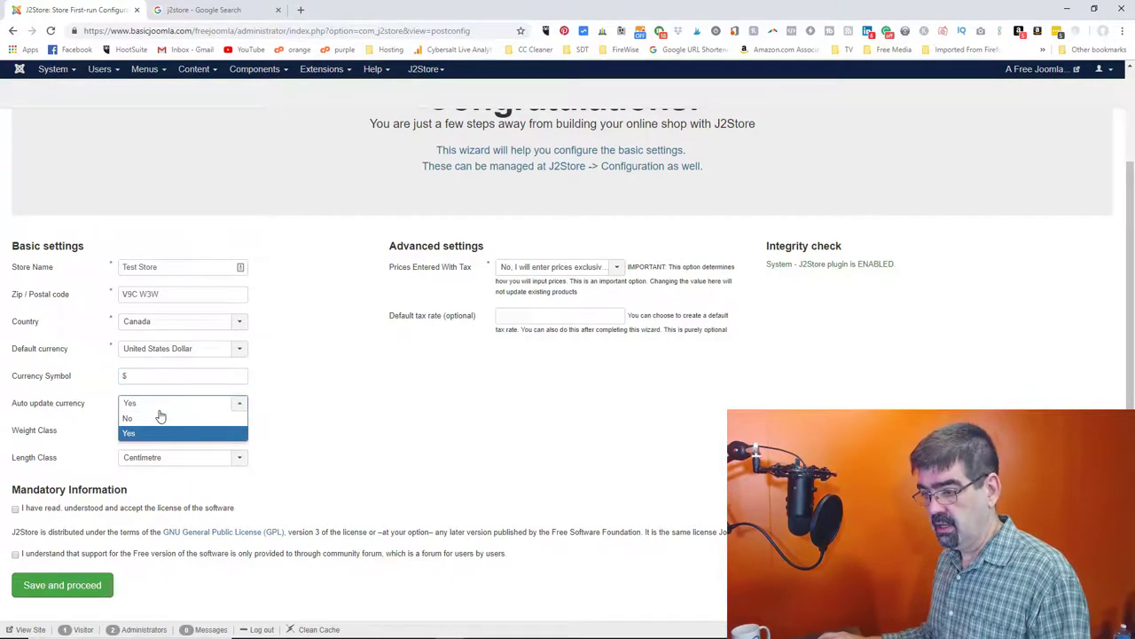
click(160, 409)
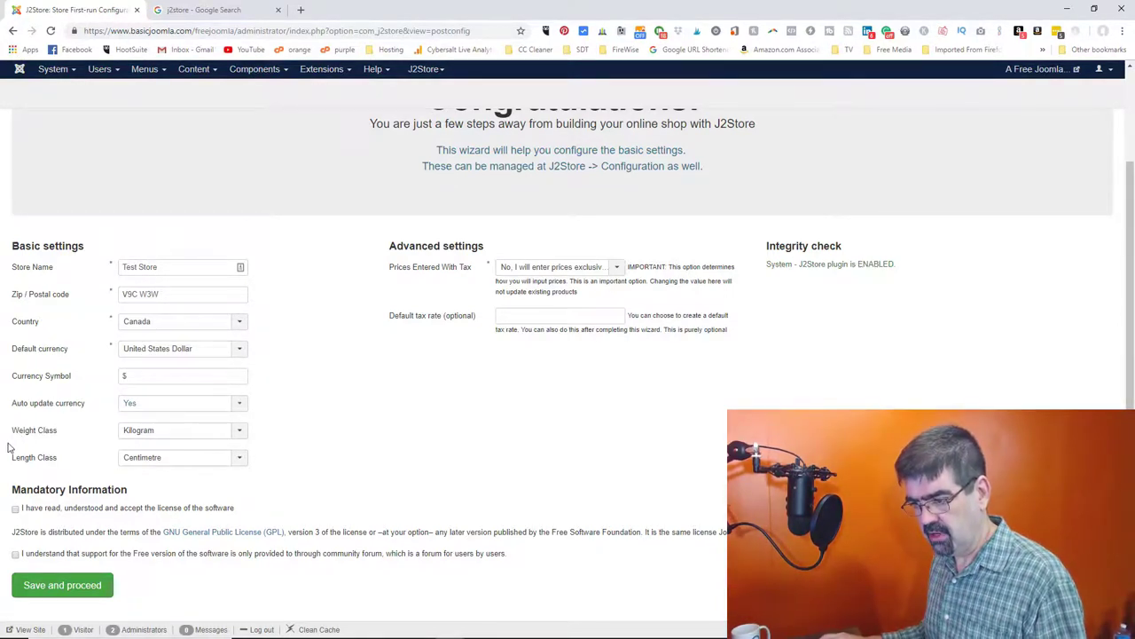
- Accept the software license and community-support terms, then save the wizard
click(15, 510)
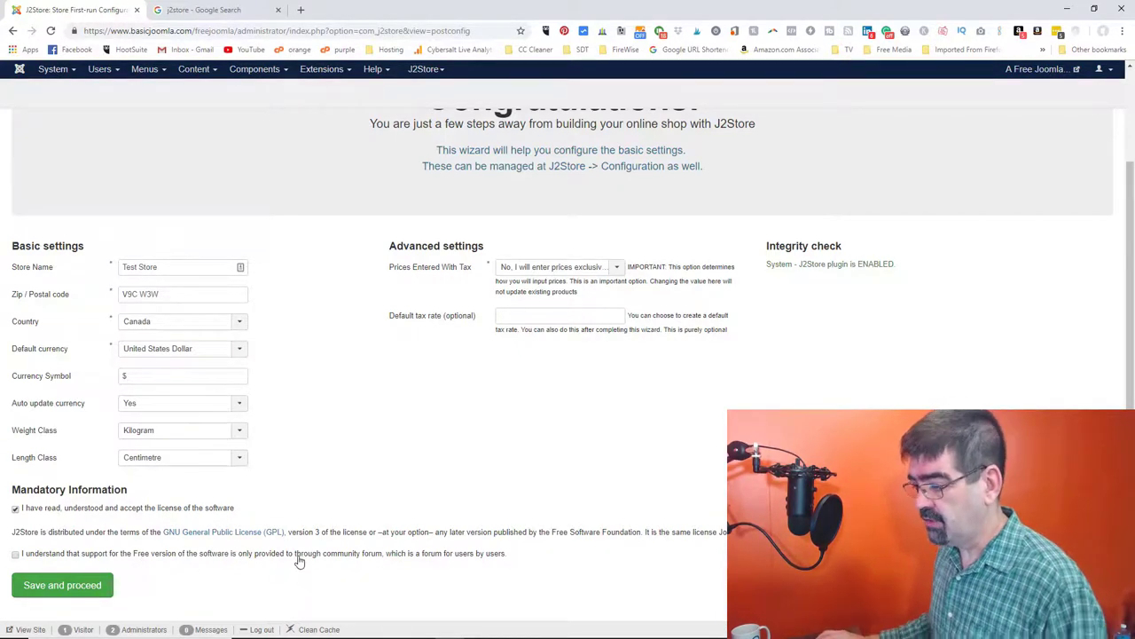
click(15, 554)
click(44, 585)
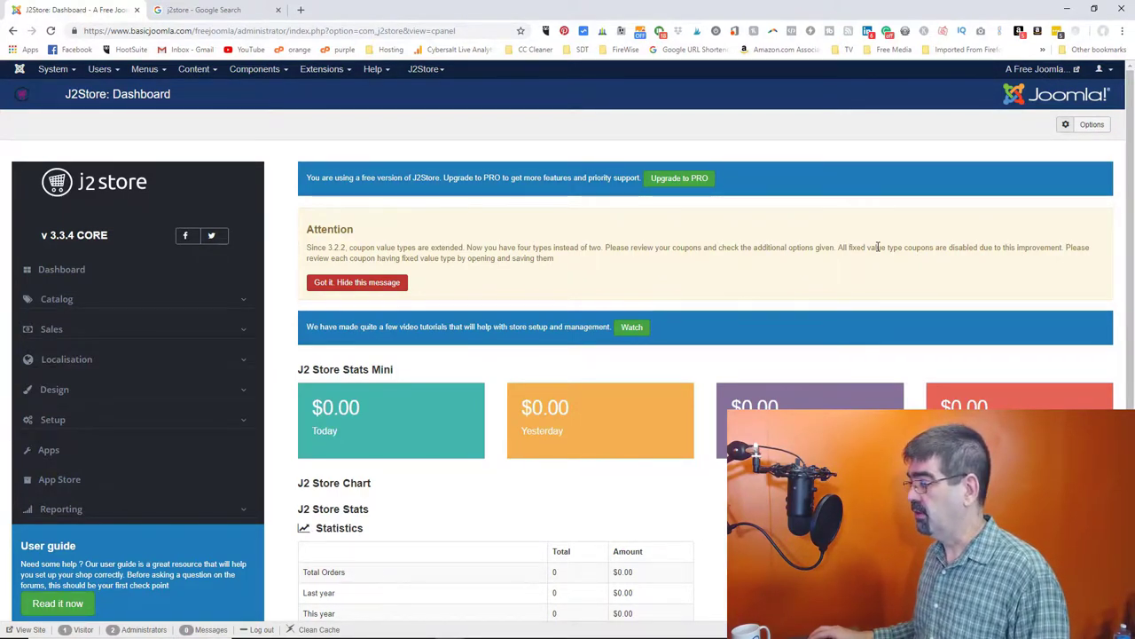
- Hide the coupon-change notice and expand the Catalog, Sales and Localisation sidebar sections
click(346, 282)
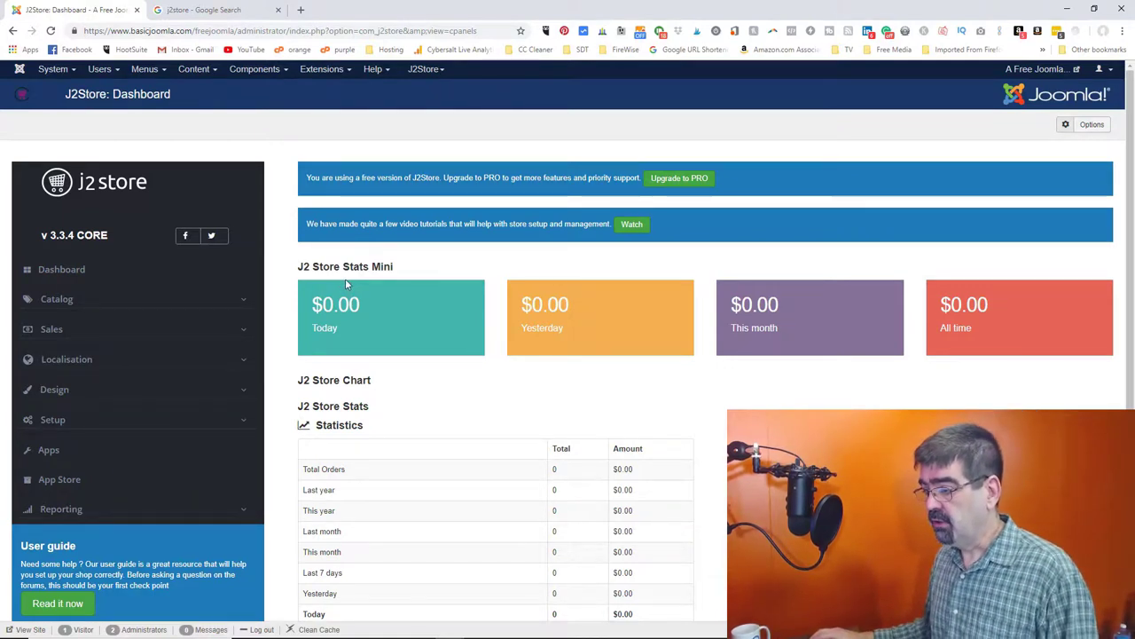
scroll(346, 283, down, 1)
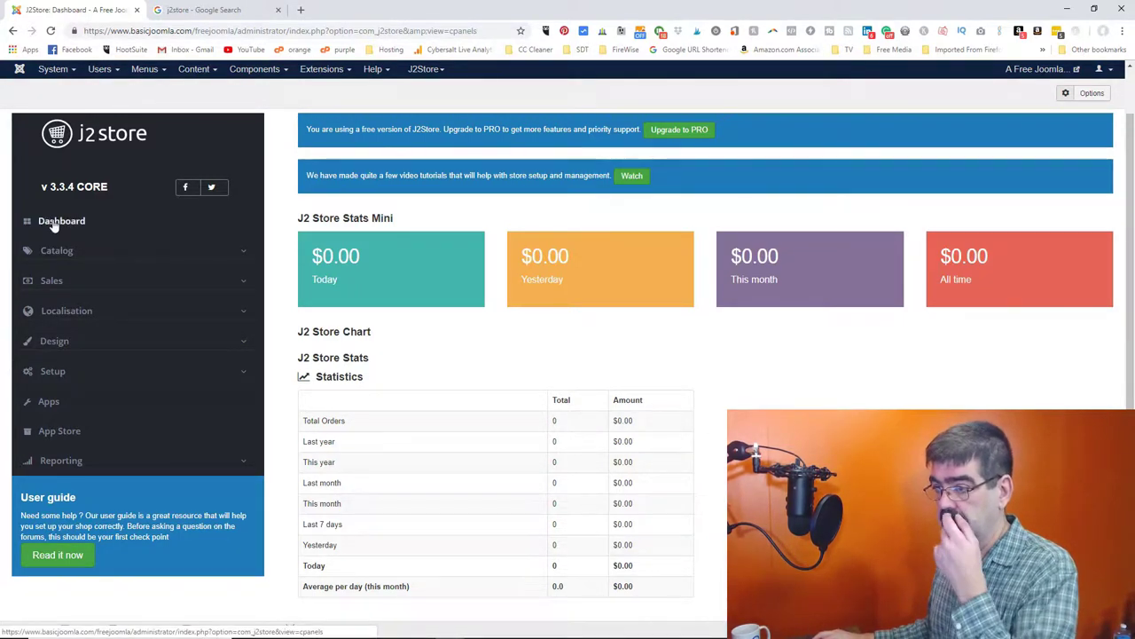
click(74, 253)
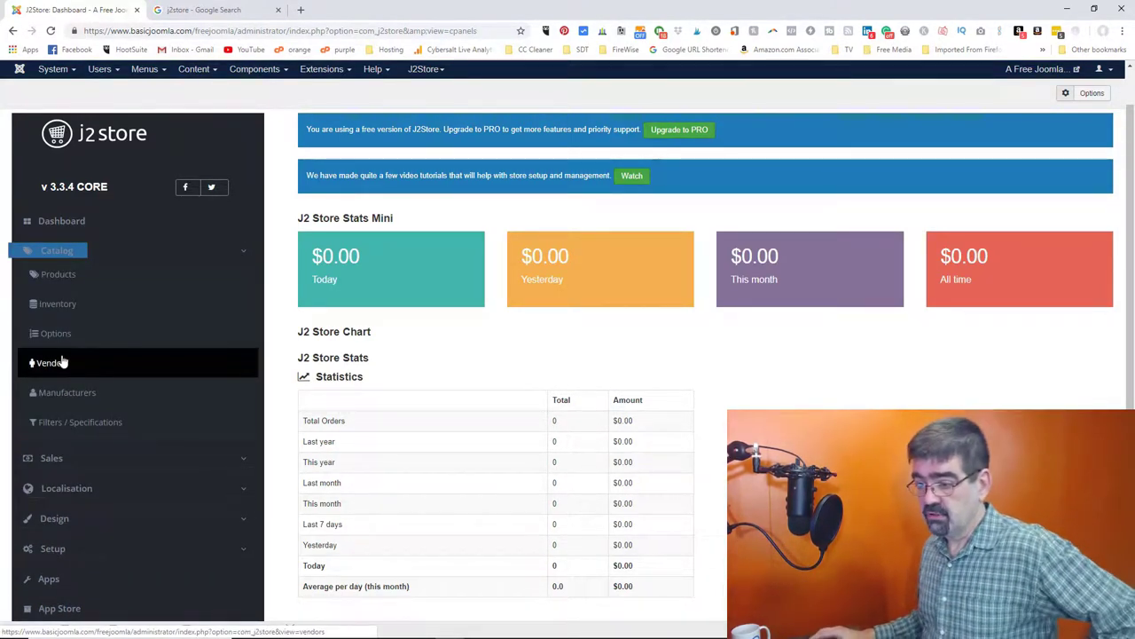
scroll(64, 362, down, 1)
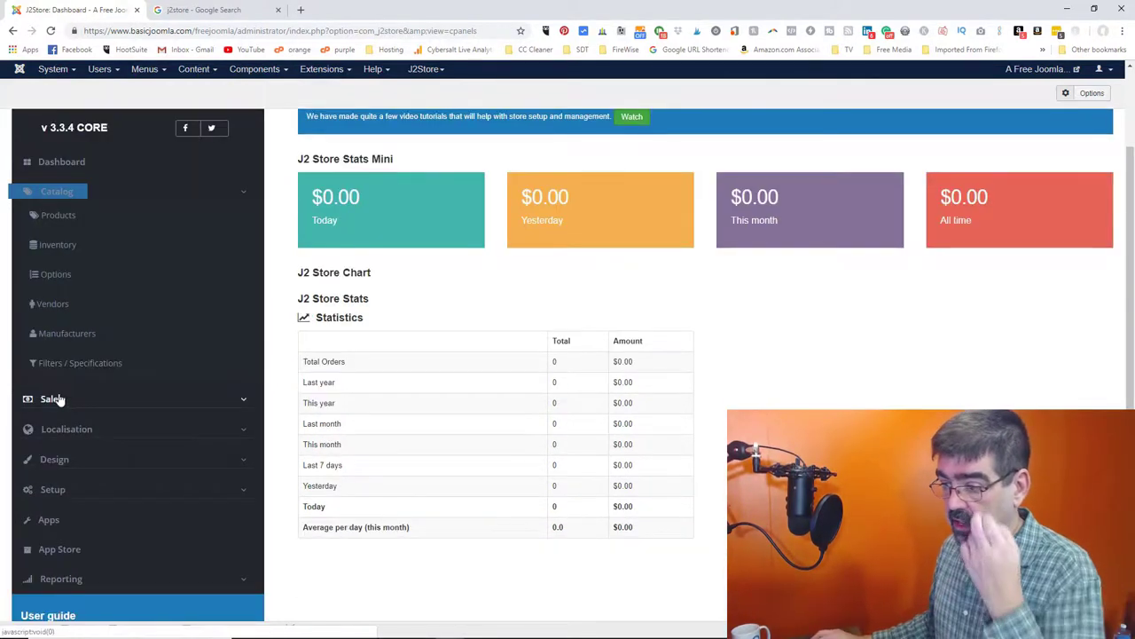
click(51, 398)
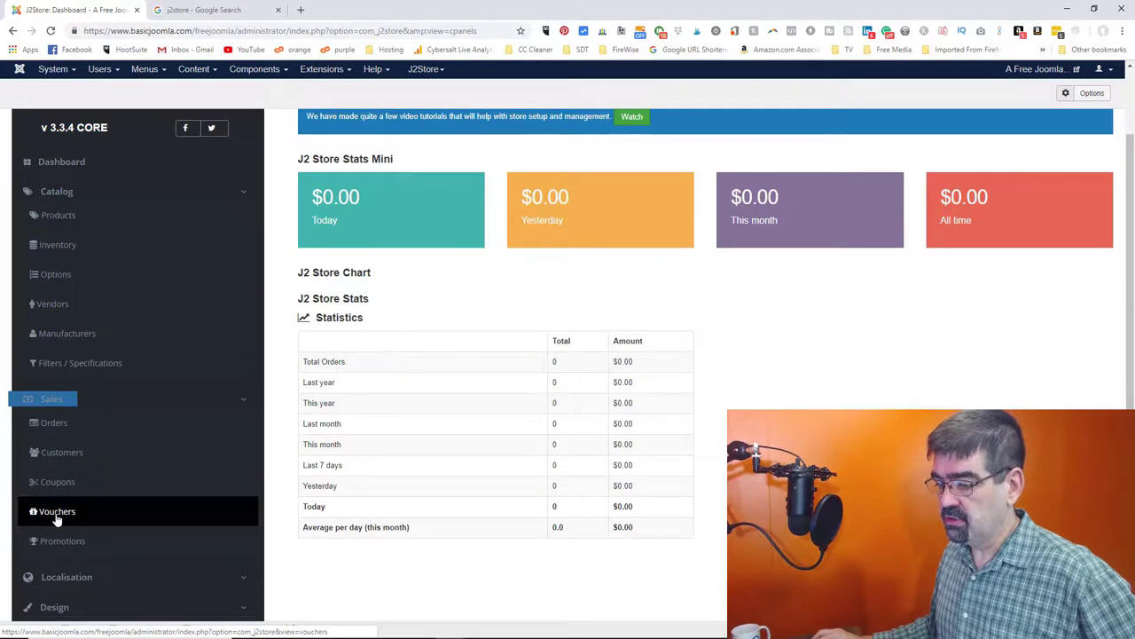
scroll(113, 437, down, 2)
click(85, 399)
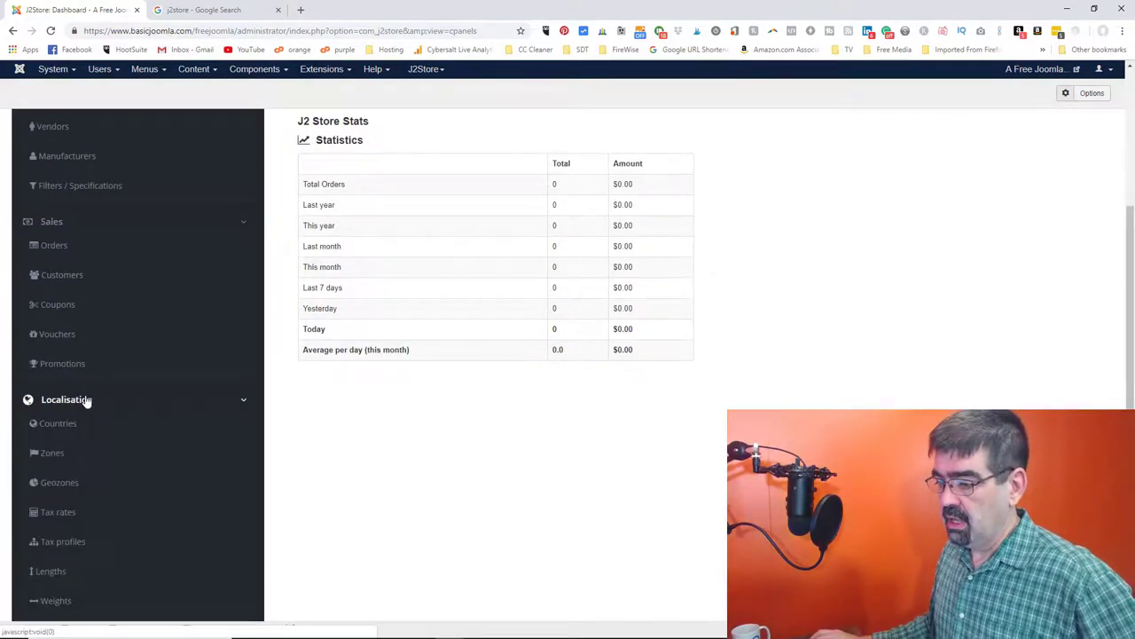
scroll(86, 398, down, 3)
scroll(86, 398, up, 7)
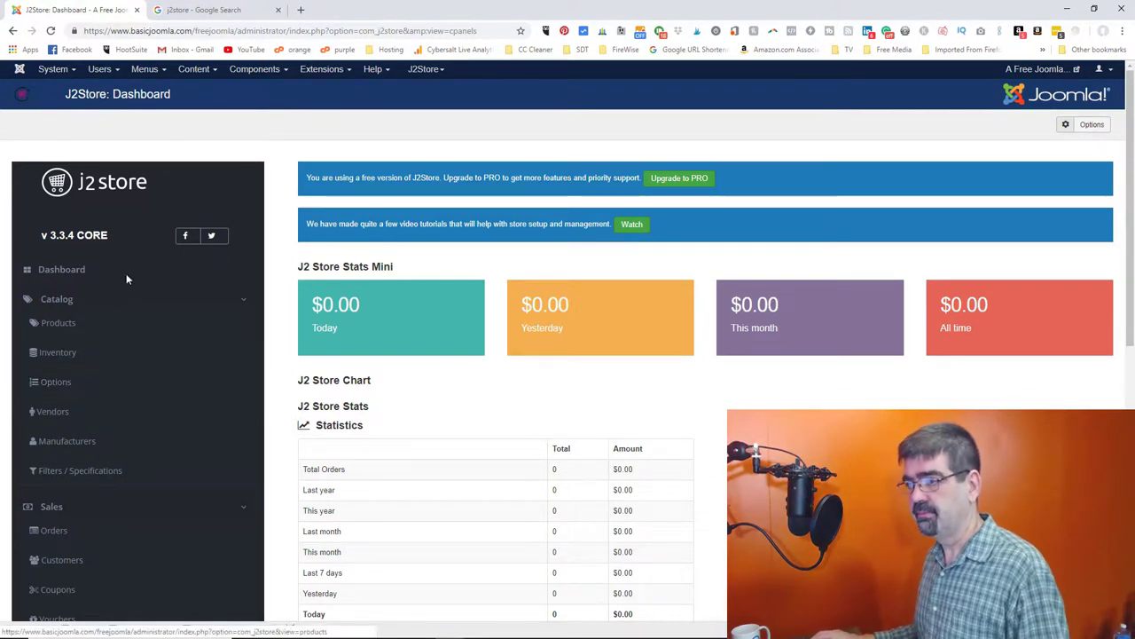
click(209, 74)
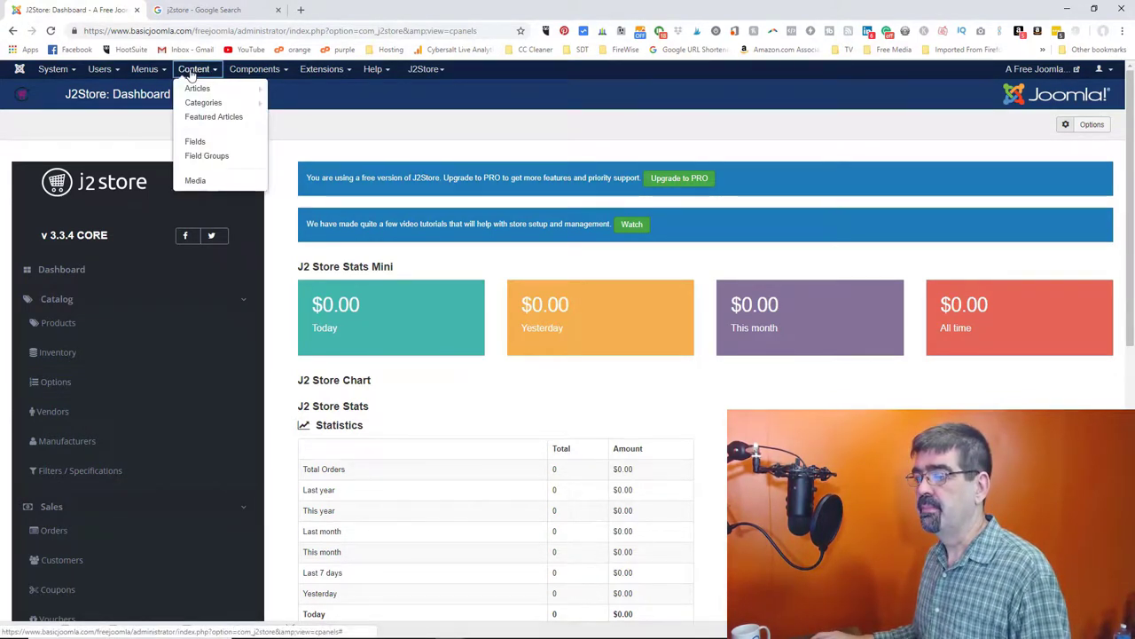
- Open the Add New Article page in a new browser tab
mouse_move(197, 90)
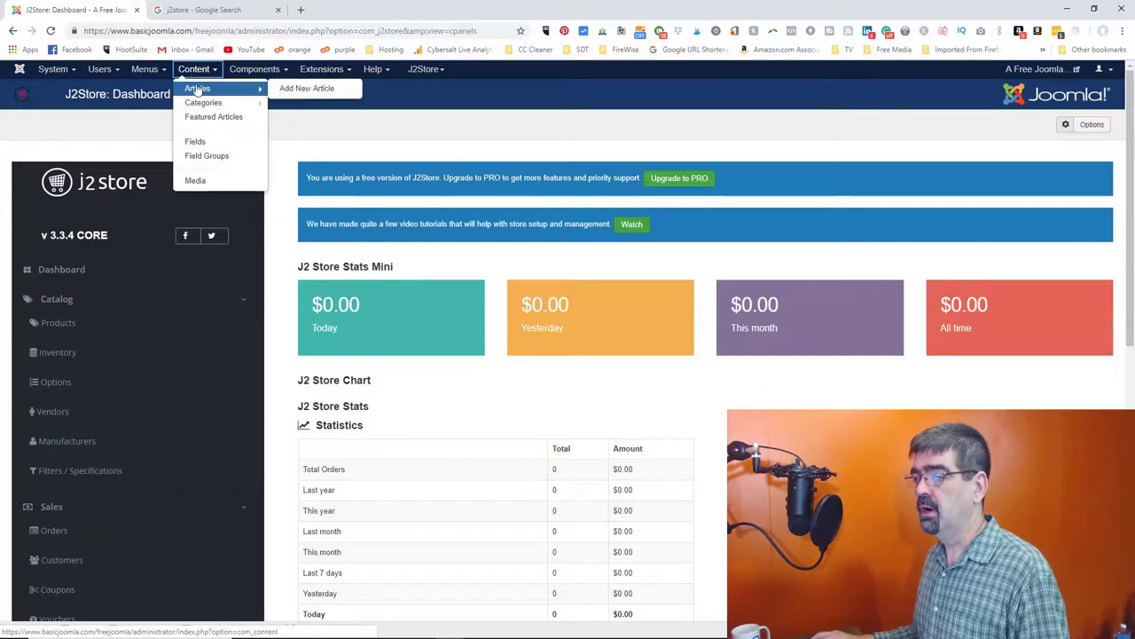
right_click(302, 90)
click(322, 100)
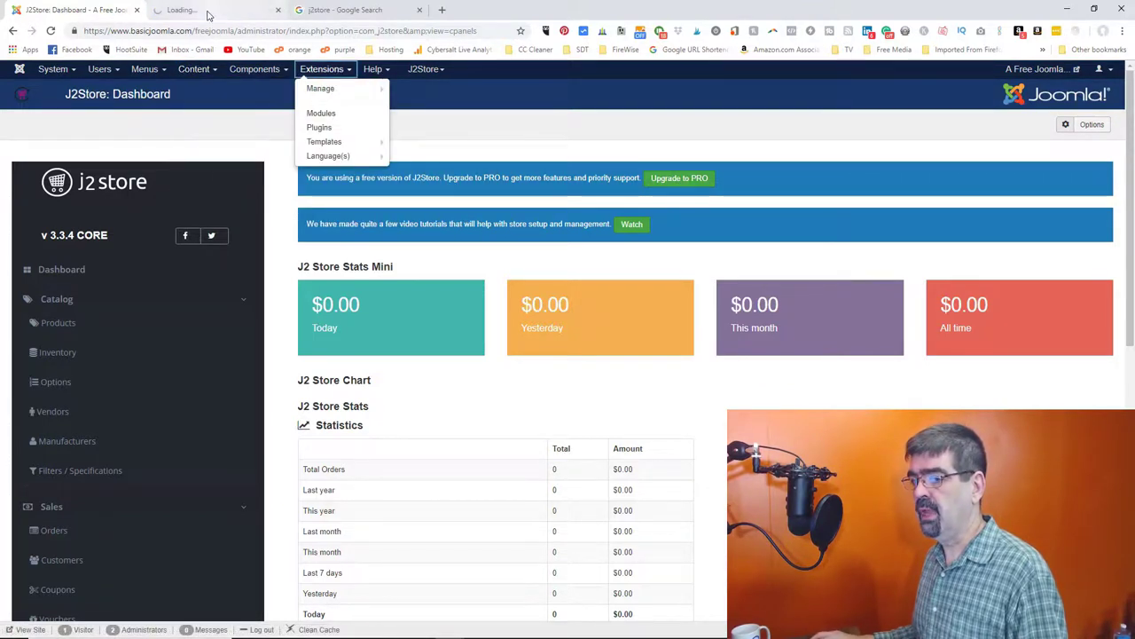
click(209, 12)
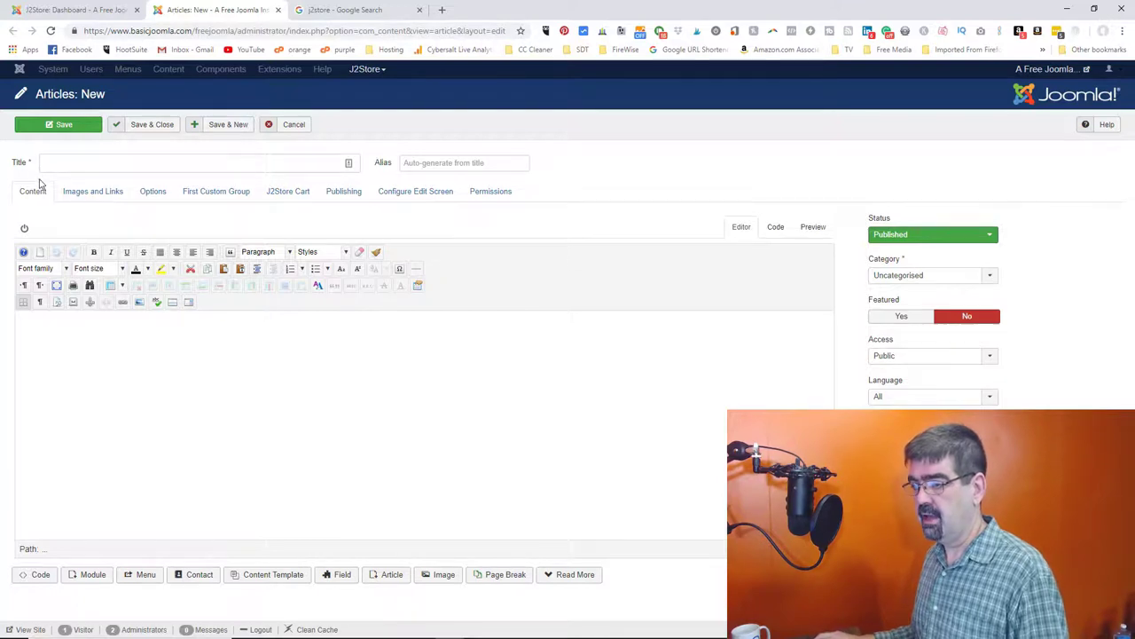
- Create the article 'Product 1' with body text 'This is a product.' and save it
click(272, 159)
text(Product)
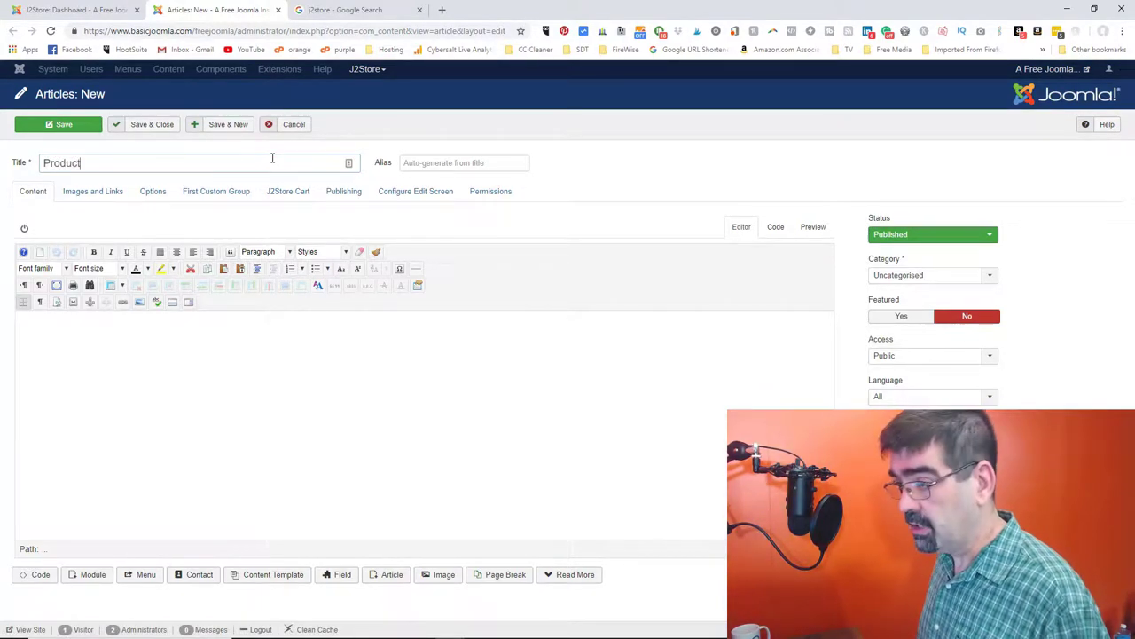
text( 1)
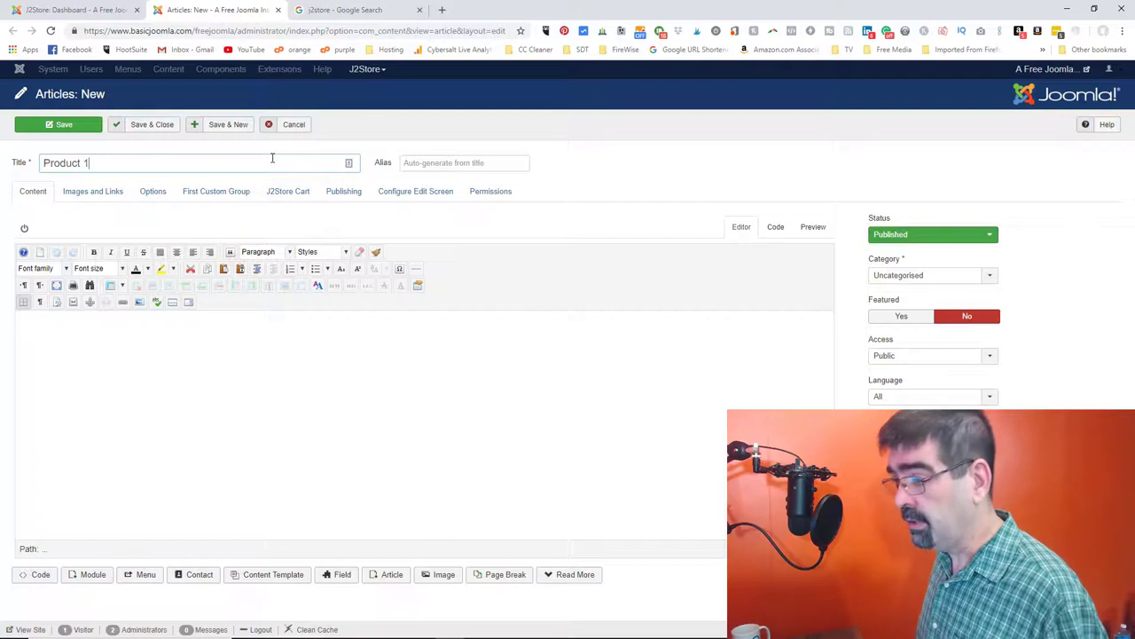
click(174, 368)
text(This is a product)
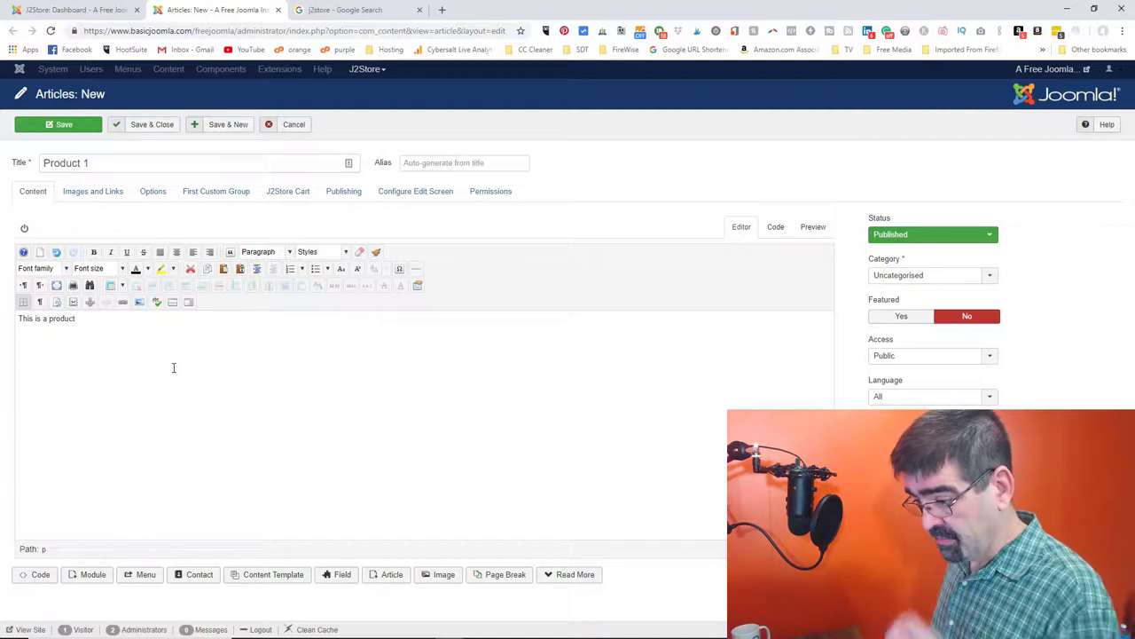
text(.)
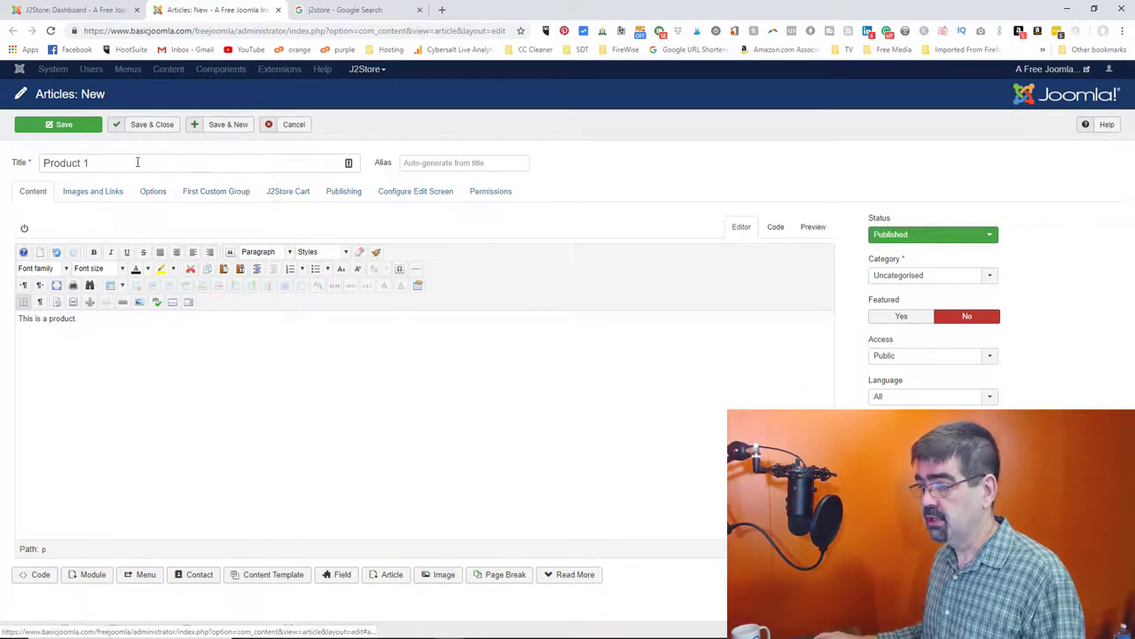
click(52, 131)
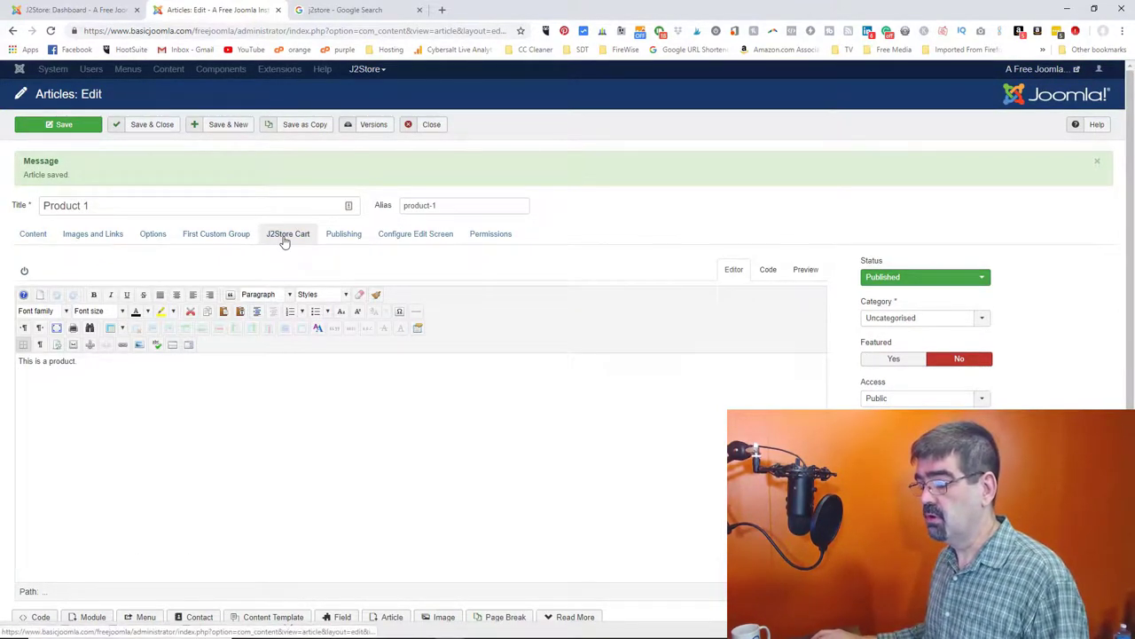
- In the J2Store Cart tab, treat Product 1 as a Simple product and save
click(286, 234)
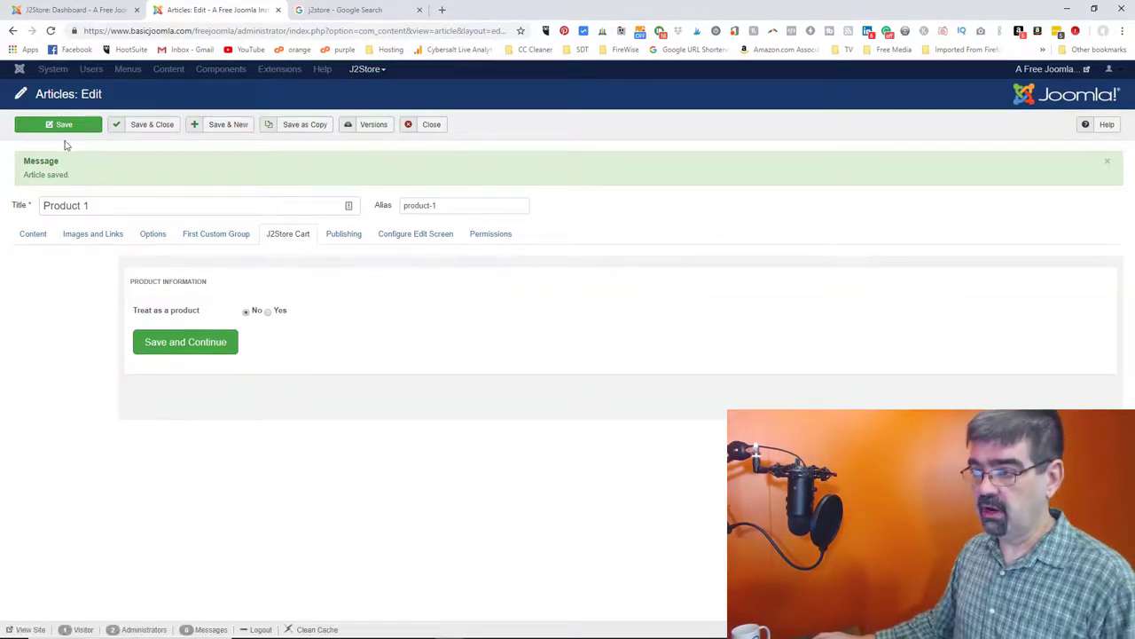
click(267, 312)
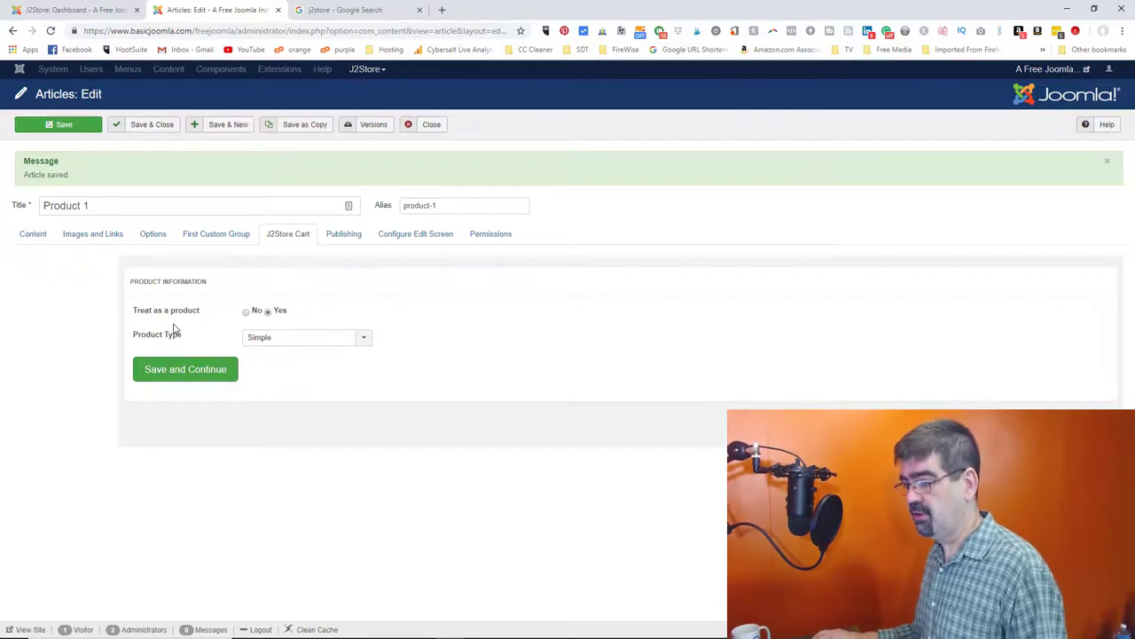
click(303, 341)
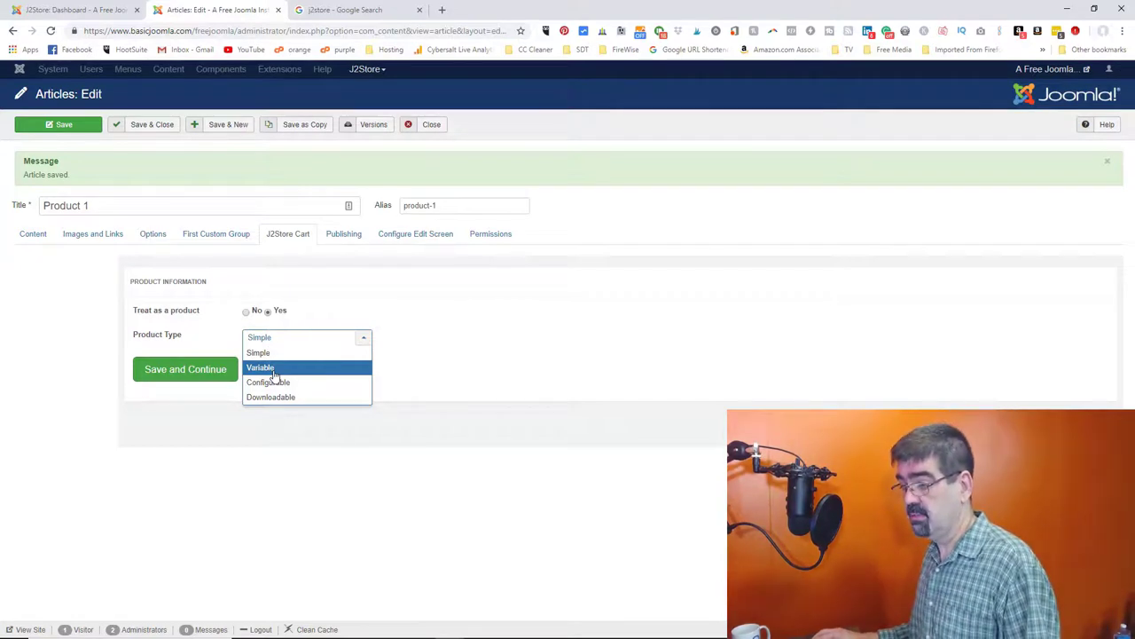
click(441, 320)
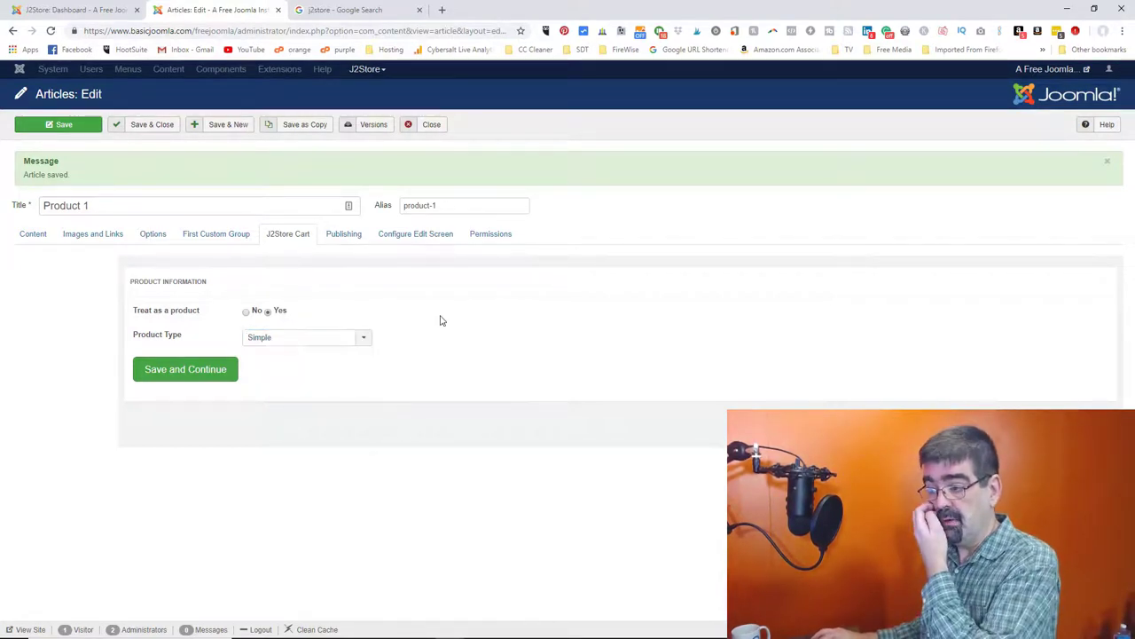
click(168, 371)
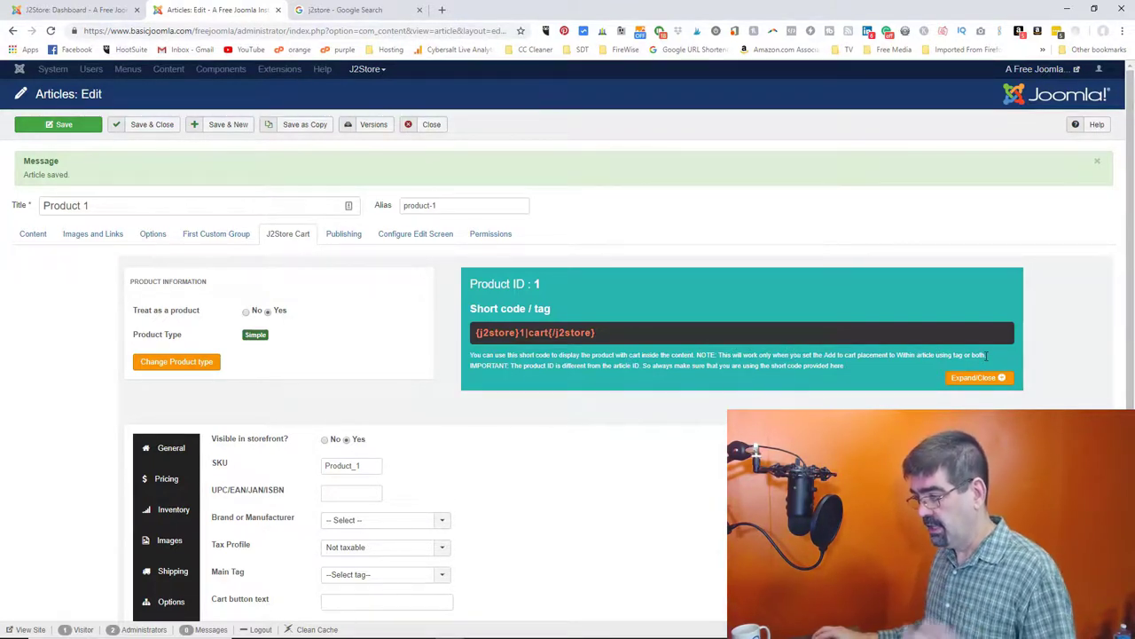
- Select the existing SKU value Product_1 in the General product fields
scroll(643, 405, down, 2)
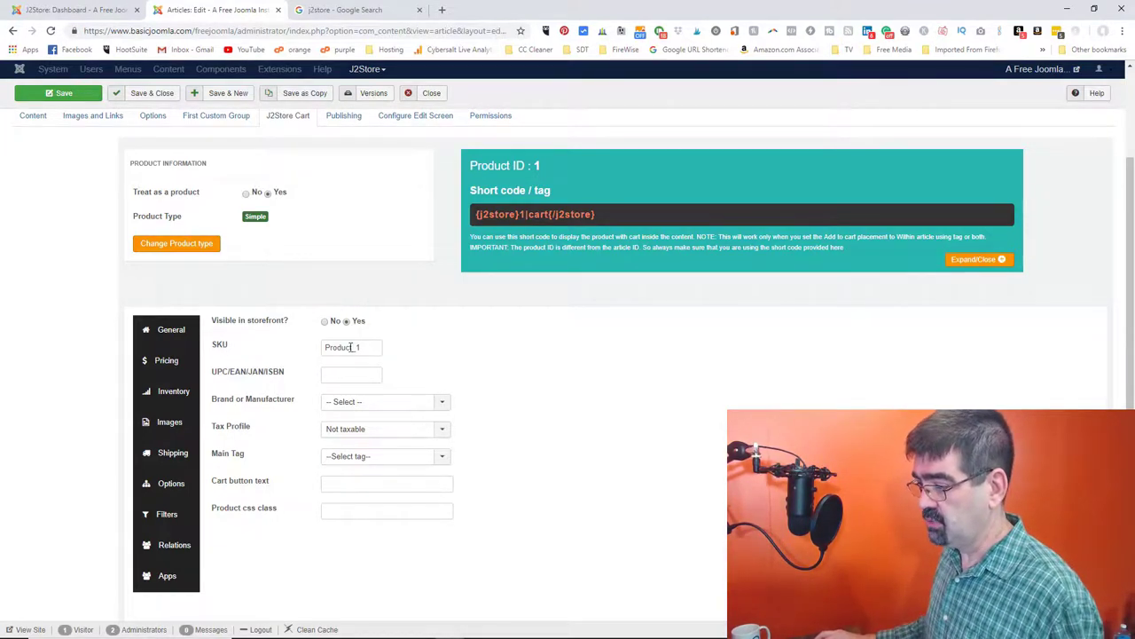
drag(359, 347, 289, 353)
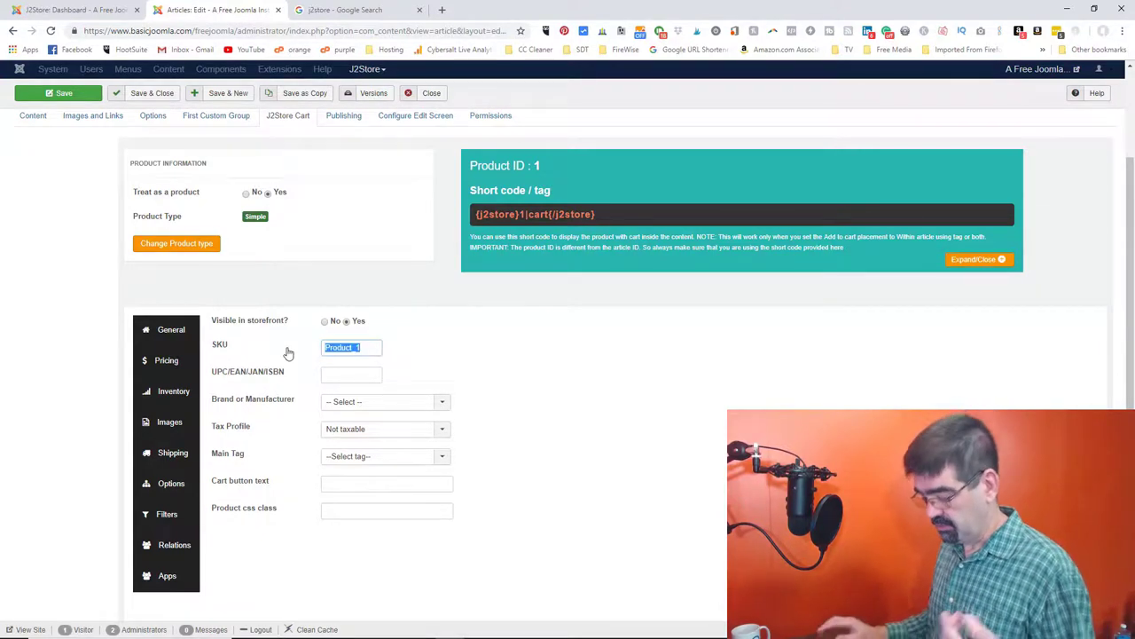
- Change the SKU to PRD-1, leaving no brand or main tag and the product Not taxable
text(PRD)
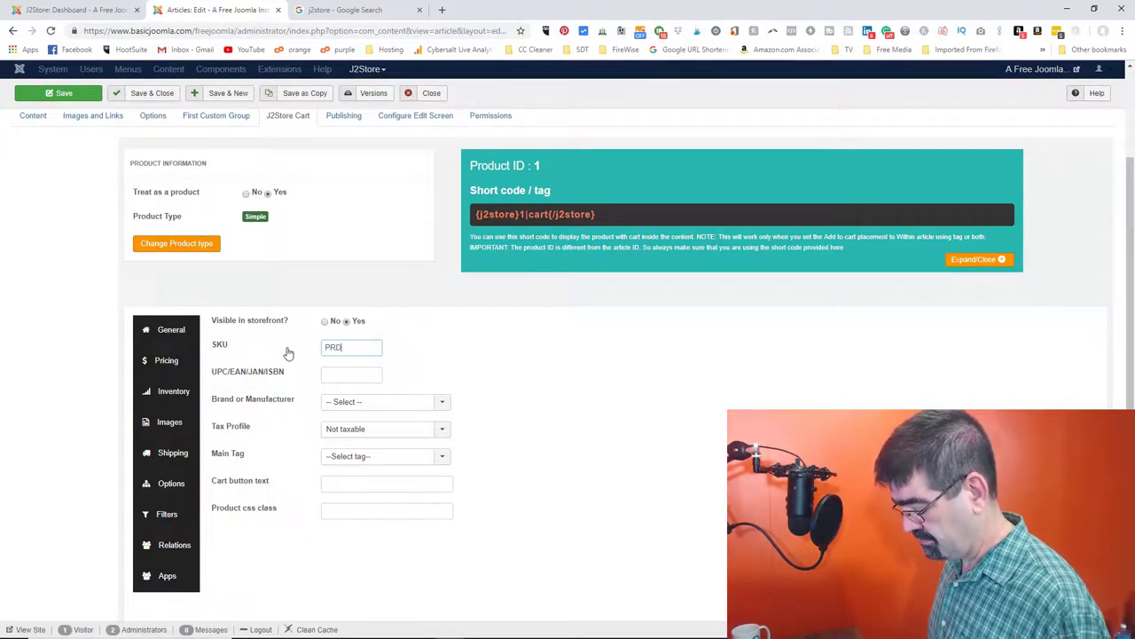
text(-1)
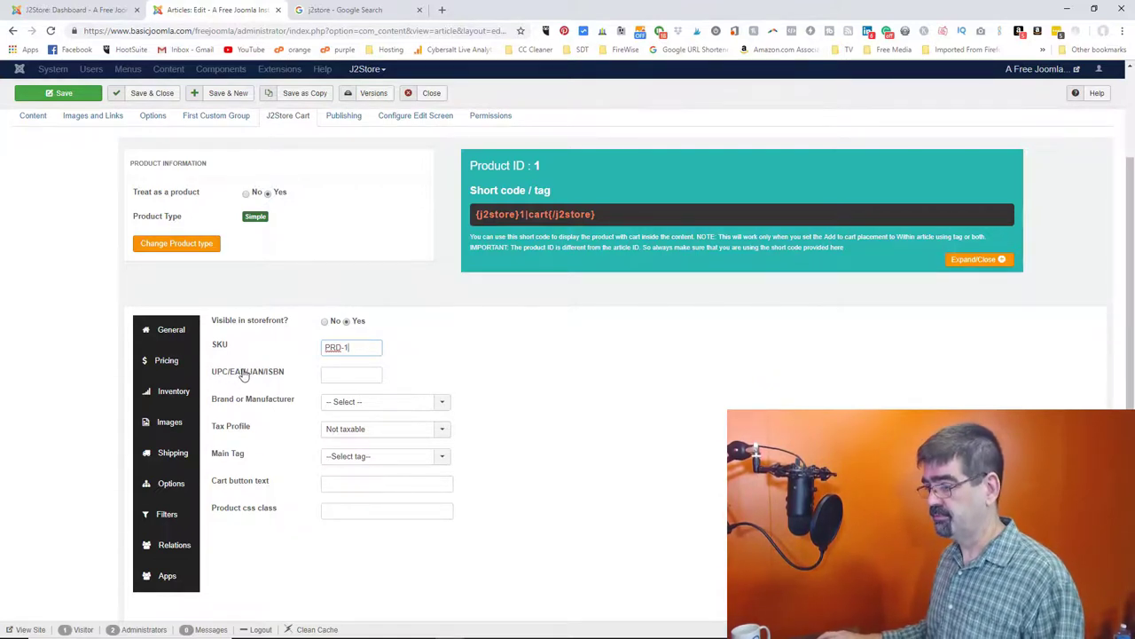
click(367, 403)
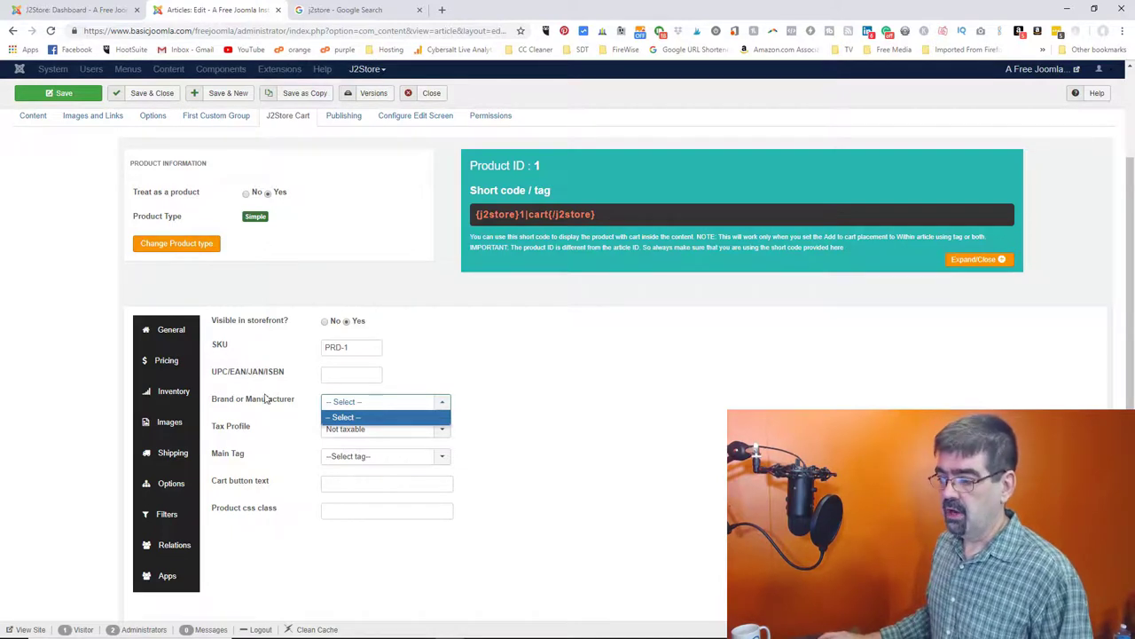
click(535, 367)
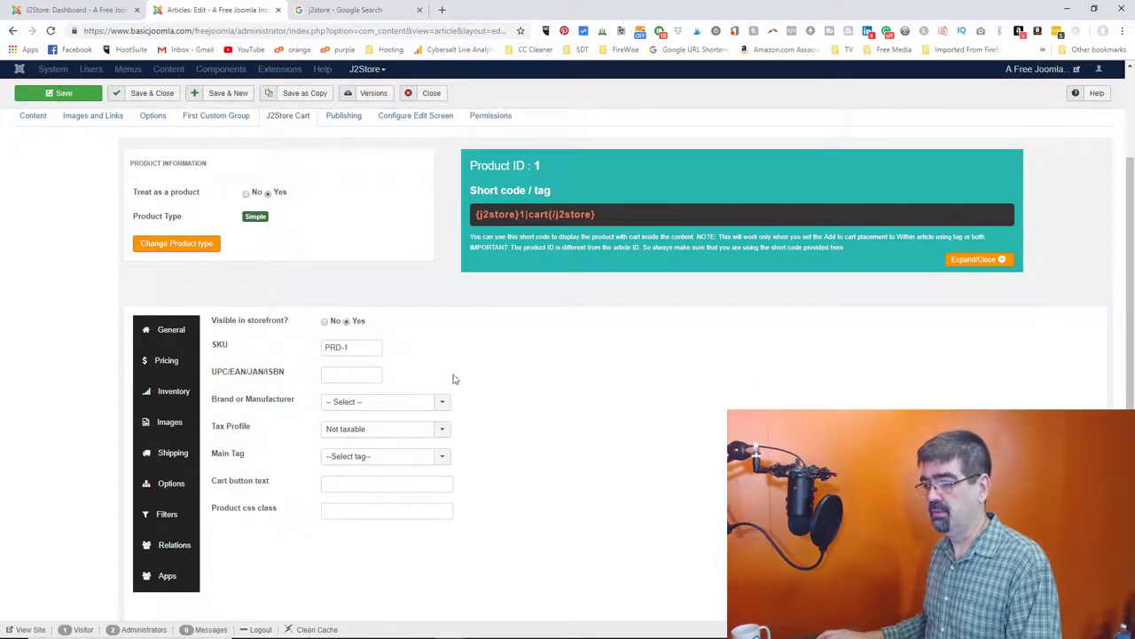
click(334, 430)
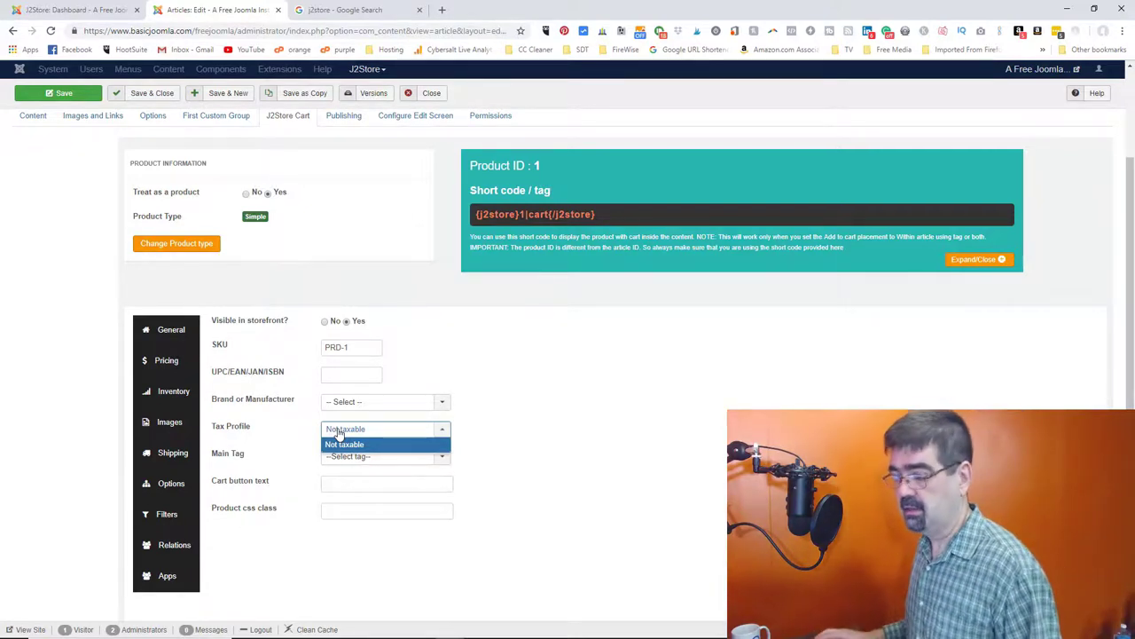
click(553, 365)
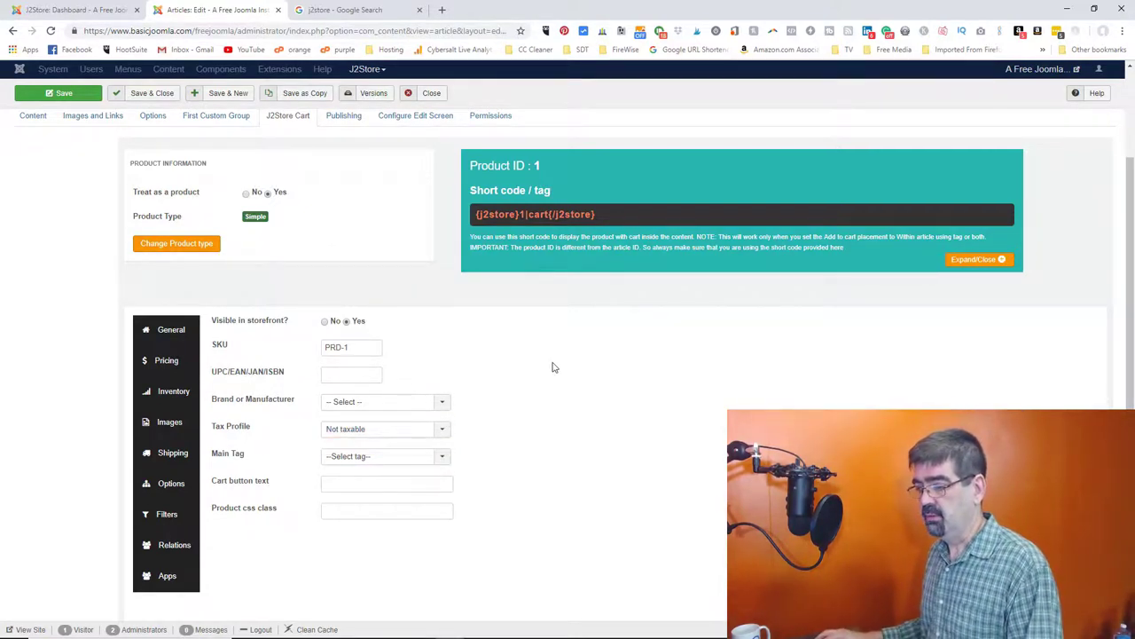
click(382, 456)
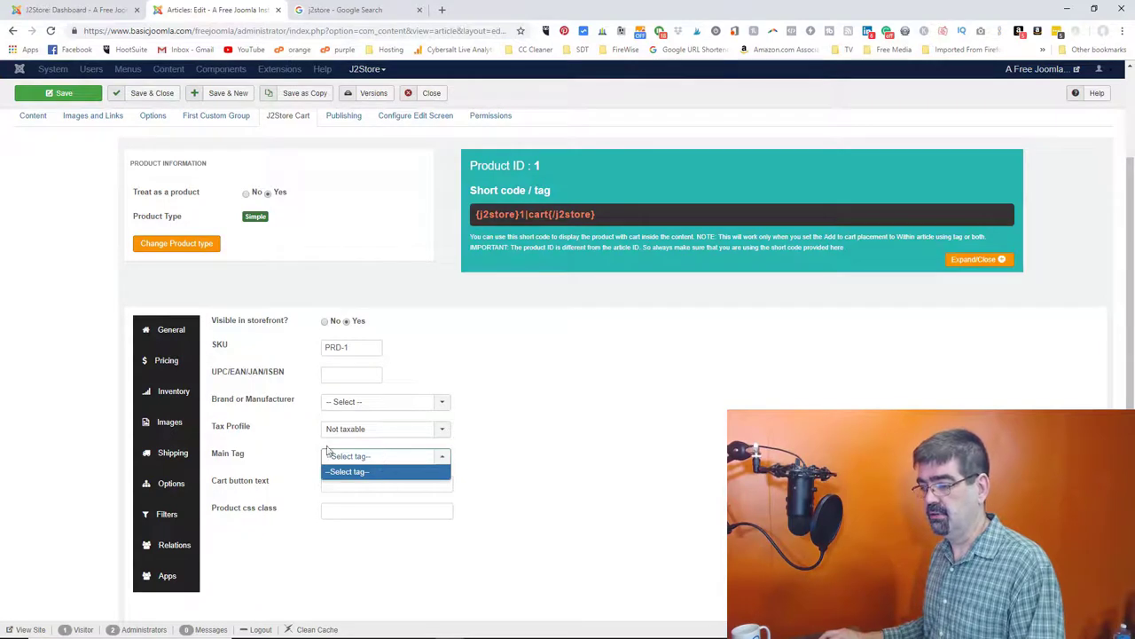
click(621, 446)
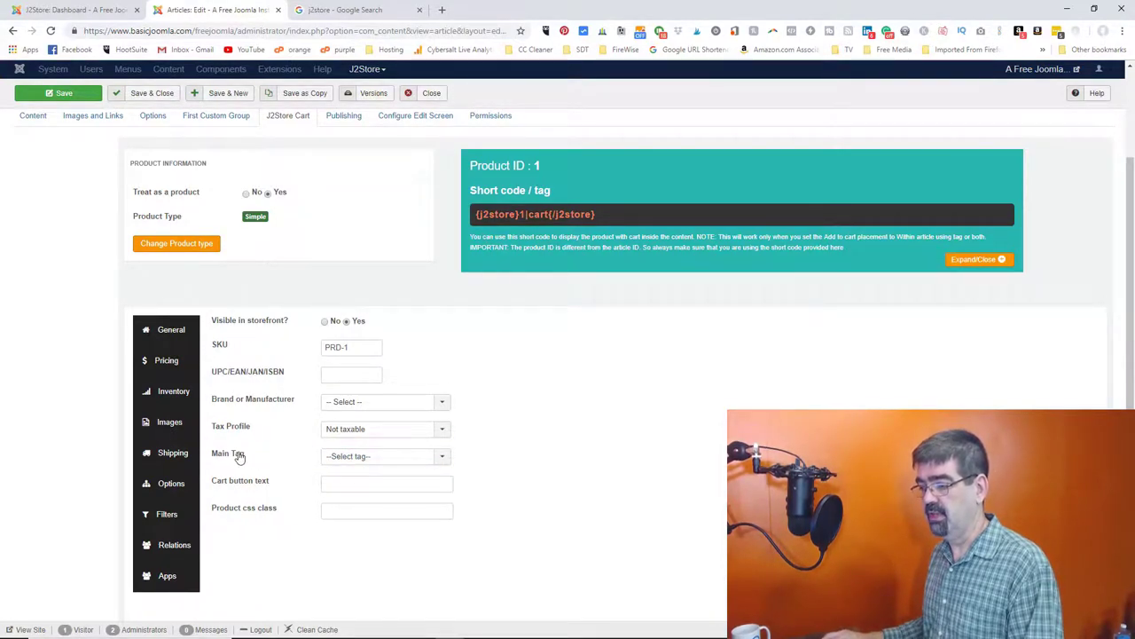
- Set the cart button text to 'Buy this!'
click(326, 486)
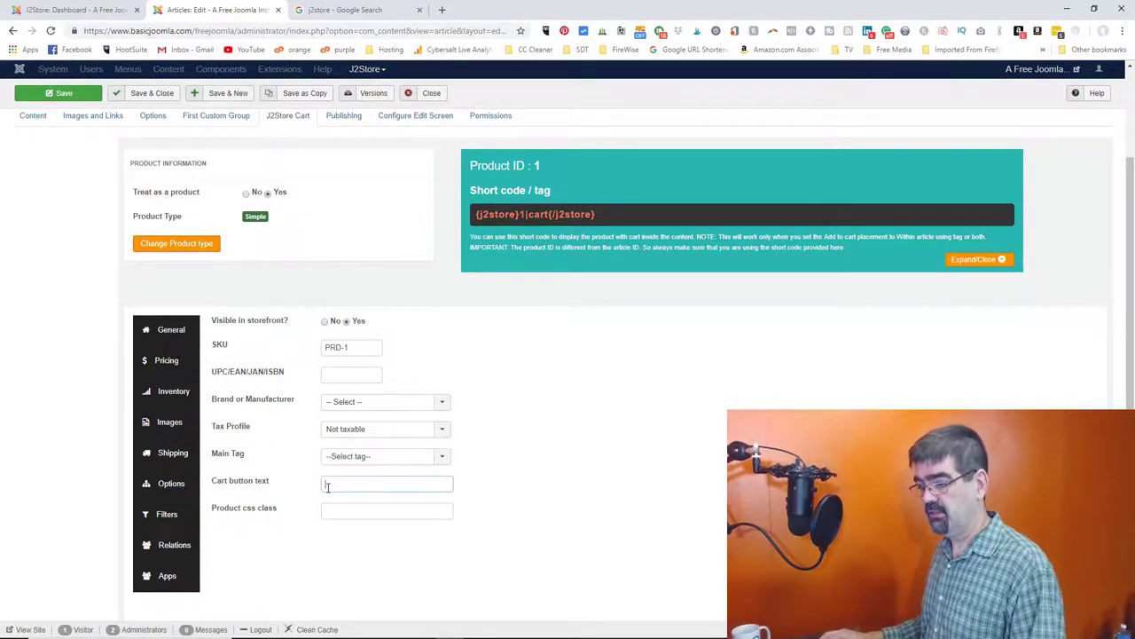
text(Buy)
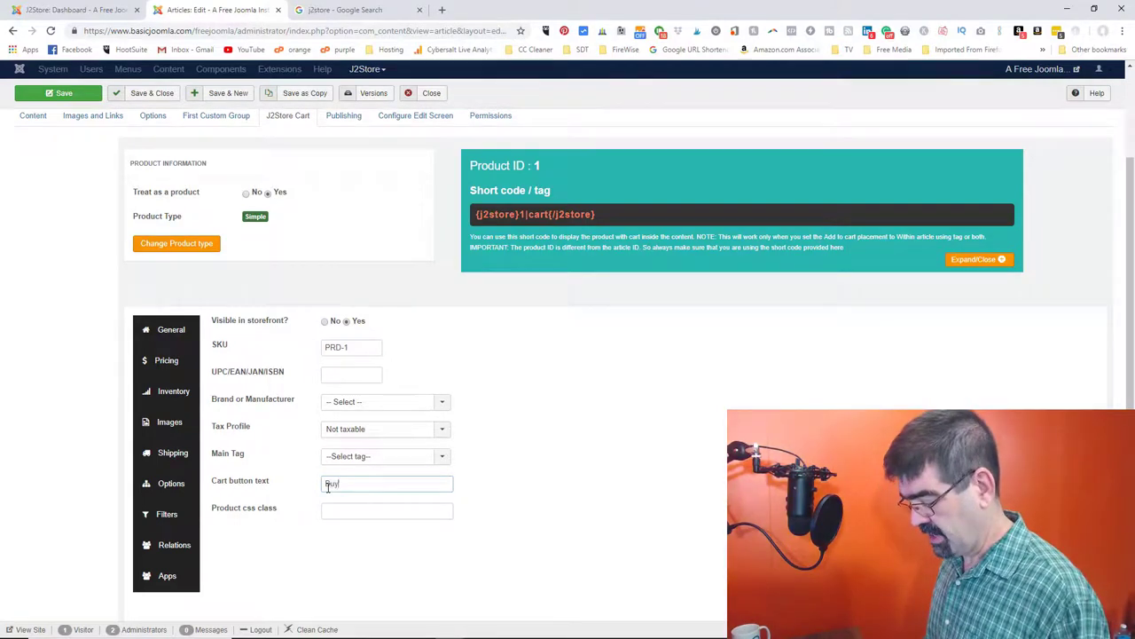
text( this!)
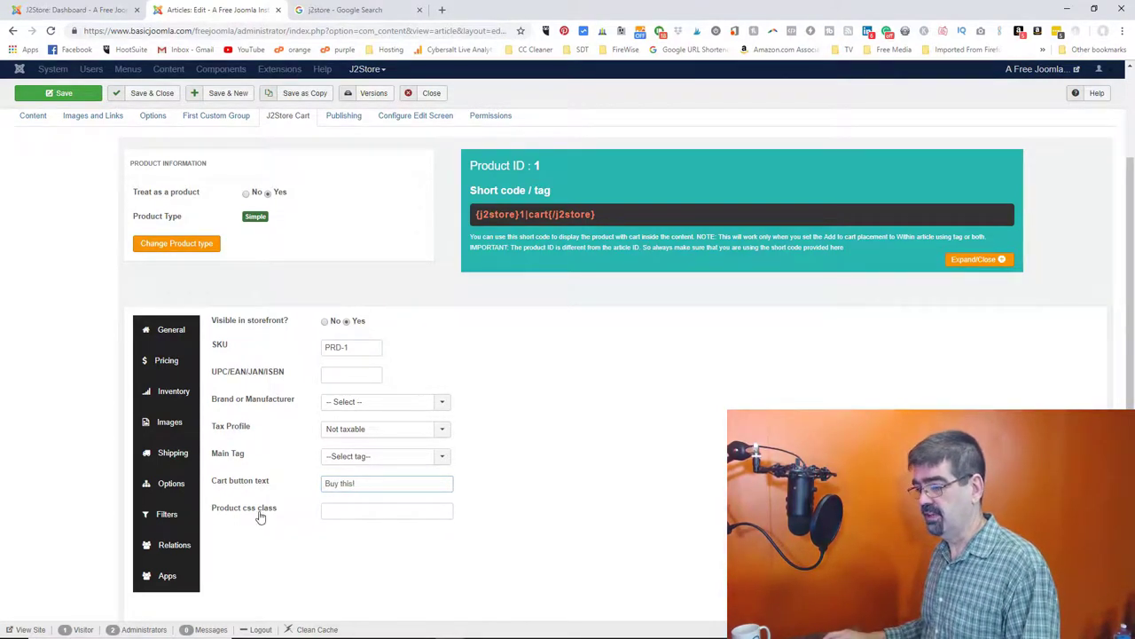
click(348, 511)
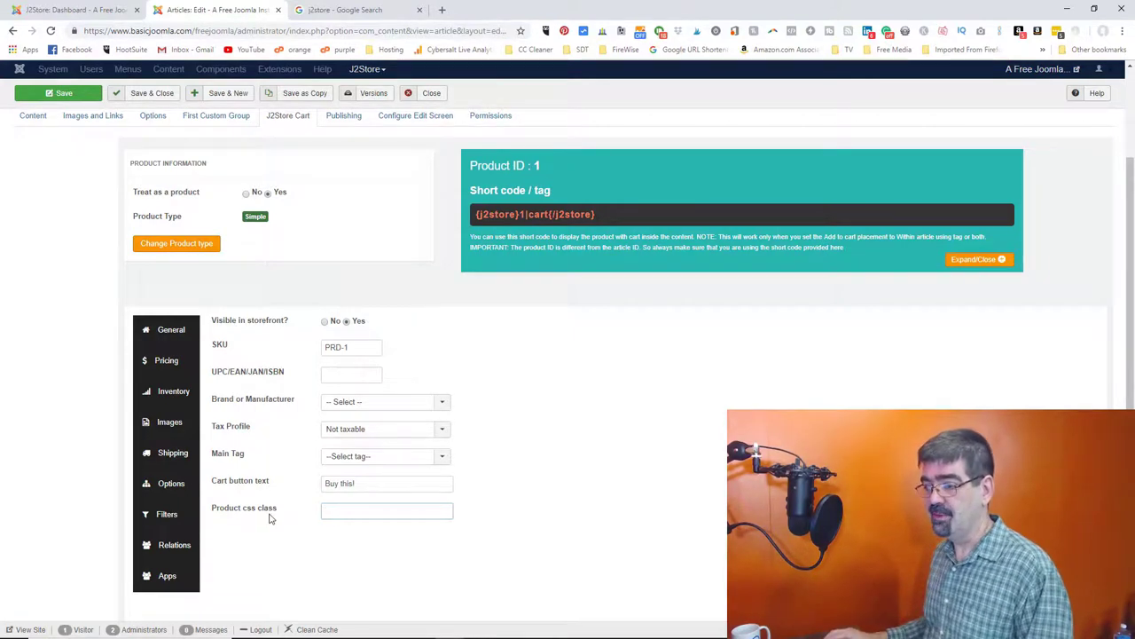
click(166, 363)
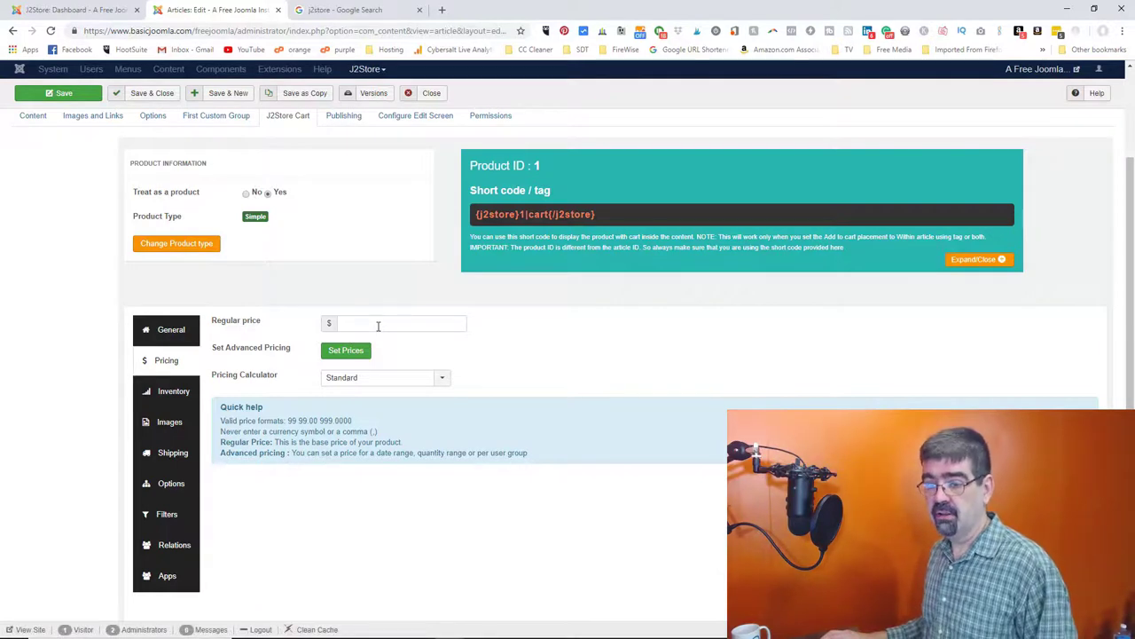
- Enter a regular price of 10 for Product 1, keeping the Standard calculator
click(378, 326)
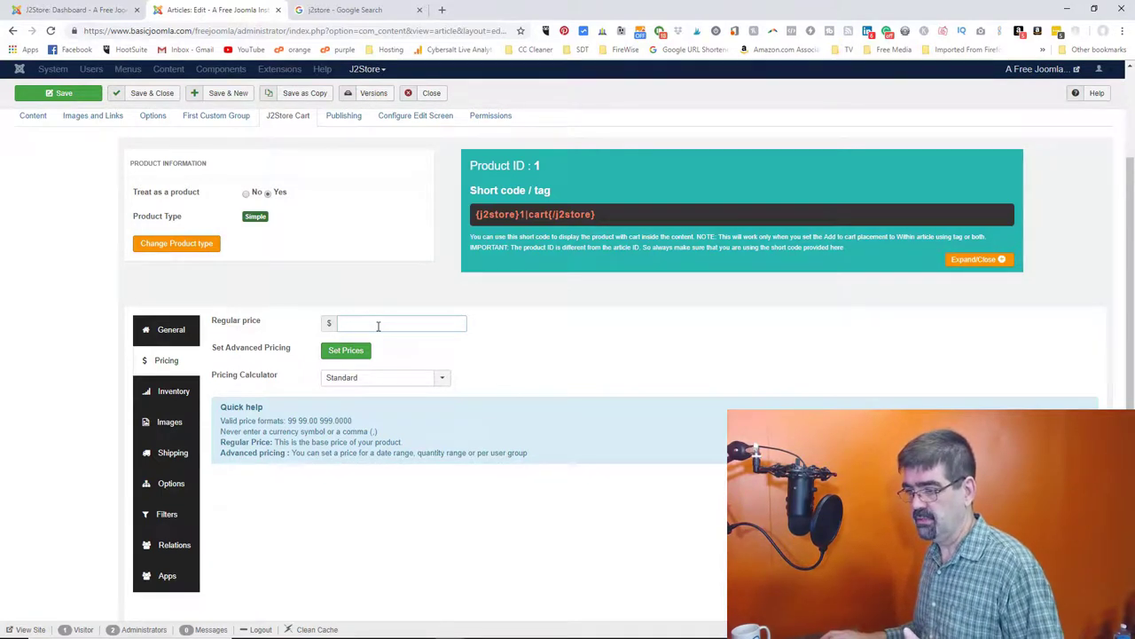
text(10)
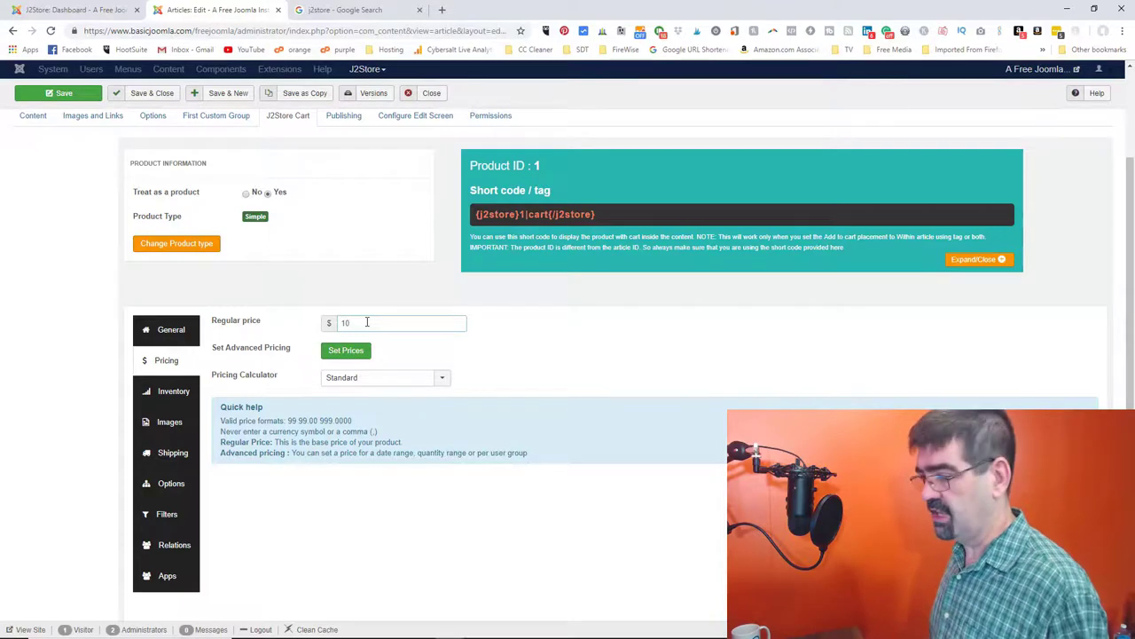
key(Tab)
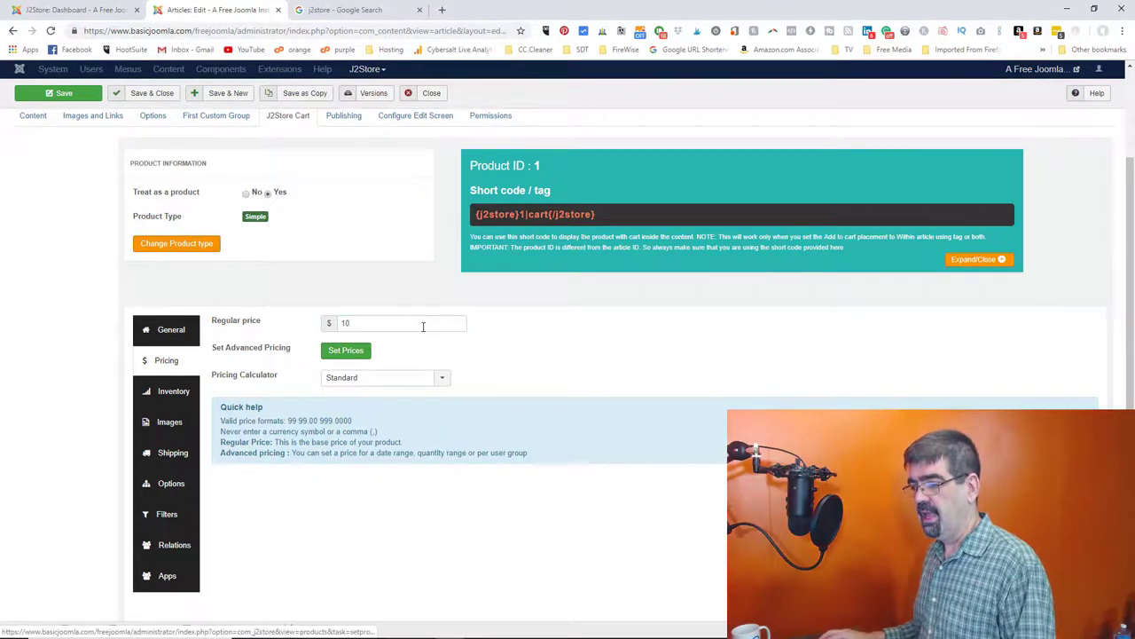
- Start an advanced price dated 14–19 November 2018 with minimum quantity 4
click(346, 351)
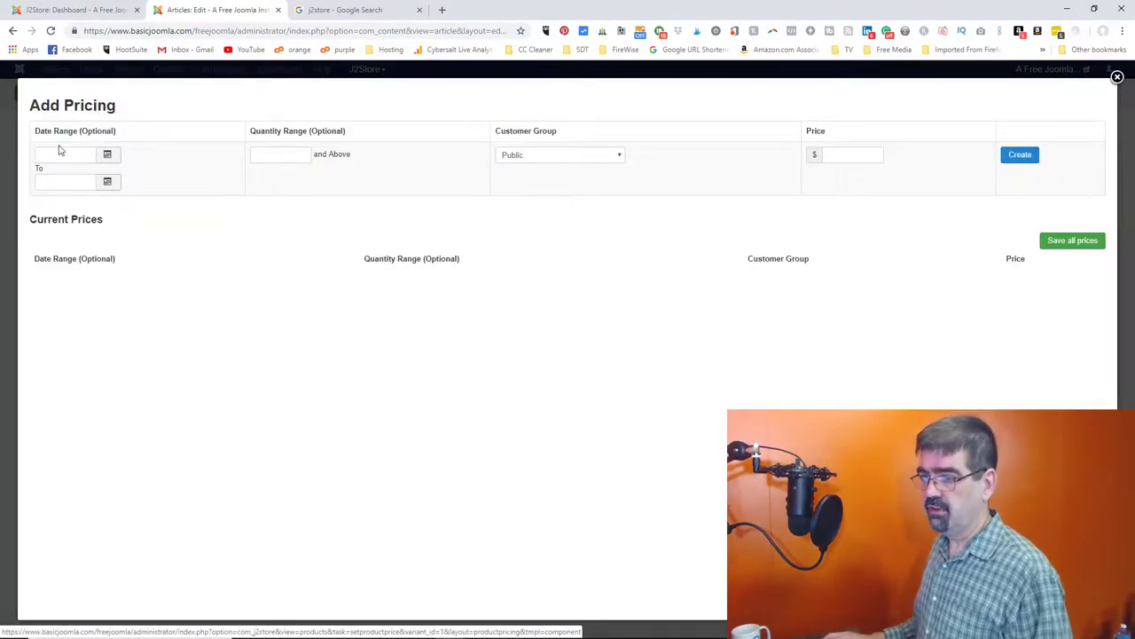
click(107, 155)
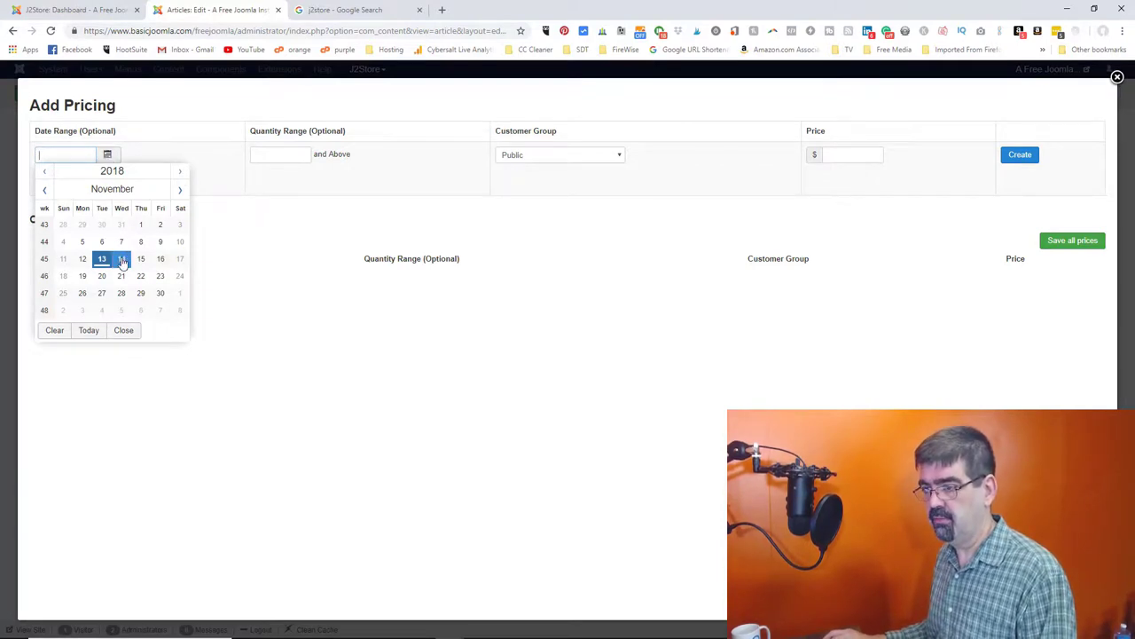
click(121, 259)
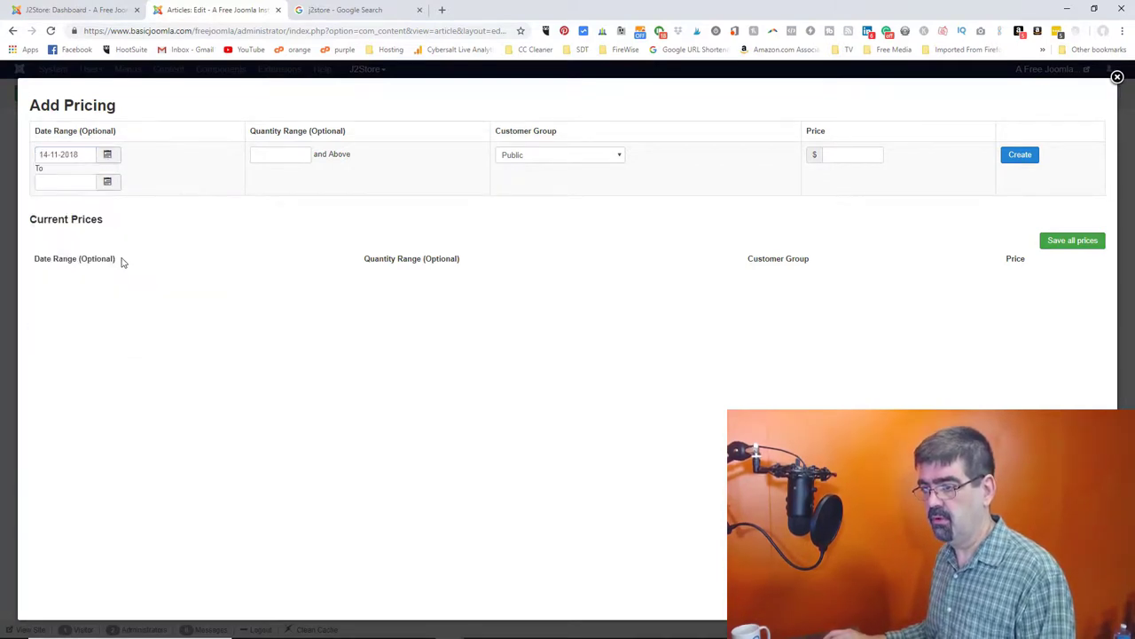
click(114, 183)
click(83, 304)
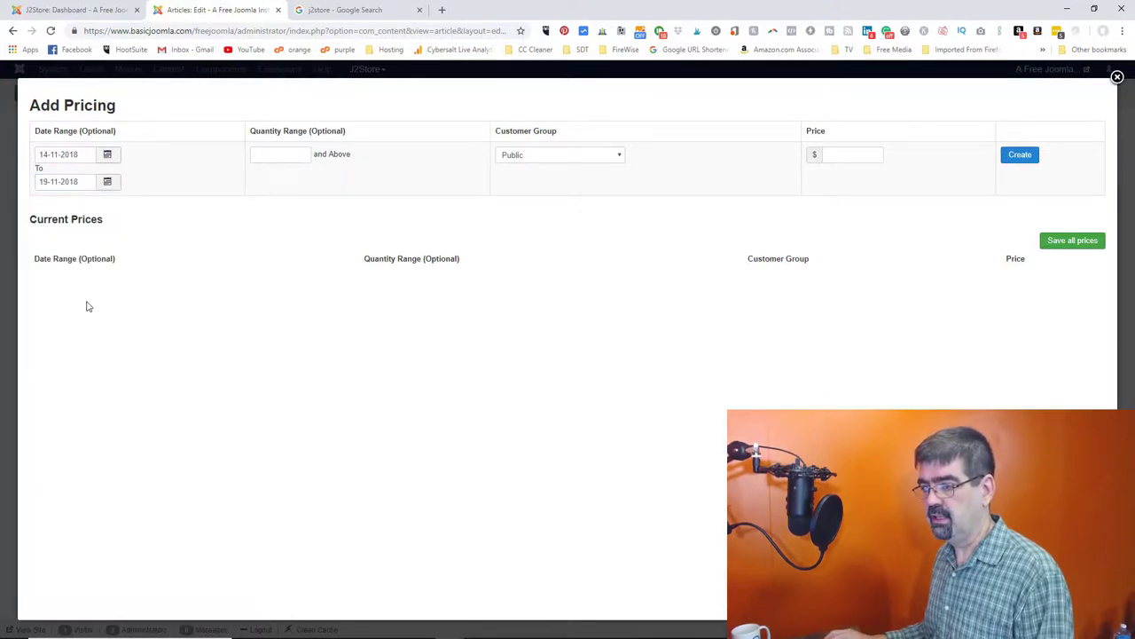
click(266, 155)
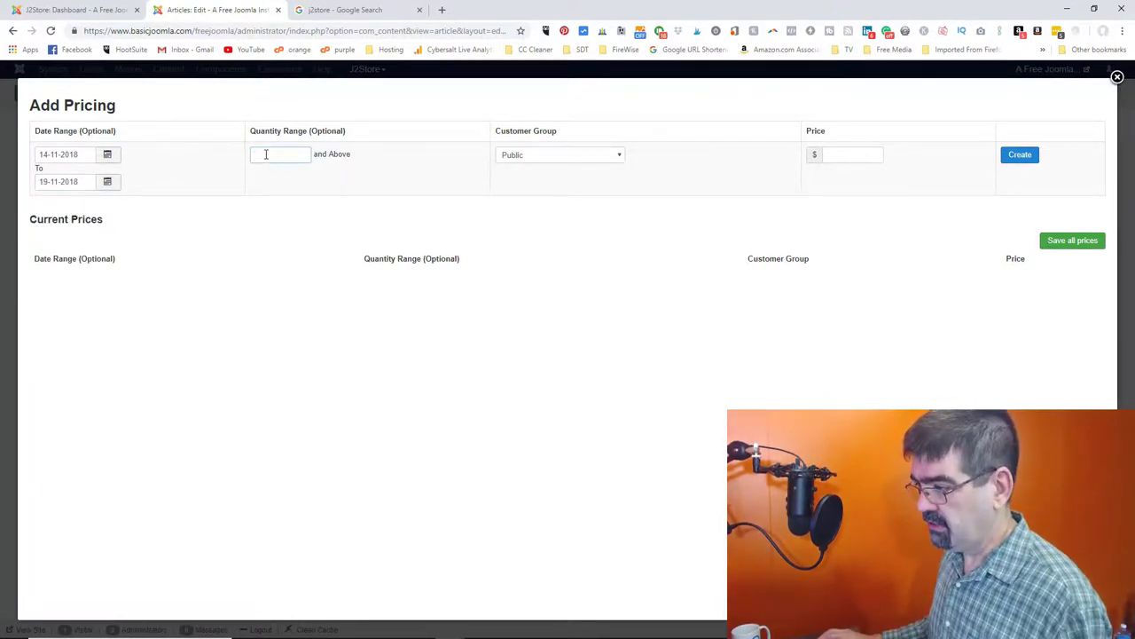
text(4)
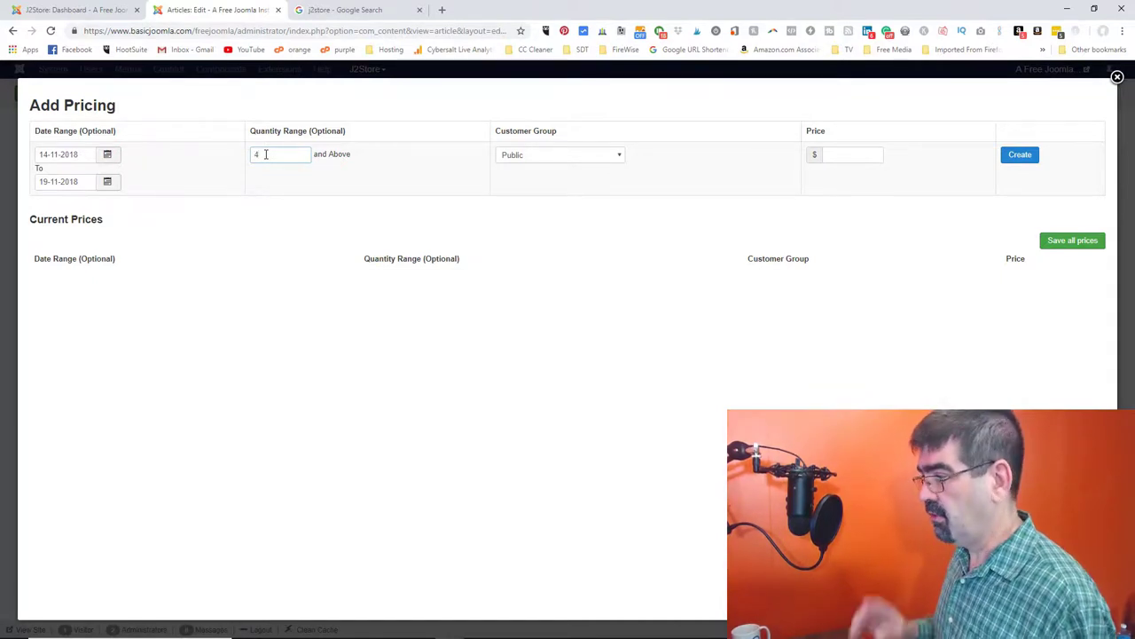
- Give the tier price 9.00 for the Registered customer group and create it
click(837, 155)
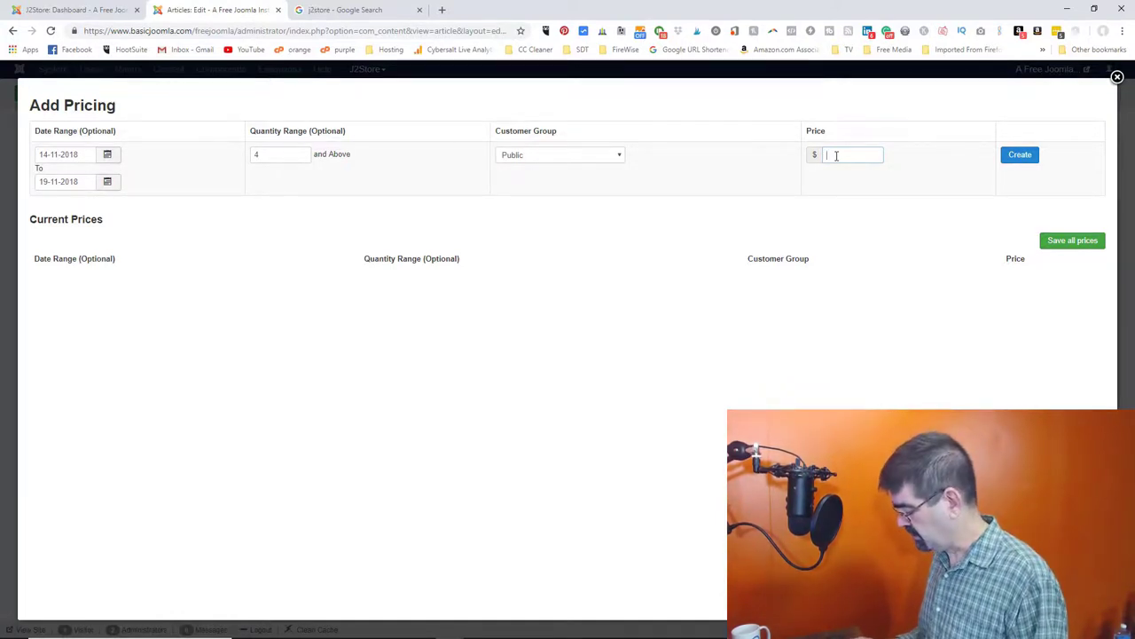
text(9)
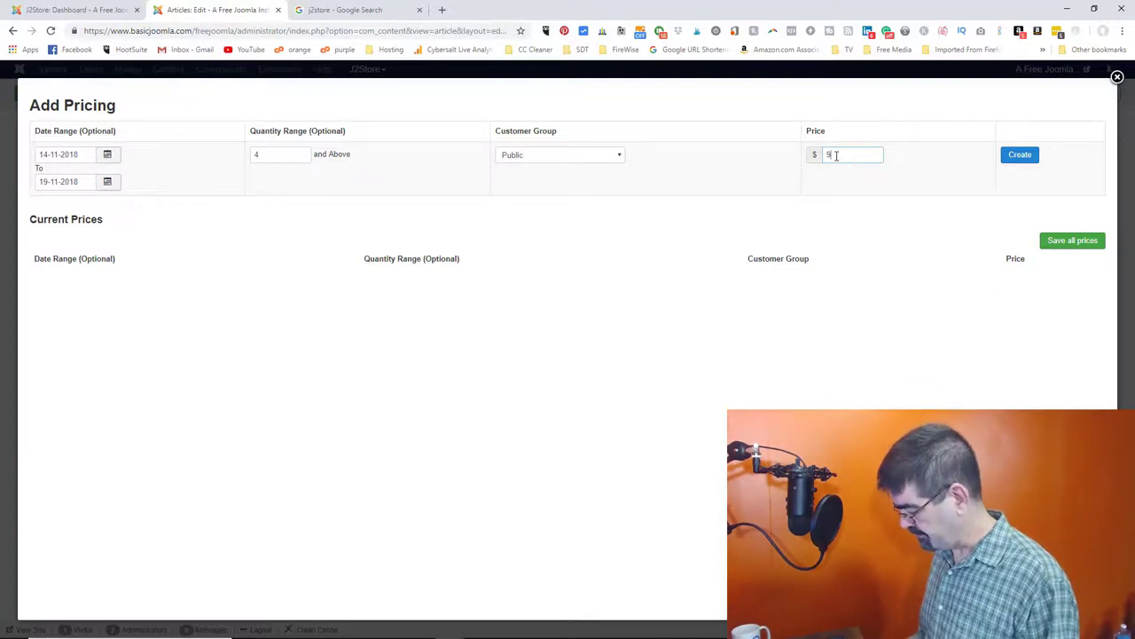
text(.00)
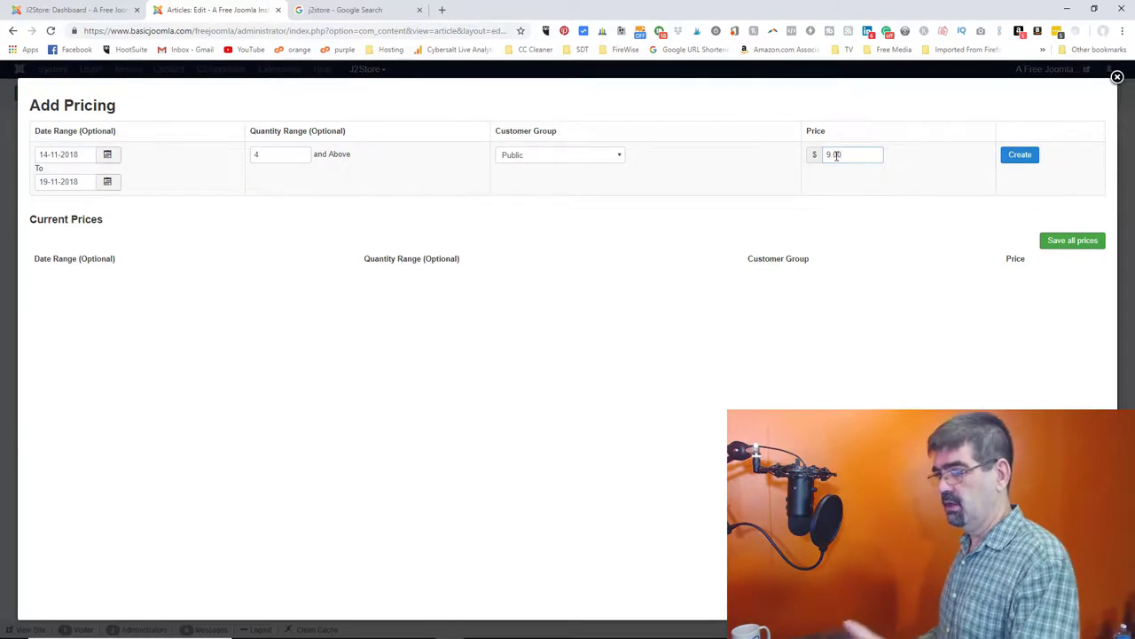
click(583, 157)
click(582, 157)
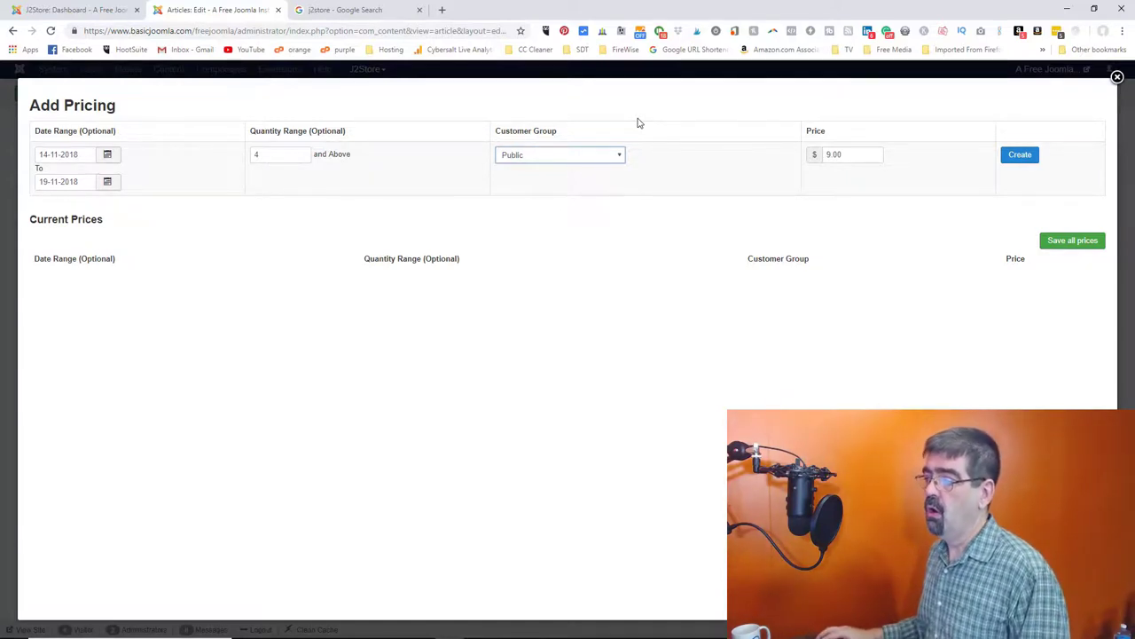
click(551, 157)
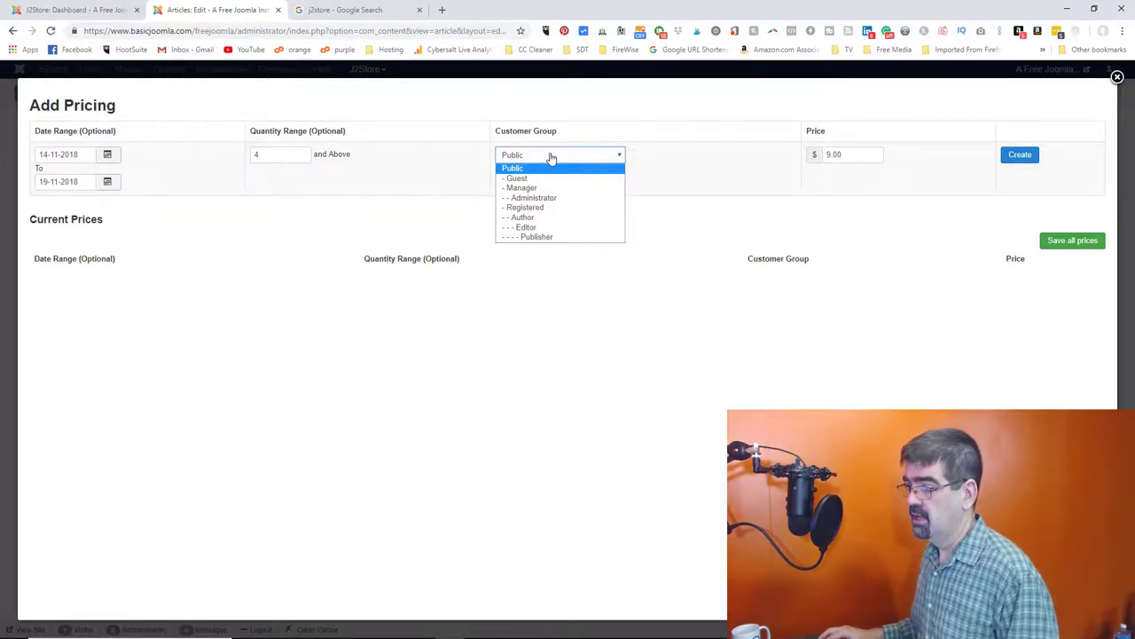
click(543, 208)
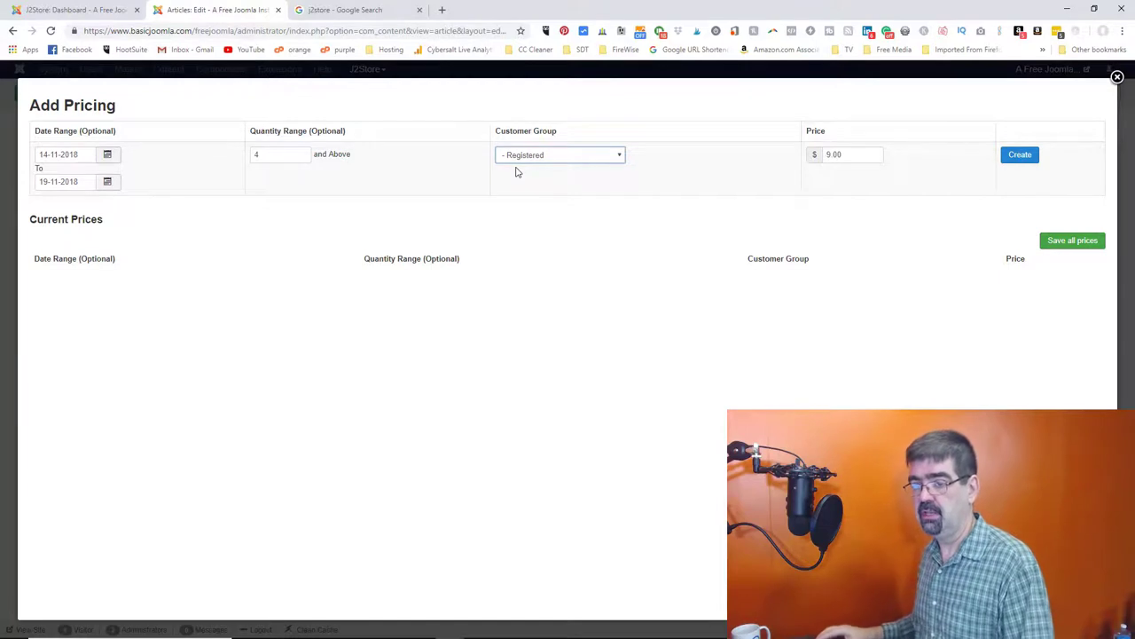
click(603, 162)
click(603, 162)
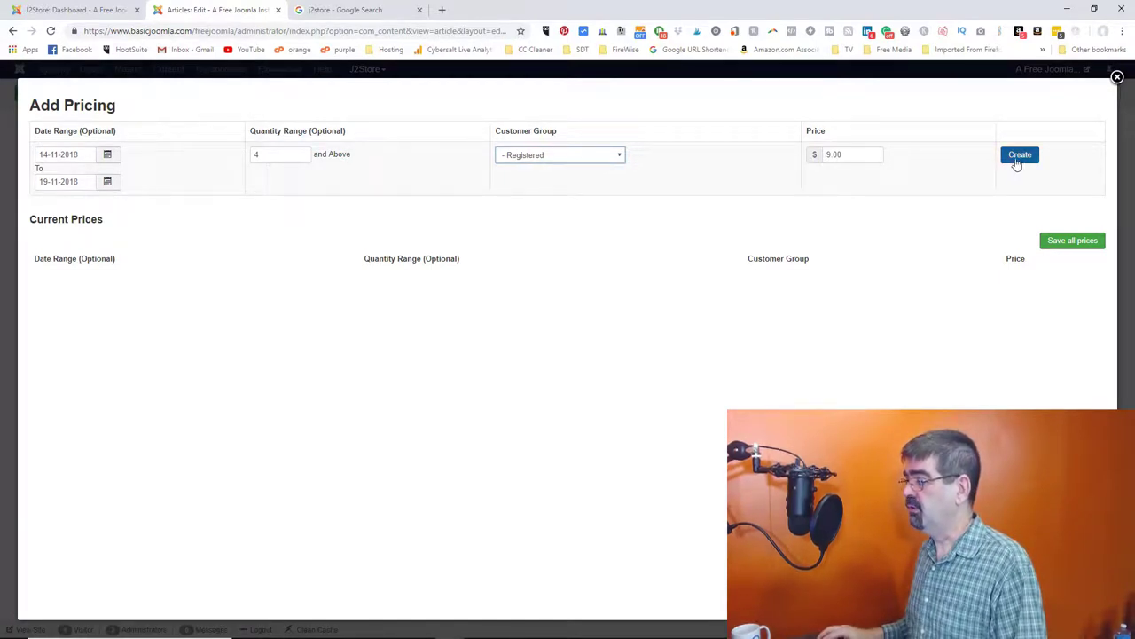
click(1019, 157)
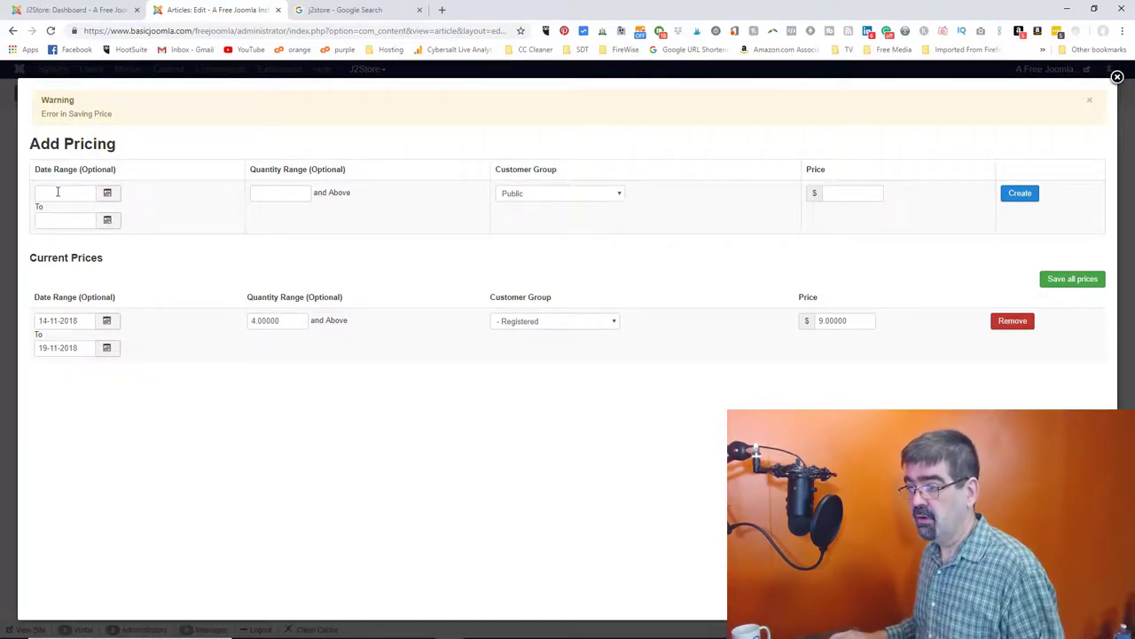
- Add a $9.50 Public price tier, save all prices and close the pricing popup
click(541, 197)
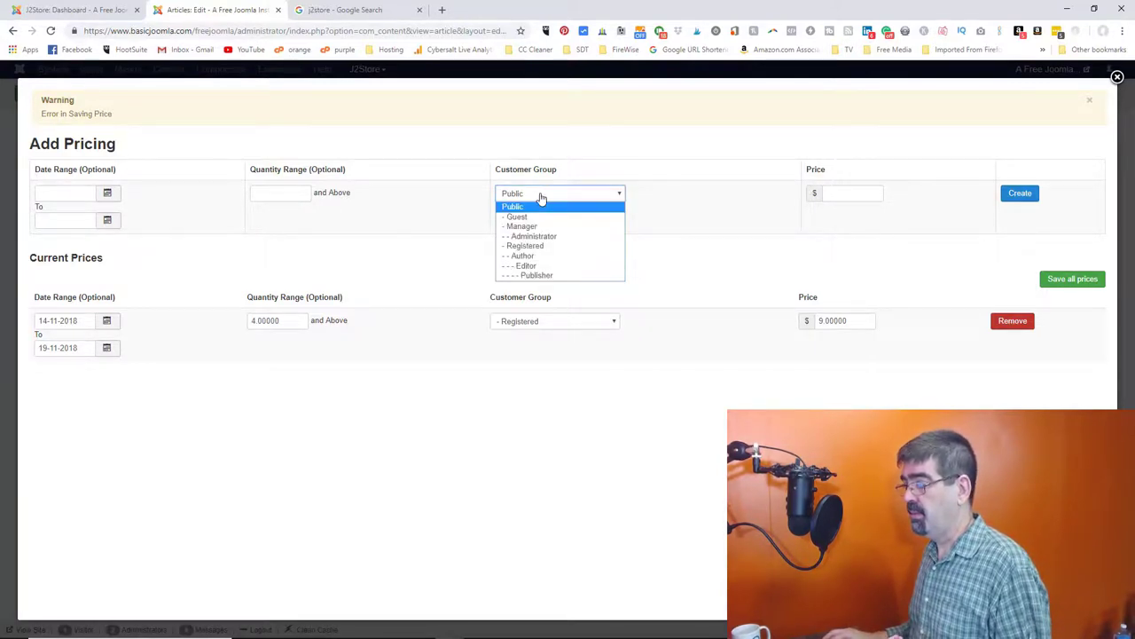
click(541, 197)
click(857, 195)
text(9)
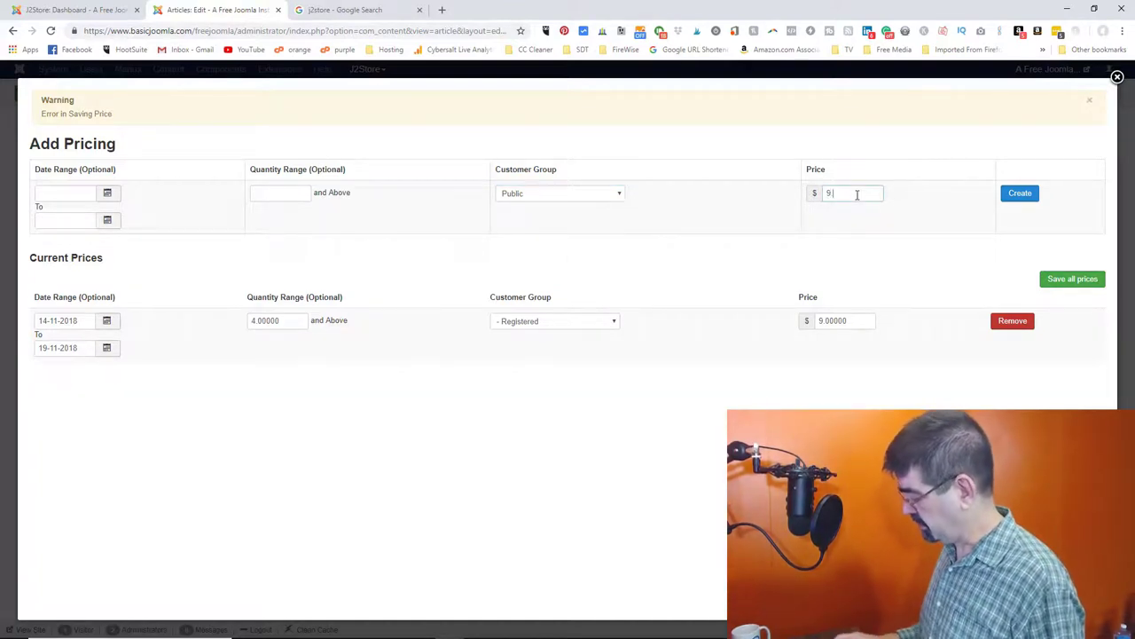
text(.5)
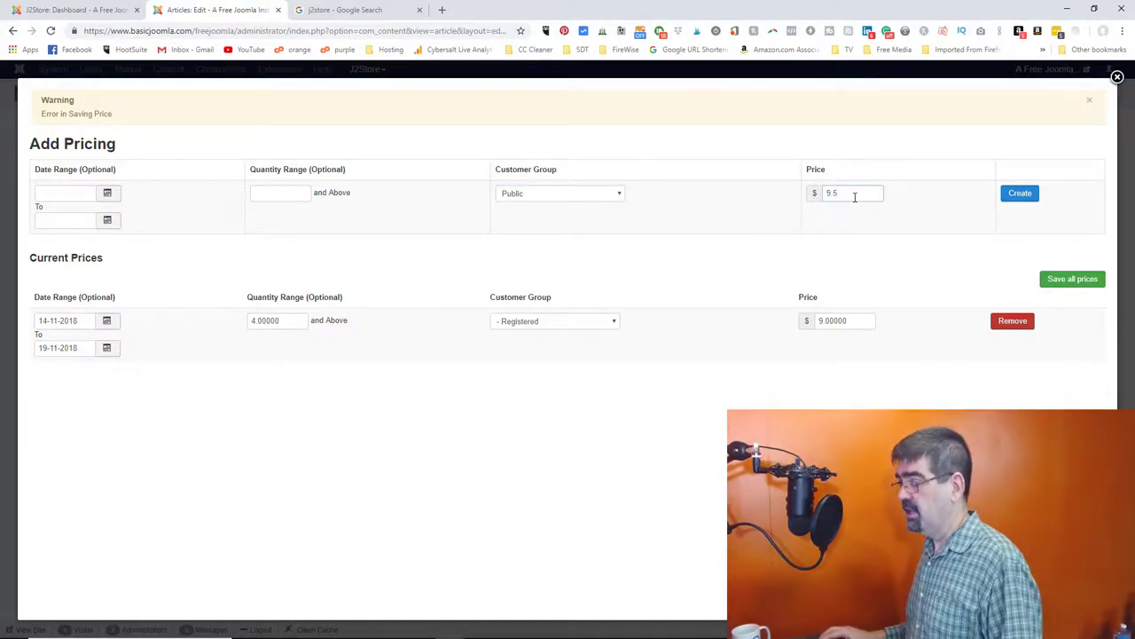
key(Tab)
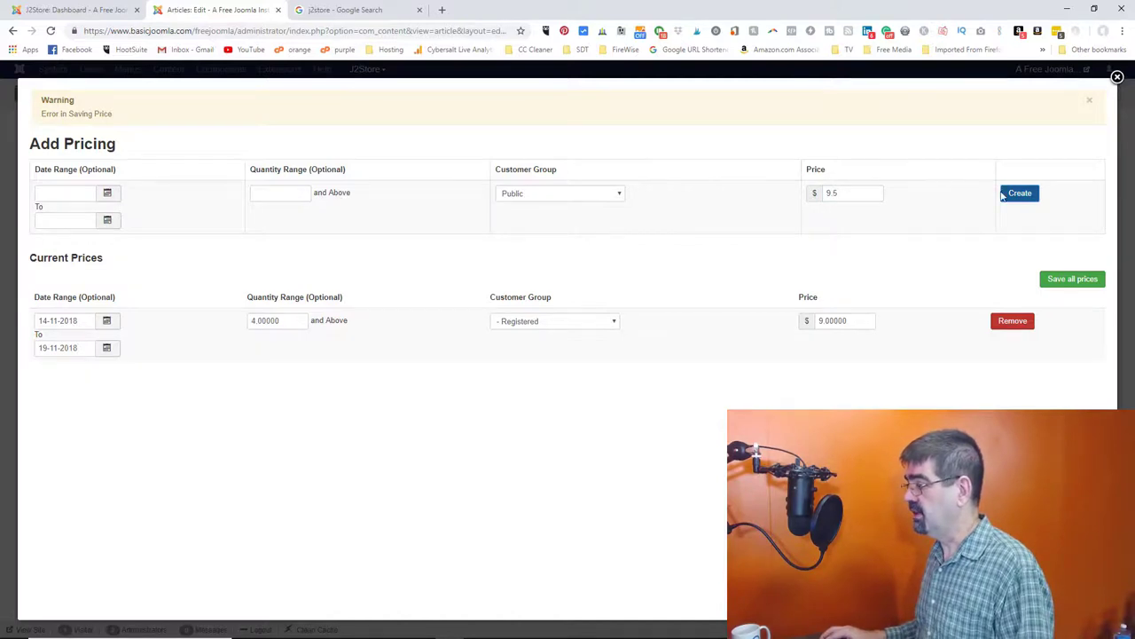
click(1021, 198)
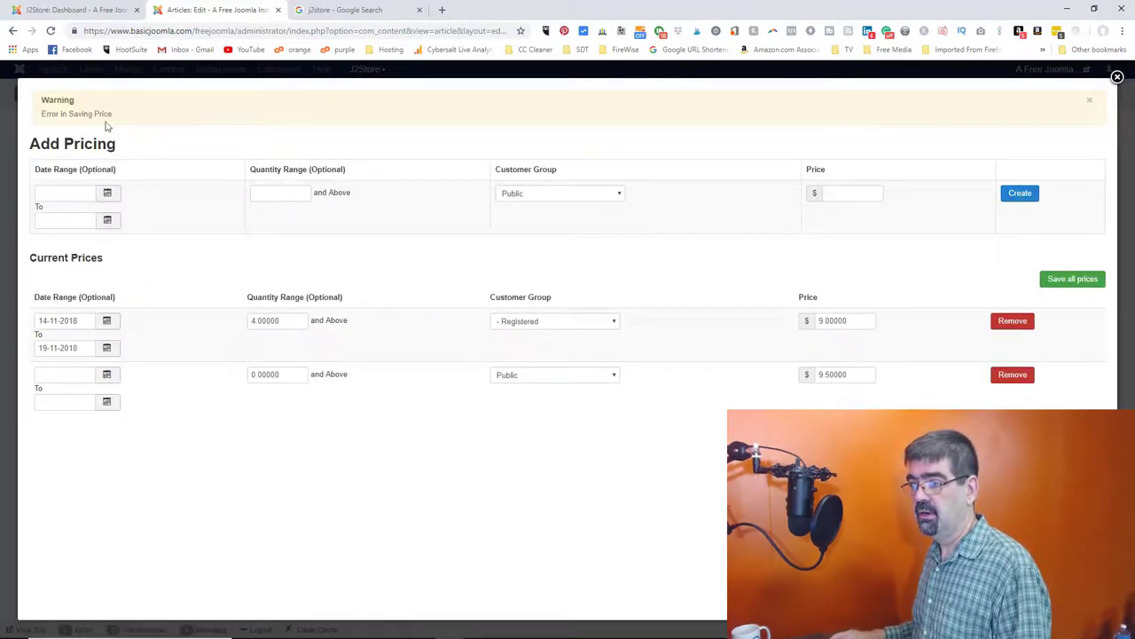
click(1062, 282)
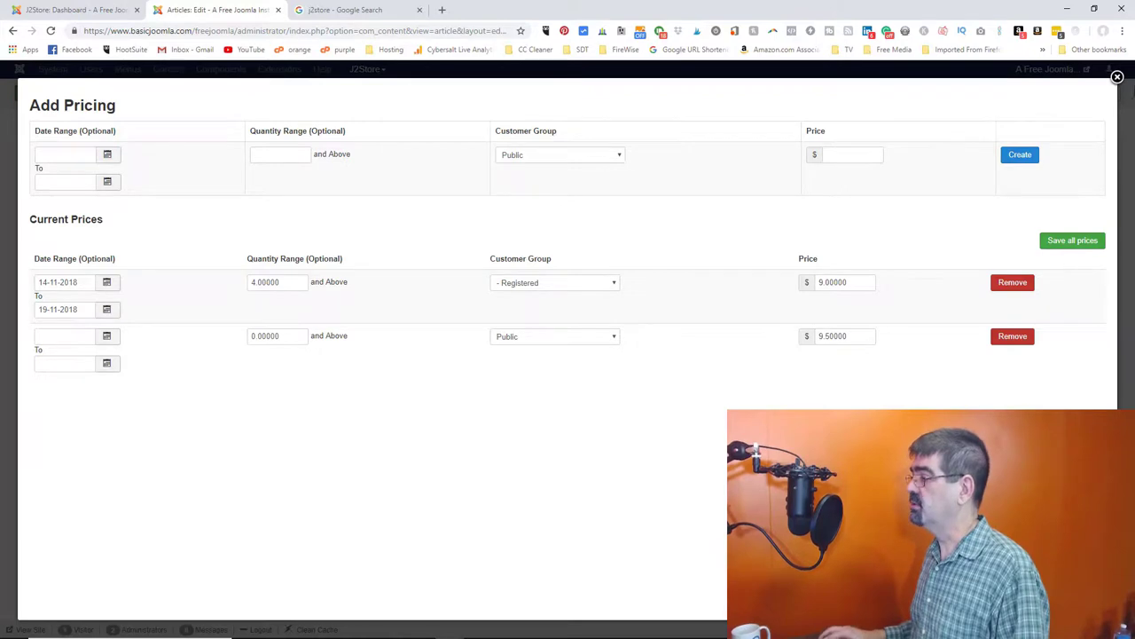
click(1118, 77)
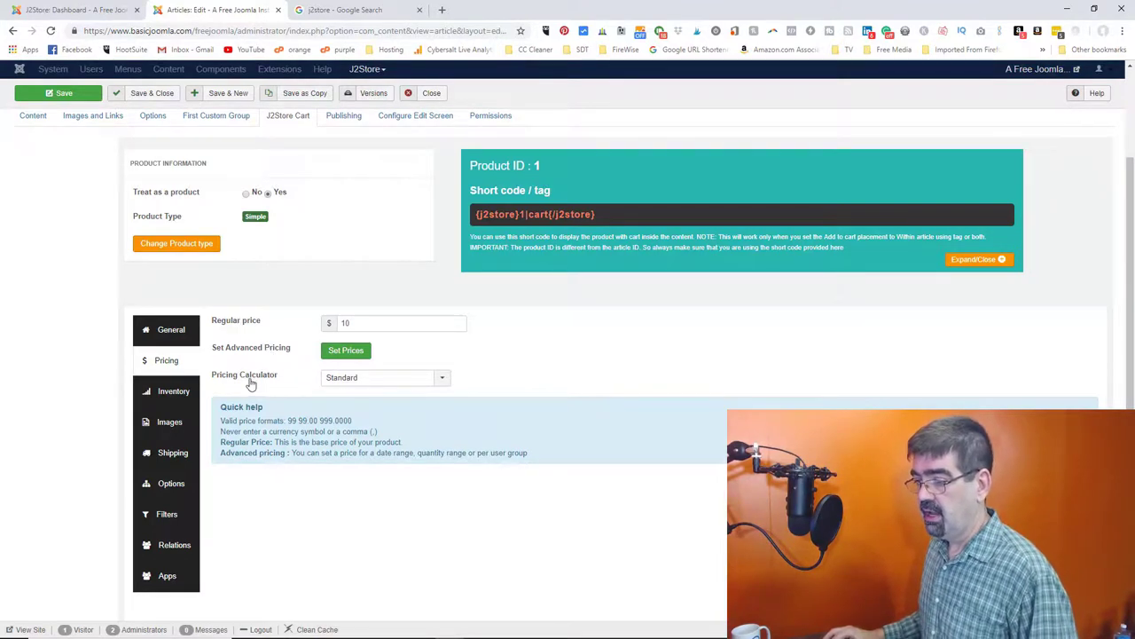
- Keep the Standard pricing calculator, check the PRO-only Inventory tab, then view the Images tab
click(441, 381)
click(442, 383)
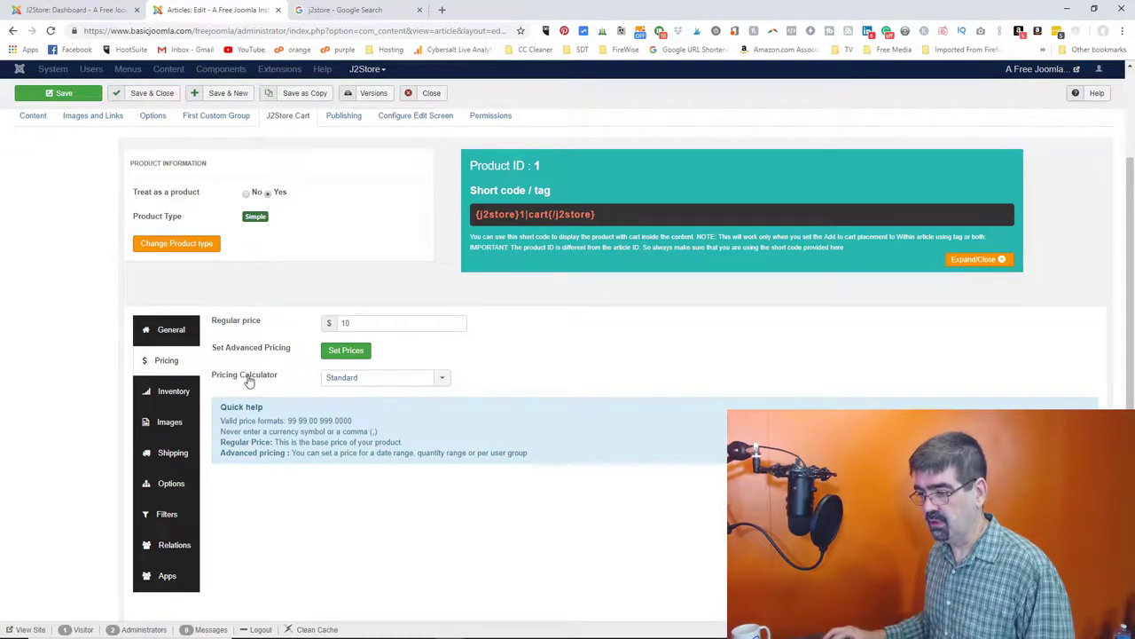
click(168, 392)
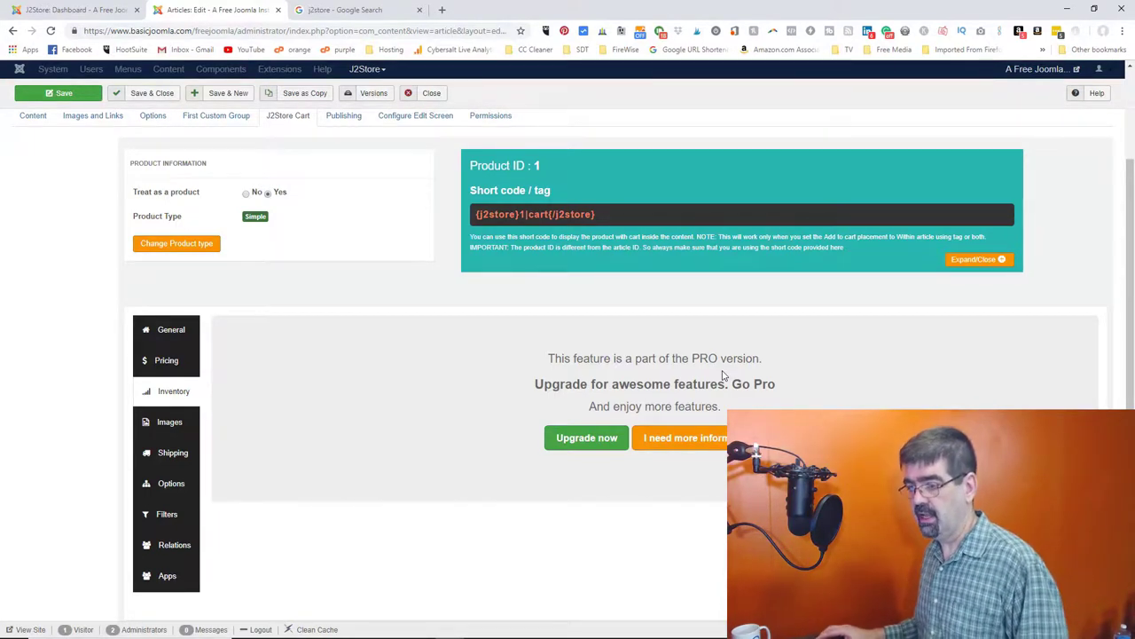
click(173, 423)
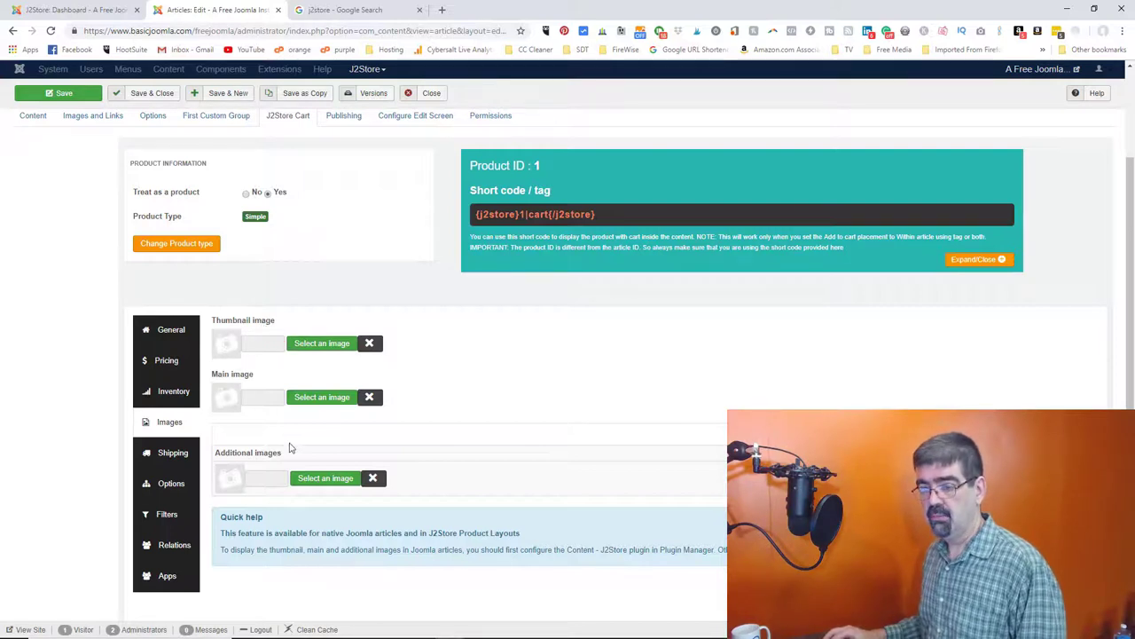
- Set christmas_beach.jpg as thumbnail and site-down-for-maintenance.jpg as the main image
click(328, 344)
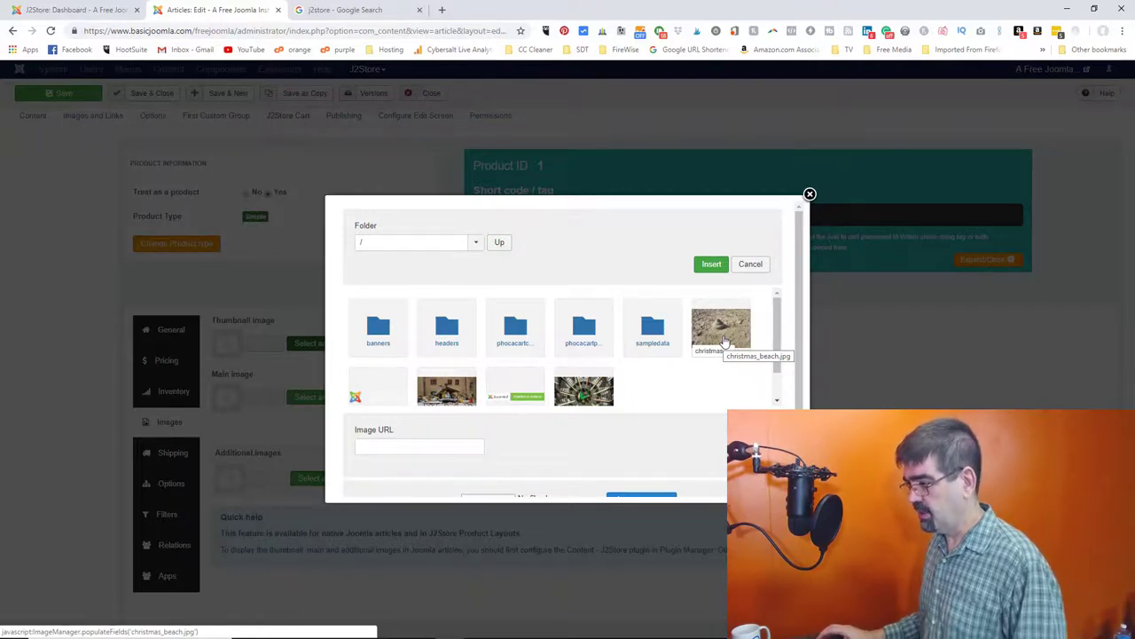
click(723, 342)
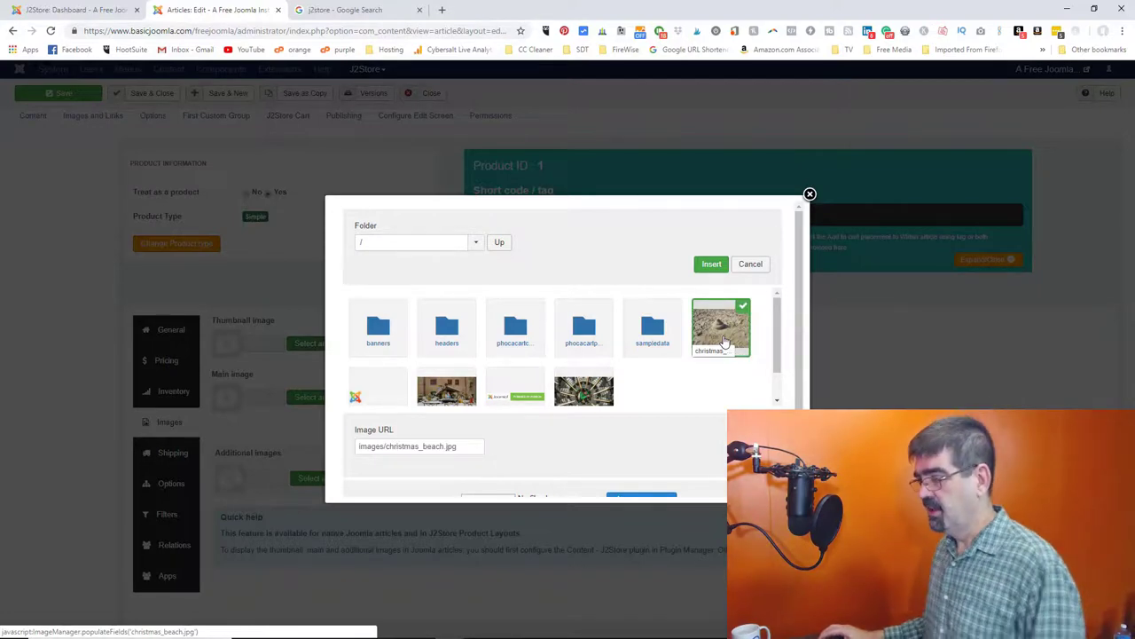
click(701, 266)
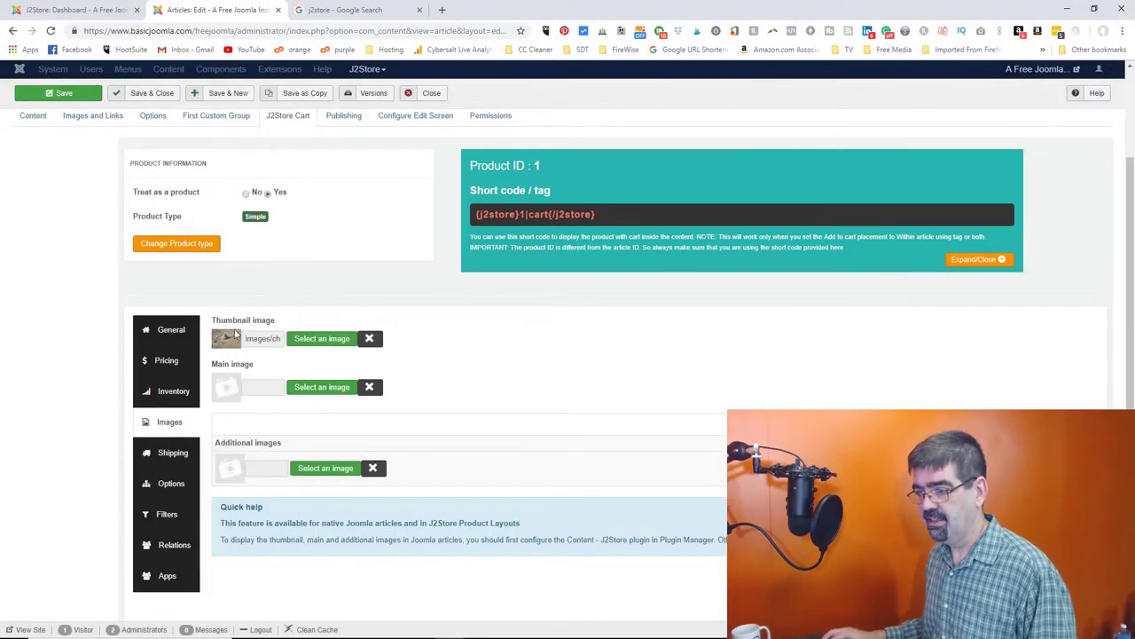
click(314, 391)
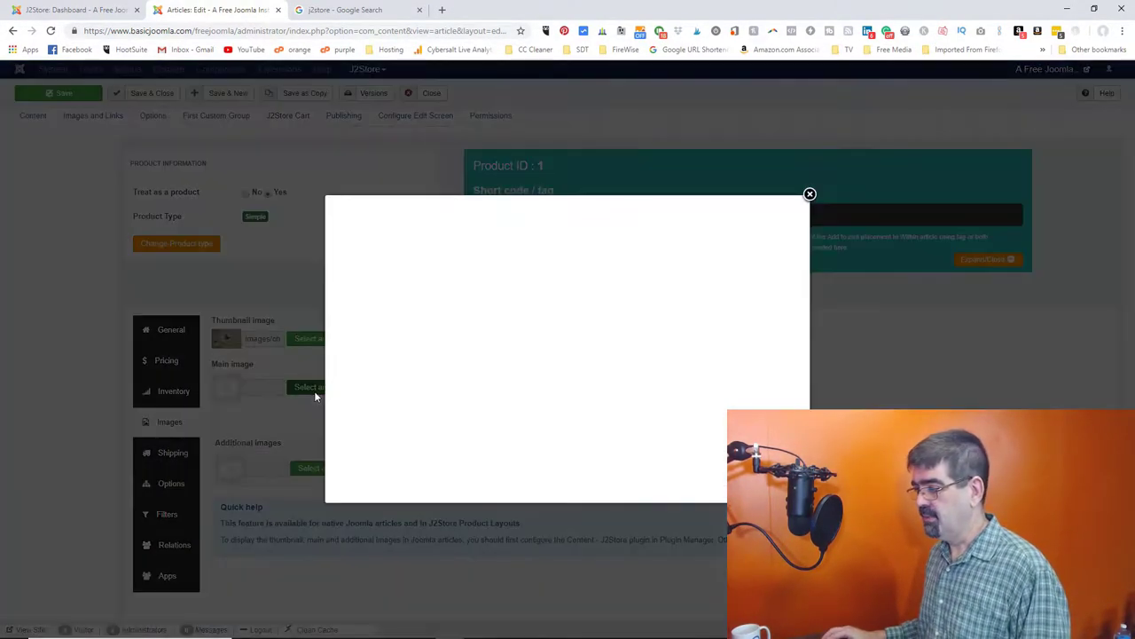
scroll(633, 357, down, 1)
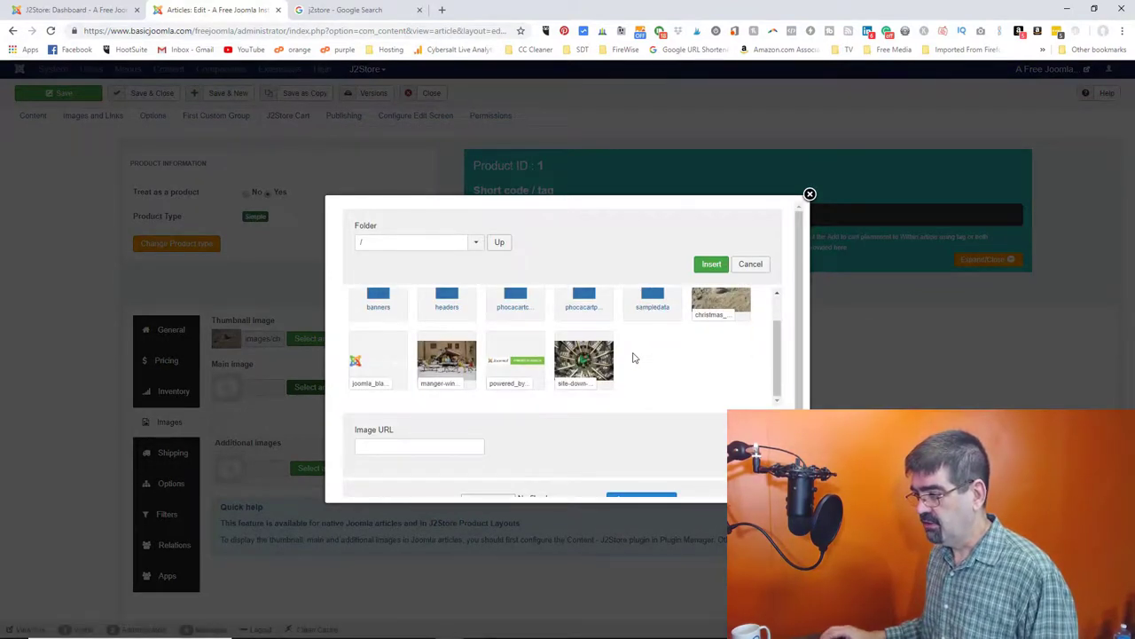
click(586, 361)
click(714, 265)
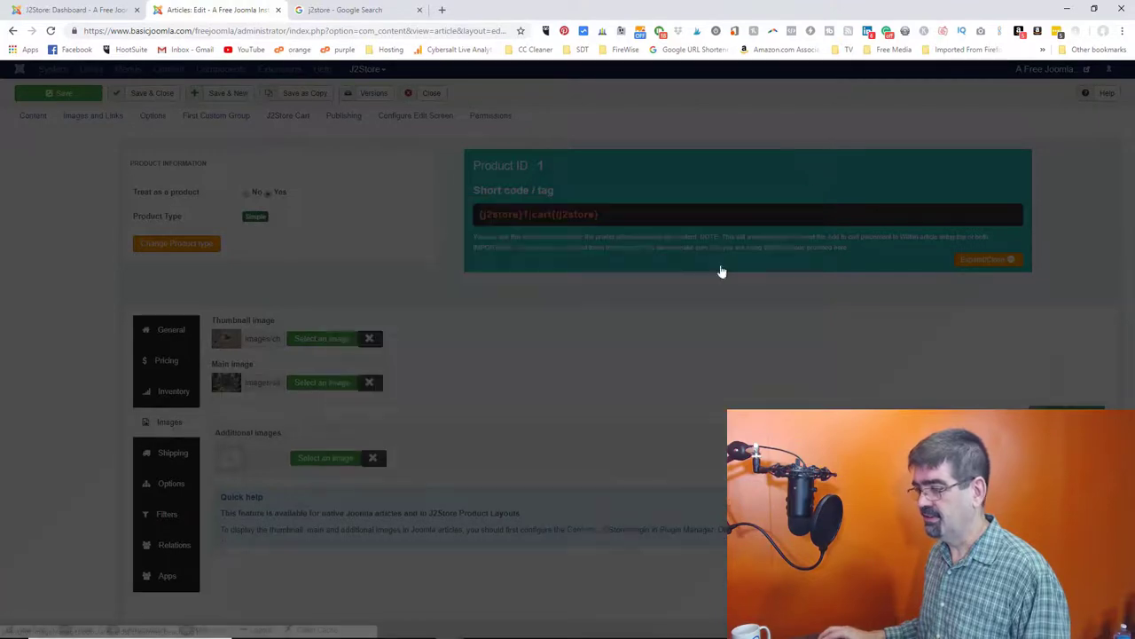
- Add manger-winter.jpg and powered_by.png as additional product images
click(325, 460)
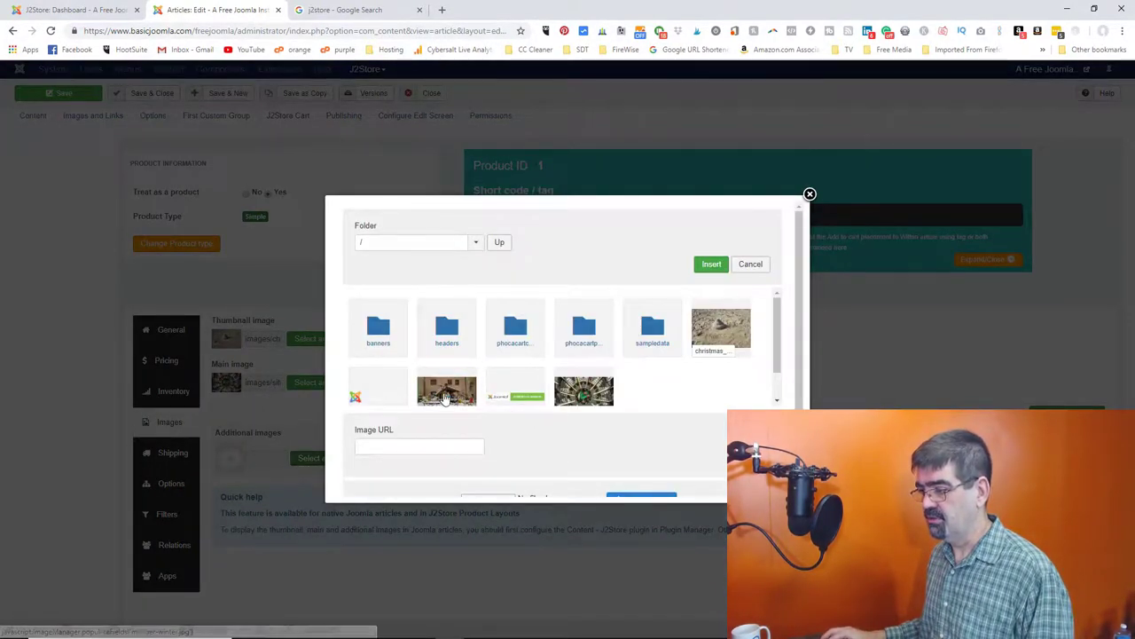
click(446, 391)
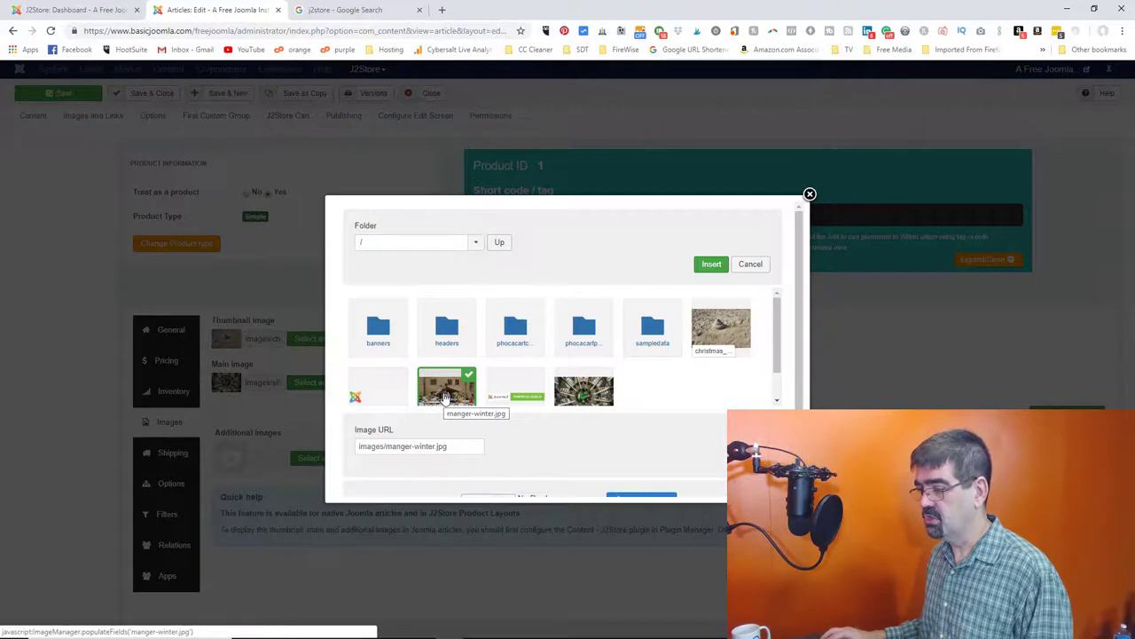
click(378, 398)
click(448, 399)
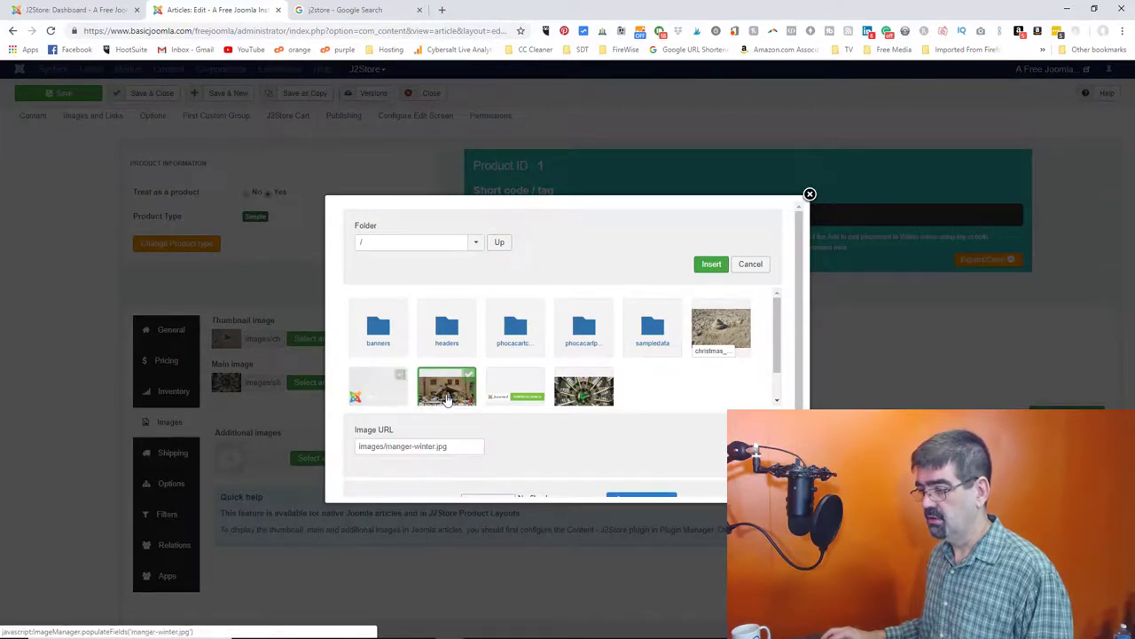
scroll(507, 414, down, 1)
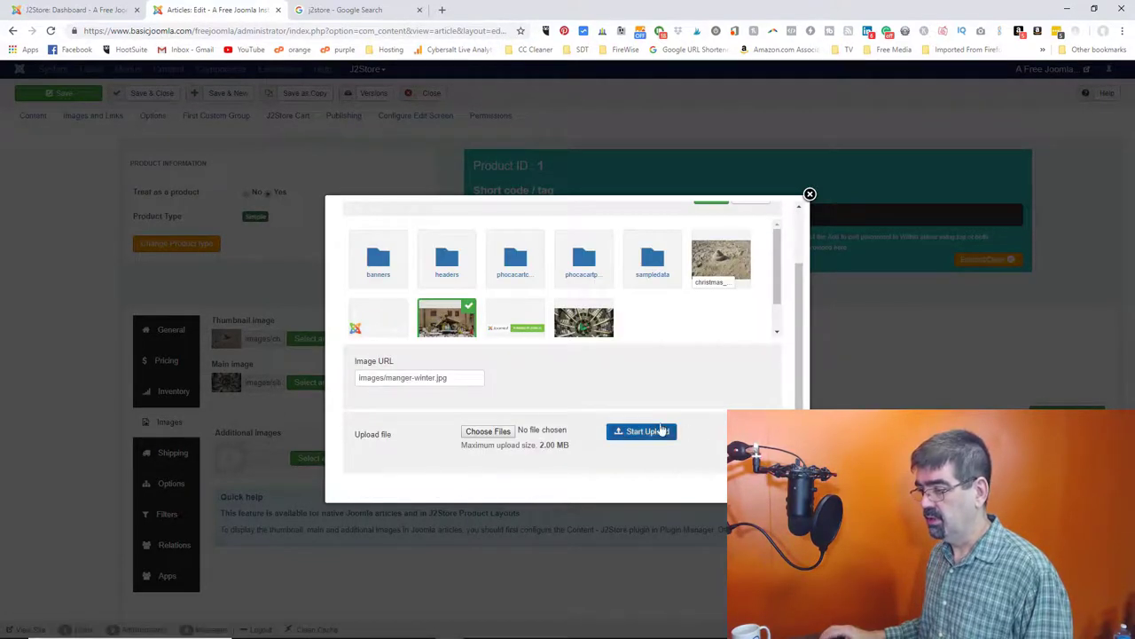
scroll(612, 418, up, 1)
click(711, 258)
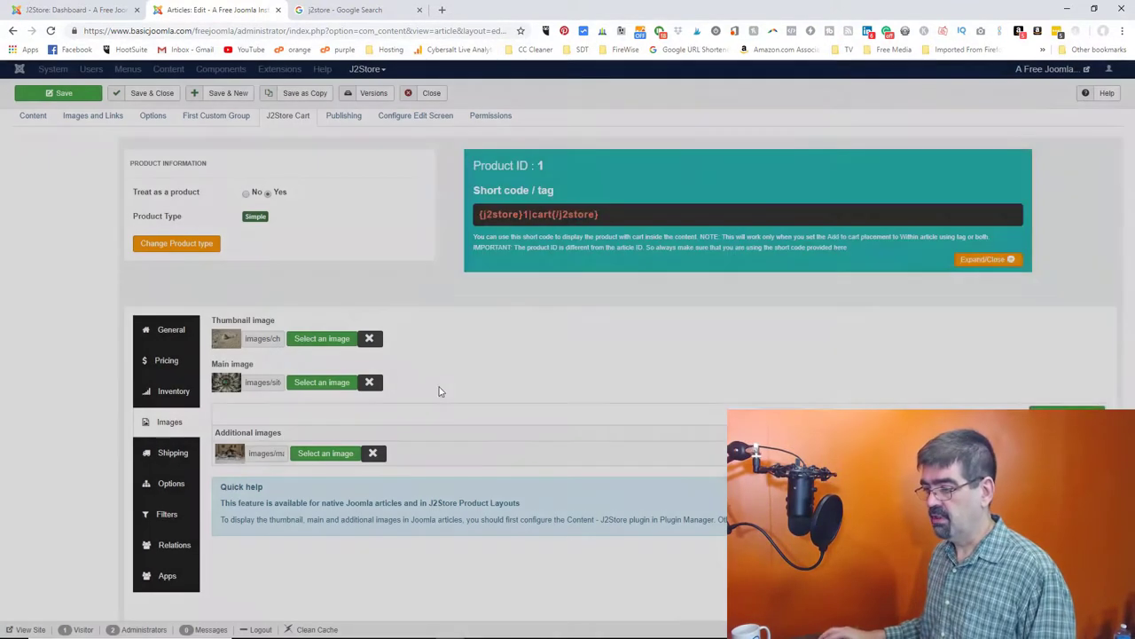
click(307, 454)
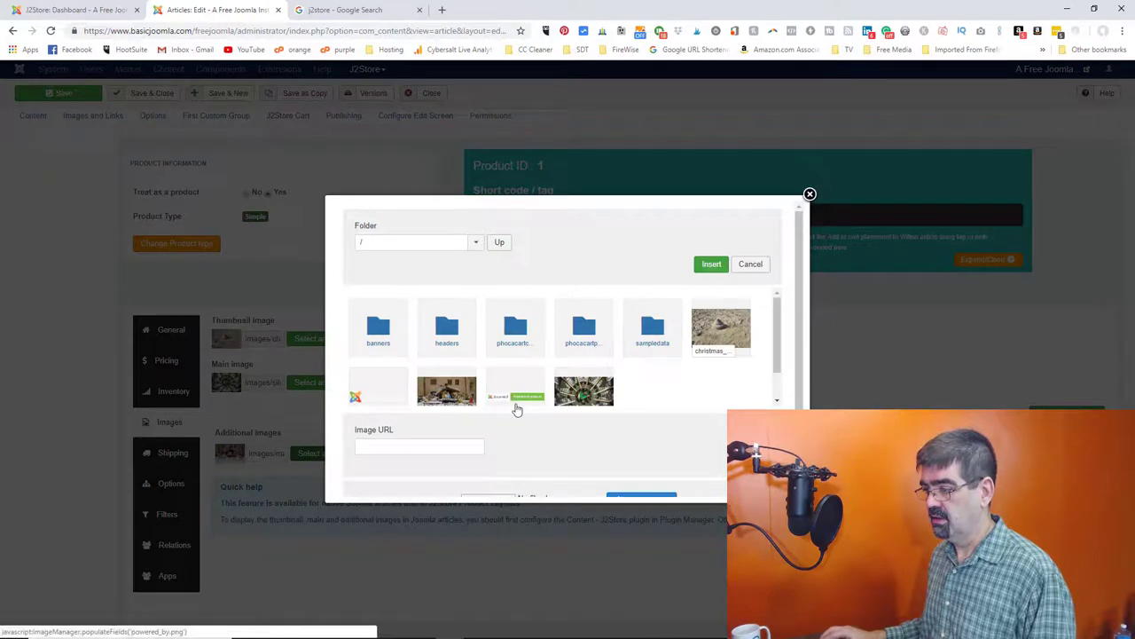
click(516, 397)
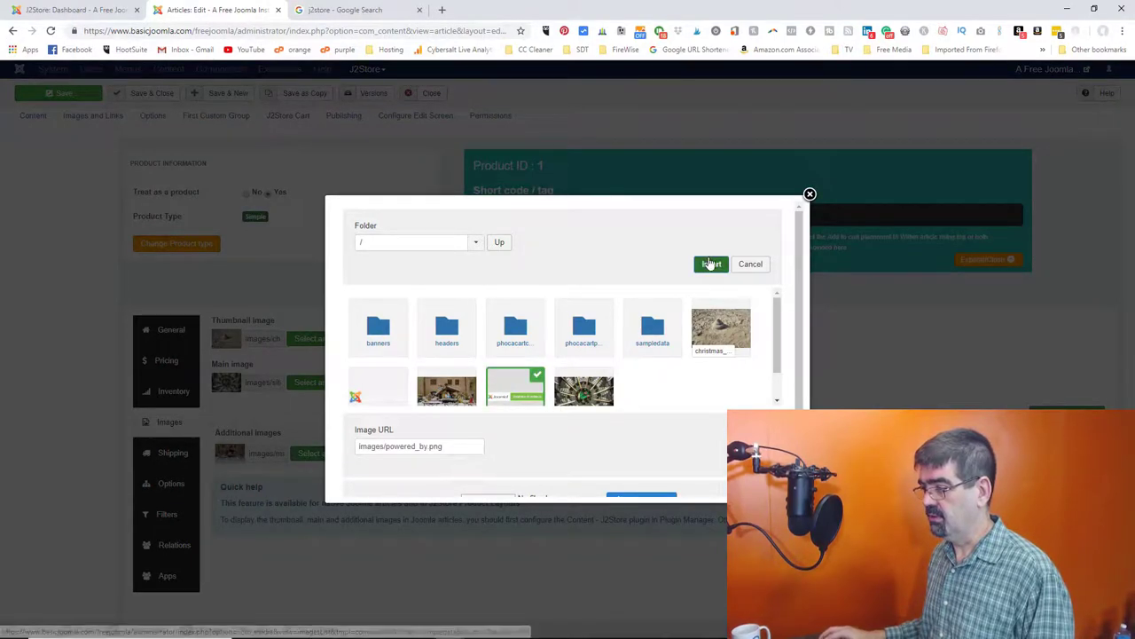
click(709, 263)
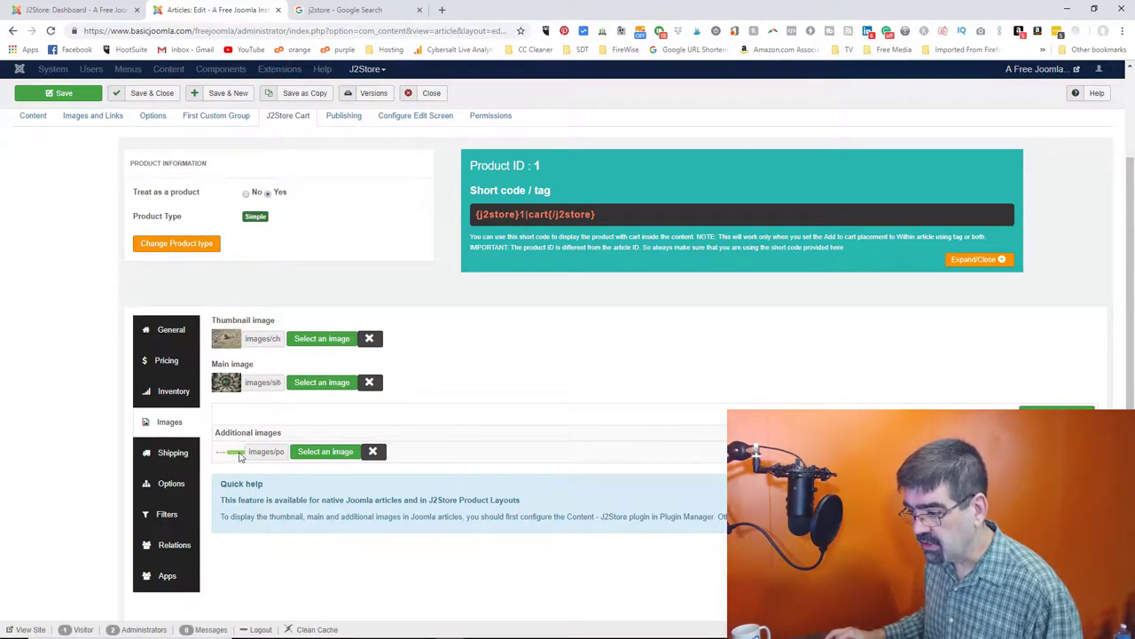
click(172, 455)
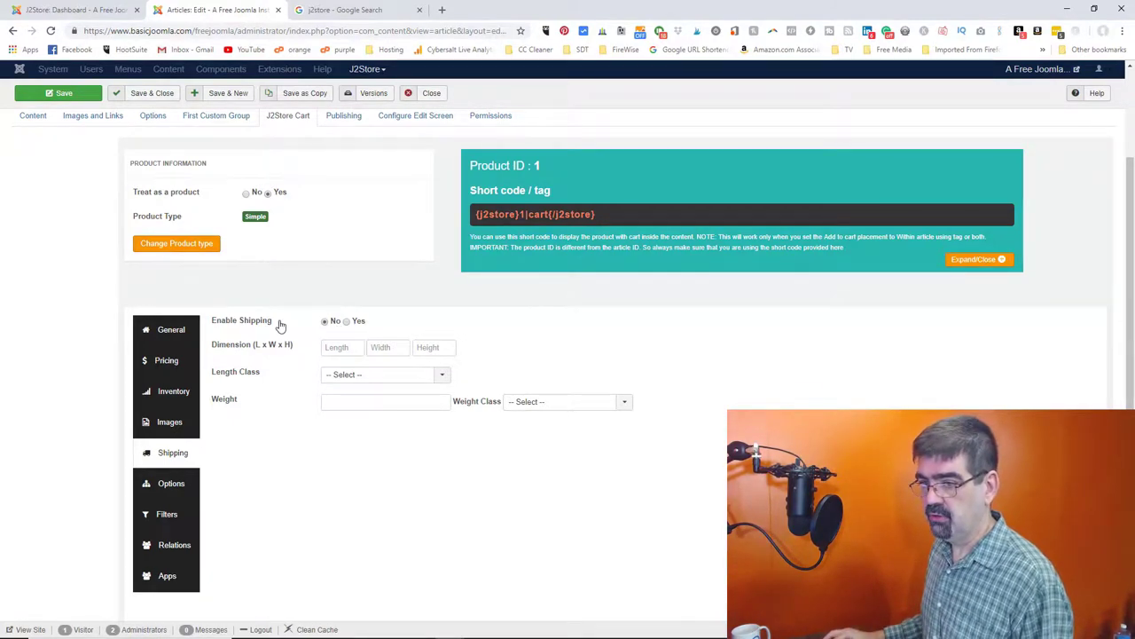
- Set Enable Shipping to Yes, leaving Length Class and Weight Class unselected
click(348, 321)
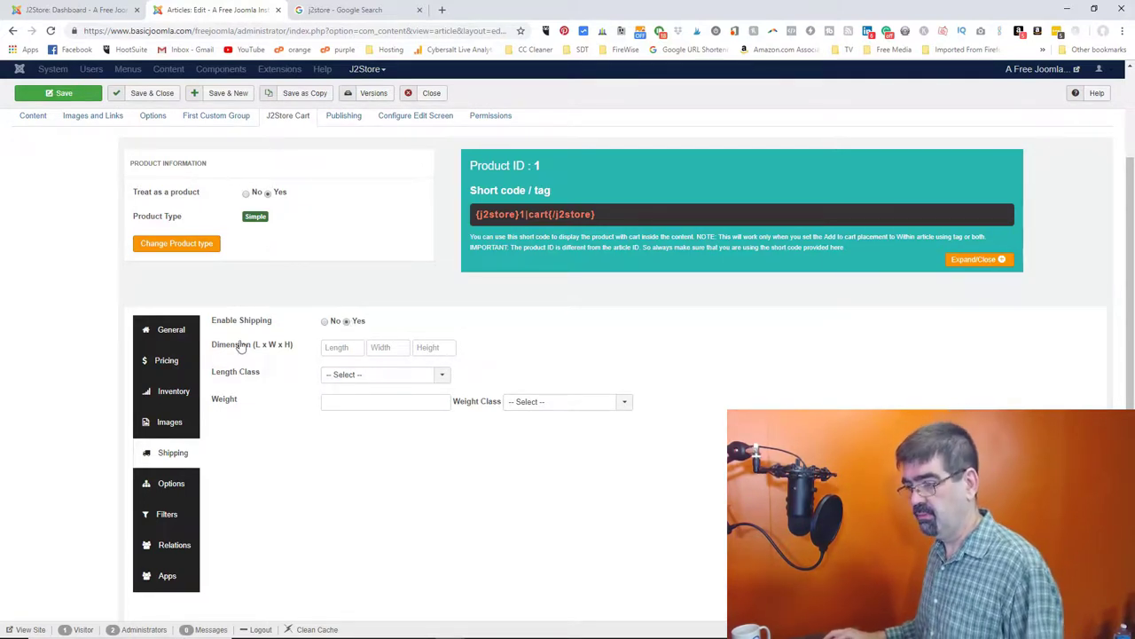
click(437, 376)
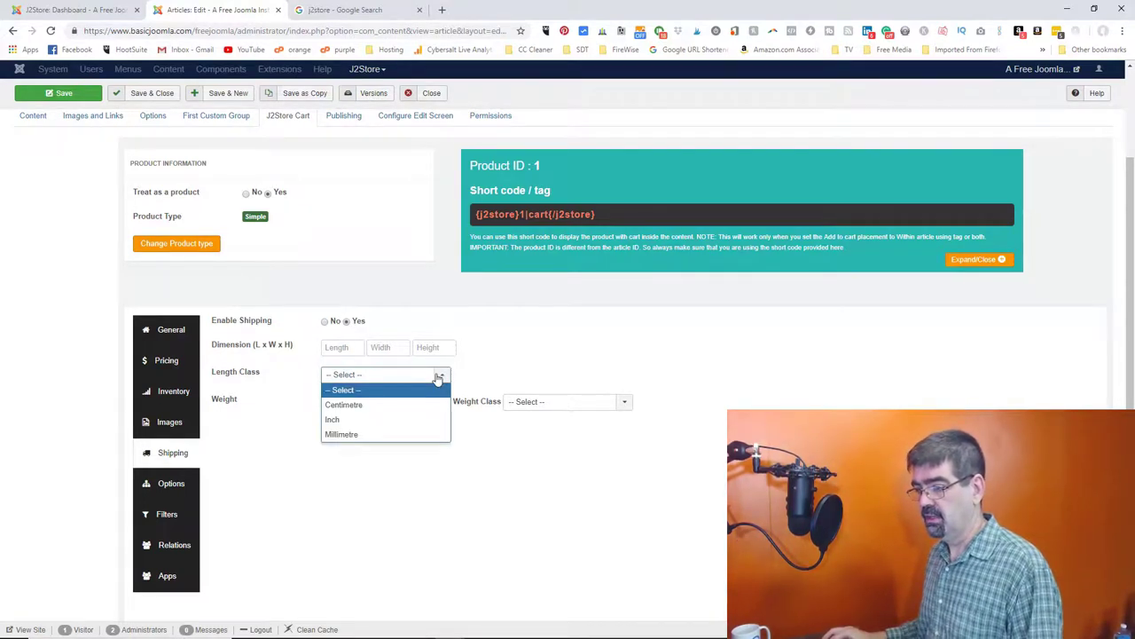
click(537, 362)
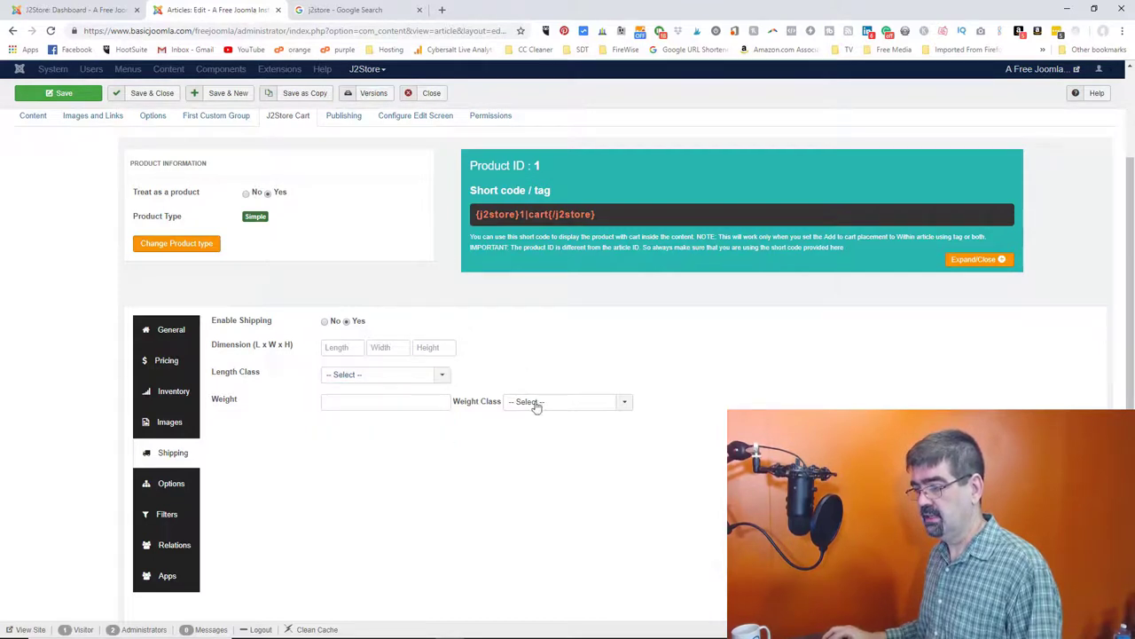
click(535, 408)
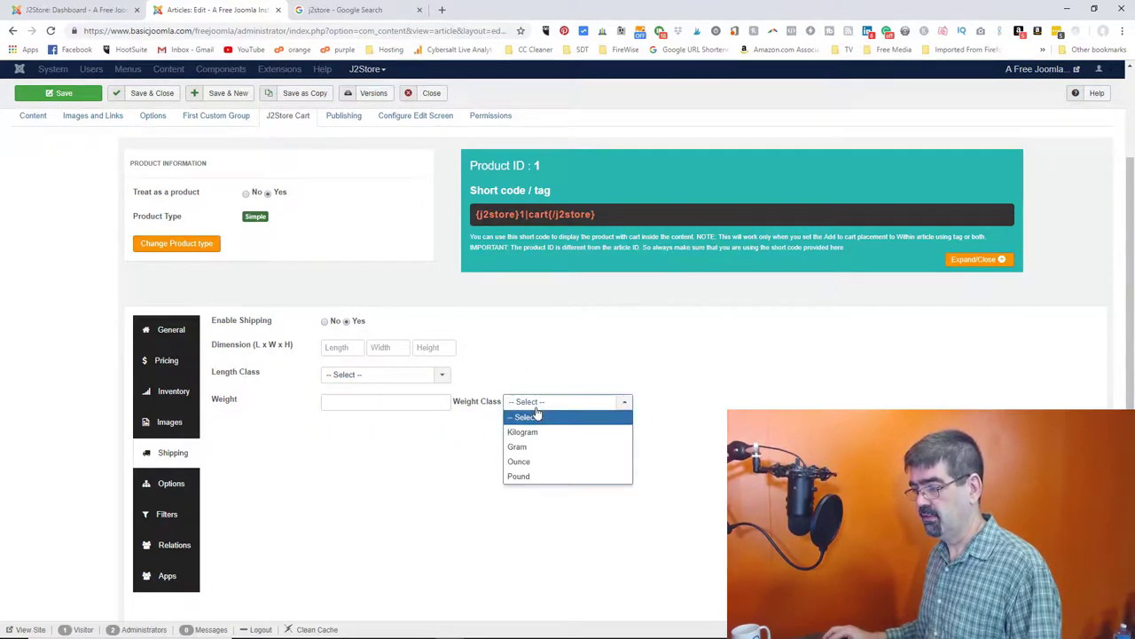
click(551, 335)
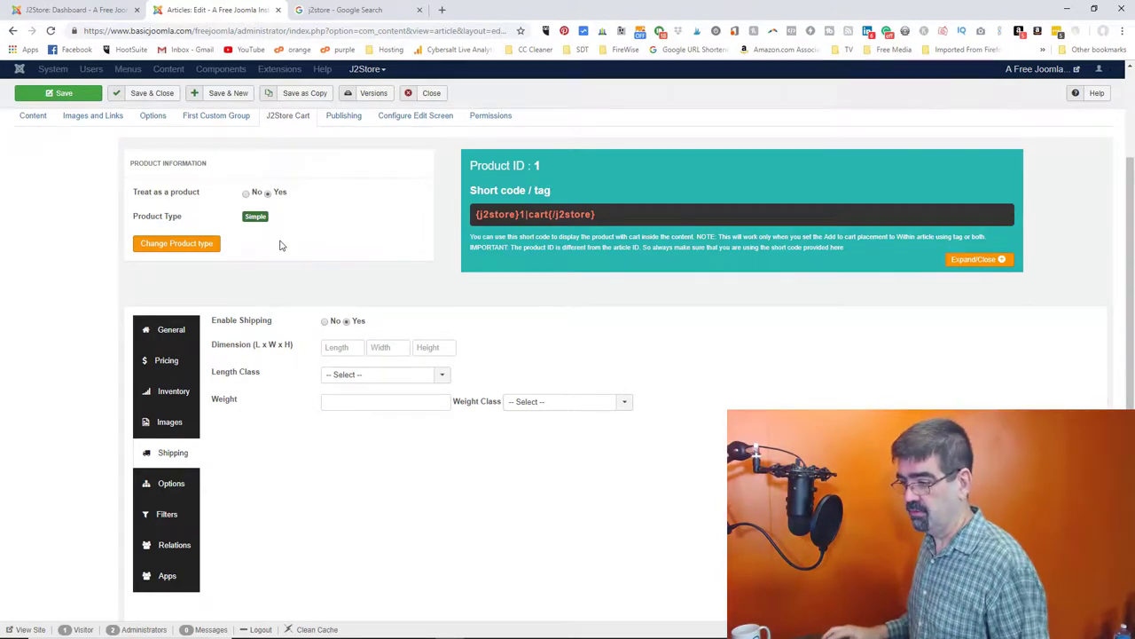
- Add one blank, non-required option row to Product 1's Options
click(164, 488)
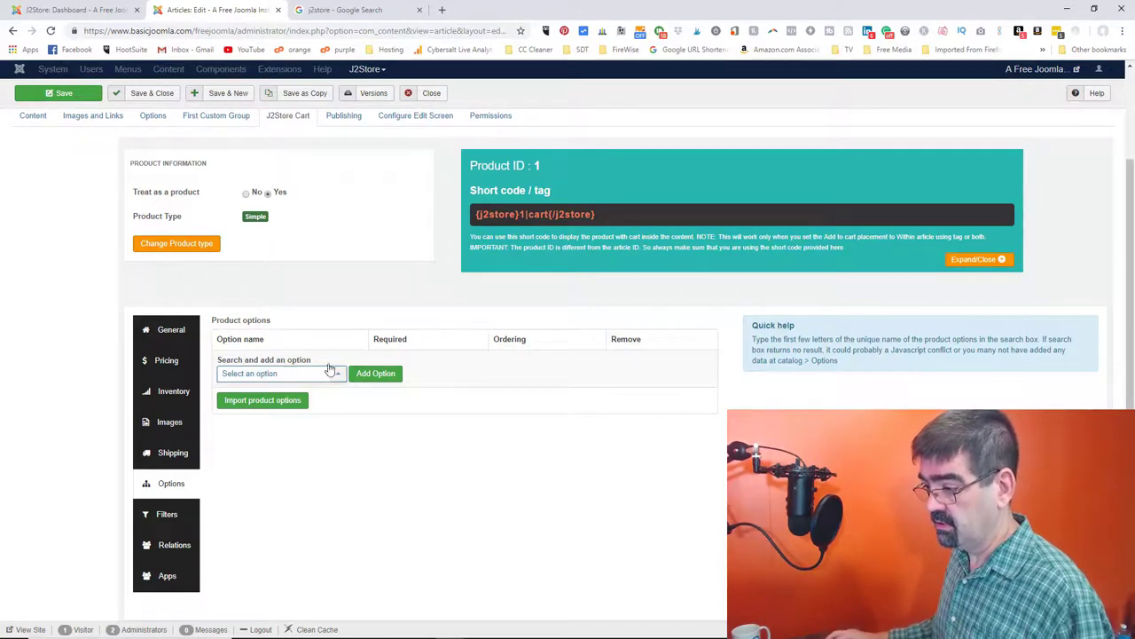
click(376, 373)
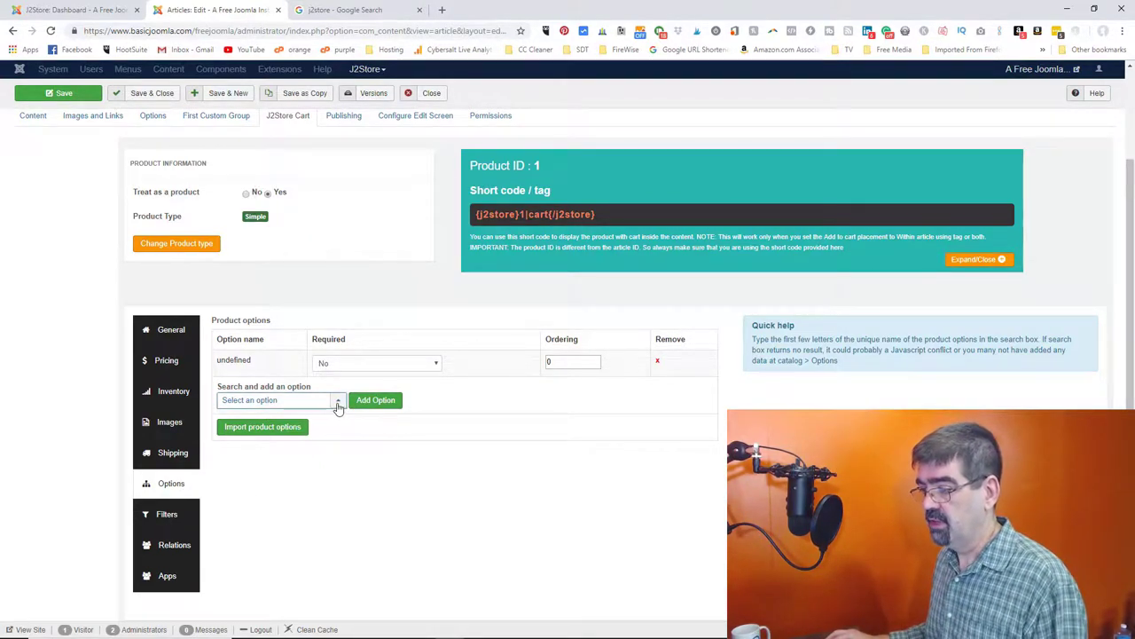
click(165, 514)
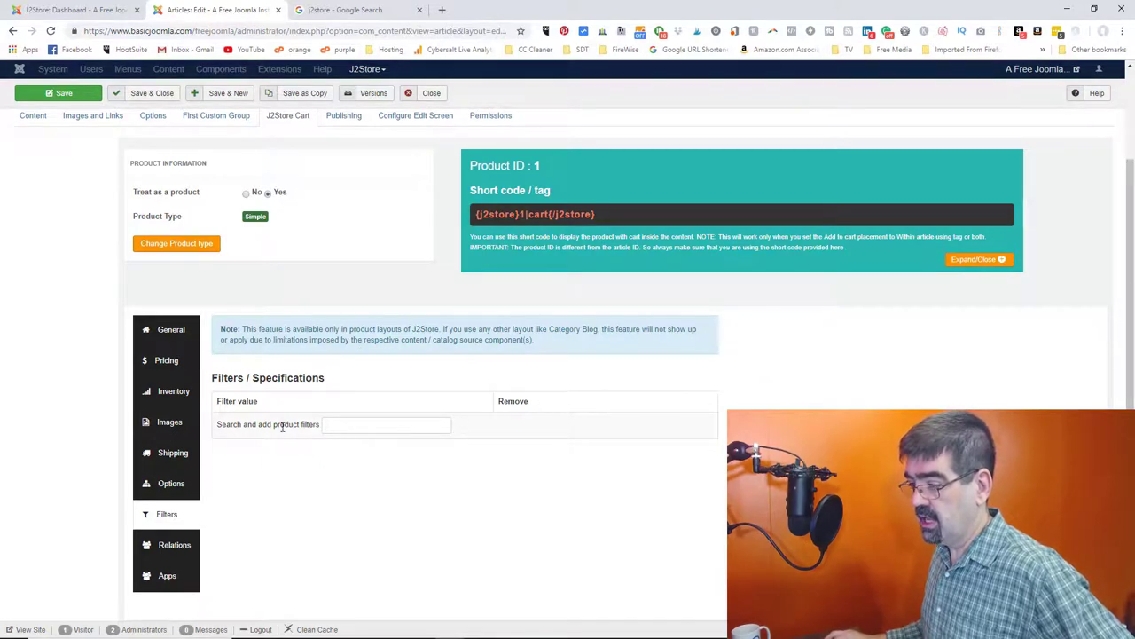
- Try 'test' in the filter search, browse Relations and Apps, then save Product 1
text(test)
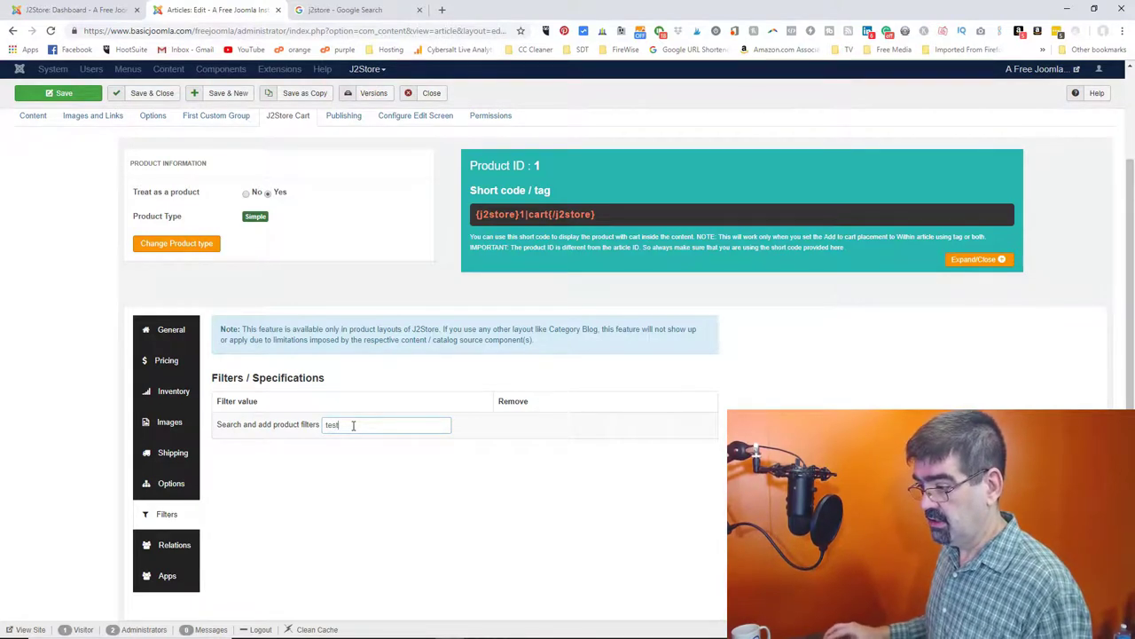
key(ctrl+a)
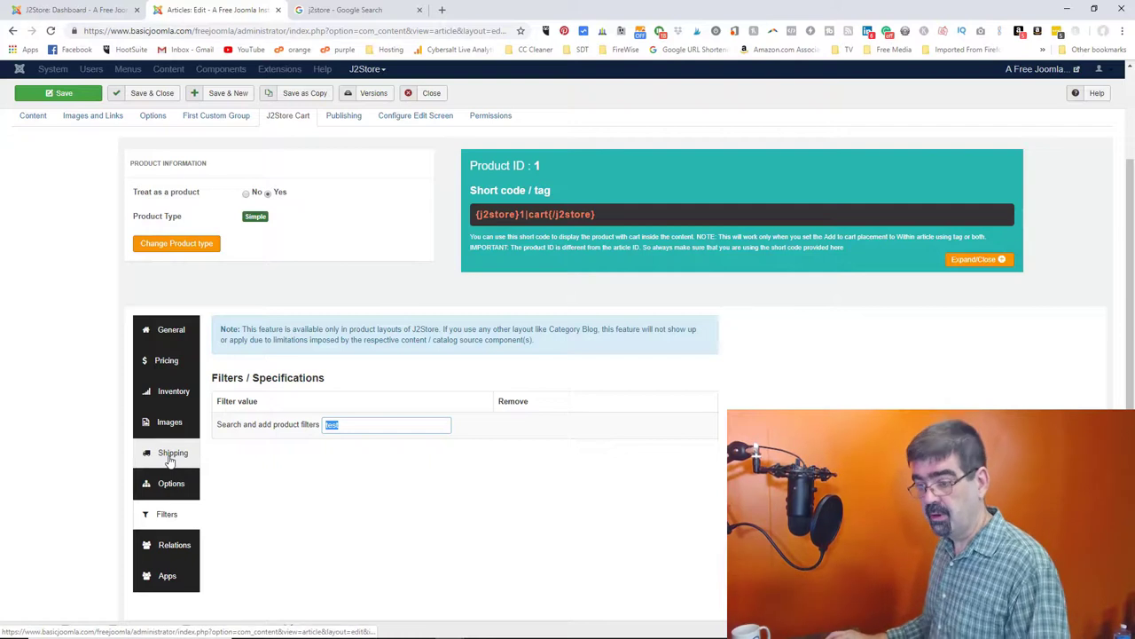
scroll(172, 462, down, 1)
click(185, 500)
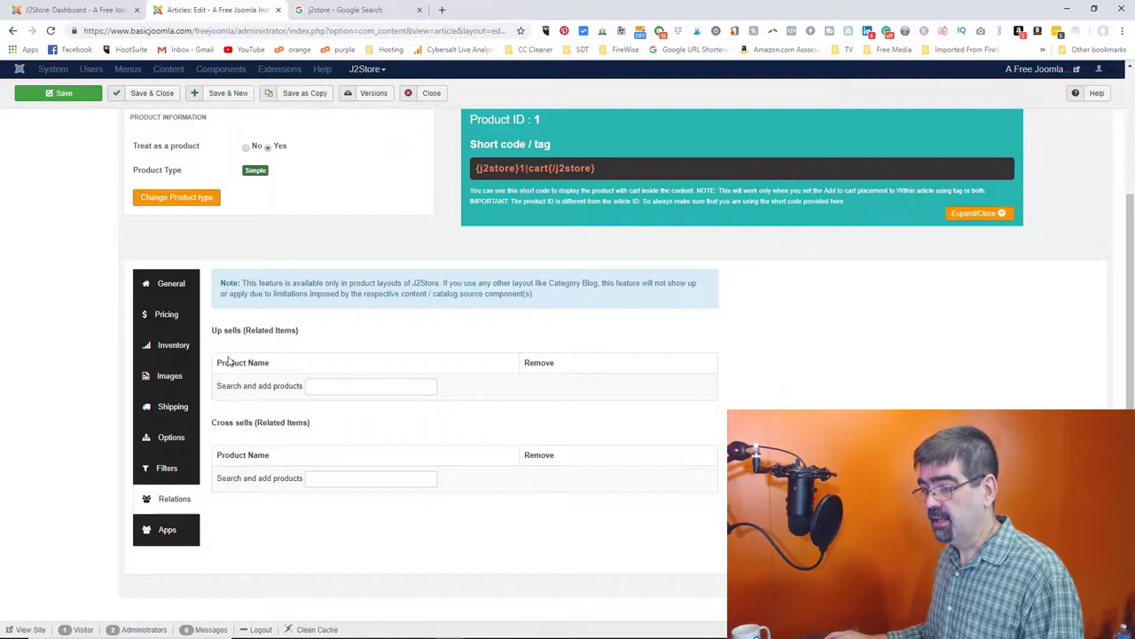
click(346, 388)
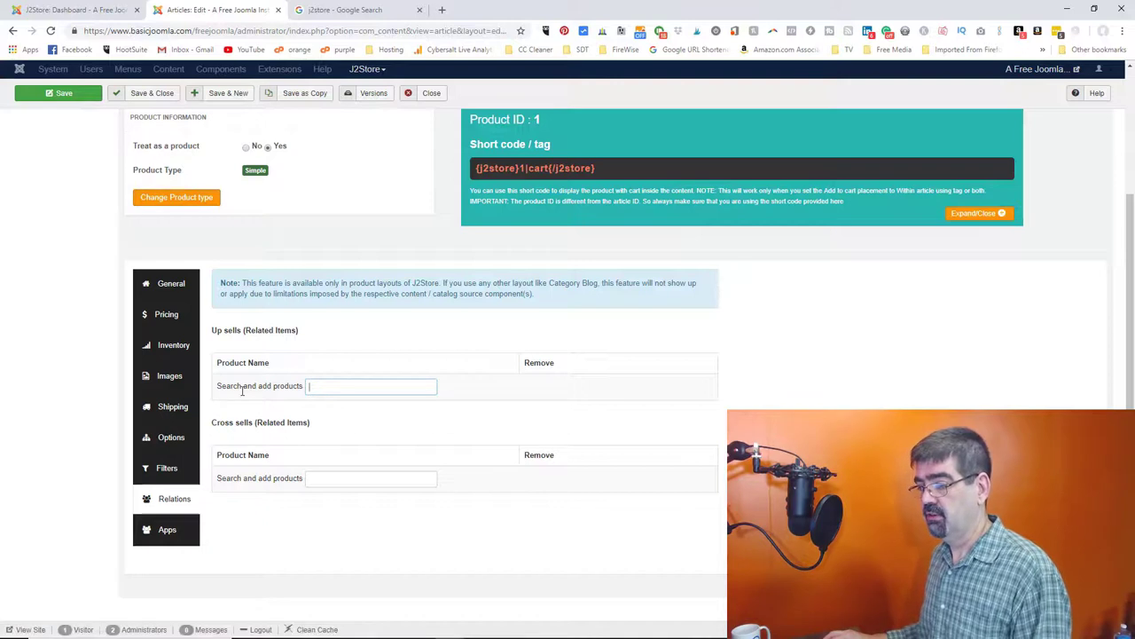
click(166, 530)
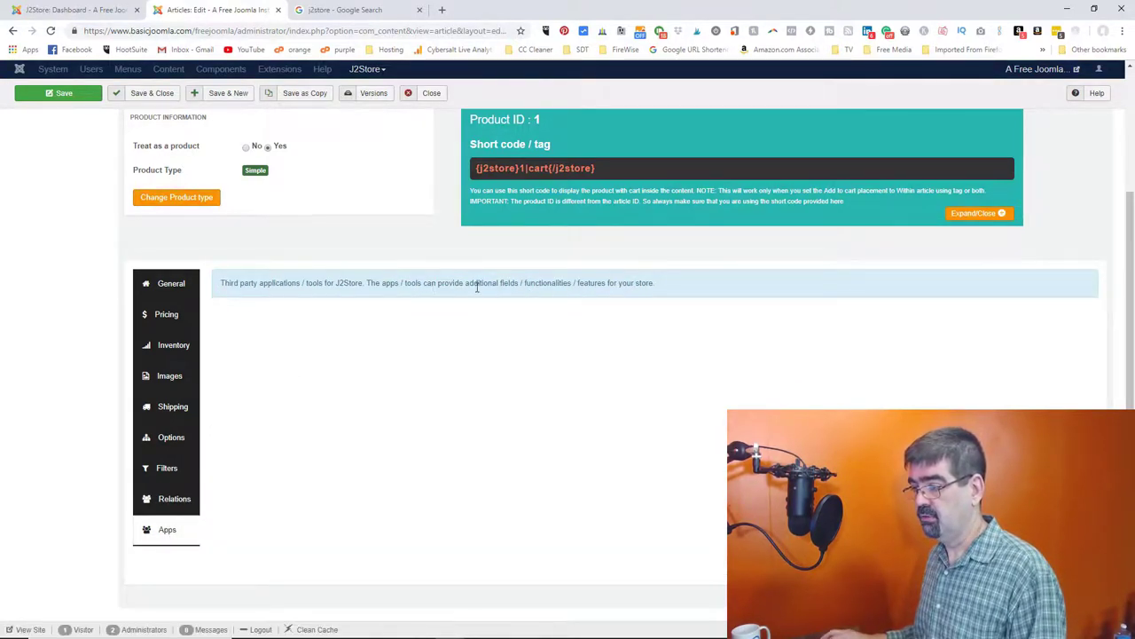
key(ctrl+s)
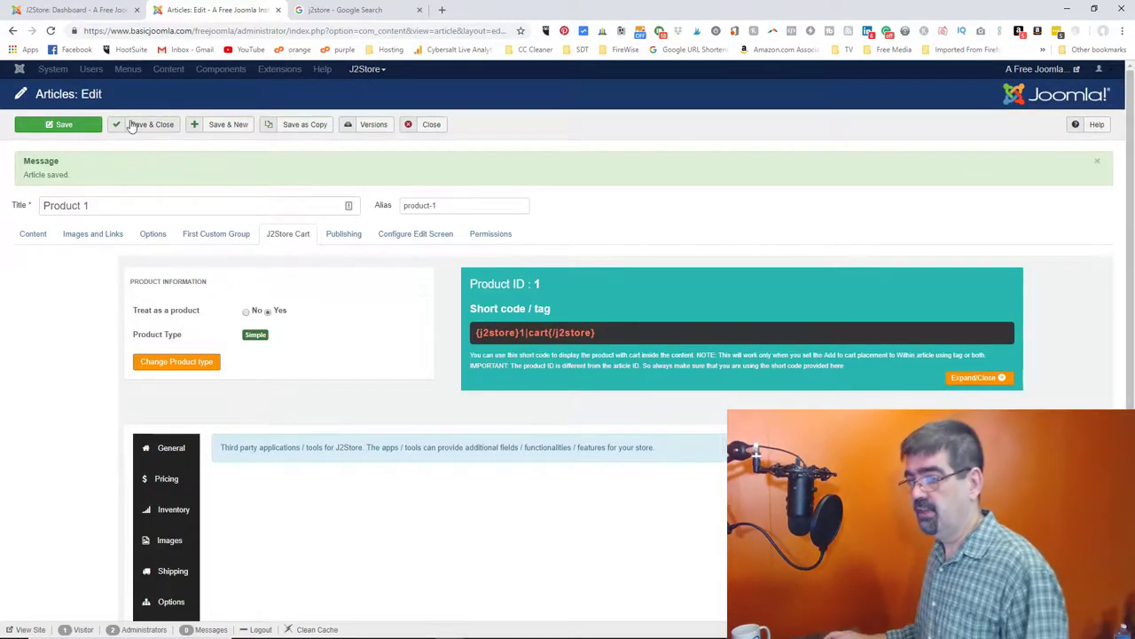
- Save Product 1 again and place the cursor after 'This is a product.' in its content
click(69, 130)
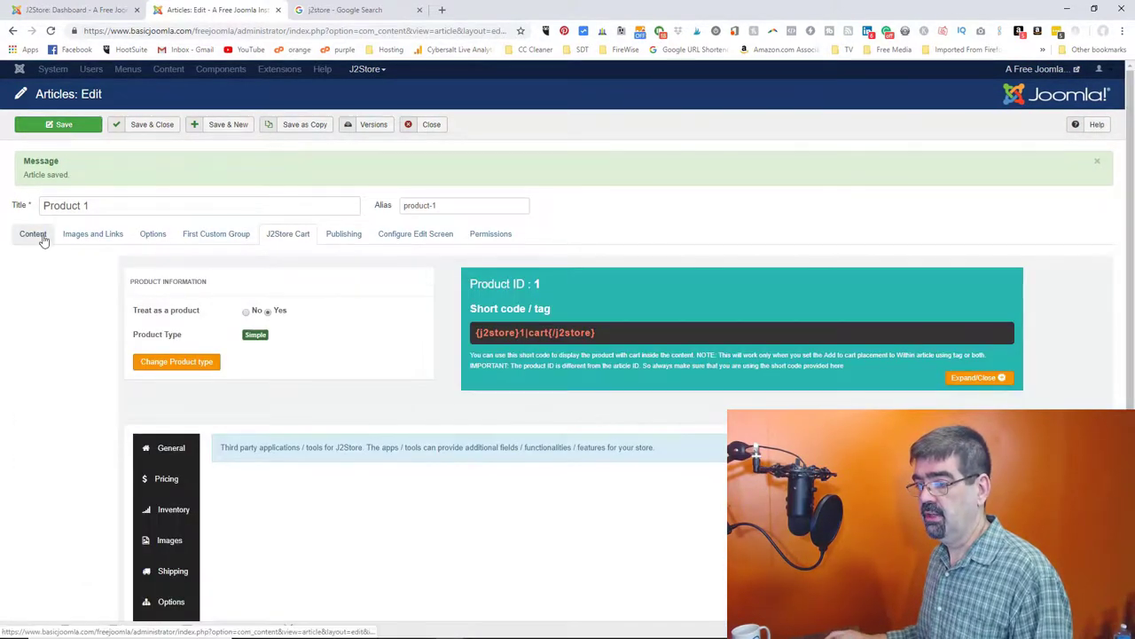
click(37, 235)
click(98, 373)
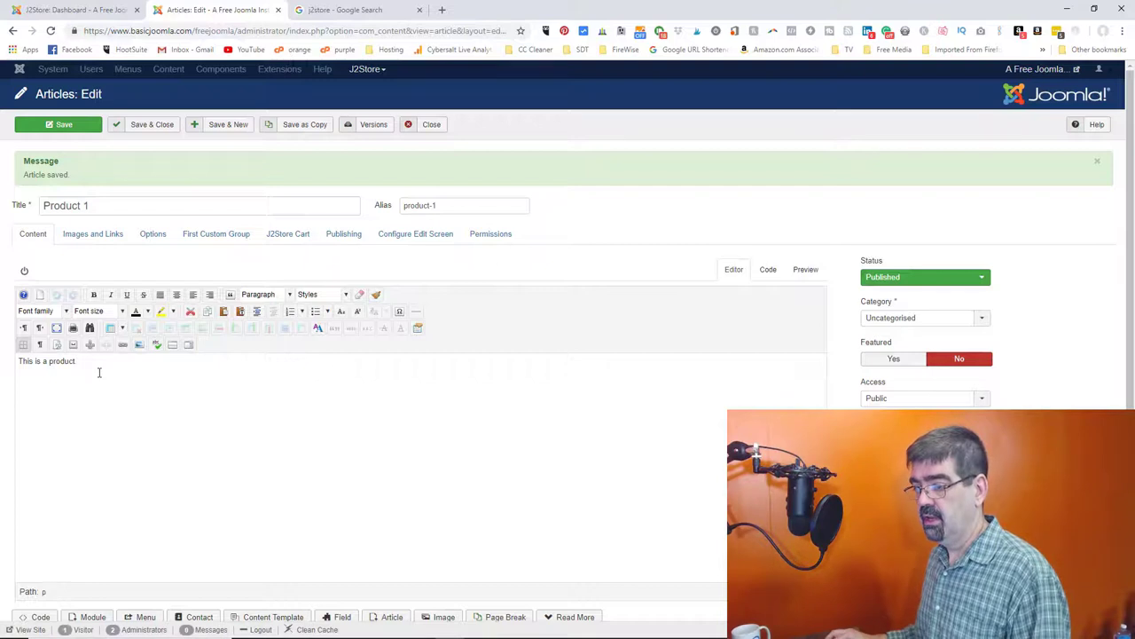
scroll(220, 378, down, 1)
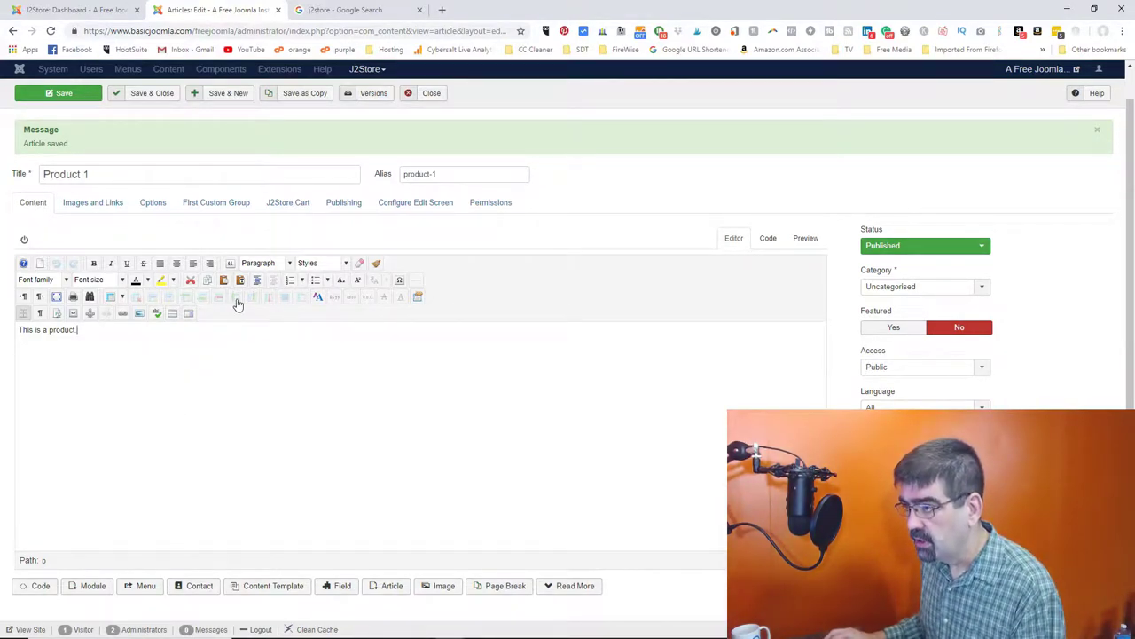
- Open the J2Store Dashboard in a new browser tab
click(363, 69)
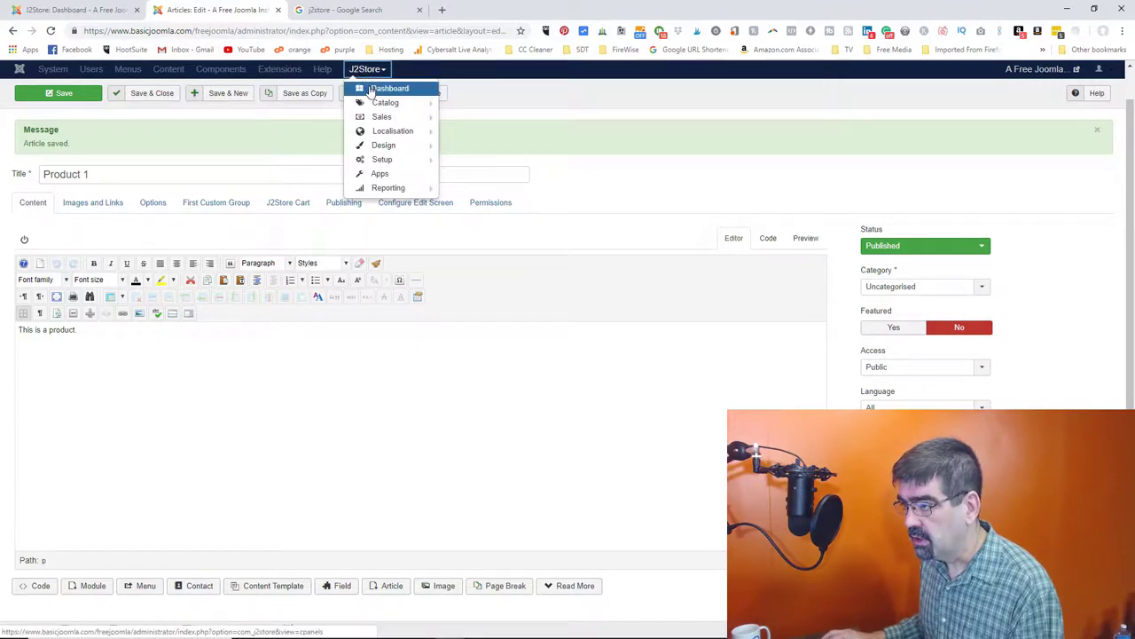
right_click(371, 89)
click(391, 97)
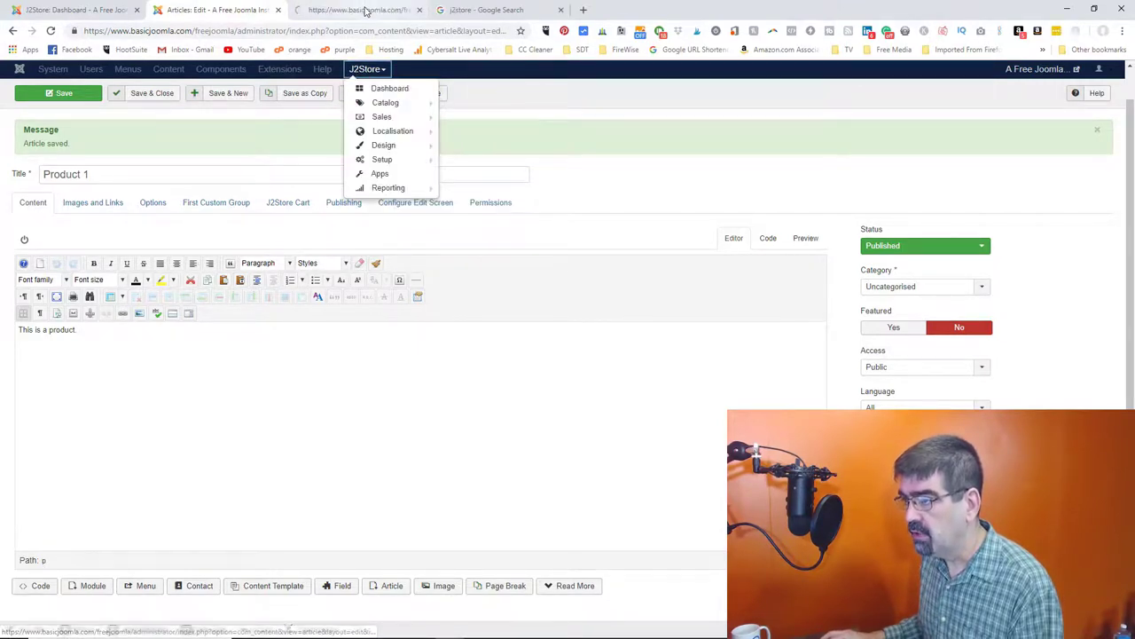
click(348, 10)
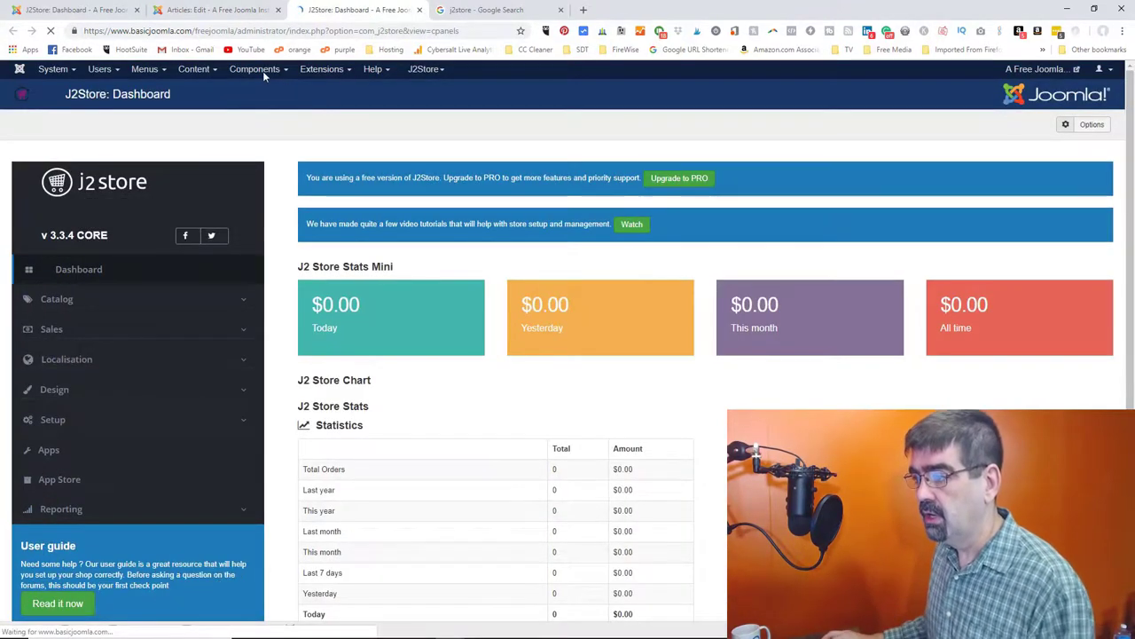
- Install Dummy Content via the Regular Labs Extension Manager, then return to Product 1
click(260, 71)
mouse_move(286, 237)
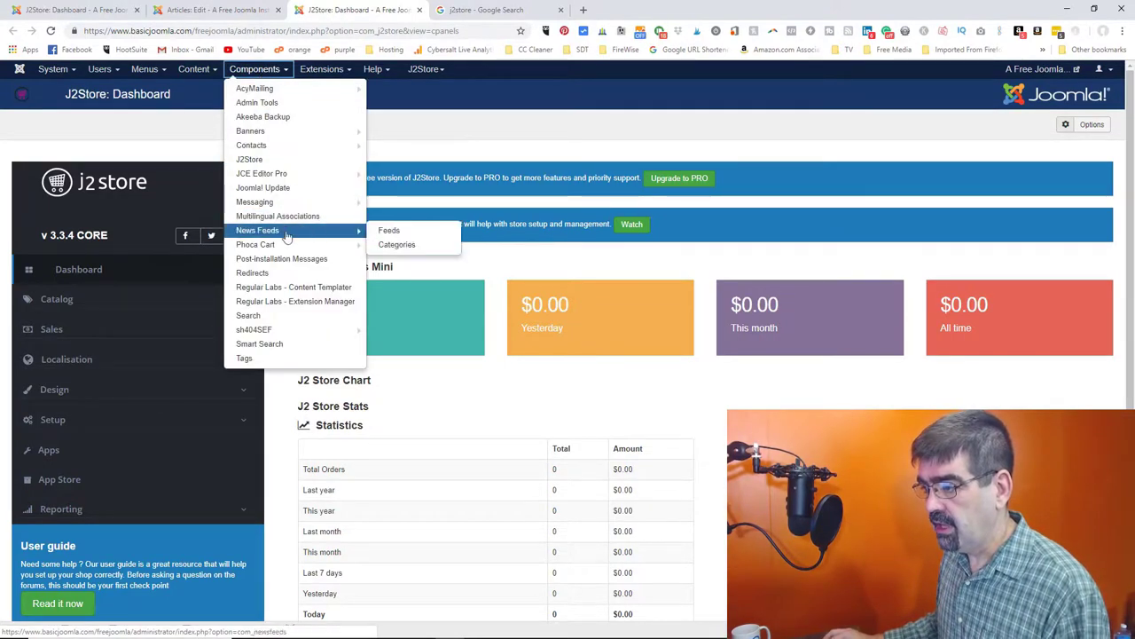
click(302, 302)
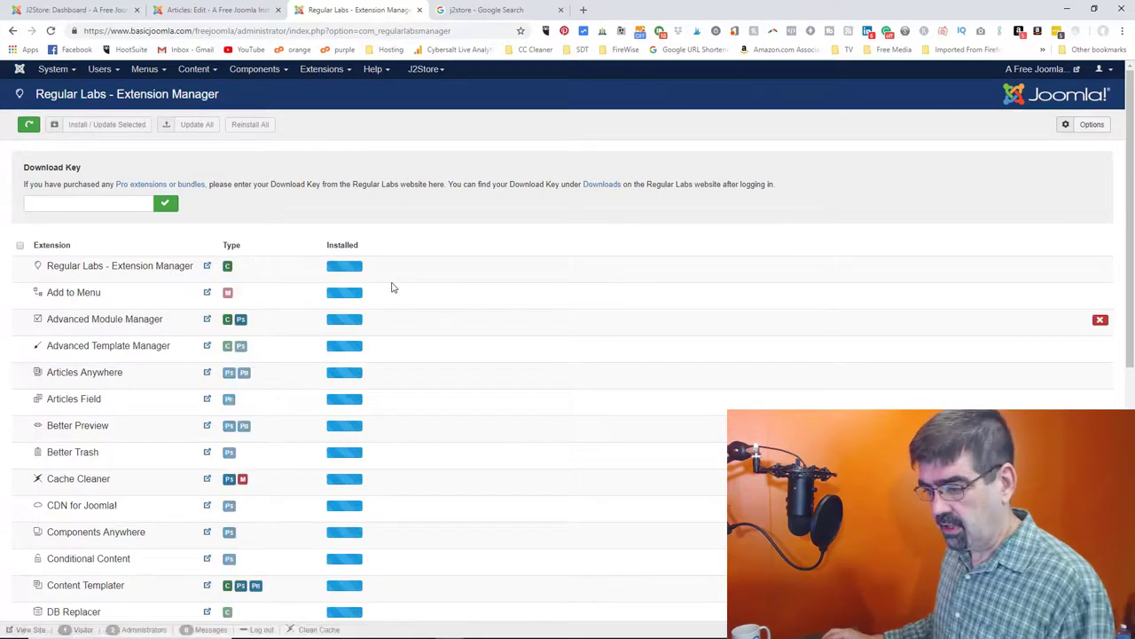
scroll(386, 291, down, 2)
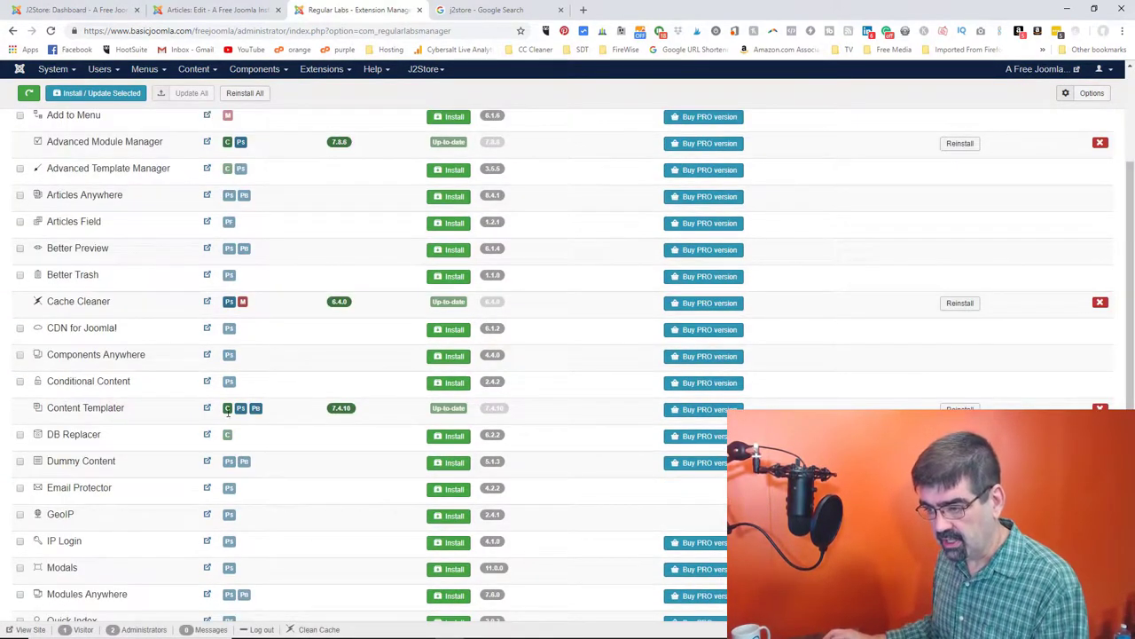
click(446, 464)
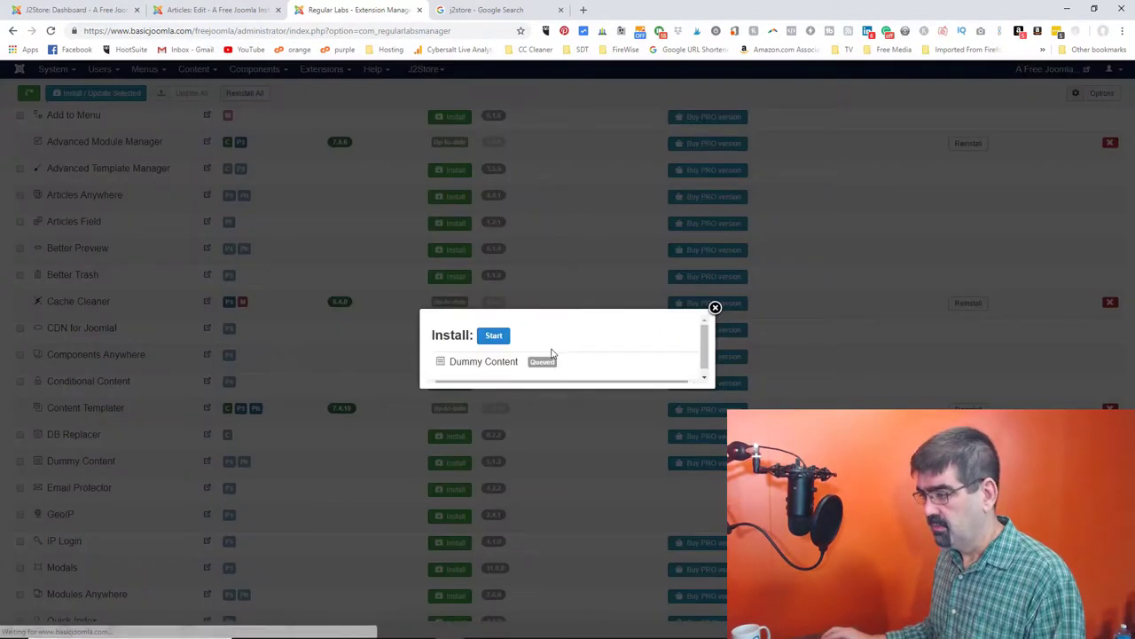
click(494, 334)
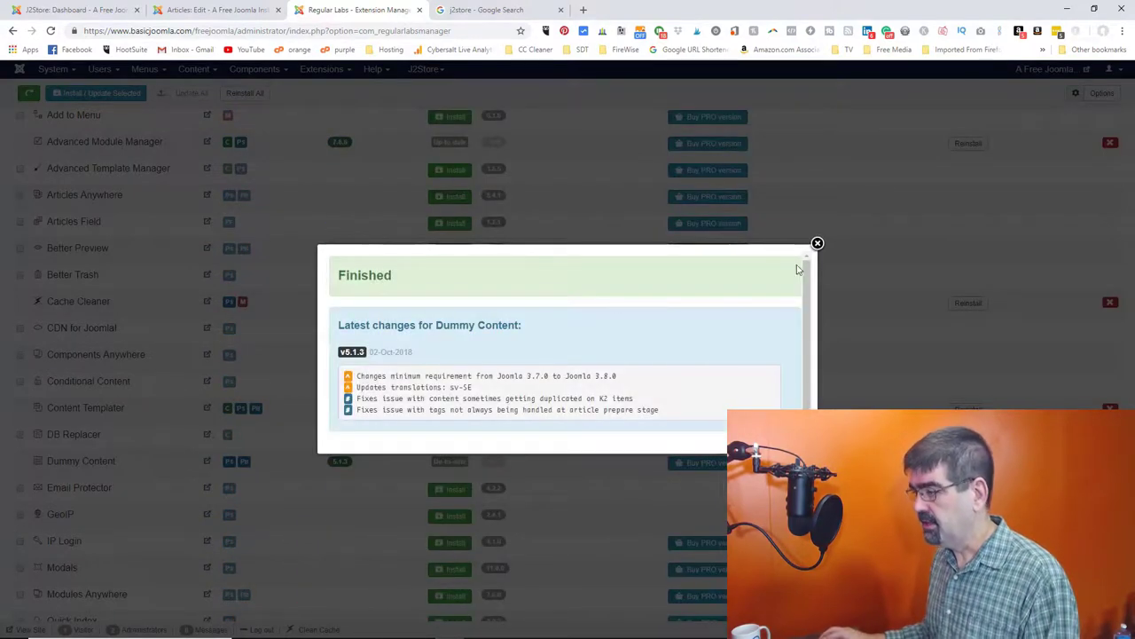
click(817, 244)
click(193, 13)
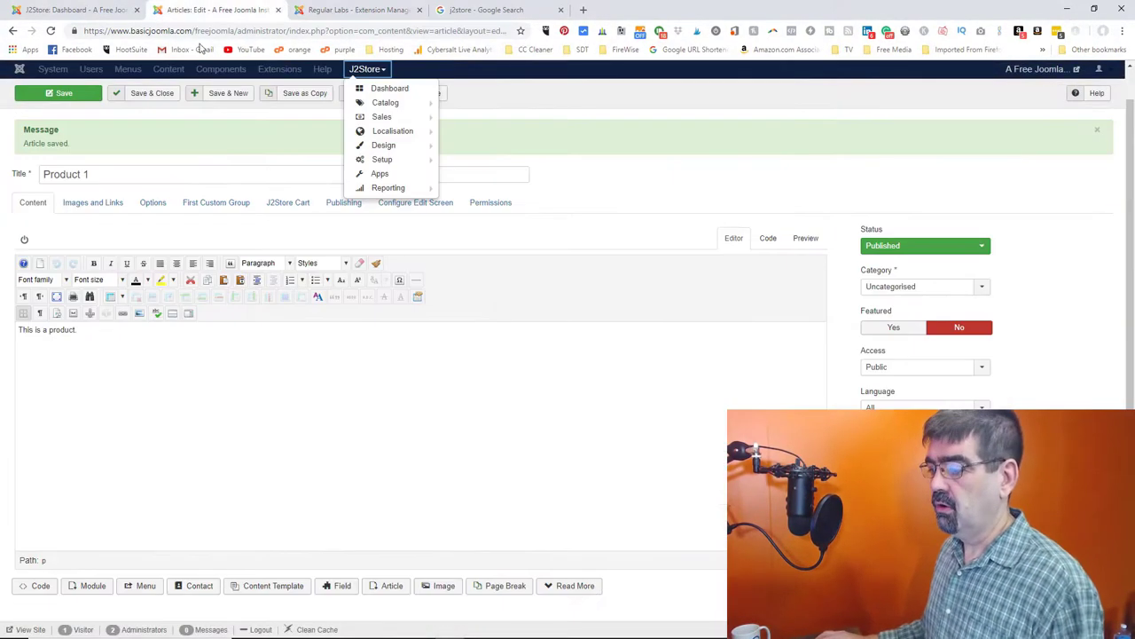
- Save, start a new line after 'This is a product.' and insert Kitchen Sink lorem ipsum content
click(67, 95)
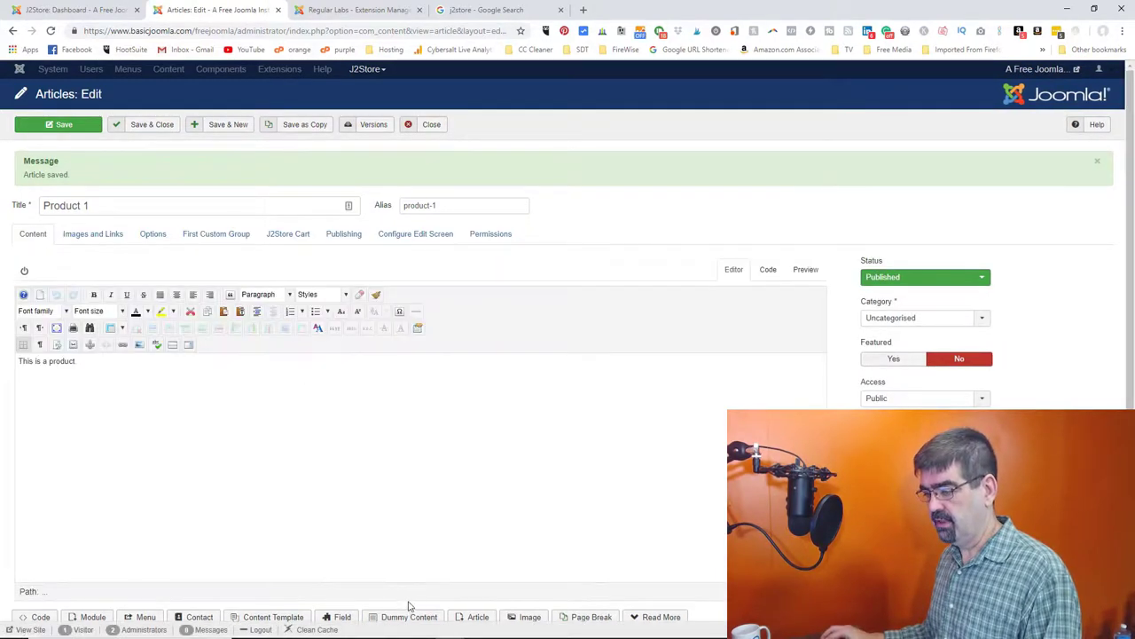
click(111, 333)
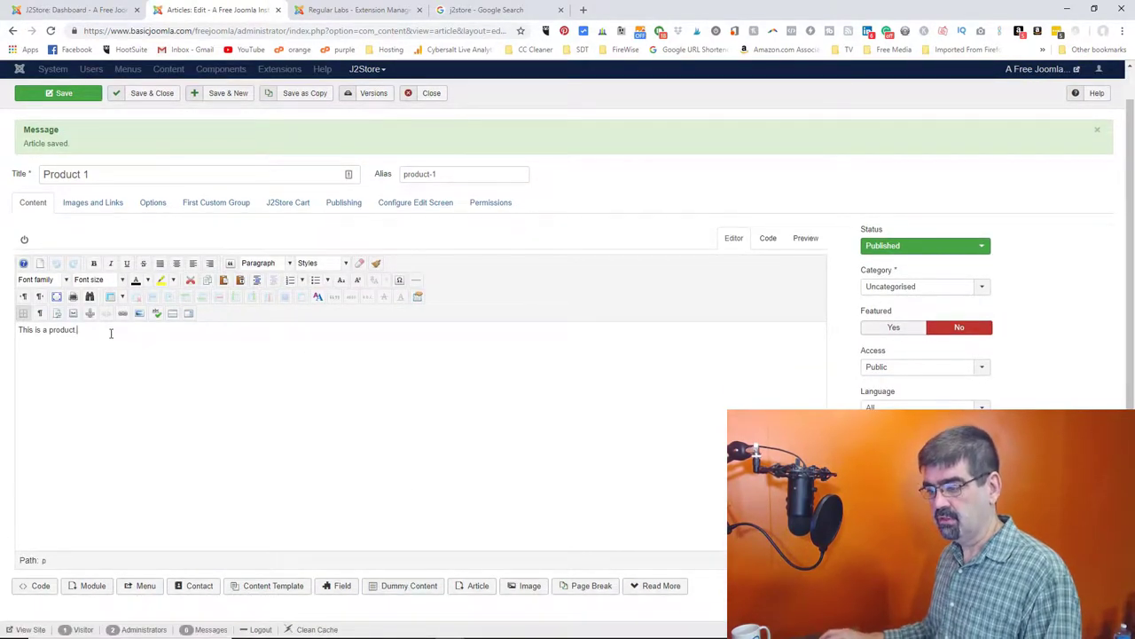
key(Return)
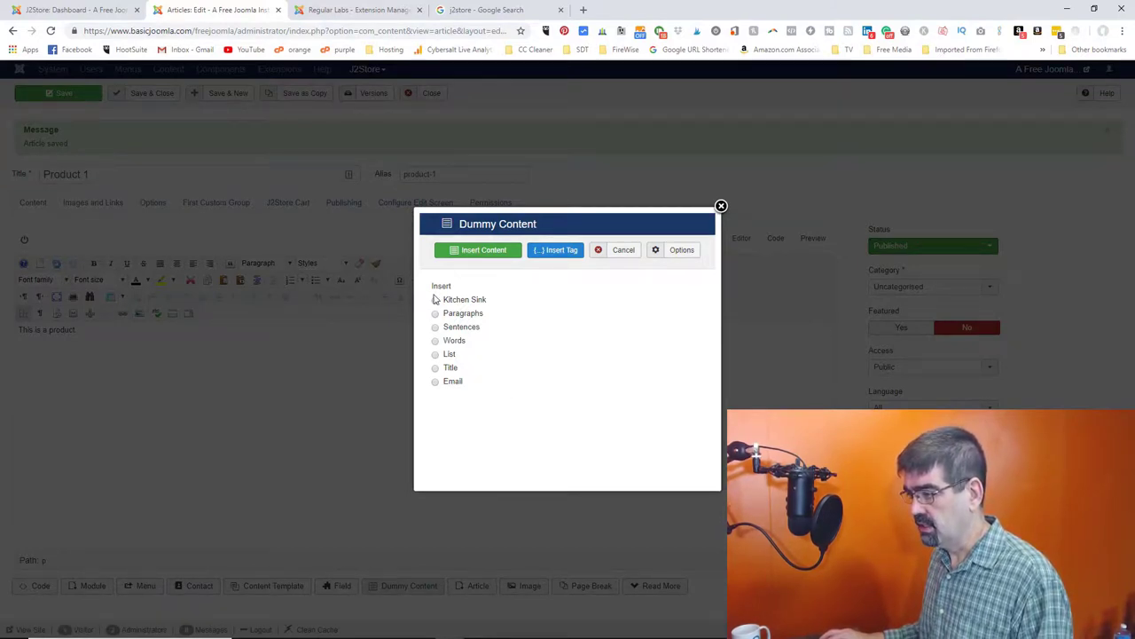
click(486, 251)
scroll(327, 401, down, 1)
scroll(328, 401, down, 2)
scroll(327, 401, up, 3)
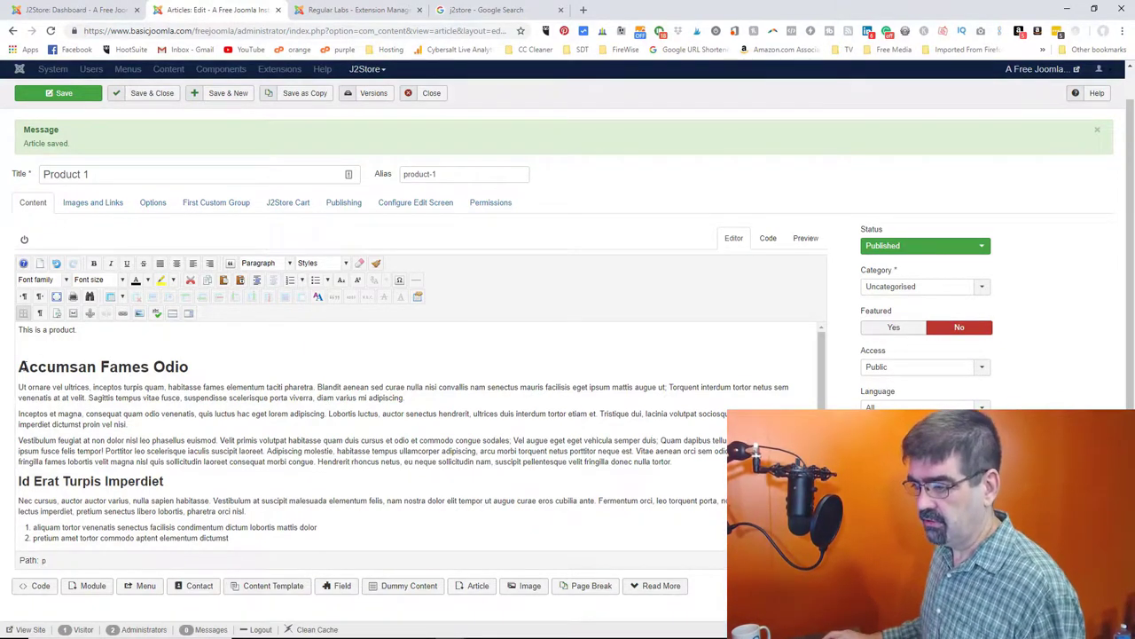
key(Down)
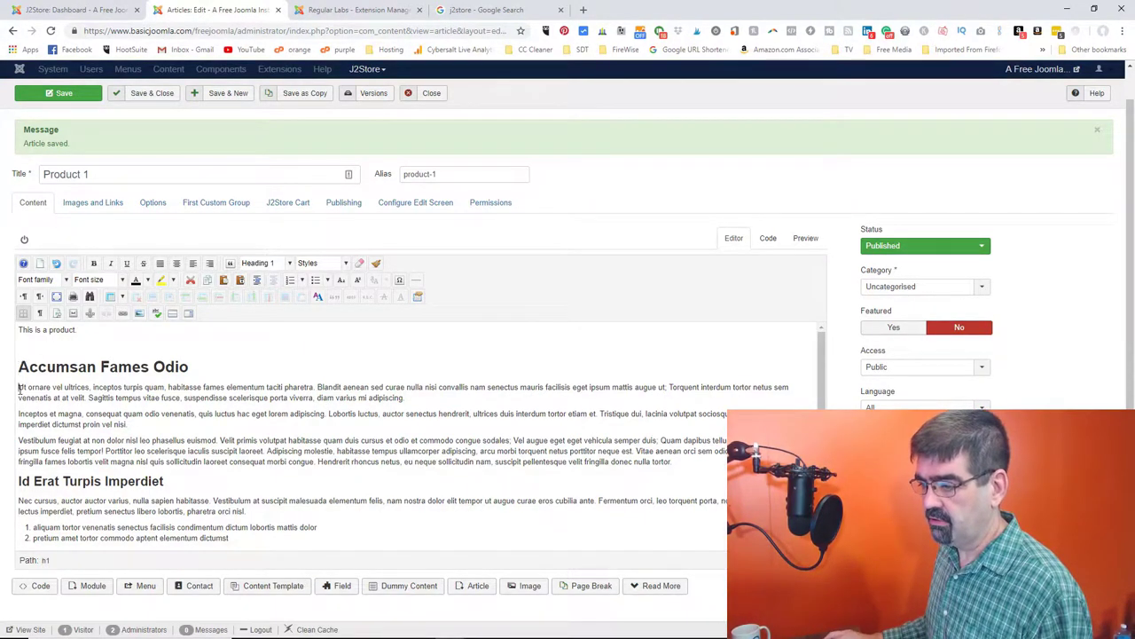
- Insert christmas_beach.jpg at width 300, floated right with a left margin, and save Product 1
click(137, 315)
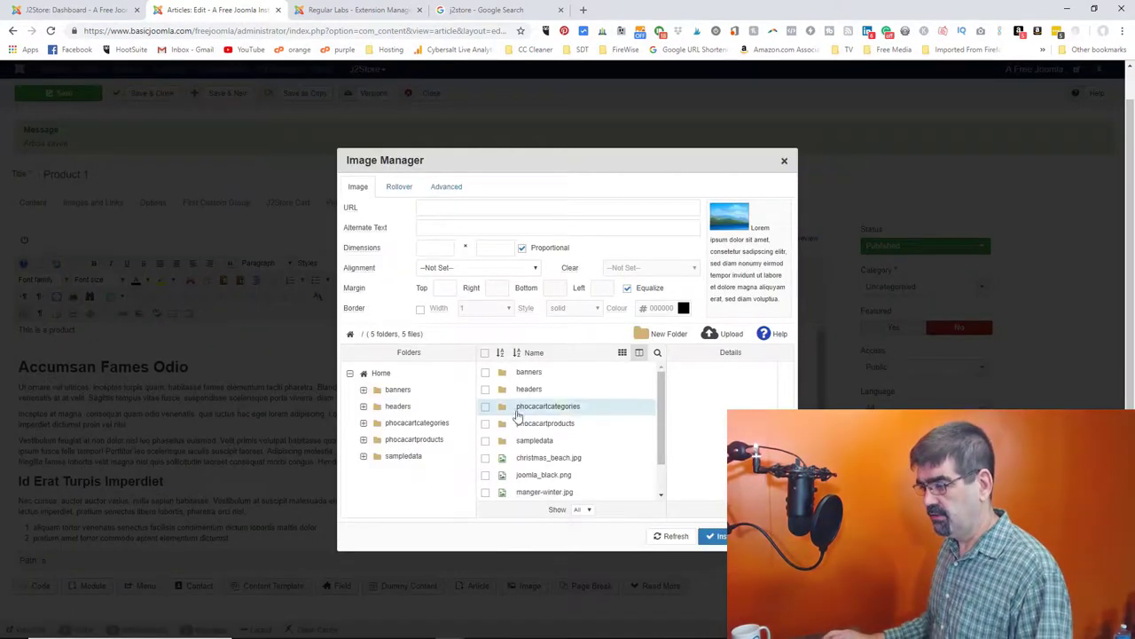
scroll(563, 422, down, 1)
click(559, 420)
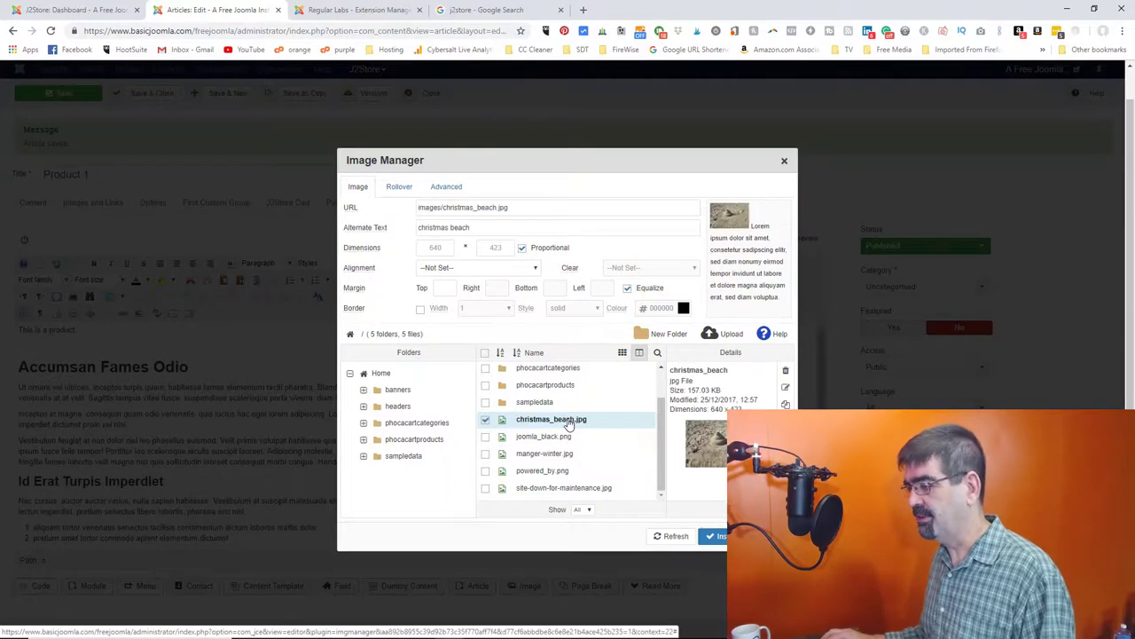
double_click(430, 248)
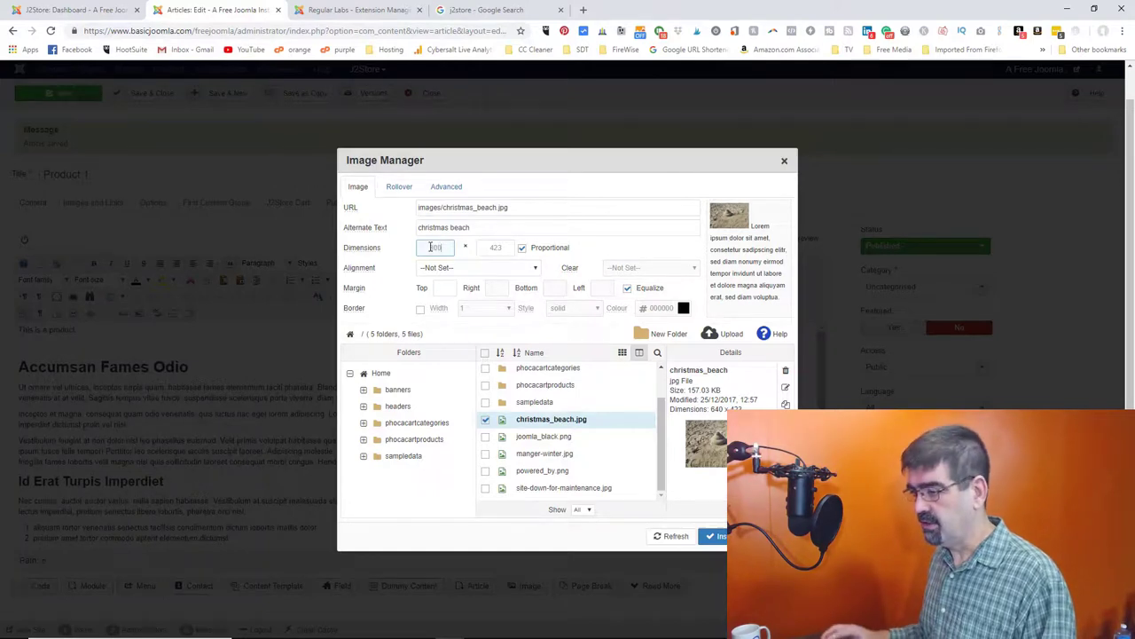
key(Tab)
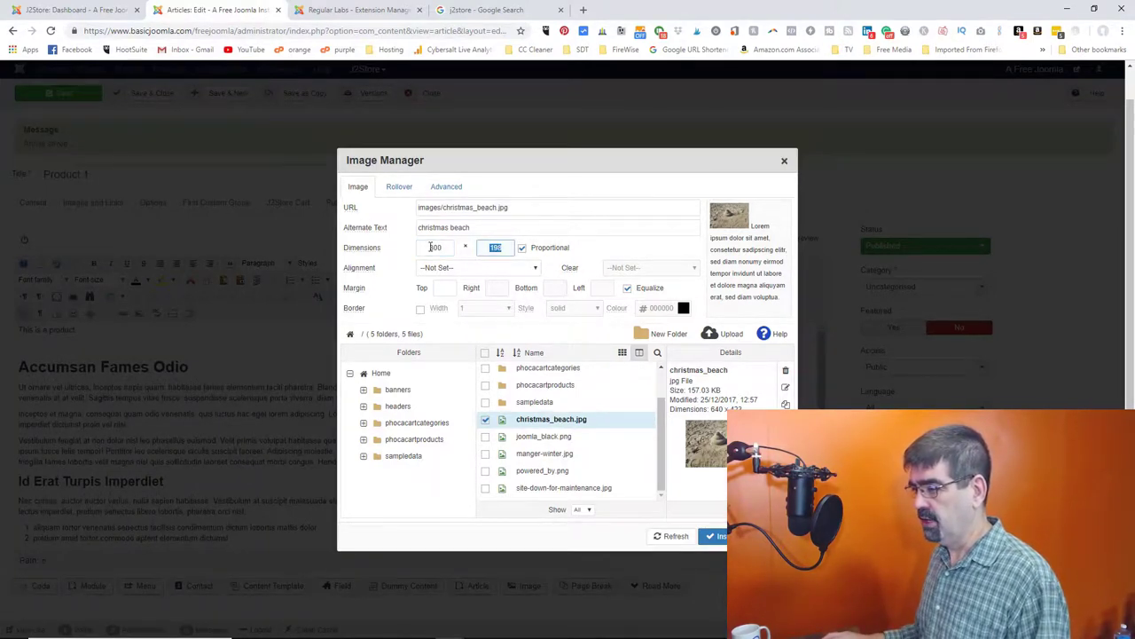
click(480, 268)
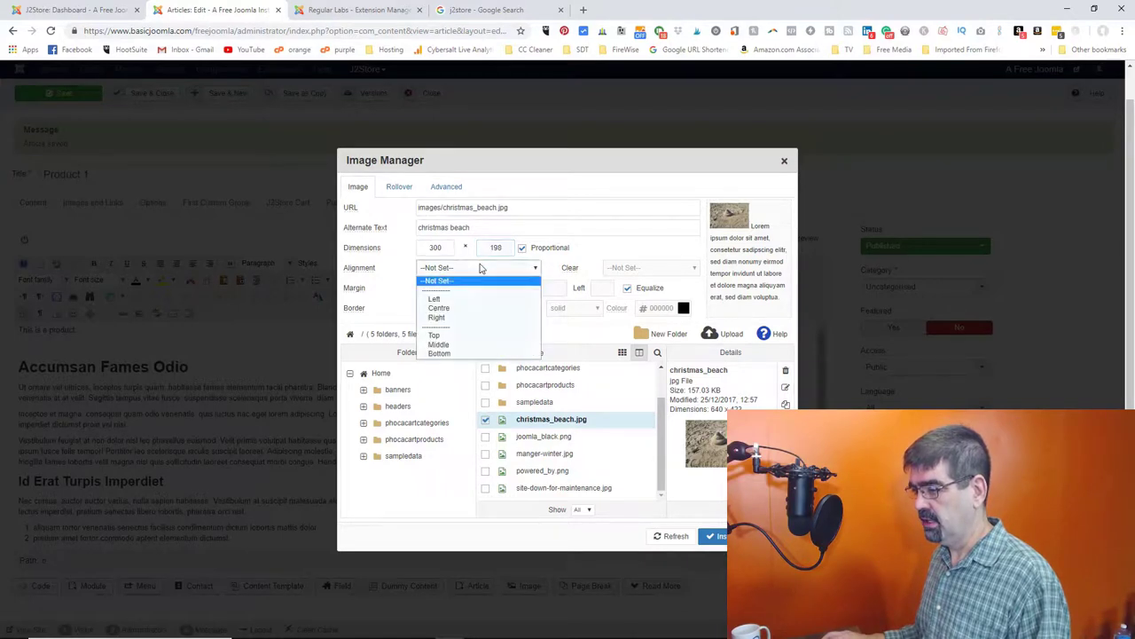
click(470, 315)
click(602, 288)
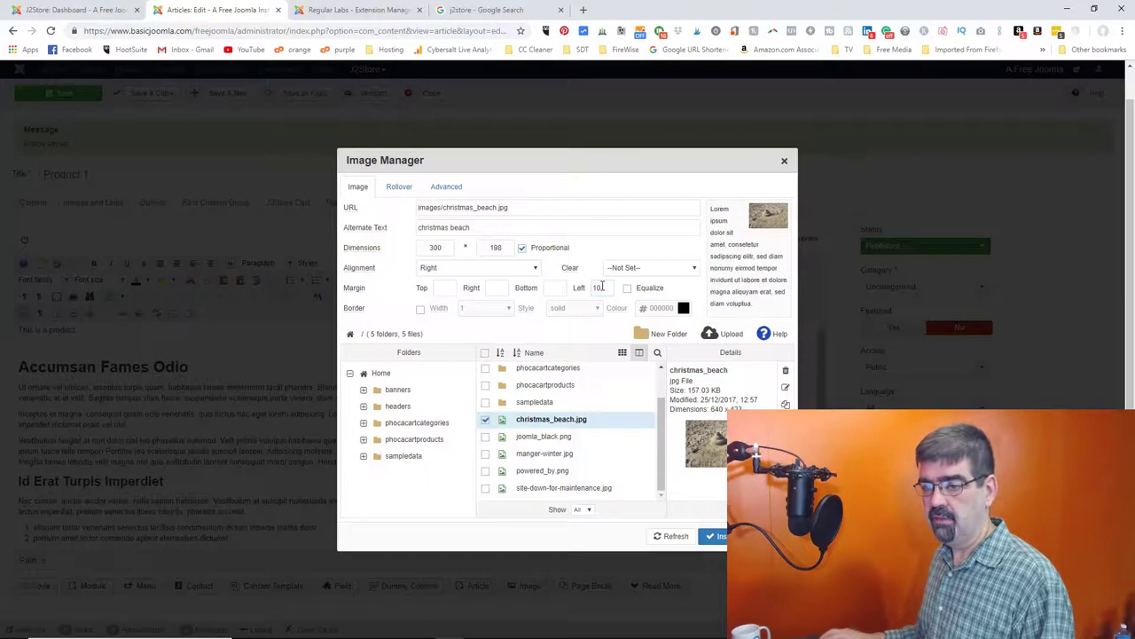
click(714, 536)
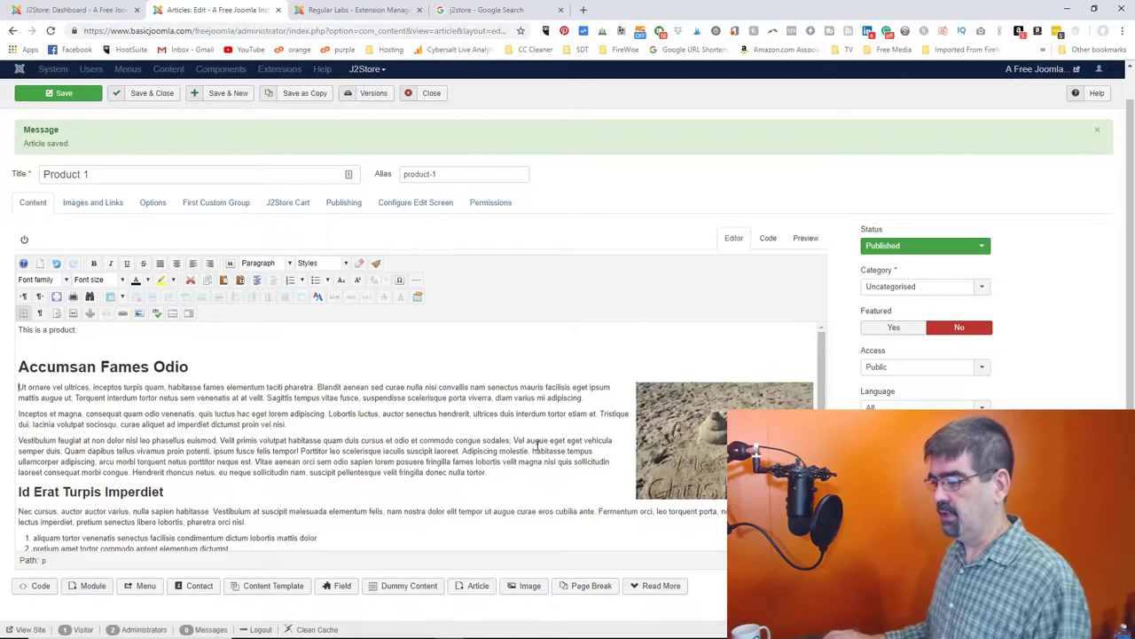
click(66, 104)
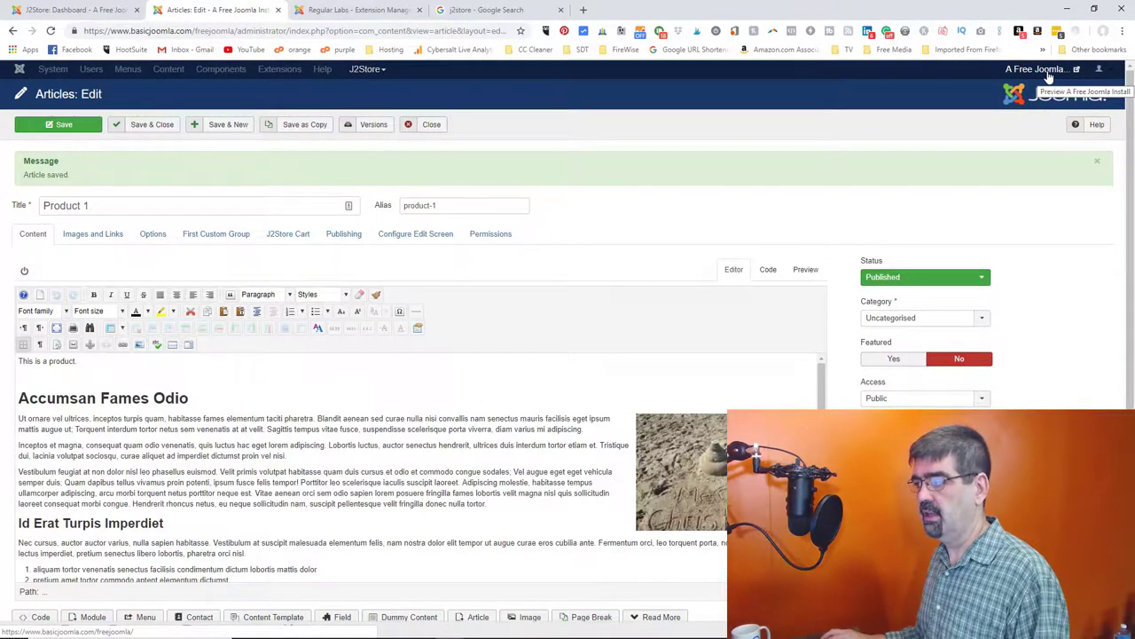
- Open the live site in a new tab and install Better Preview via the Regular Labs Extension Manager
click(1037, 69)
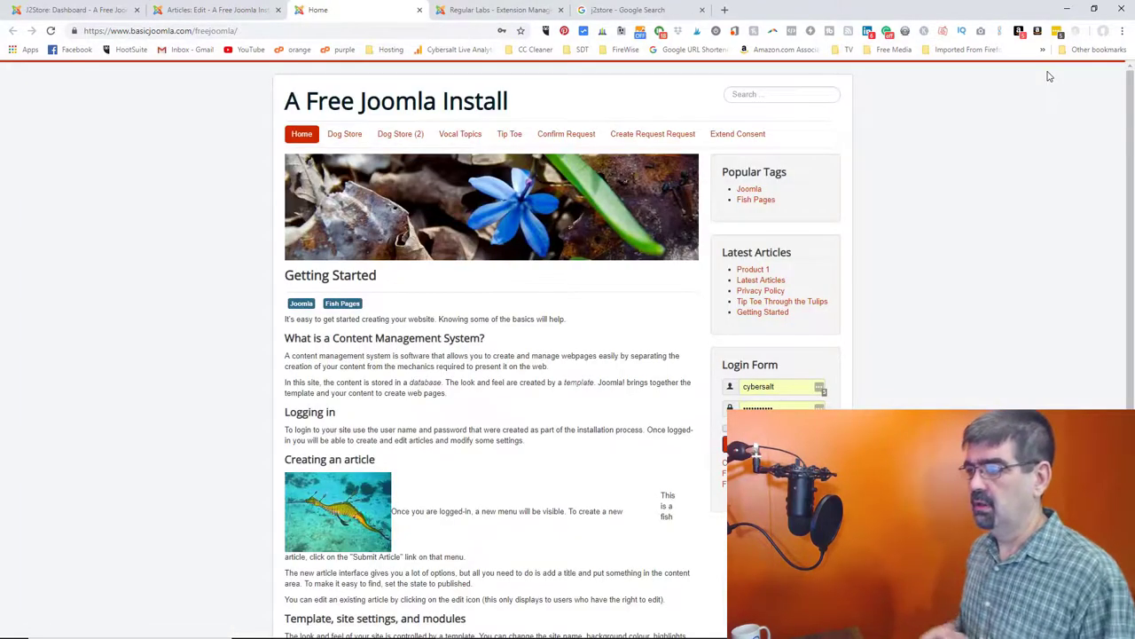
click(195, 10)
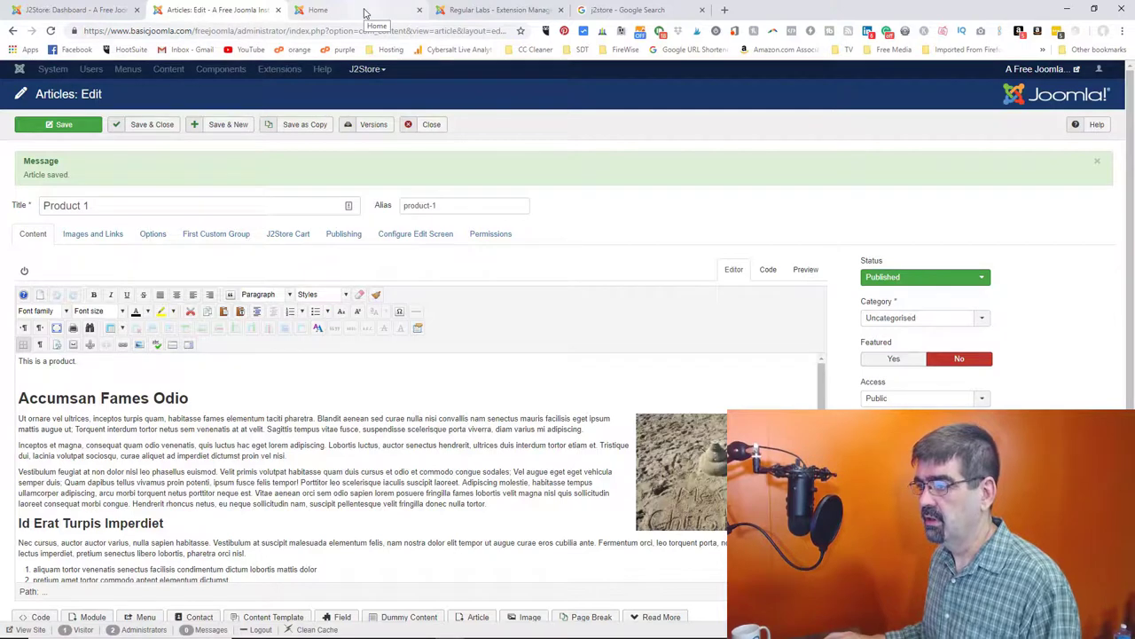
click(479, 9)
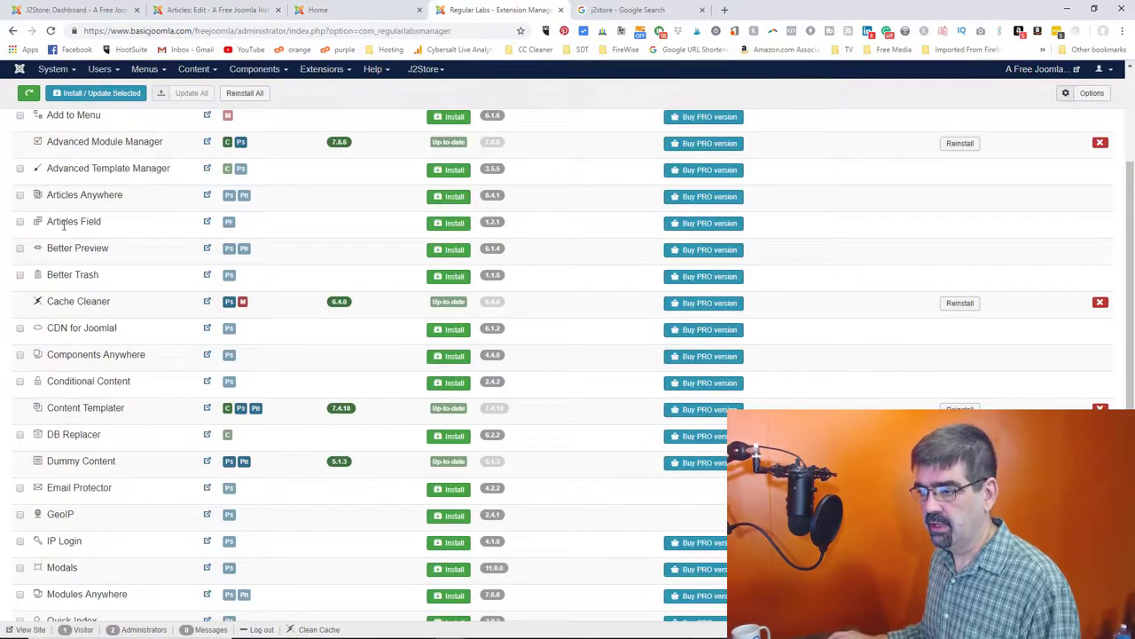
click(19, 249)
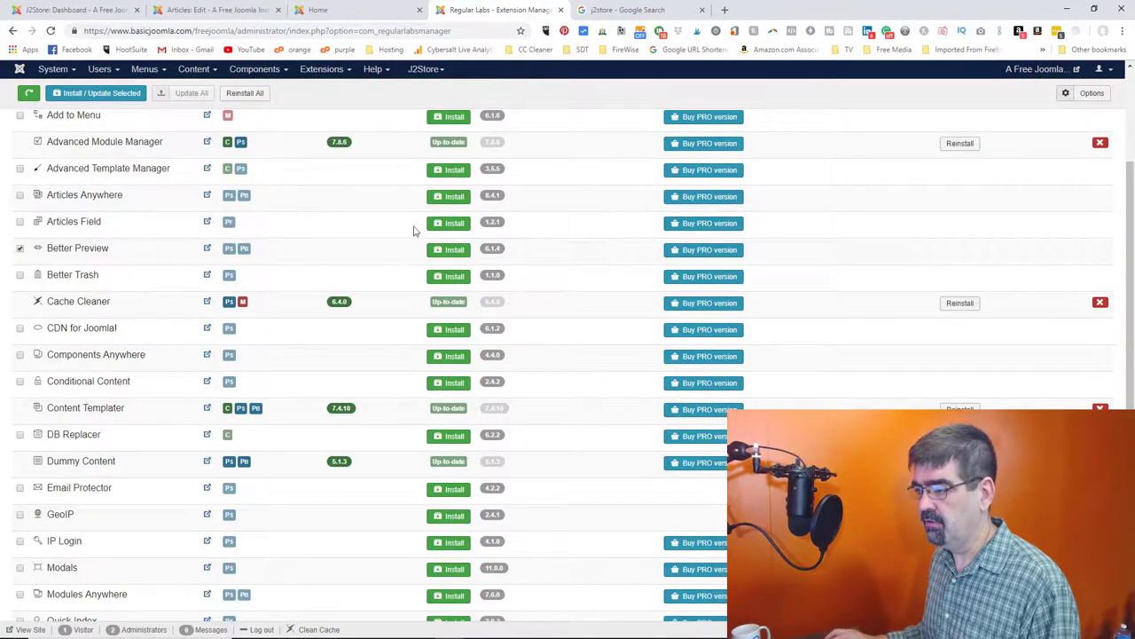
click(448, 251)
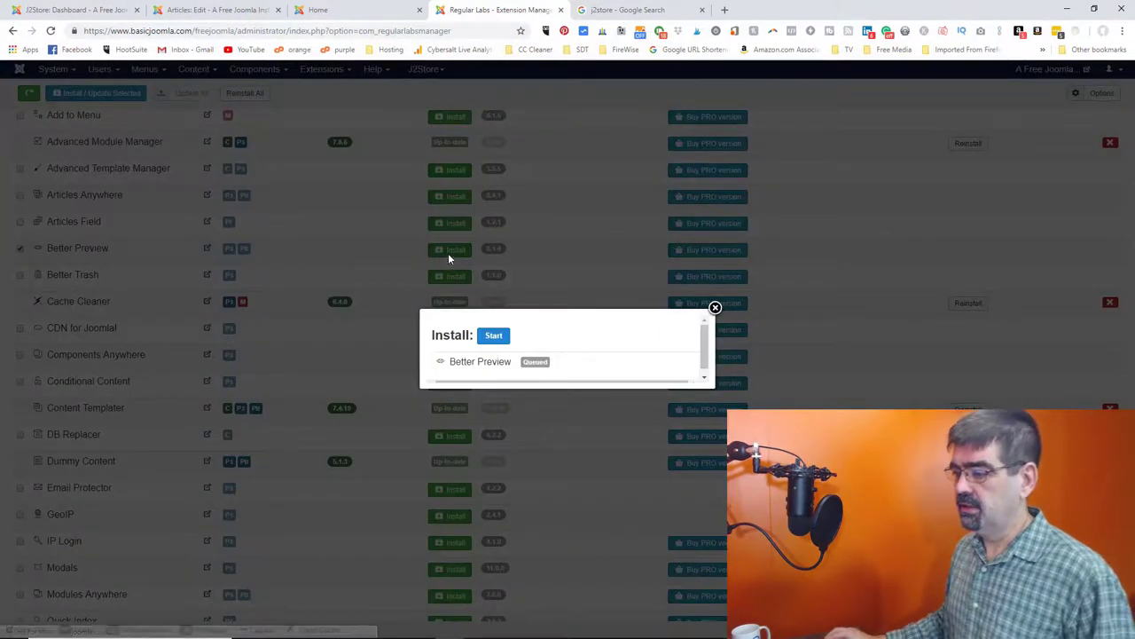
click(493, 337)
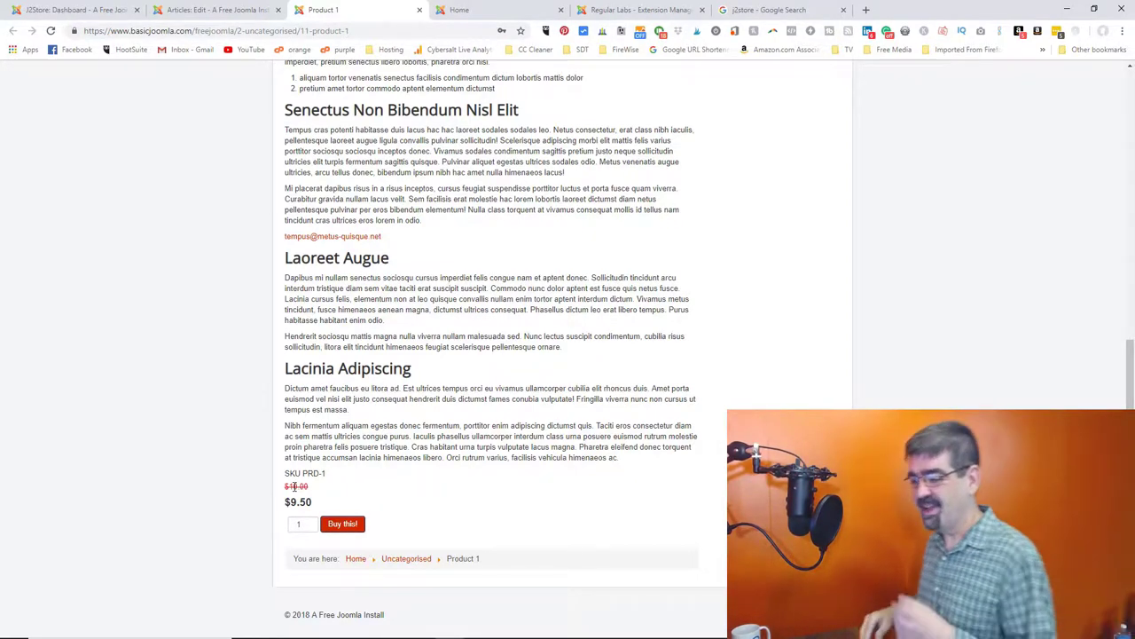
scroll(436, 372, up, 3)
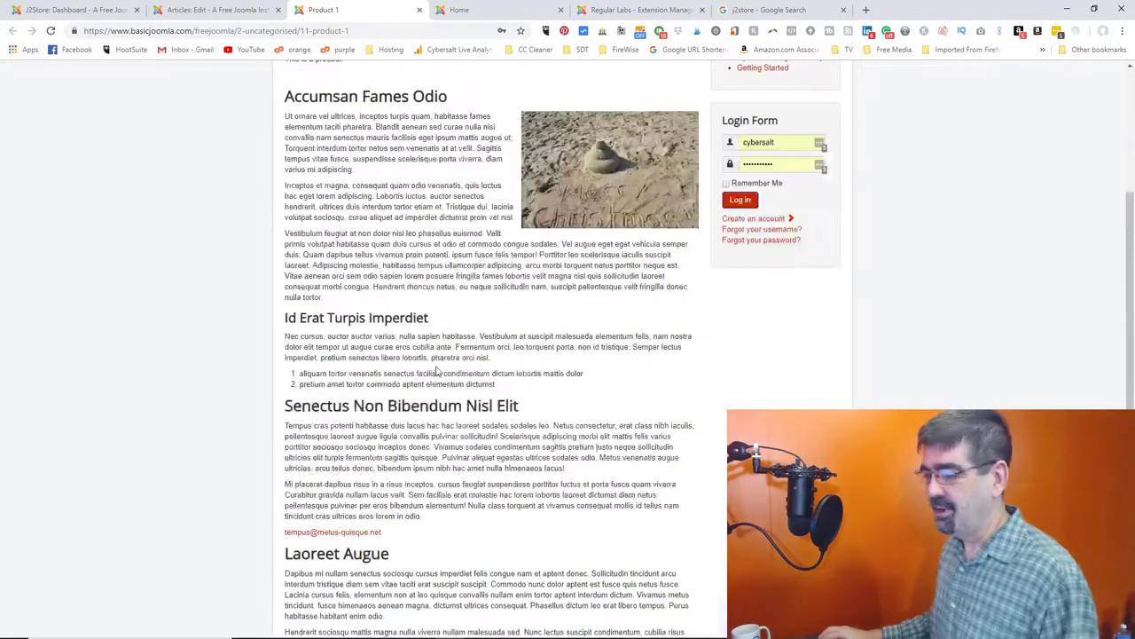
scroll(436, 373, up, 3)
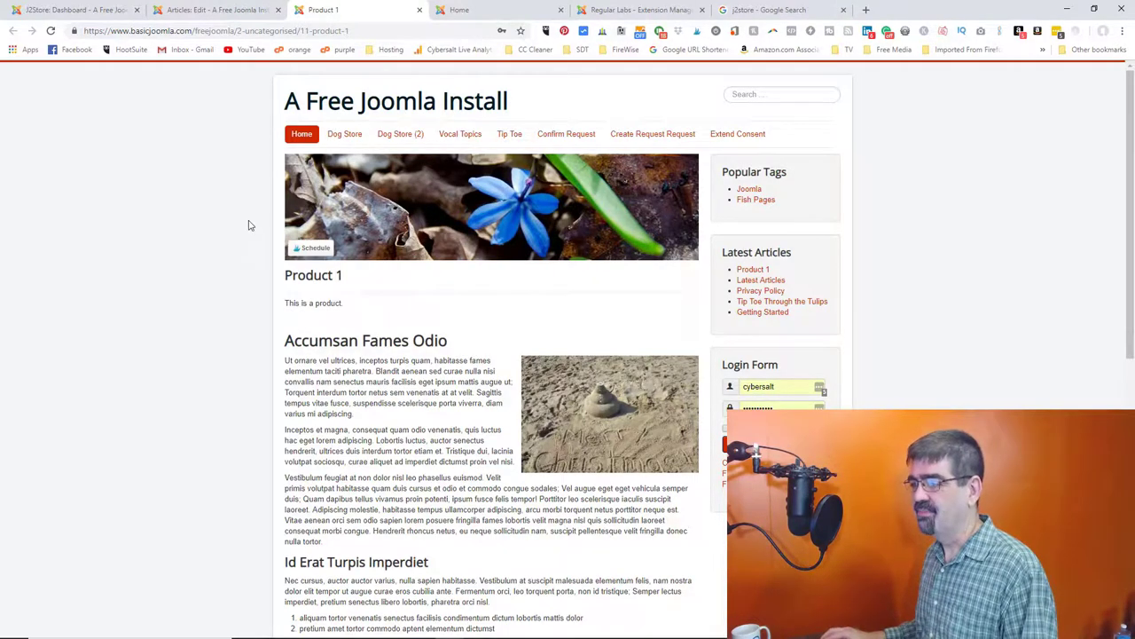
scroll(250, 225, down, 1)
scroll(249, 226, down, 5)
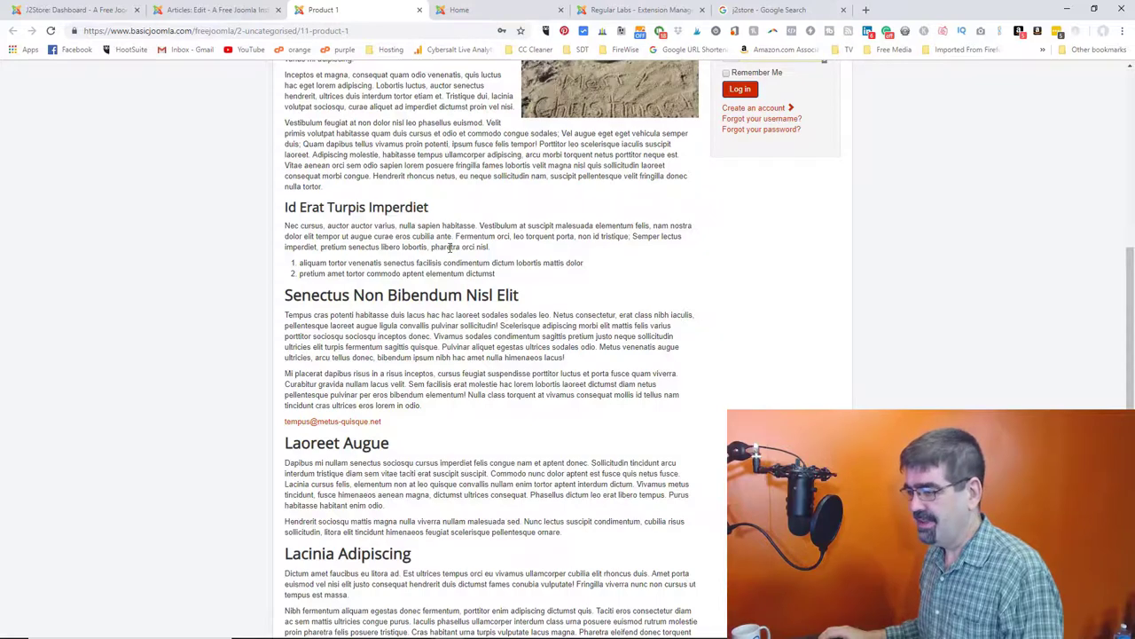
scroll(449, 247, up, 5)
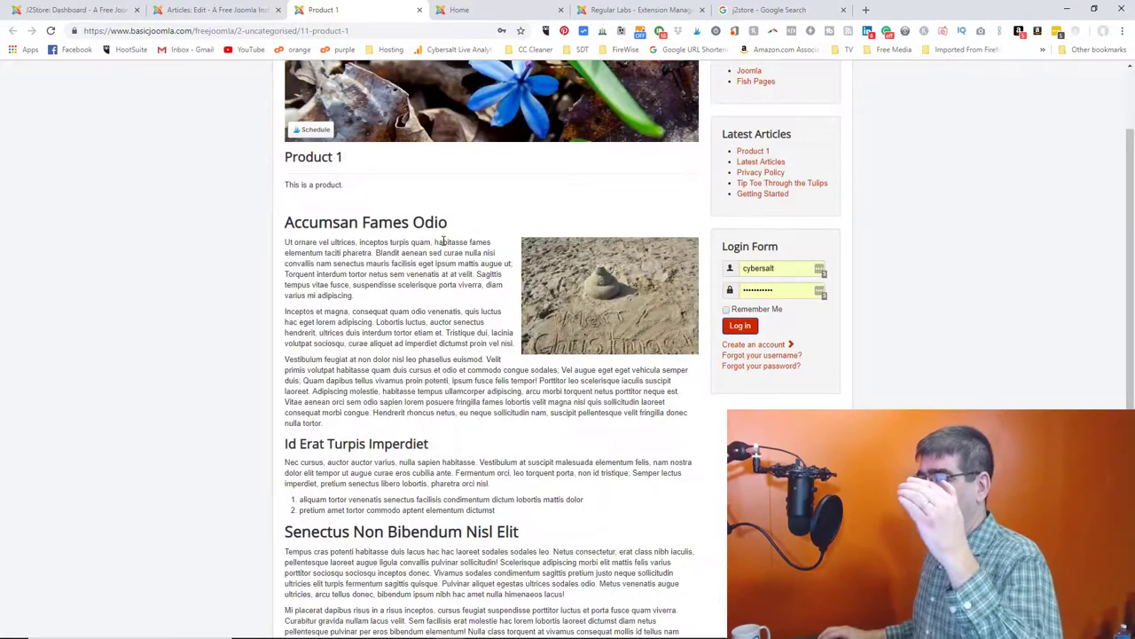
scroll(443, 241, down, 9)
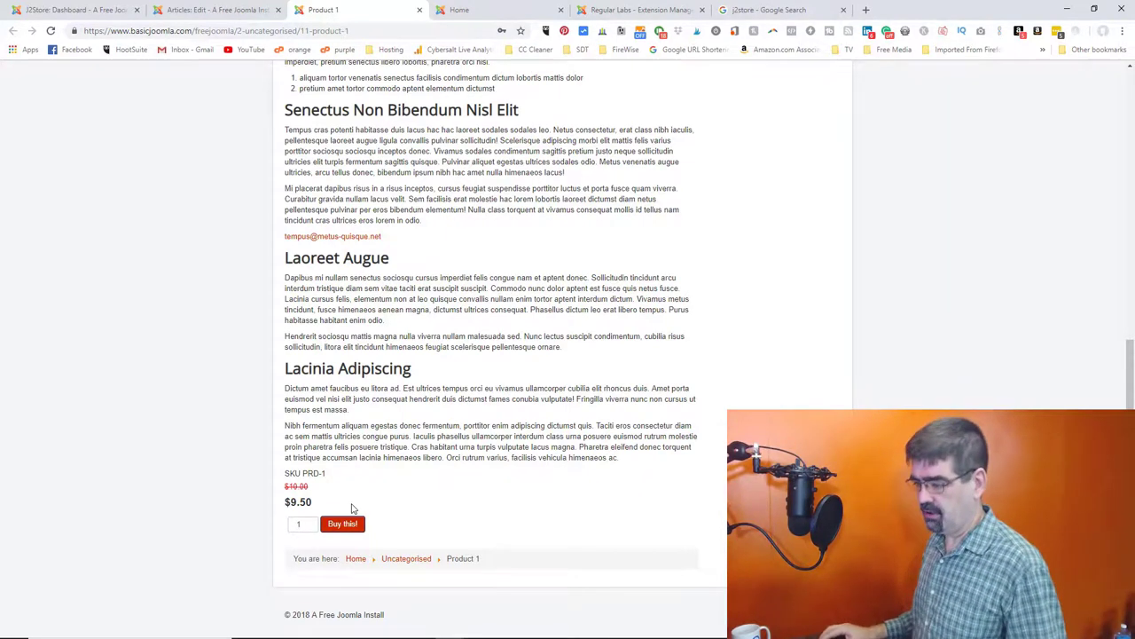
- Add two units of Product 1 to the cart
click(310, 522)
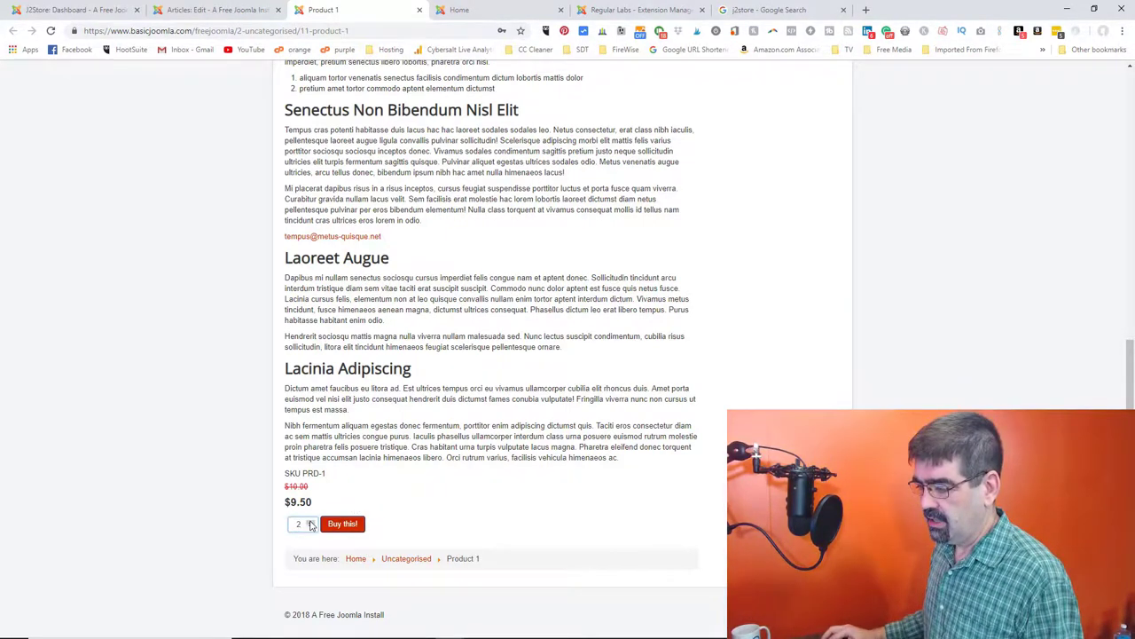
drag(303, 524, 289, 527)
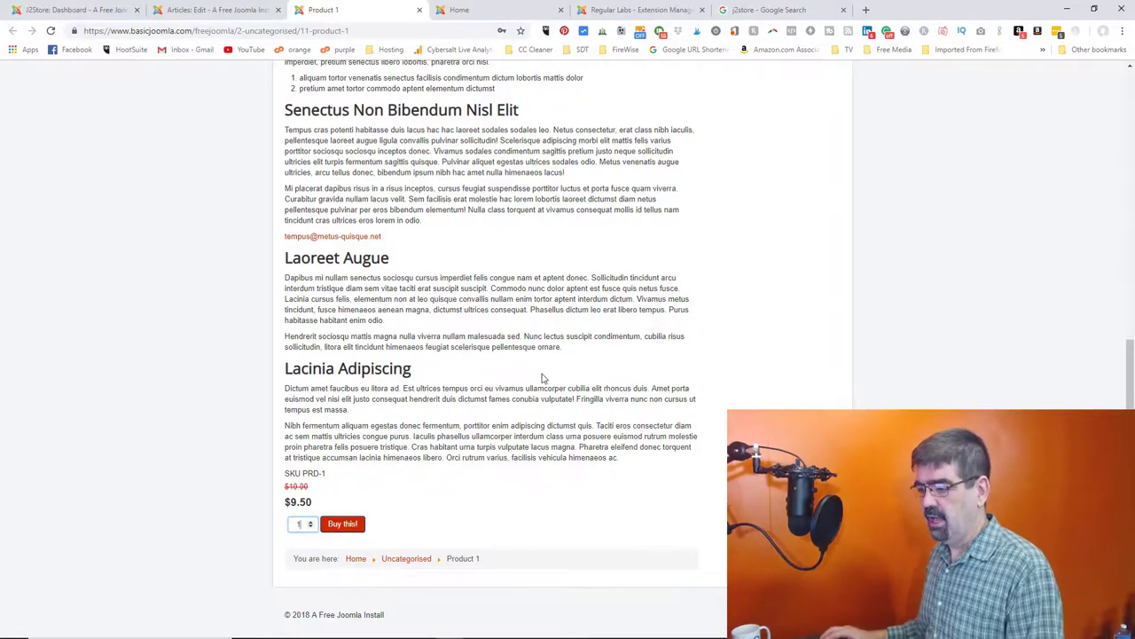
click(341, 524)
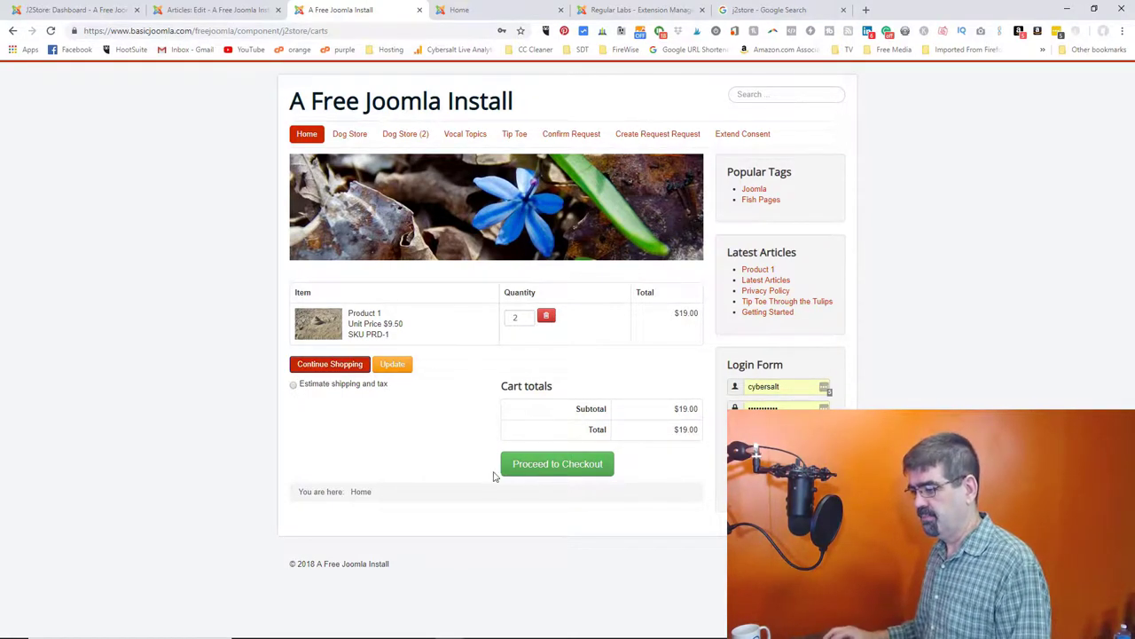
- Estimate shipping and tax for Alberta, then continue shopping back to Product 1
click(294, 387)
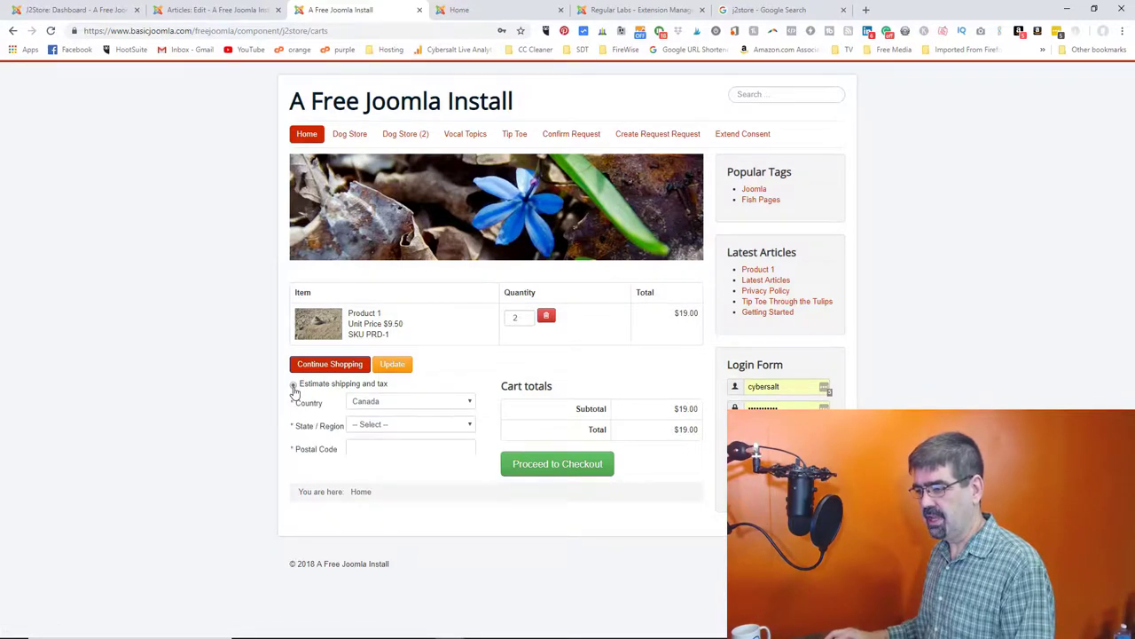
click(377, 427)
click(382, 446)
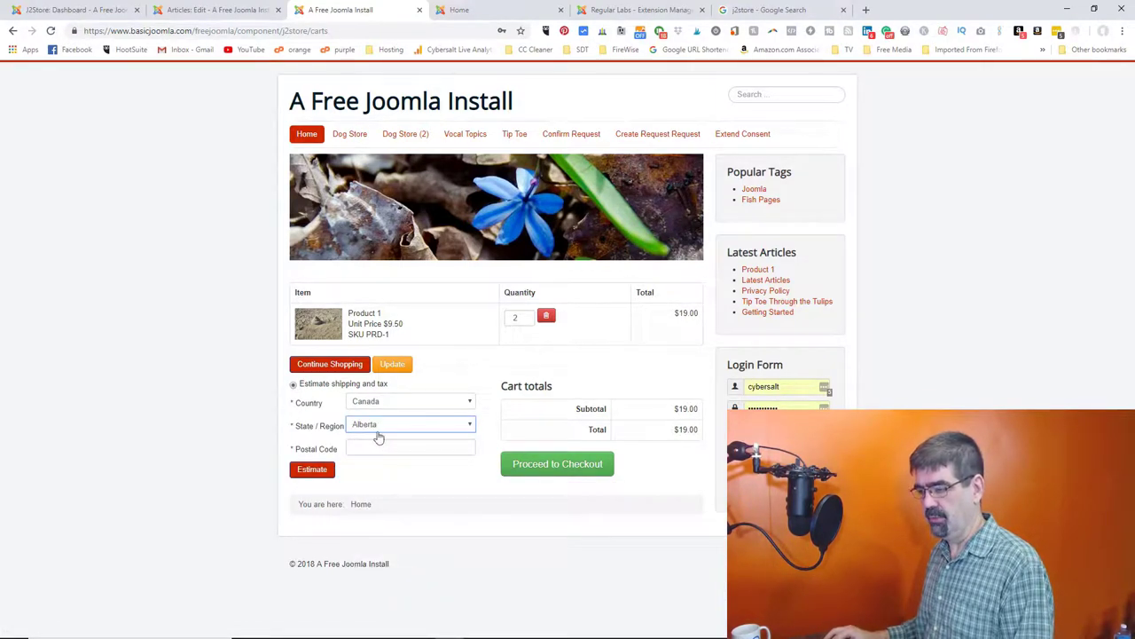
click(294, 385)
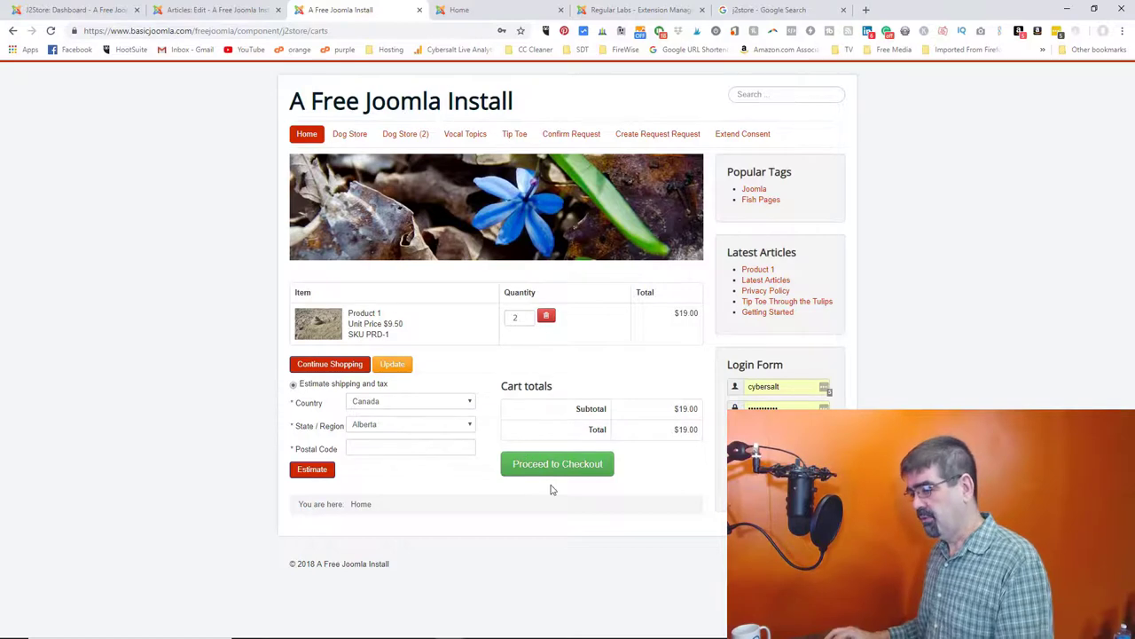
click(346, 365)
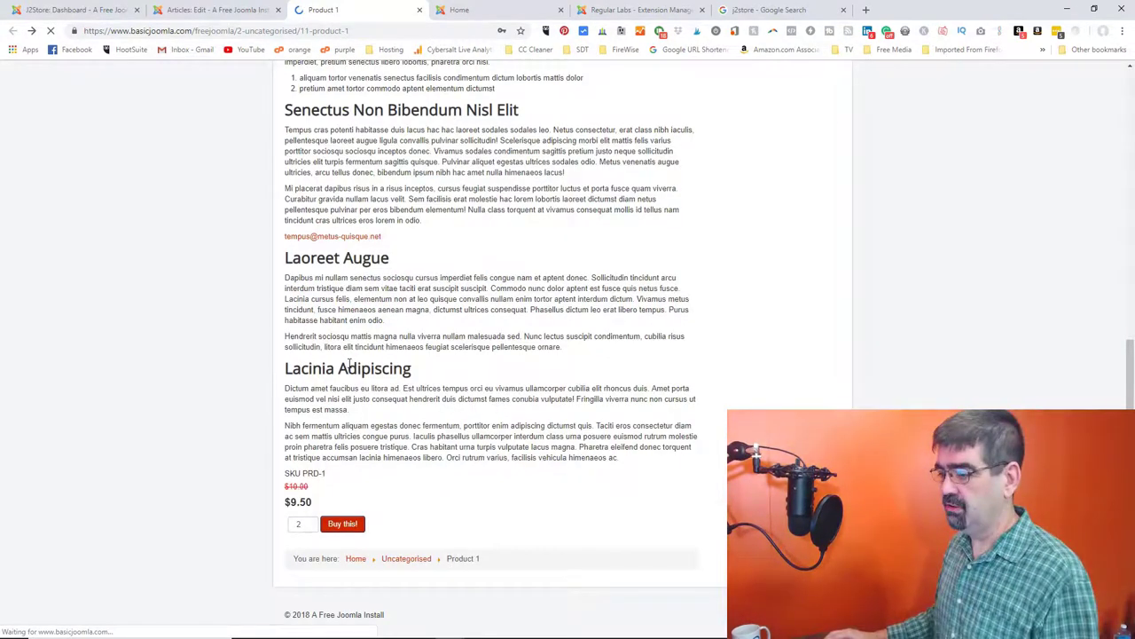
- Copy the {j2store}1|cart{/j2store} short code from the article's J2Store Cart tab
scroll(459, 309, up, 5)
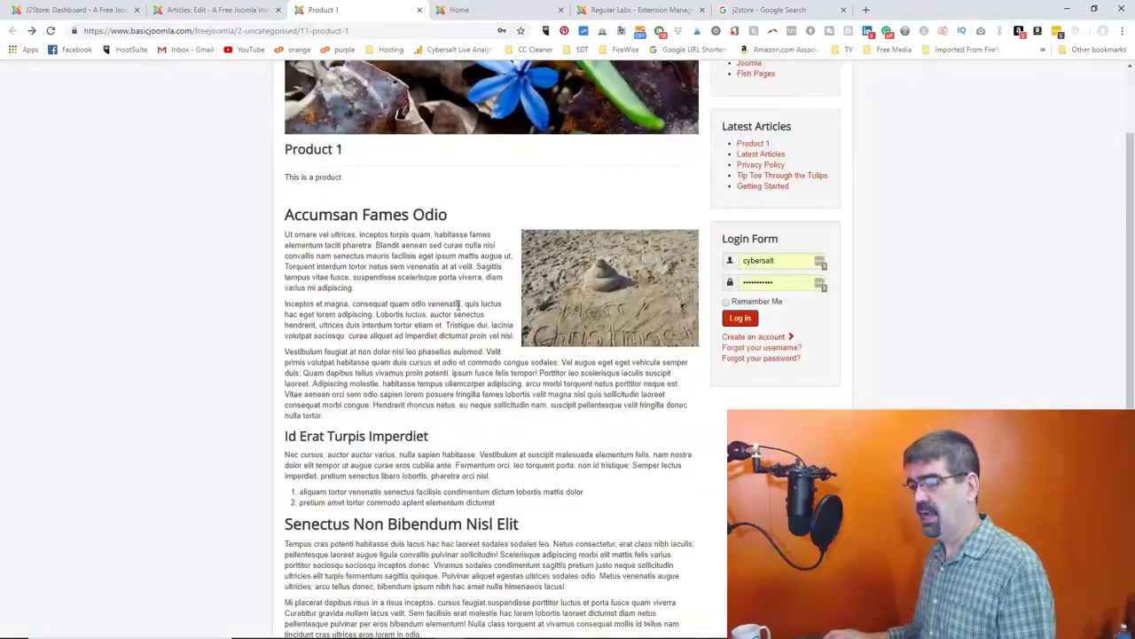
click(217, 10)
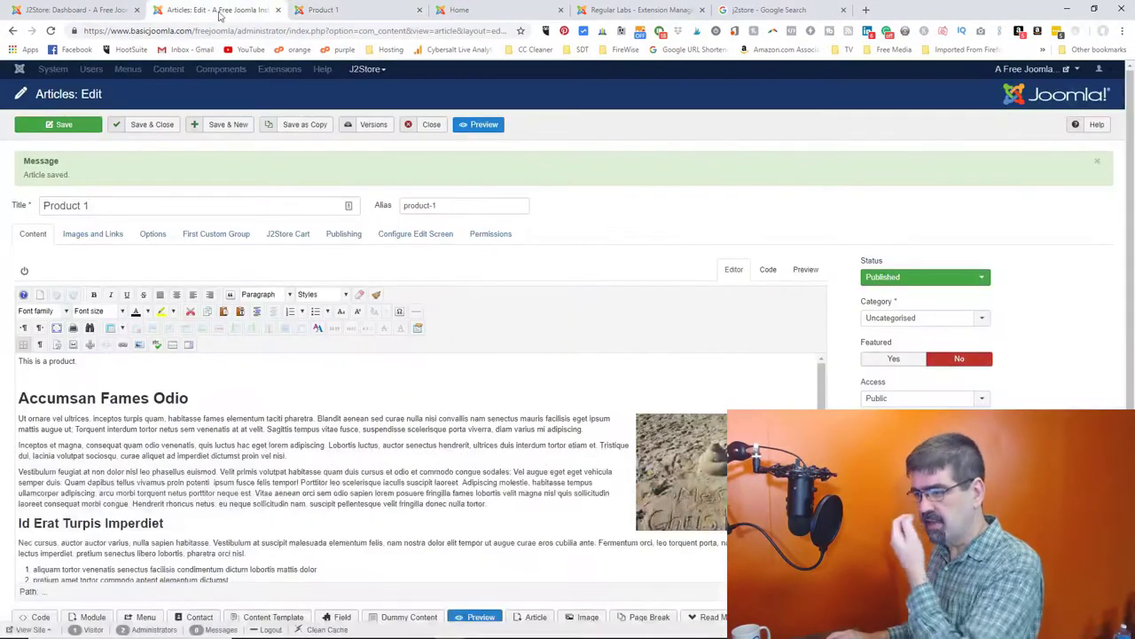
click(291, 234)
drag(618, 338, 478, 334)
right_click(494, 330)
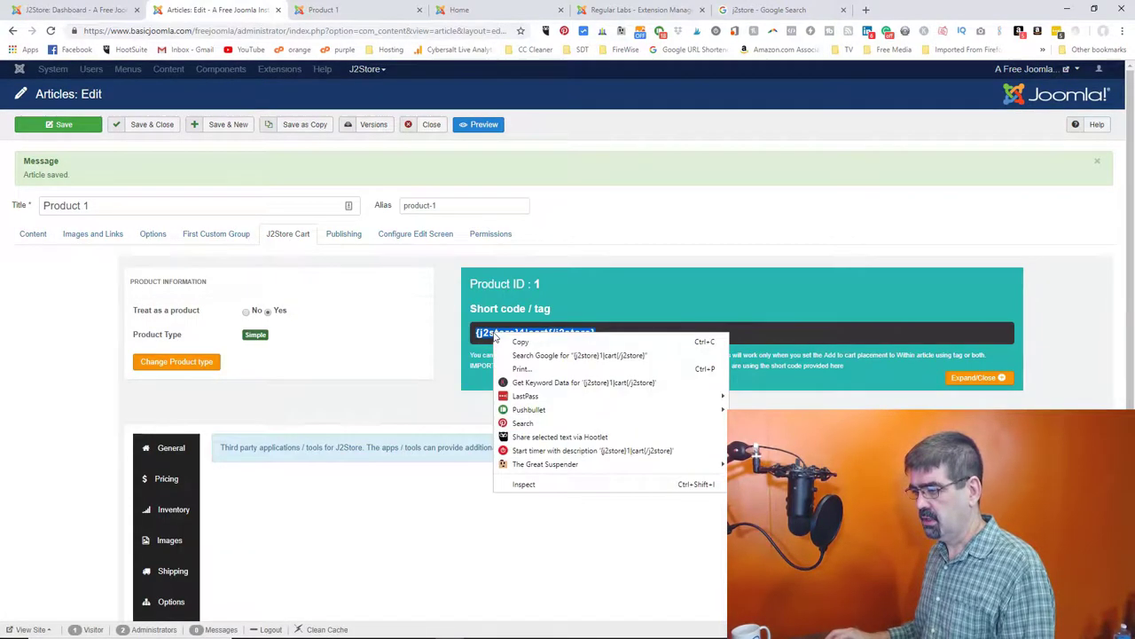
click(519, 341)
- Paste the short code below 'This is a product.' in the article body and save
click(33, 234)
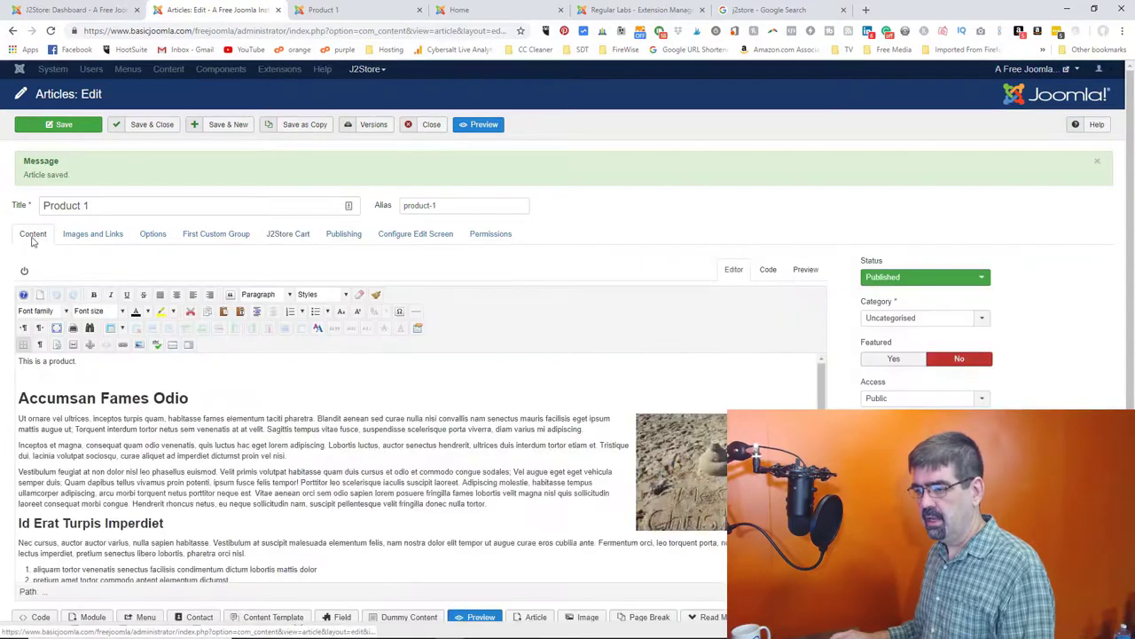
click(30, 377)
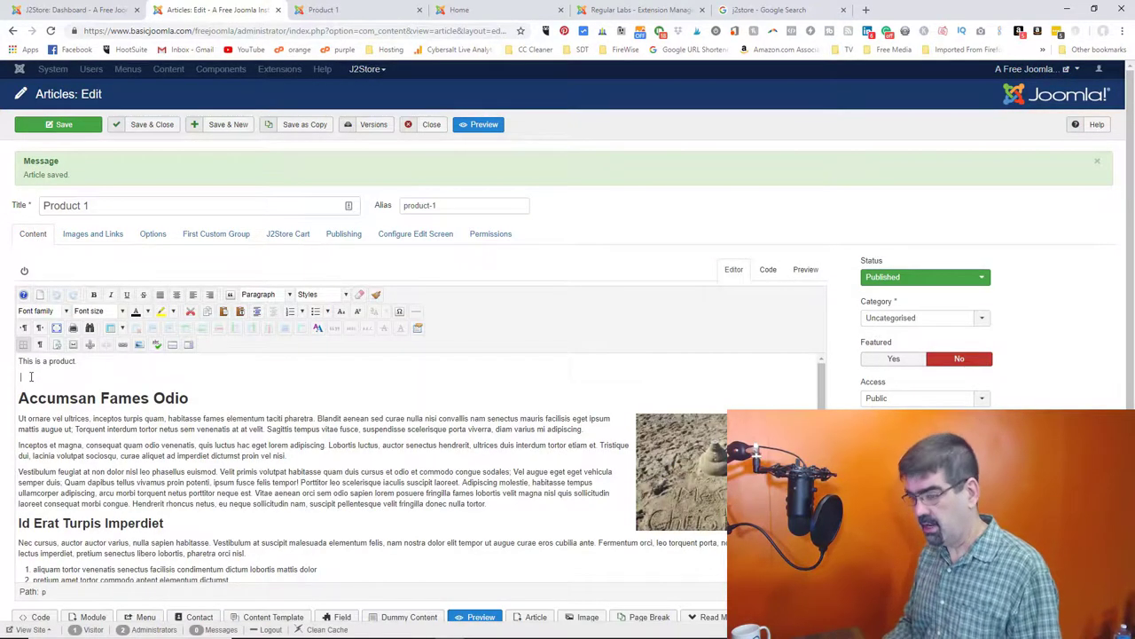
key(ctrl+v)
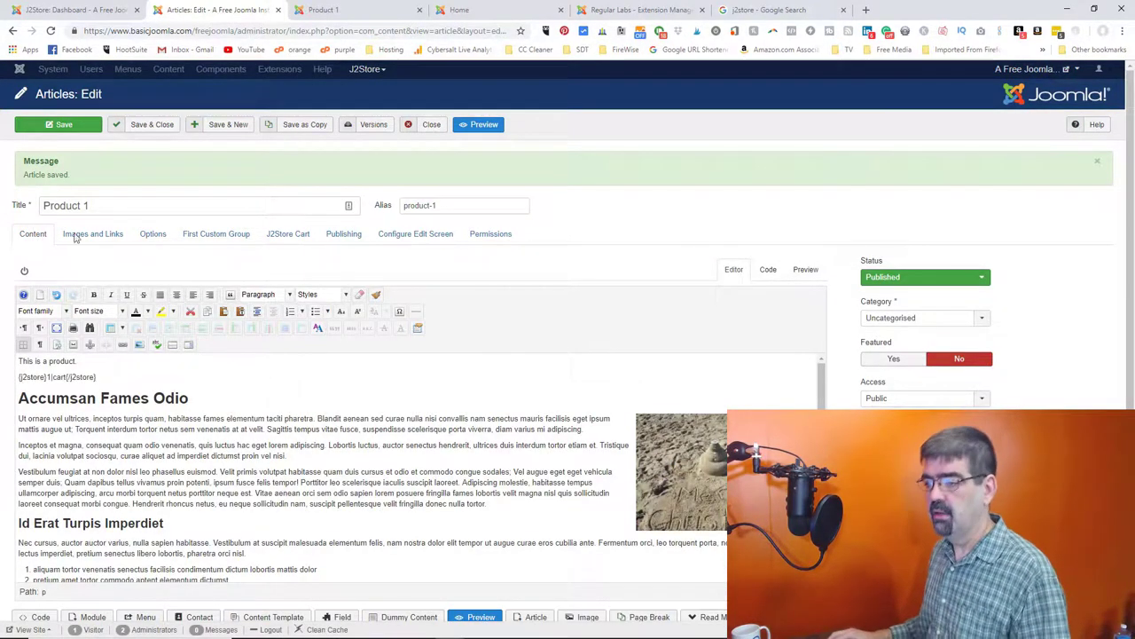
click(64, 129)
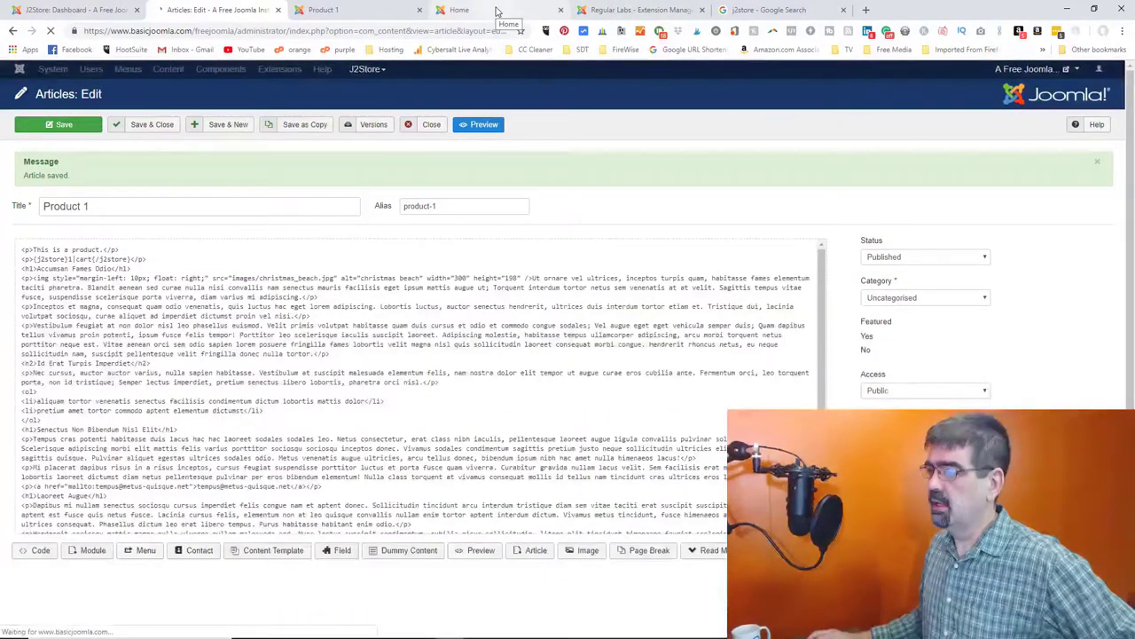
- Reload the Product 1 front-end page to check for the price and Buy button
click(401, 15)
click(51, 30)
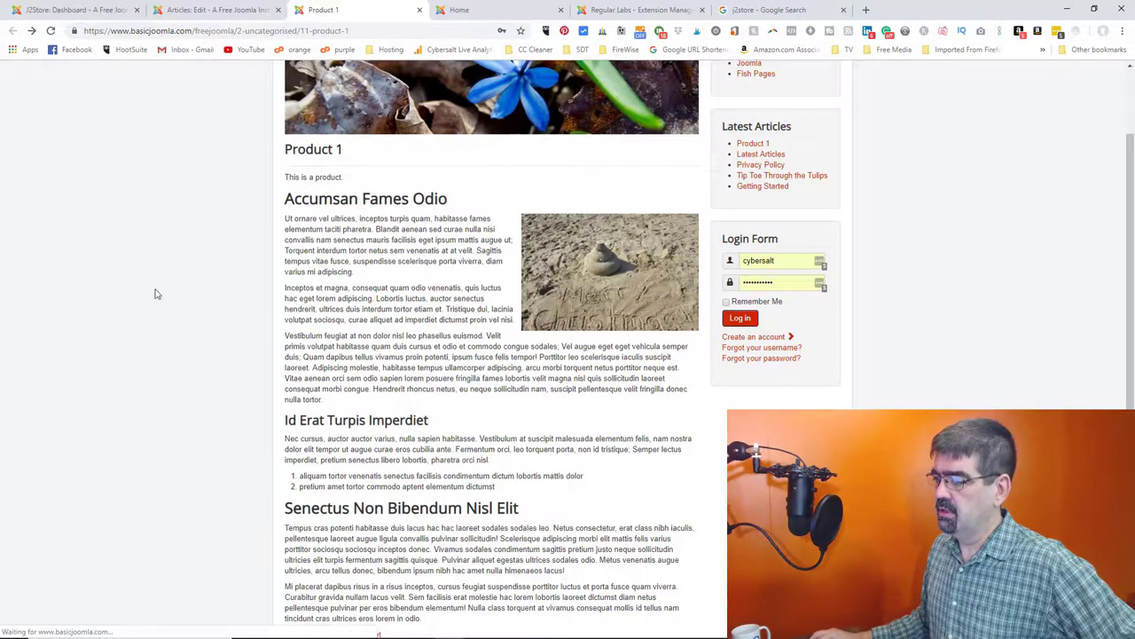
click(208, 10)
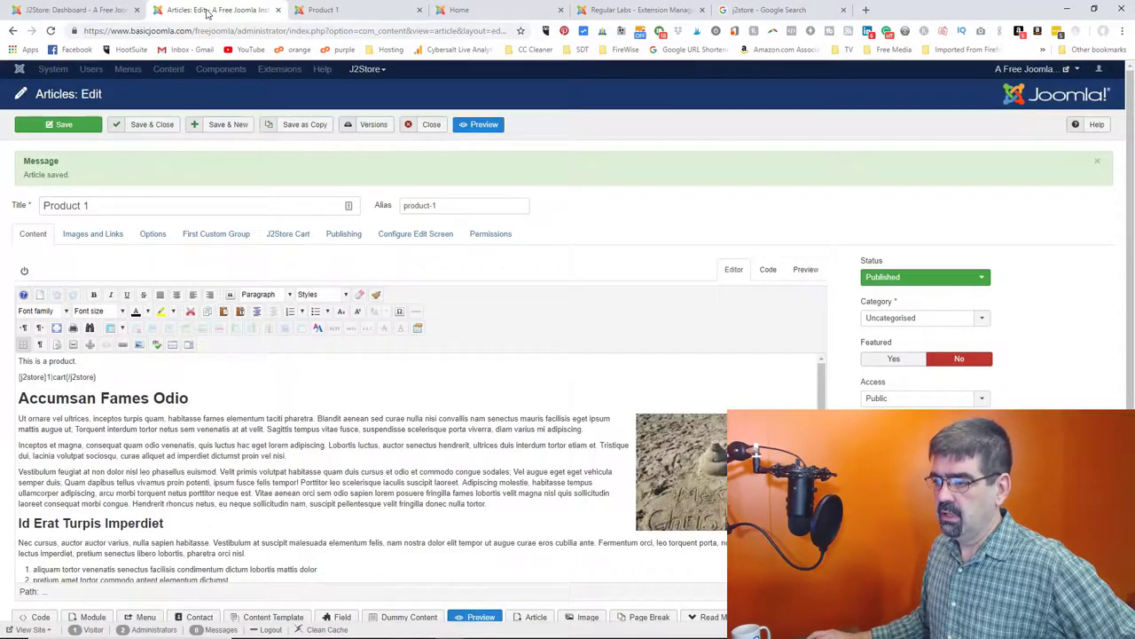
click(319, 9)
click(51, 30)
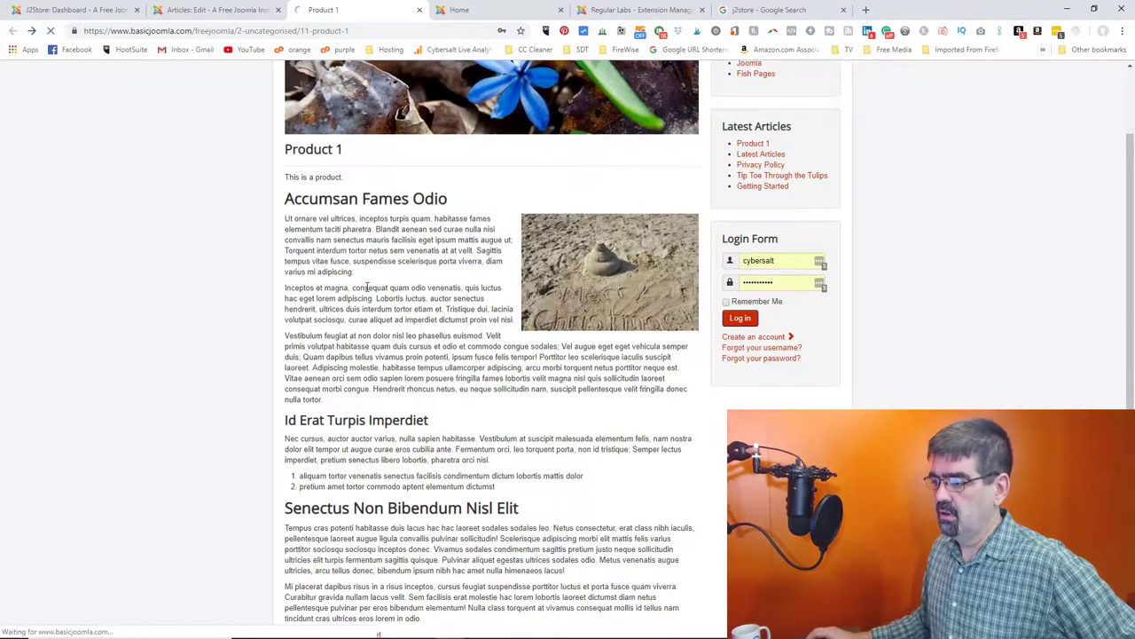
scroll(367, 282, down, 5)
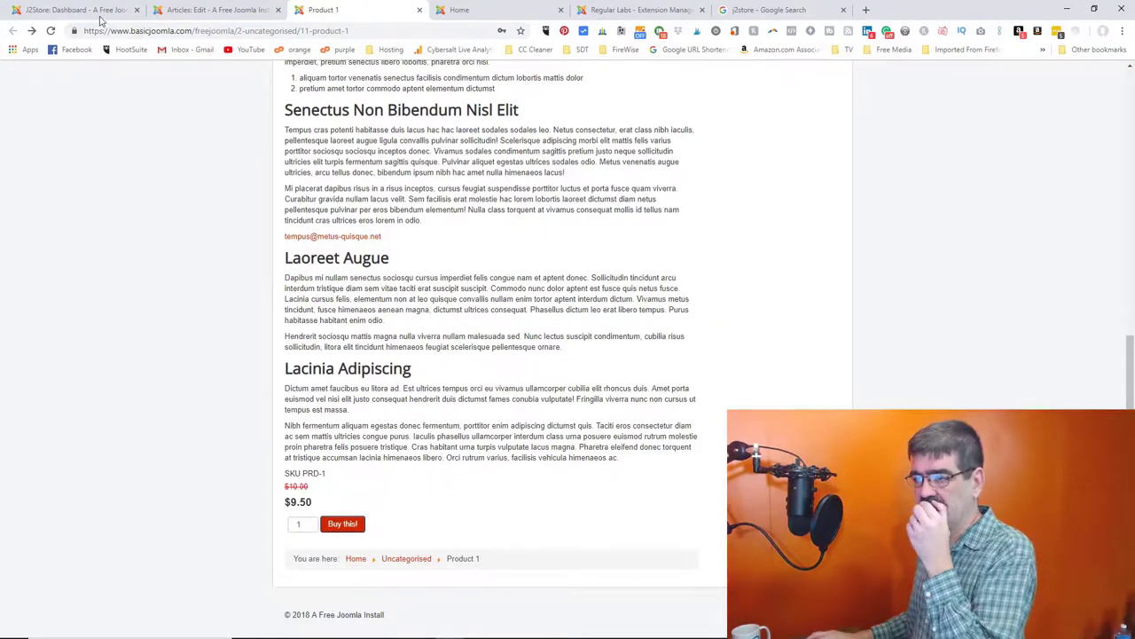
click(76, 10)
click(213, 9)
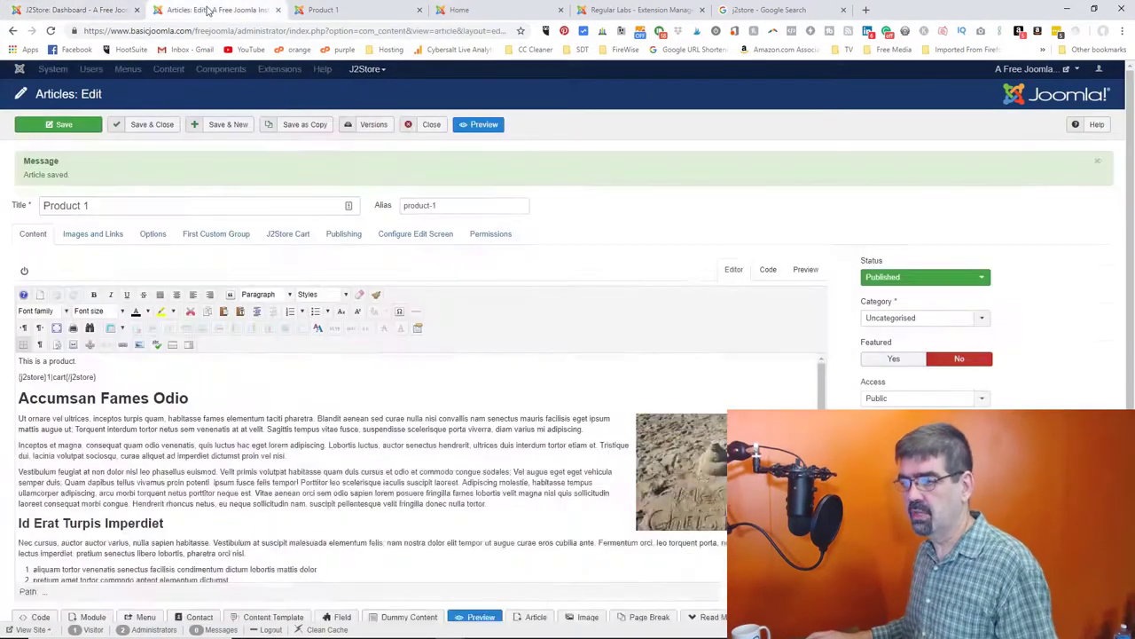
- Clean the site cache and reload the Product 1 front-end page to recheck it
click(286, 235)
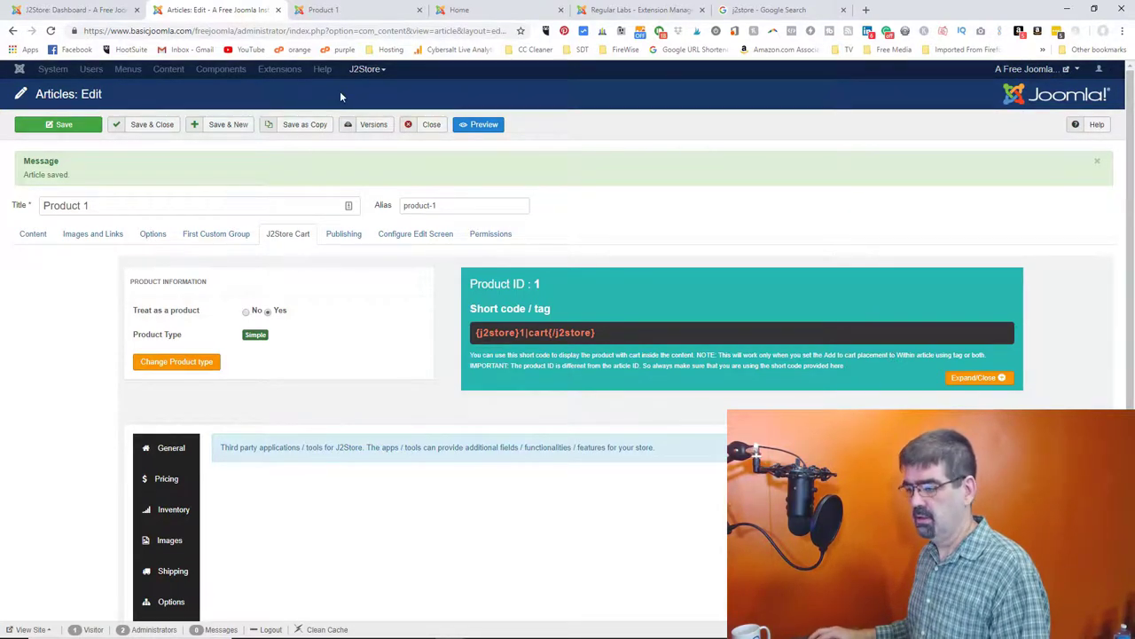
click(327, 629)
click(327, 10)
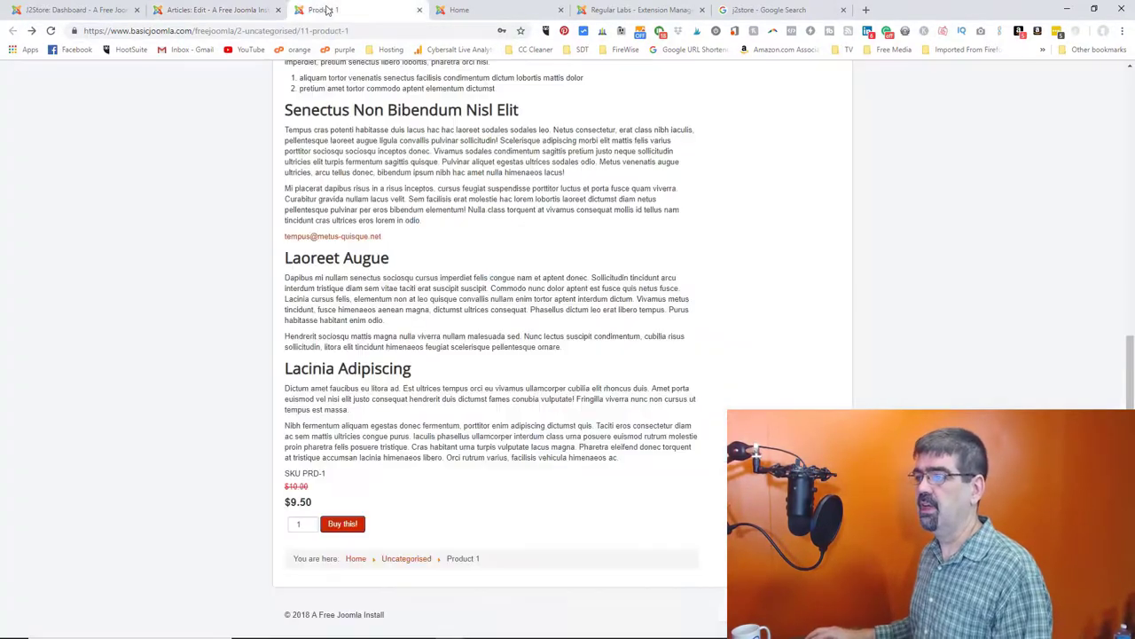
click(53, 31)
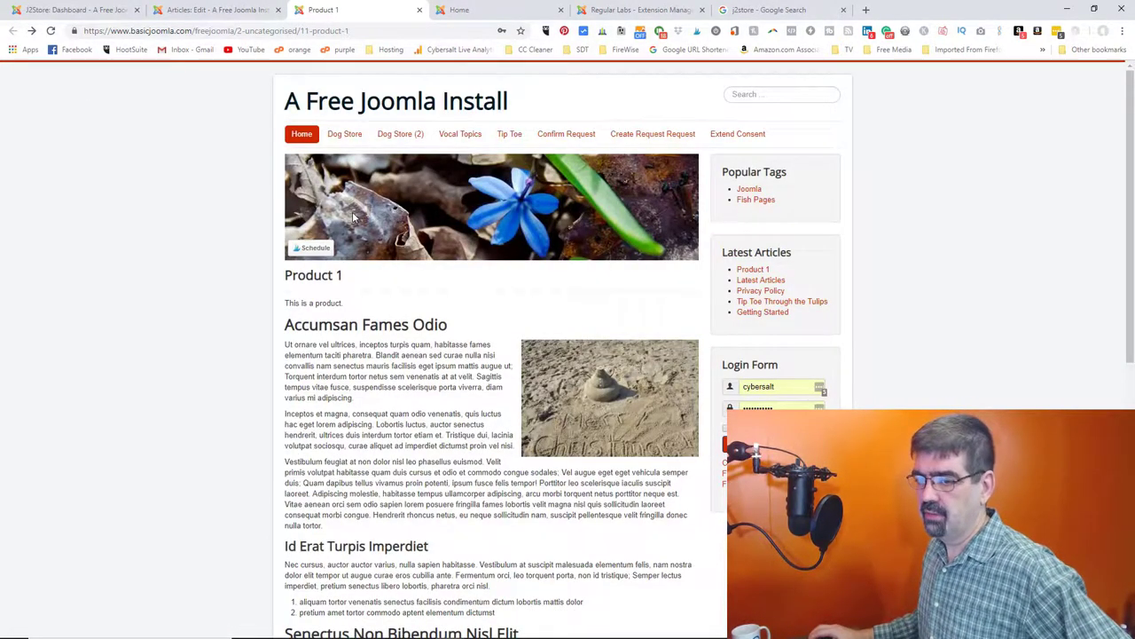
click(161, 10)
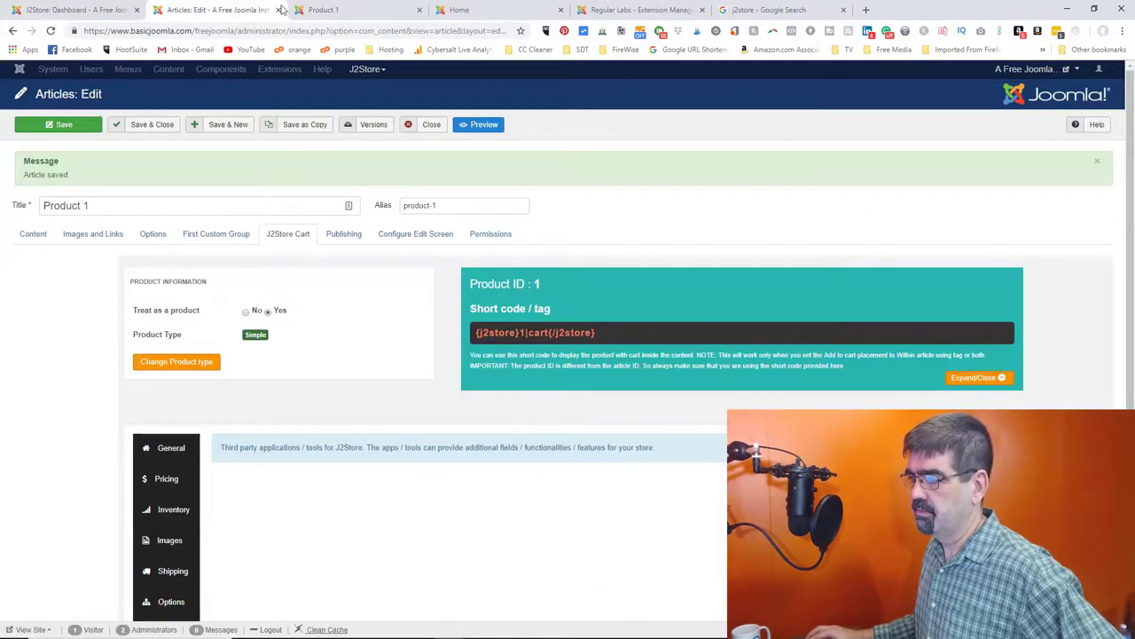
click(326, 10)
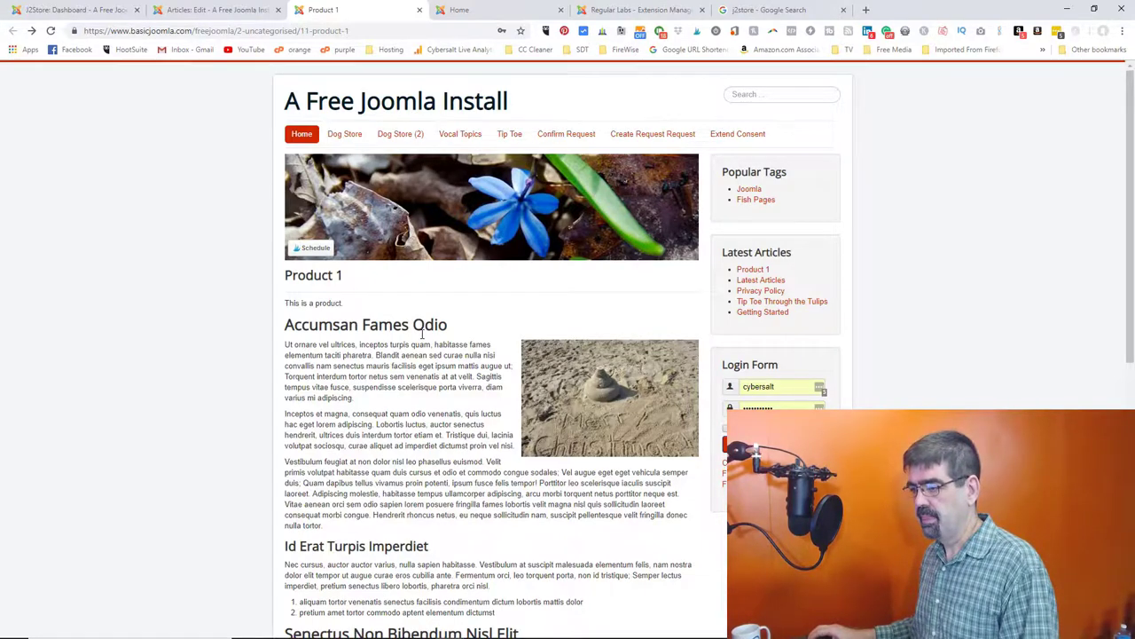
scroll(423, 334, down, 2)
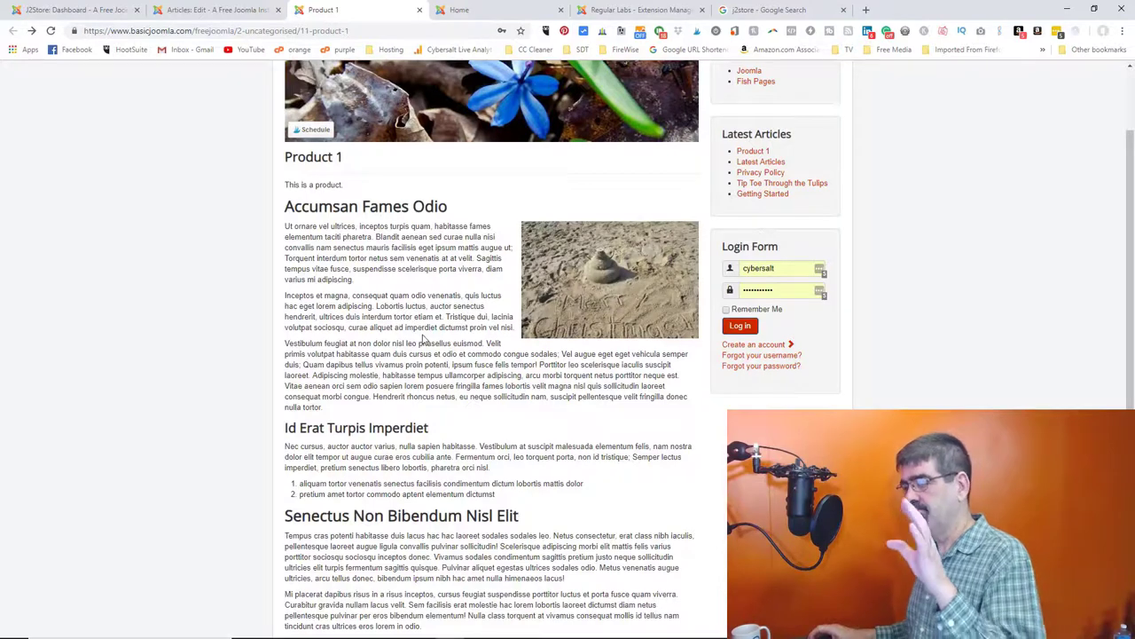
scroll(425, 336, up, 2)
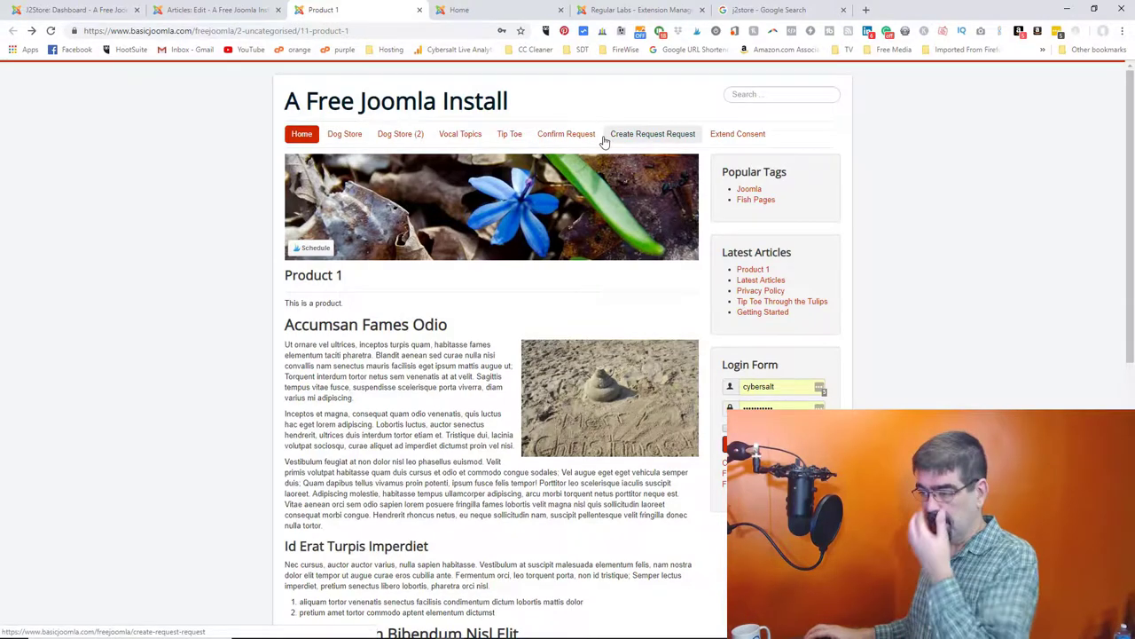
scroll(487, 328, down, 9)
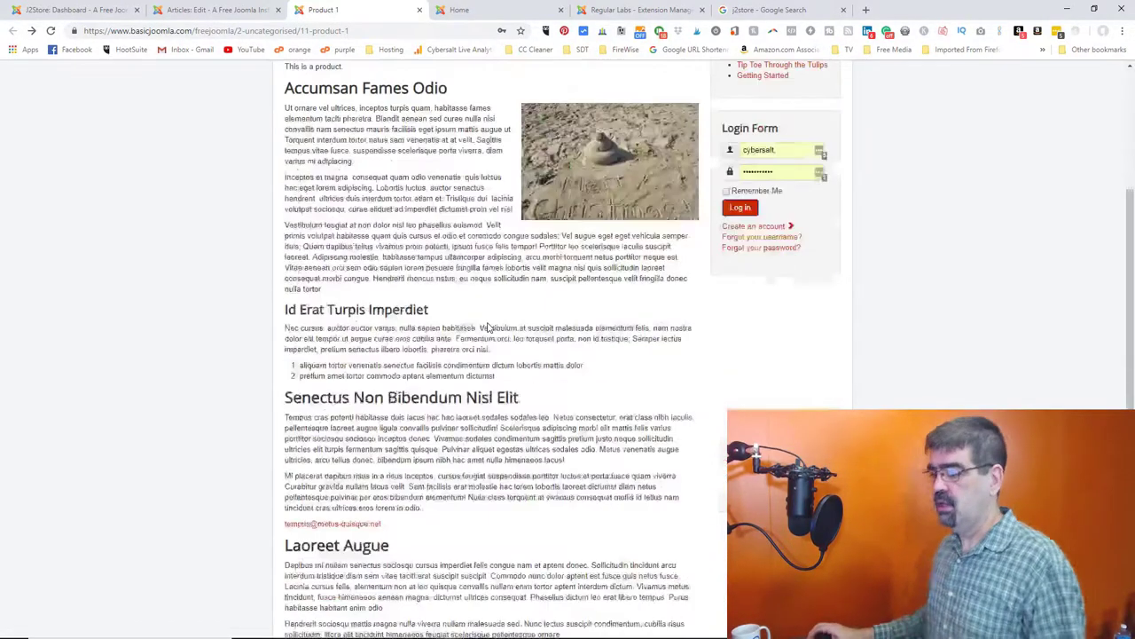
scroll(361, 504, up, 9)
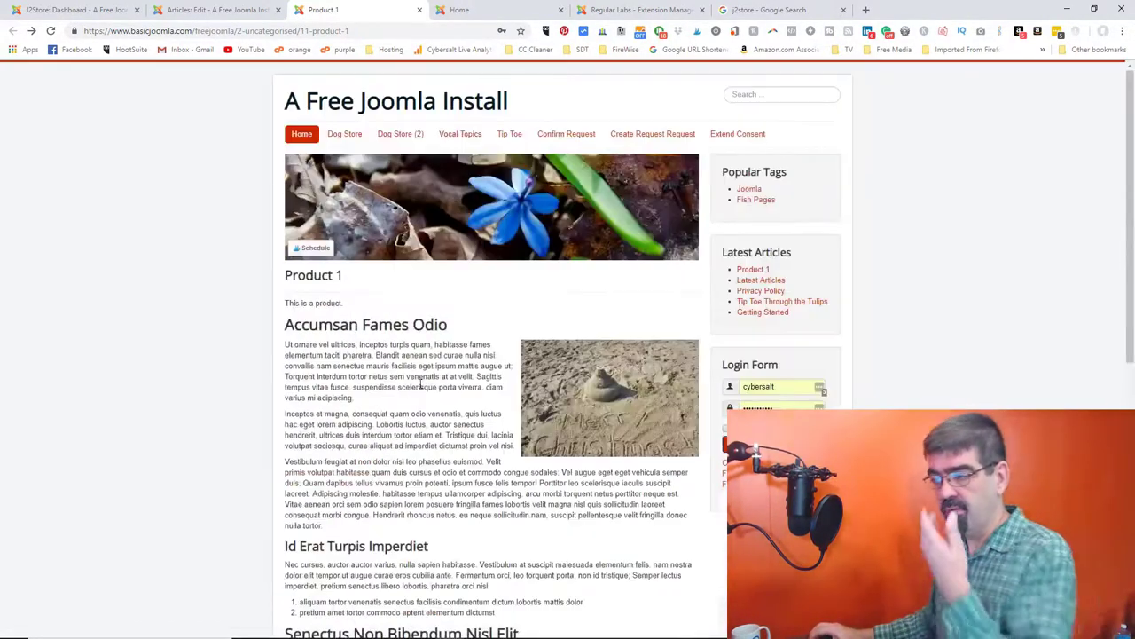
- Change the article title from Product 1 to Product 2
click(217, 10)
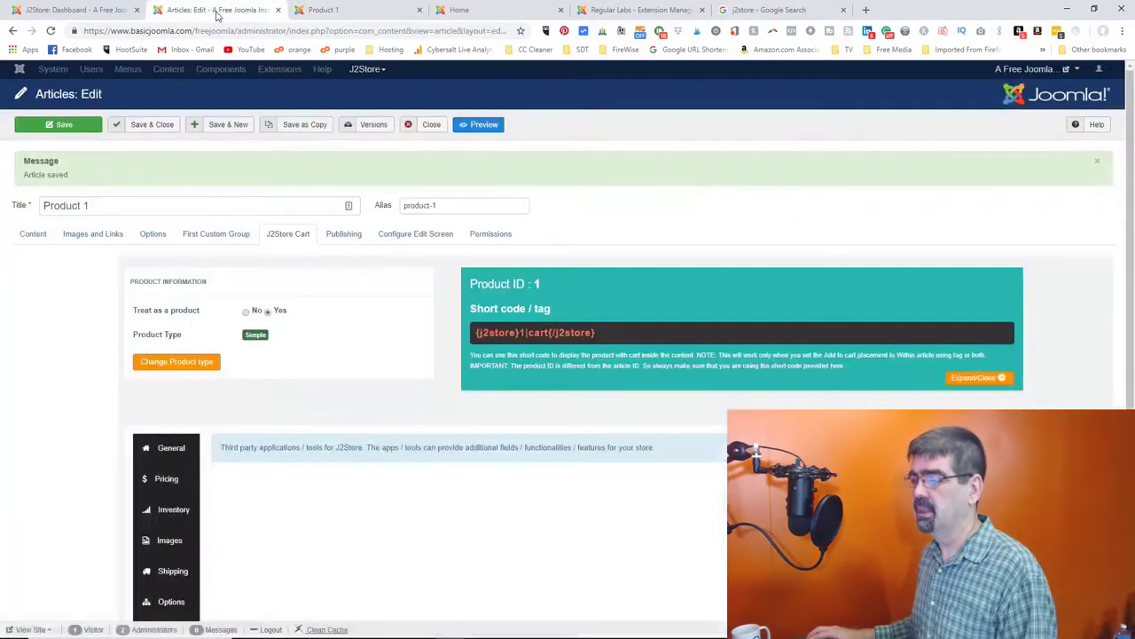
double_click(87, 205)
text(2)
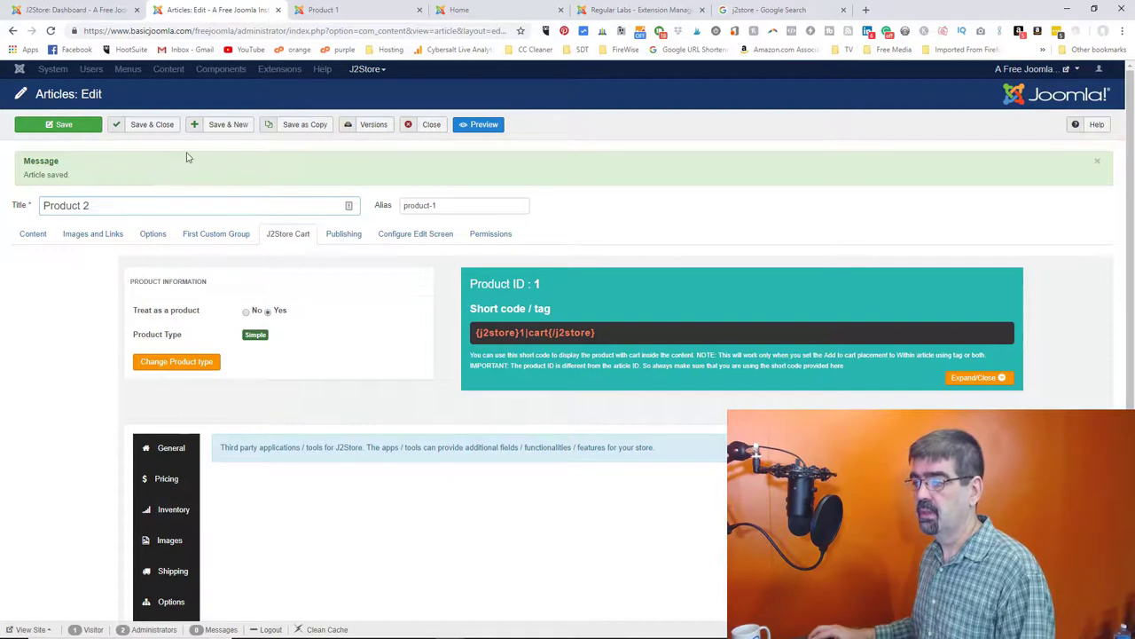
- Clear the alias and save the article as a Product 2 copy
drag(453, 205, 380, 205)
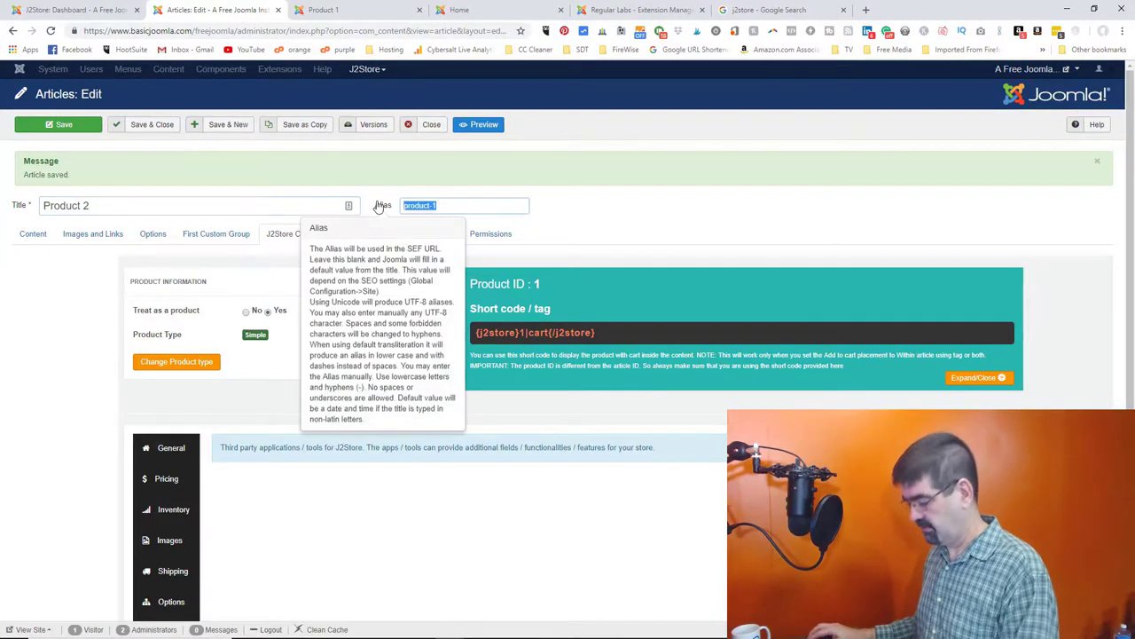
key(BackSpace)
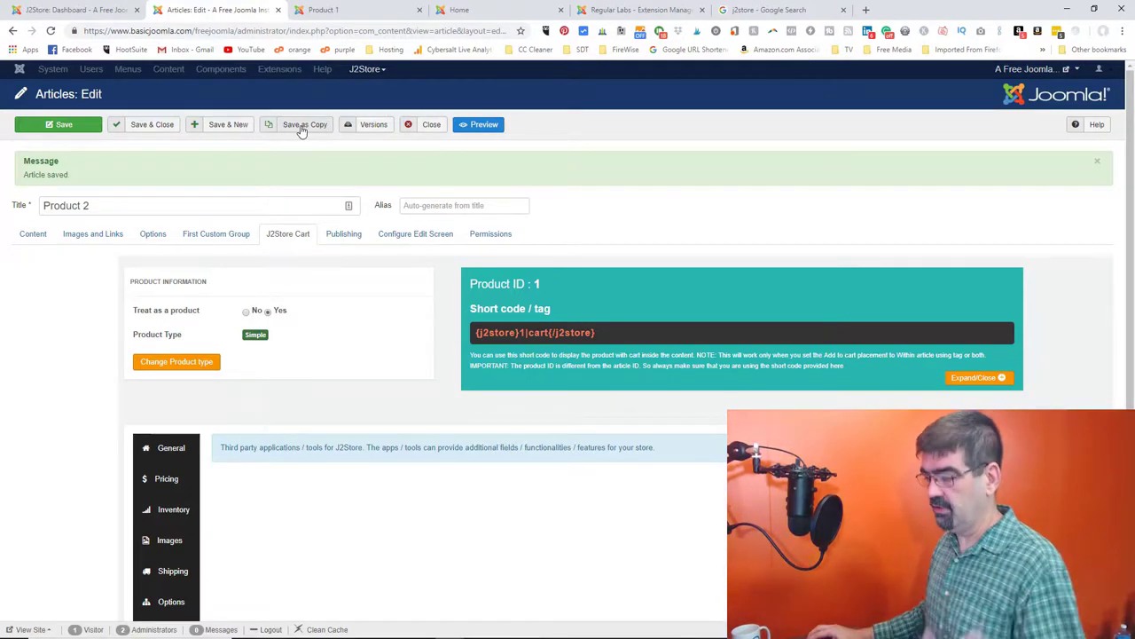
click(301, 130)
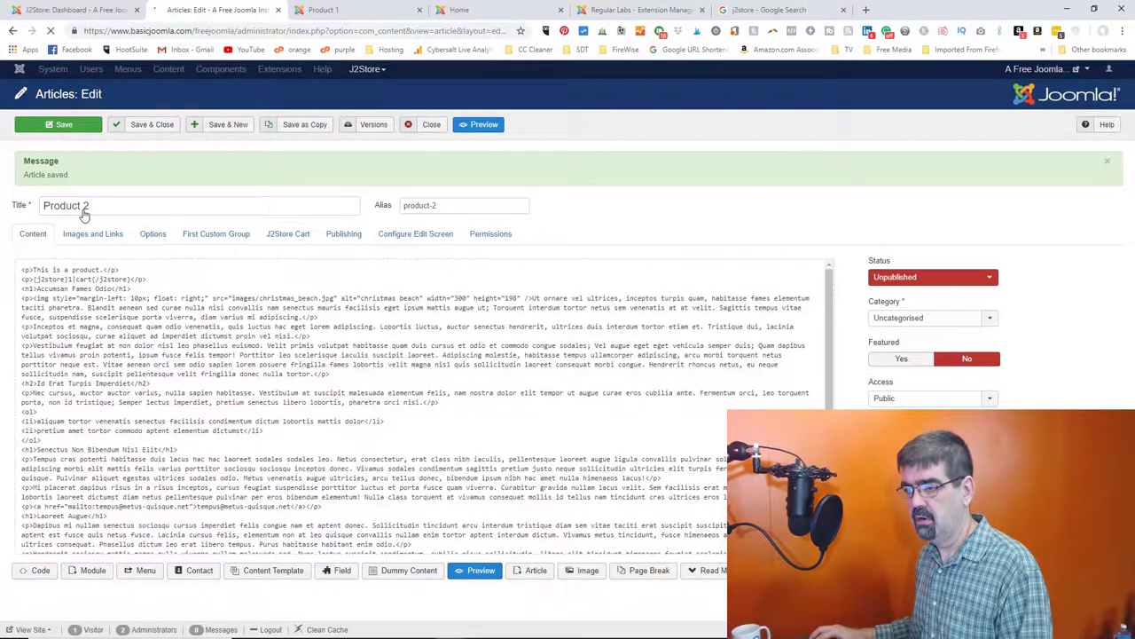
- Retitle it Product 3, clear the alias, save as another copy, and close
double_click(86, 206)
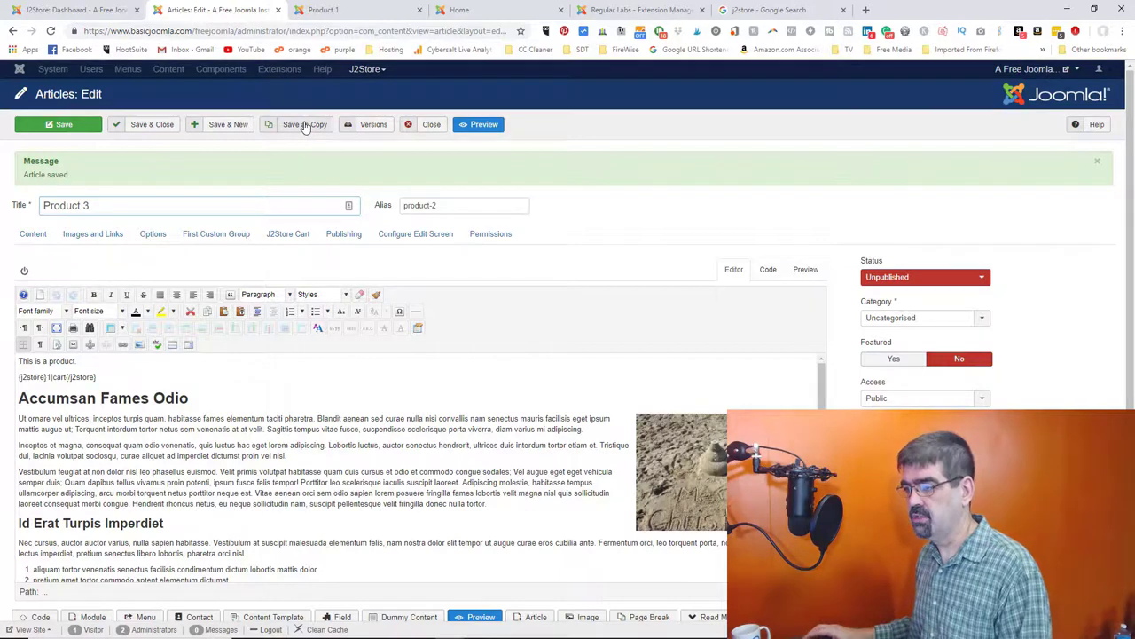
drag(488, 205, 383, 205)
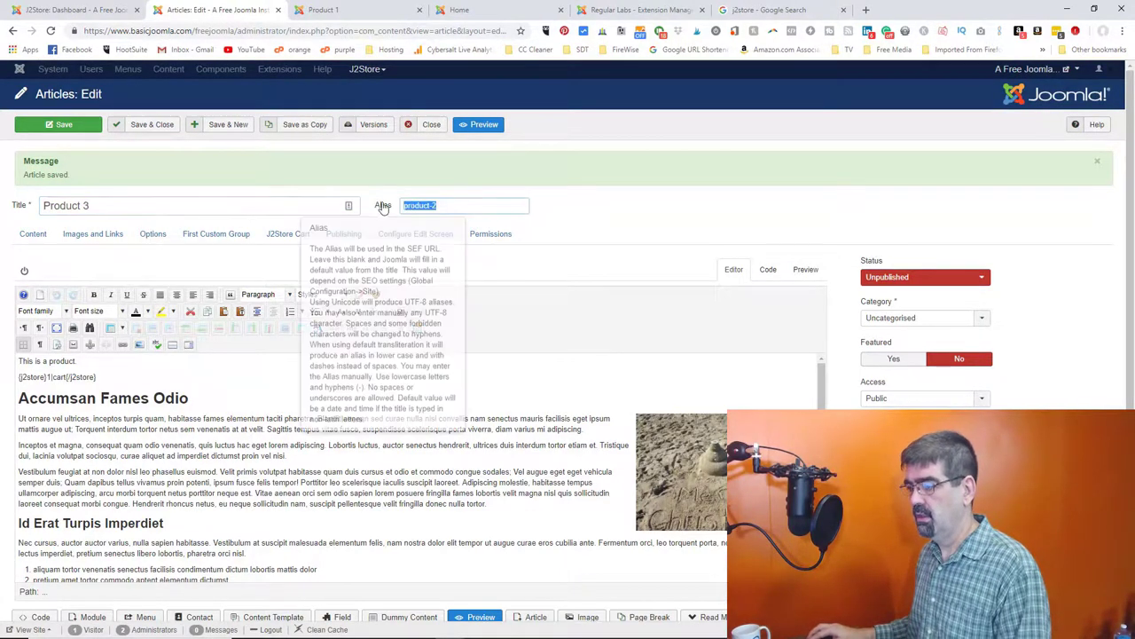
key(BackSpace)
click(307, 131)
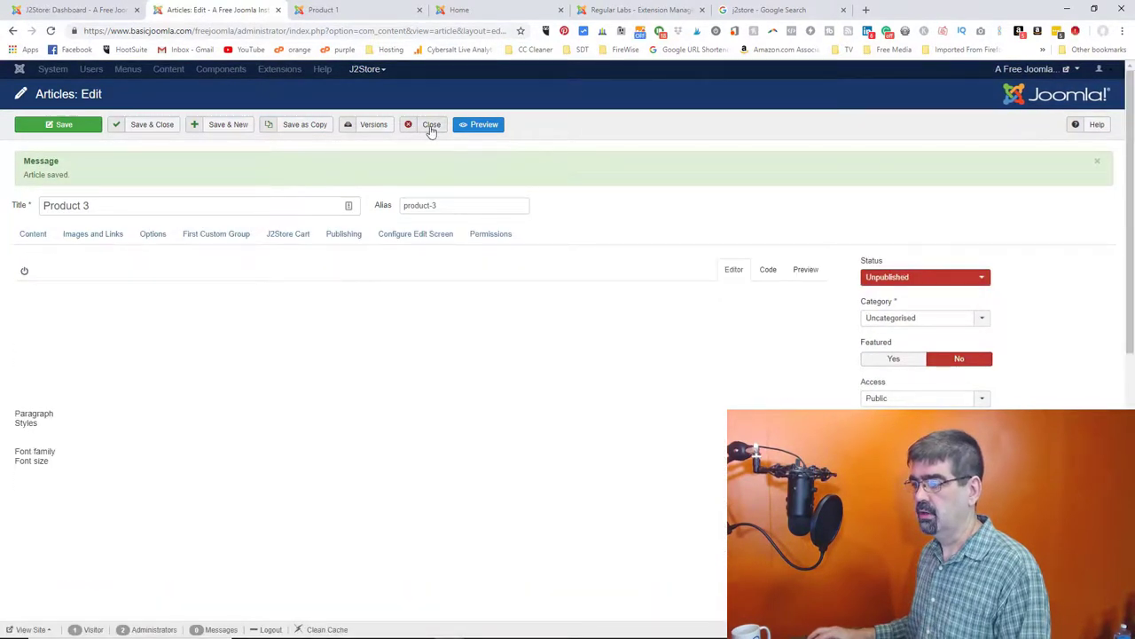
click(431, 128)
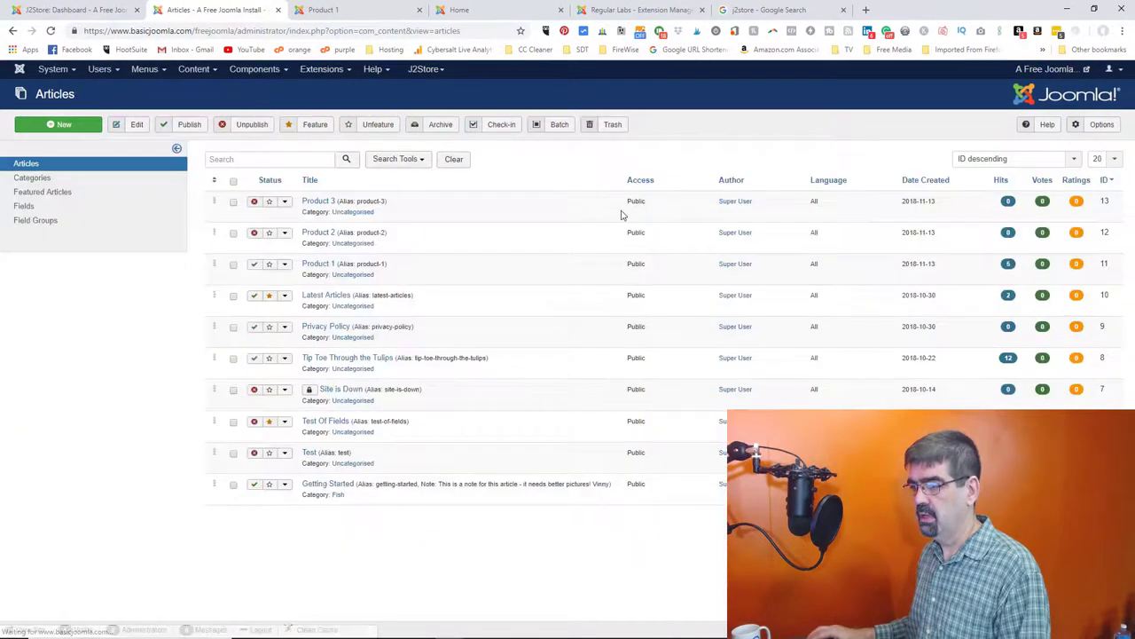
- Publish the Product 2 and Product 3 articles from the Articles list
click(254, 231)
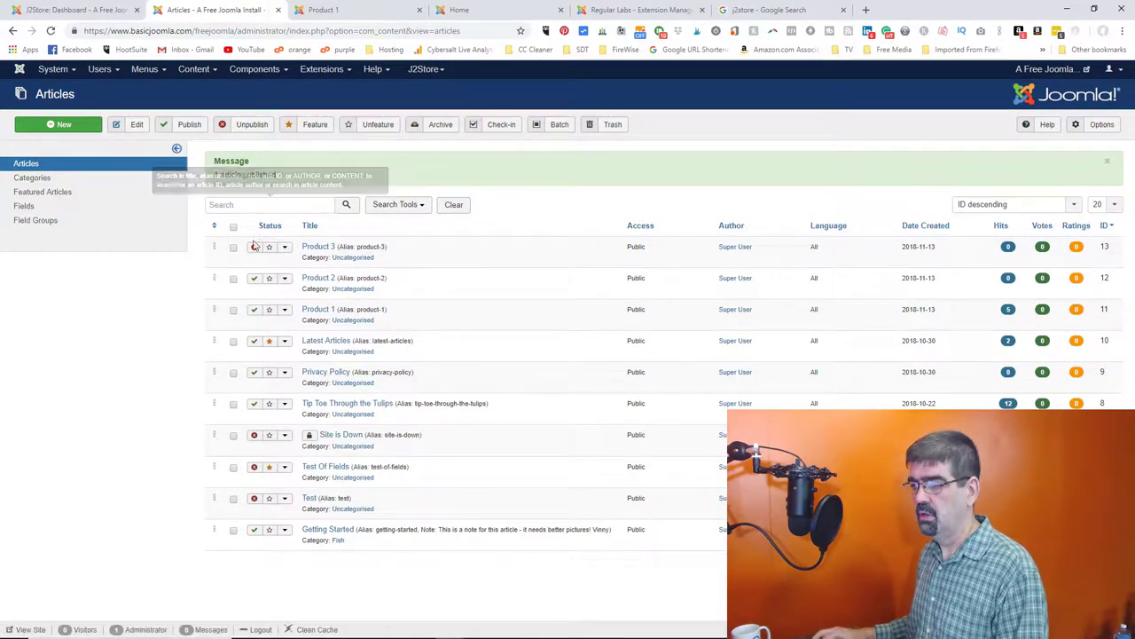
click(254, 247)
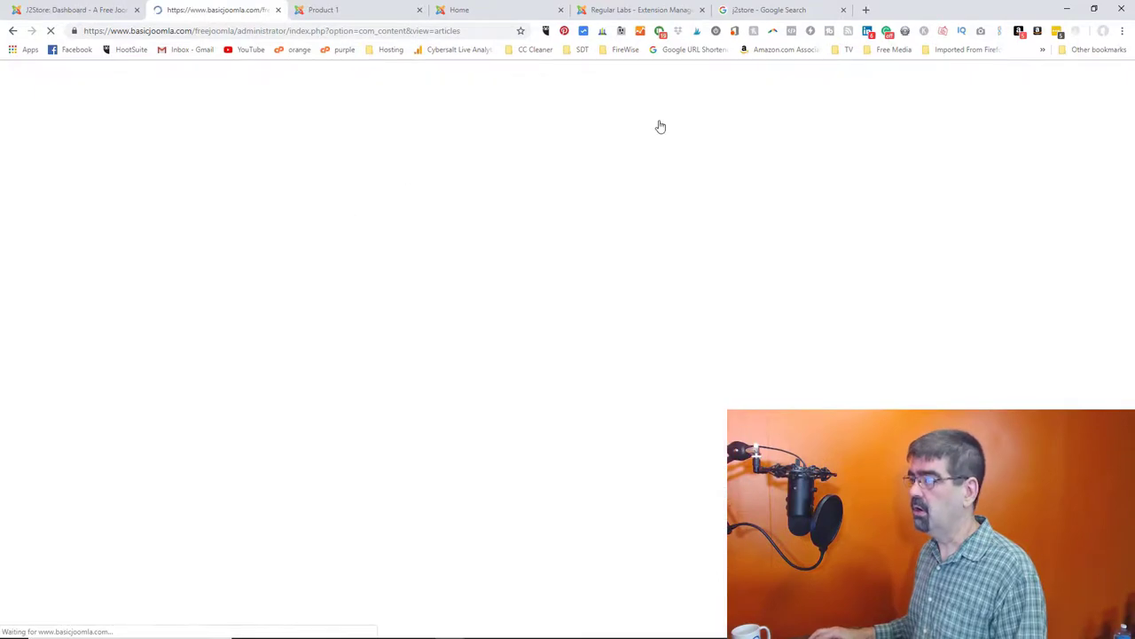
click(659, 31)
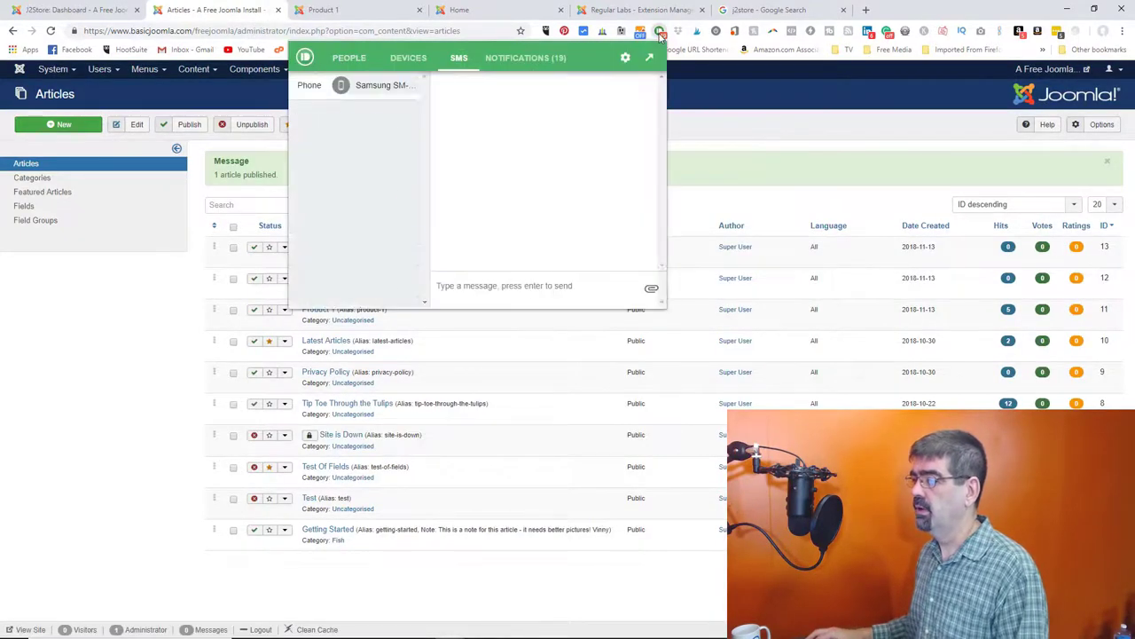
- Snooze the Pushbullet phone notifications for one hour and close the popup
click(624, 60)
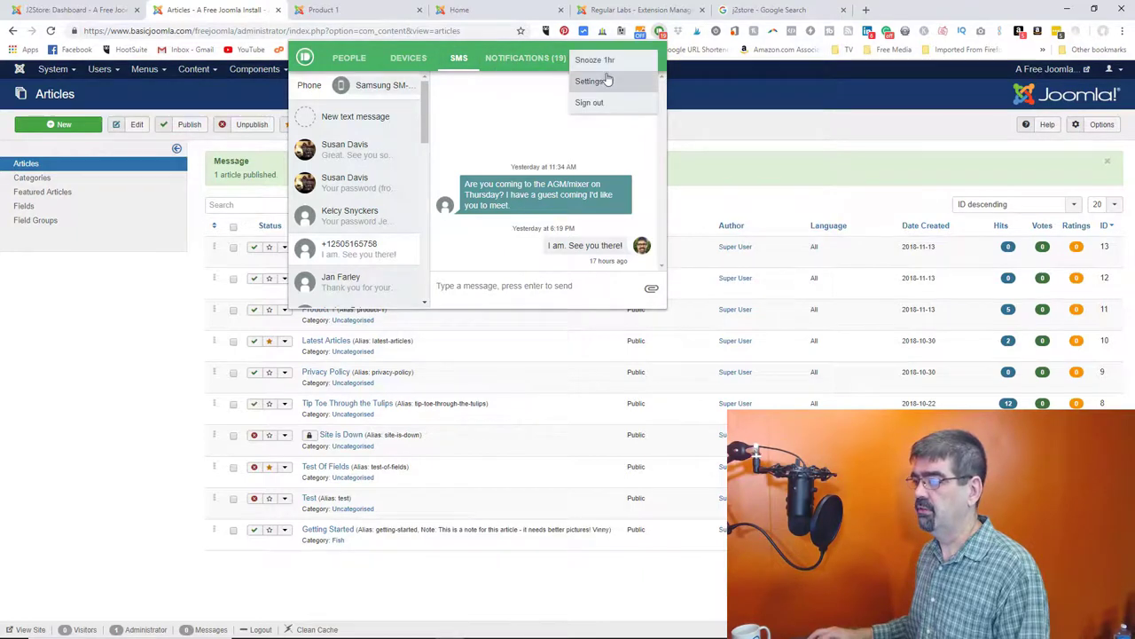
click(594, 60)
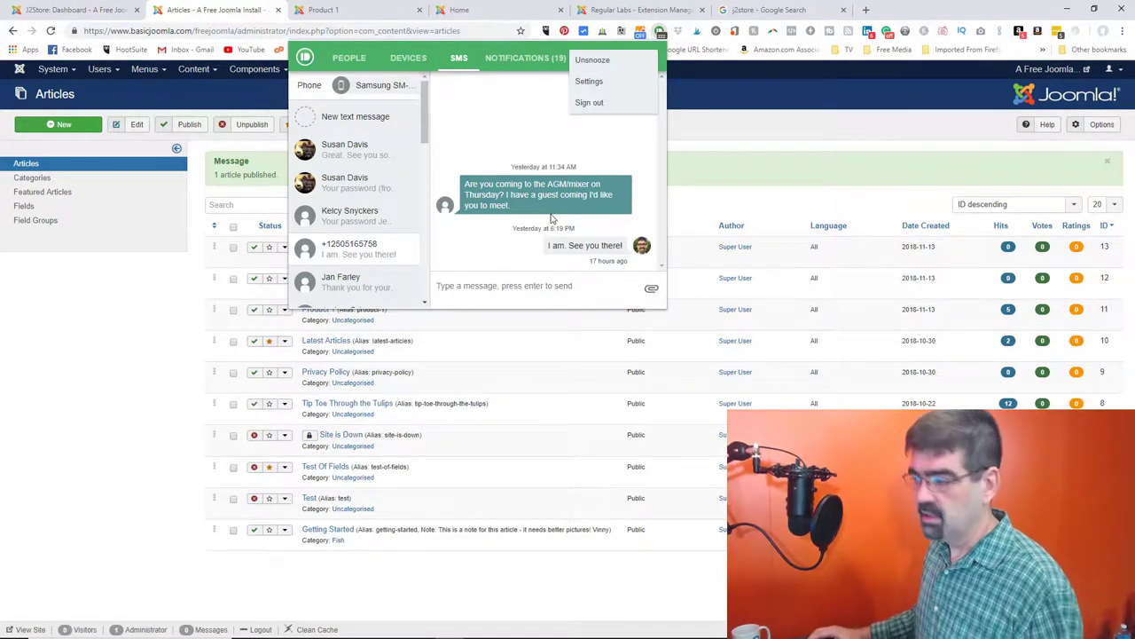
click(773, 137)
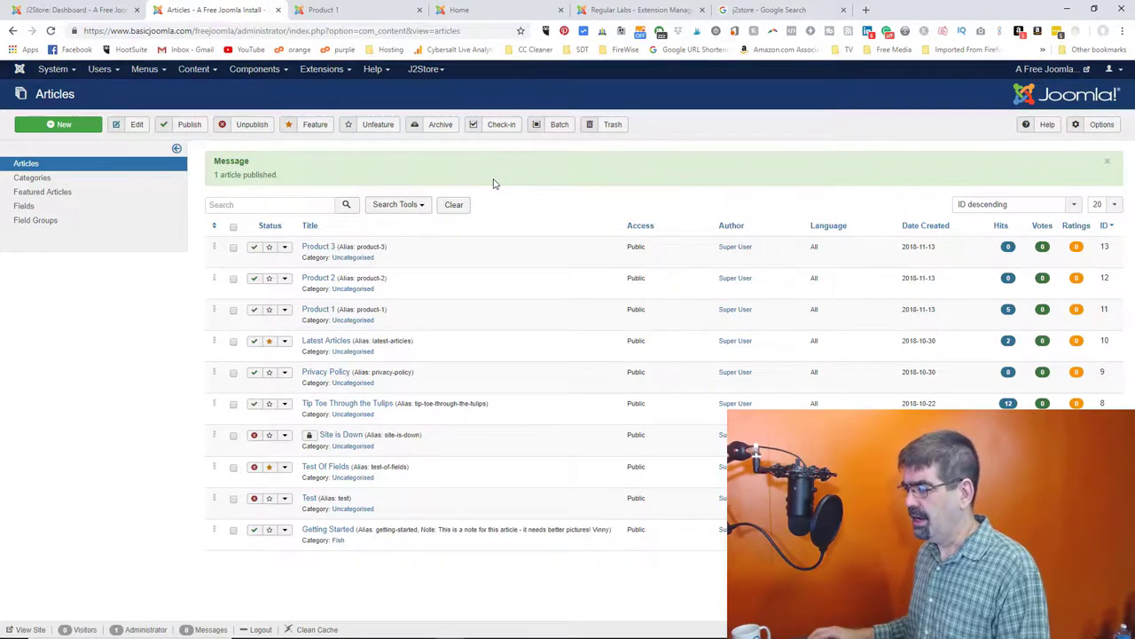
click(145, 70)
- Add a Main Menu item titled Store of type J2Store Products List View
mouse_move(158, 148)
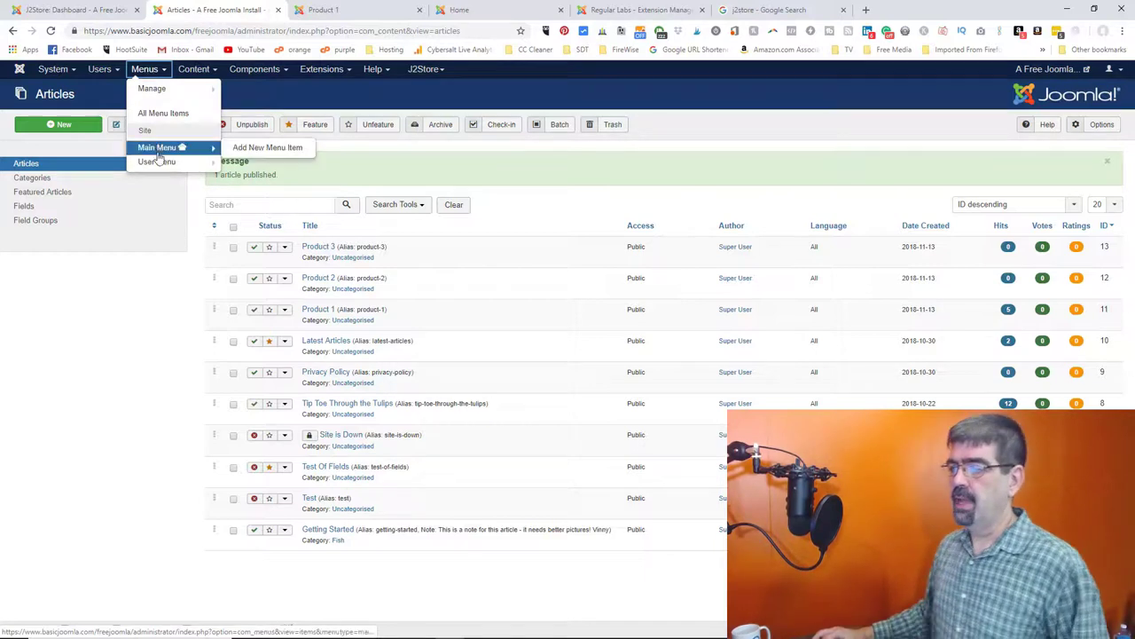
click(238, 153)
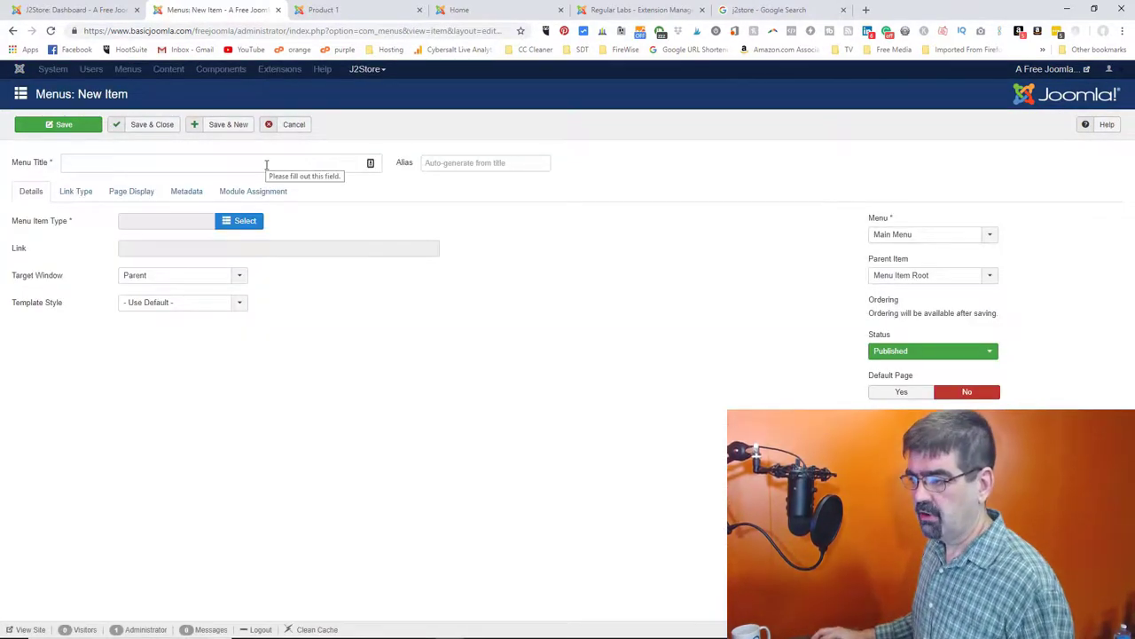
click(266, 164)
text(Store)
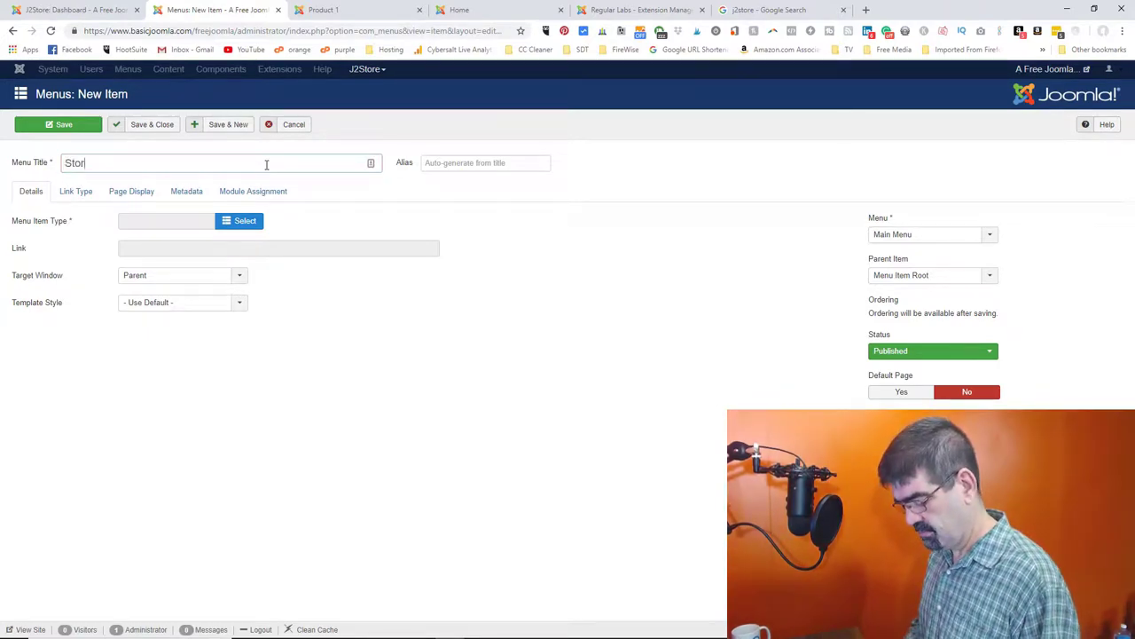
click(239, 223)
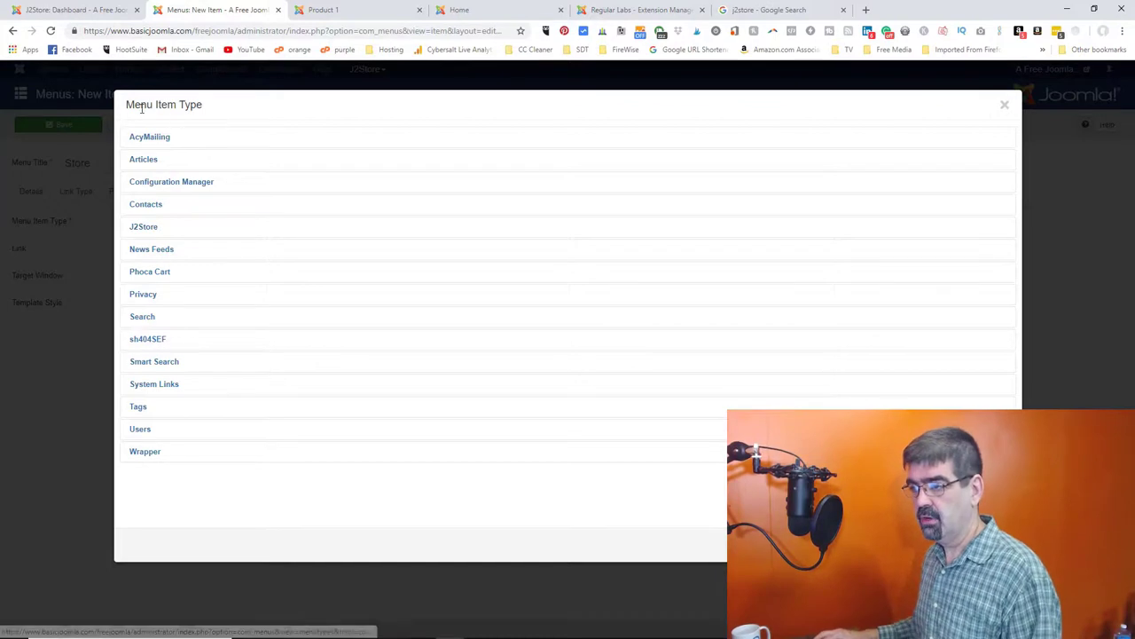
click(145, 228)
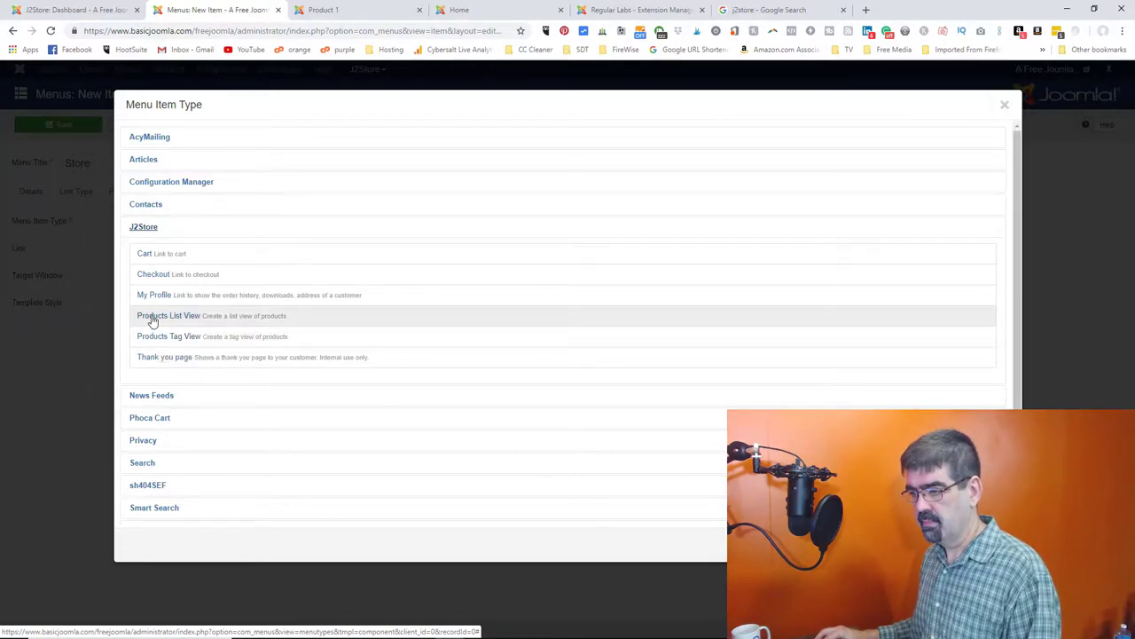
click(151, 320)
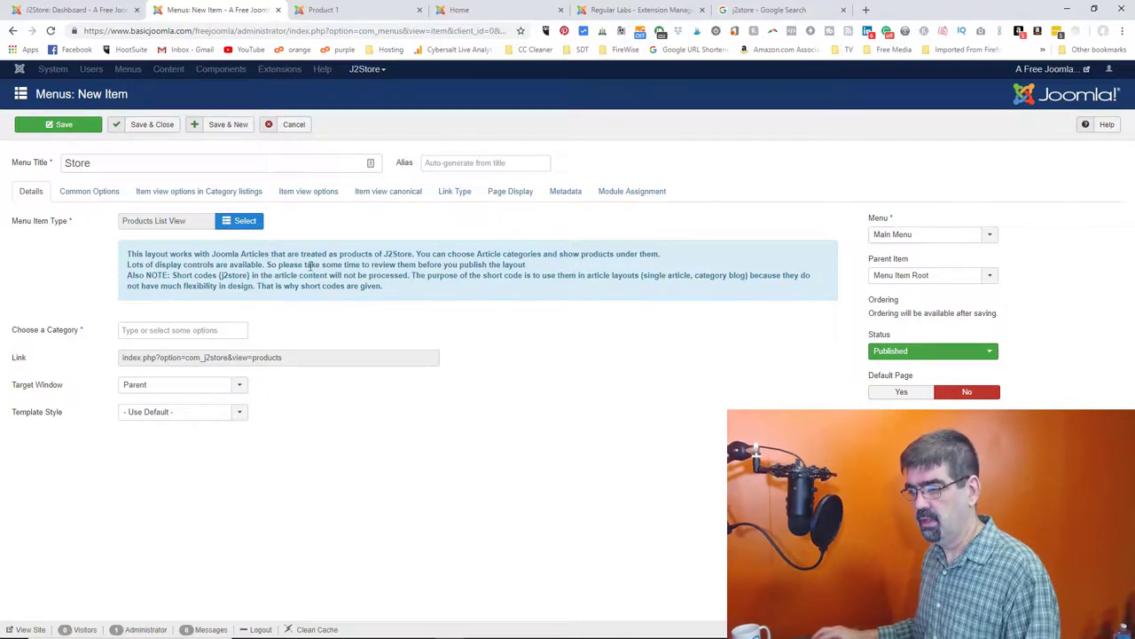
- Limit the Store item to the Uncategorised category and save it
click(181, 328)
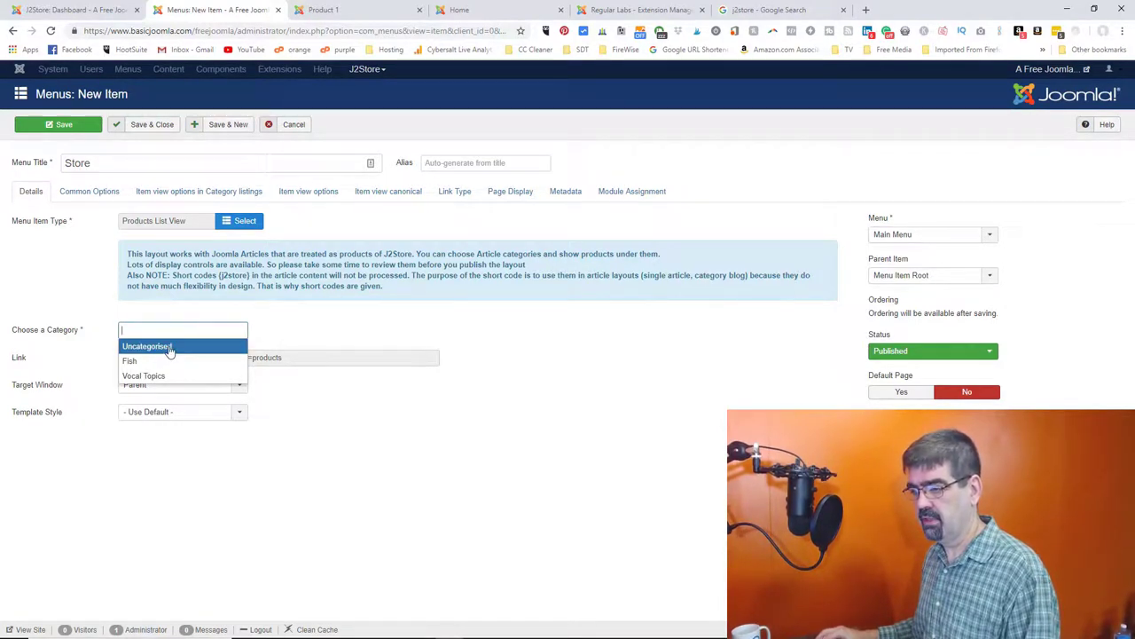
click(170, 348)
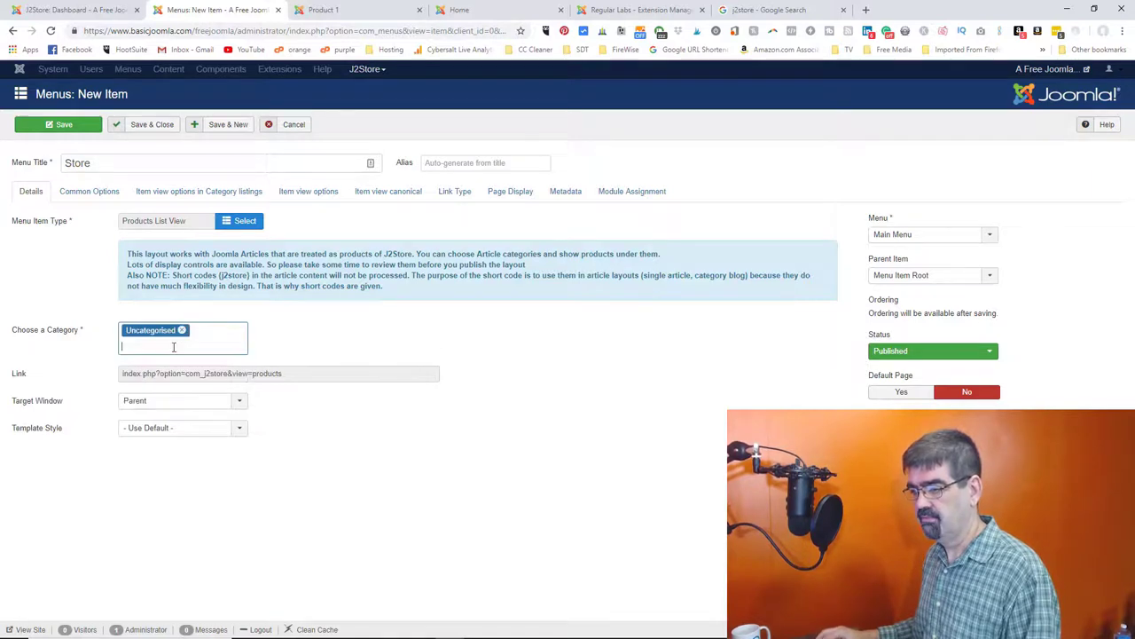
click(222, 340)
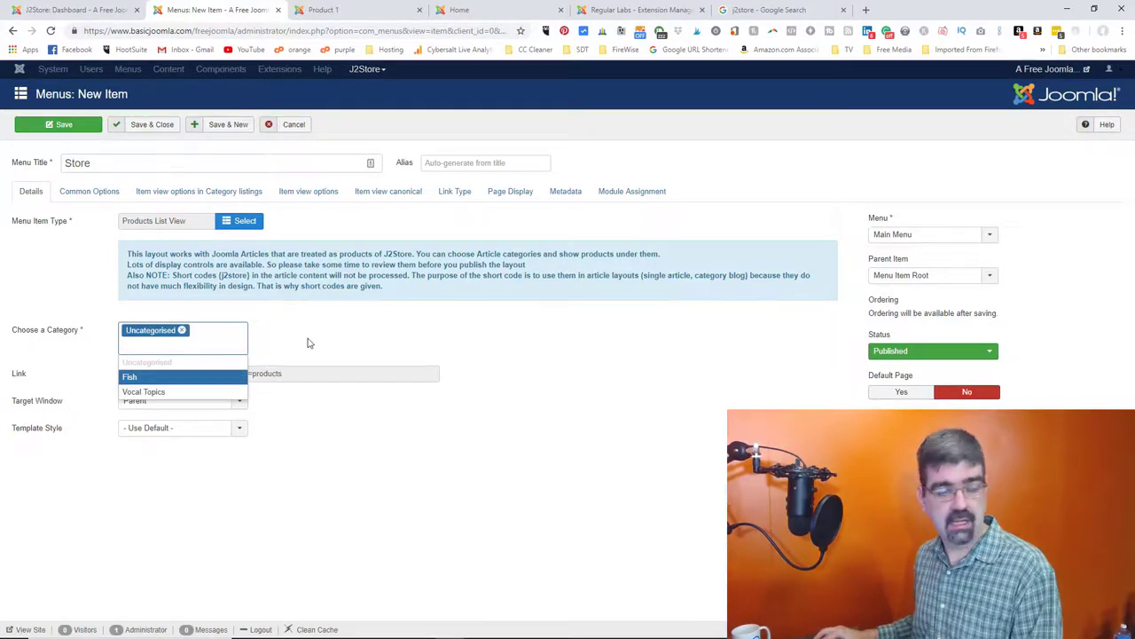
click(312, 341)
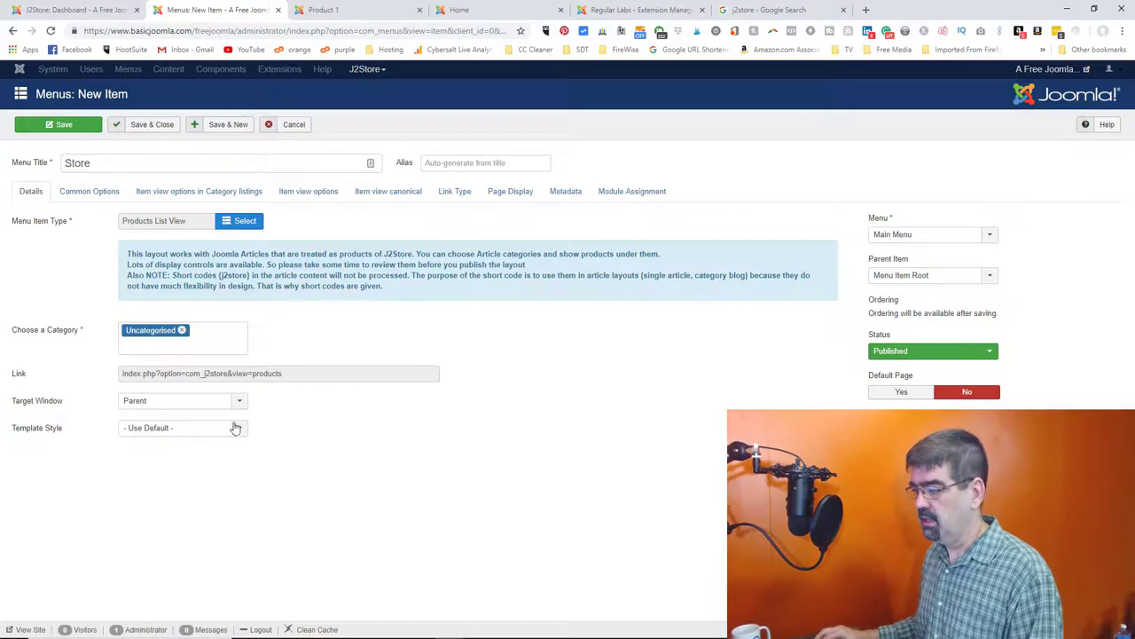
click(92, 194)
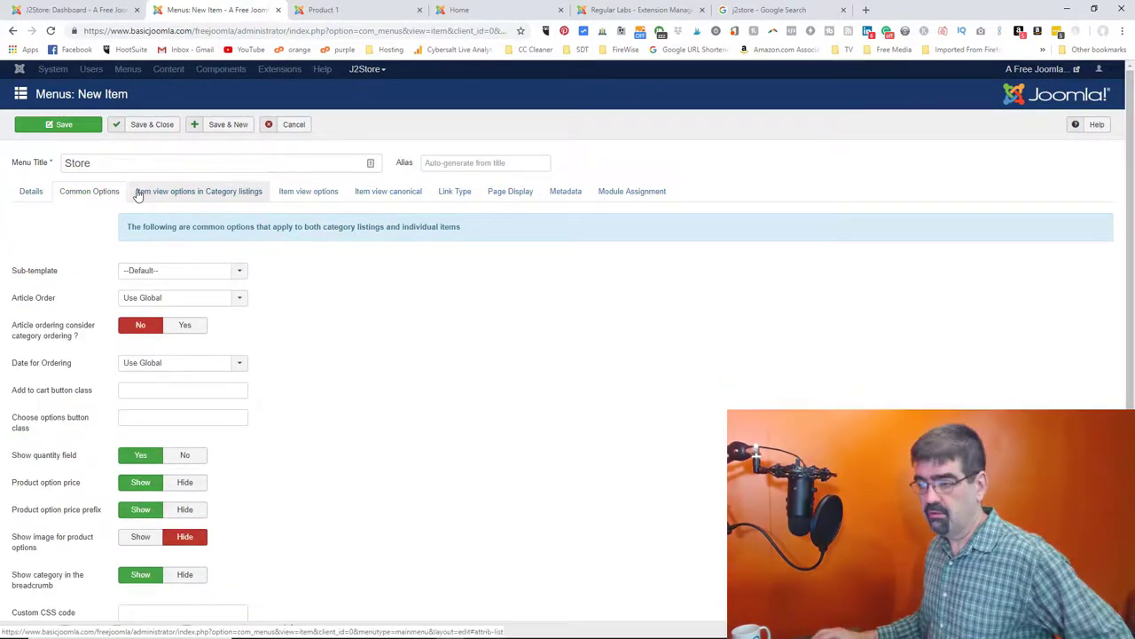
click(177, 192)
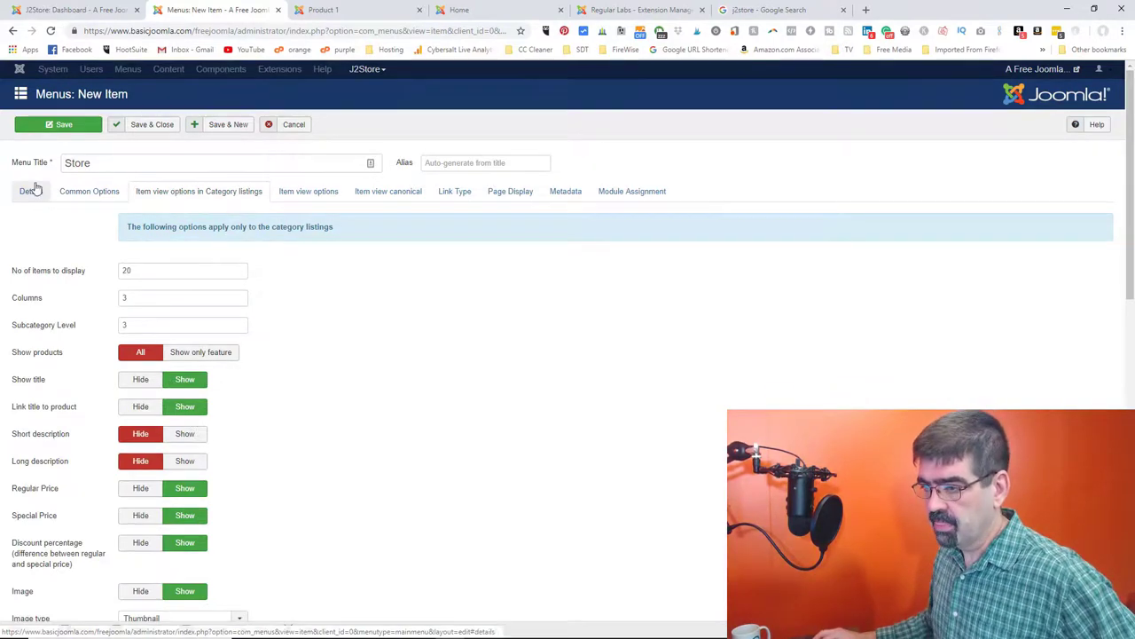
click(30, 194)
click(64, 124)
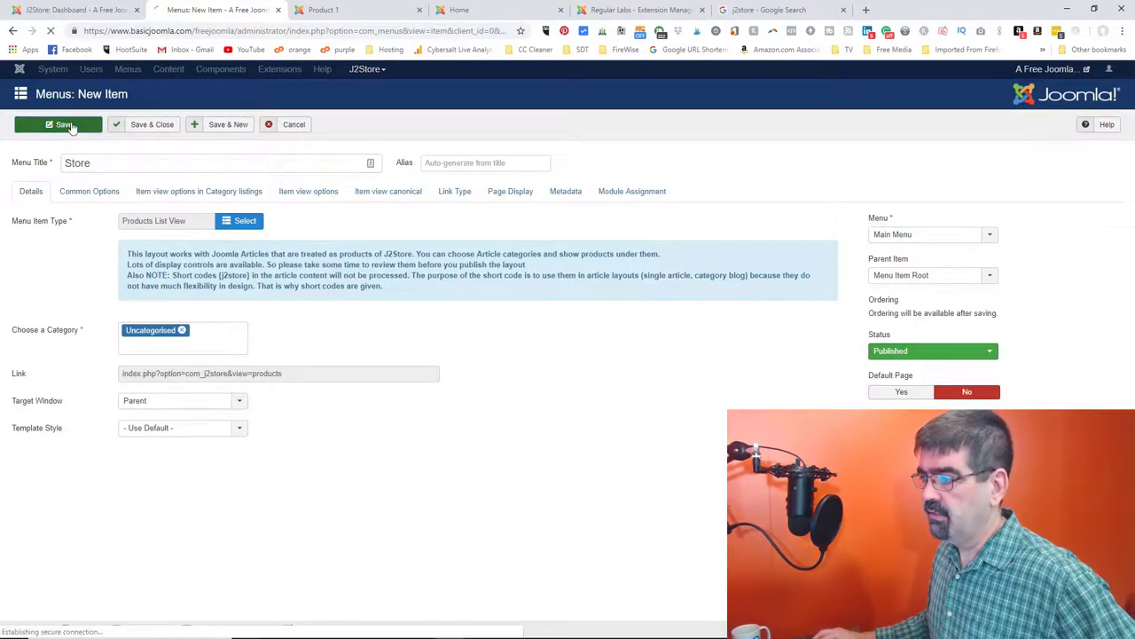
click(459, 10)
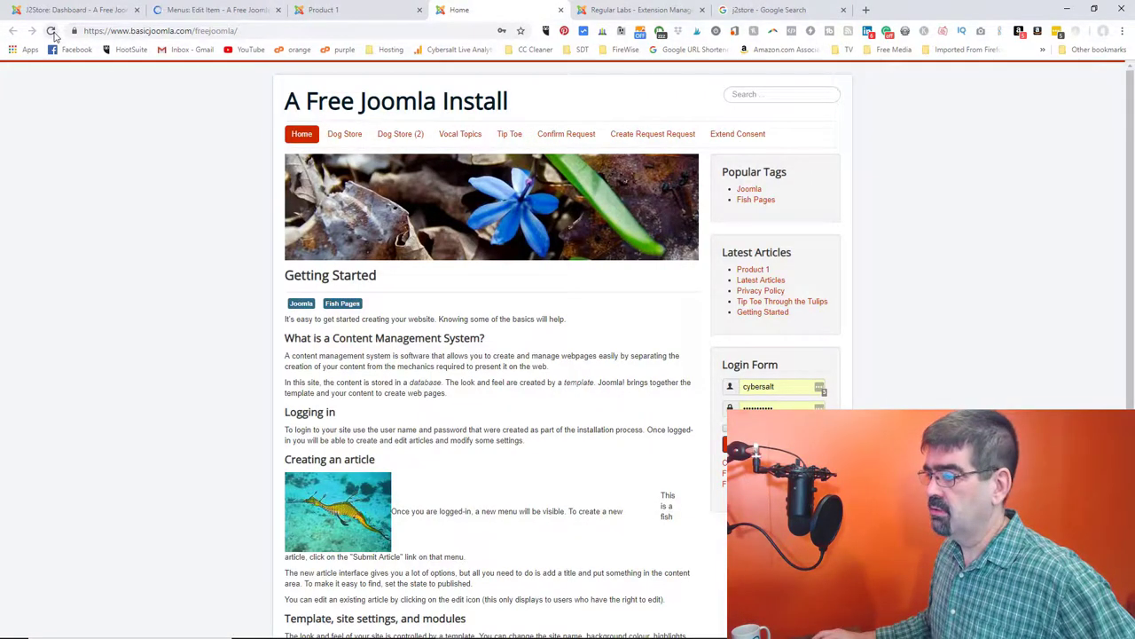
- Reload the site, open the Store page listing Products 1–3, and log in with the saved admin account
click(52, 31)
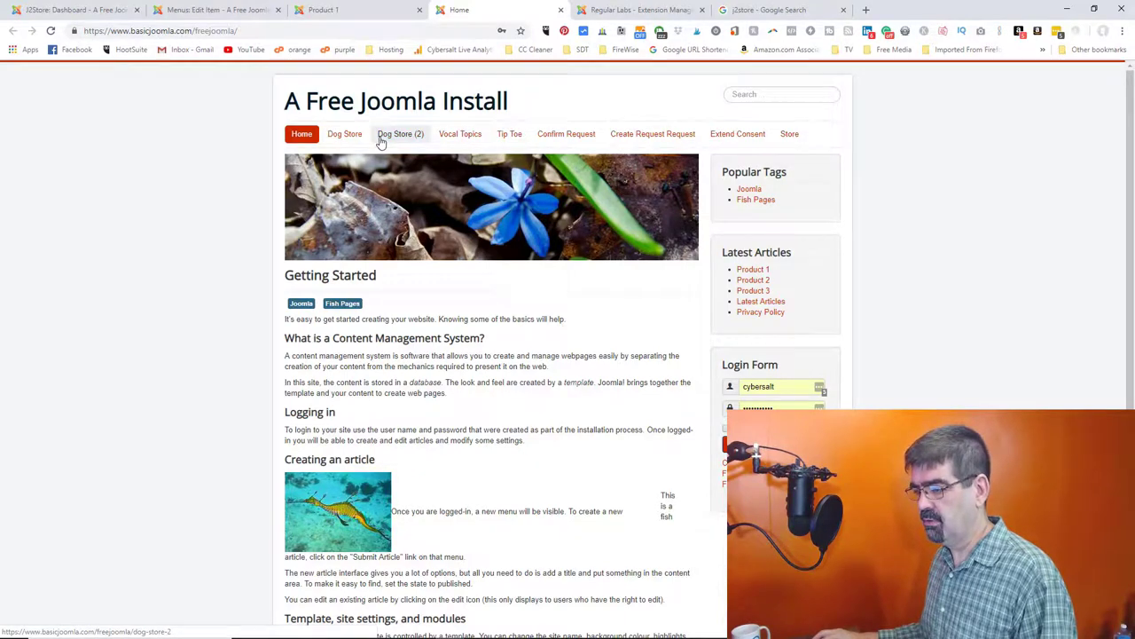
click(785, 139)
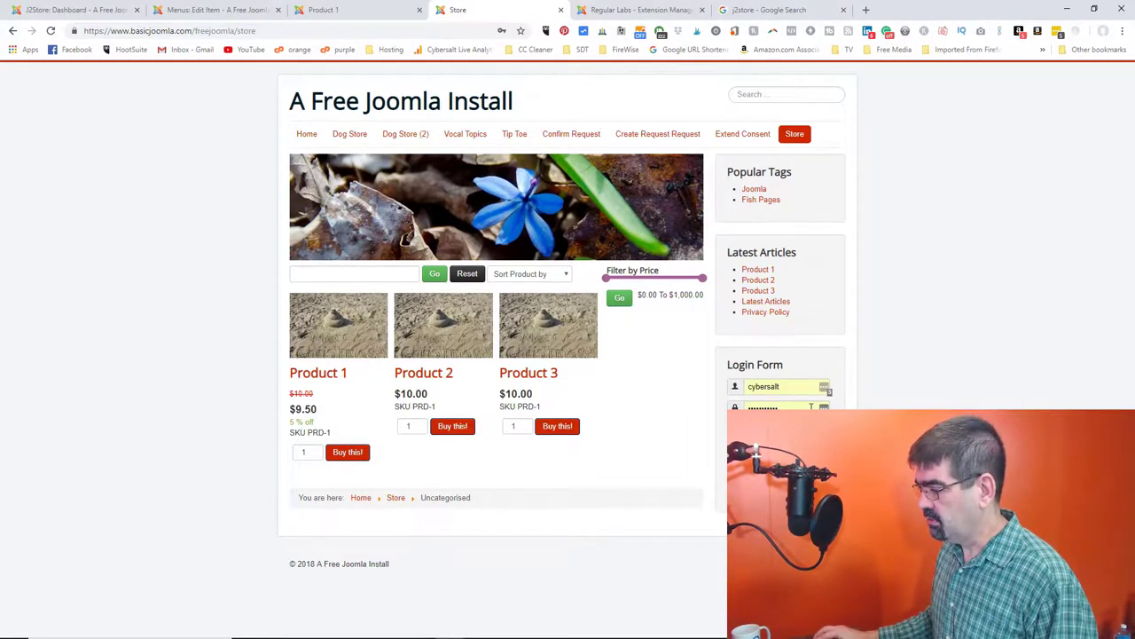
click(800, 405)
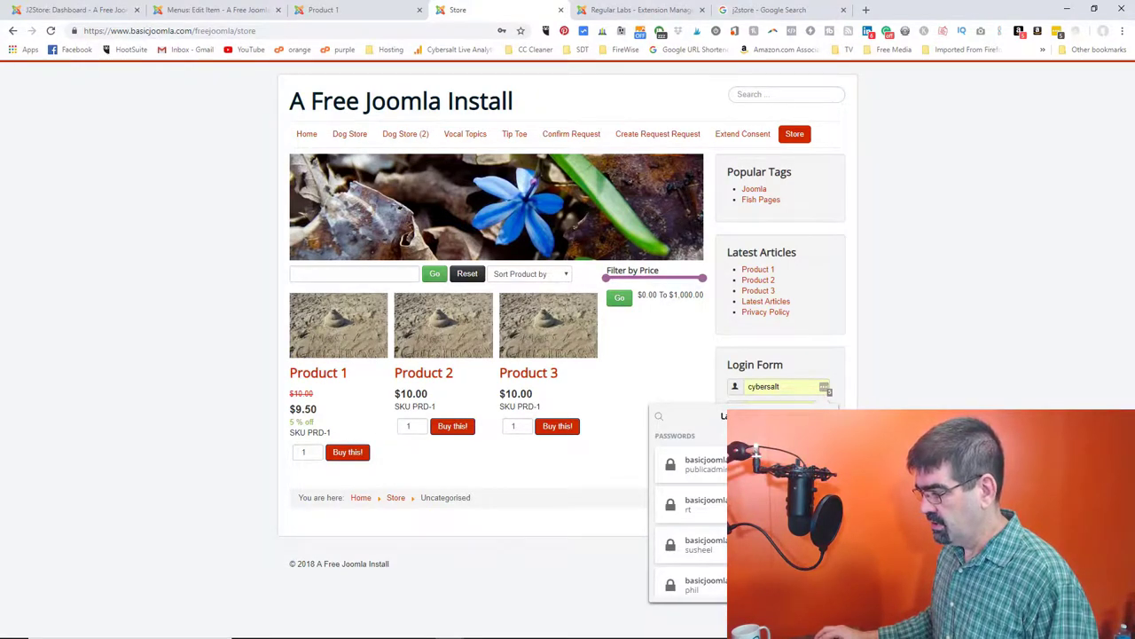
click(697, 464)
key(Return)
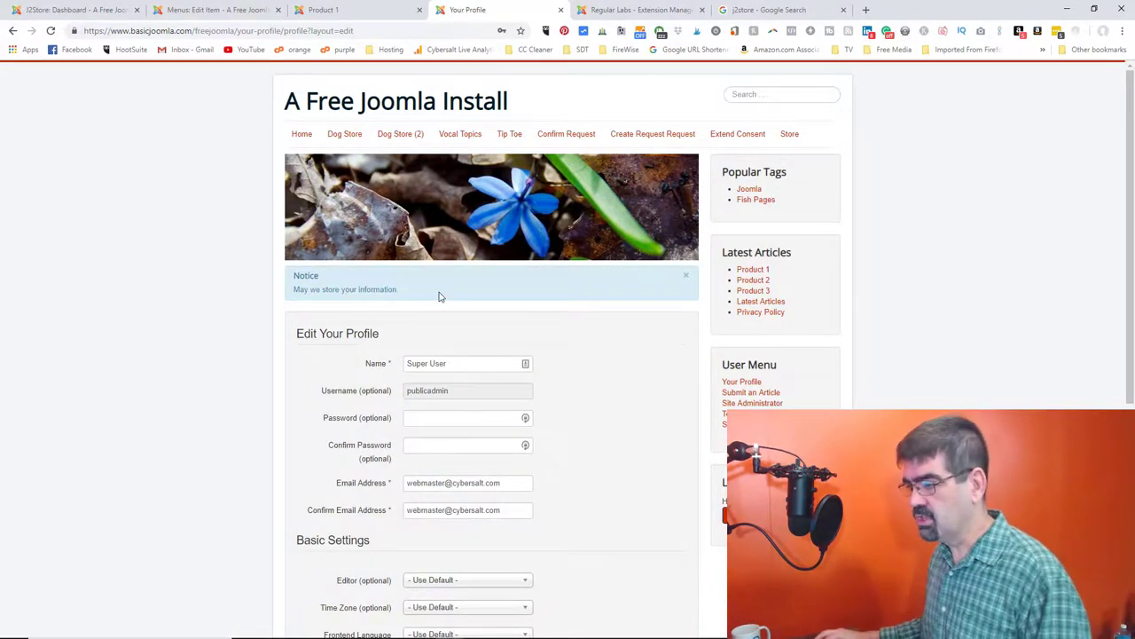
- Agree to the privacy policy on the profile form and submit it
scroll(344, 330, down, 2)
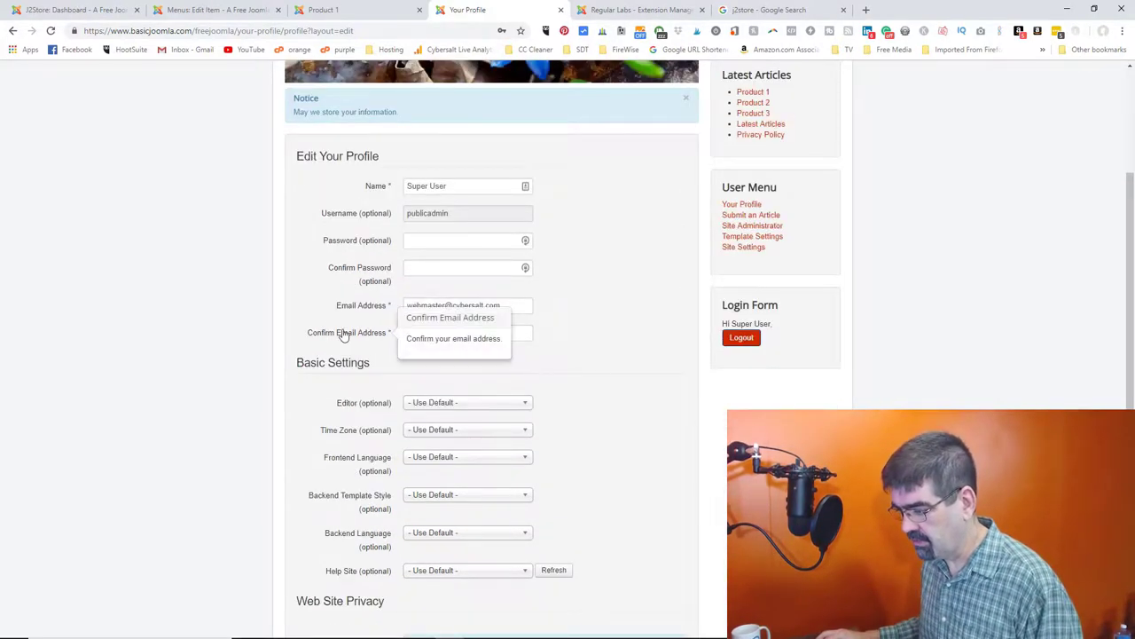
scroll(343, 330, down, 2)
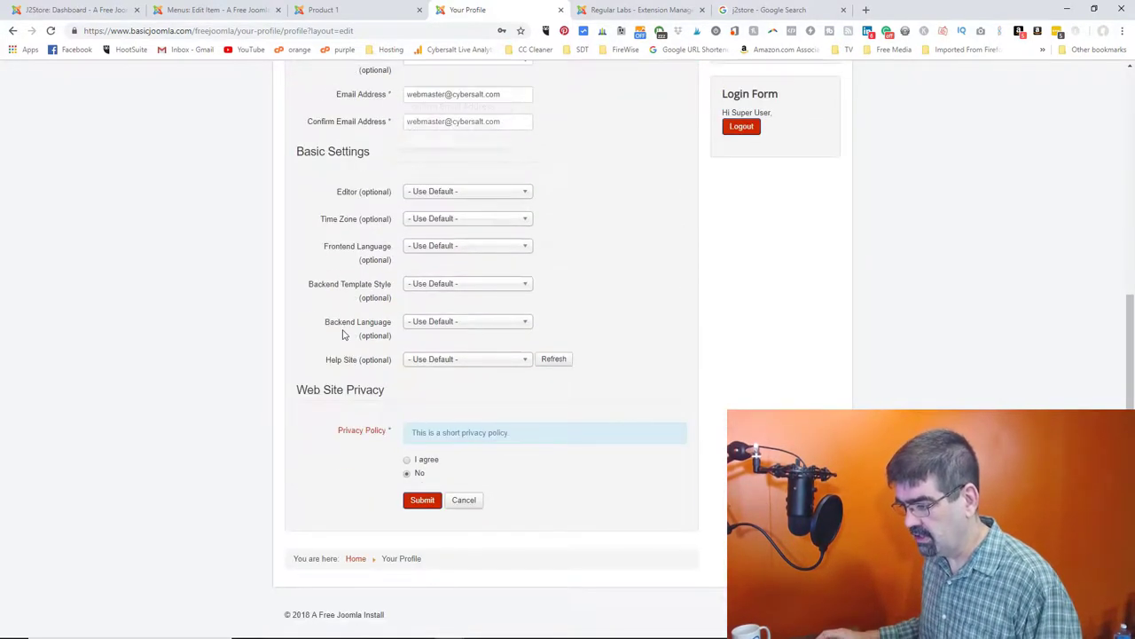
click(408, 461)
click(420, 500)
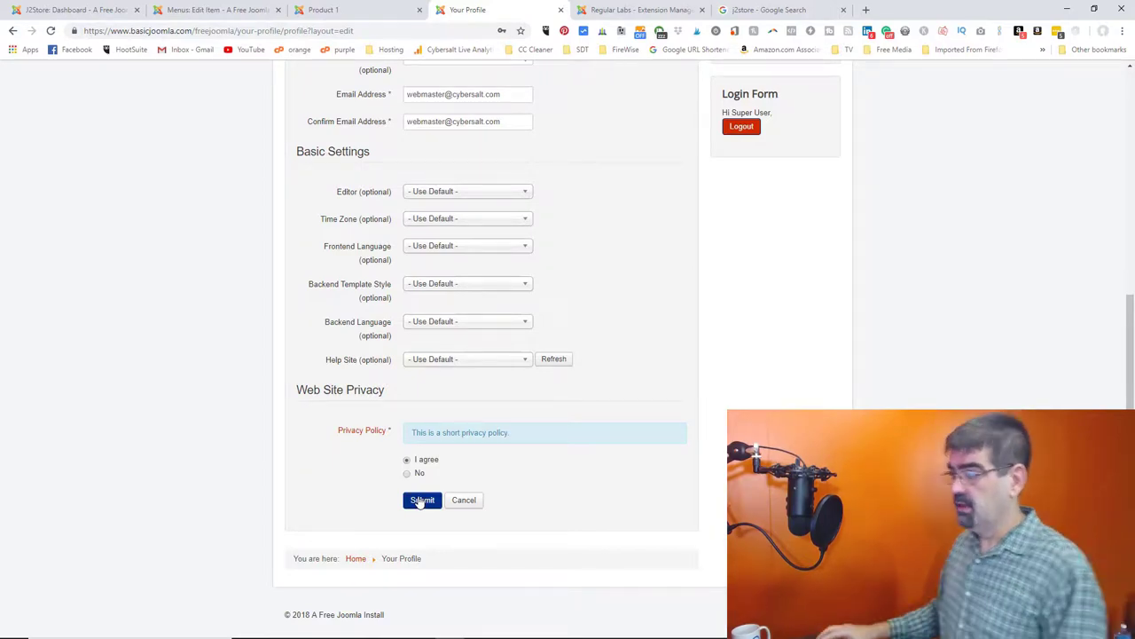
scroll(462, 369, down, 5)
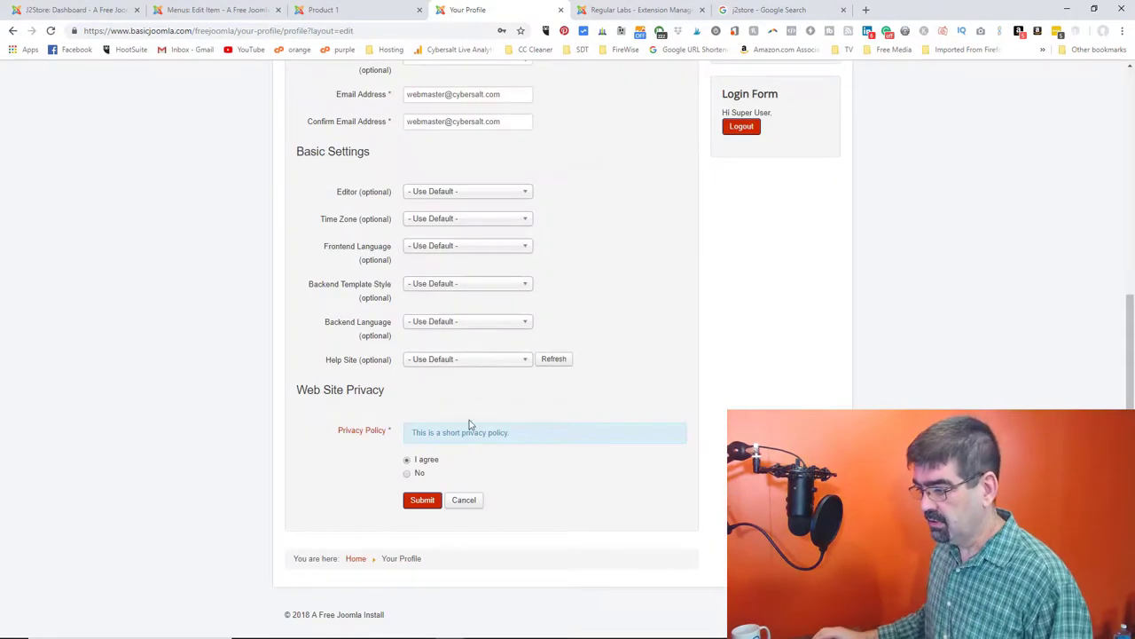
click(426, 499)
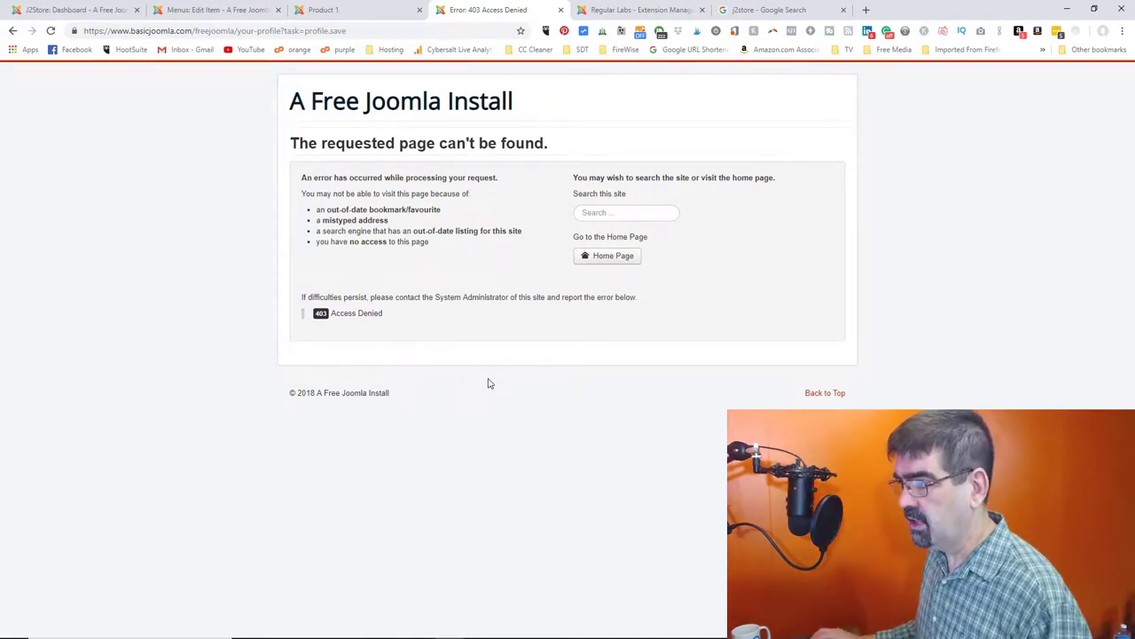
- Resend the form after the 403 error, then go back to the Edit Your Profile page
click(50, 30)
click(614, 122)
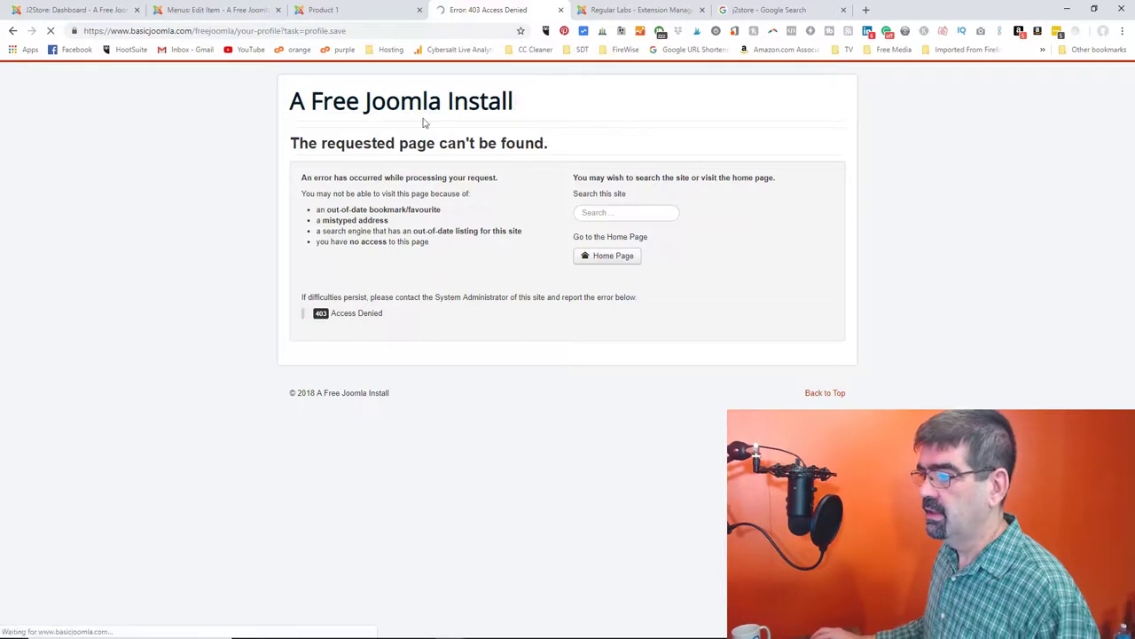
click(12, 30)
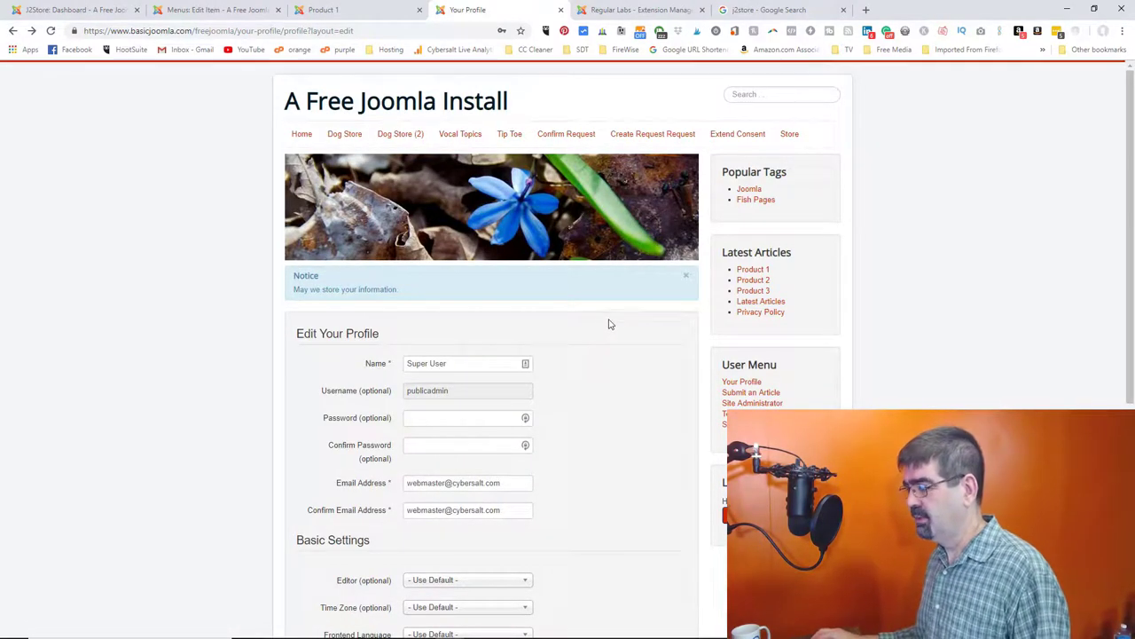
scroll(615, 328, down, 4)
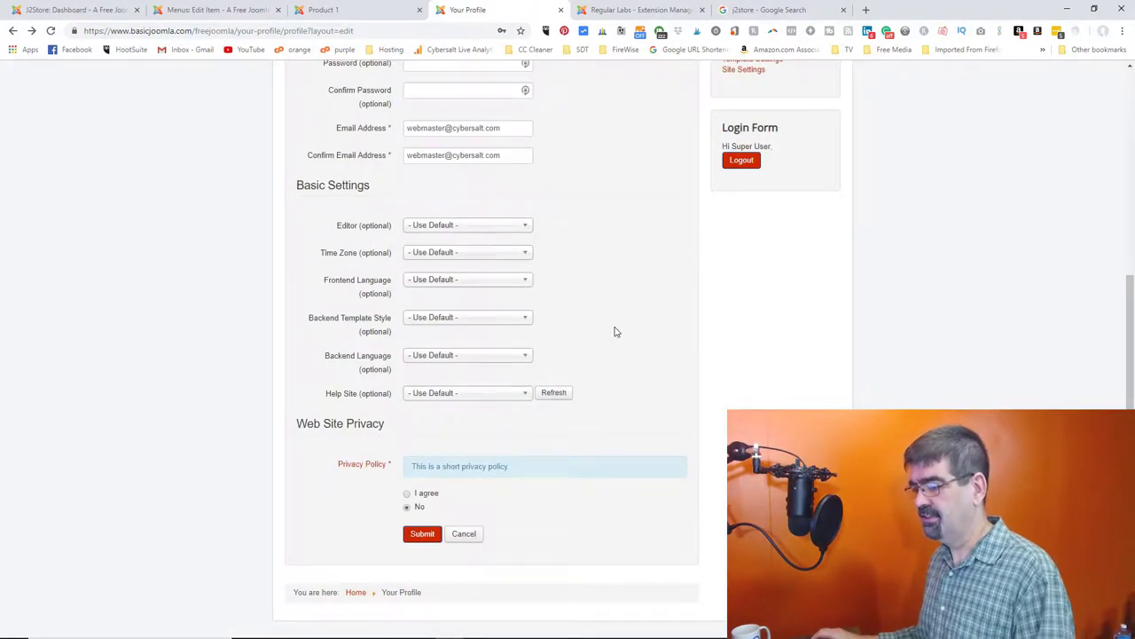
scroll(618, 323, up, 4)
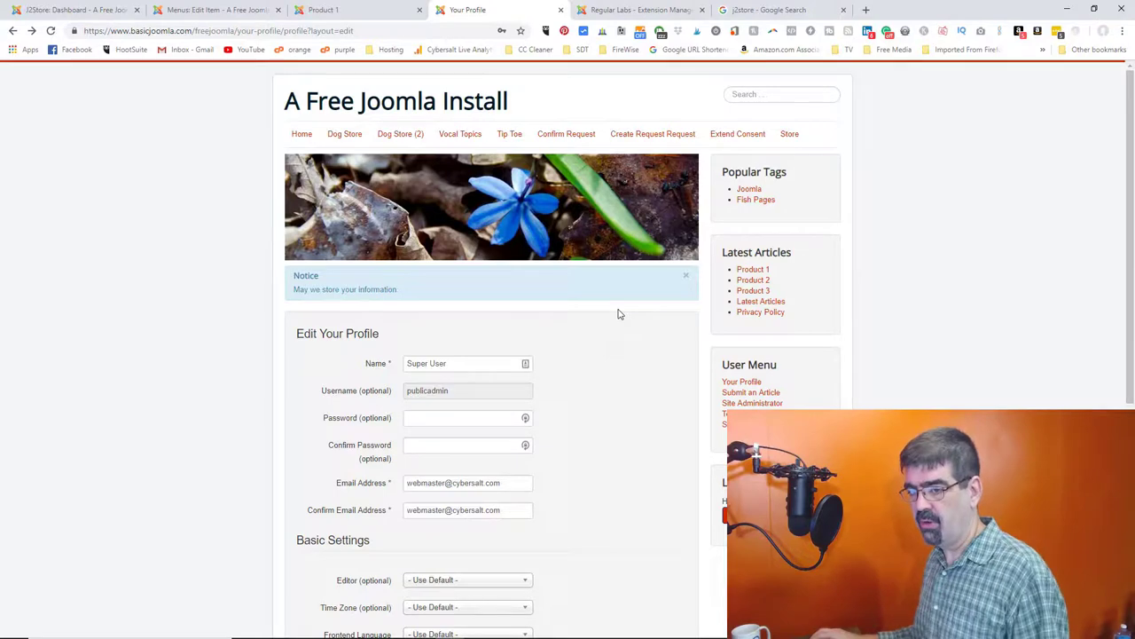
scroll(619, 314, down, 4)
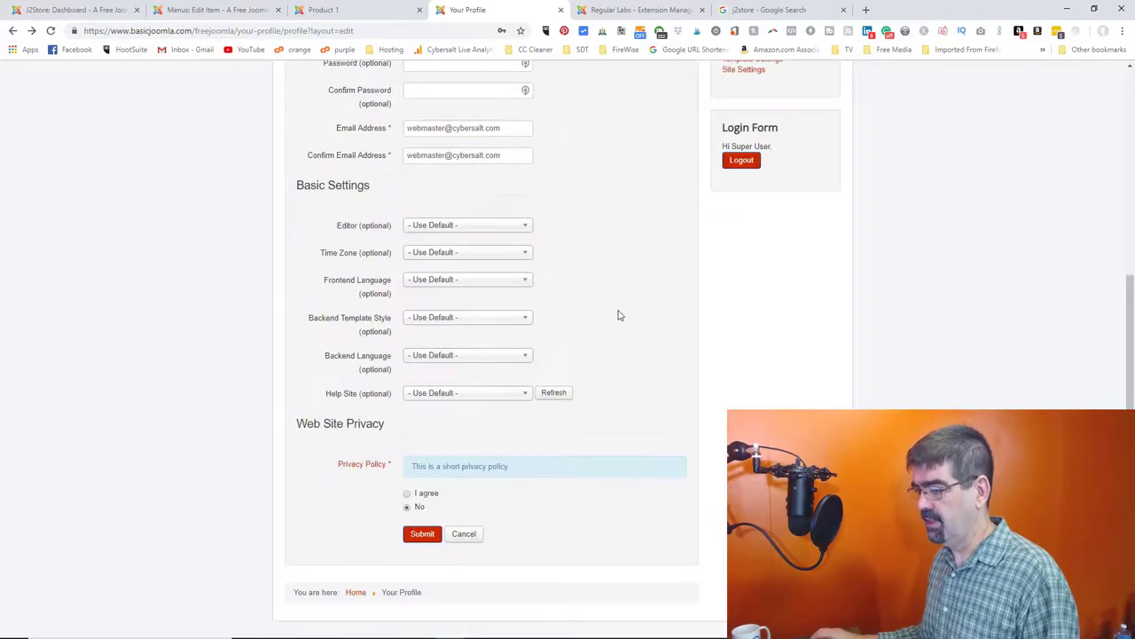
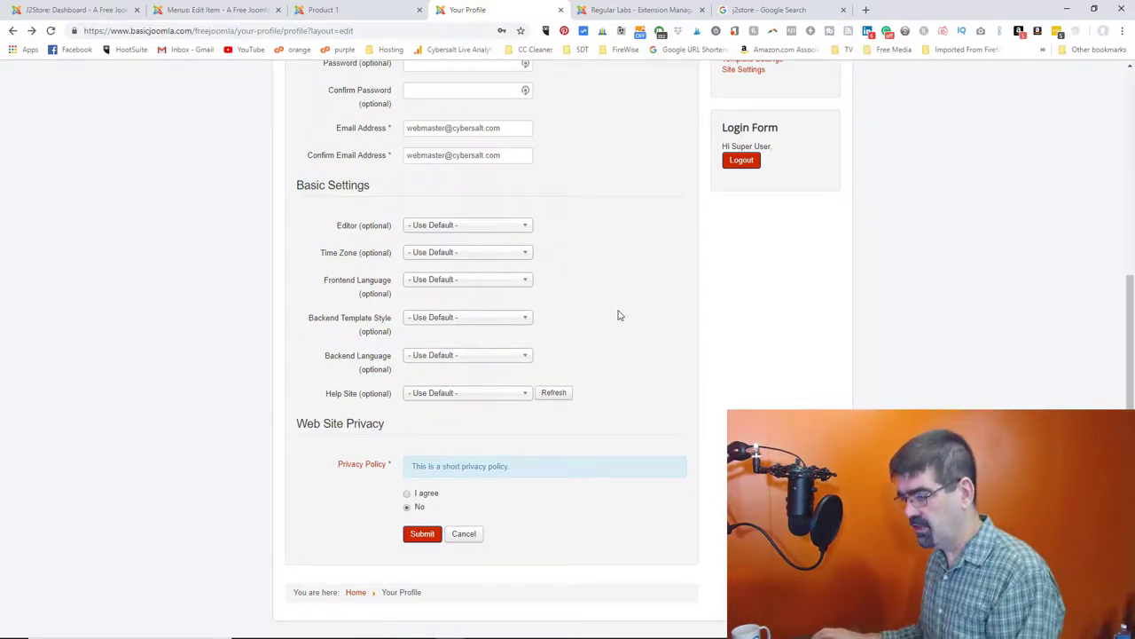
- Reload the frontend Your Profile edit form after glancing at the Product 1 page
key(F5)
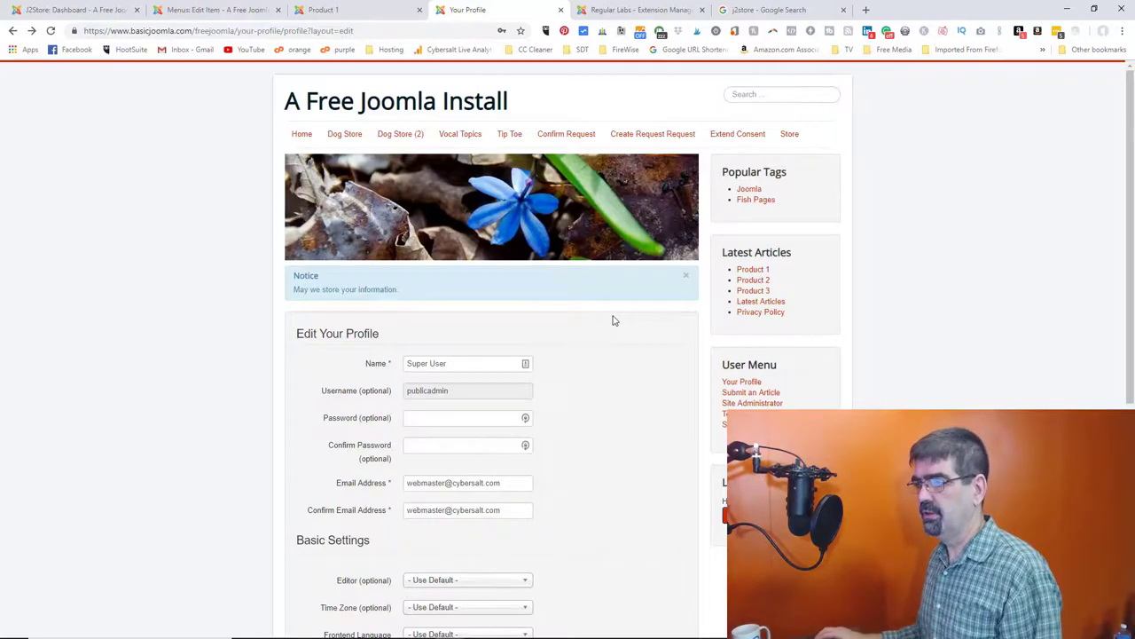
click(351, 12)
click(466, 11)
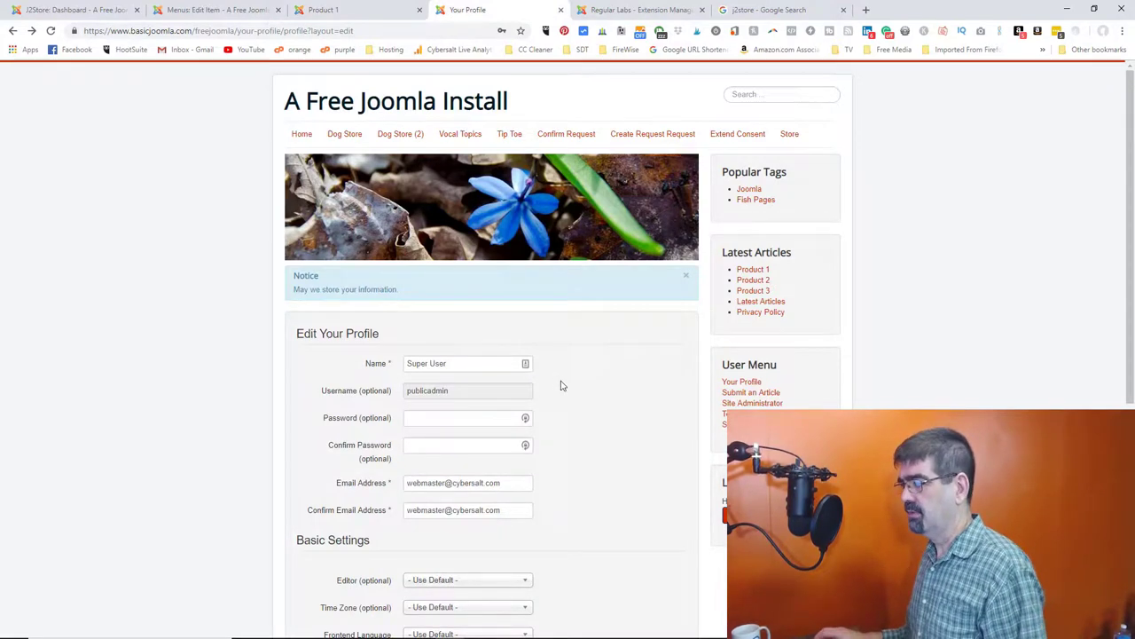
click(790, 134)
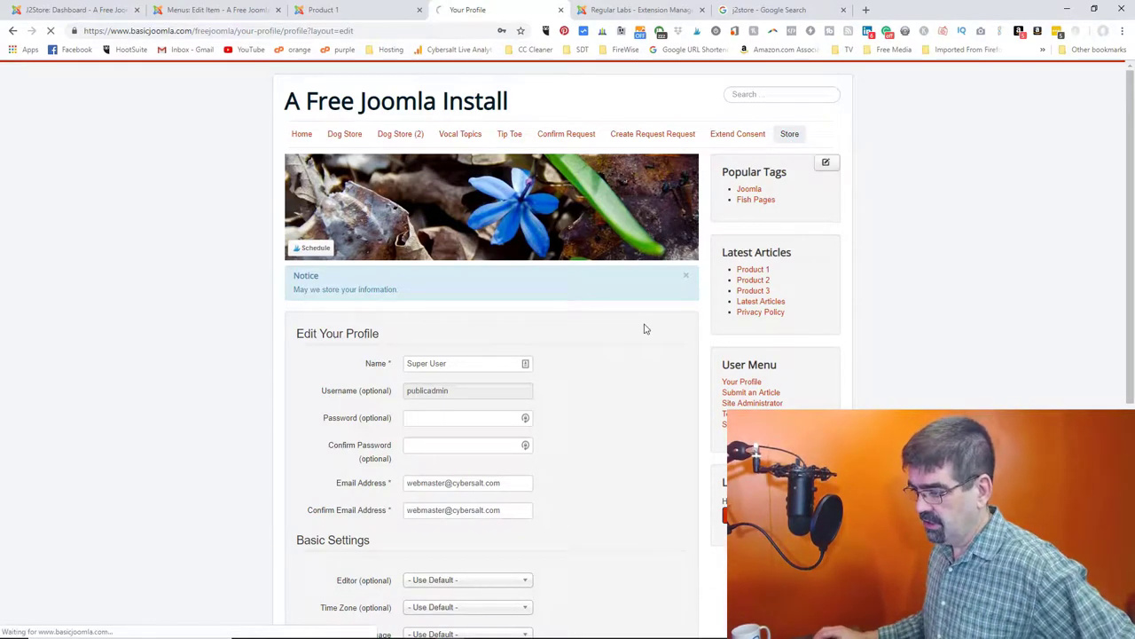
- Agree to the Privacy Policy and submit the profile, which returns a 403 Access Denied page
scroll(645, 329, down, 4)
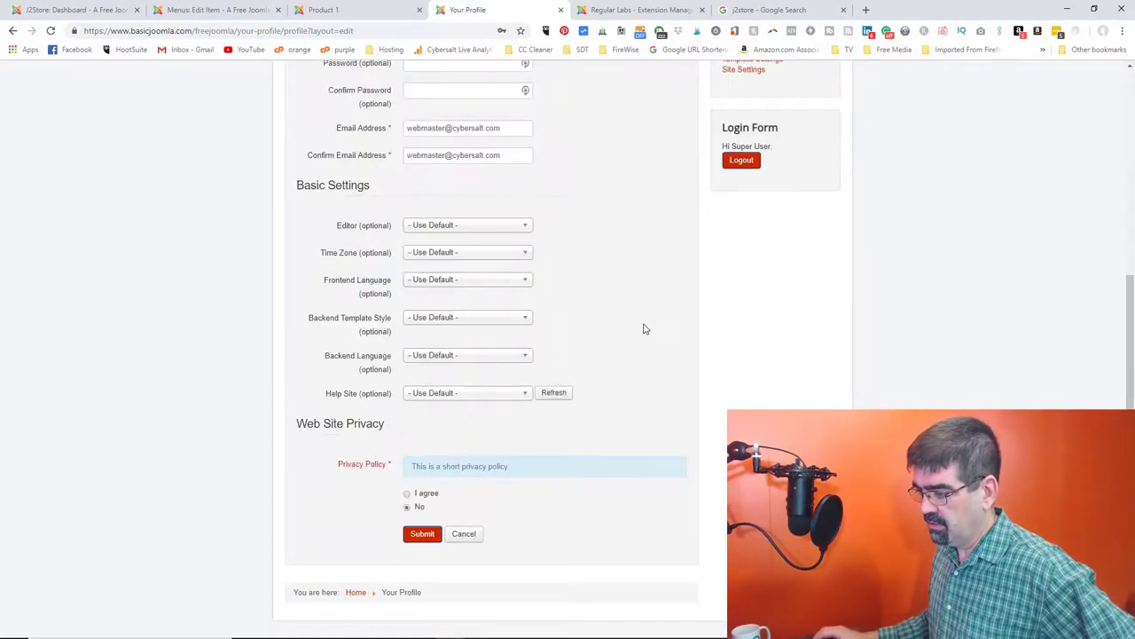
click(407, 495)
scroll(606, 461, up, 3)
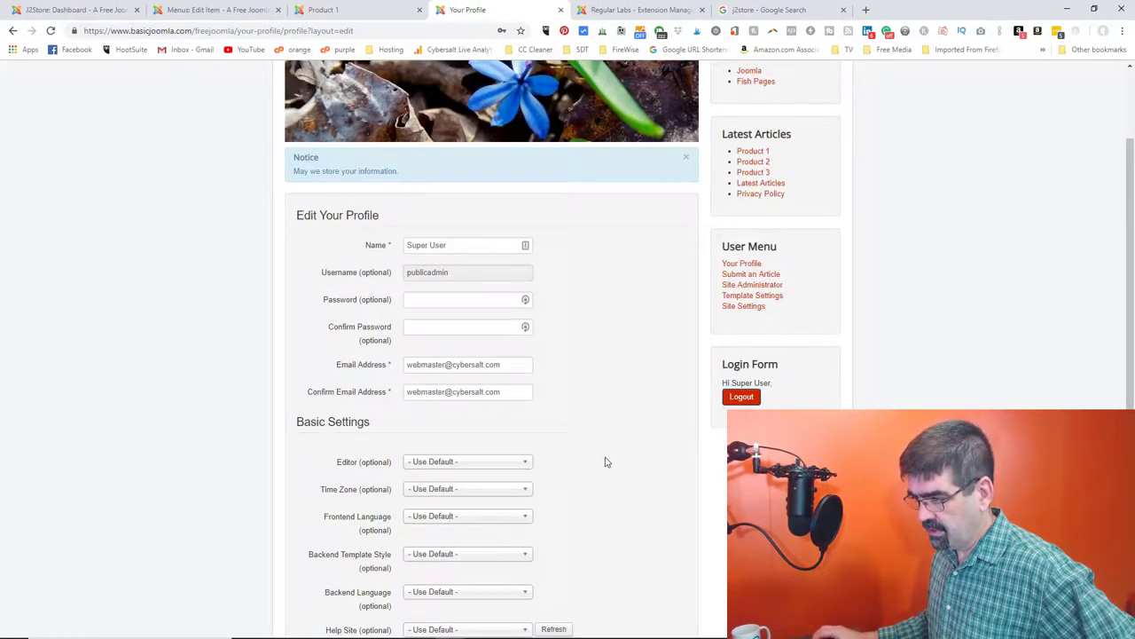
scroll(605, 461, down, 2)
scroll(606, 461, down, 2)
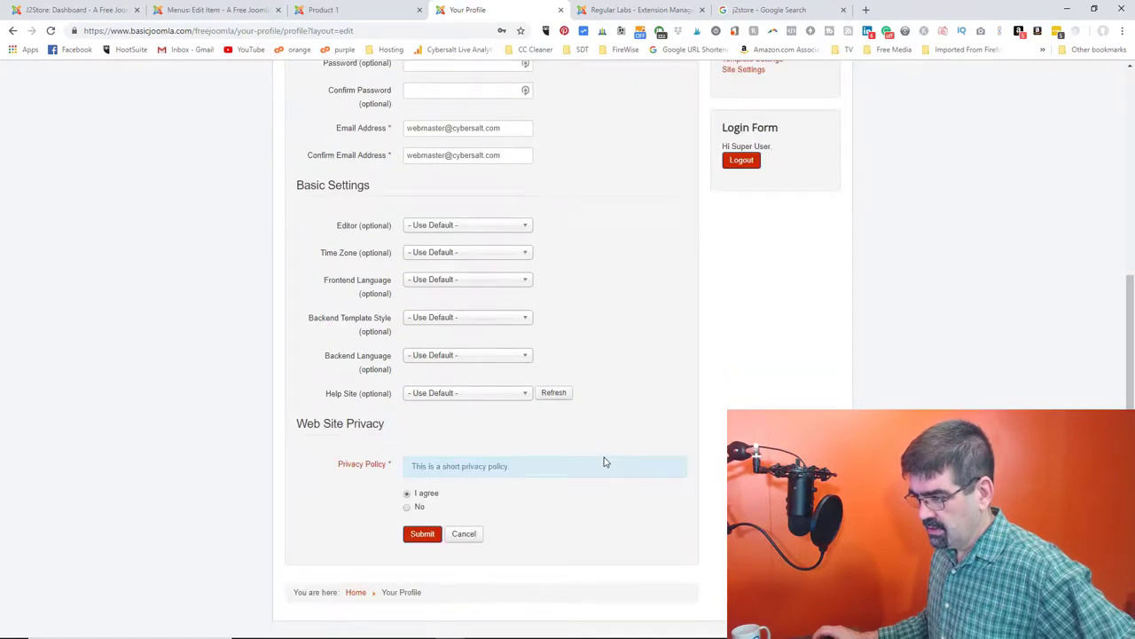
scroll(606, 461, down, 1)
click(422, 503)
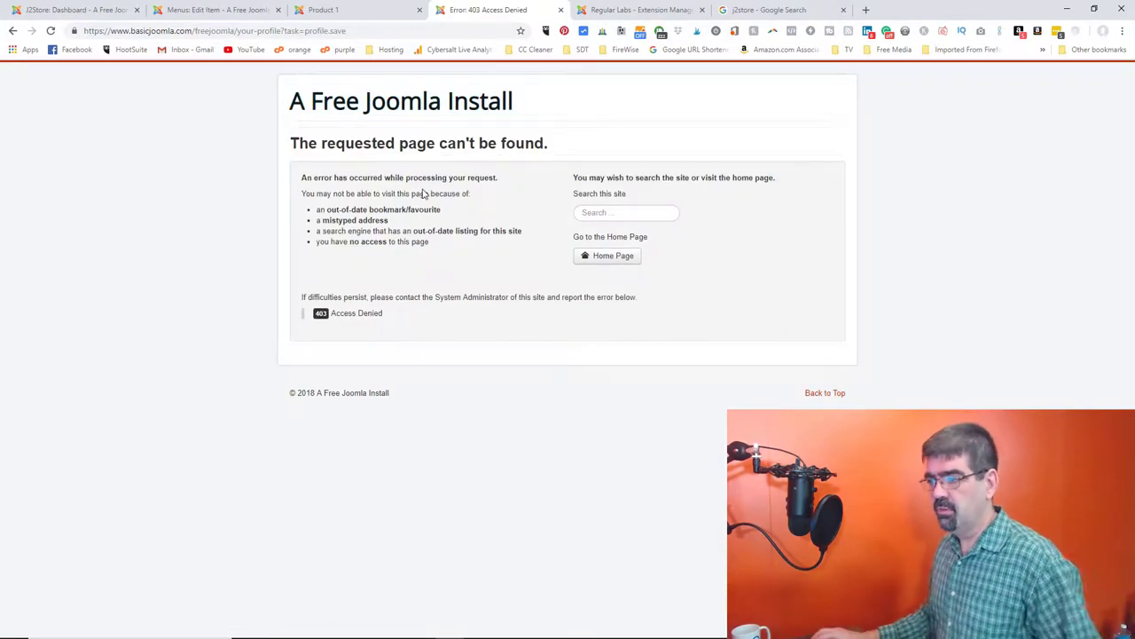
- Check the Product 1 page, Store menu item editor and Access Denied page, then return to the profile form
click(363, 13)
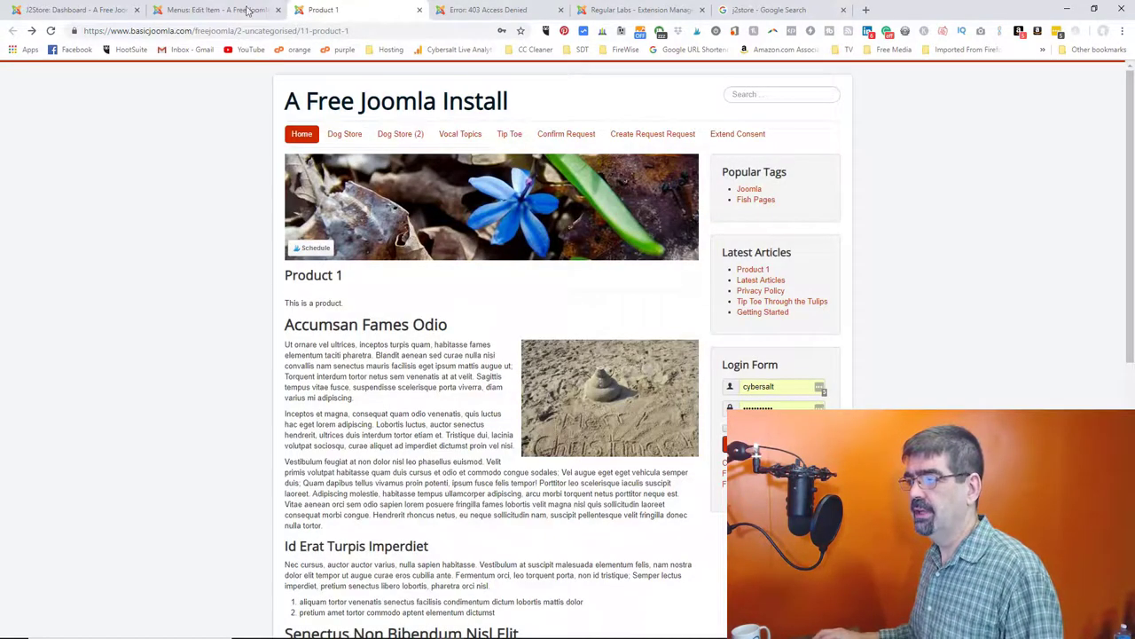
click(232, 13)
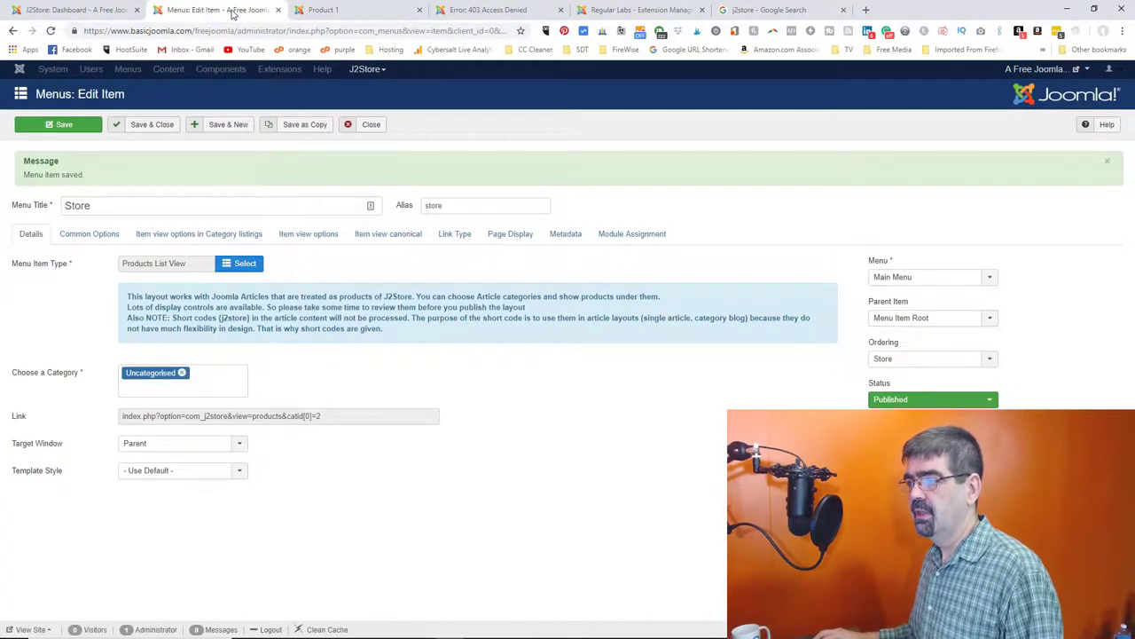
click(457, 12)
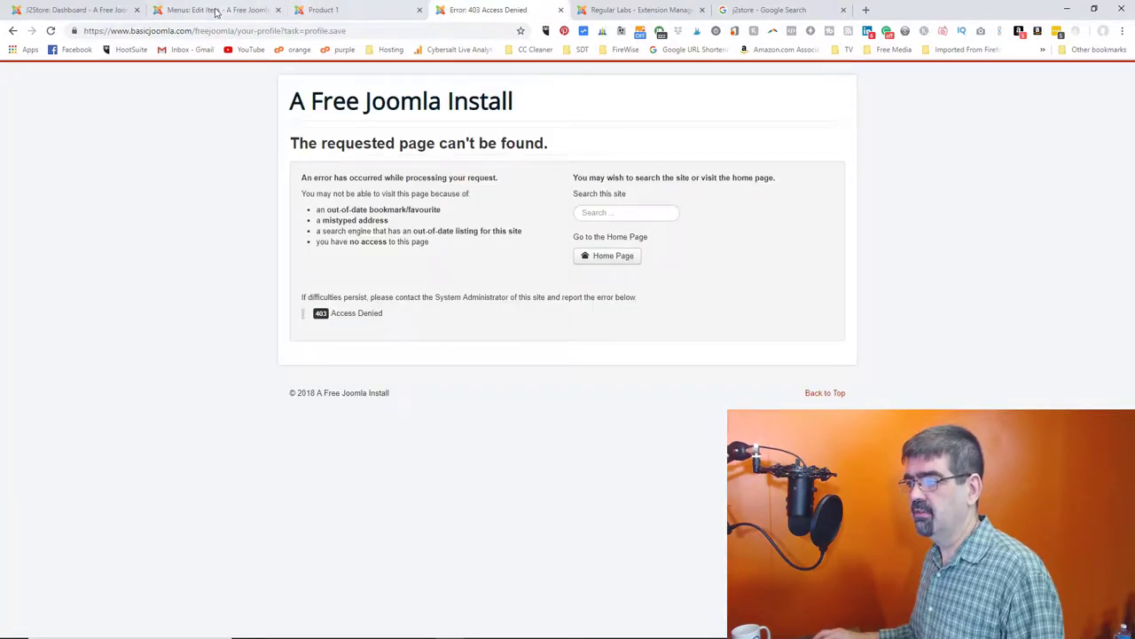
click(211, 12)
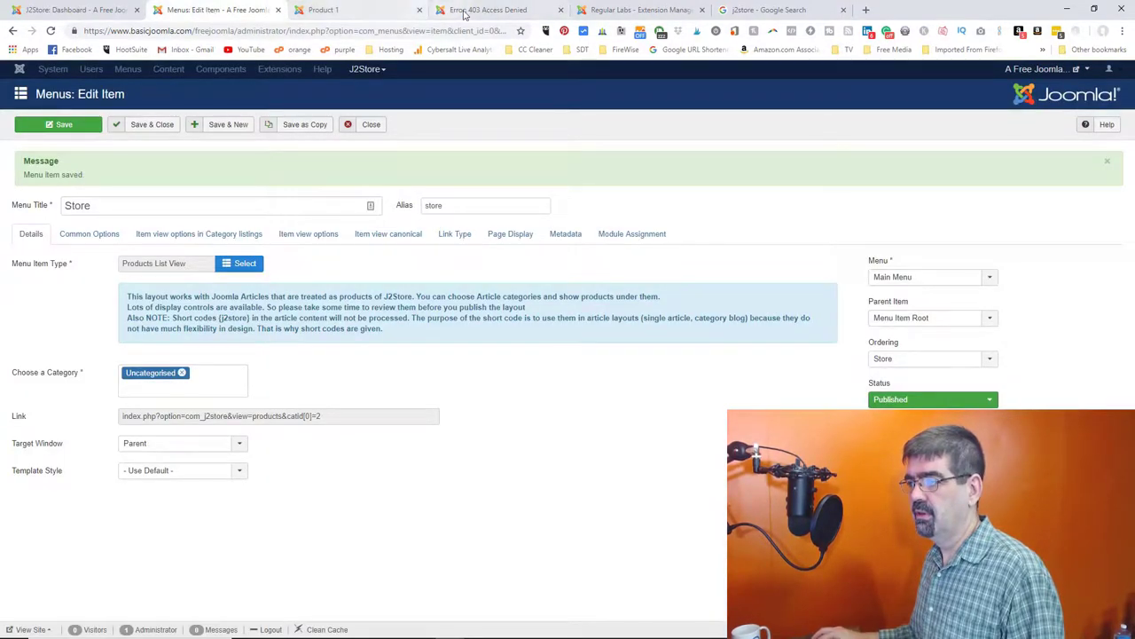
click(470, 10)
click(13, 31)
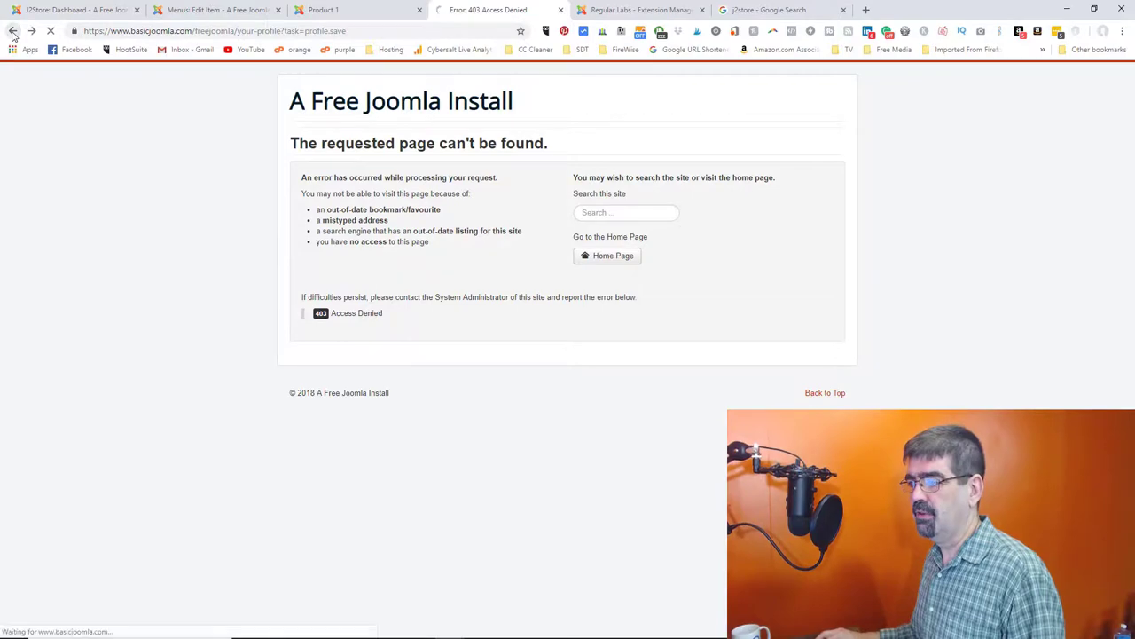
click(370, 12)
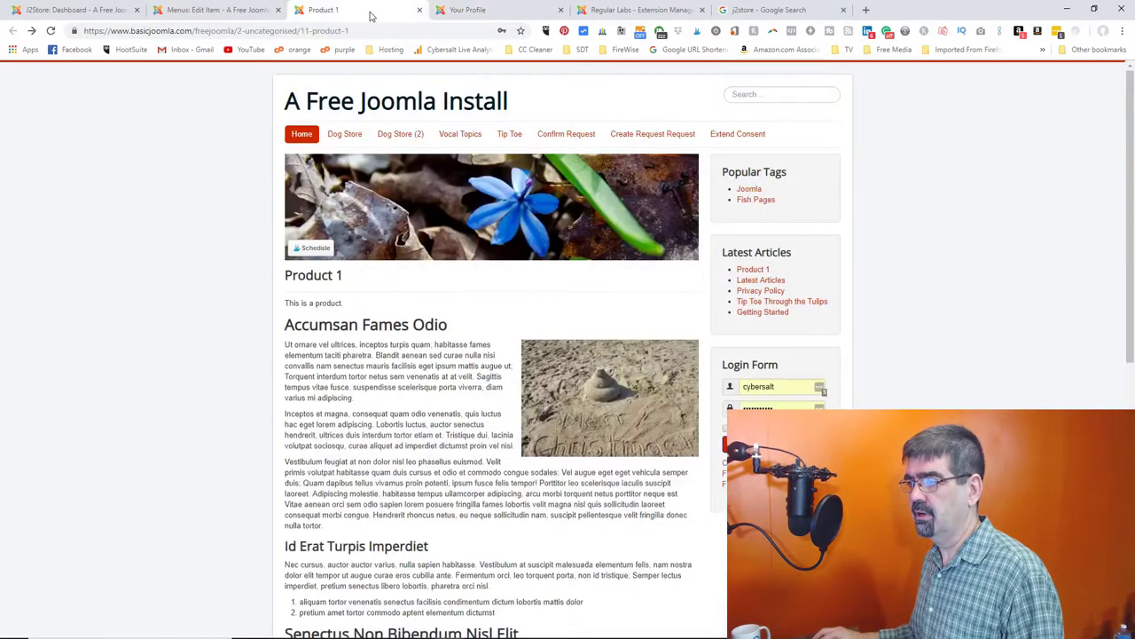
- From the administrator's Components menu, open Admin Tools and its Web Application Firewall section
click(624, 9)
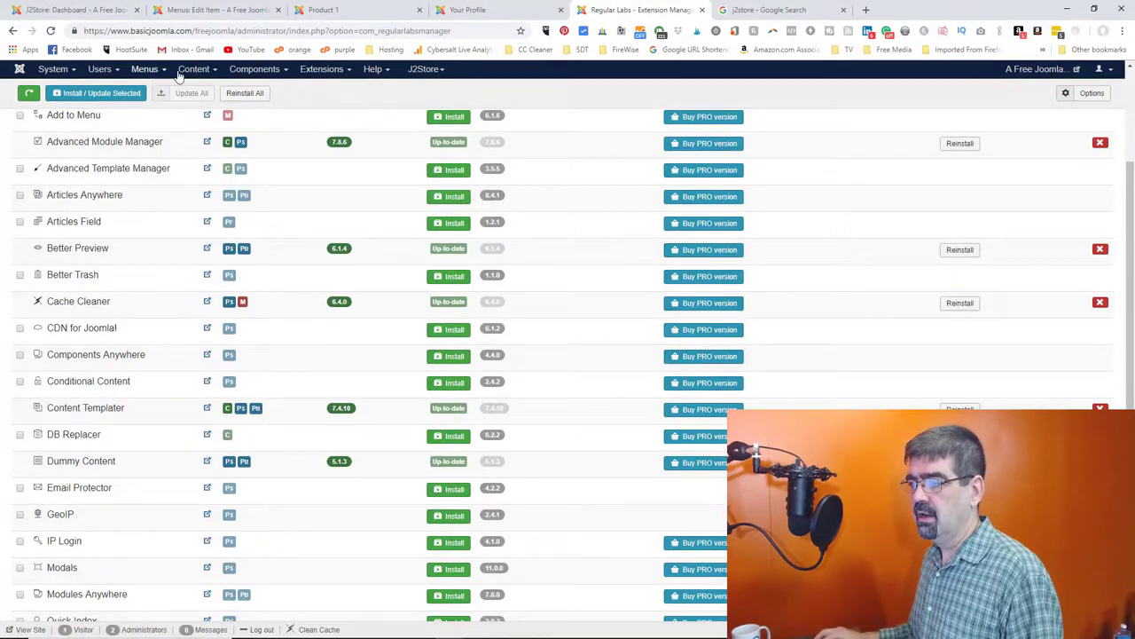
click(257, 71)
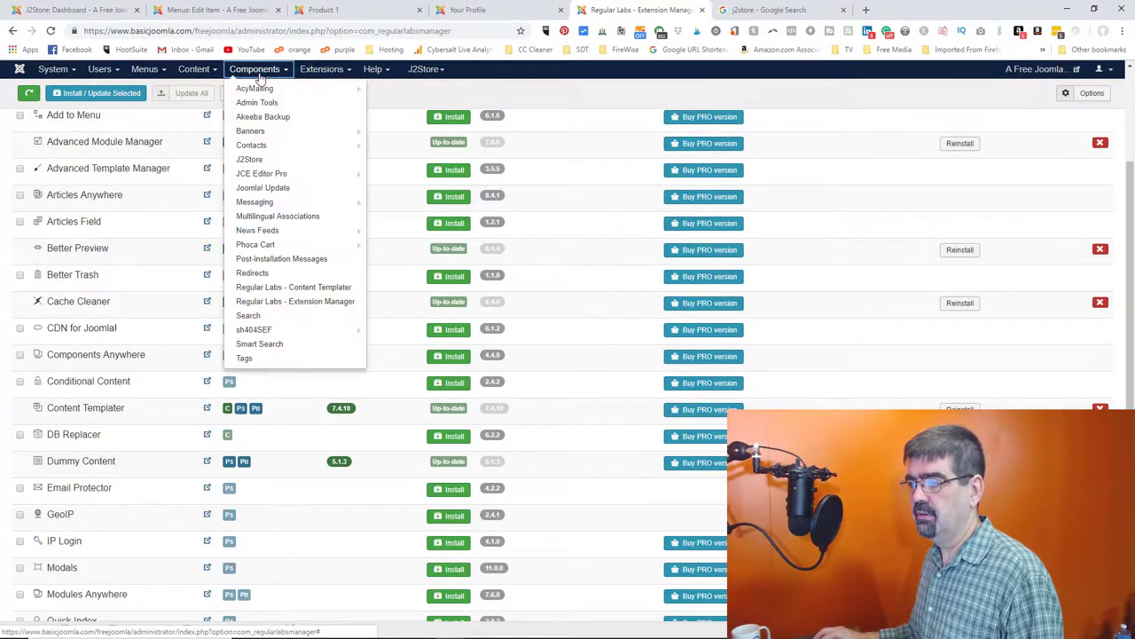
click(257, 102)
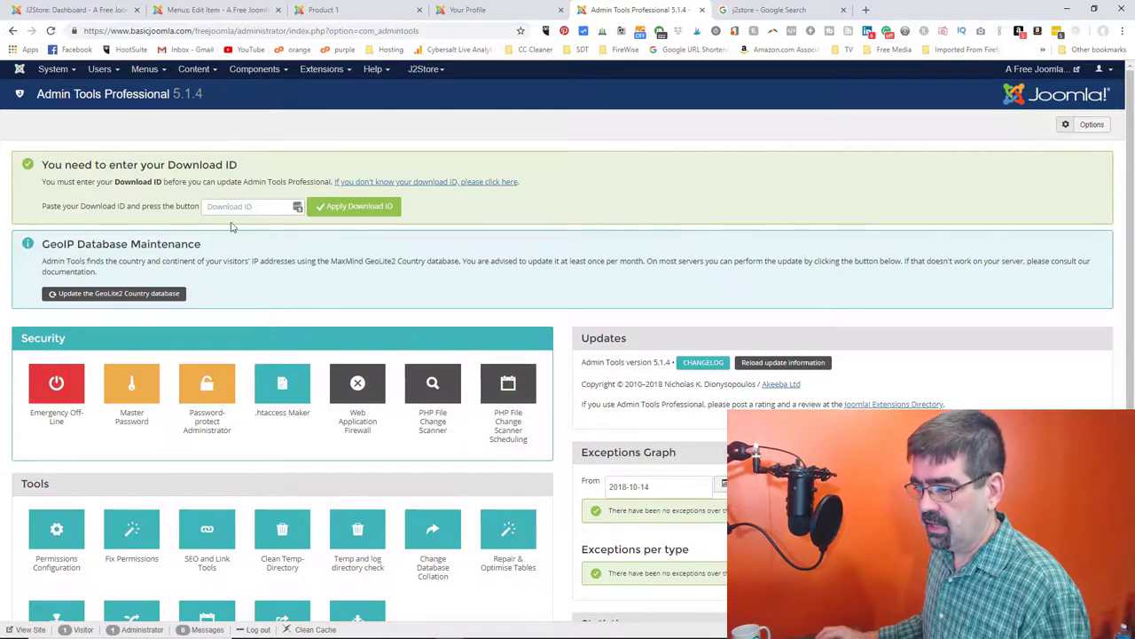
click(353, 406)
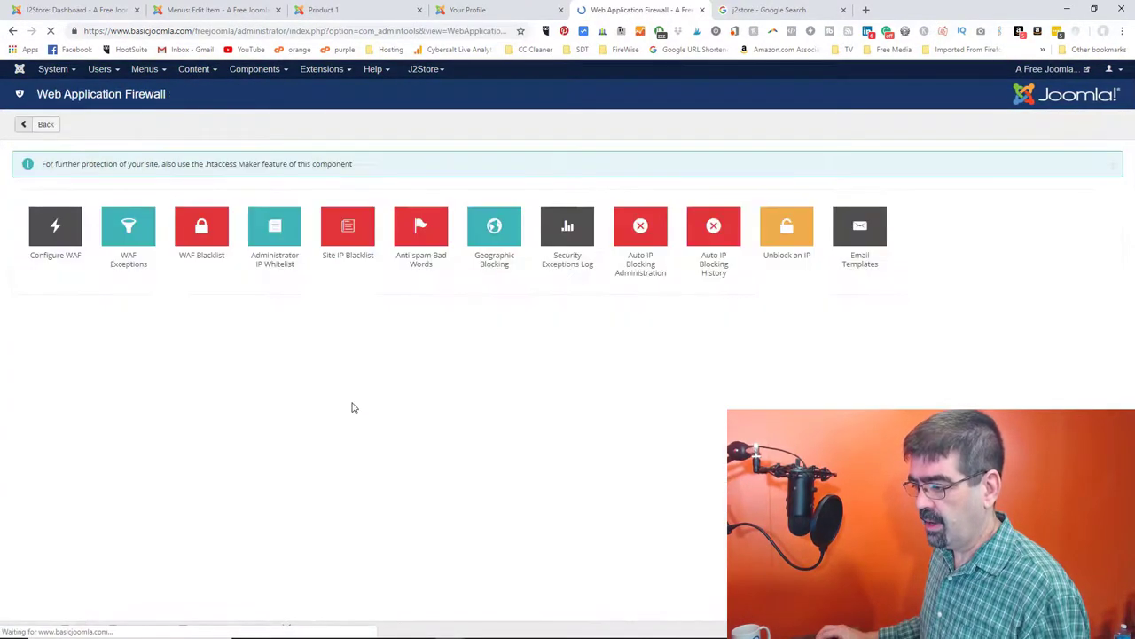
- Under WAF Hardening Options, set 'Disable creating / editing backend users from the frontend' to No and save
click(60, 234)
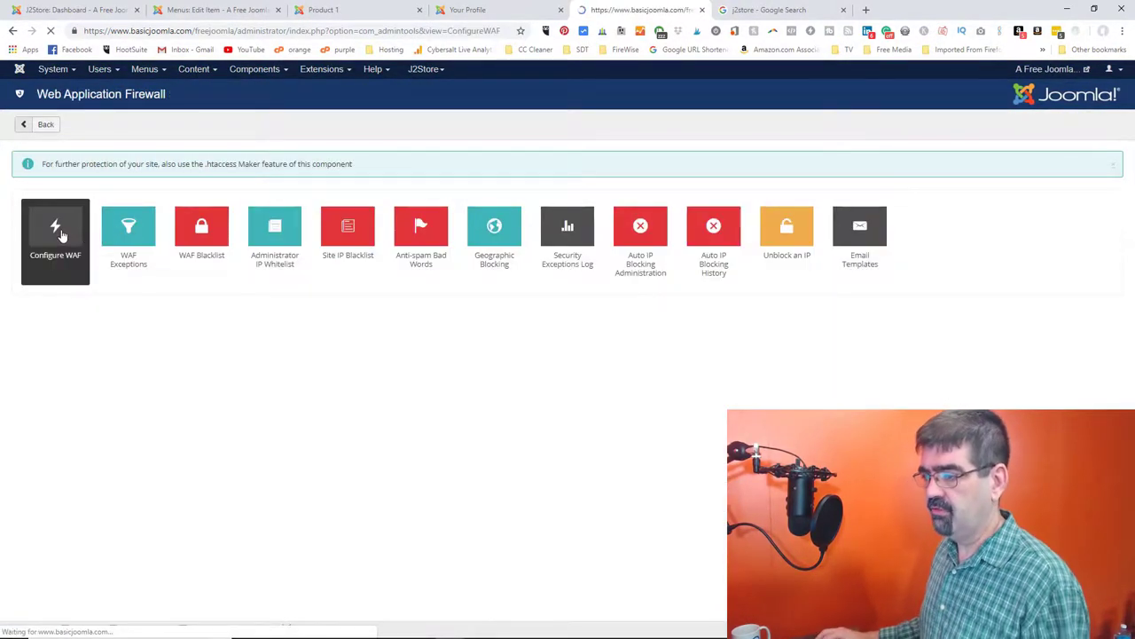
click(322, 161)
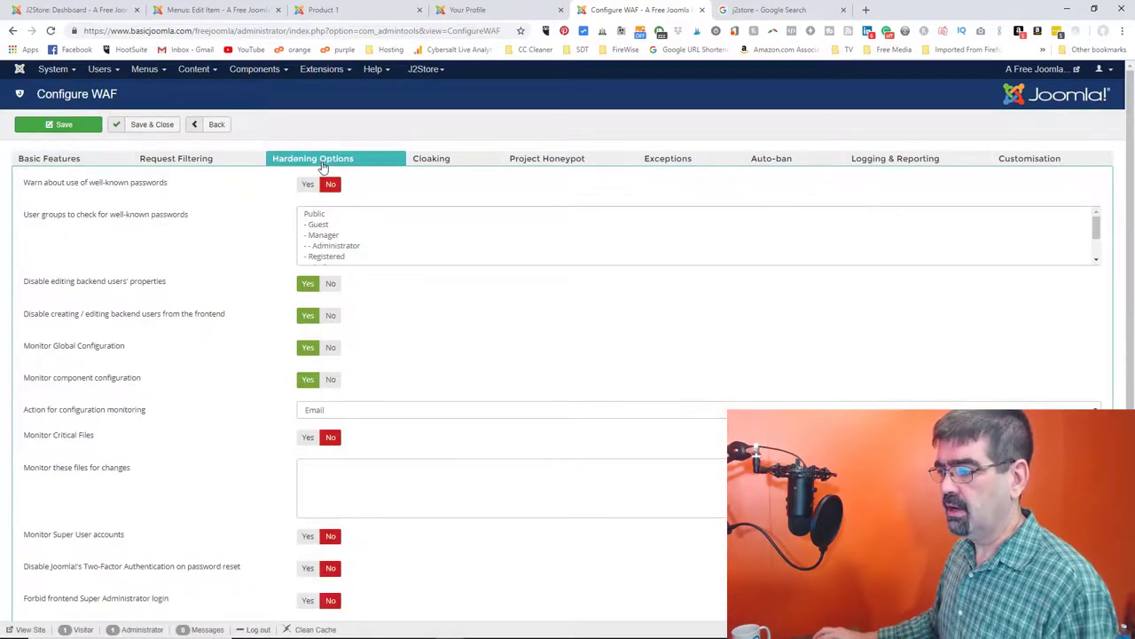
mouse_move(159, 286)
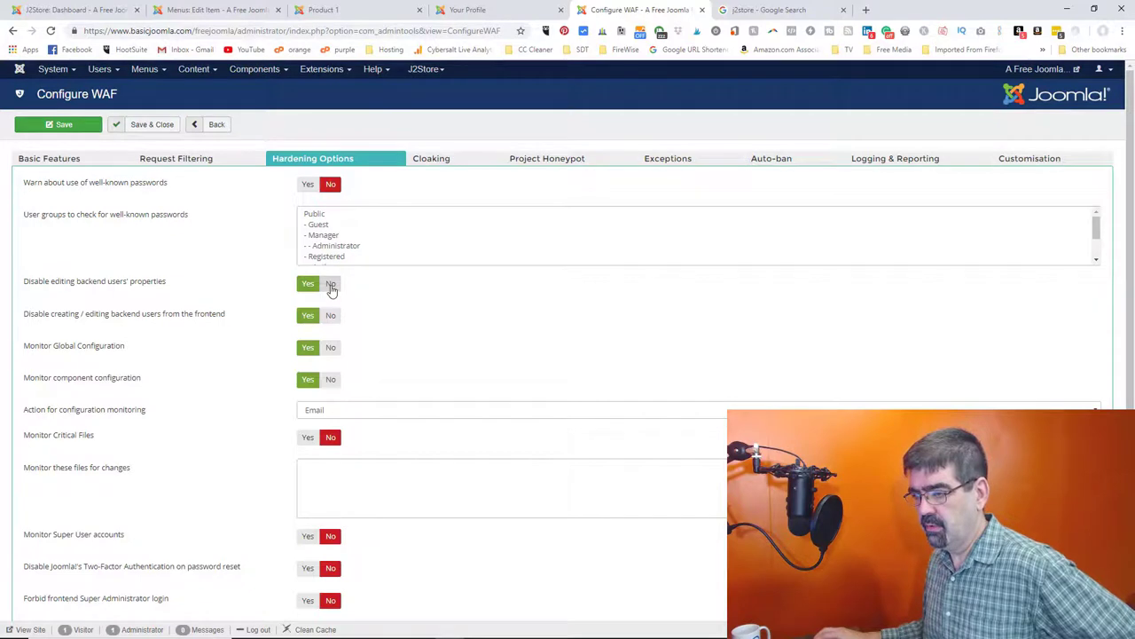
mouse_move(64, 322)
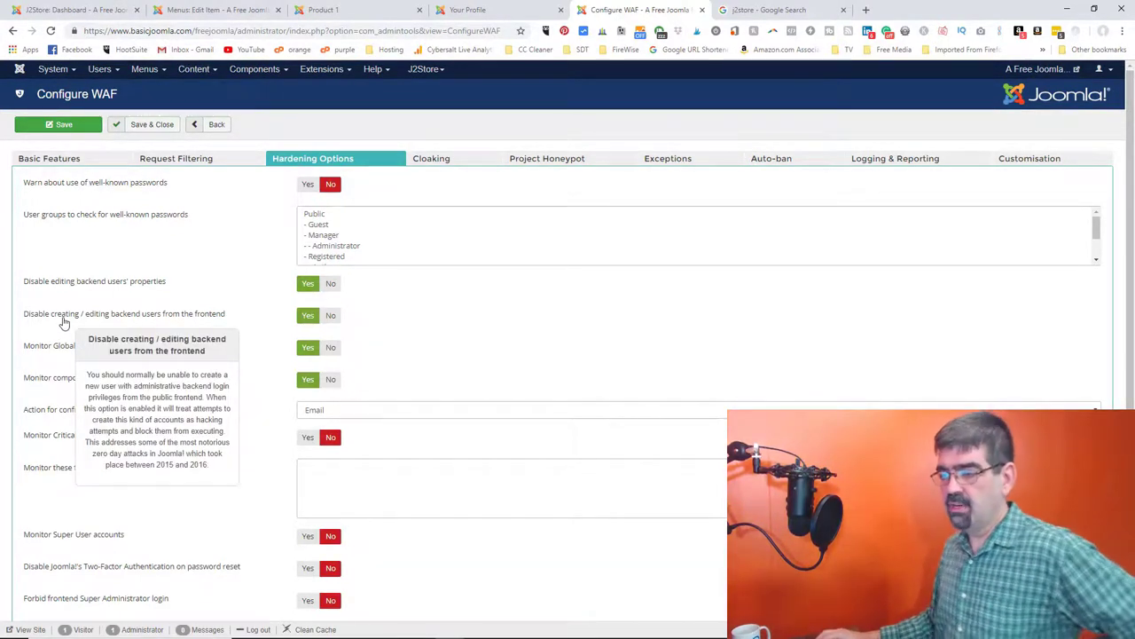
click(330, 317)
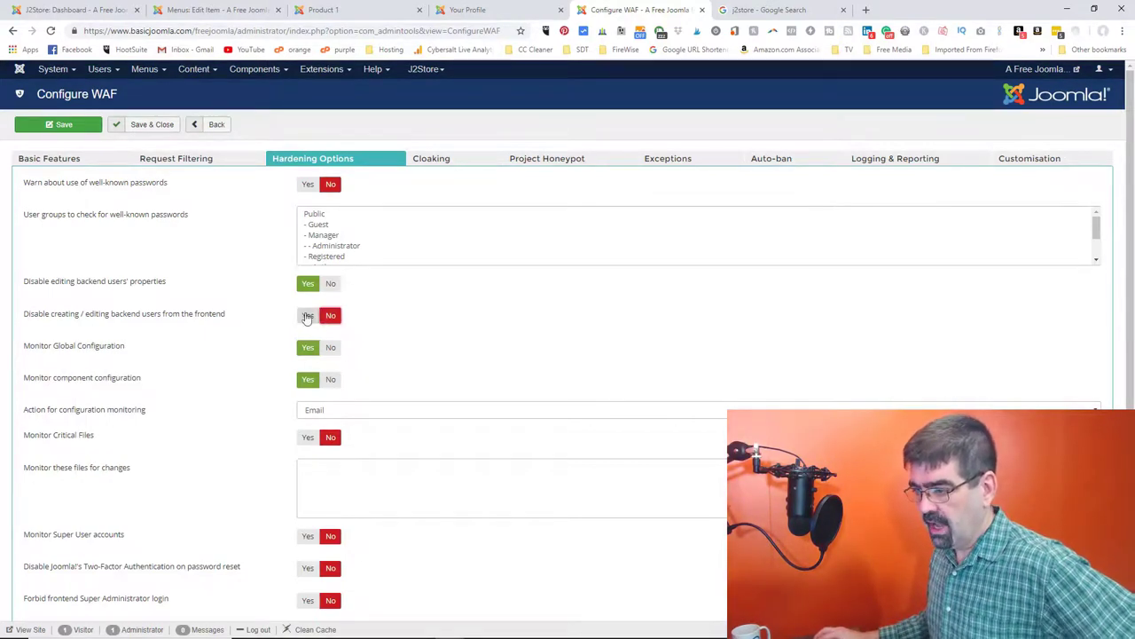
click(64, 127)
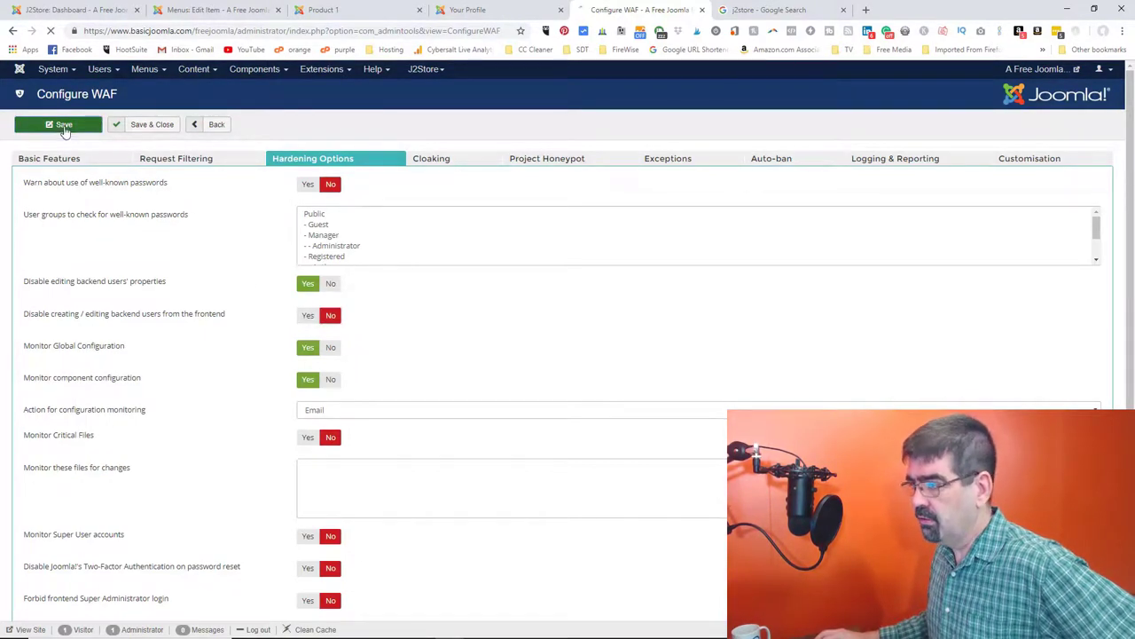
click(492, 11)
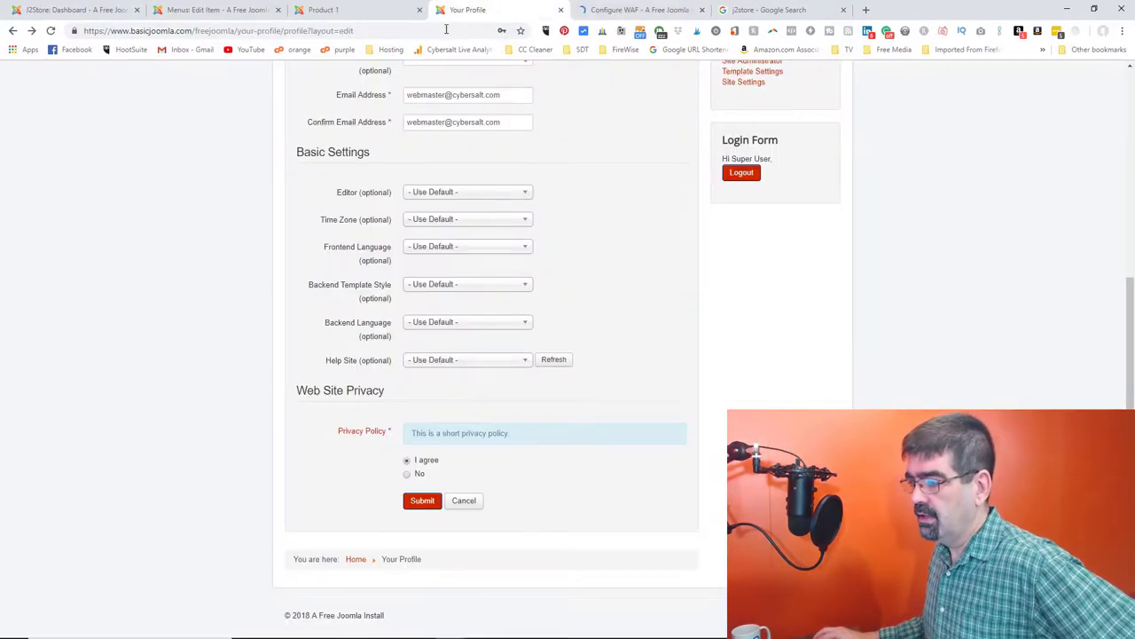
- Resubmit the profile to get 'Profile saved', then open the Store page listing Products 1–3
click(422, 502)
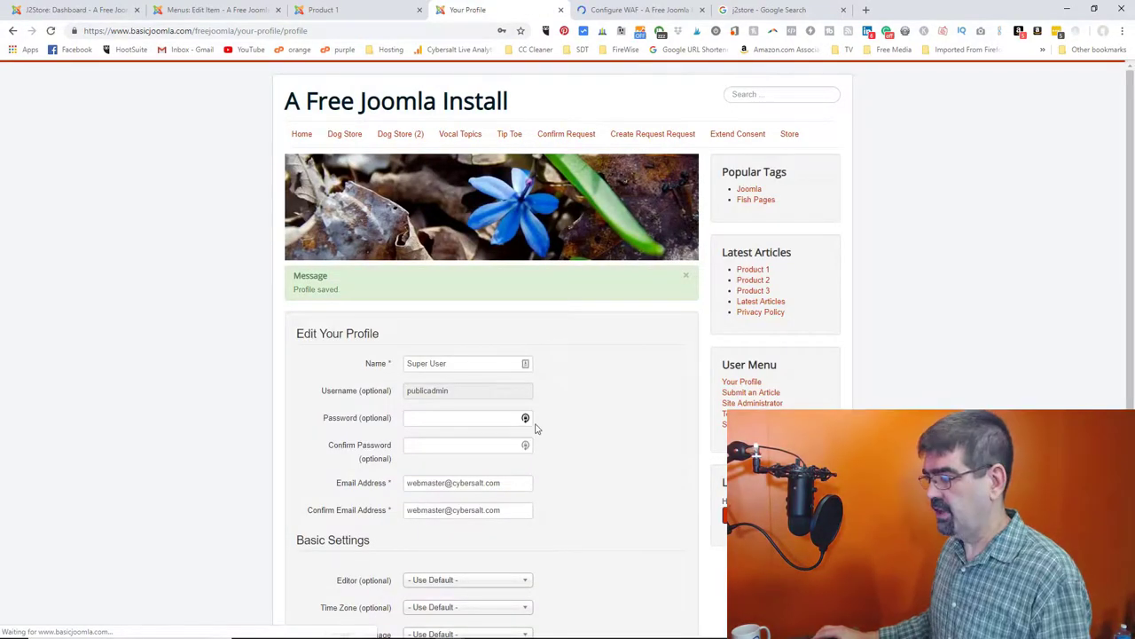
scroll(545, 414, down, 3)
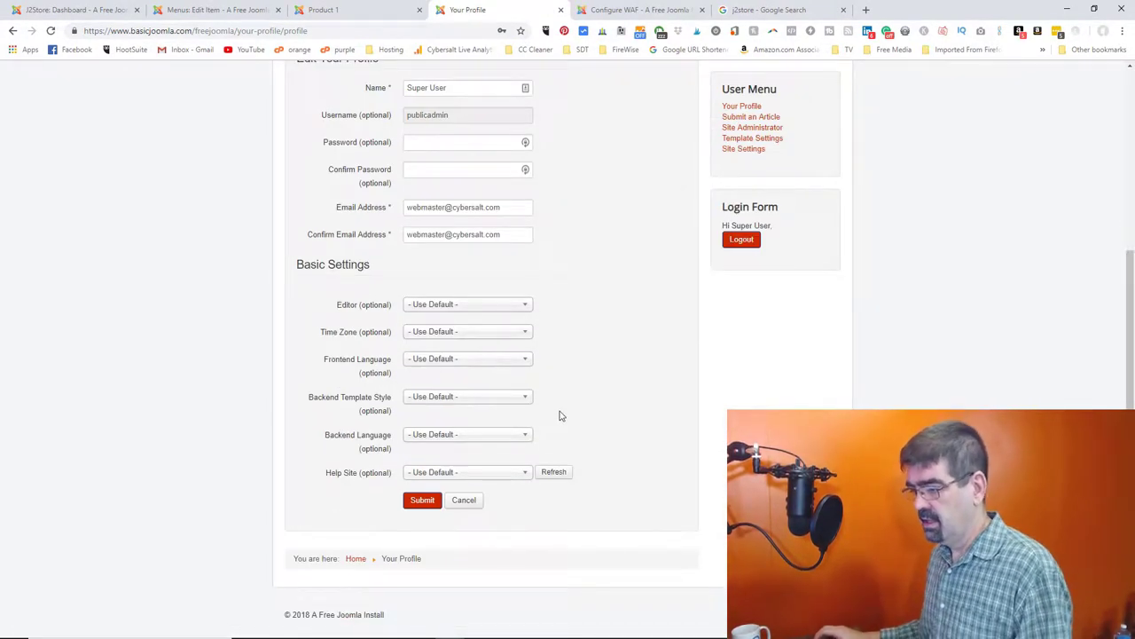
scroll(565, 413, up, 3)
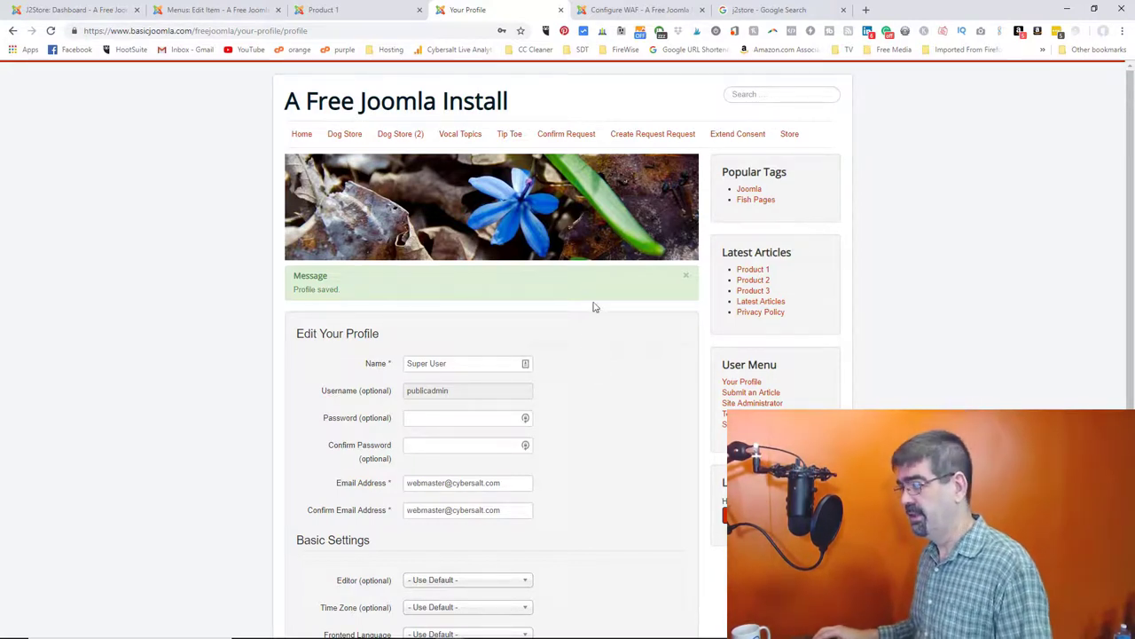
click(789, 138)
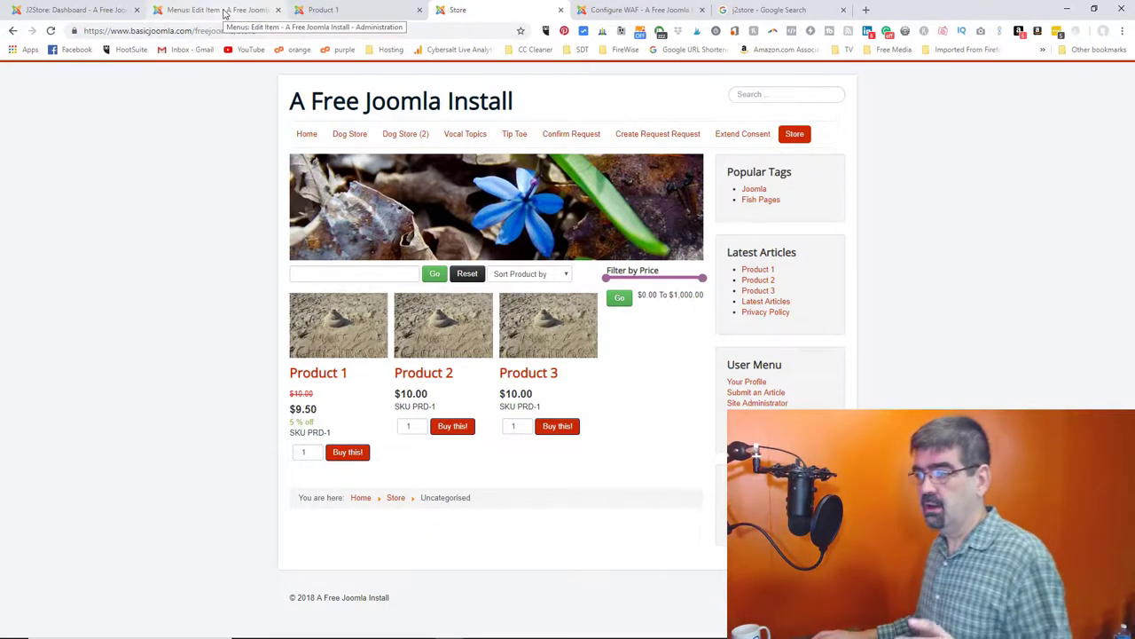
- Close the Store menu item editor and go to the Content > Articles list
click(224, 12)
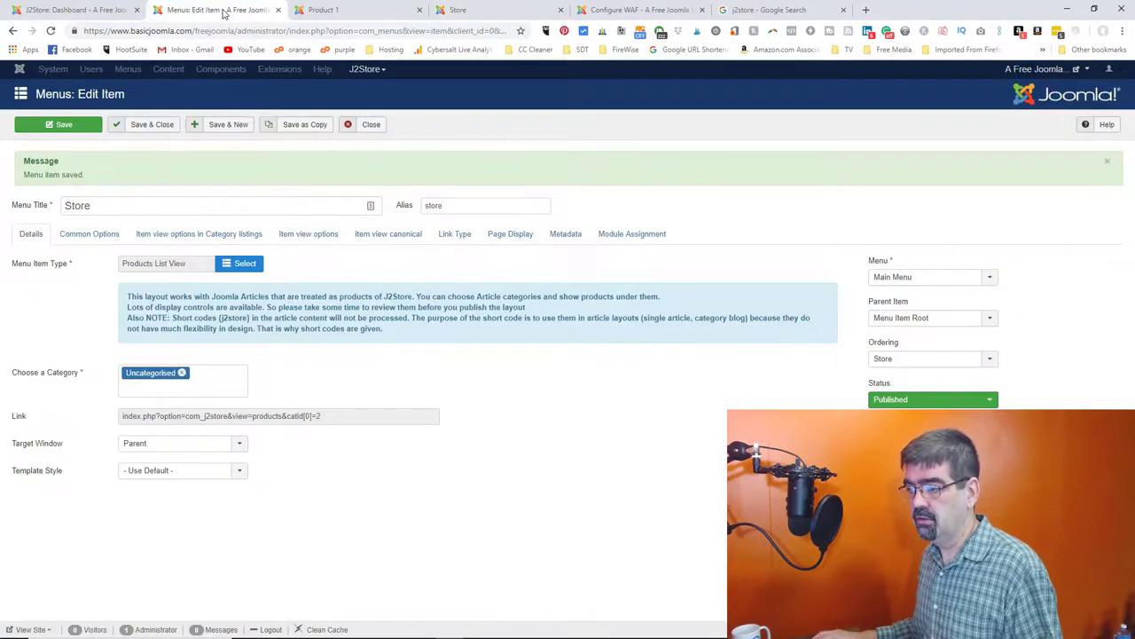
click(368, 126)
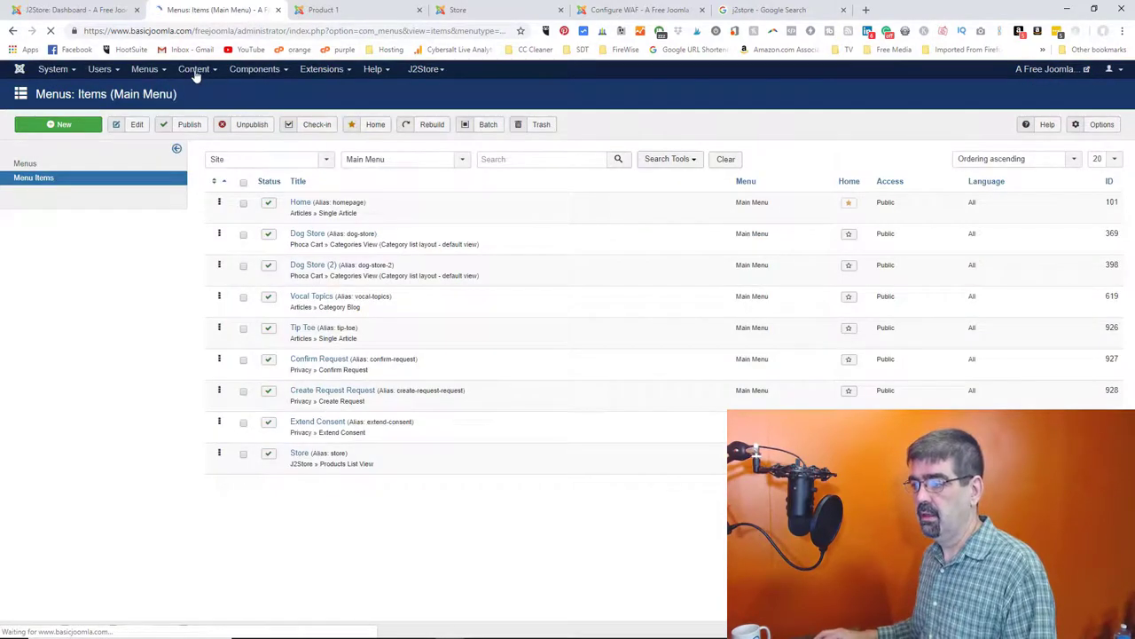
click(195, 70)
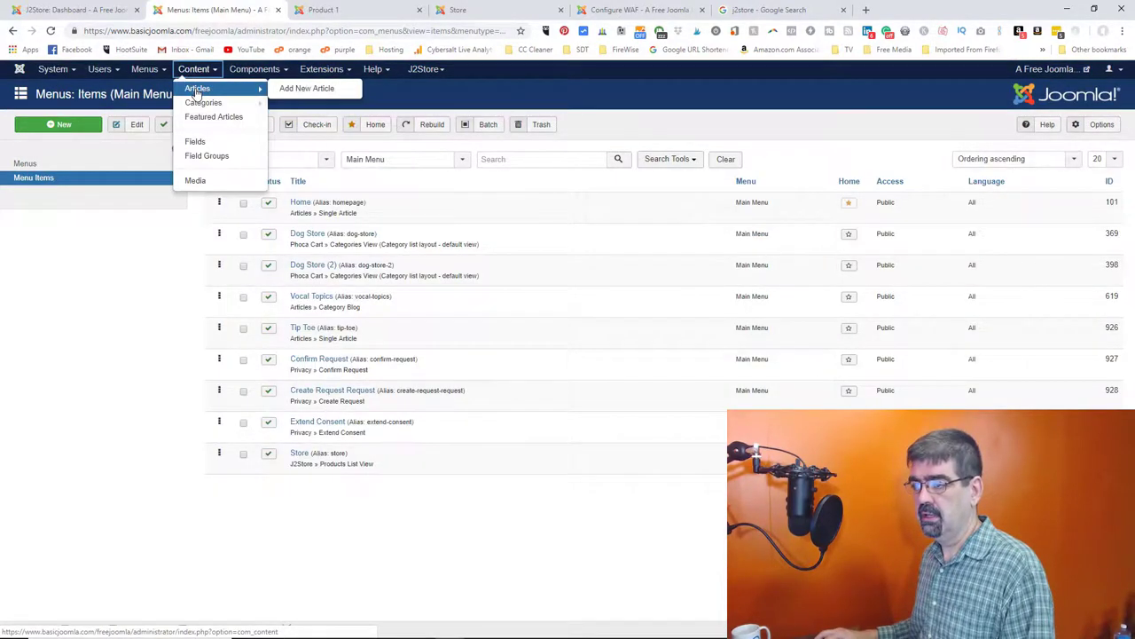
click(195, 85)
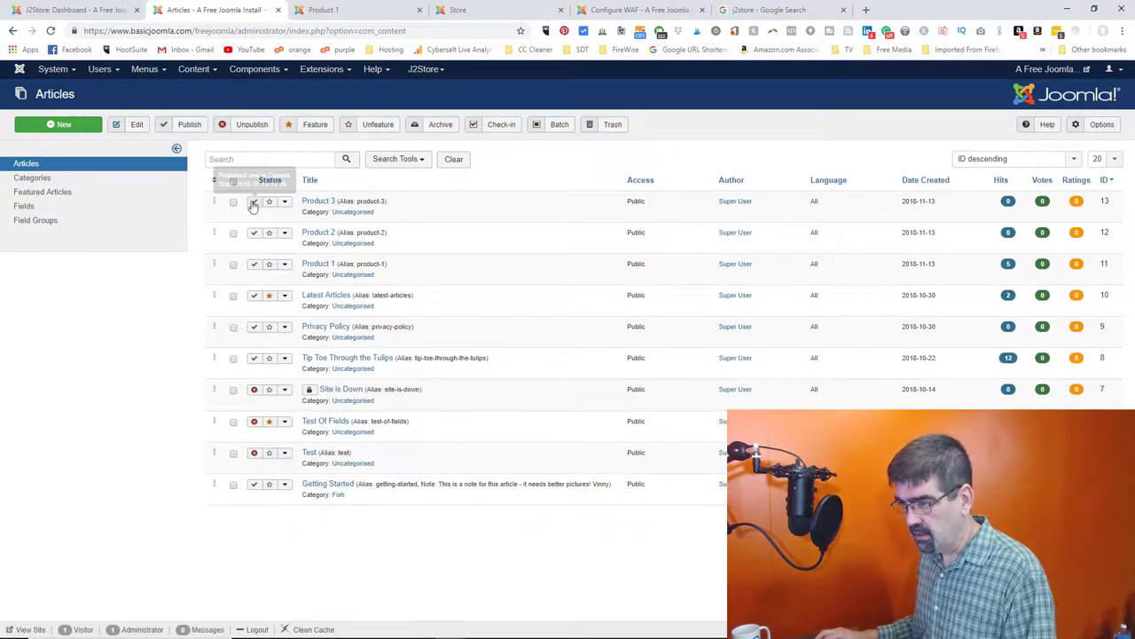
- Open Product 1's advanced pricing ($9.50 public, $9.00 for Registered buying 4+) and compare with the storefront
click(316, 267)
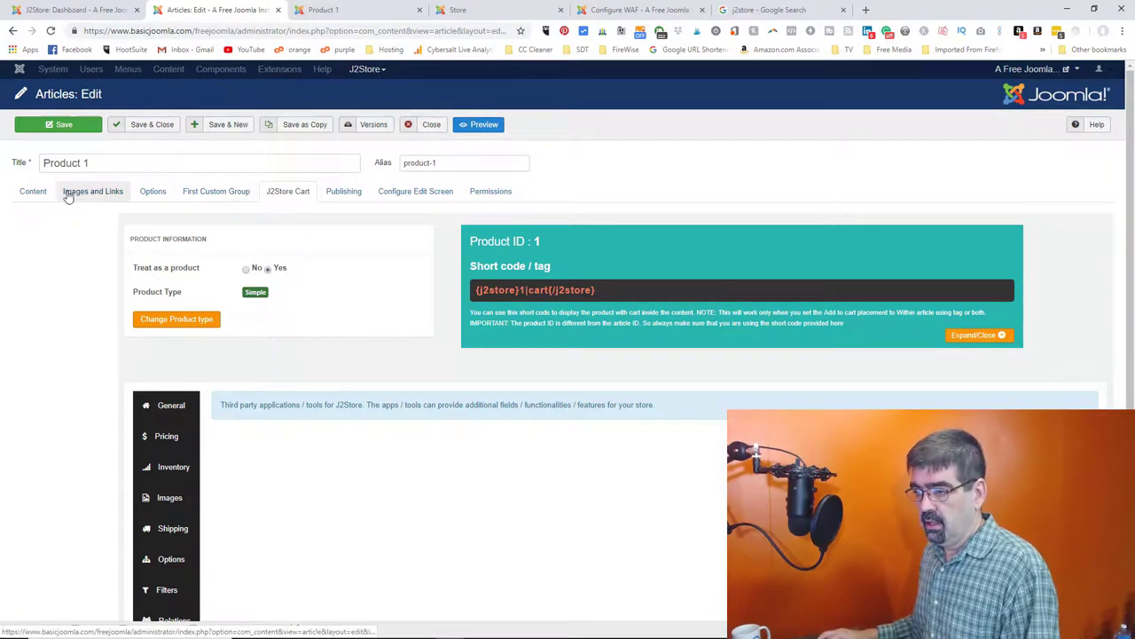
click(168, 435)
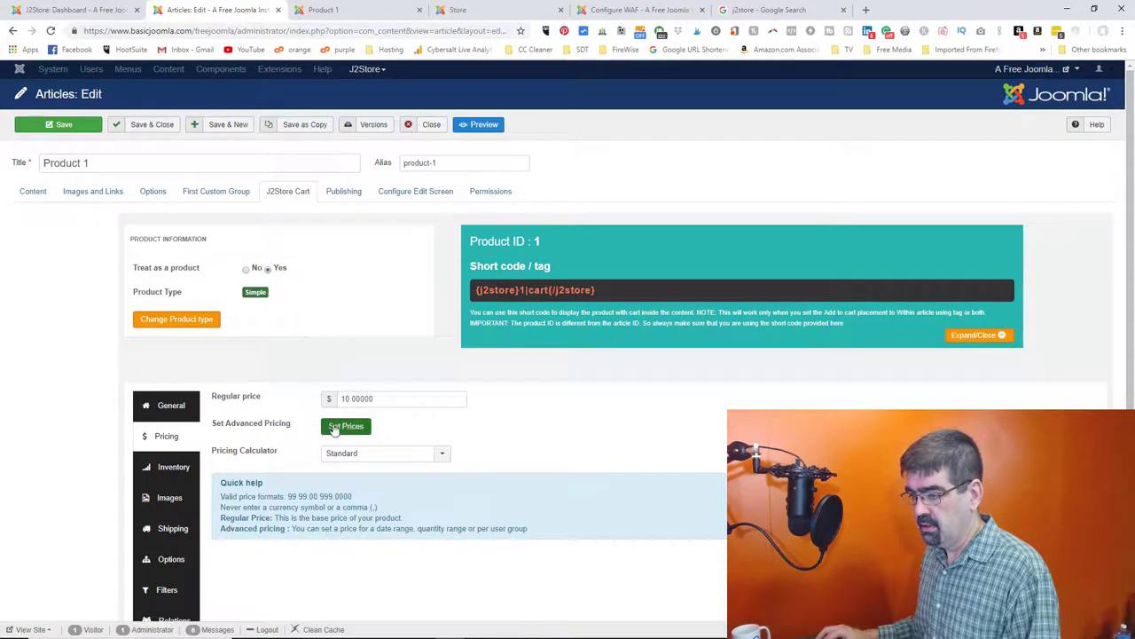
click(345, 427)
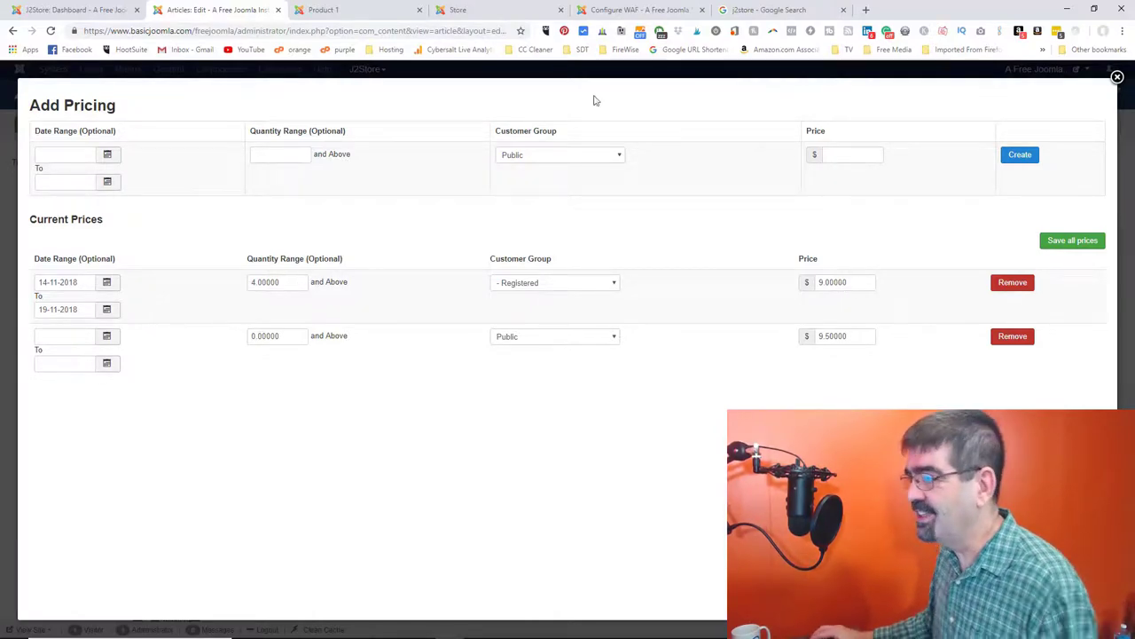
click(466, 13)
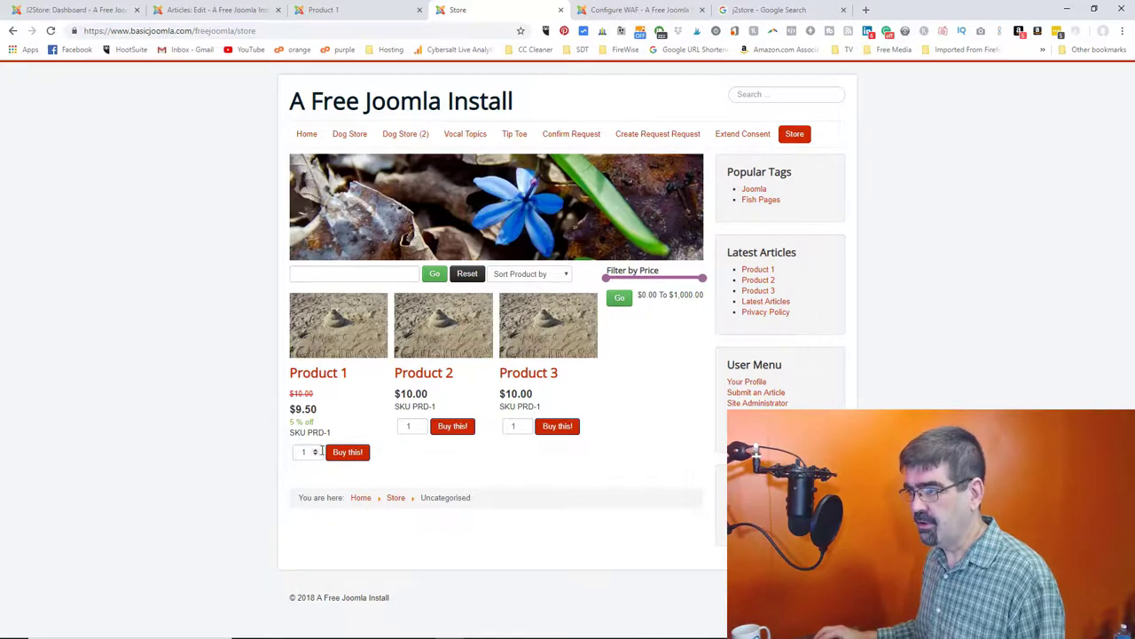
- View the Super User account from Users > Manage, then return to the storefront showing Product 1 at $9.50
click(236, 13)
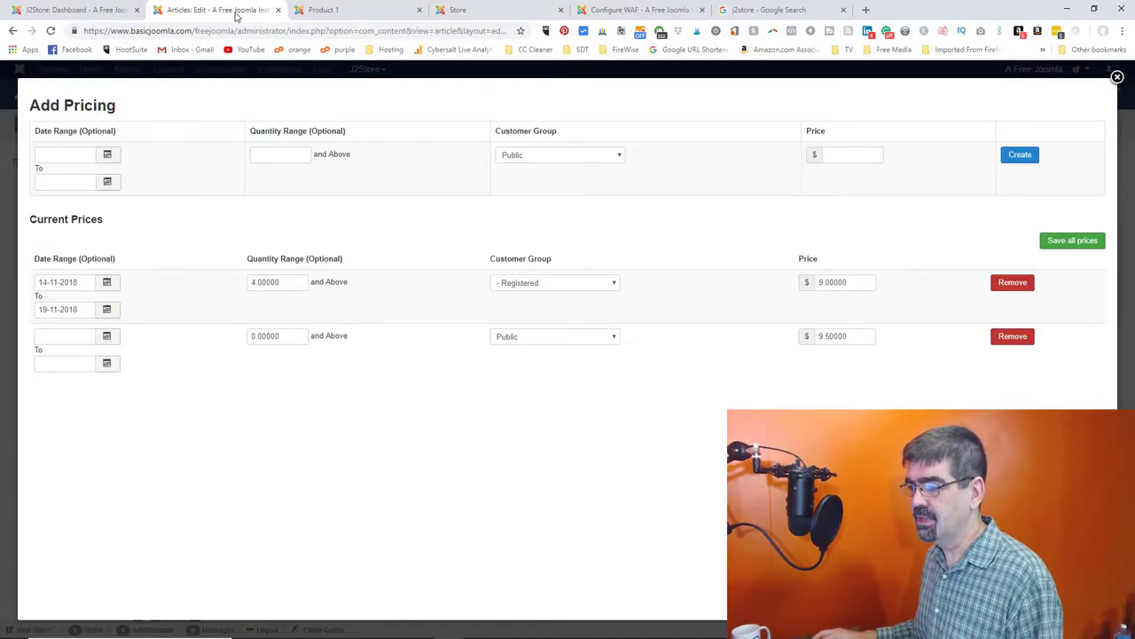
click(329, 11)
click(639, 10)
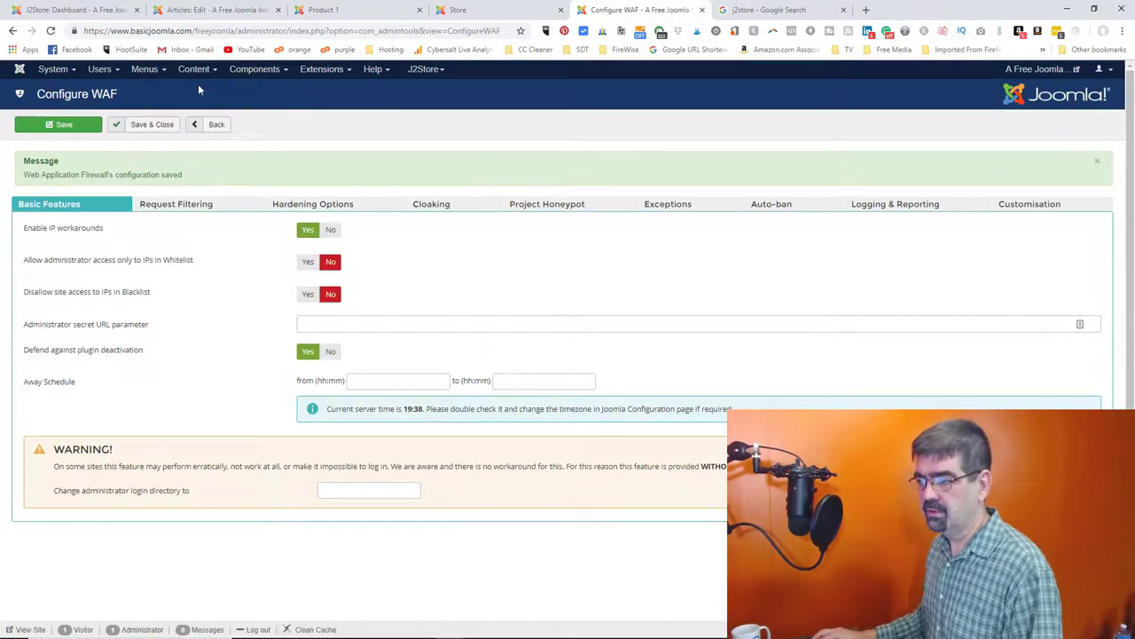
click(193, 70)
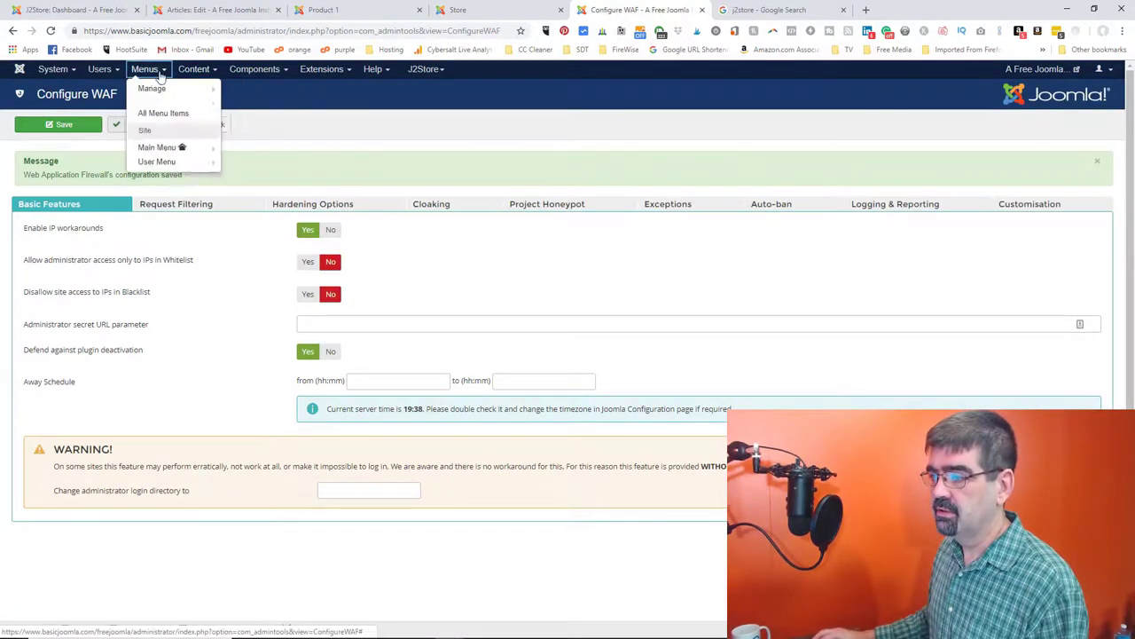
click(100, 70)
click(107, 89)
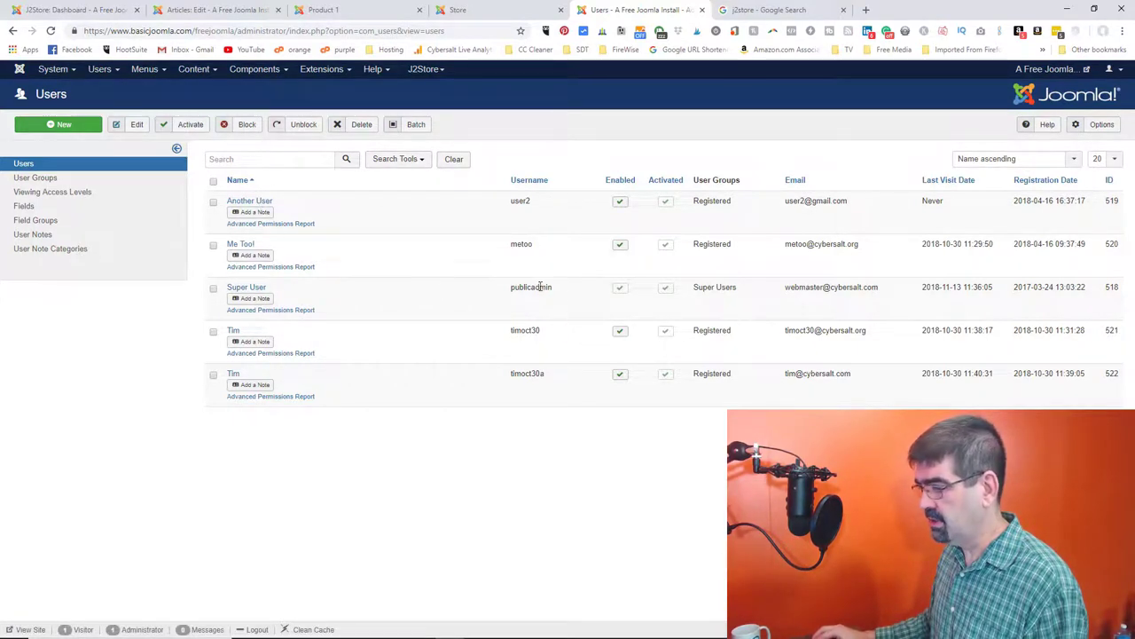
click(260, 291)
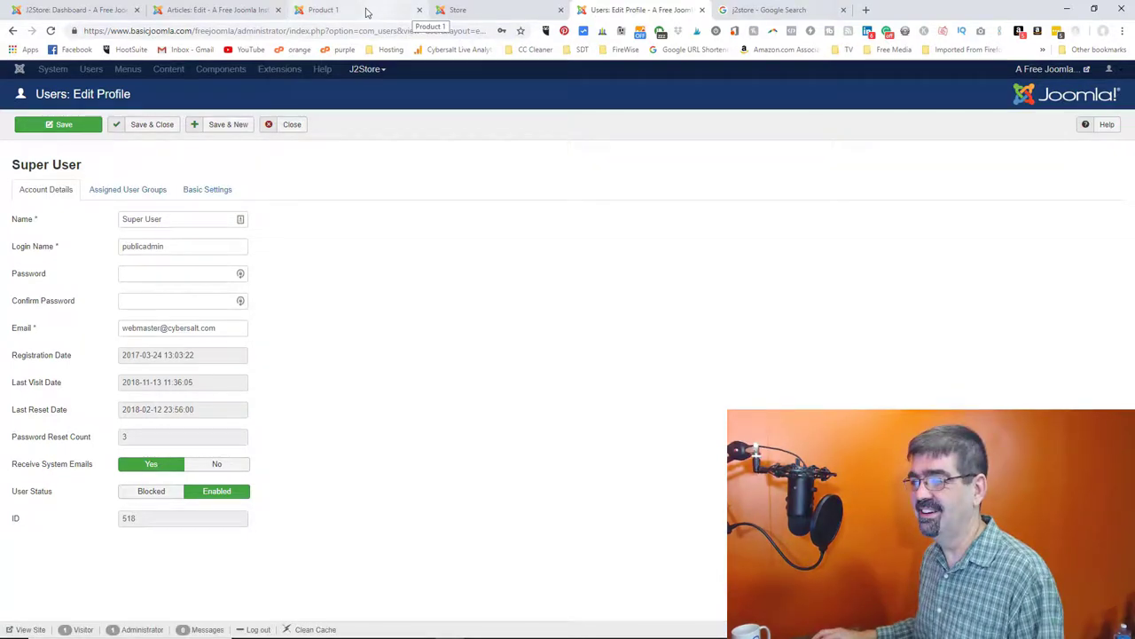
click(367, 13)
click(473, 11)
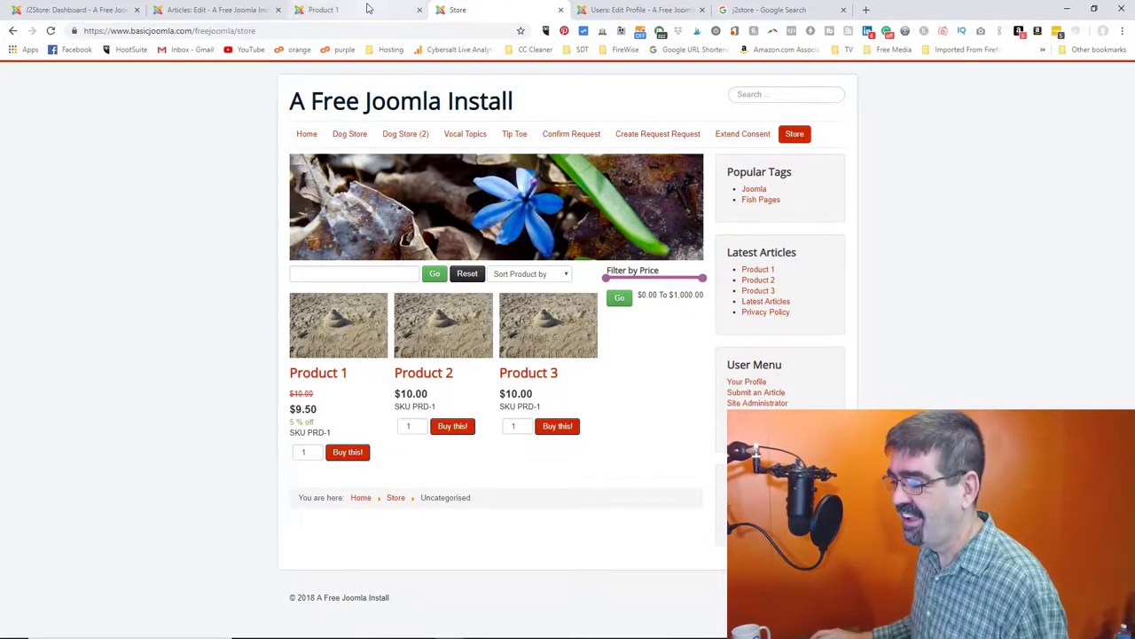
- Close Product 1's advanced pricing, add Product 1 to the cart, and update it to 5 units ($47.50)
click(204, 11)
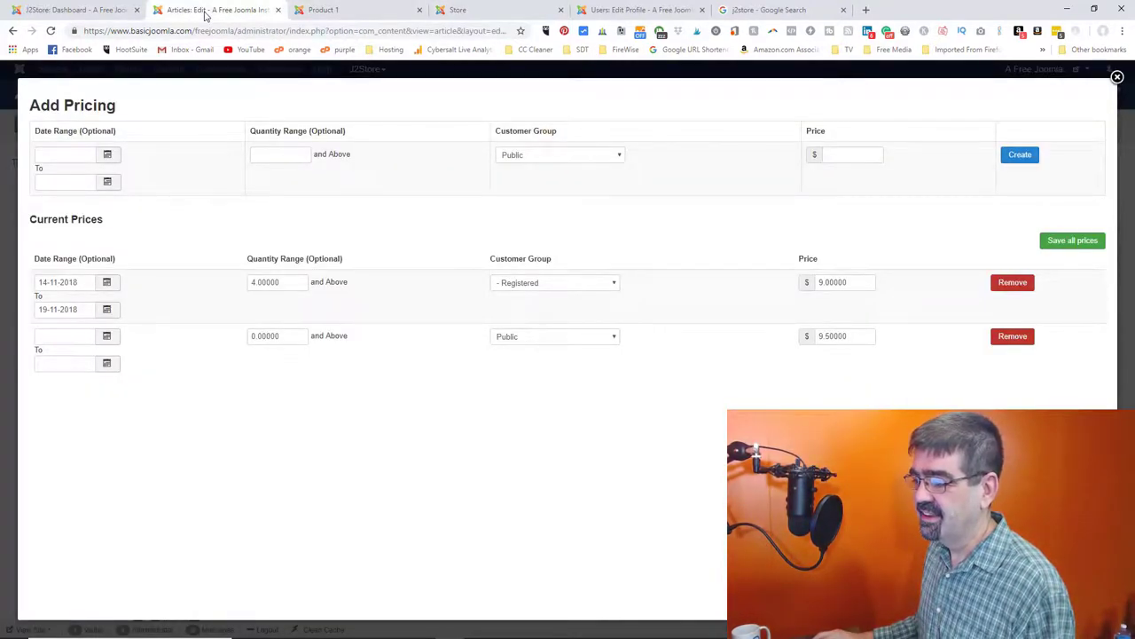
click(1117, 78)
click(470, 11)
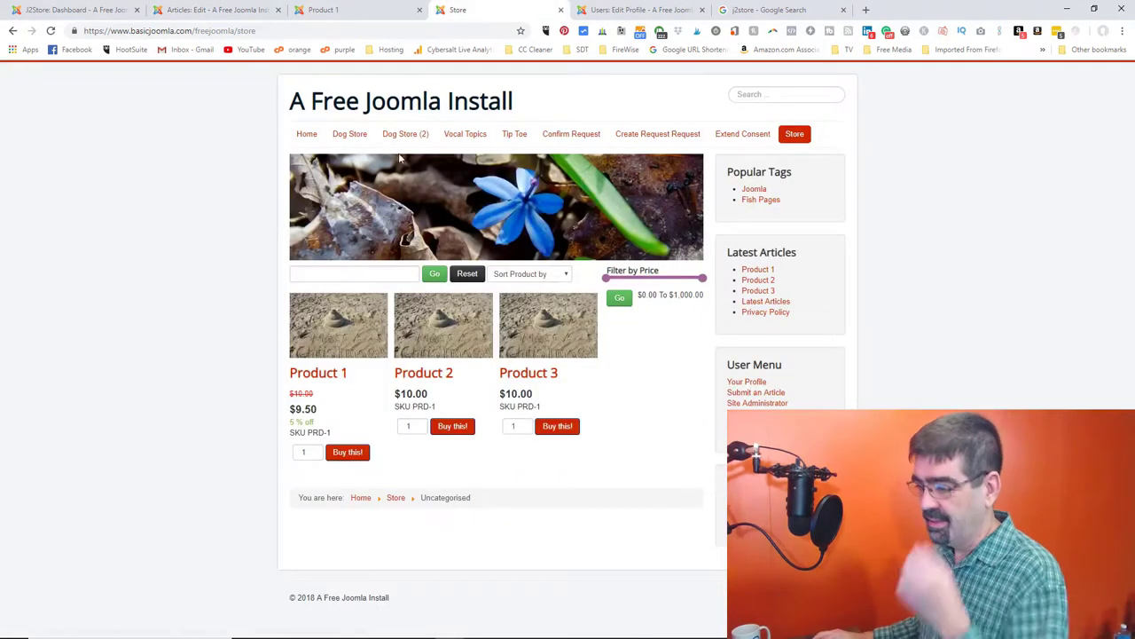
click(314, 450)
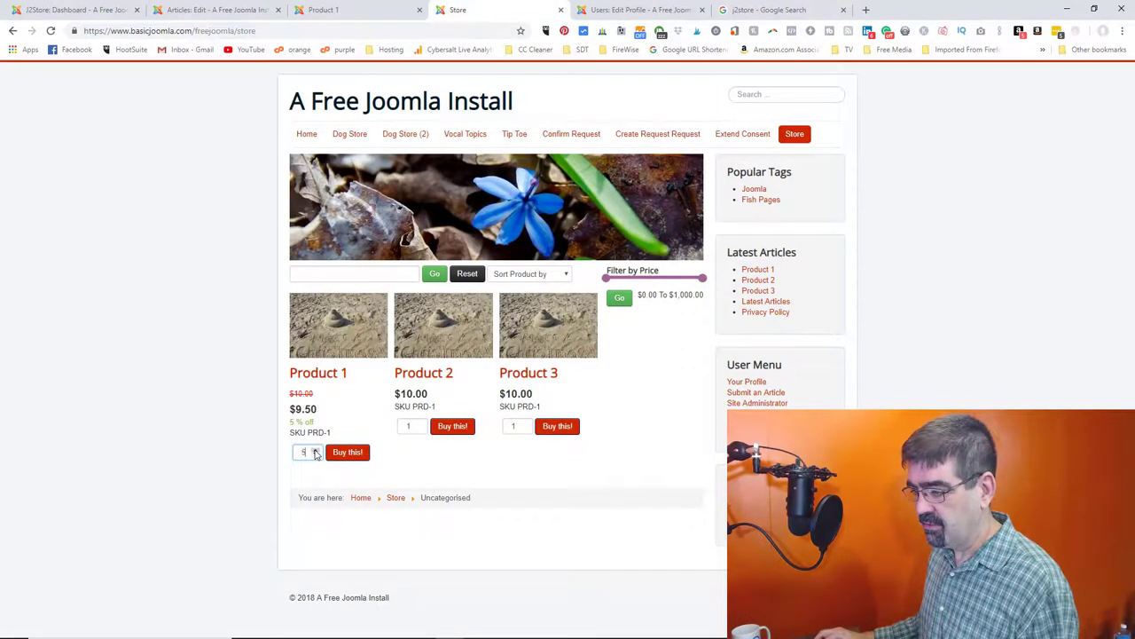
click(338, 454)
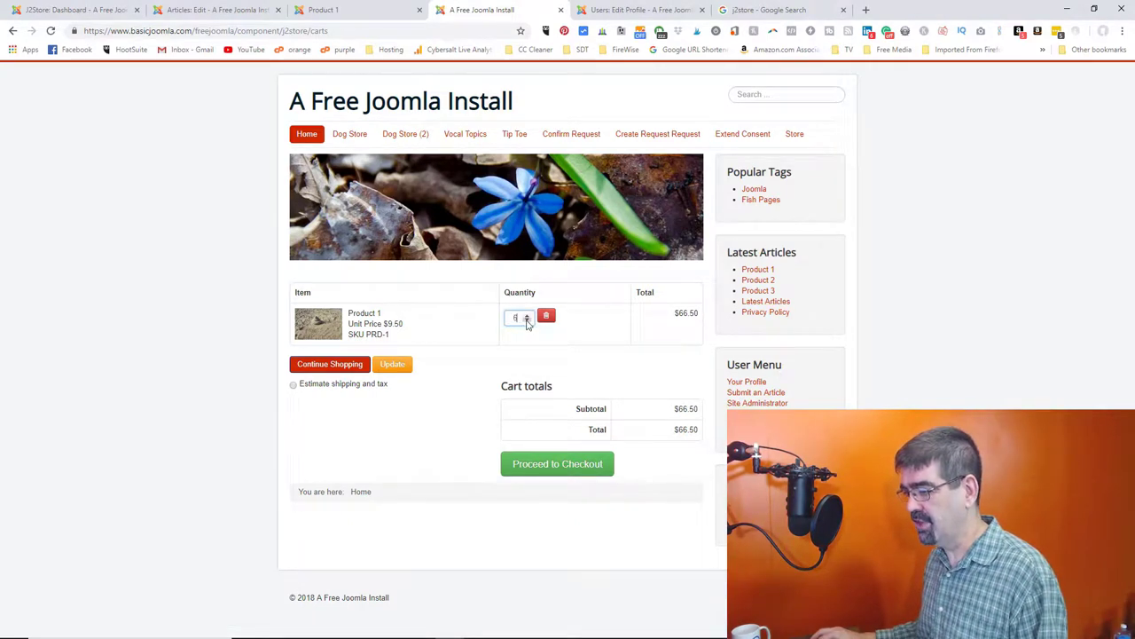
click(393, 367)
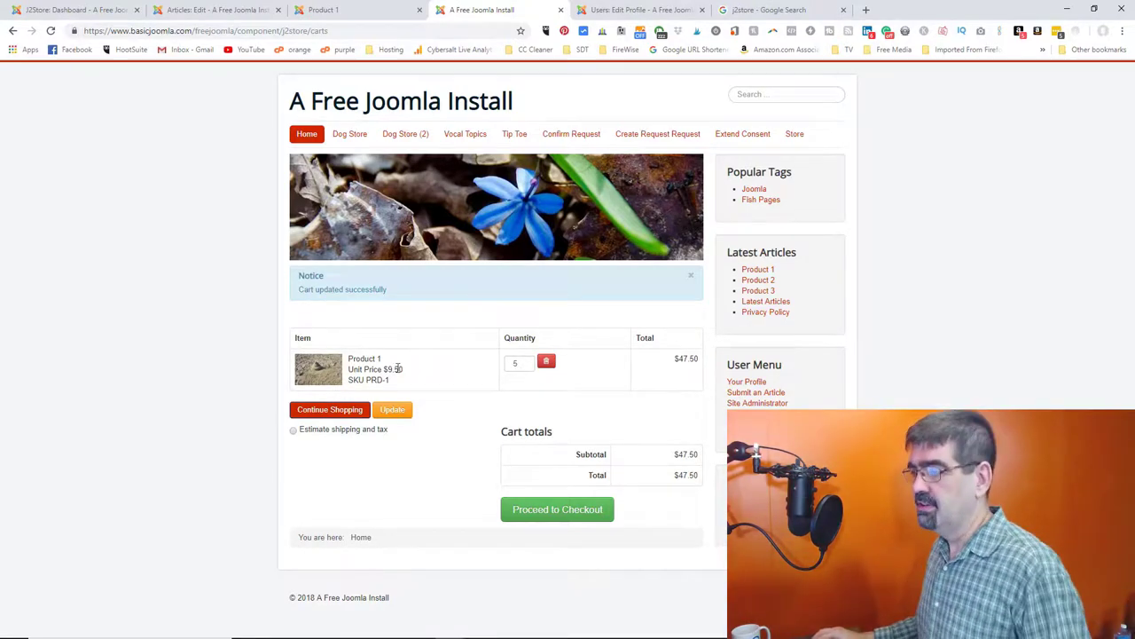
click(232, 10)
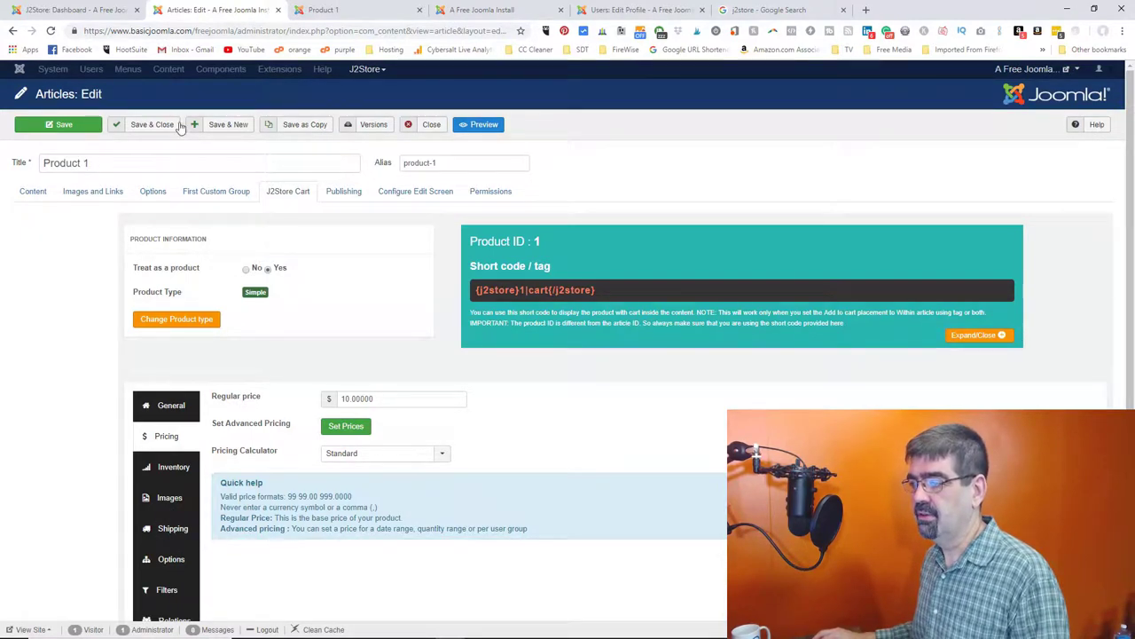
- Close the Product 1 editor and open Admin Tools' Web Application Firewall in a new tab
click(431, 126)
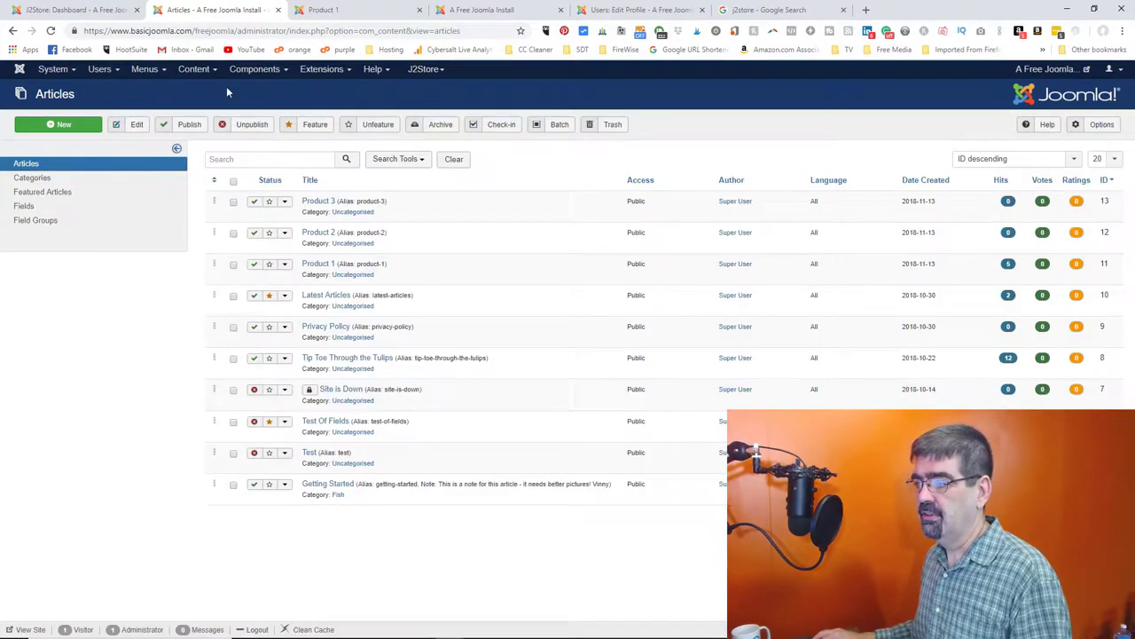
click(246, 73)
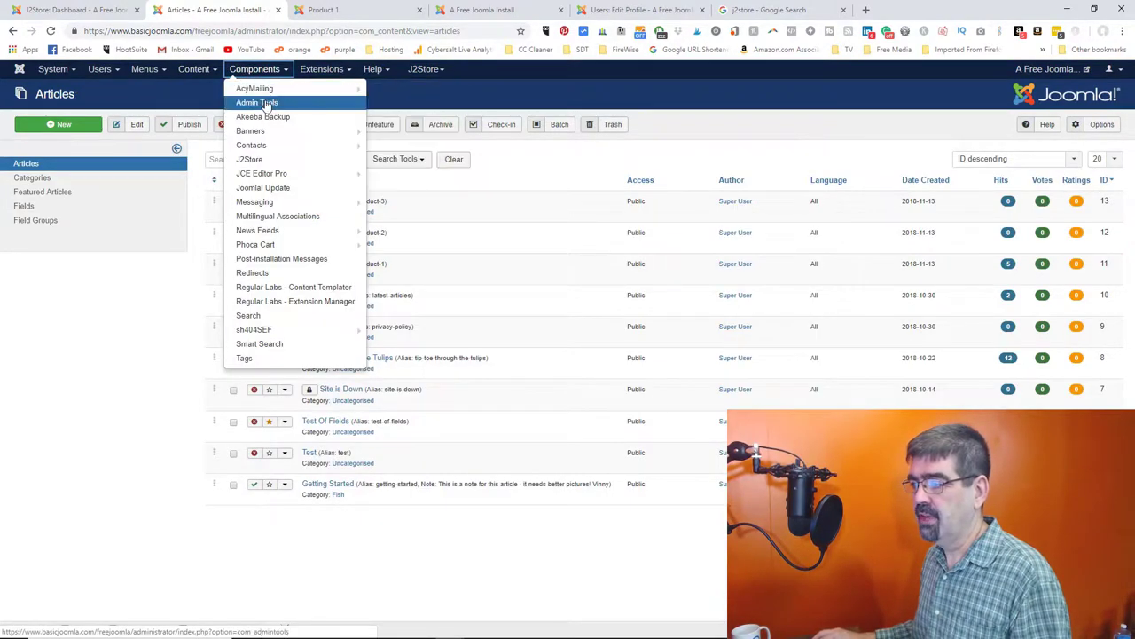
right_click(266, 102)
click(306, 110)
click(359, 10)
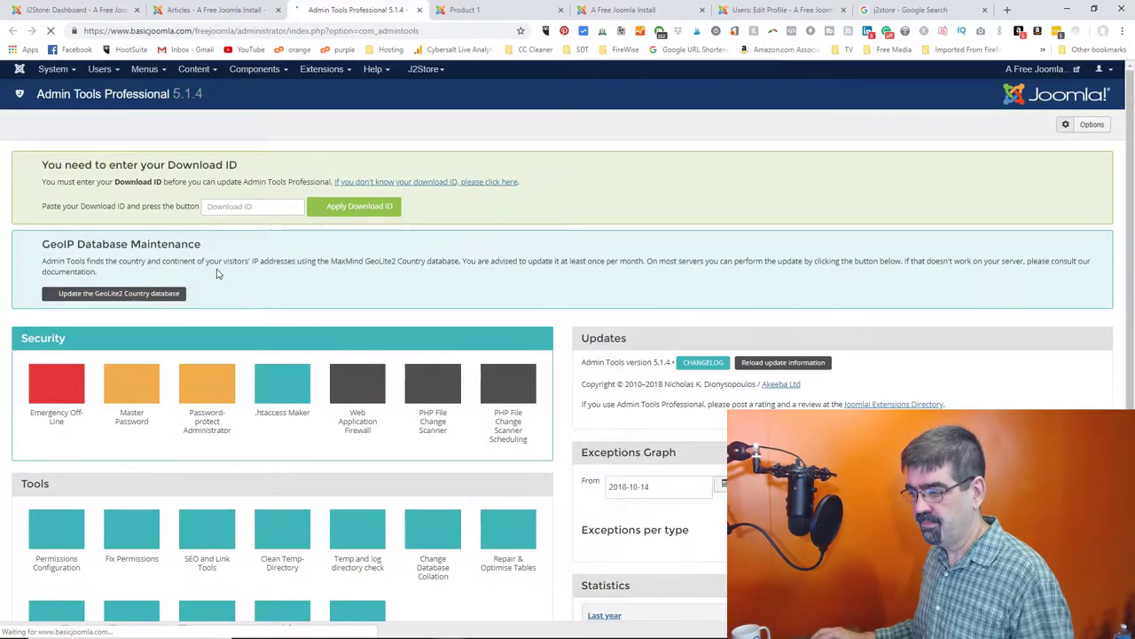
click(356, 381)
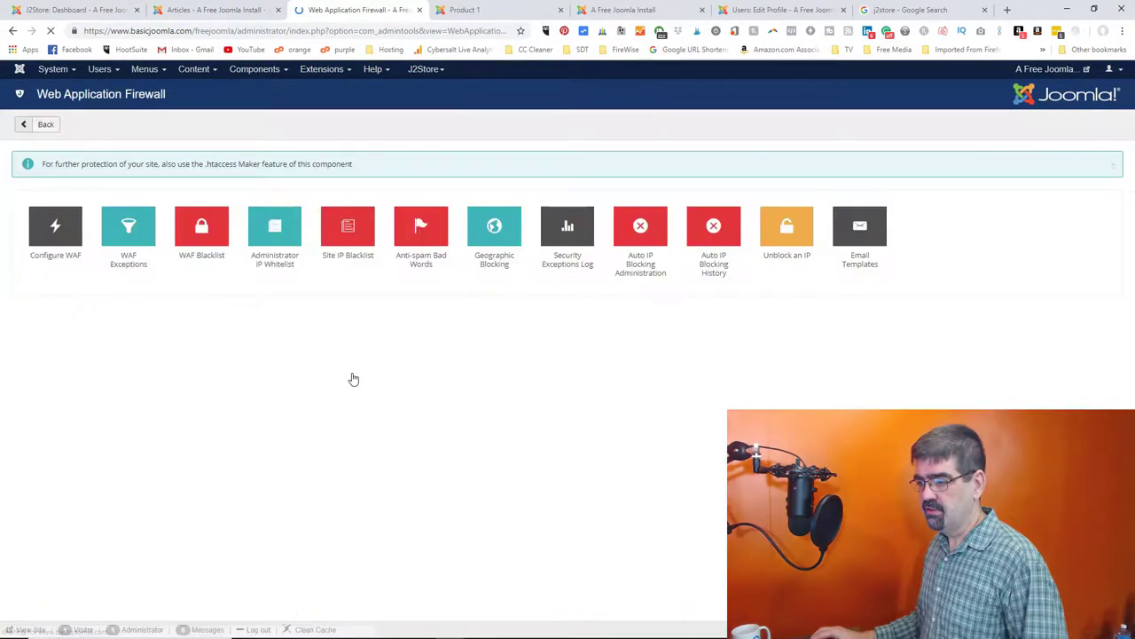
- In Configure WAF > Hardening Options, set 'Disable editing backend users' properties' to No and save
click(70, 247)
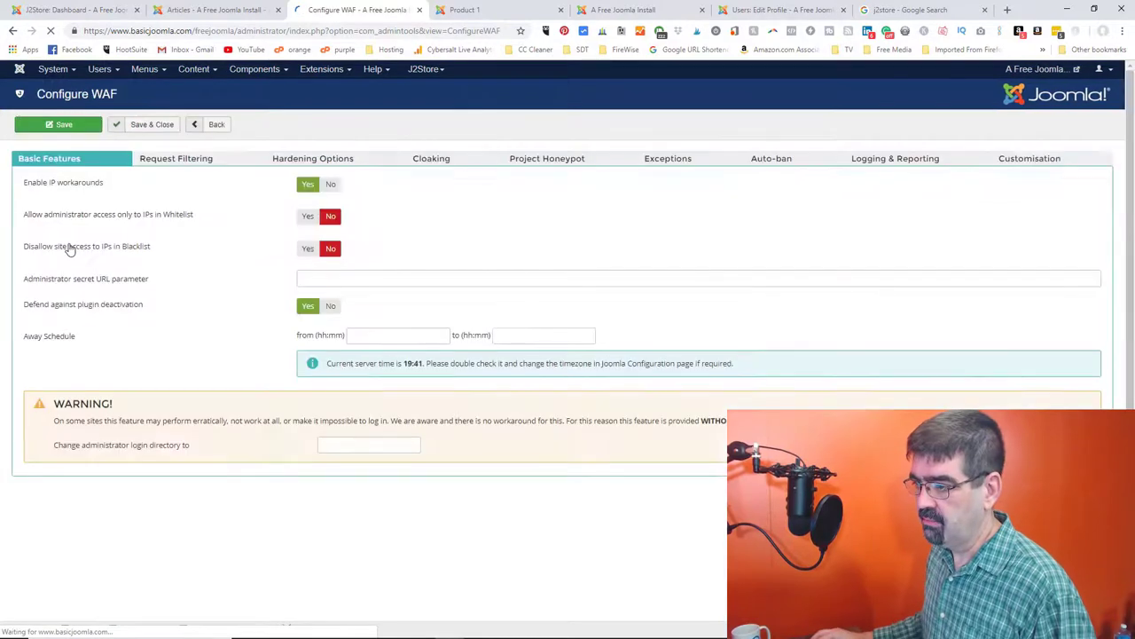
click(301, 161)
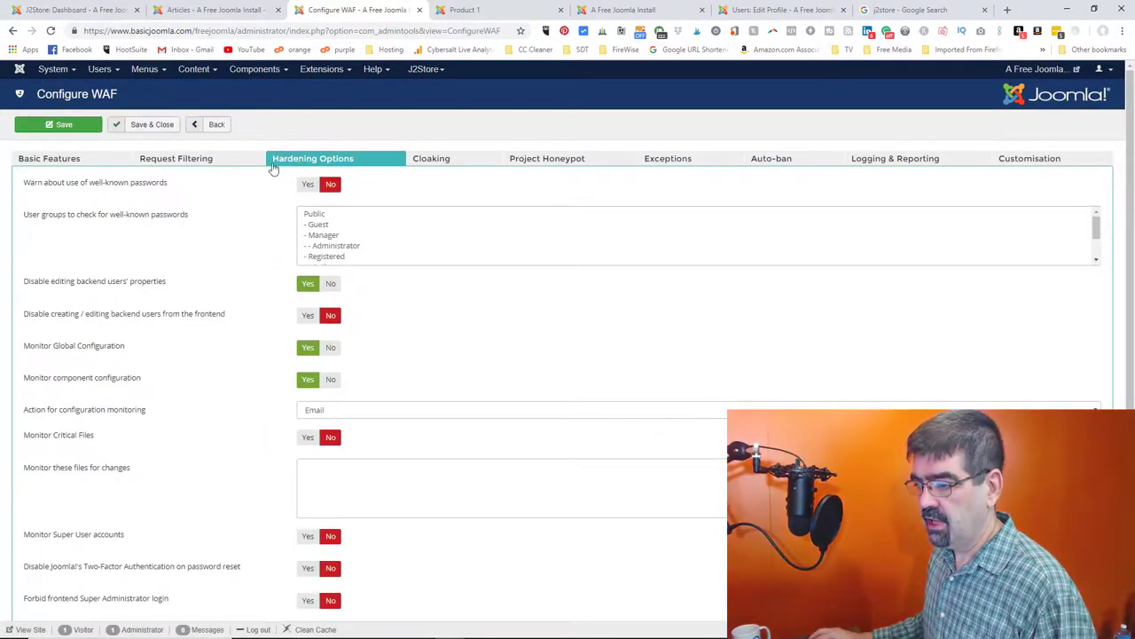
mouse_move(109, 283)
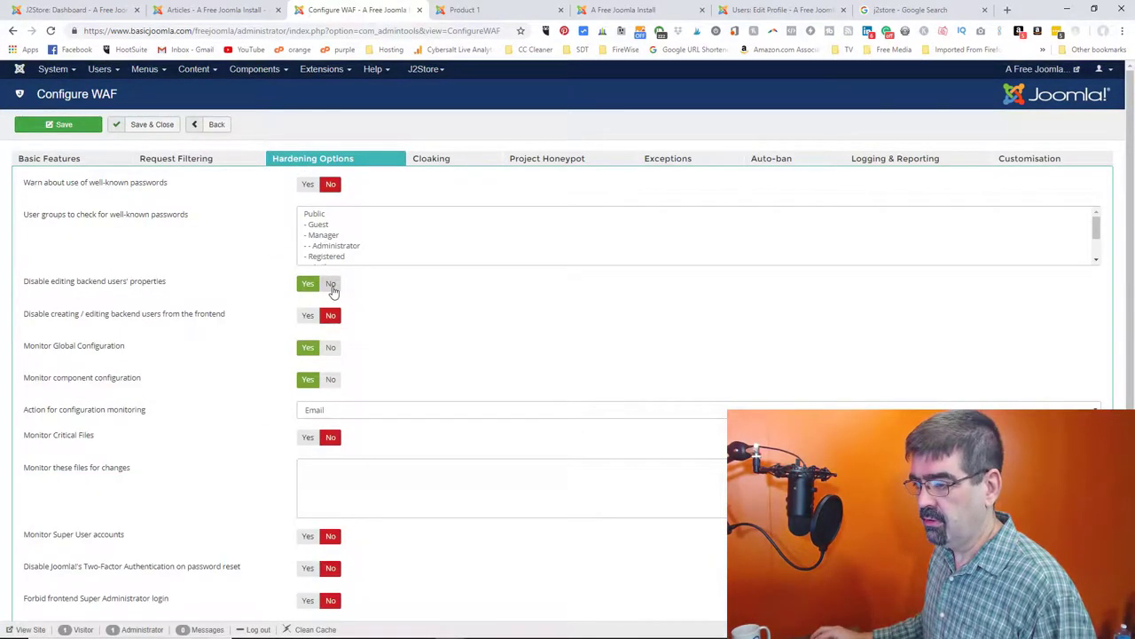
click(325, 285)
click(55, 124)
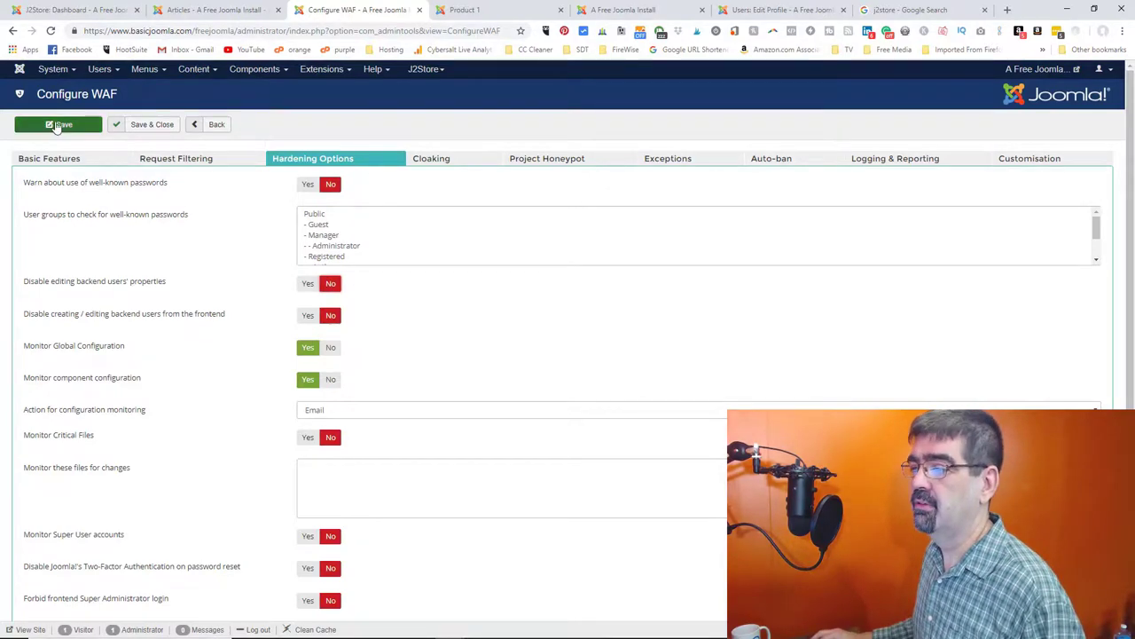
click(221, 10)
- Open the Users list in a new tab and edit the Super User account
click(99, 69)
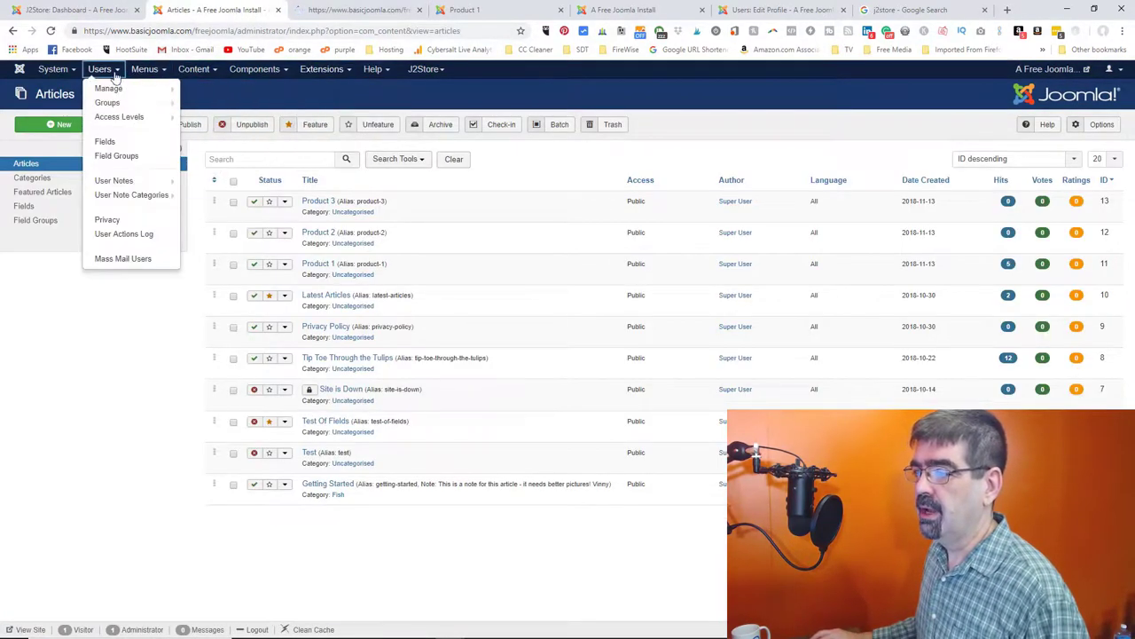
right_click(113, 88)
click(151, 98)
click(328, 14)
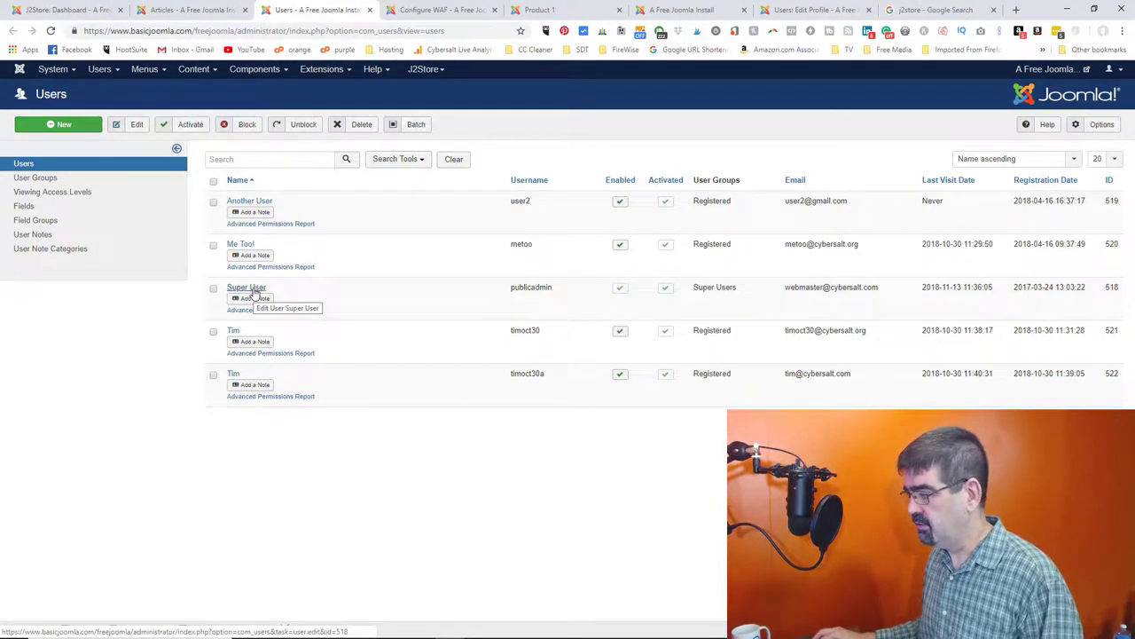
click(253, 292)
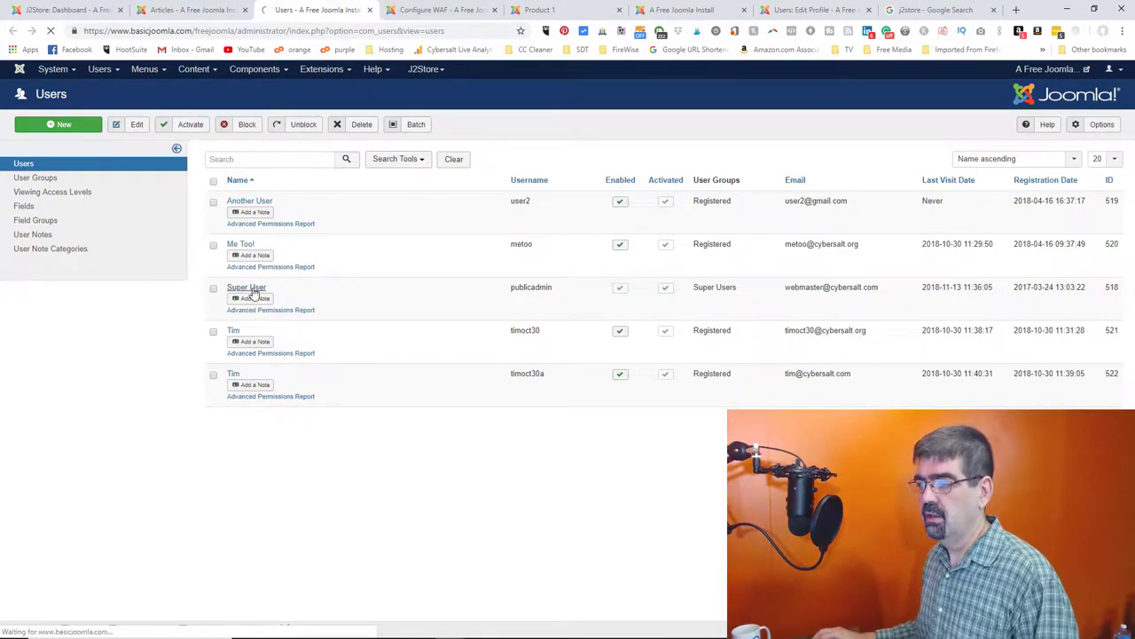
- Tick Registered under Assigned User Groups, save, and go back to the articles list
click(127, 192)
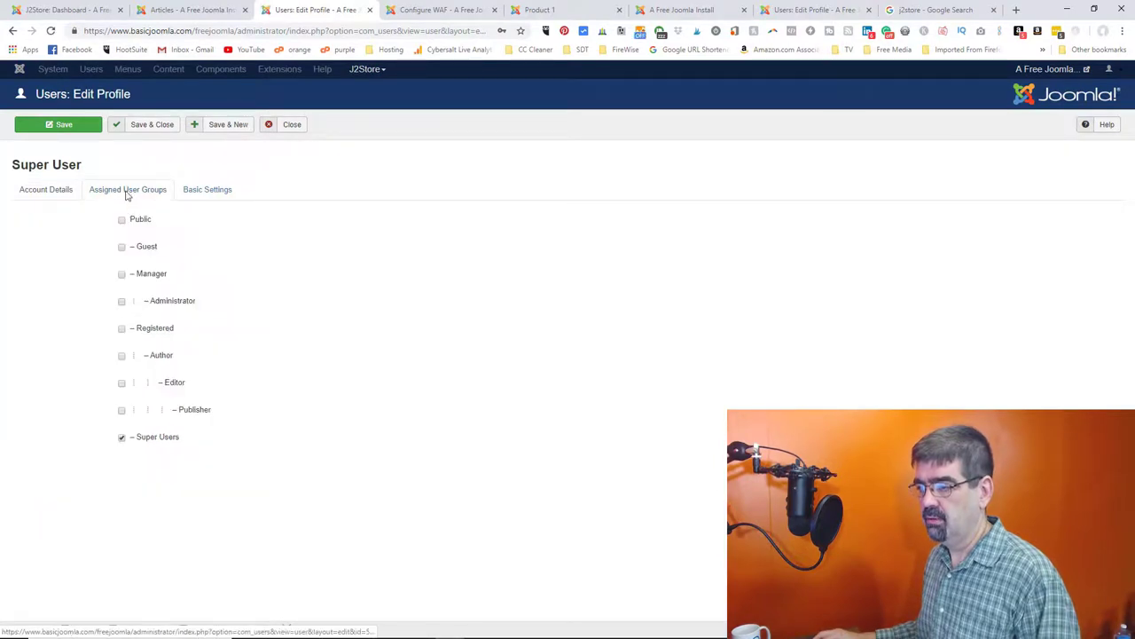
click(121, 328)
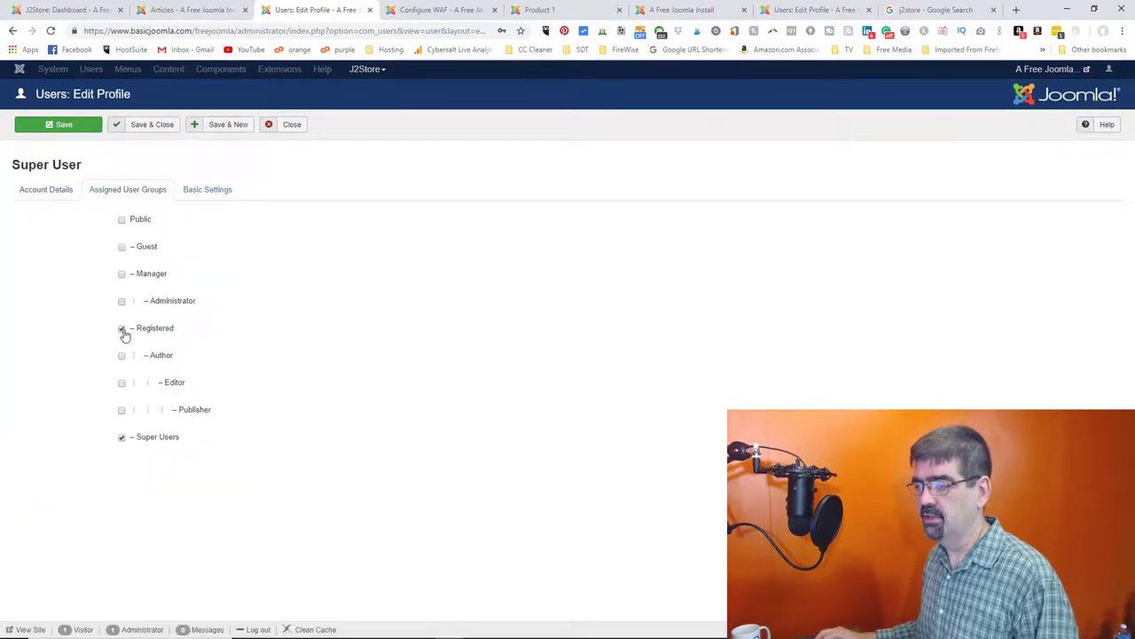
click(76, 130)
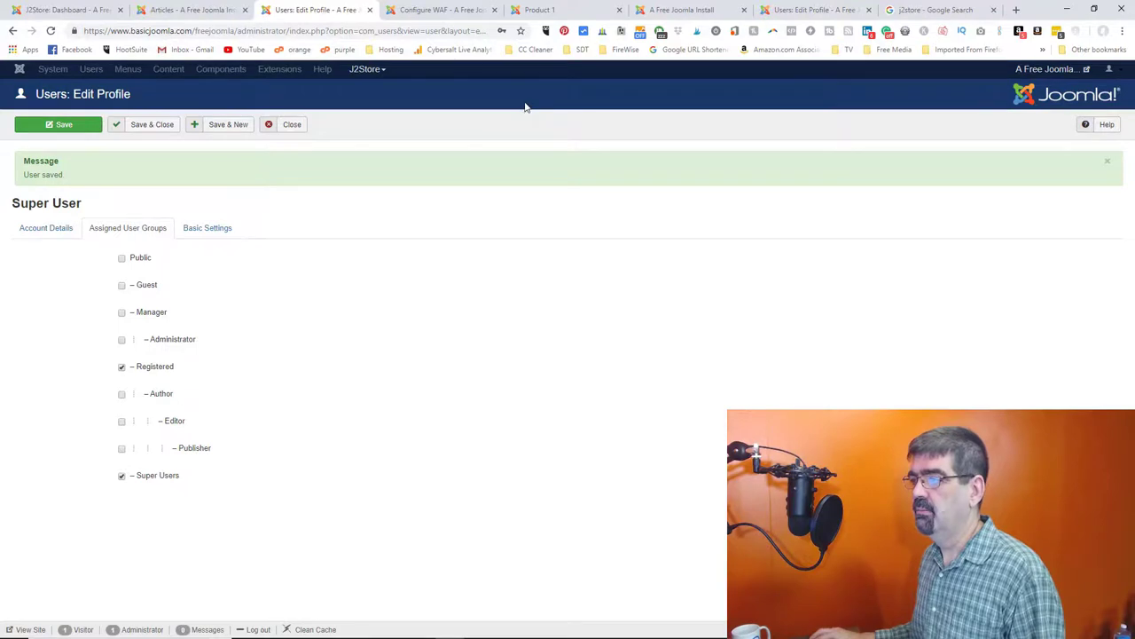
click(194, 11)
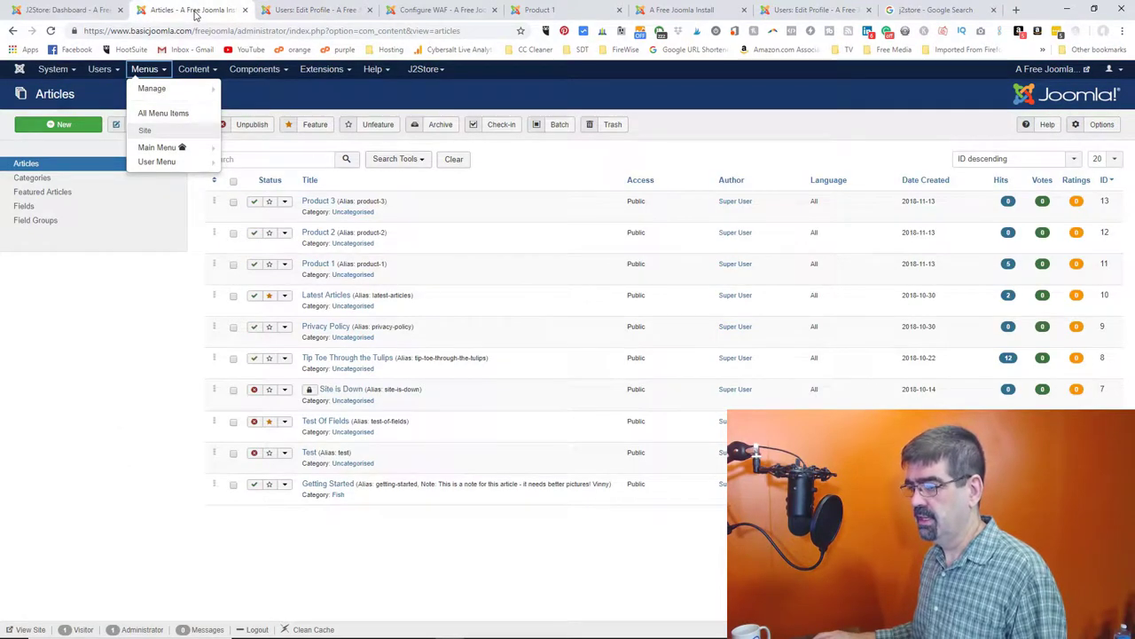
- Open Product 1's advanced prices, keep Registered as the $9.00 price's customer group, and save all prices
click(313, 265)
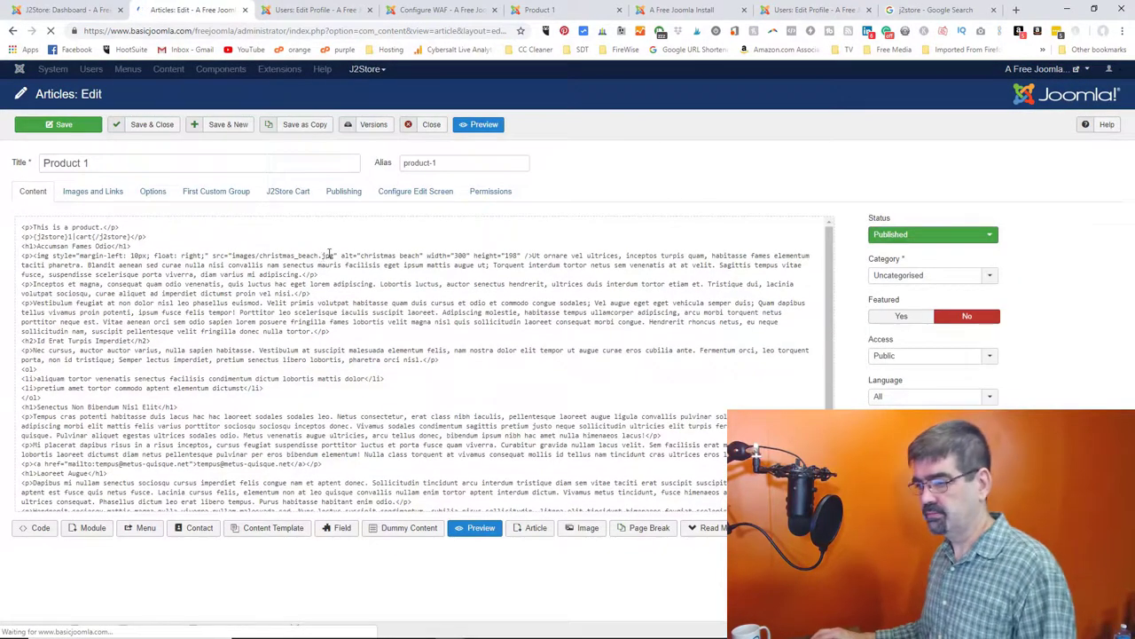
click(288, 190)
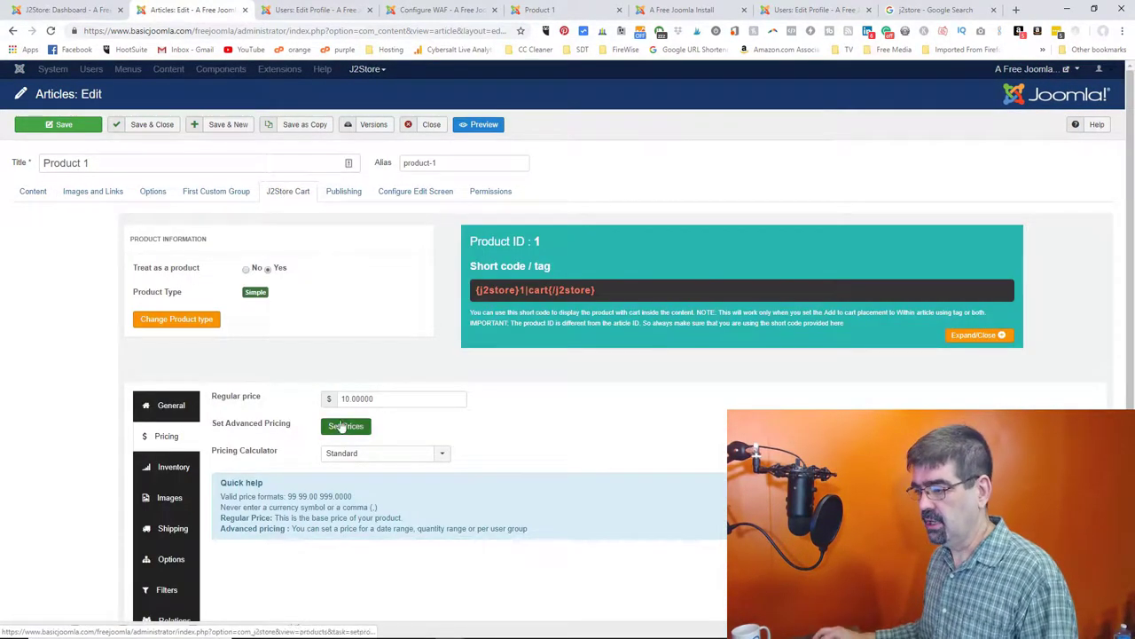
click(345, 426)
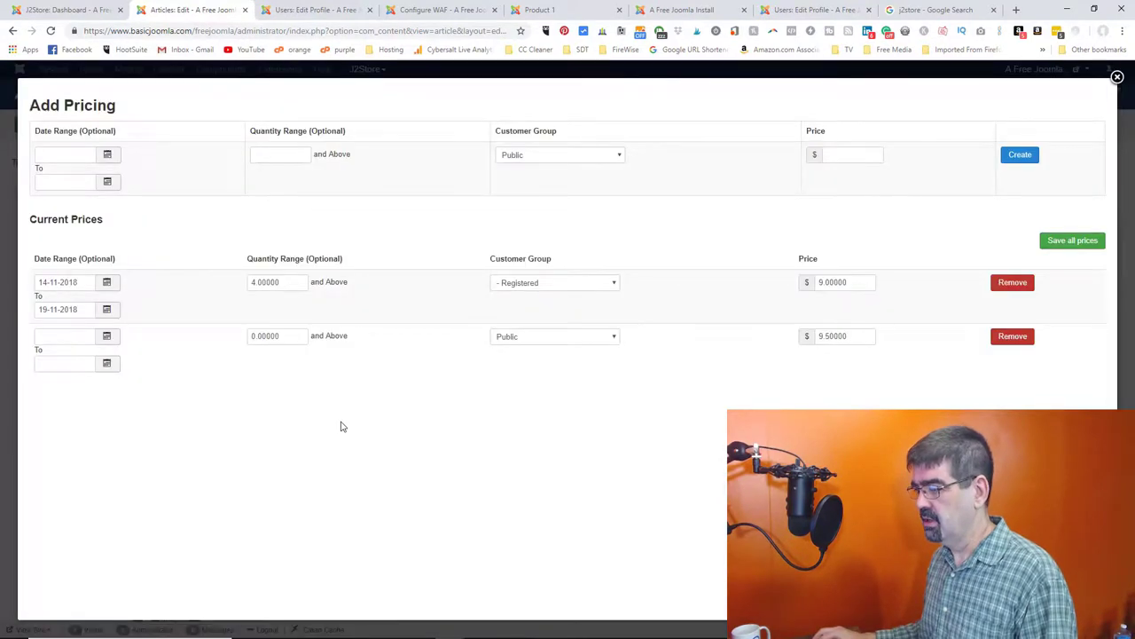
click(549, 285)
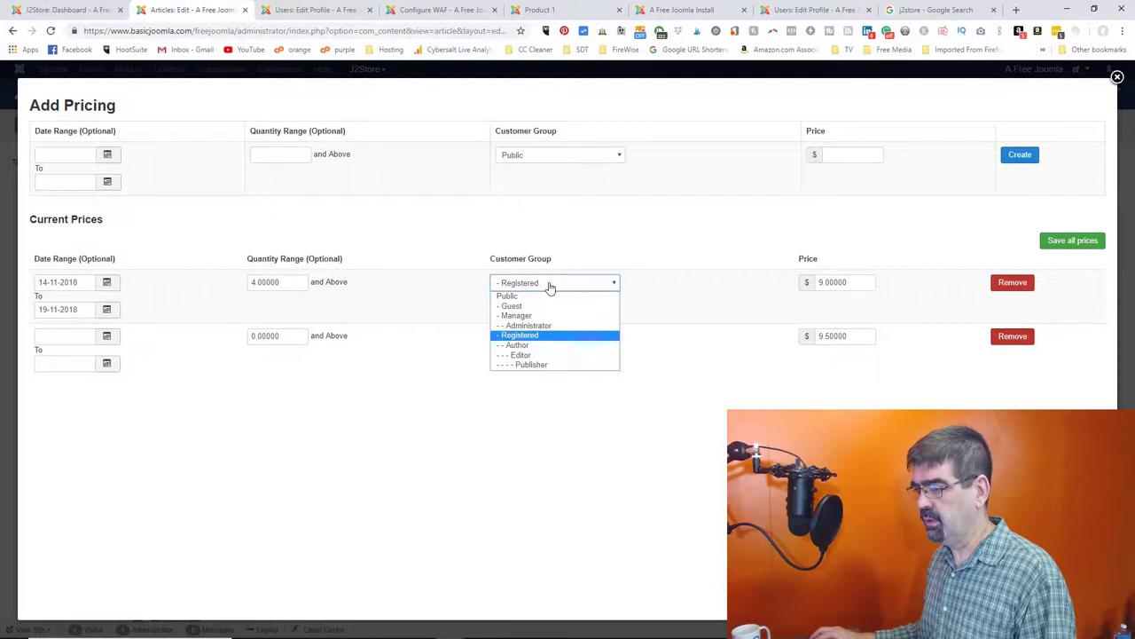
click(550, 285)
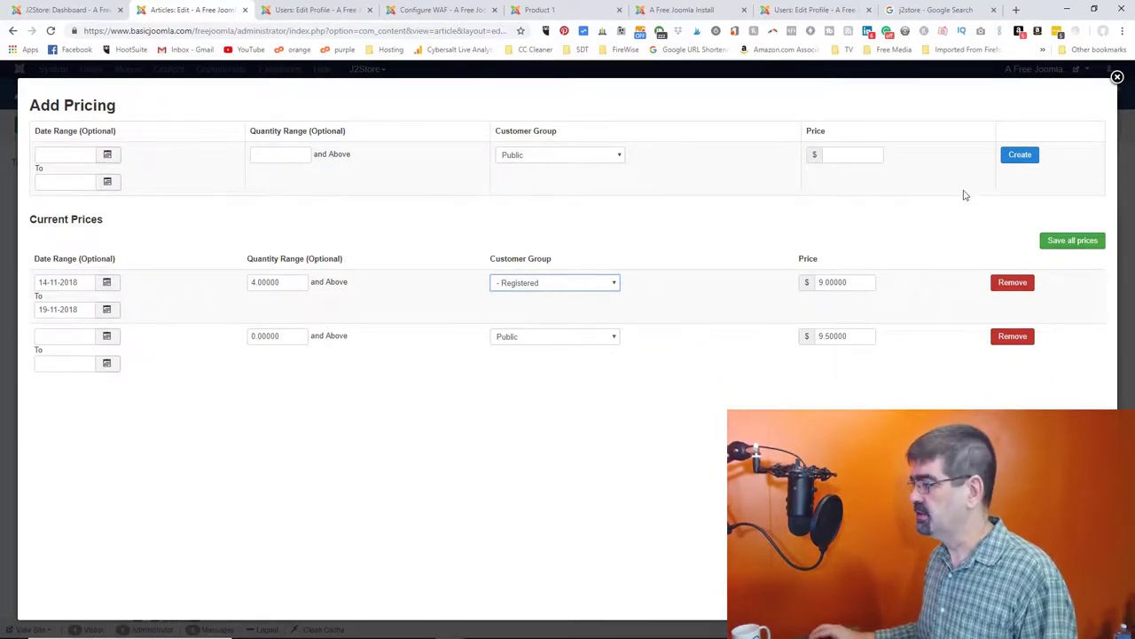
click(1075, 241)
click(1118, 78)
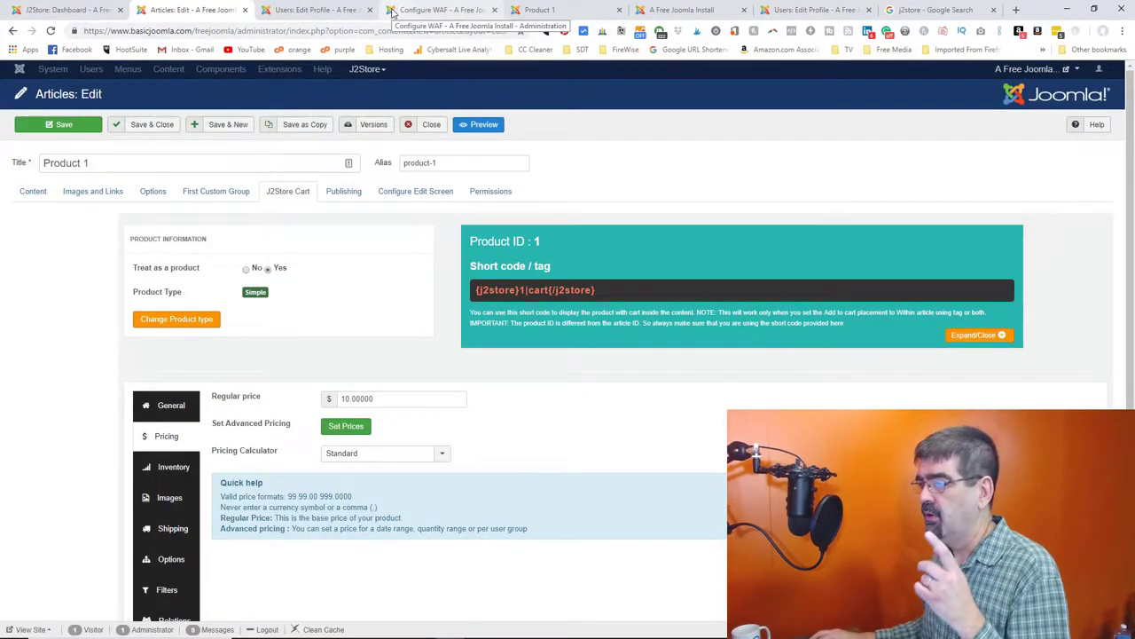
- Reload Product 1's storefront page, now priced $9.50, and add 5 units to the cart
click(536, 12)
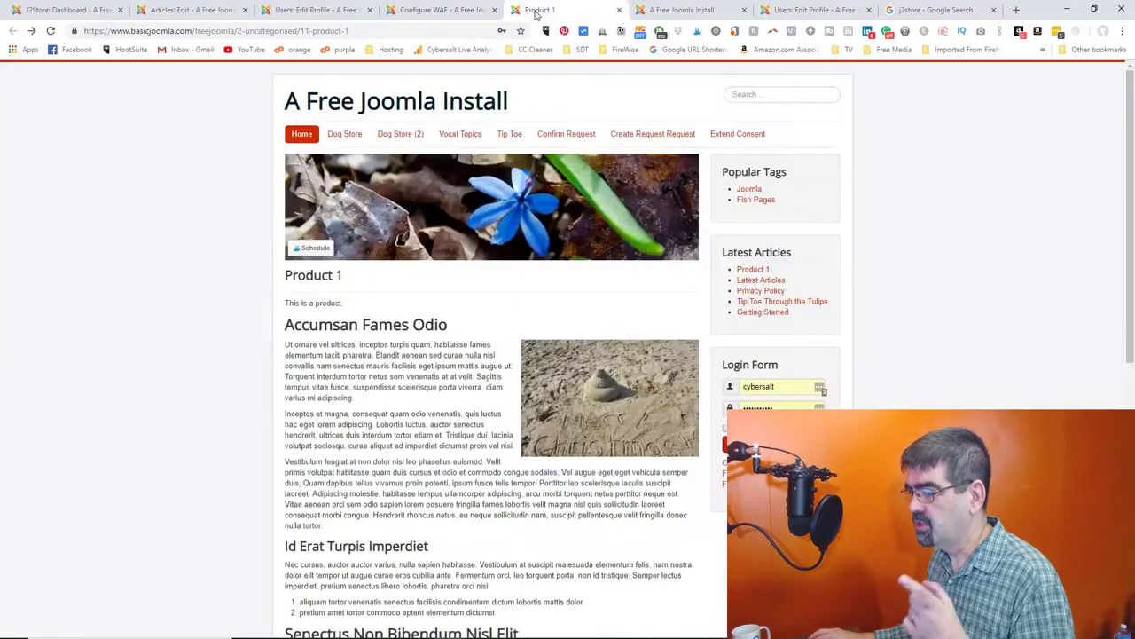
click(50, 30)
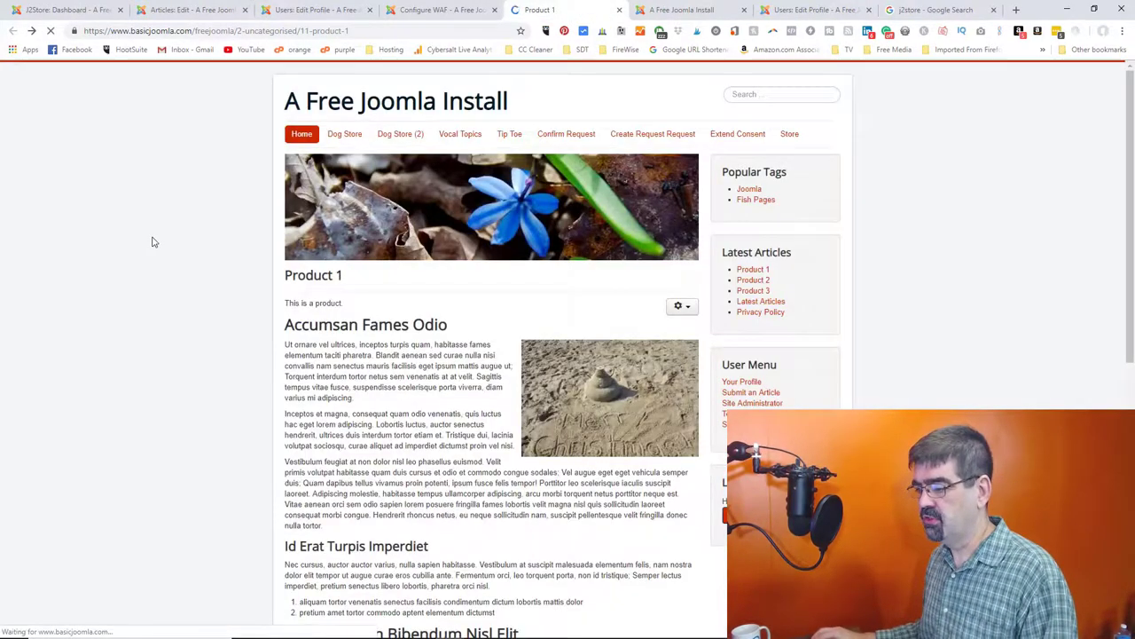
scroll(157, 229, down, 5)
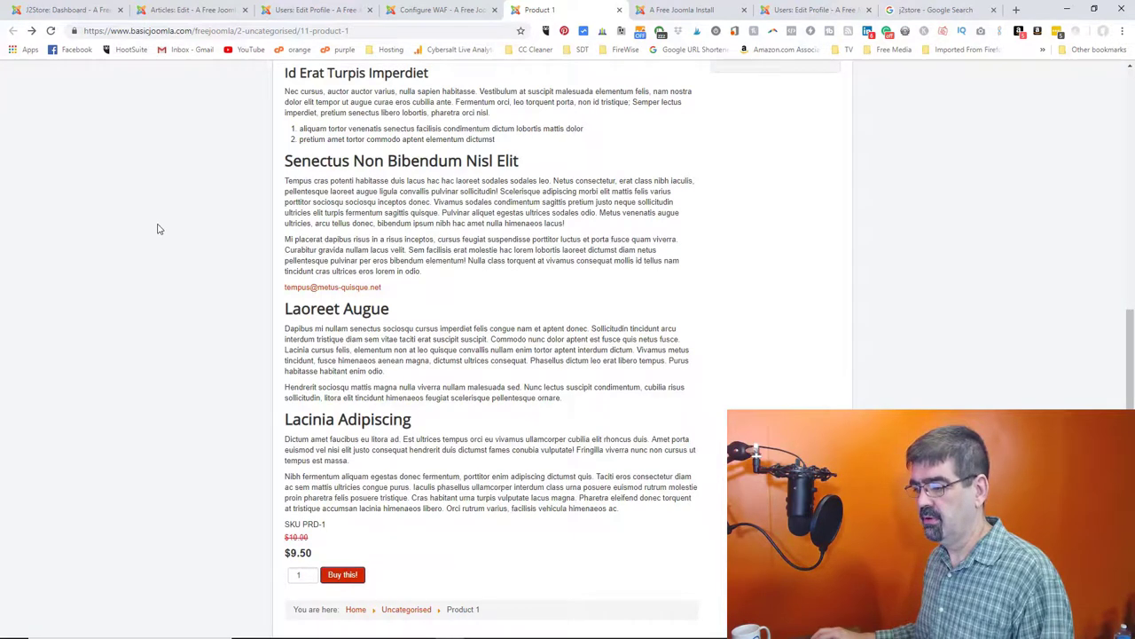
click(51, 30)
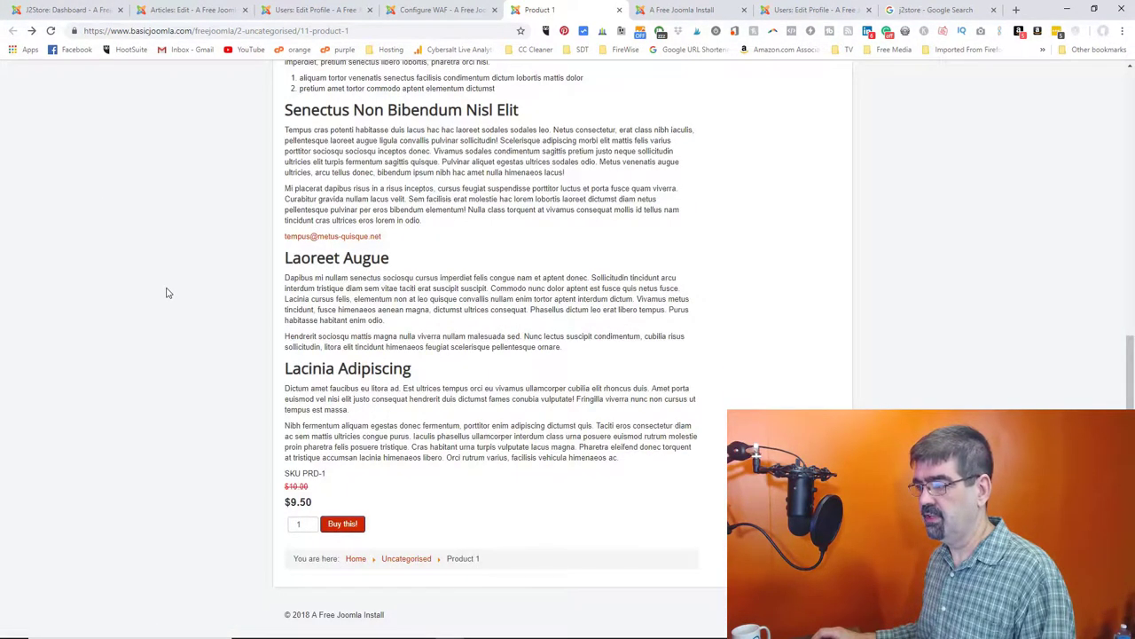
click(311, 523)
click(312, 522)
click(311, 523)
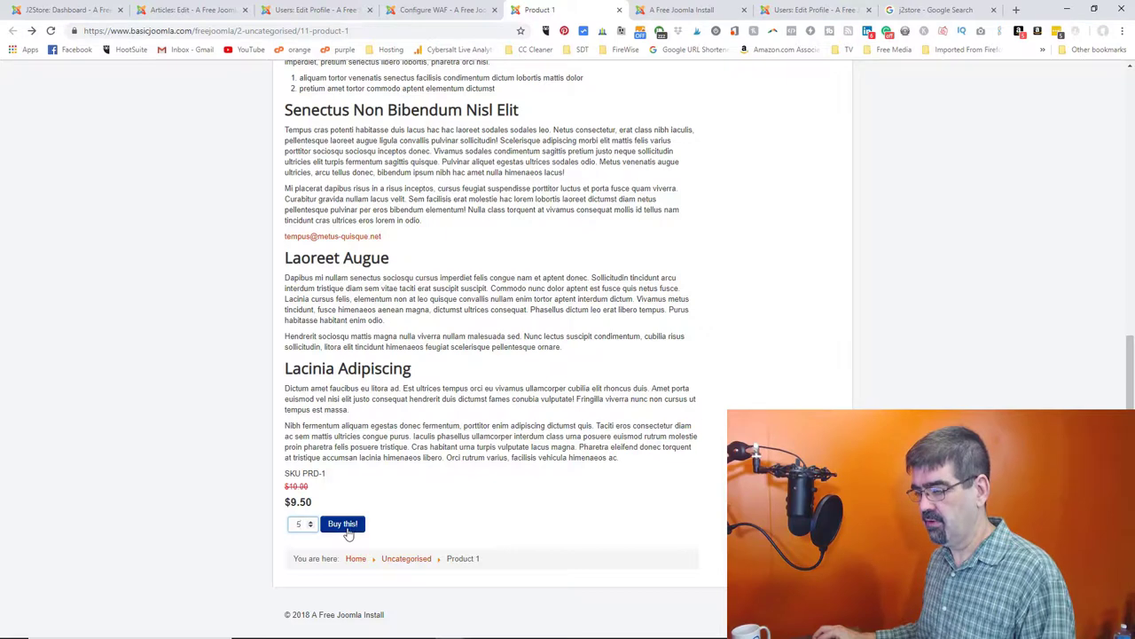
click(347, 529)
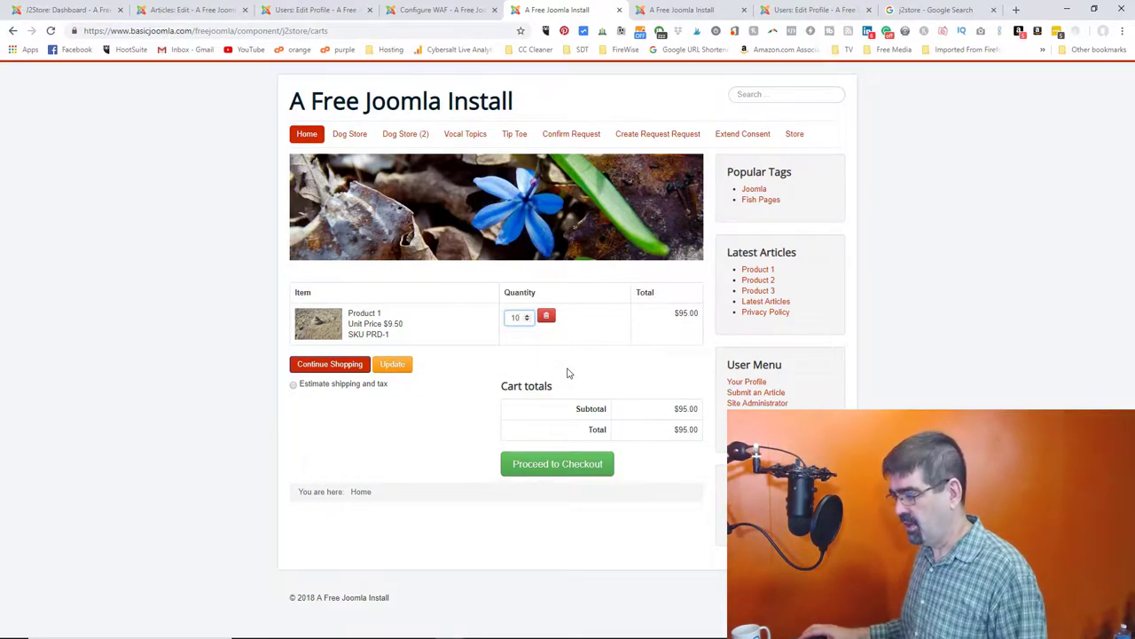
- Log in on the frontend by filling the Username field from a saved Chrome login
key(Return)
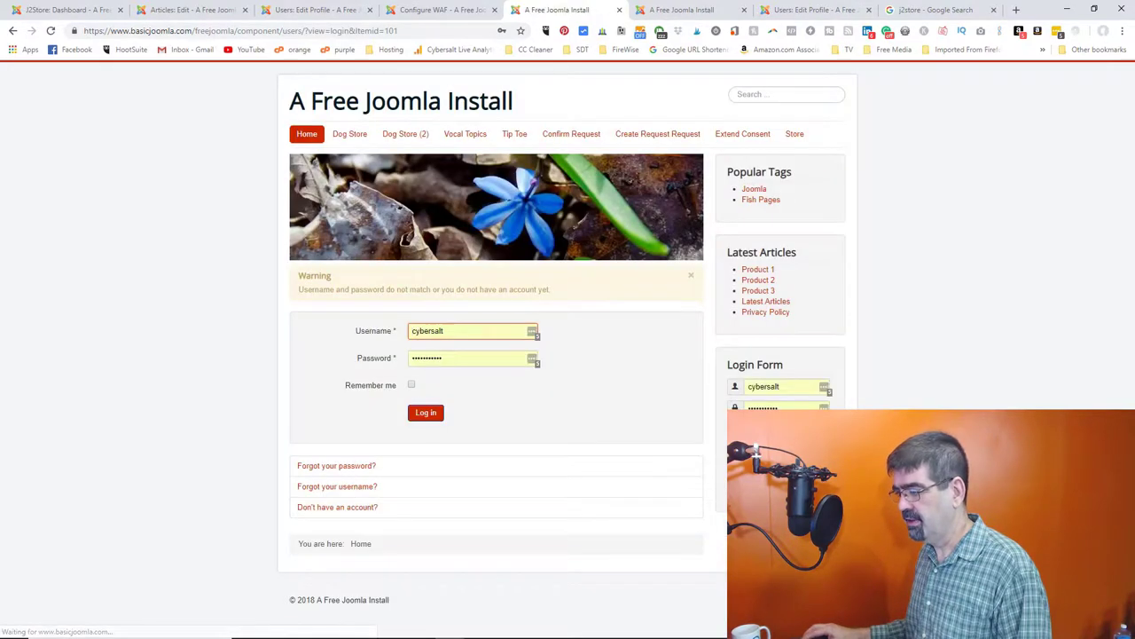
click(790, 388)
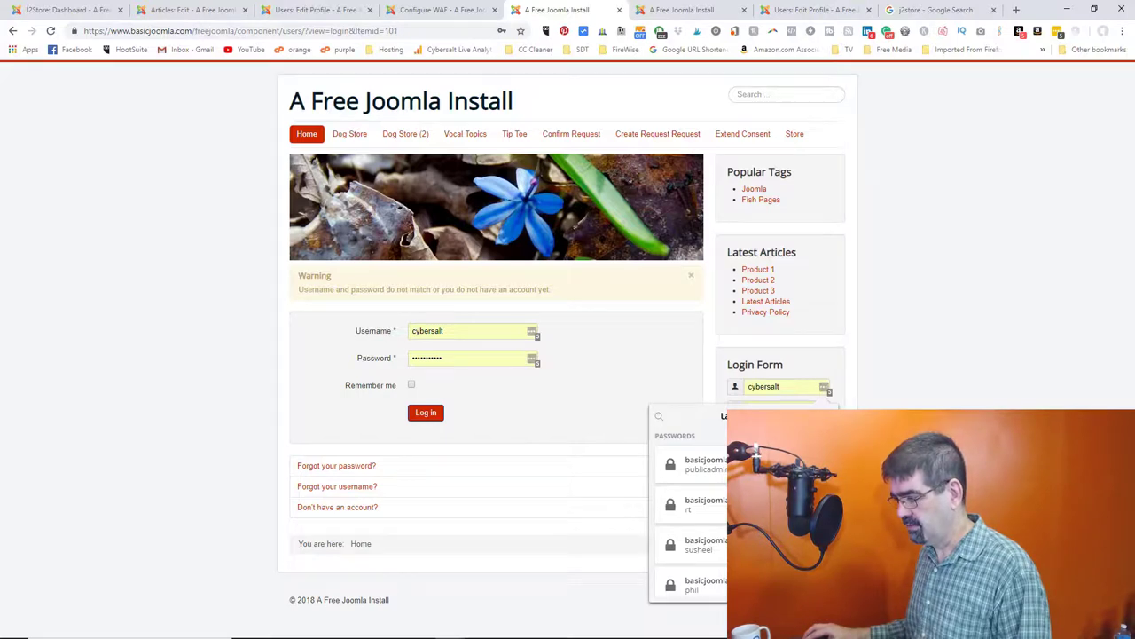
click(696, 464)
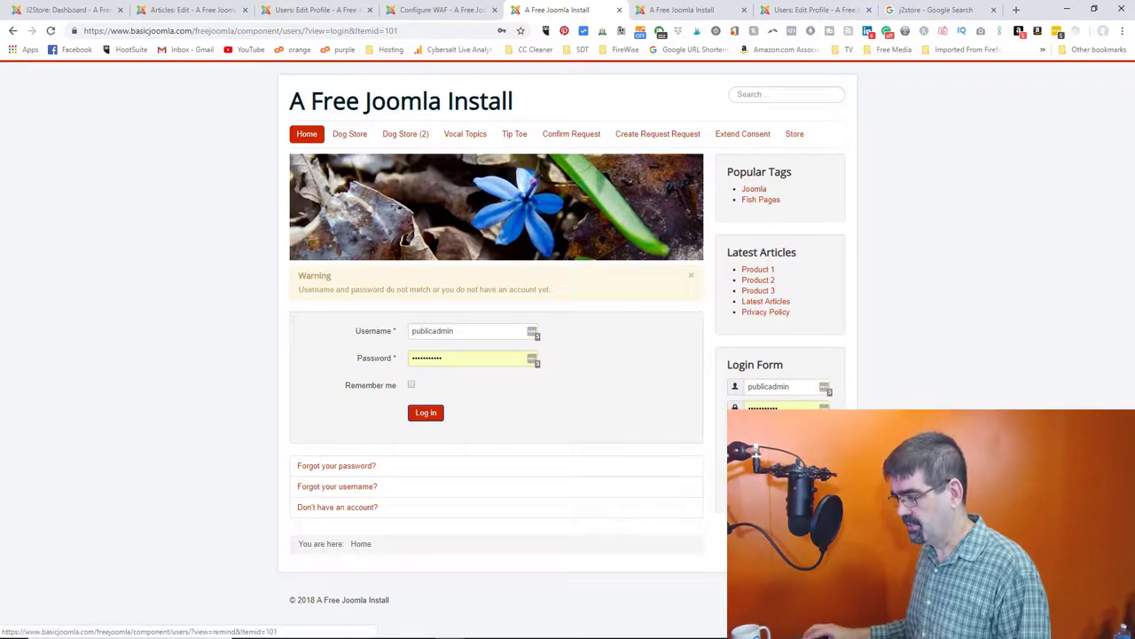
key(Return)
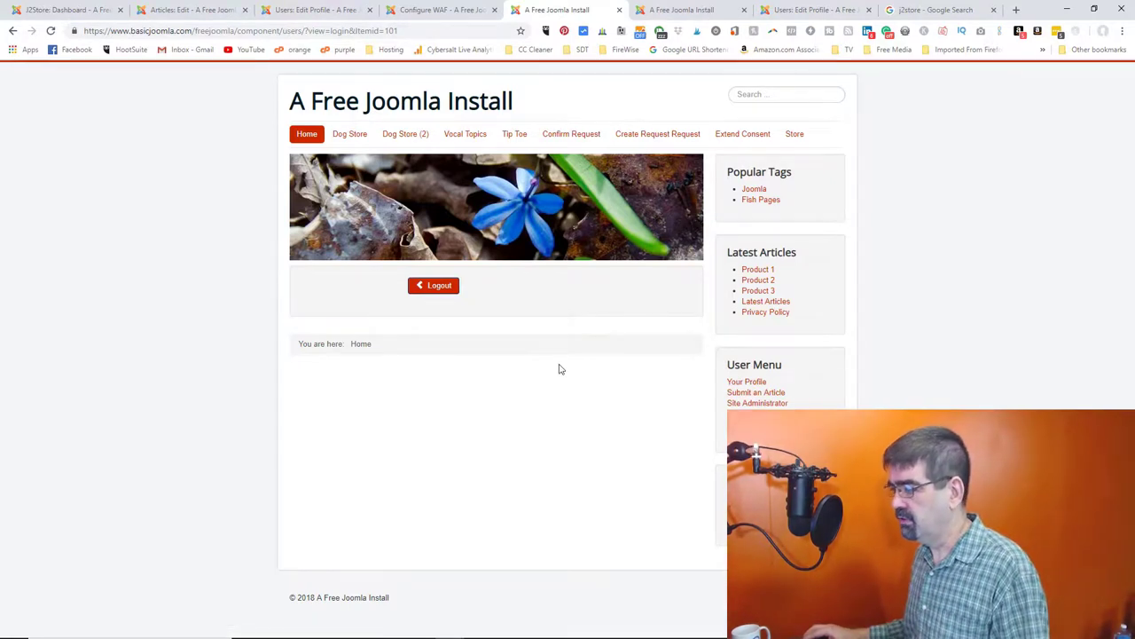
- From the Store listing, raise Product 1's quantity and add more to the cart
click(801, 137)
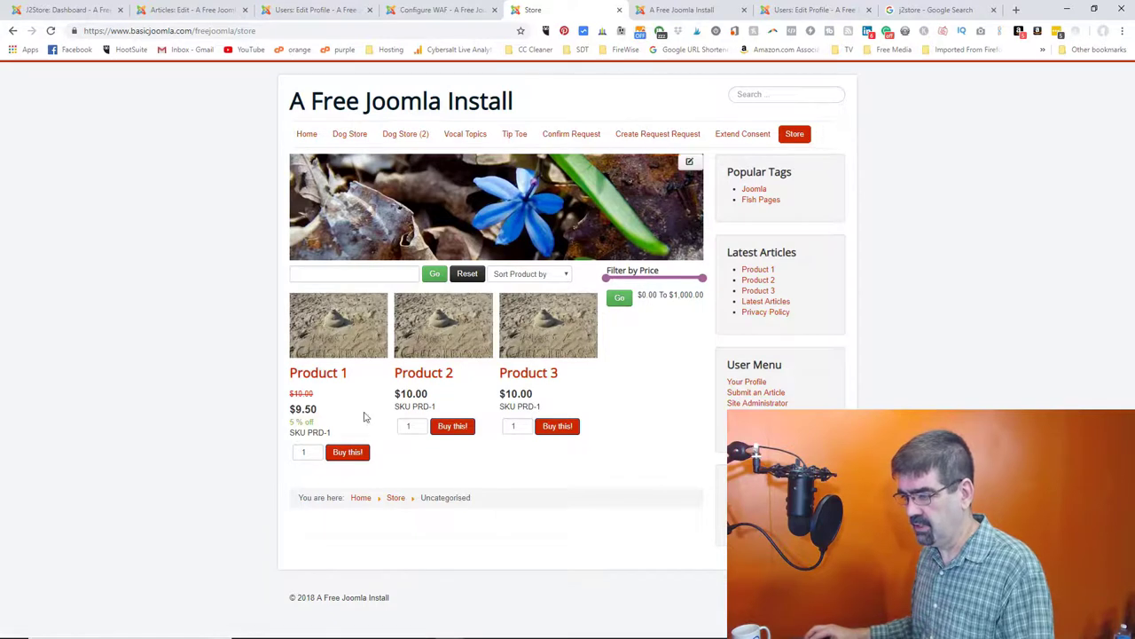
click(315, 452)
click(315, 452)
click(315, 451)
click(315, 451)
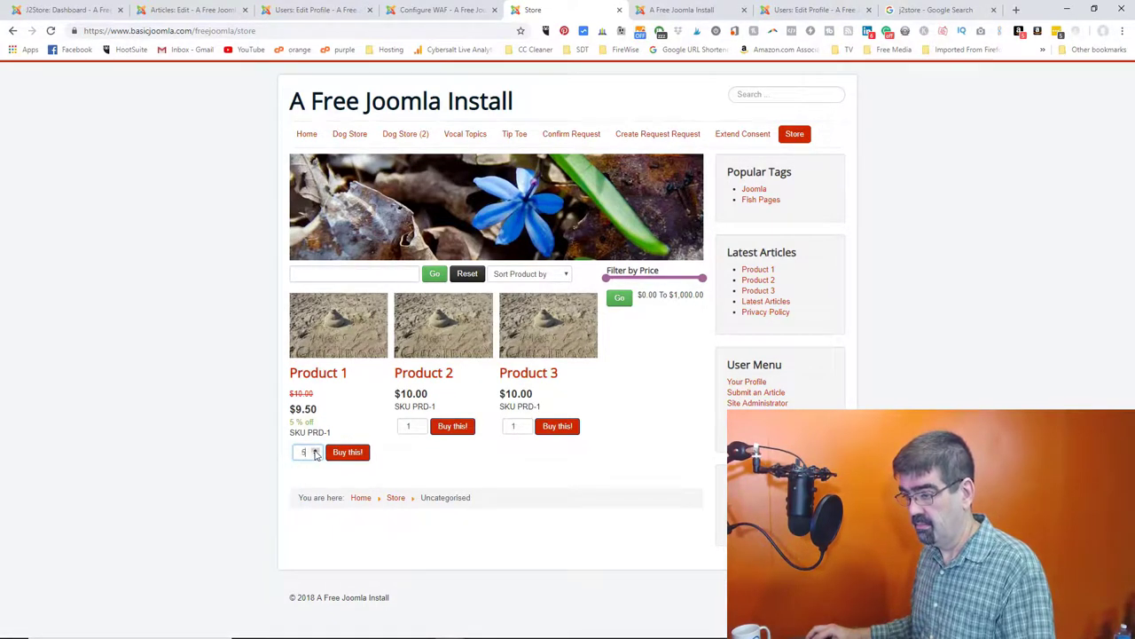
click(338, 454)
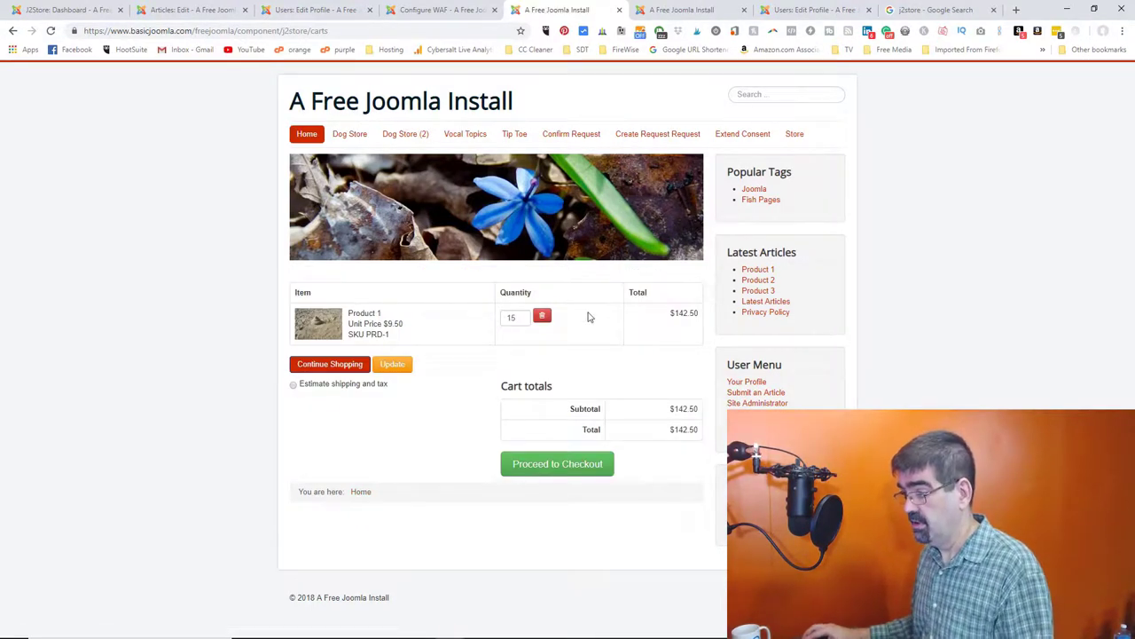
- Change Product 1's cart quantity to 10 and update the cart to $95.00
click(522, 316)
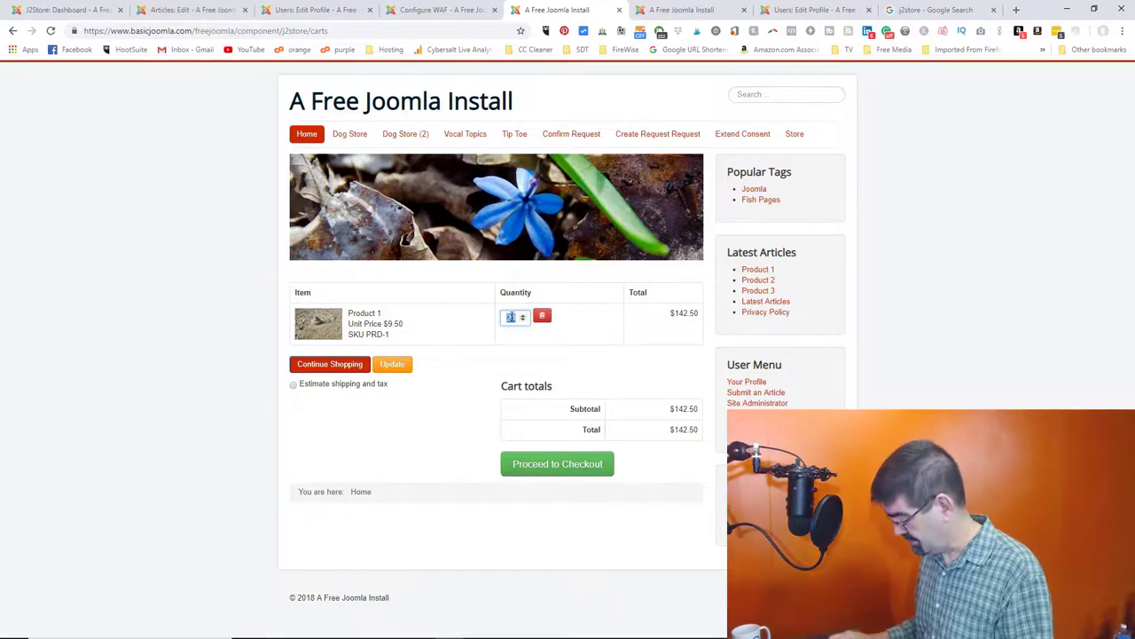
text(10)
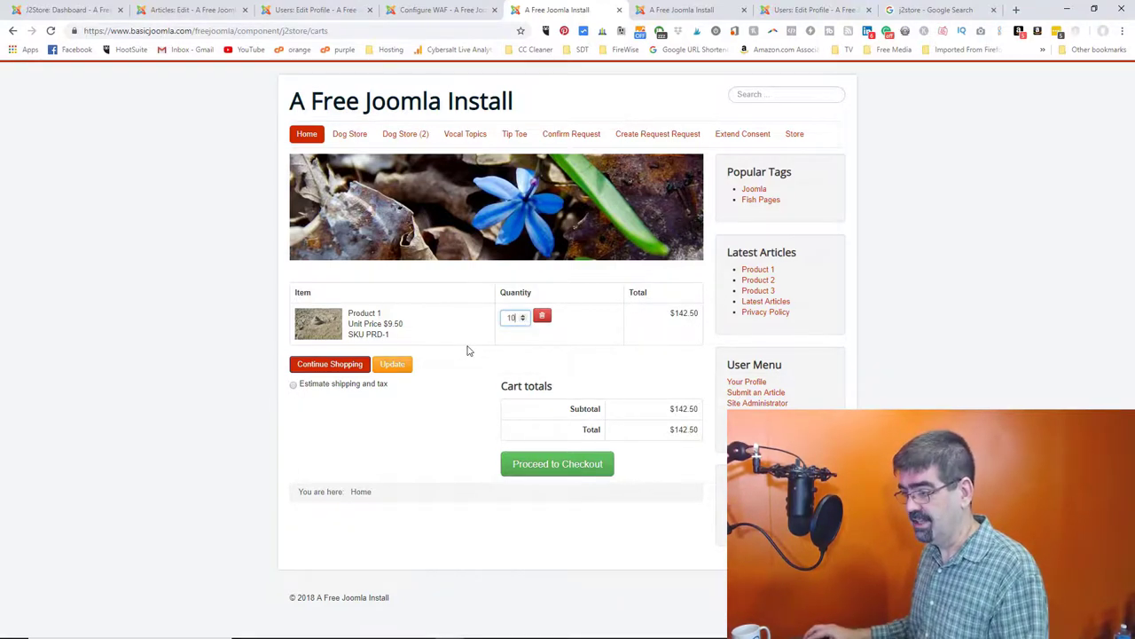
click(397, 365)
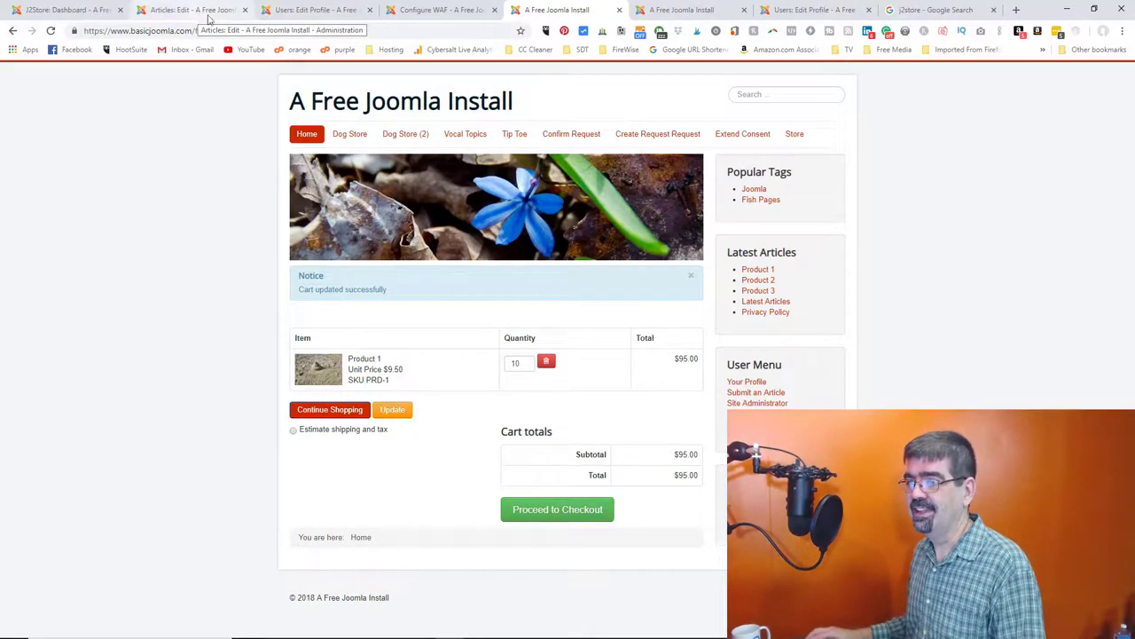
- Return to the Product 1 editor and close it
click(213, 18)
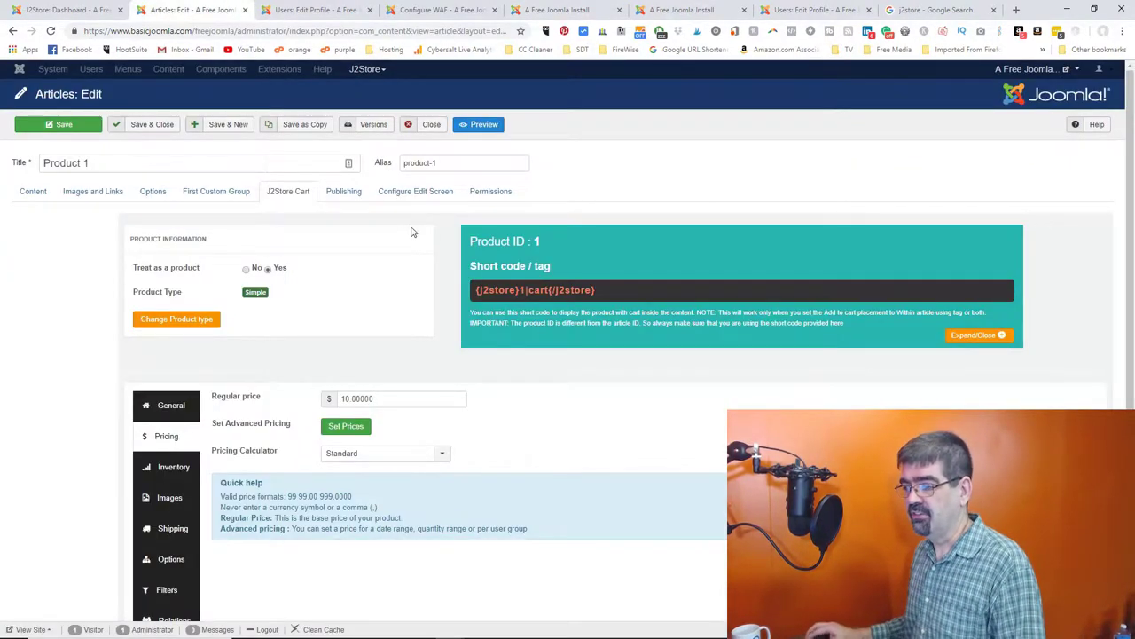
scroll(387, 241, down, 2)
scroll(387, 241, up, 2)
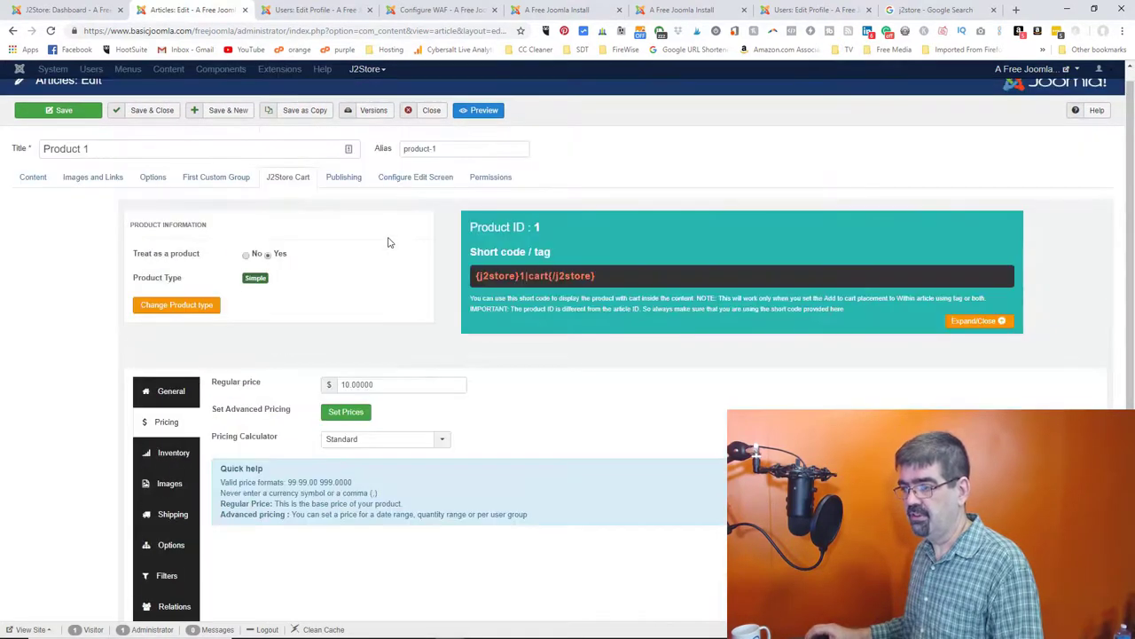
click(431, 110)
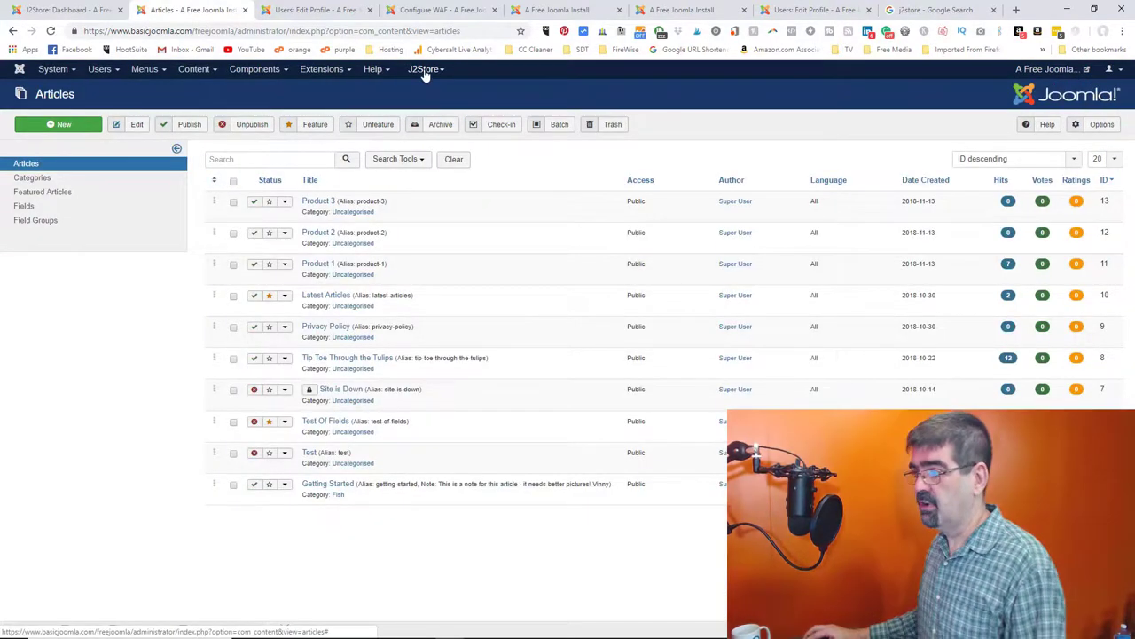
- Go to J2Store > Catalog > Products from the administration menu
click(424, 69)
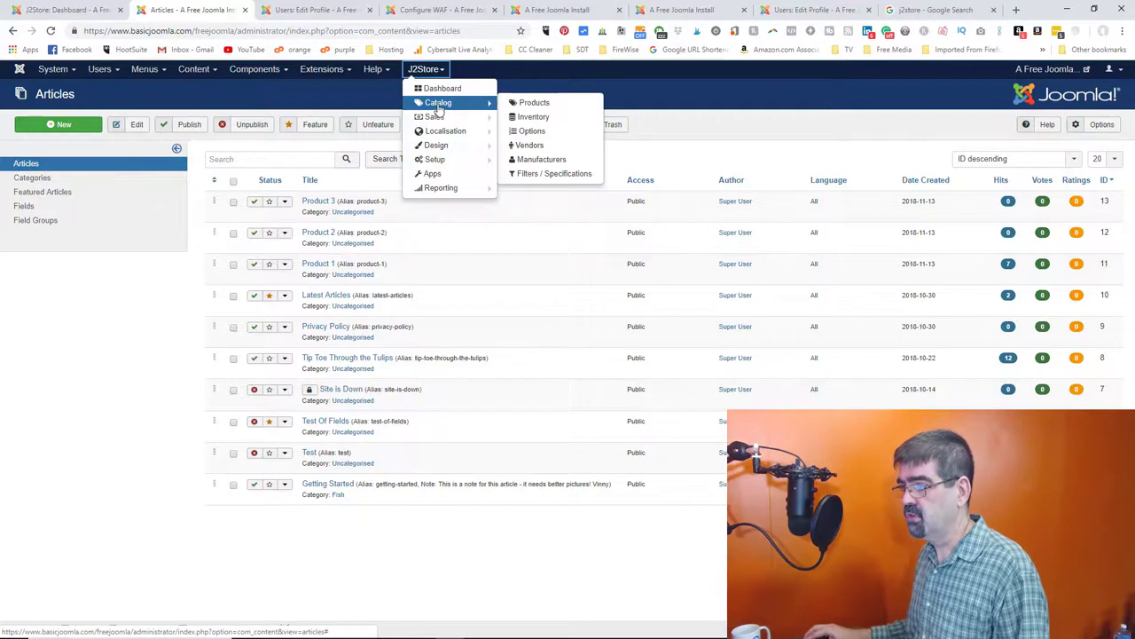
click(437, 107)
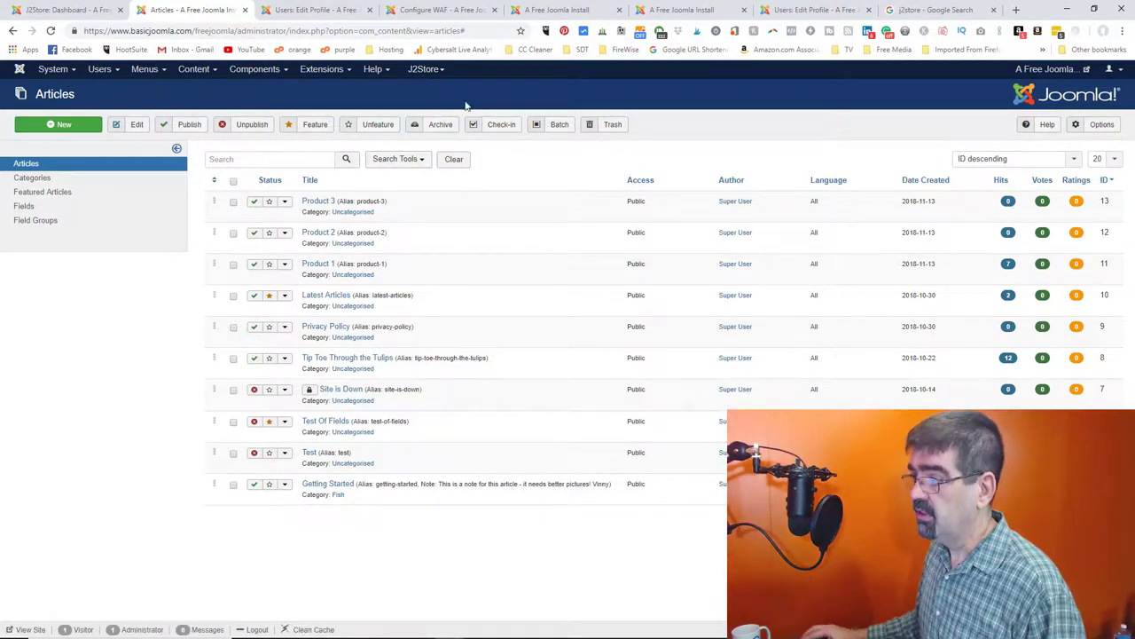
click(430, 69)
mouse_move(437, 110)
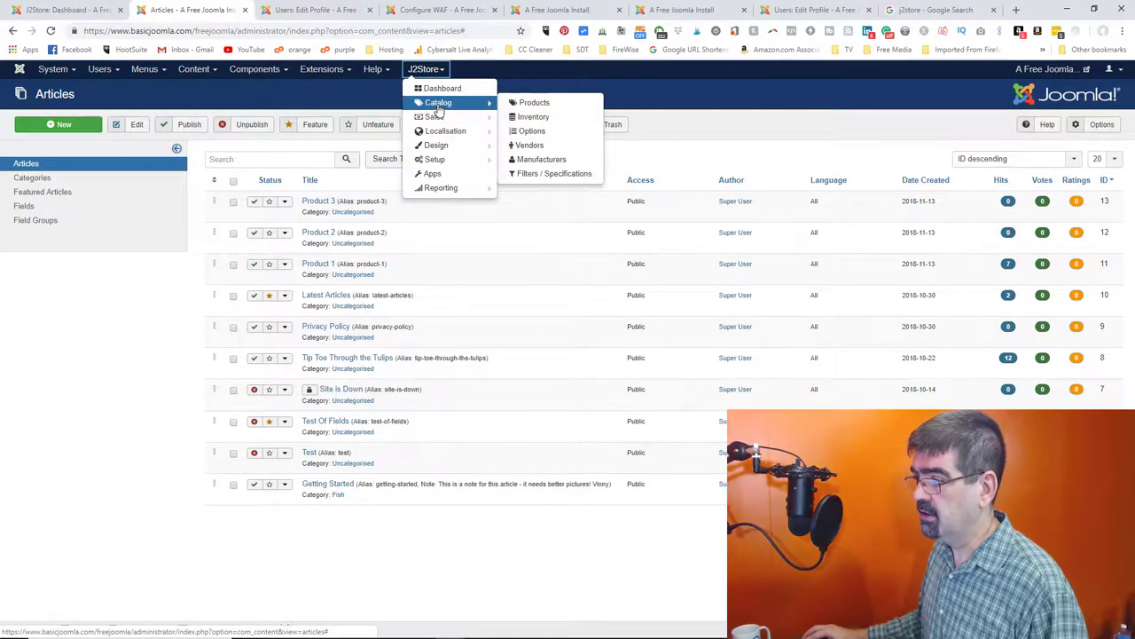
click(532, 103)
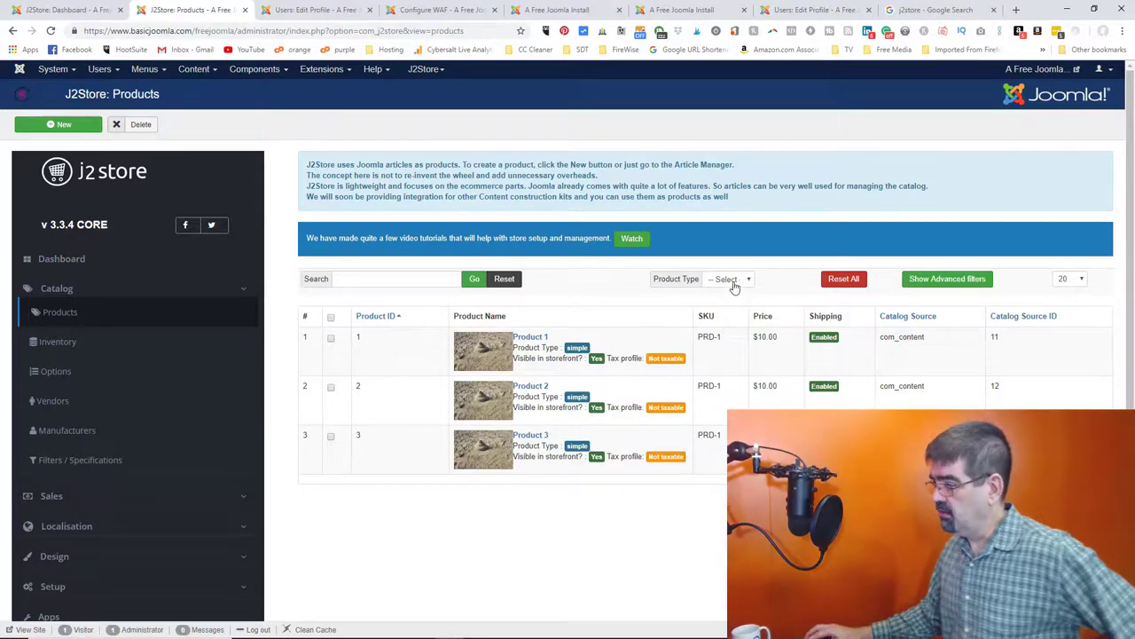
- Check the Product Type, advanced Vendor and Brand filters, then open Inventory and the empty Options list
click(734, 282)
click(775, 279)
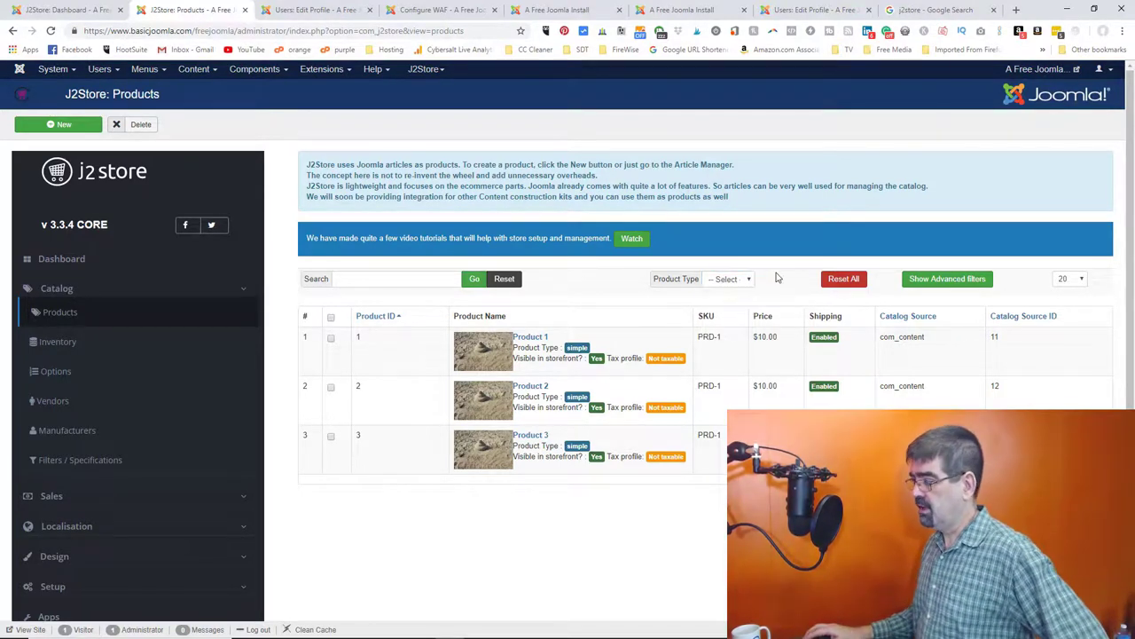
click(935, 282)
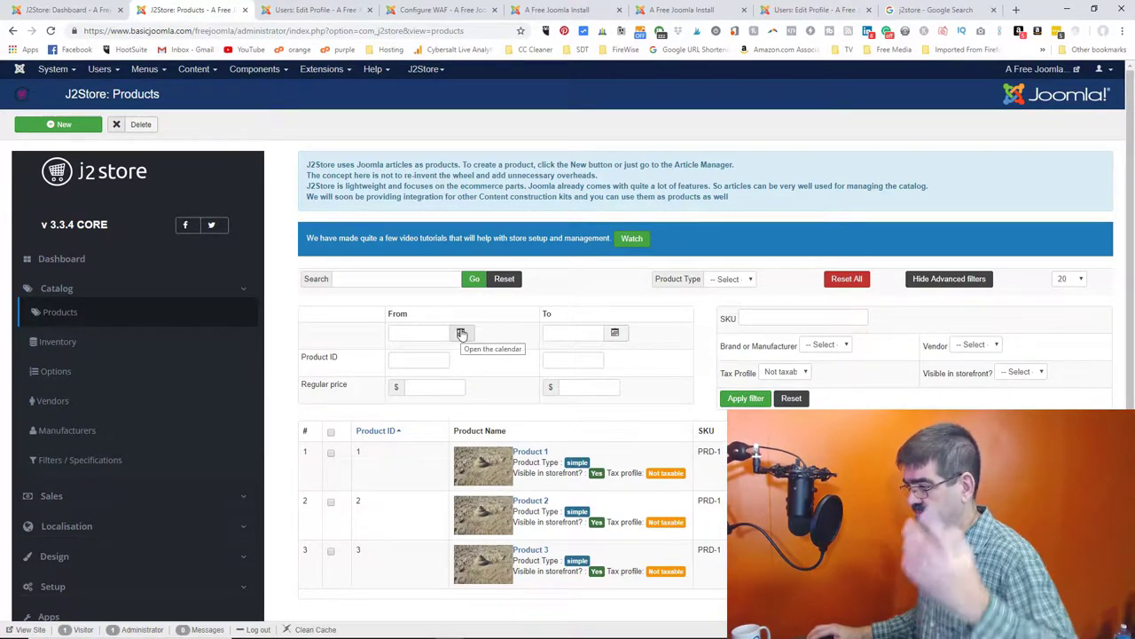
click(981, 349)
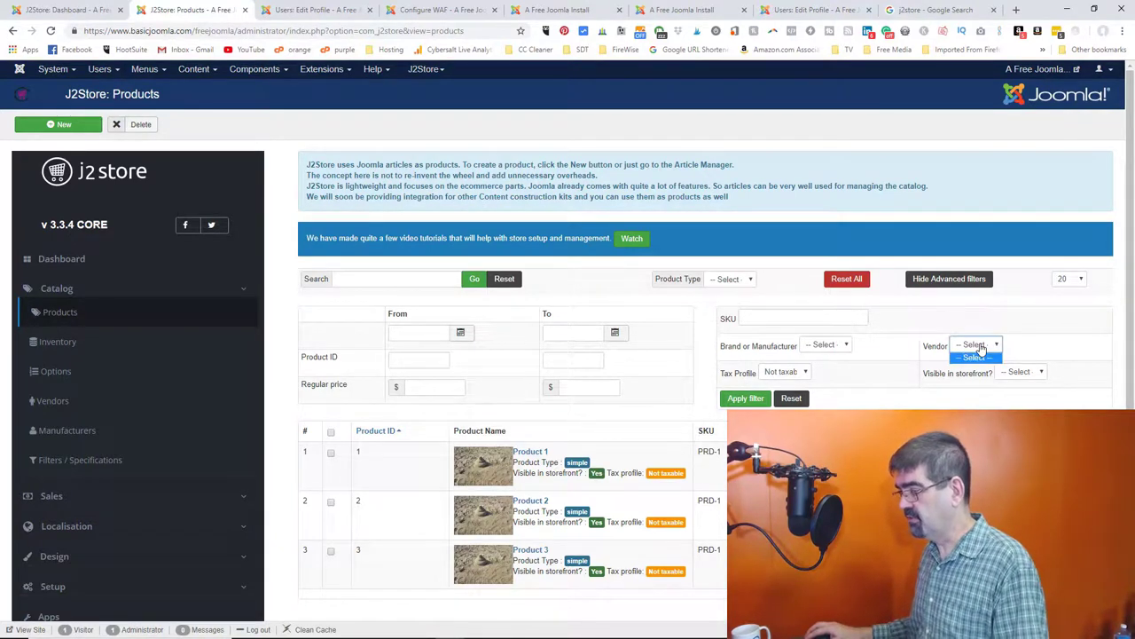
click(824, 351)
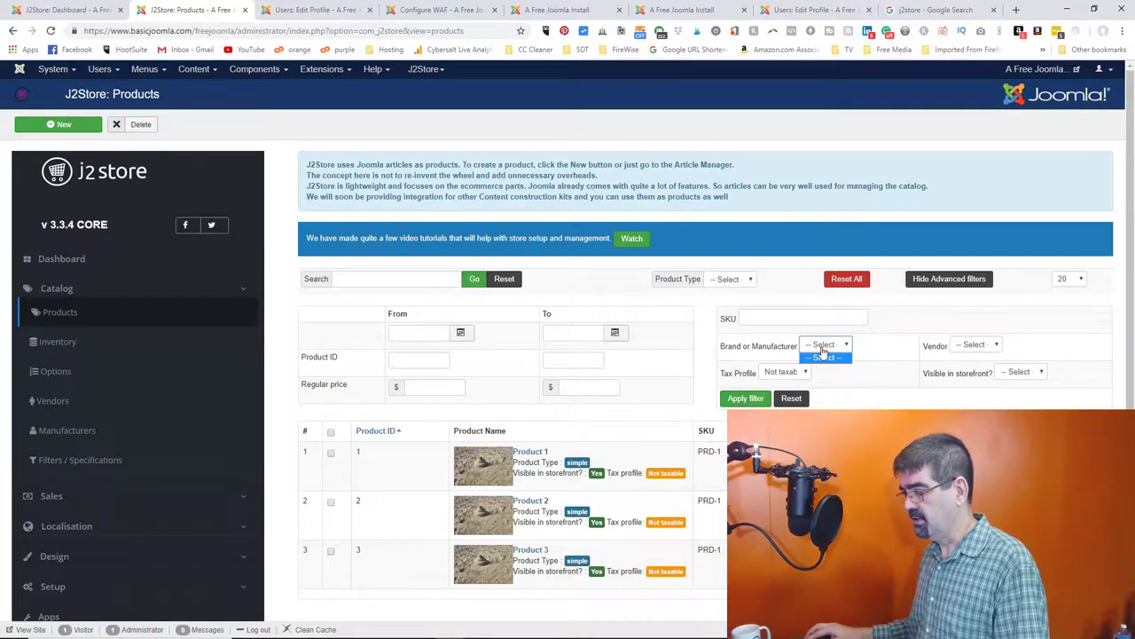
click(976, 347)
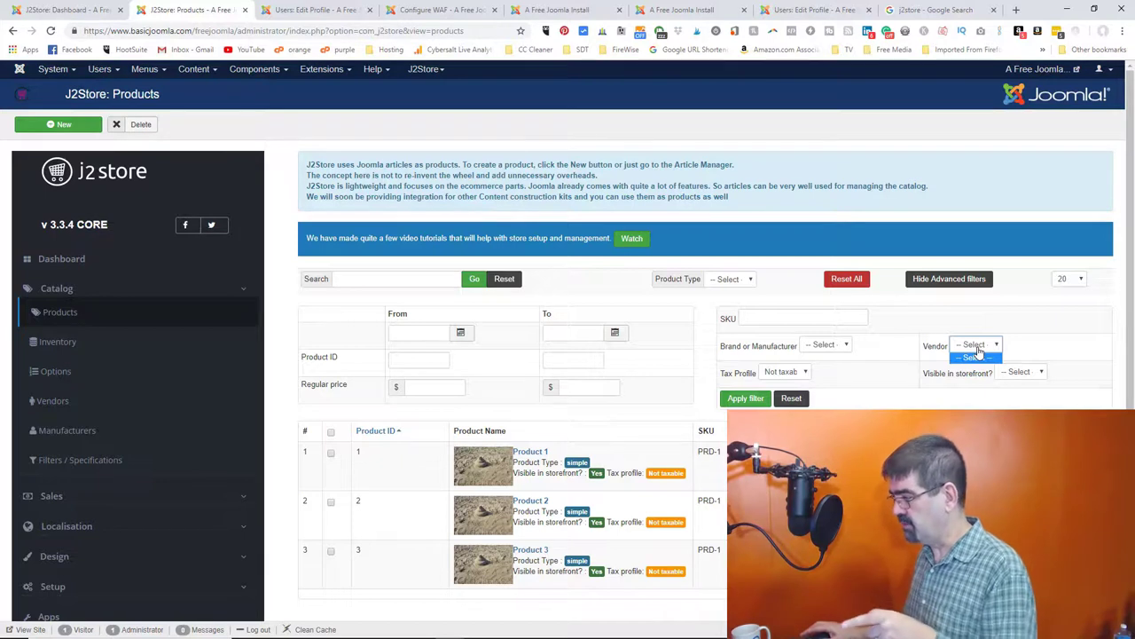
click(1038, 334)
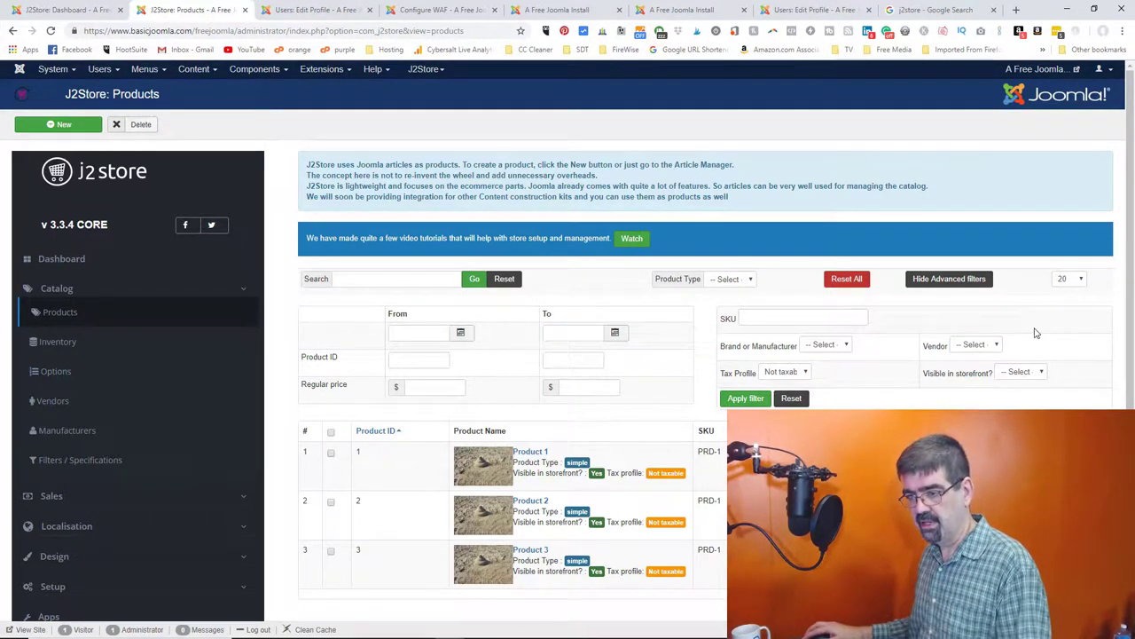
click(52, 345)
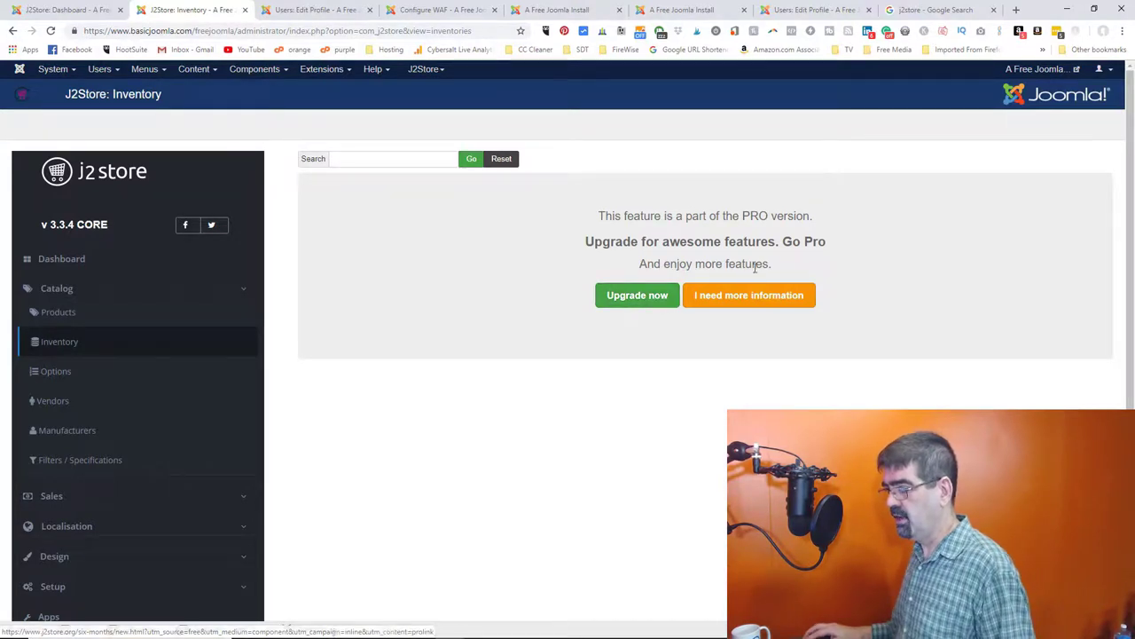
click(65, 368)
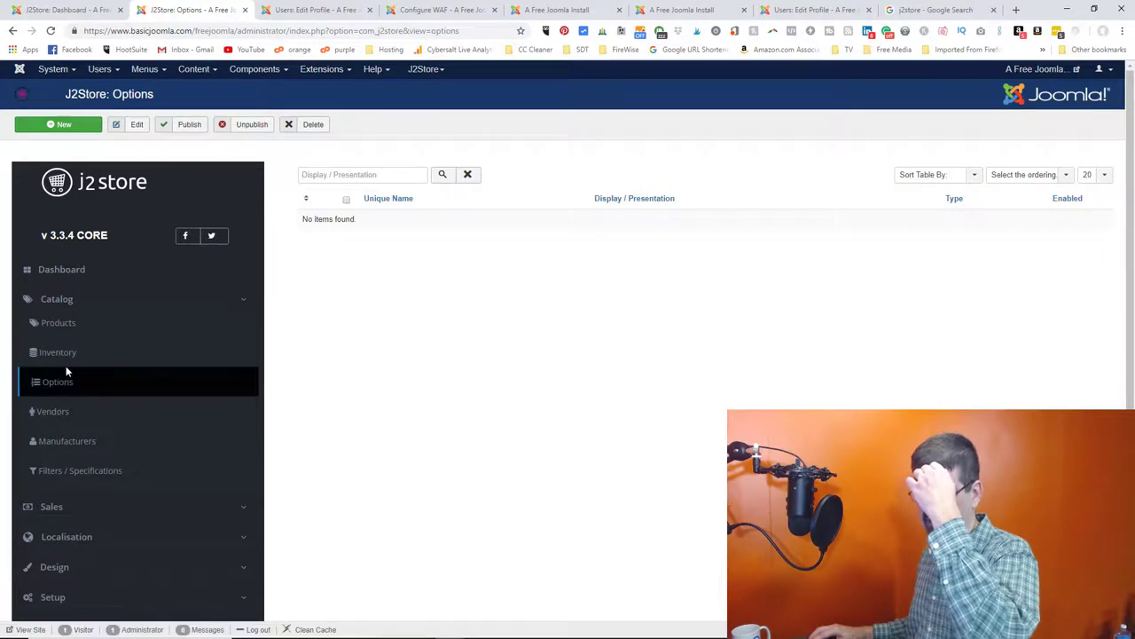
- Create a new Dropdown option with Size as unique name and display name, and save it
click(59, 129)
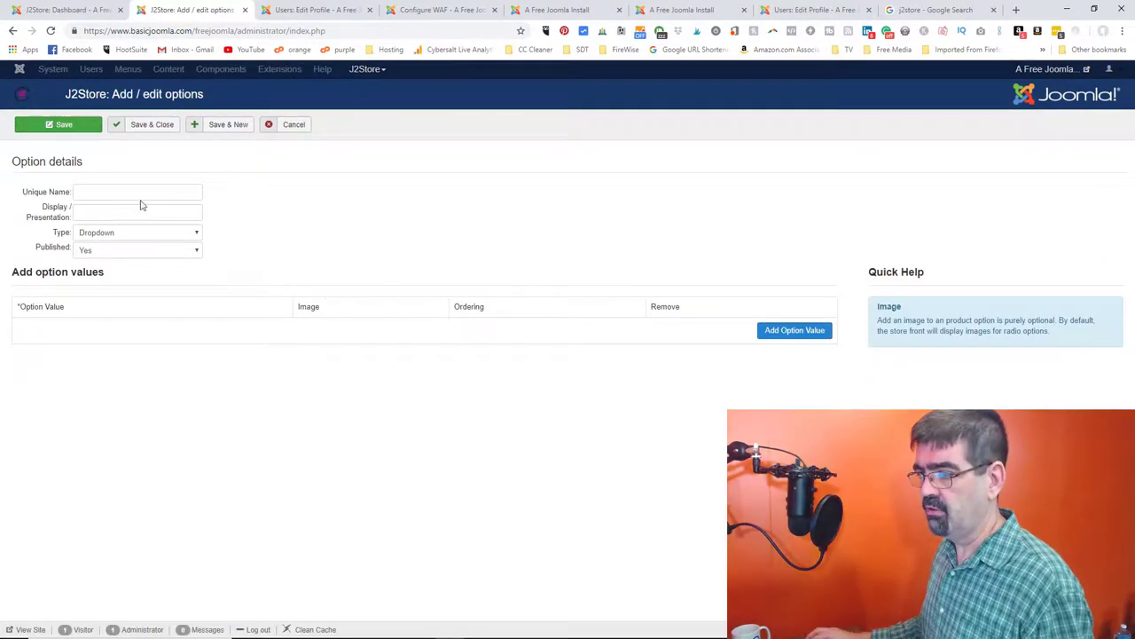
click(122, 195)
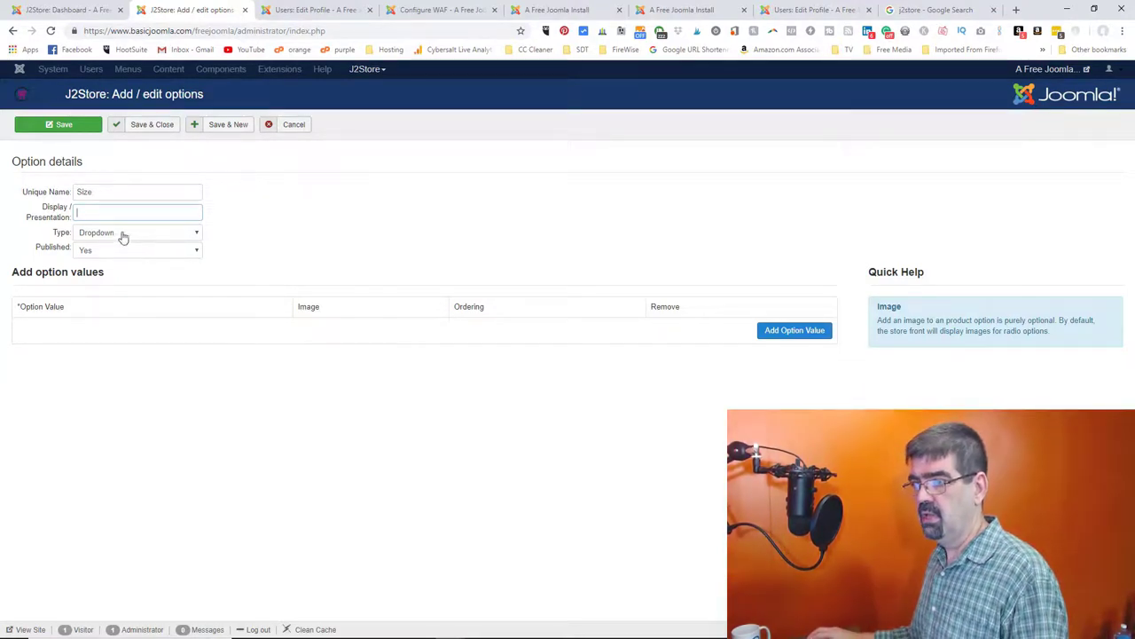
click(58, 126)
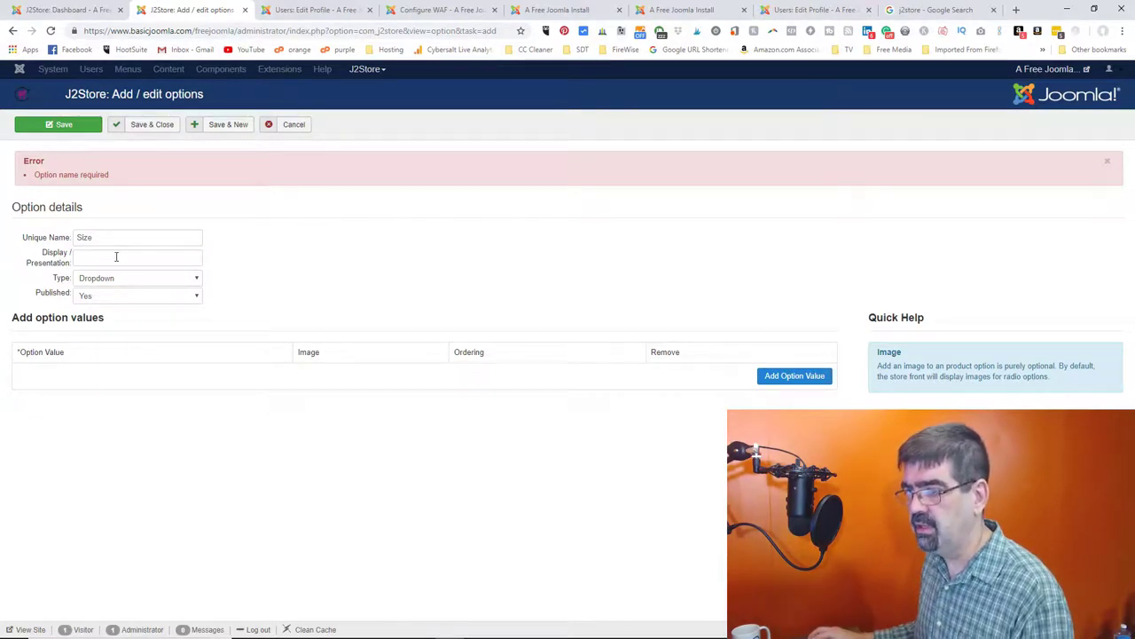
click(116, 256)
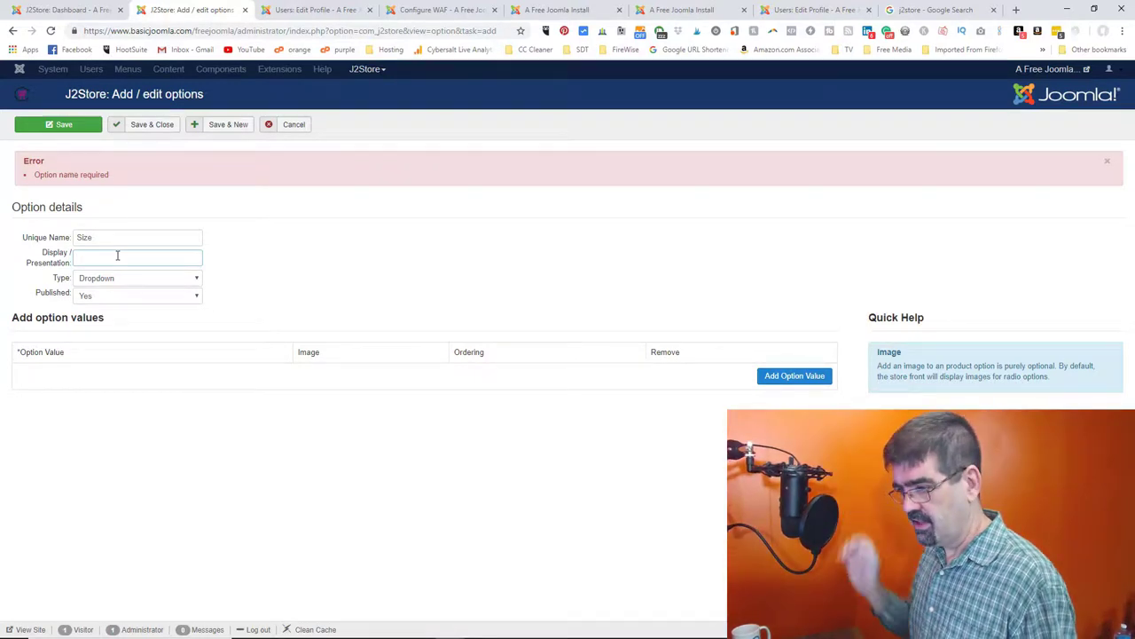
text(Size)
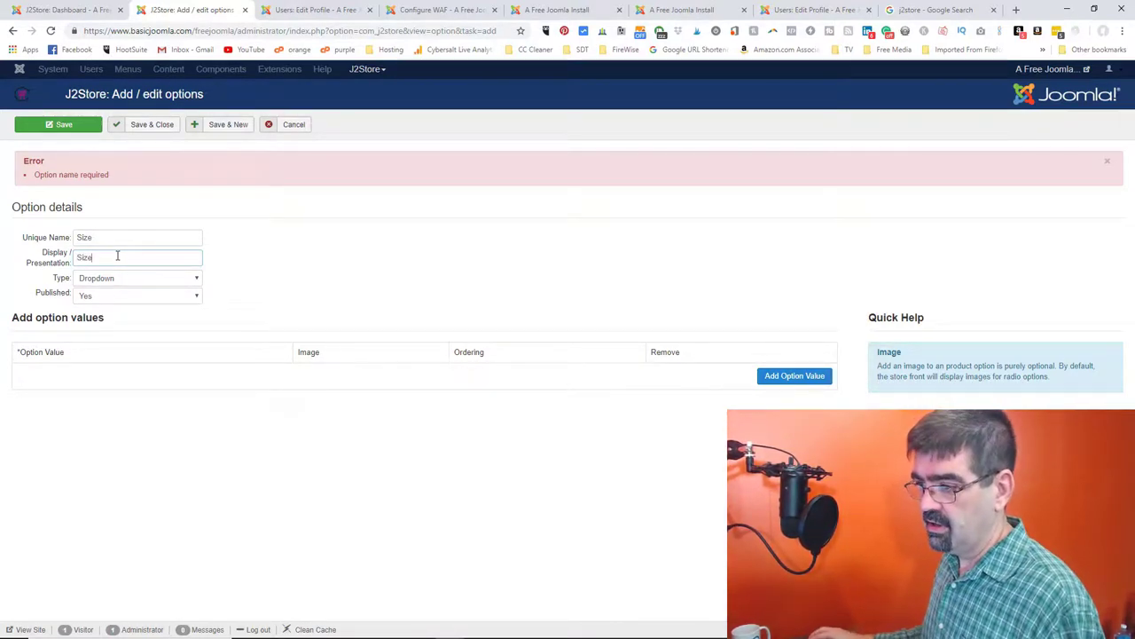
click(58, 126)
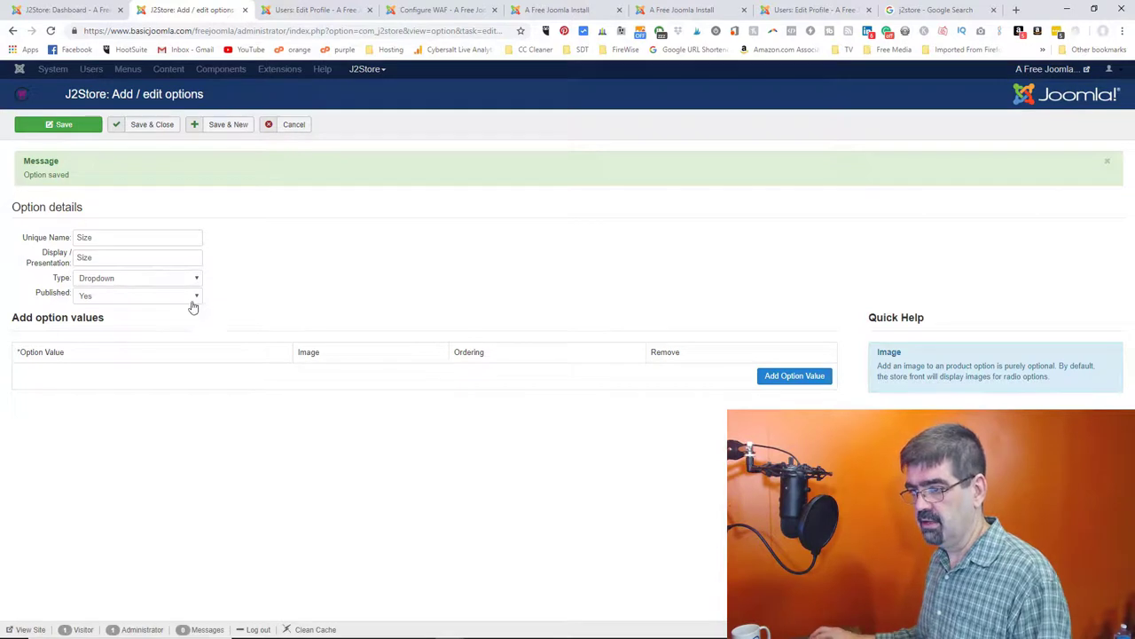
- Add Size option value 1 with ordering 1 and save the option
click(799, 377)
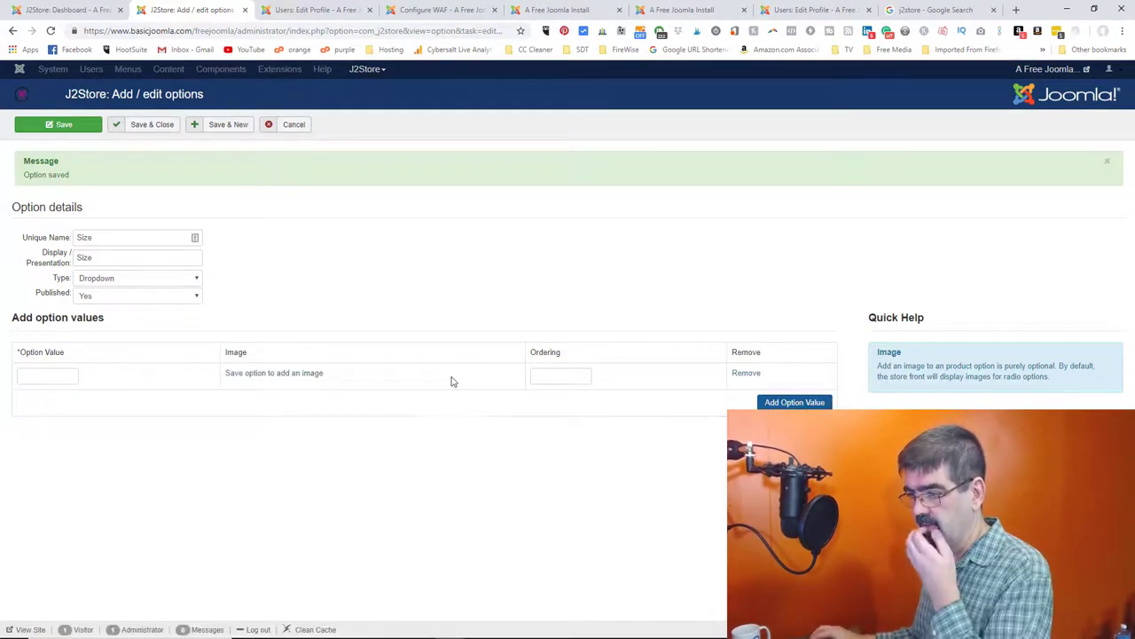
click(55, 374)
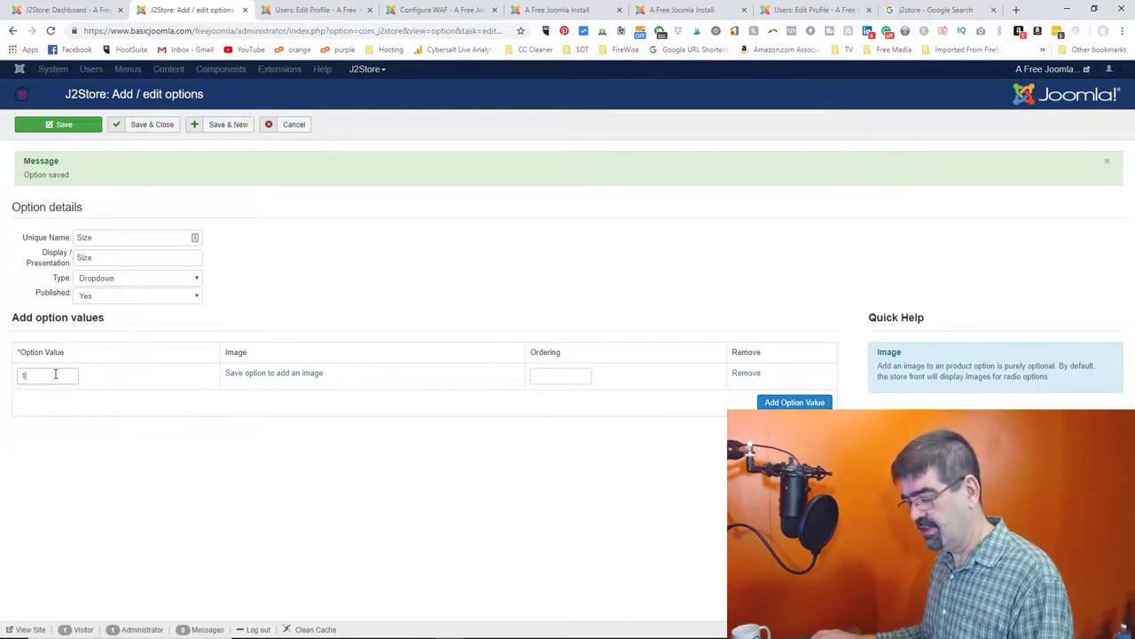
text(1)
key(Tab)
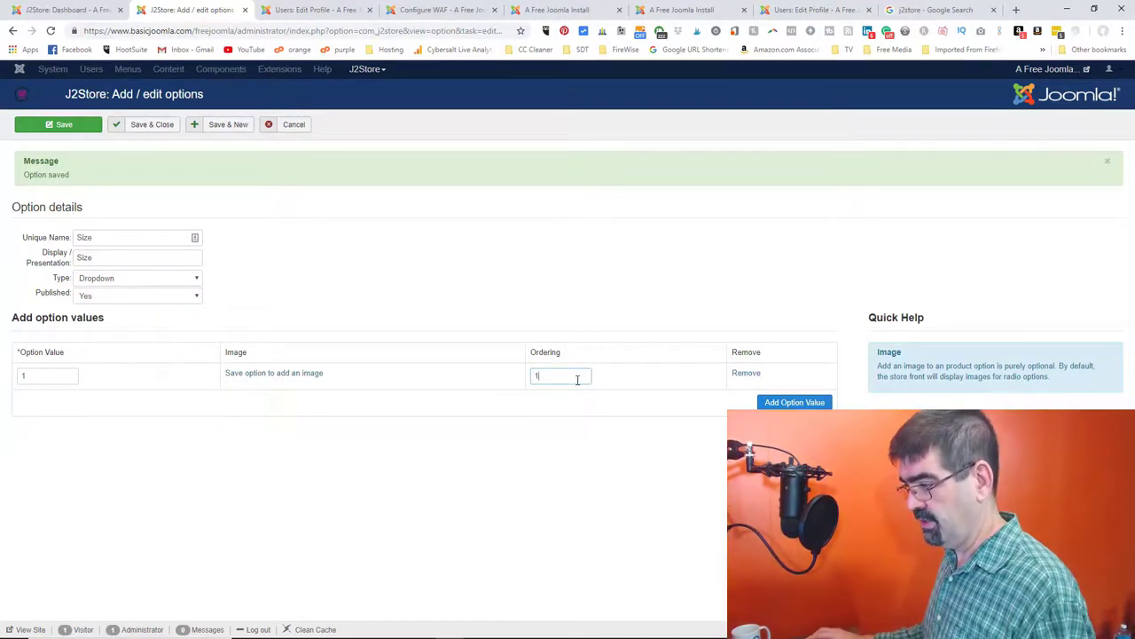
click(65, 129)
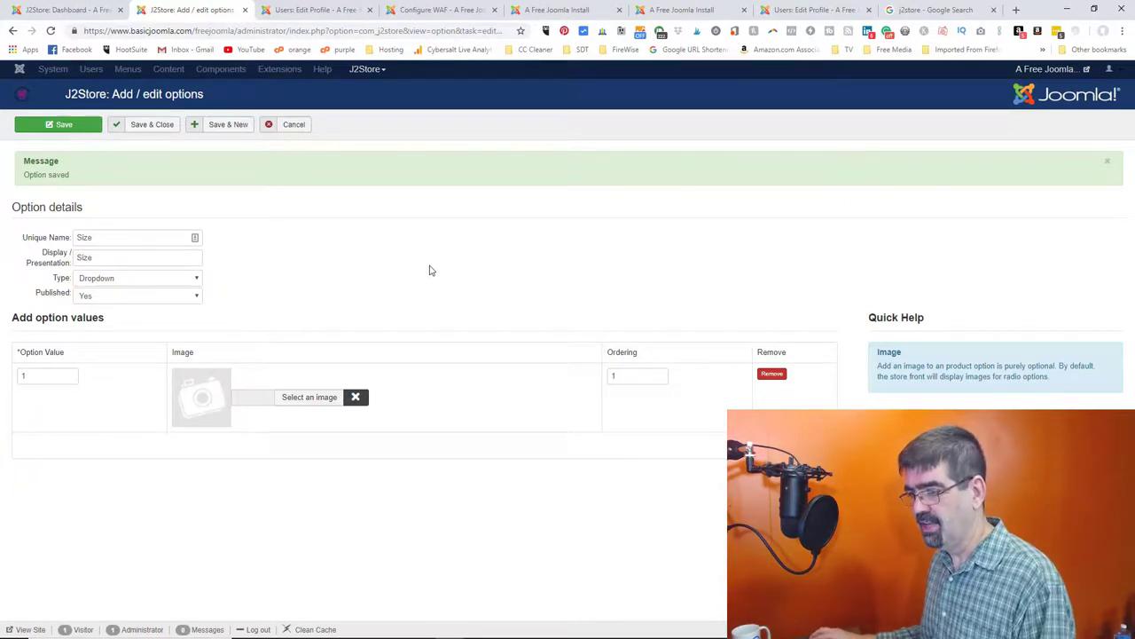
click(306, 399)
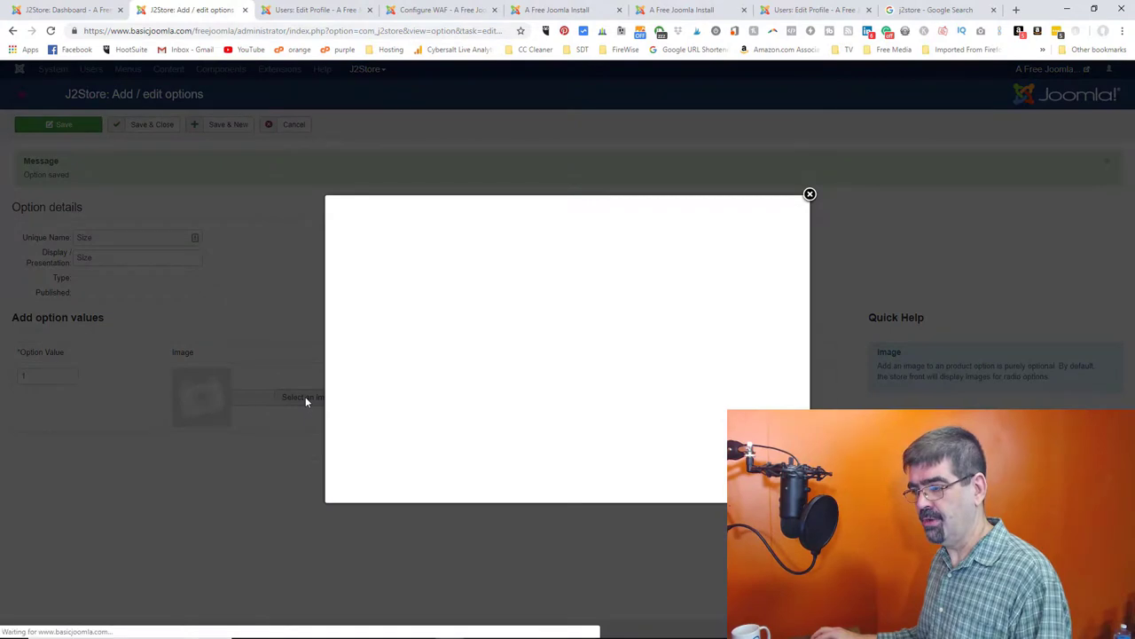
scroll(647, 388, down, 2)
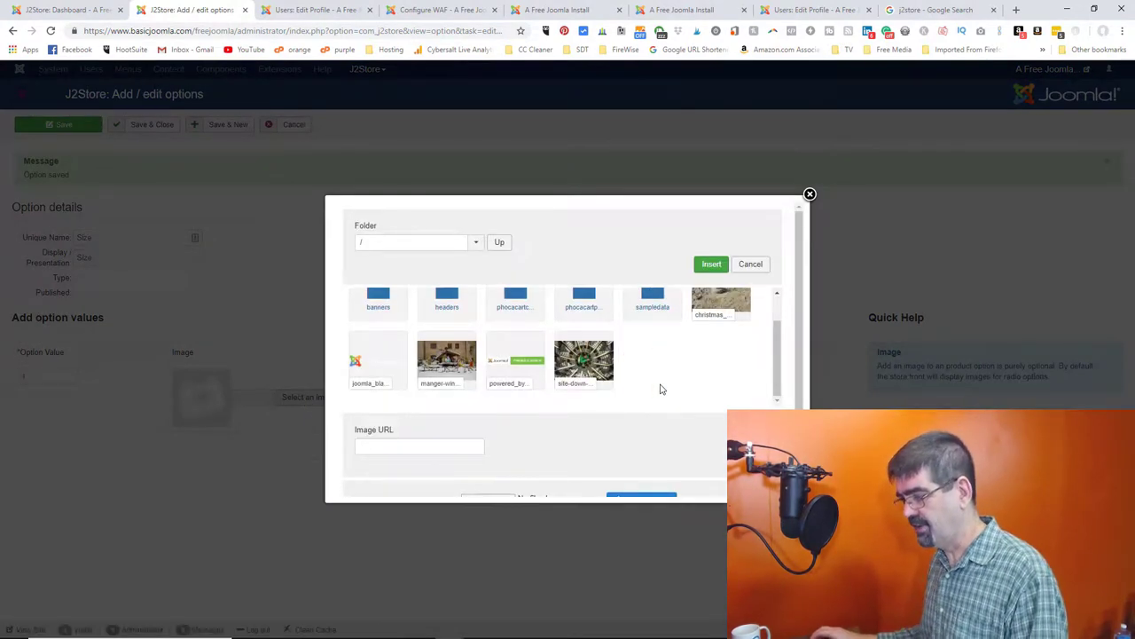
click(810, 193)
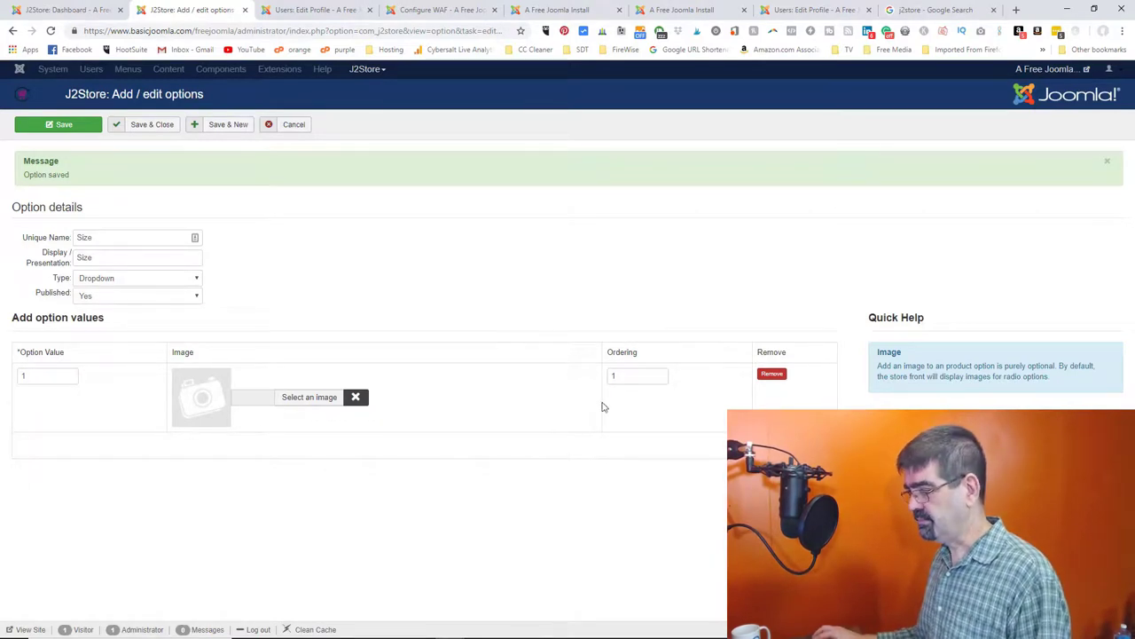
- Add values 2 and 3 with ordering 2 and 3, then save and close
click(780, 445)
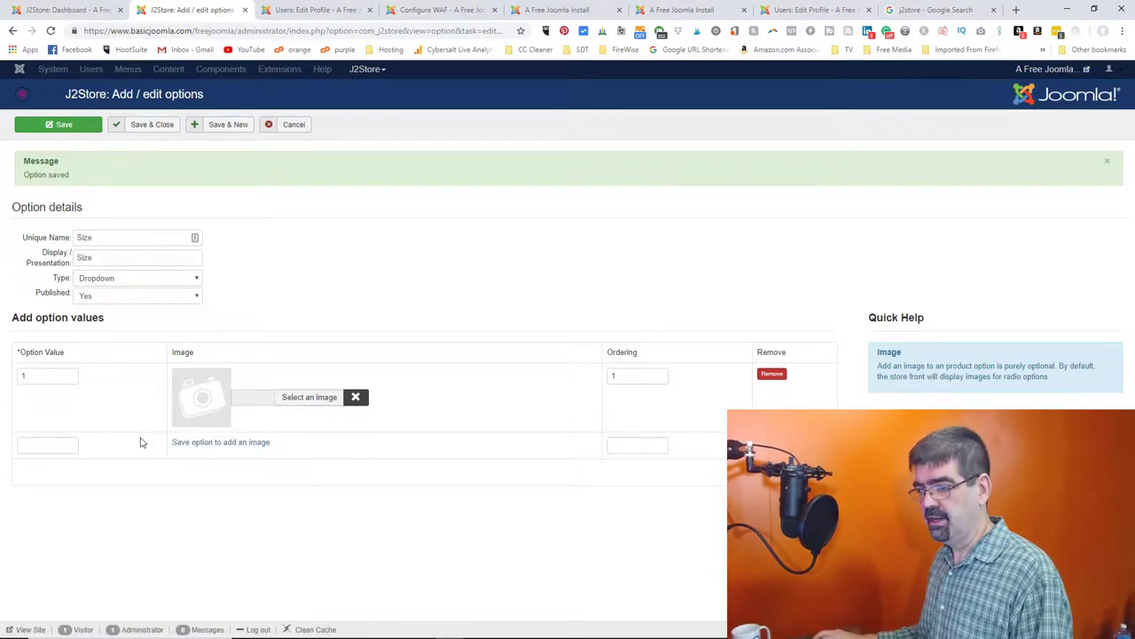
text(2)
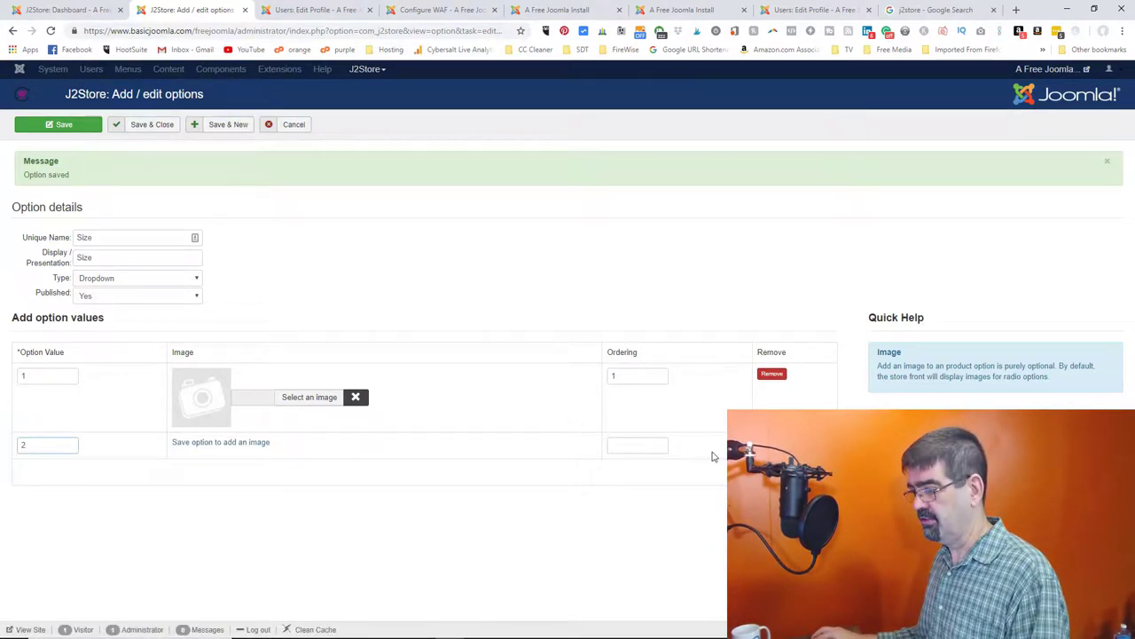
click(657, 448)
text(2)
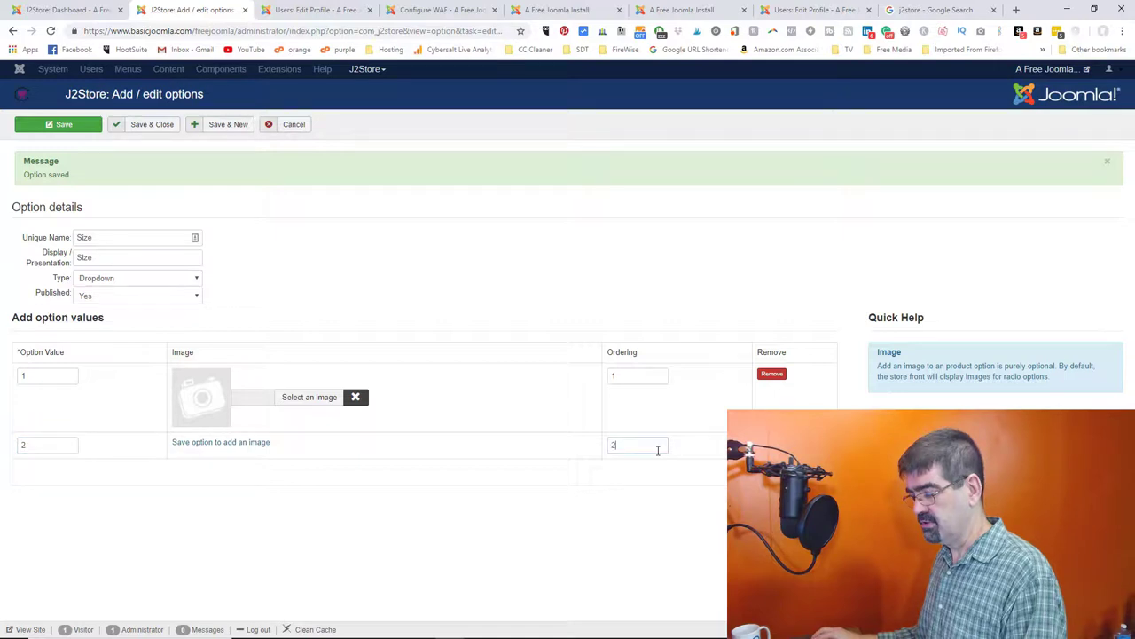
click(780, 470)
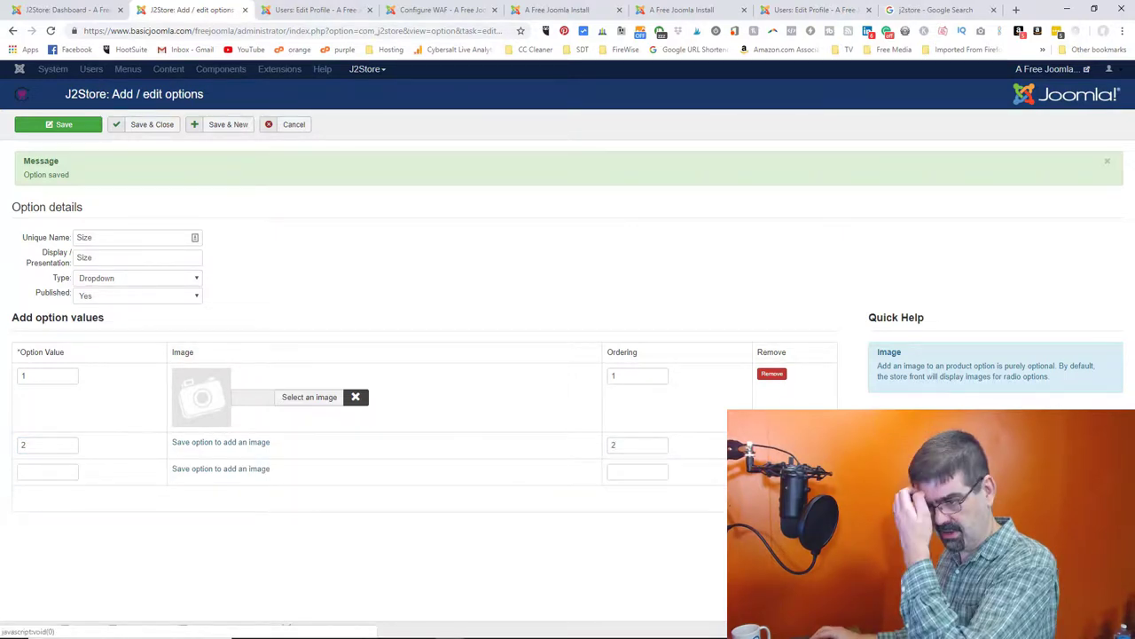
click(46, 471)
text(3)
click(636, 471)
text(3)
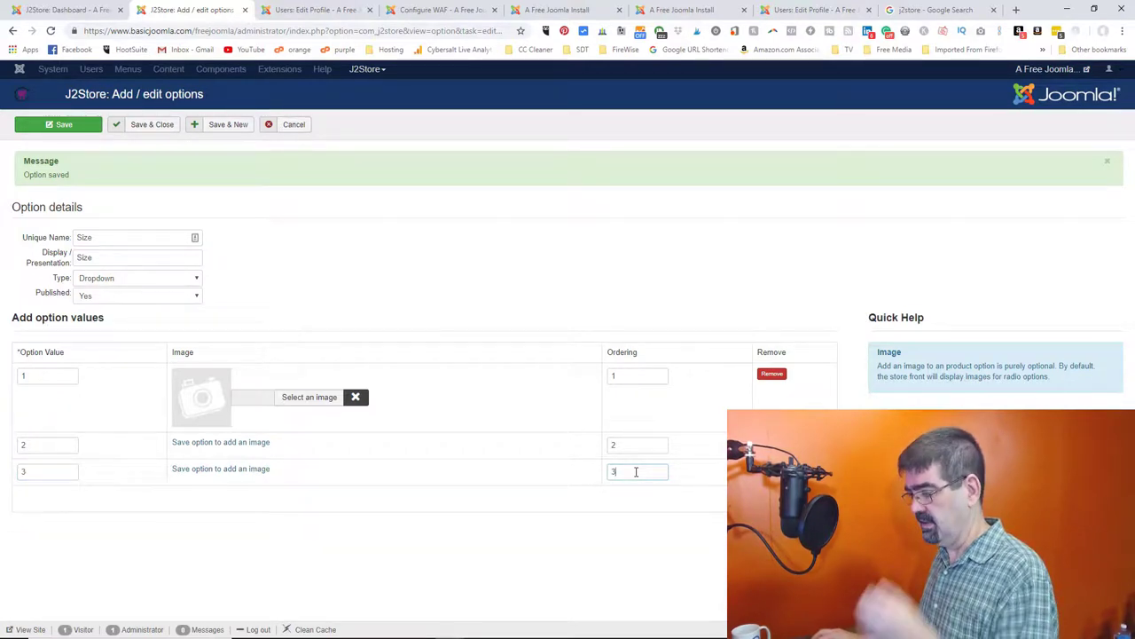
key(Tab)
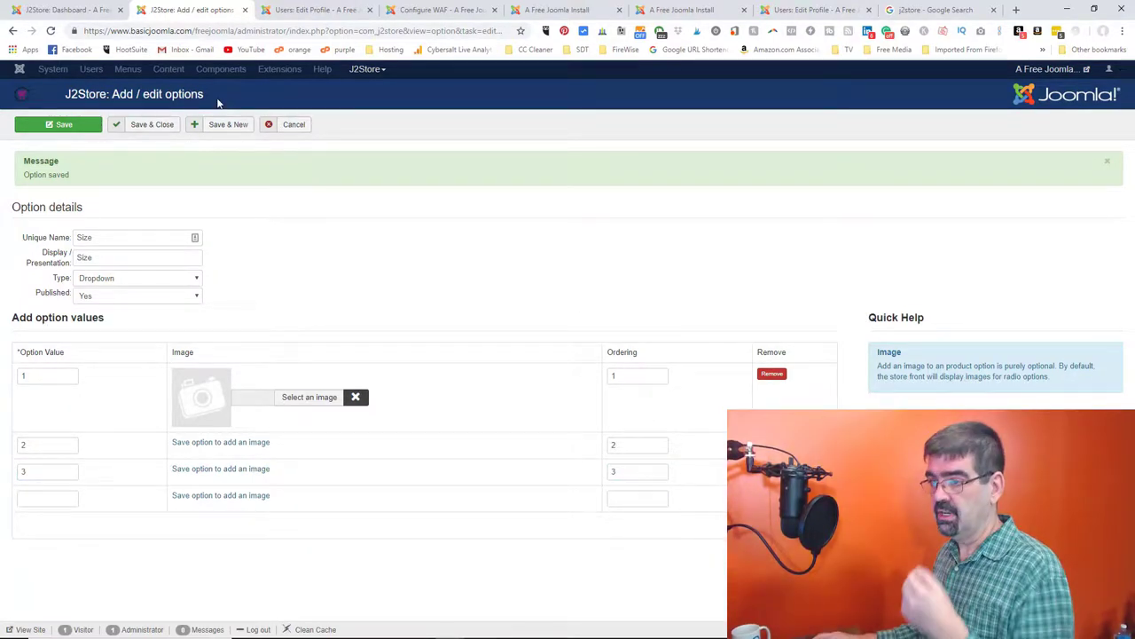
click(148, 129)
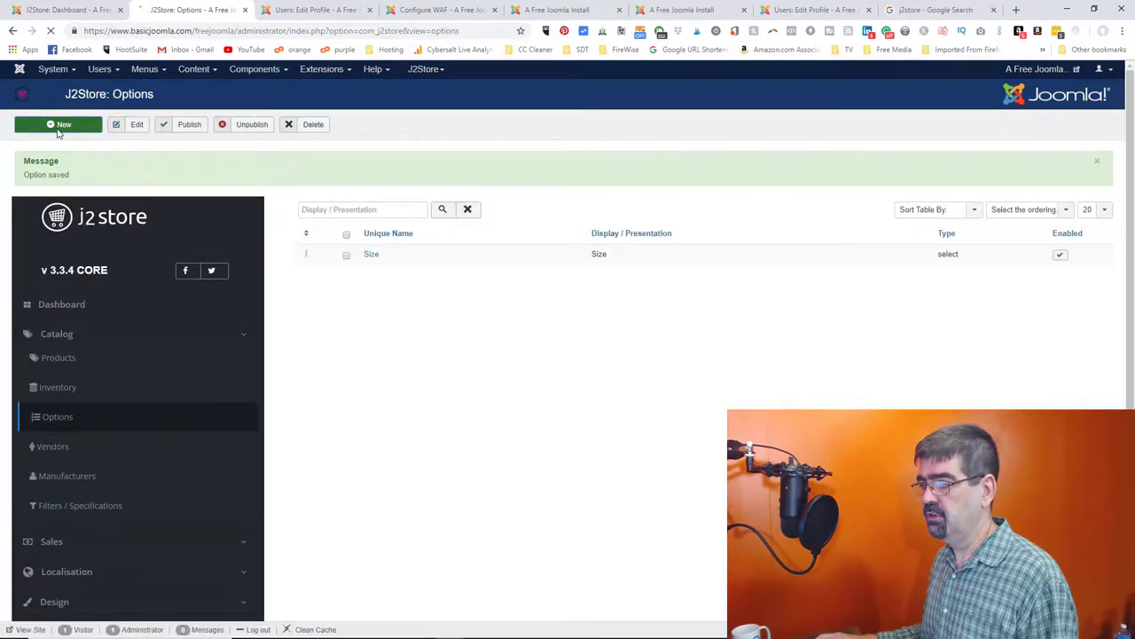
- Enter Colour as the new option's unique name and display name
click(85, 193)
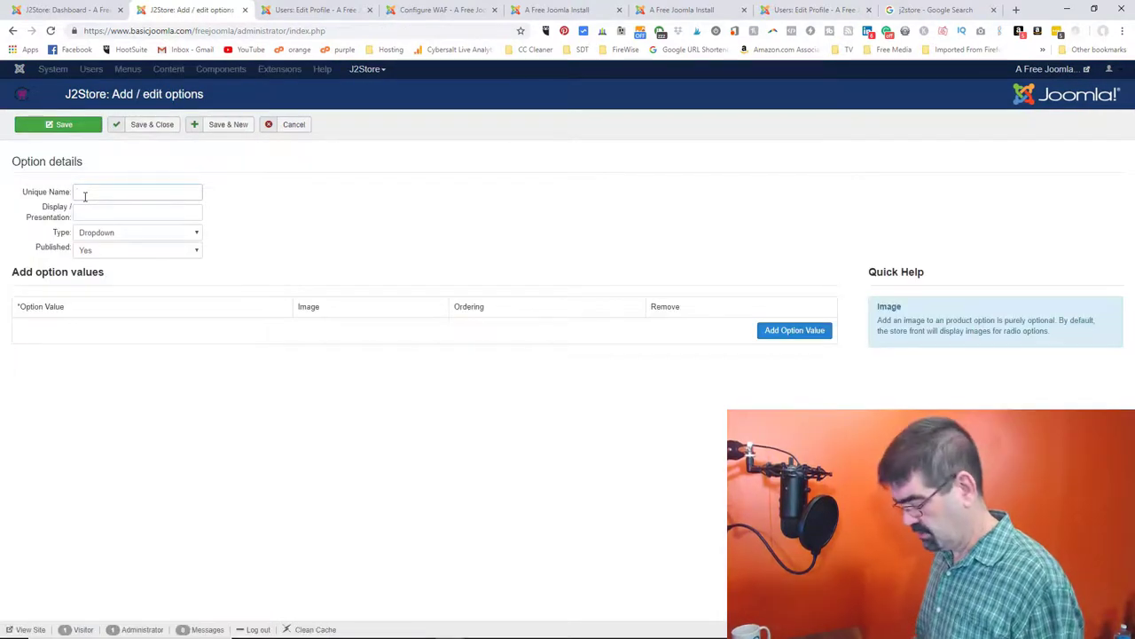
text(Colour)
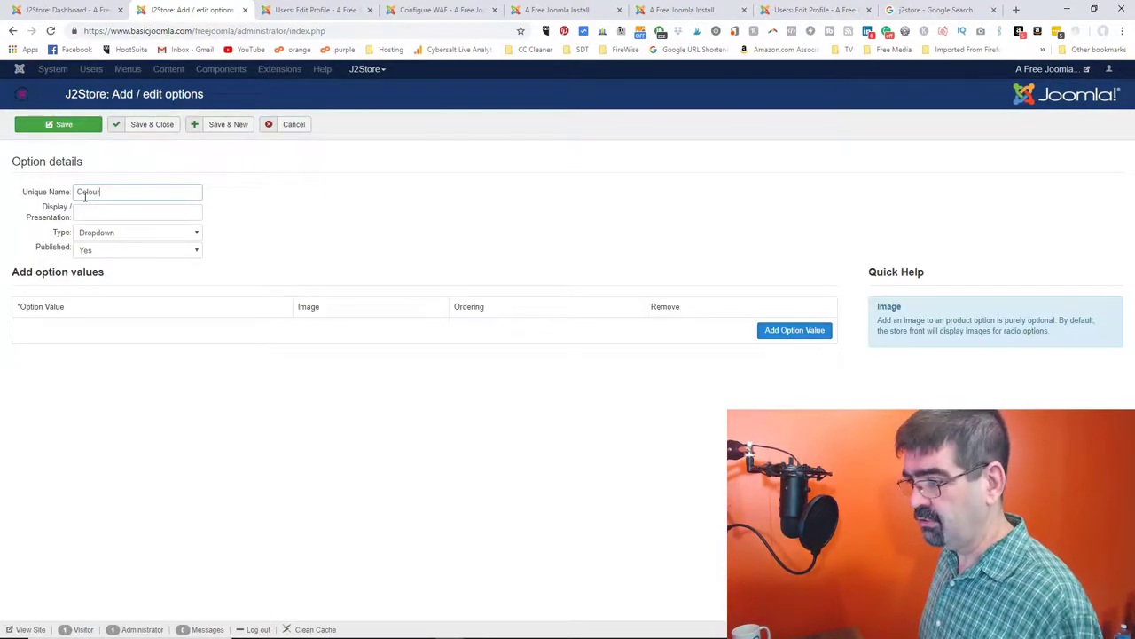
key(Tab)
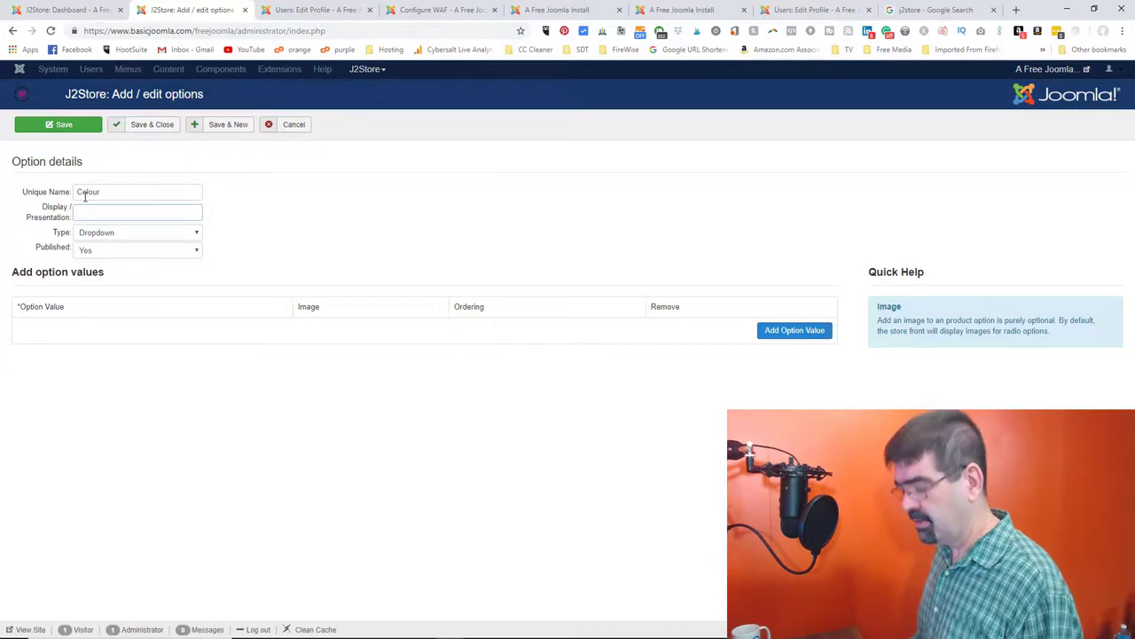
text(Colour)
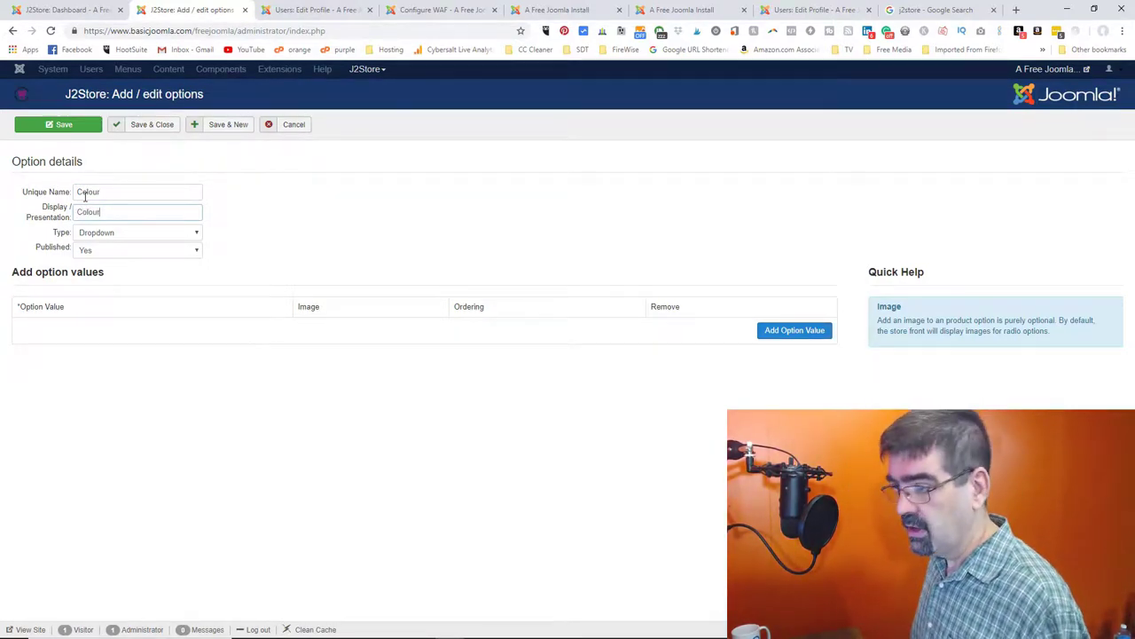
key(Tab)
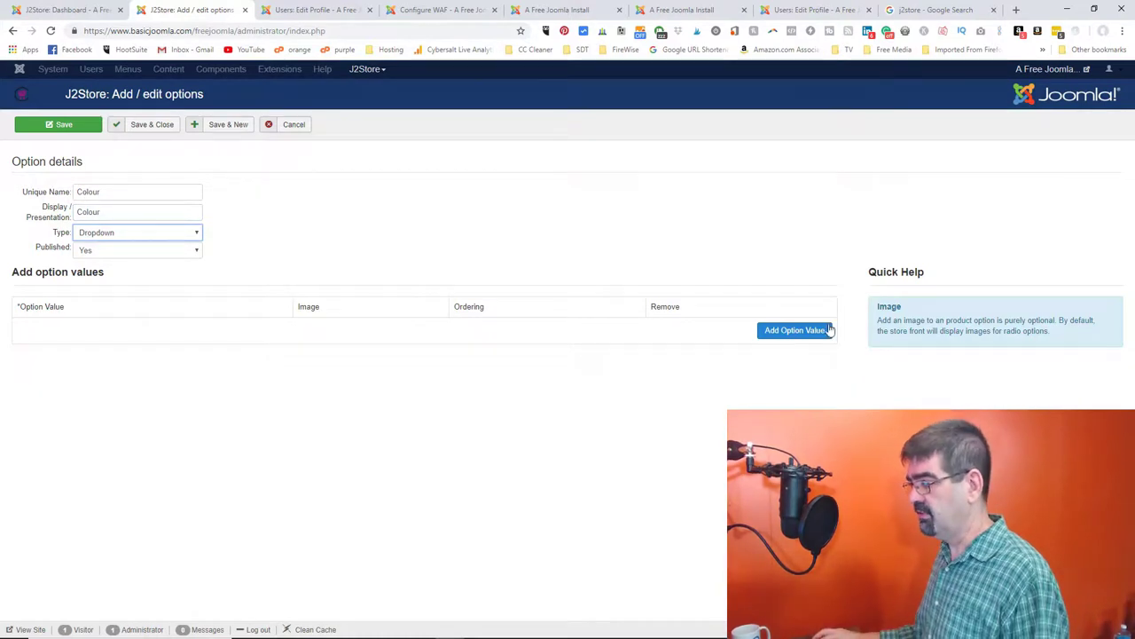
- Add four value rows Orange, Red, Blue and Black, and save the Colour option
click(805, 333)
click(805, 360)
click(805, 387)
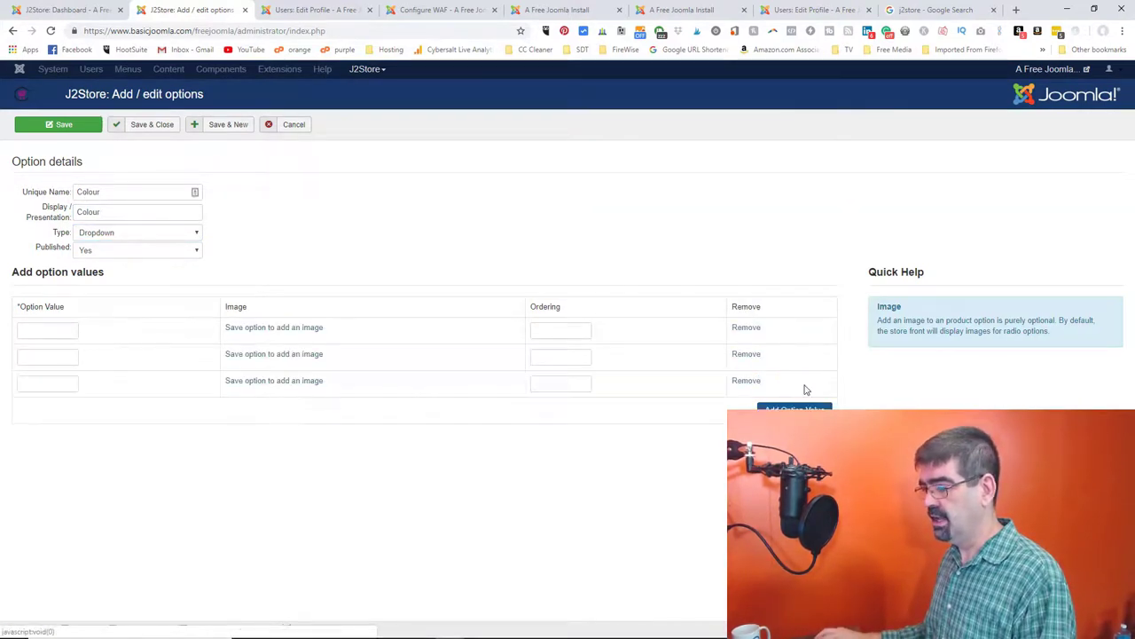
click(804, 407)
click(56, 329)
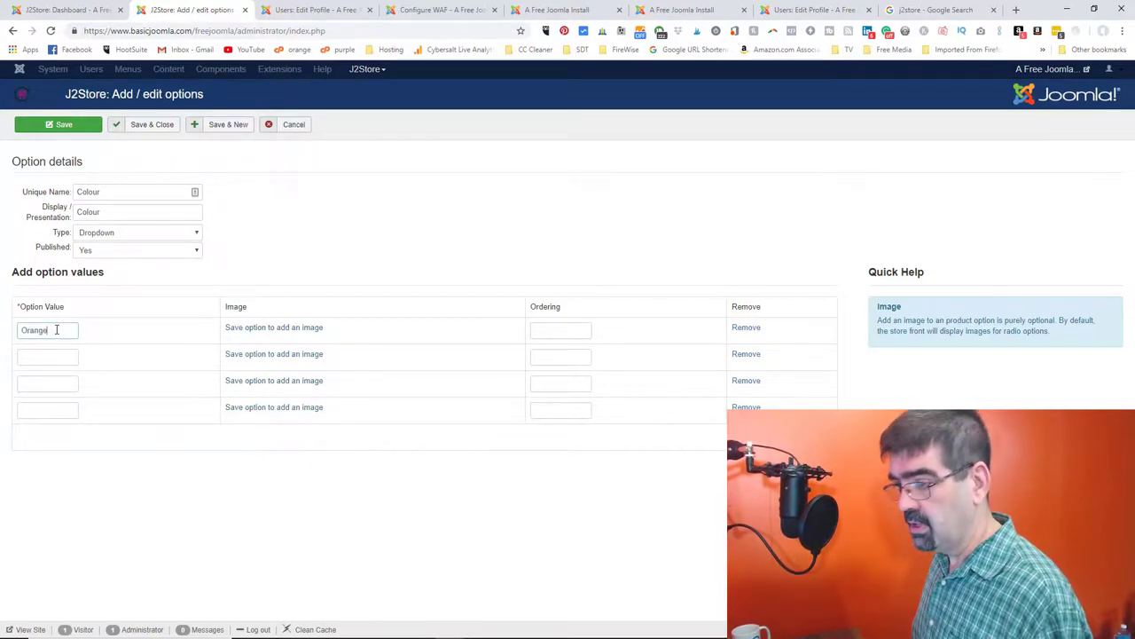
click(60, 354)
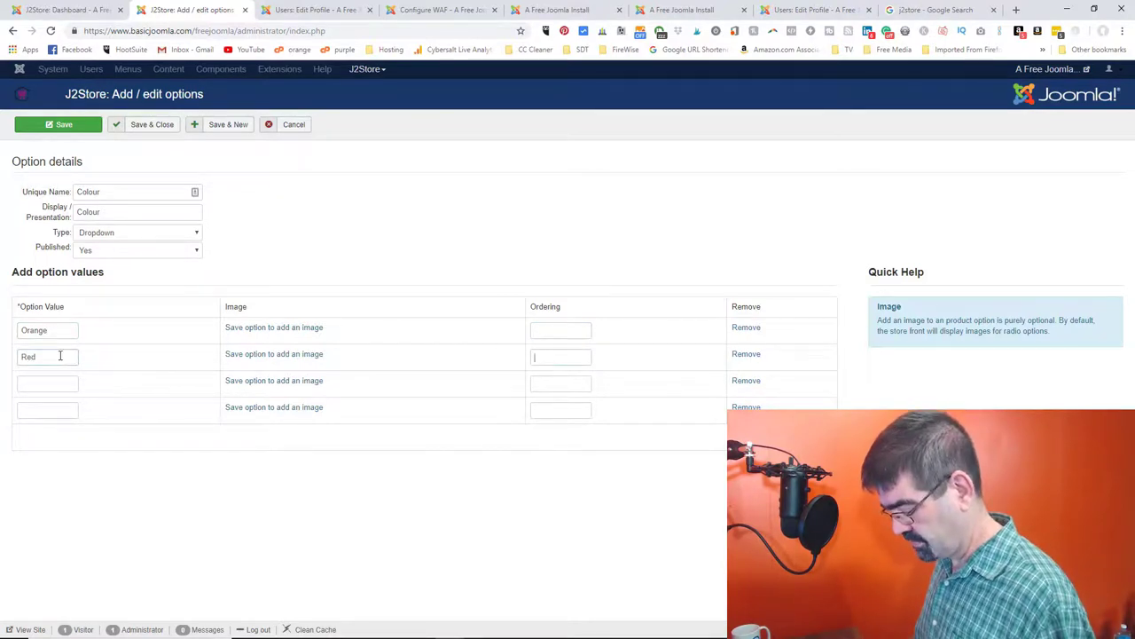
click(49, 386)
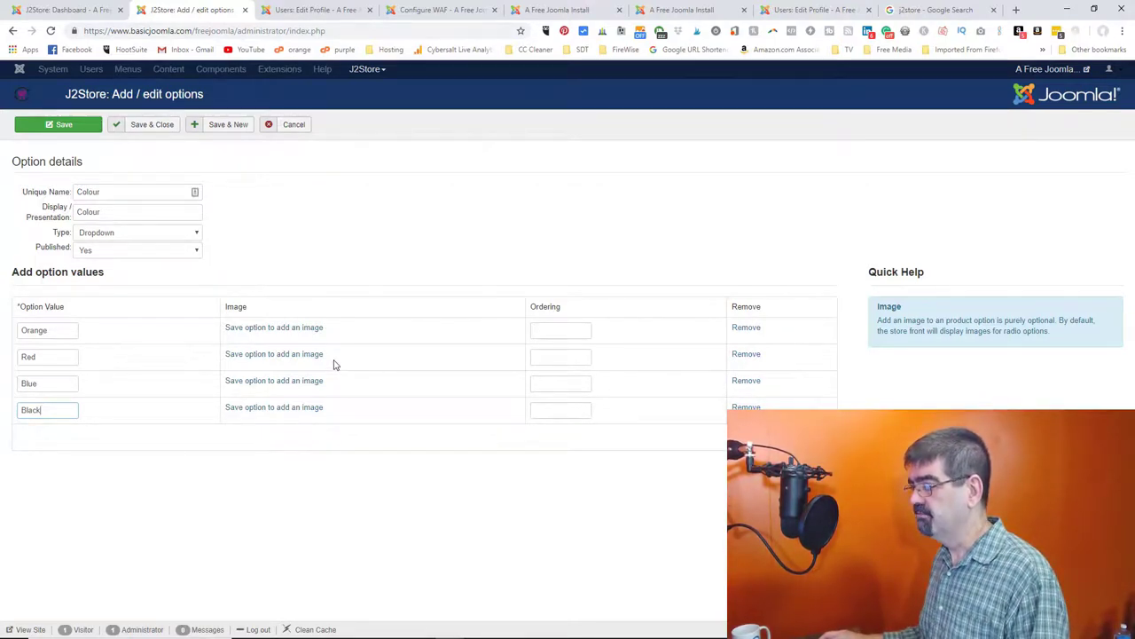
click(74, 130)
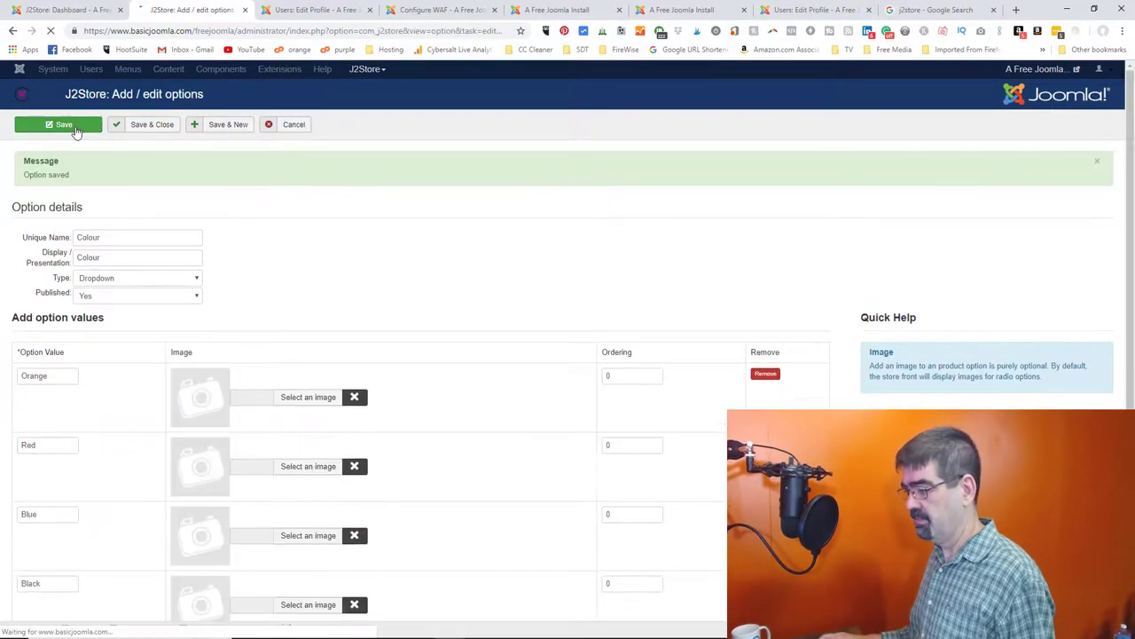
click(316, 9)
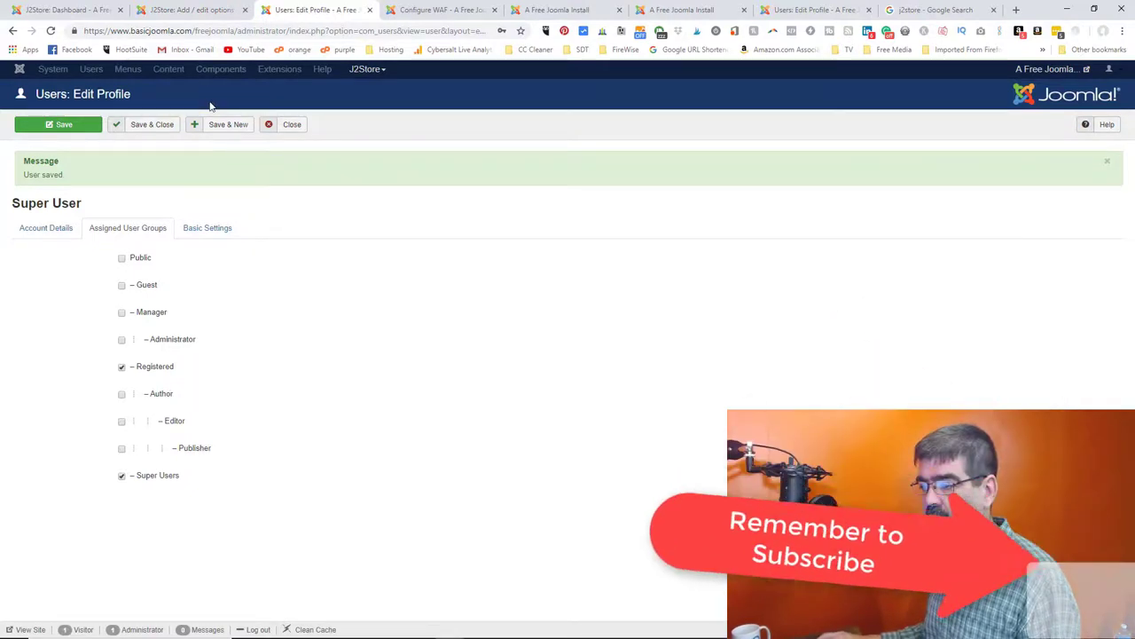
- Open Product 1 from the Articles list and go to its J2Store Cart Options settings
click(289, 127)
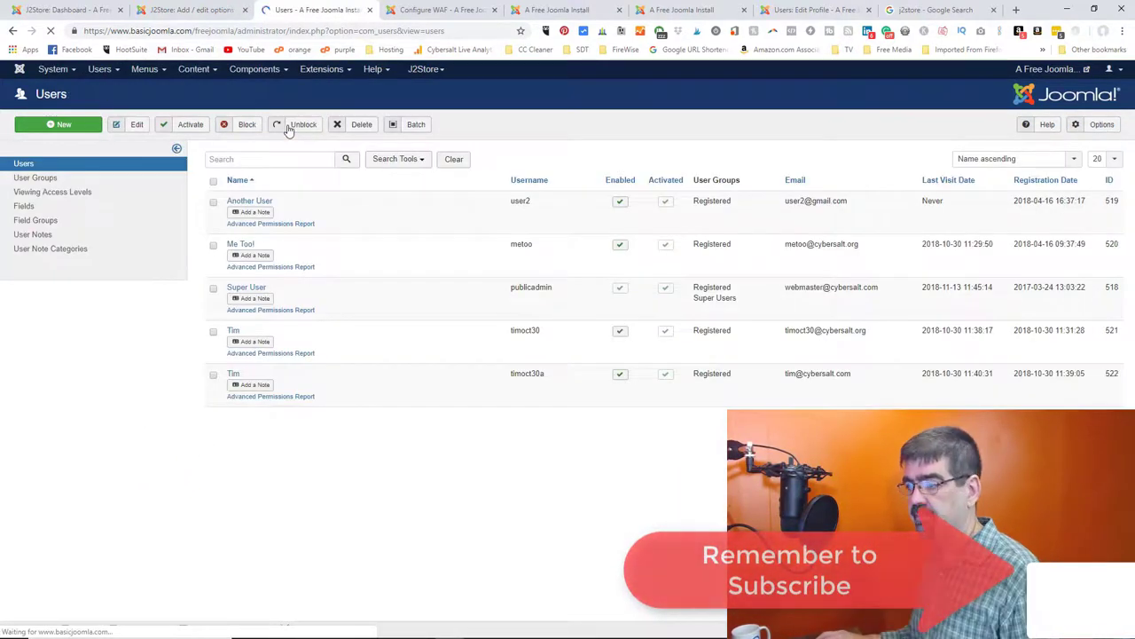
click(193, 68)
click(194, 82)
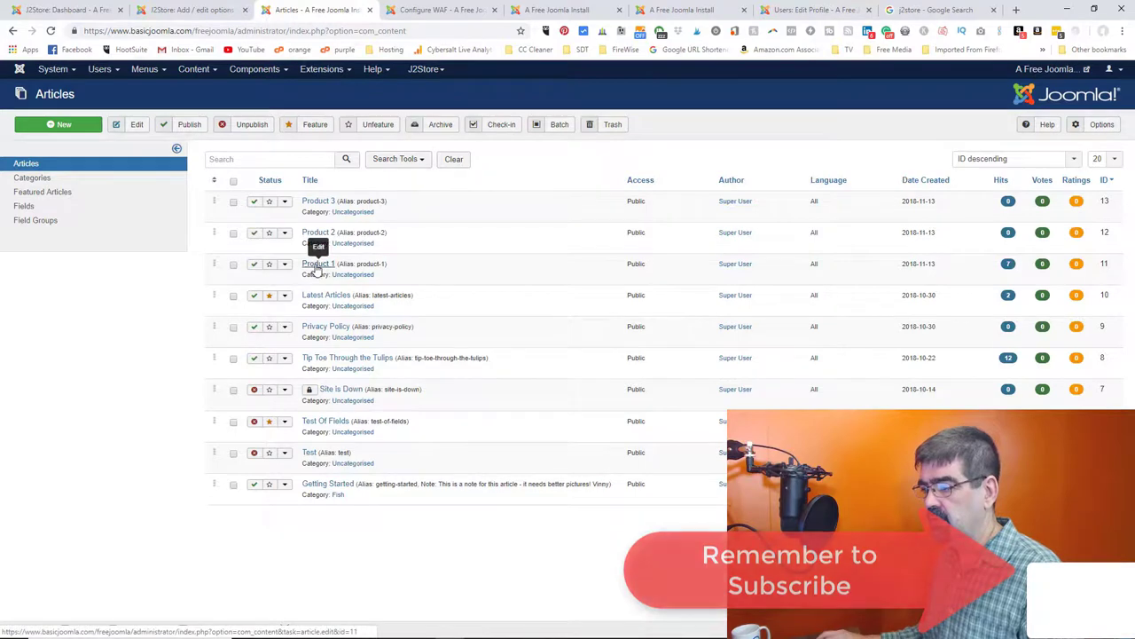
click(317, 265)
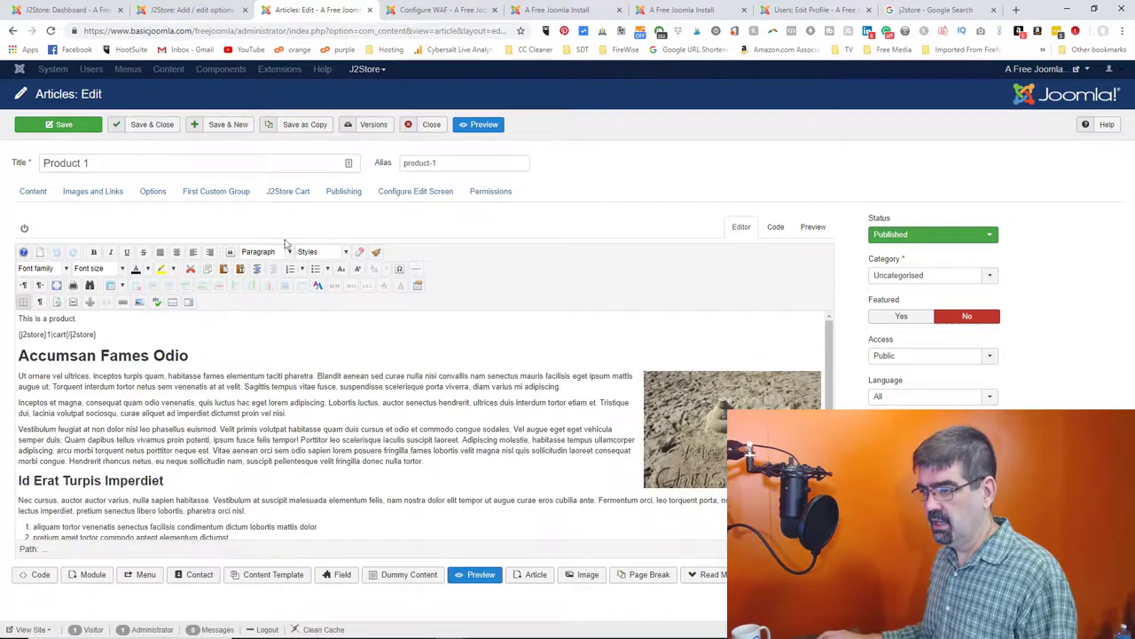
click(289, 195)
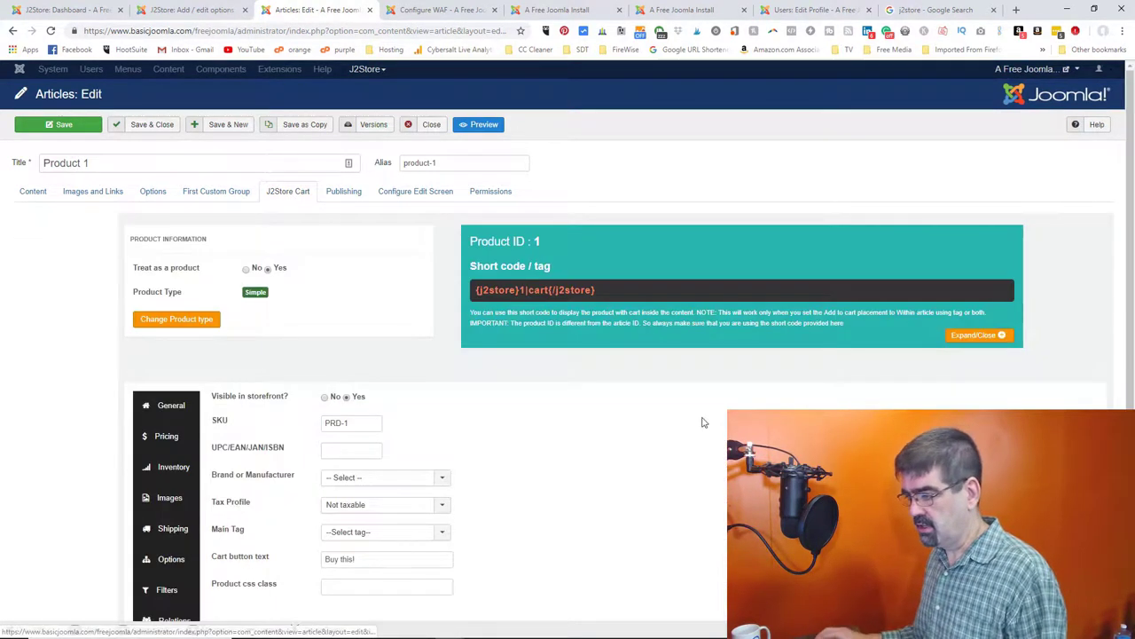
scroll(704, 423, down, 2)
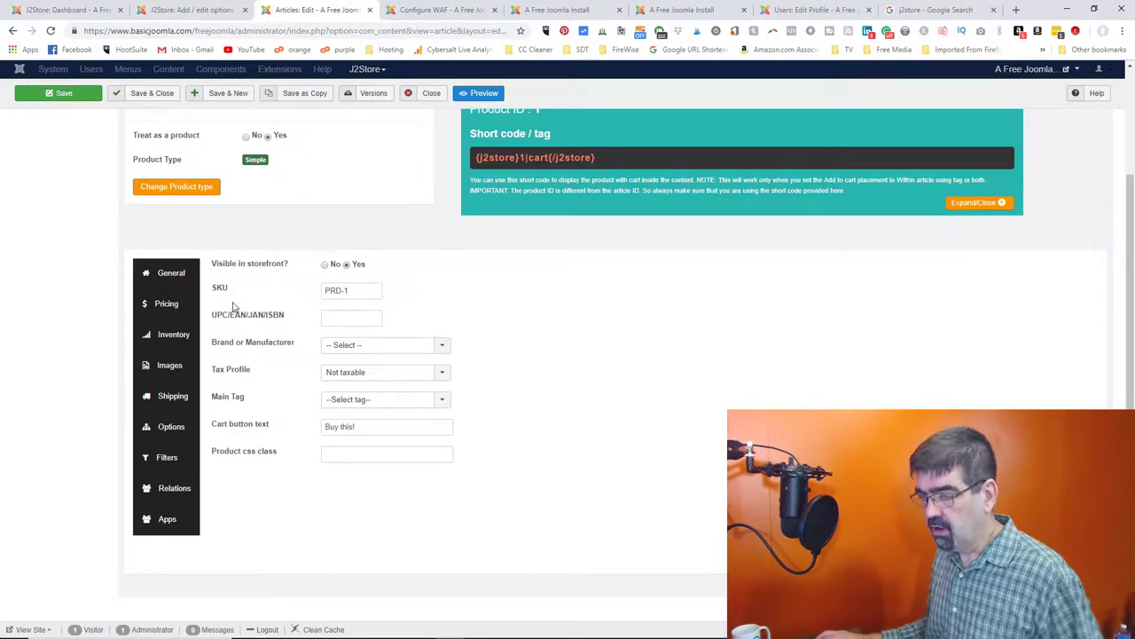
scroll(240, 310, up, 1)
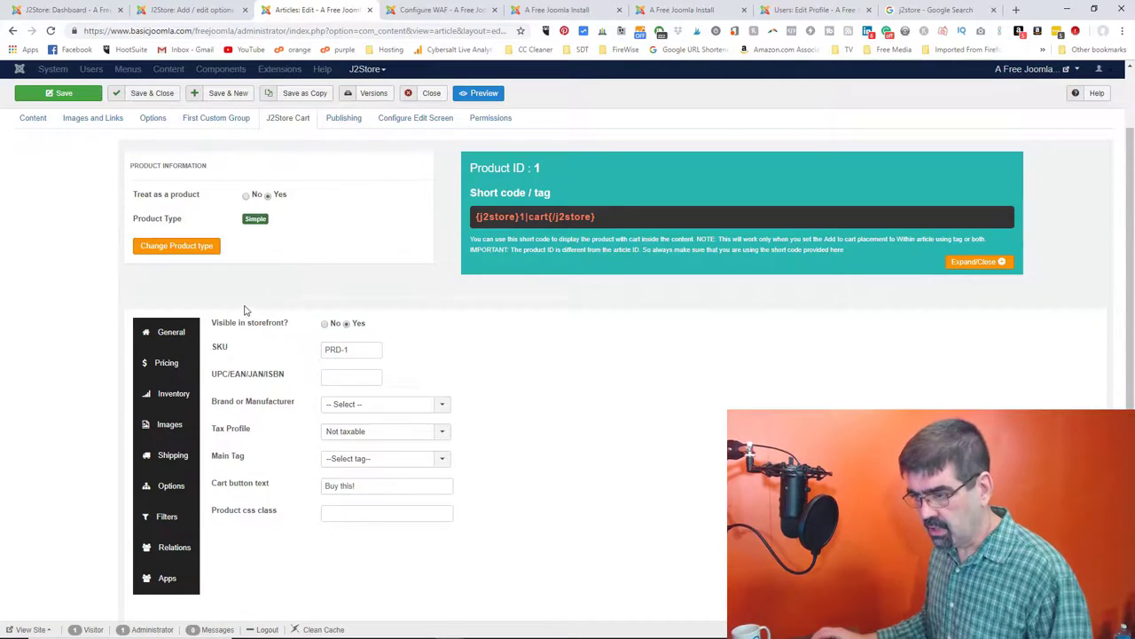
scroll(246, 310, down, 1)
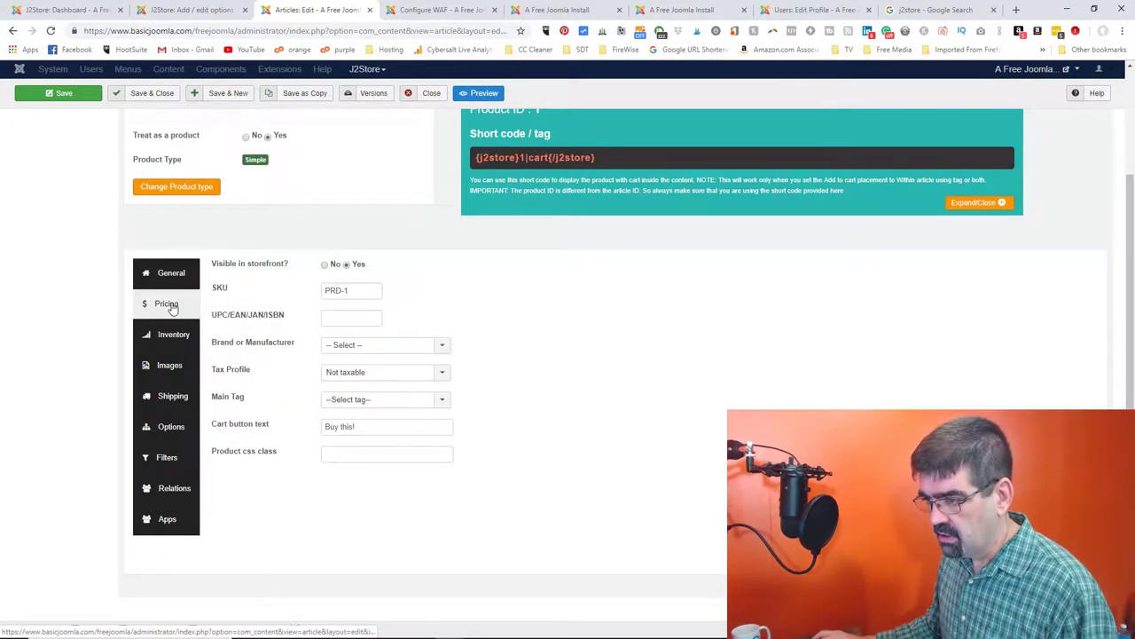
click(180, 428)
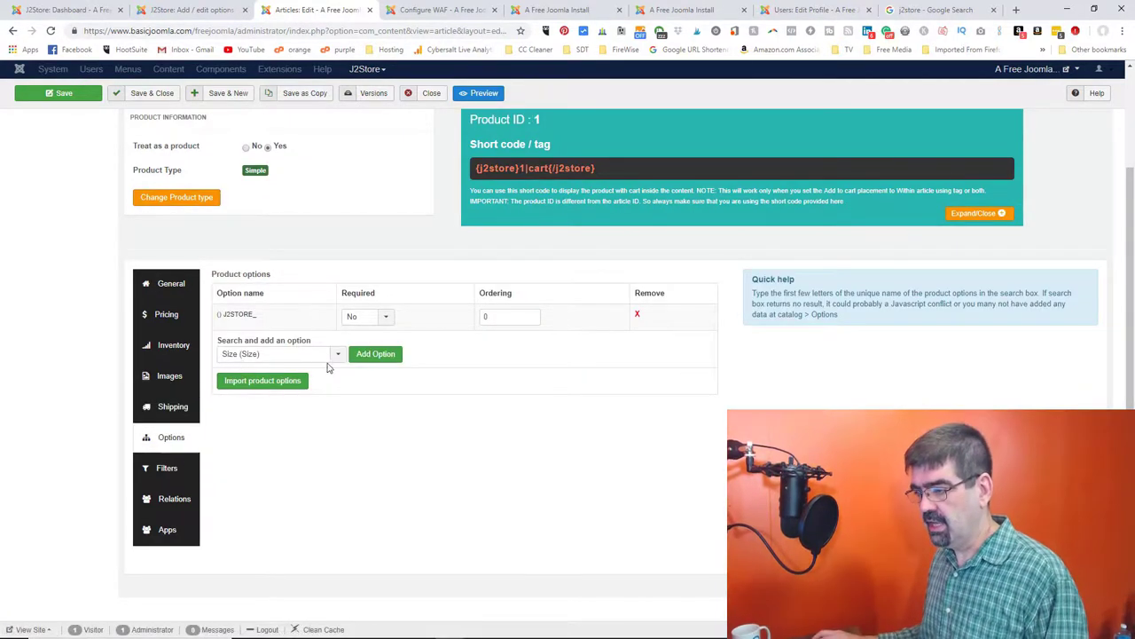
- Add the Size and Colour options to Product 1
click(335, 355)
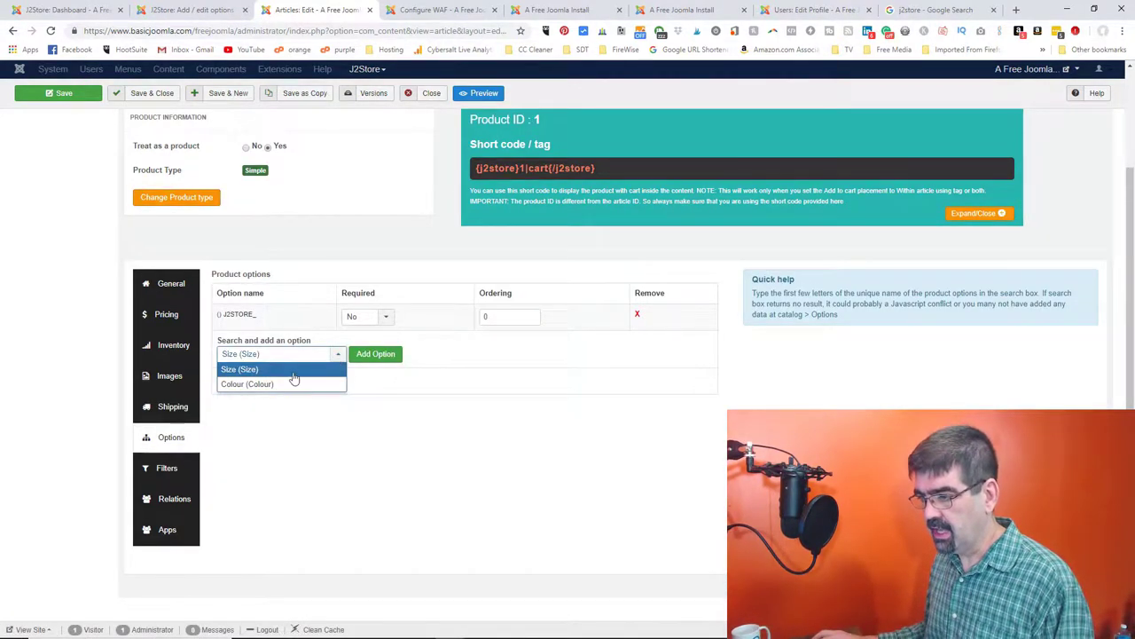
key(Return)
click(371, 357)
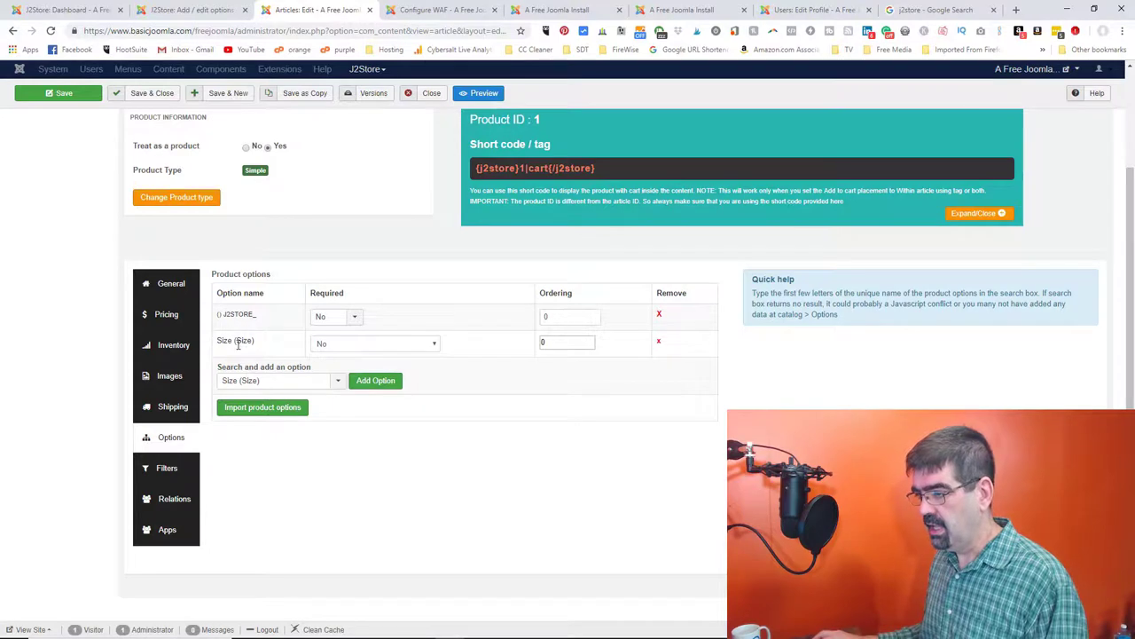
click(352, 344)
click(352, 356)
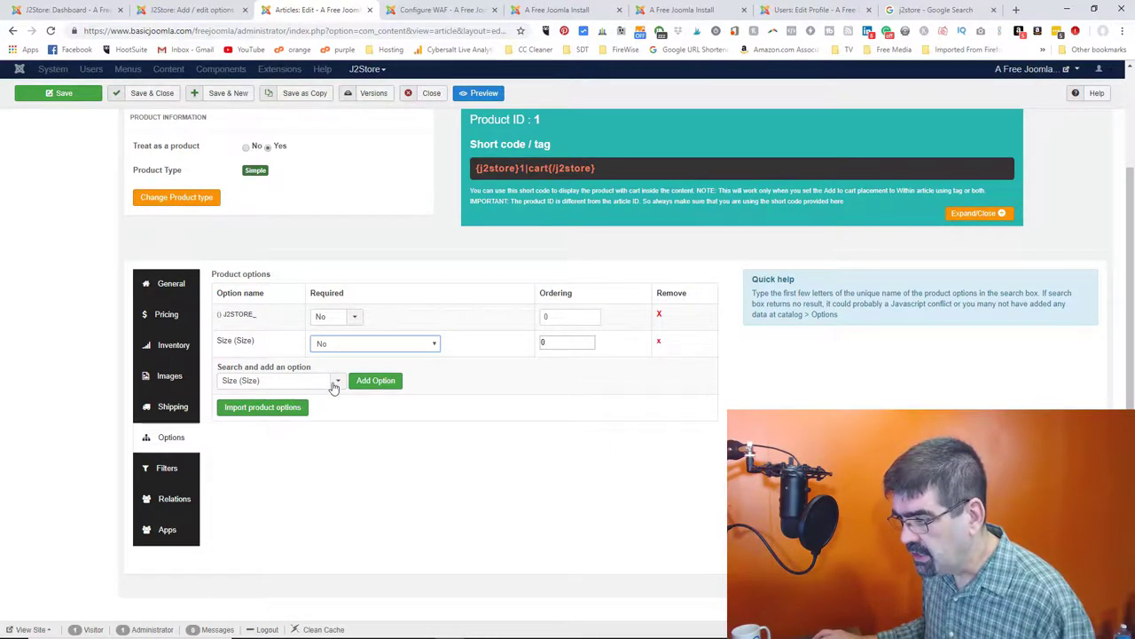
click(330, 383)
click(297, 410)
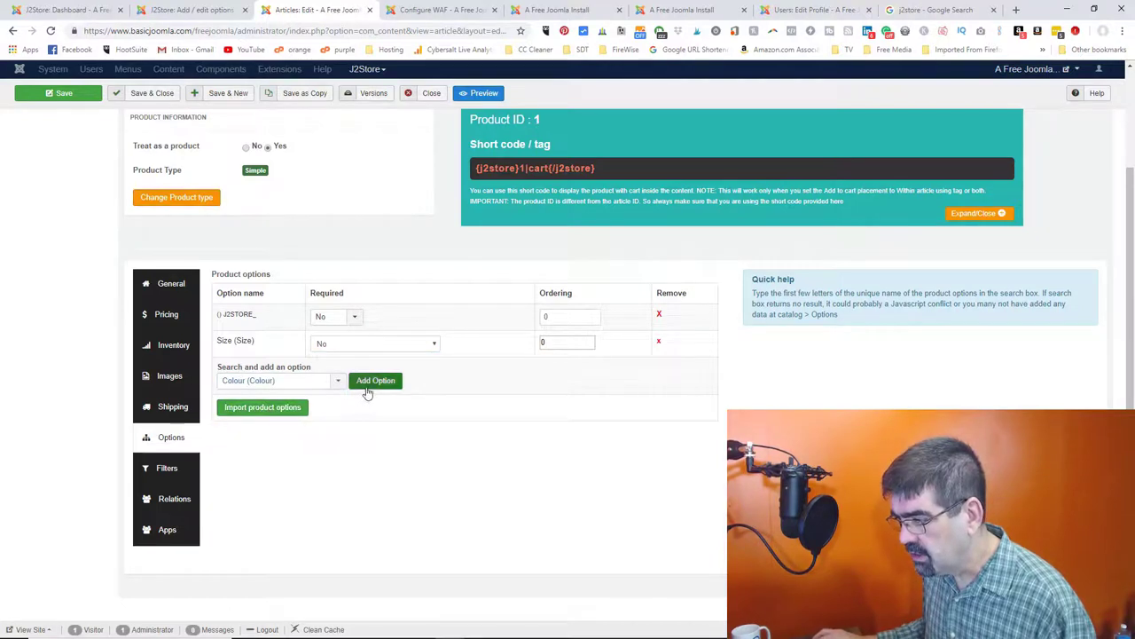
click(365, 381)
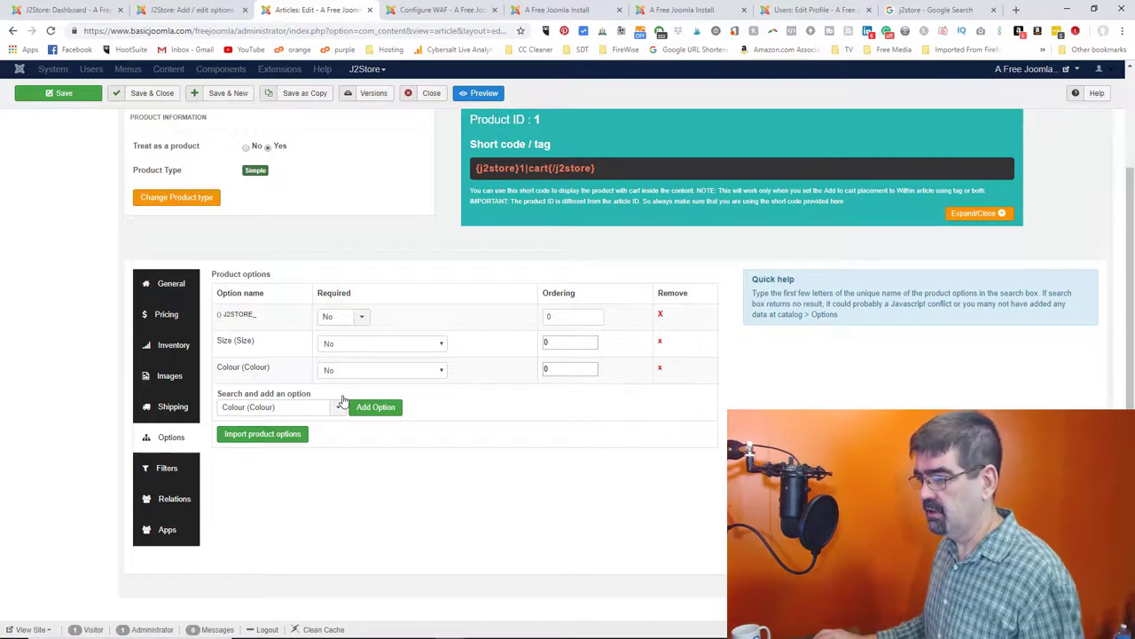
- Set Required to Yes for Size and Colour and save Product 1
click(361, 319)
click(352, 347)
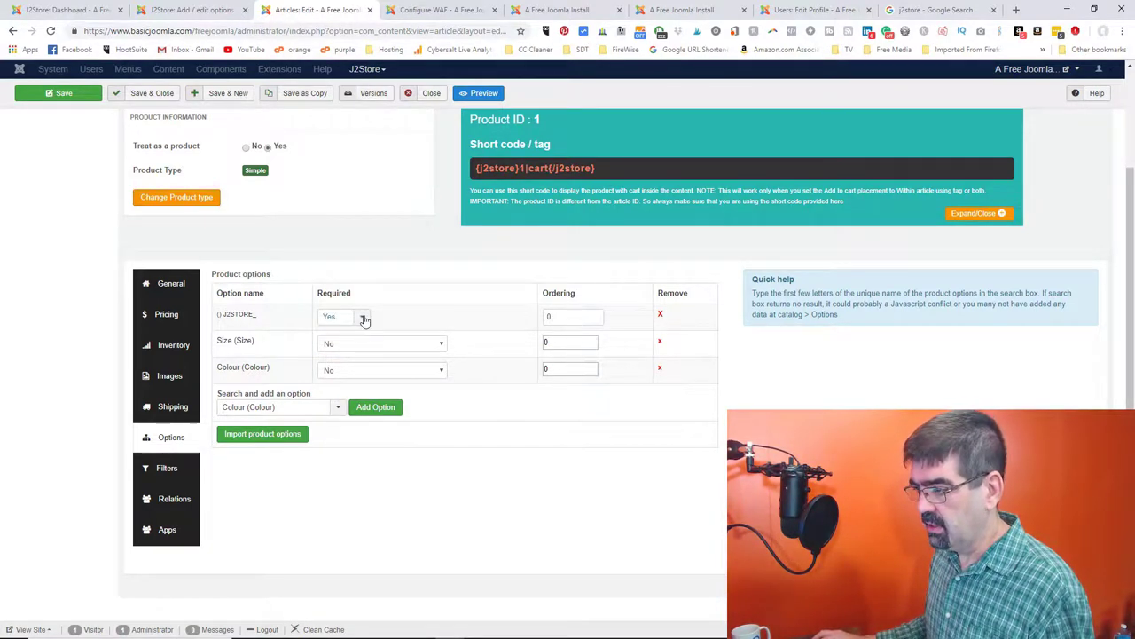
click(364, 320)
click(330, 333)
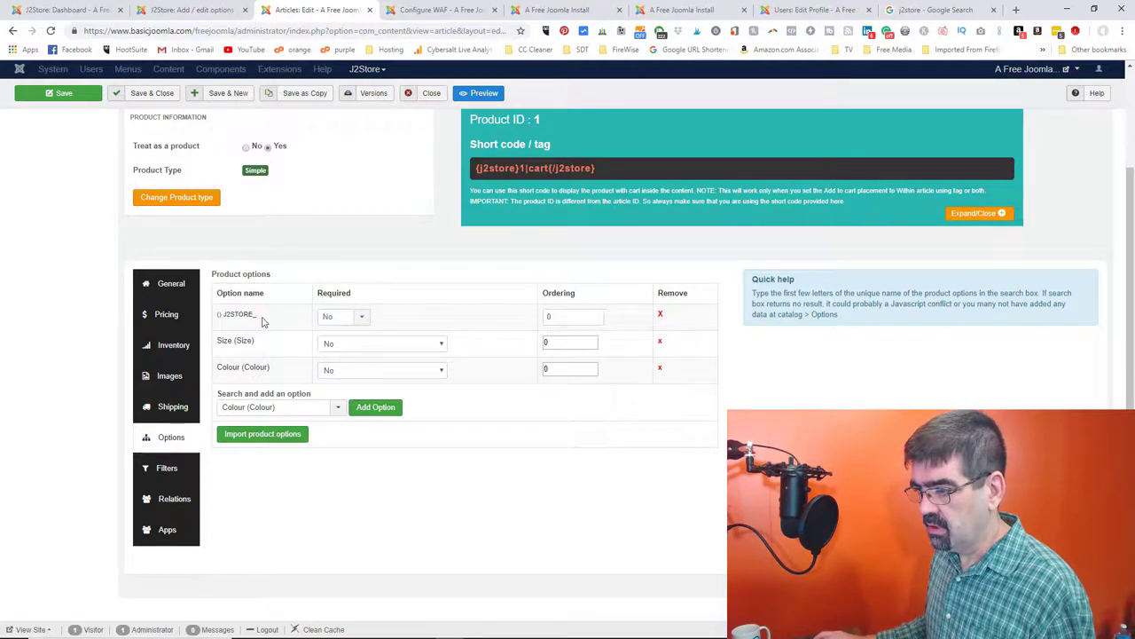
click(405, 349)
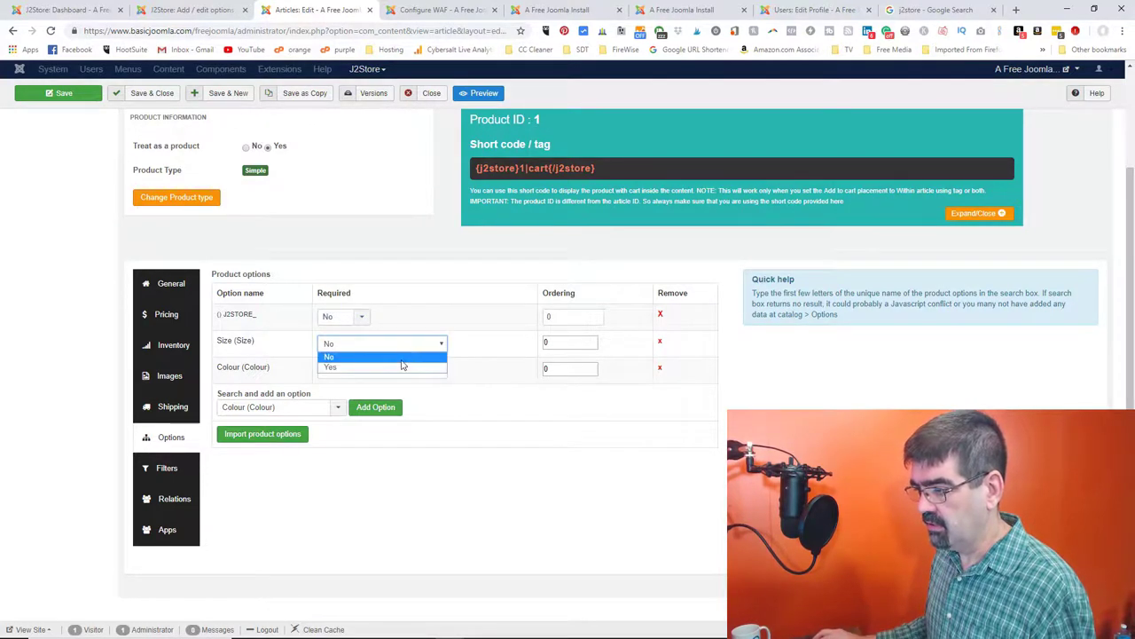
click(400, 368)
click(398, 371)
click(397, 390)
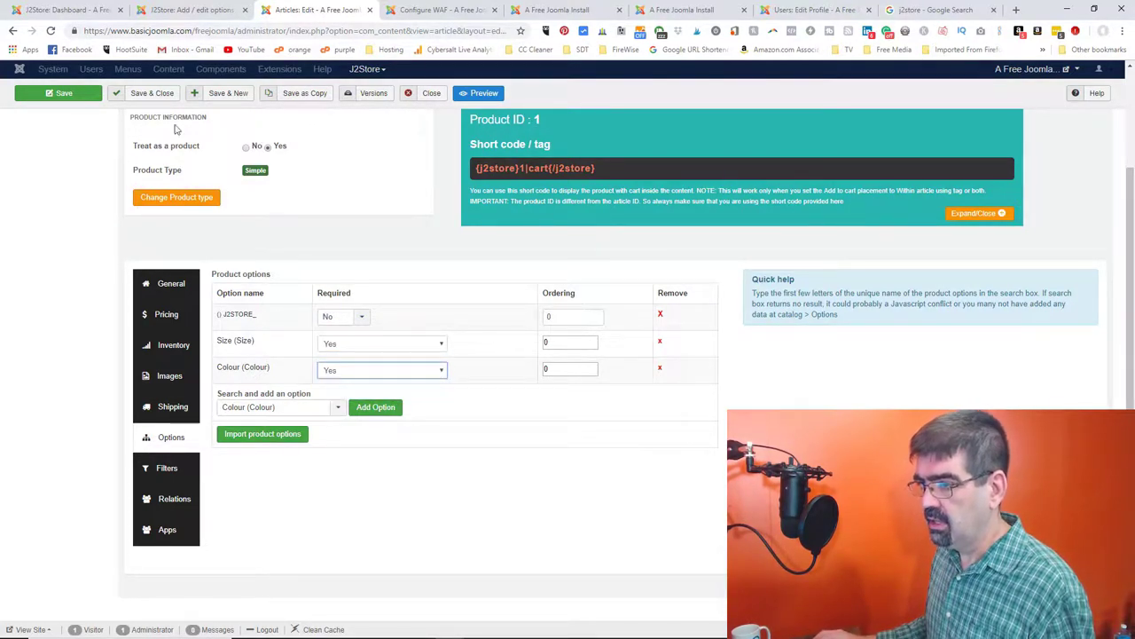
click(55, 98)
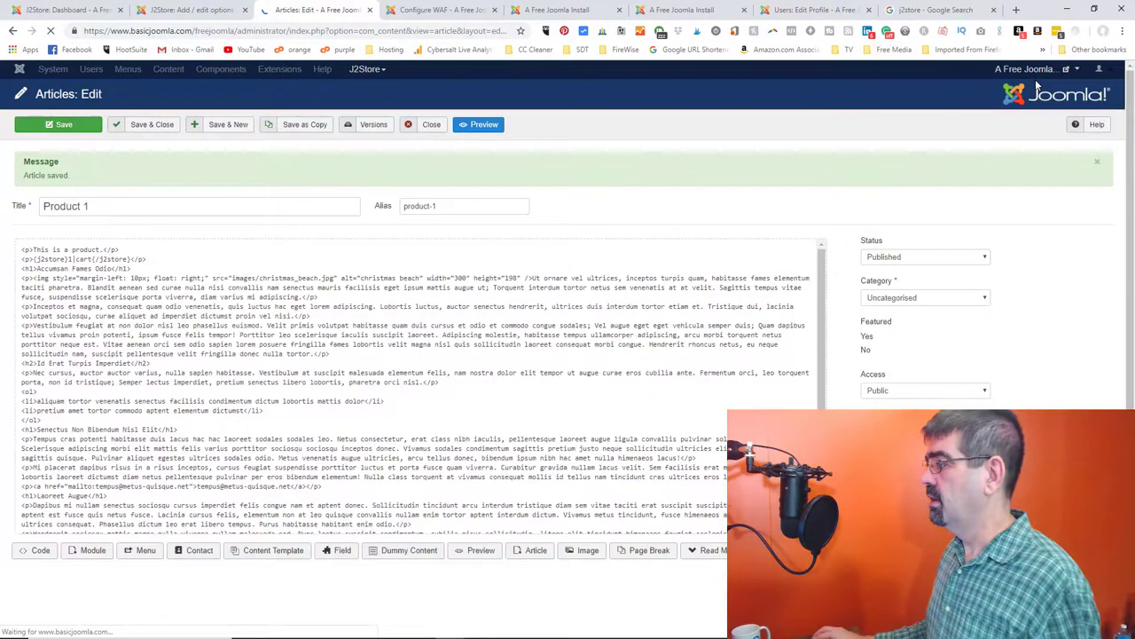
- View Product 1's public page in a new tab, inspecting its empty Size and Colour dropdowns
mouse_move(1043, 73)
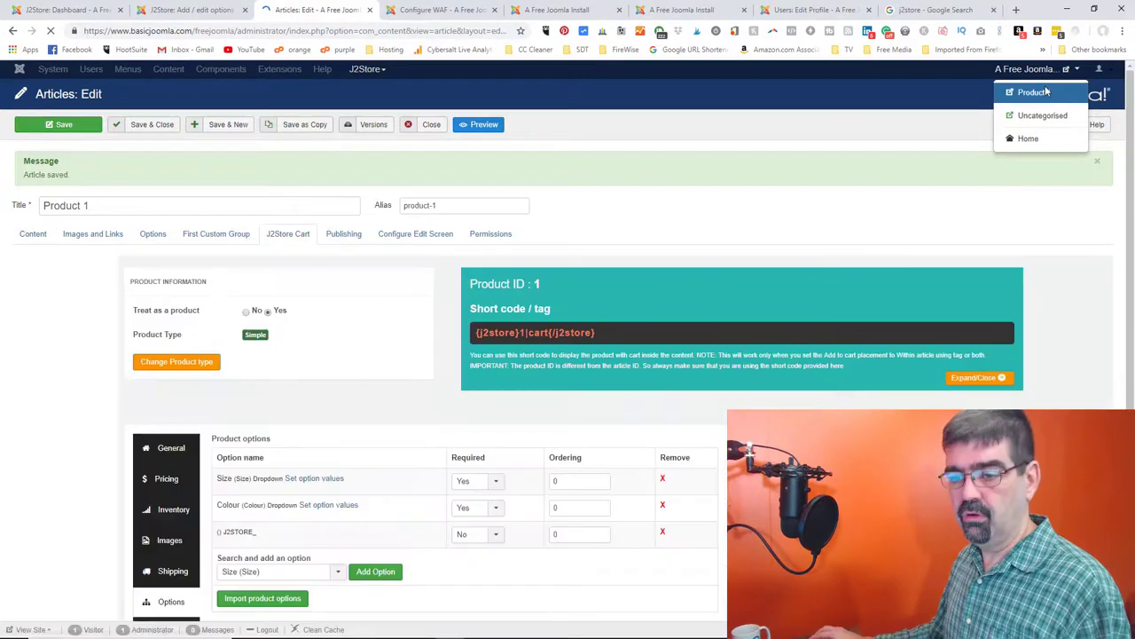
click(1039, 92)
scroll(479, 250, down, 7)
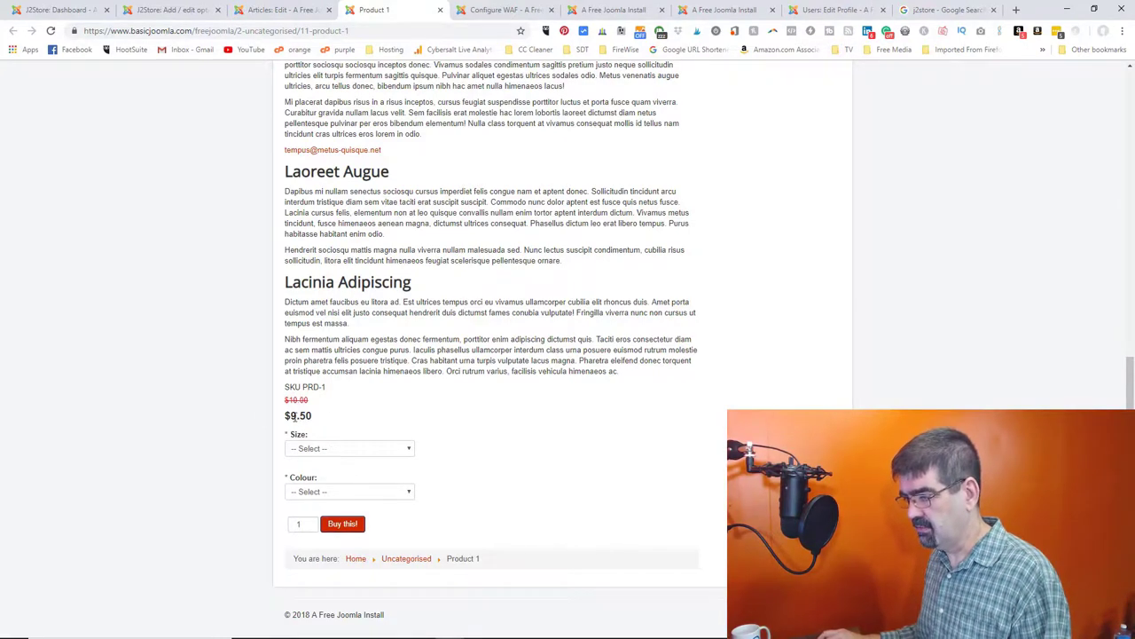
click(311, 449)
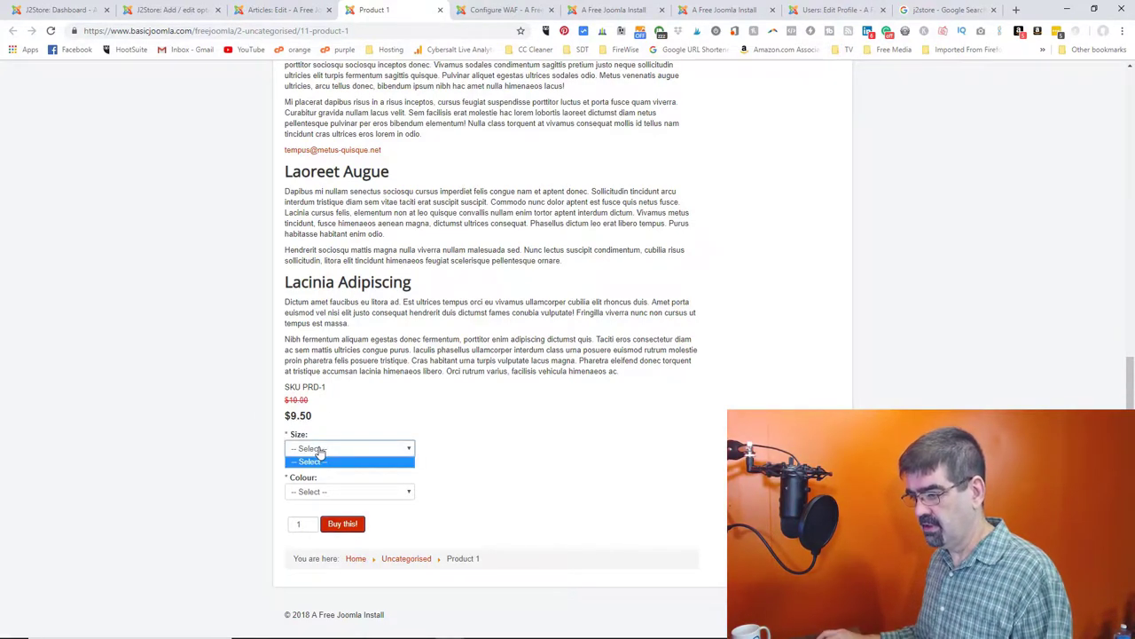
click(321, 450)
click(326, 494)
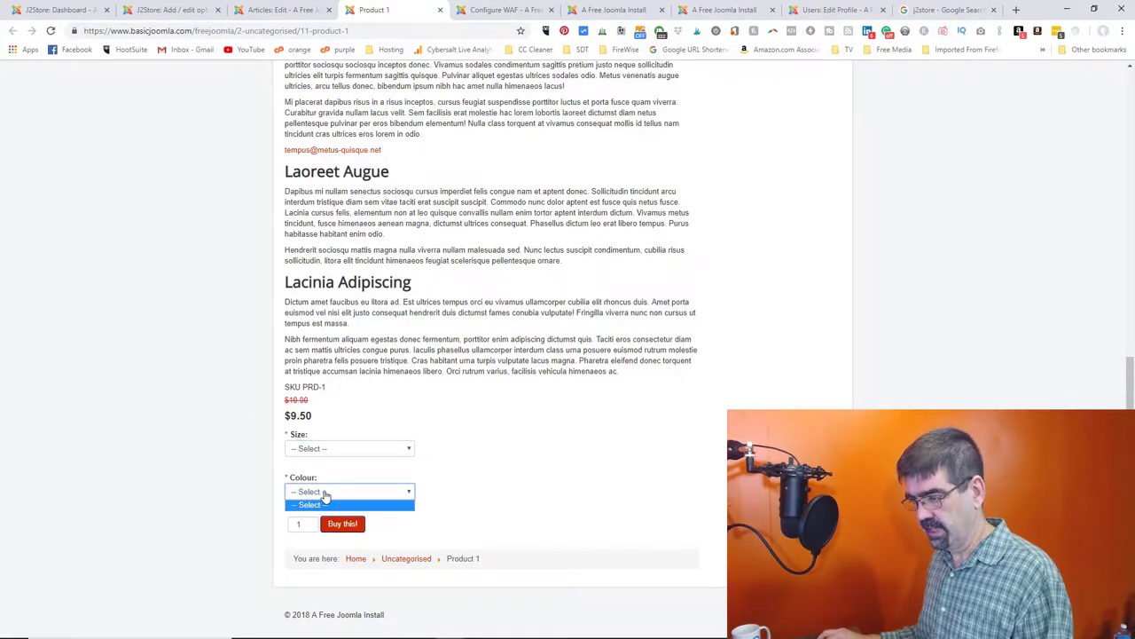
click(323, 503)
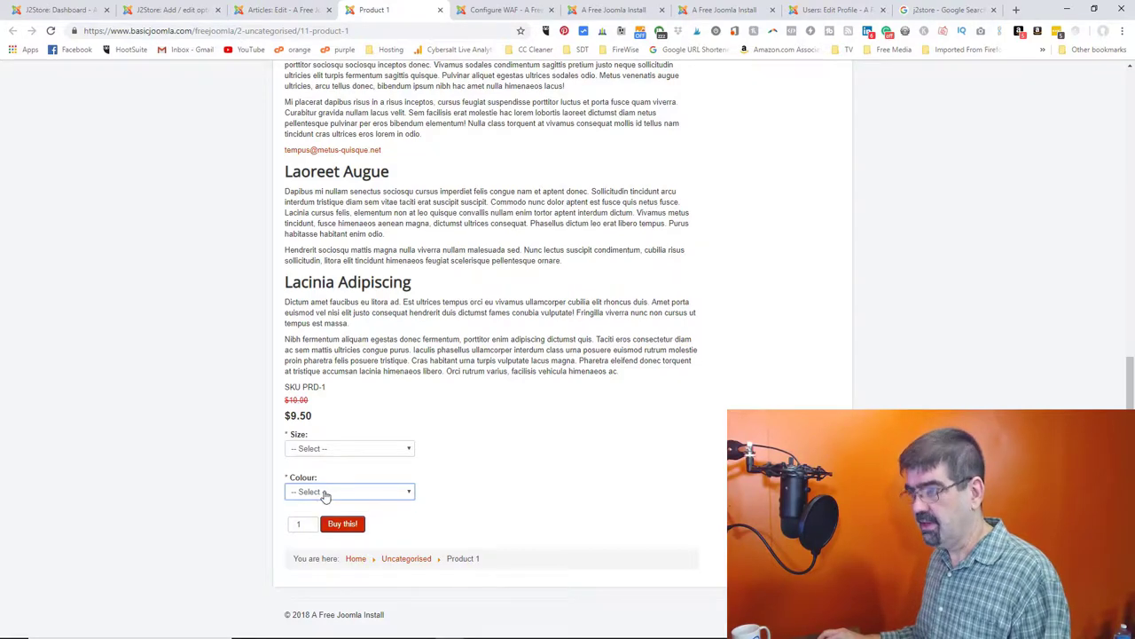
click(282, 10)
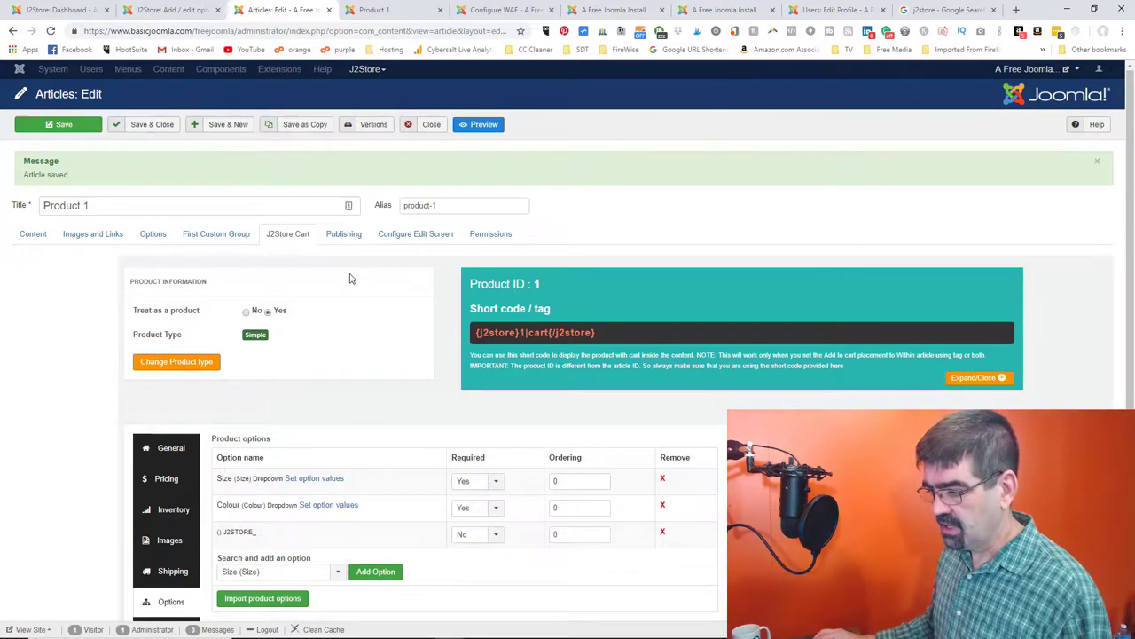
- Leave the empty J2STORE_ option's Required setting at No
scroll(349, 280, down, 2)
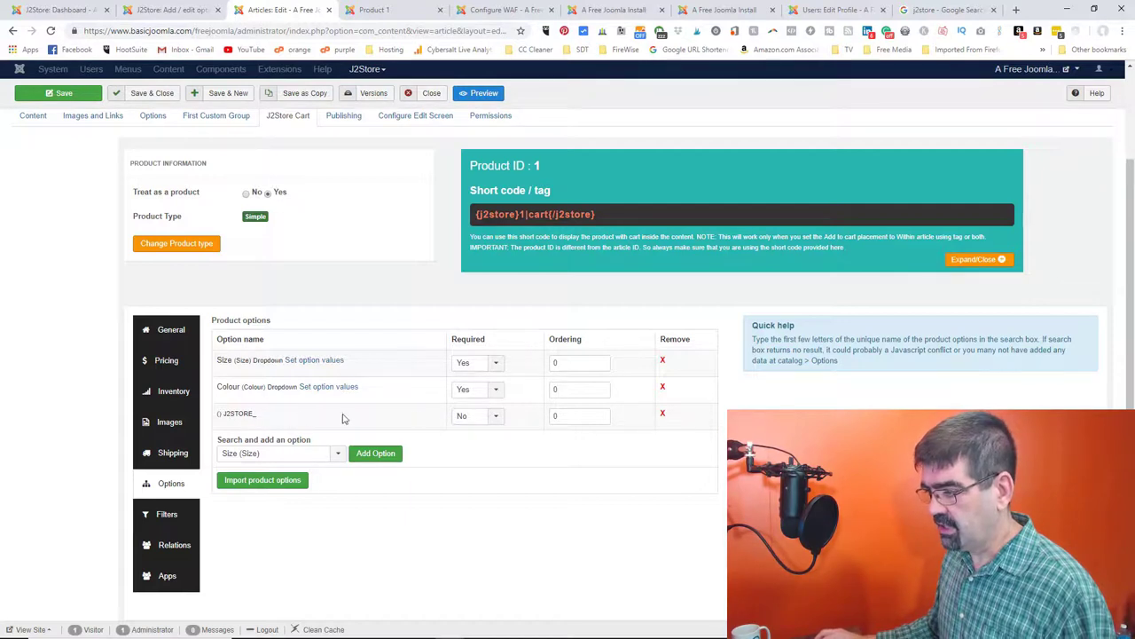
click(495, 417)
click(496, 419)
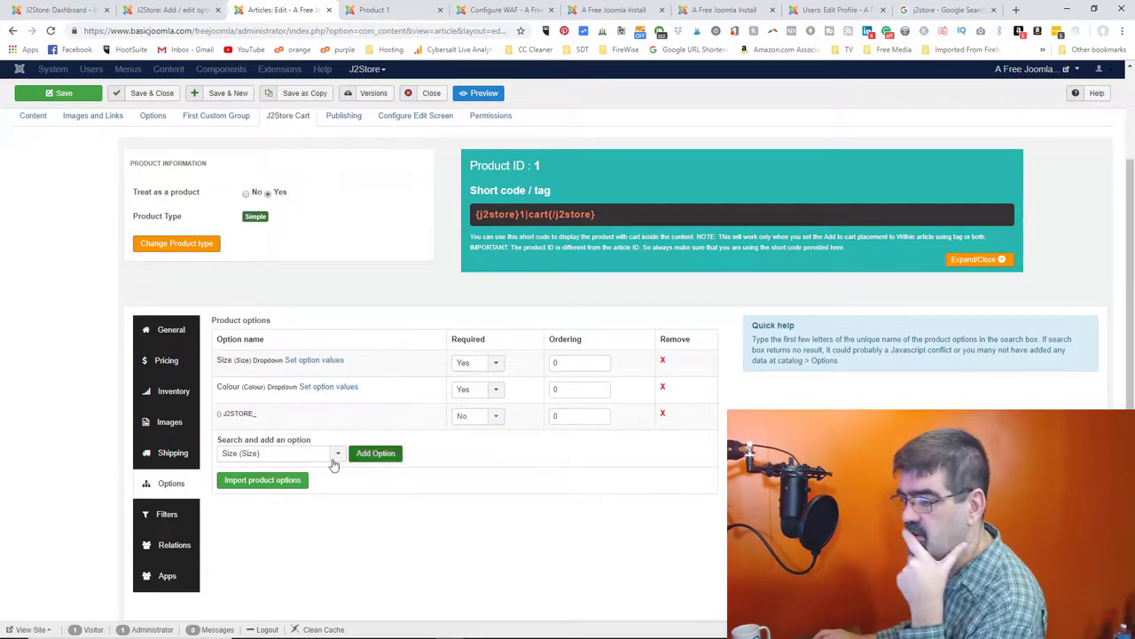
- Save and close the Colour option, then open Product 1's Size option values
click(153, 11)
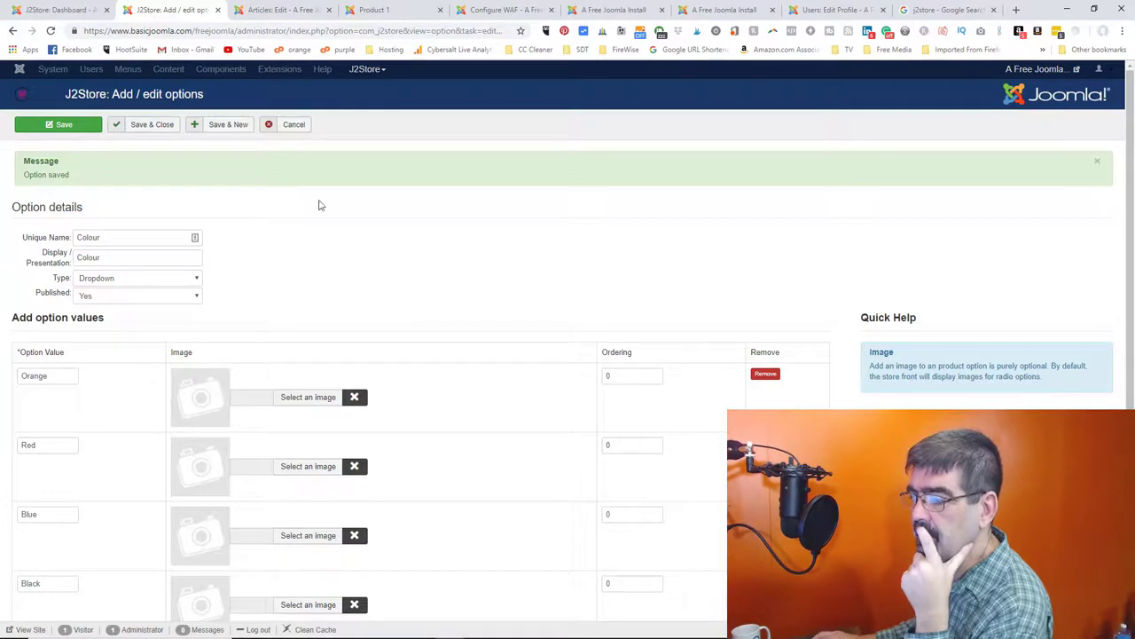
scroll(424, 258, down, 1)
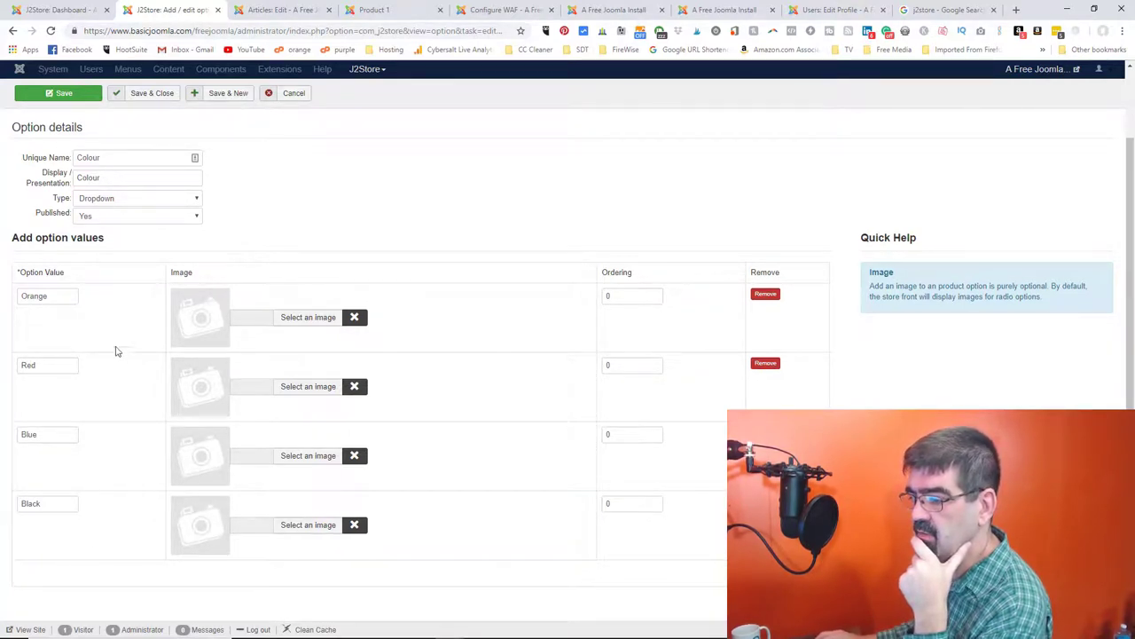
click(154, 95)
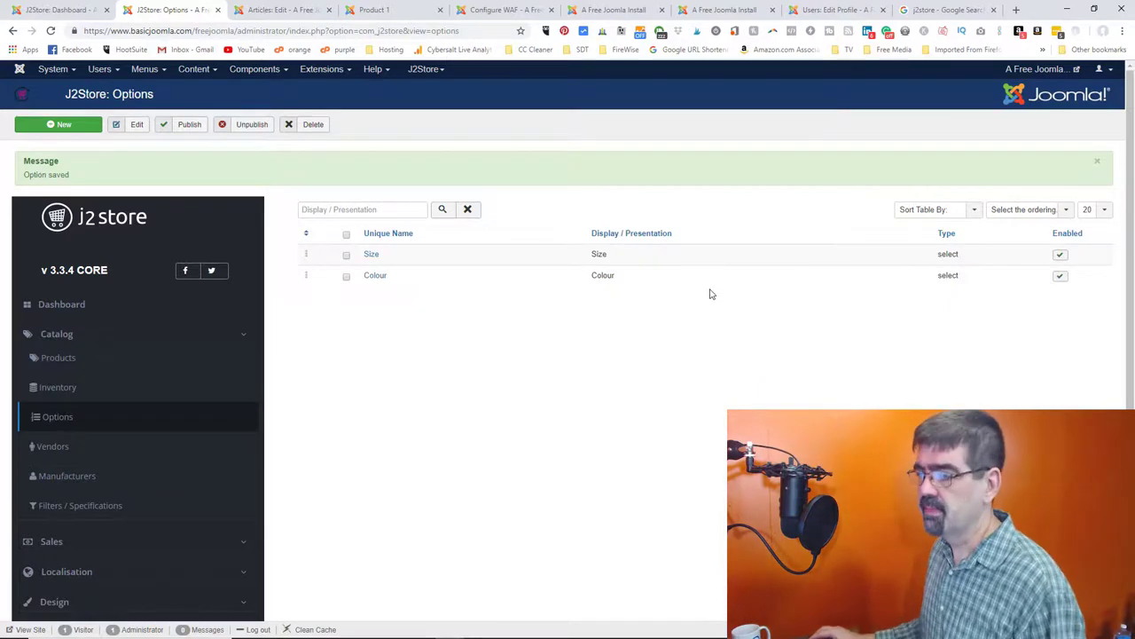
click(277, 10)
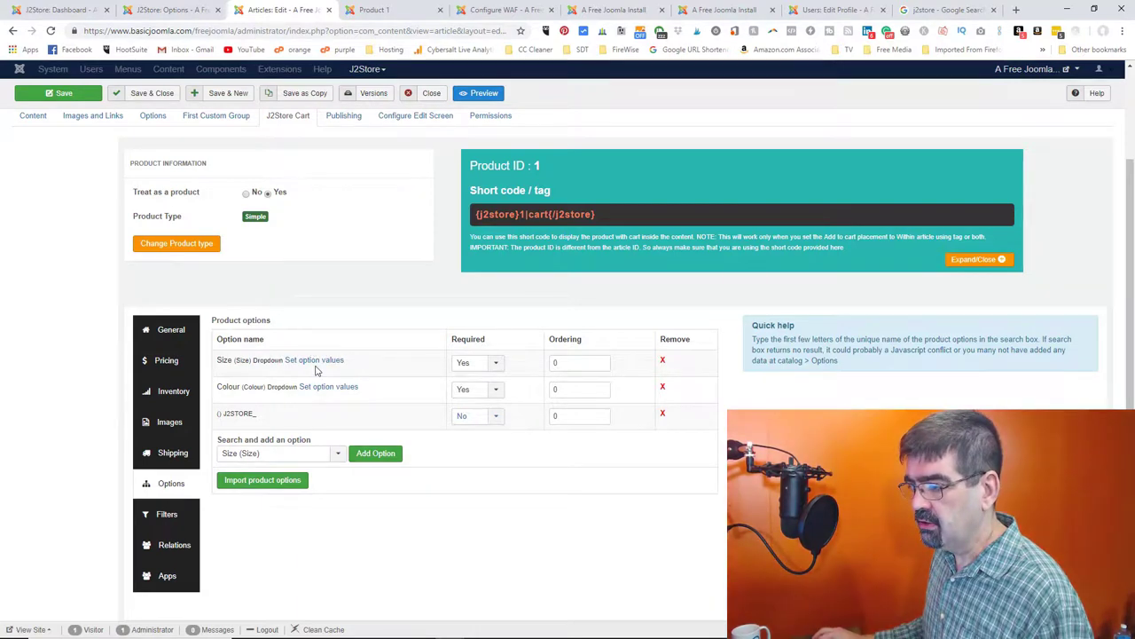
click(317, 364)
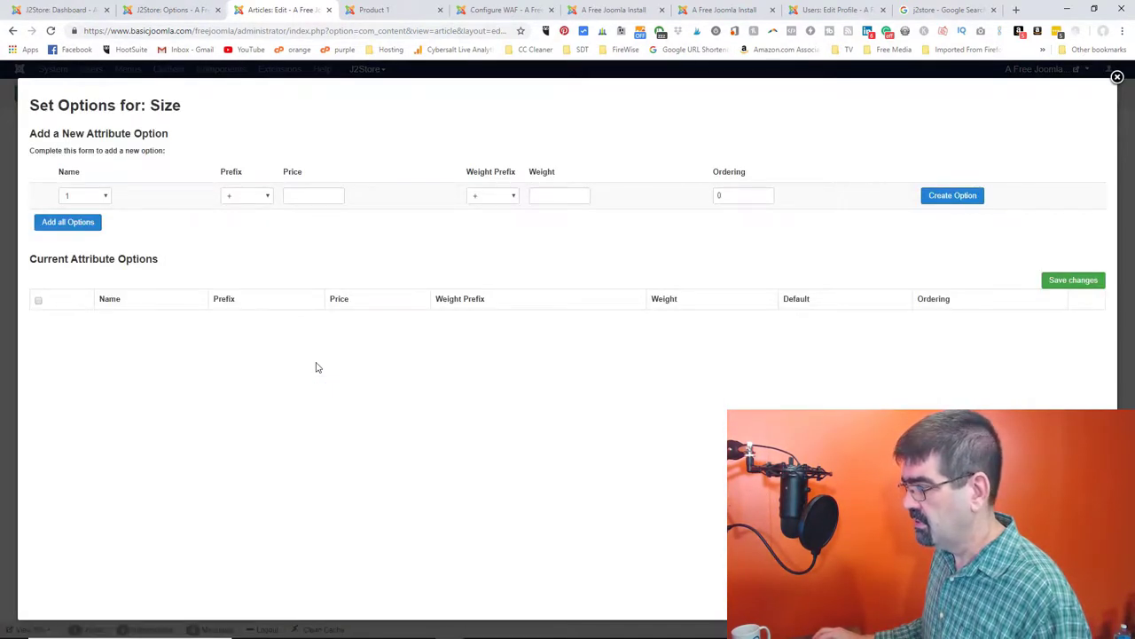
- Add all Size values 1, 2, 3 and 4, delete the duplicate row, and save
click(64, 223)
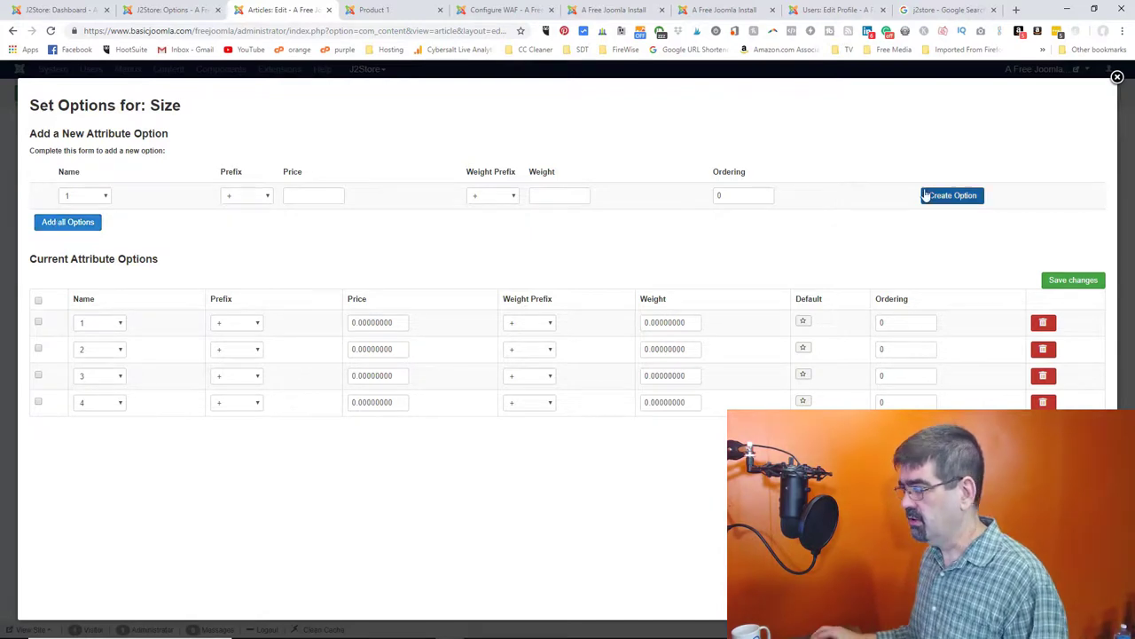
click(945, 197)
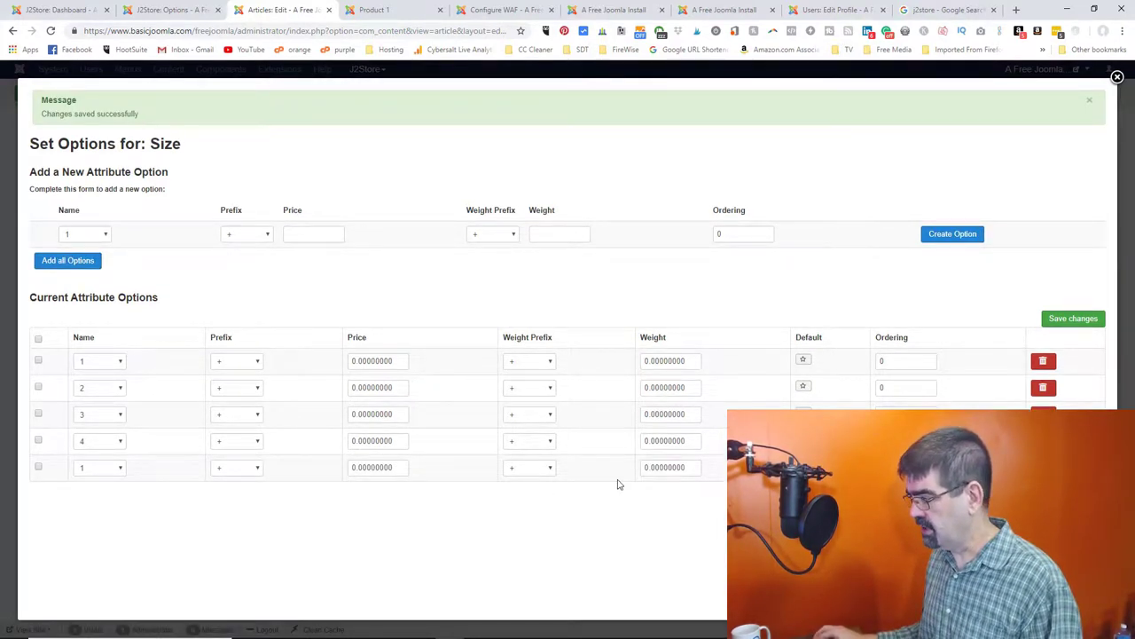
click(1043, 467)
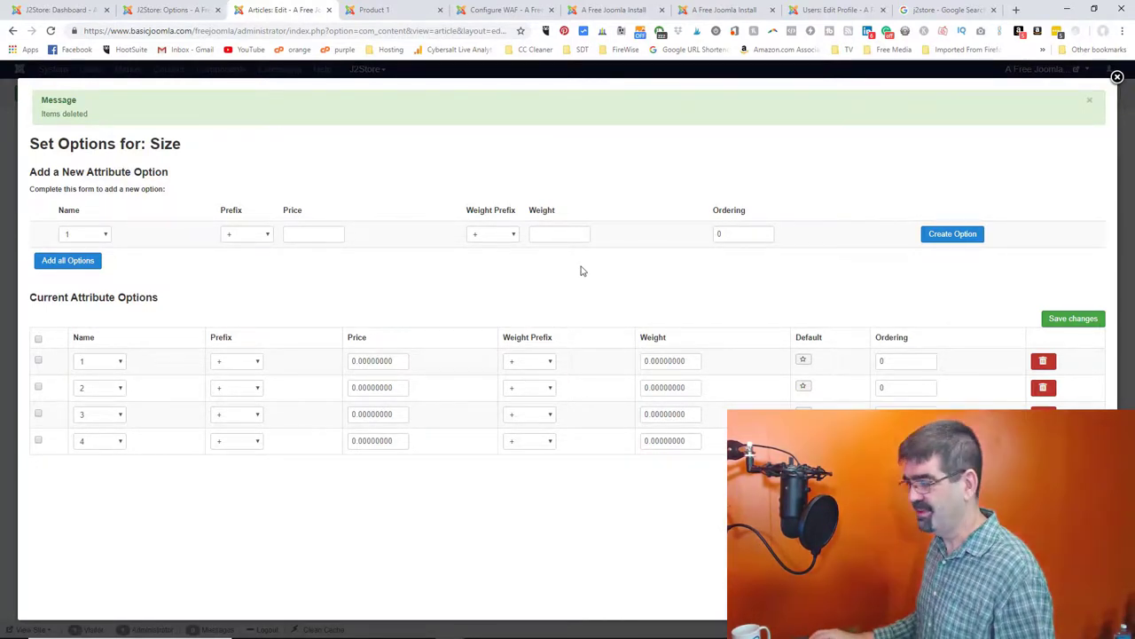
click(1060, 322)
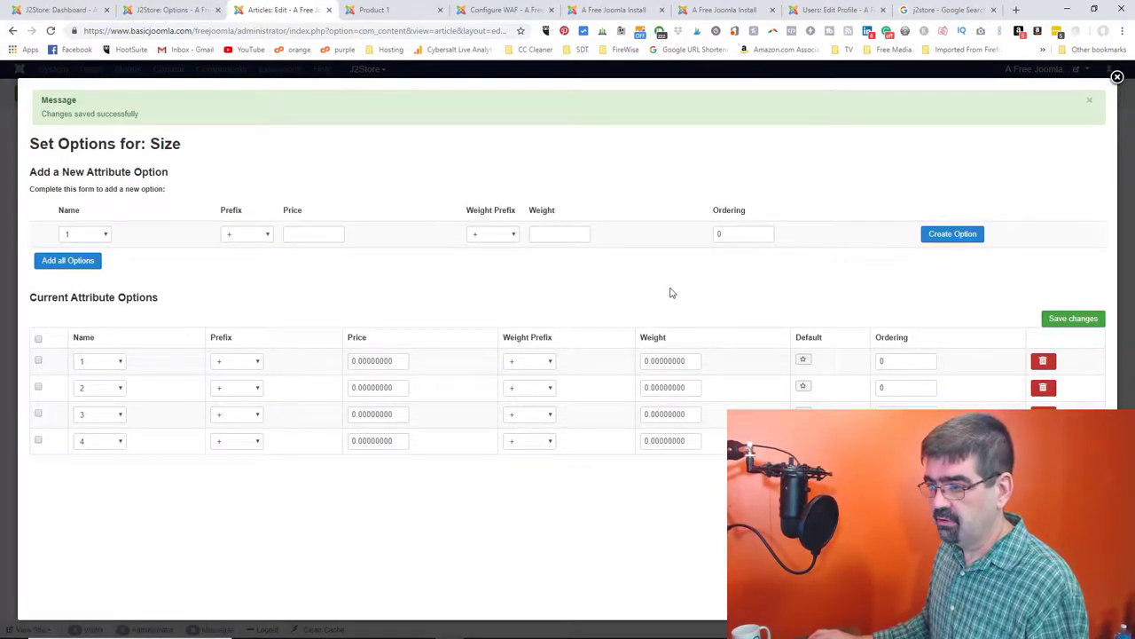
click(1118, 78)
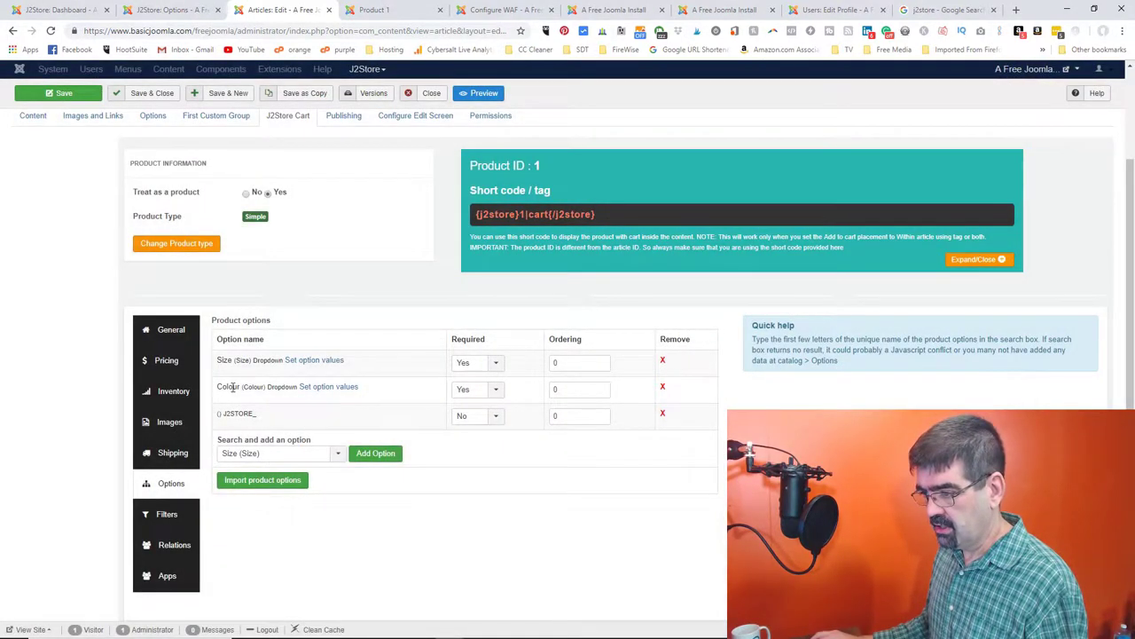
- Add Orange as Product 1's Colour value and remove the duplicate Orange row
click(327, 388)
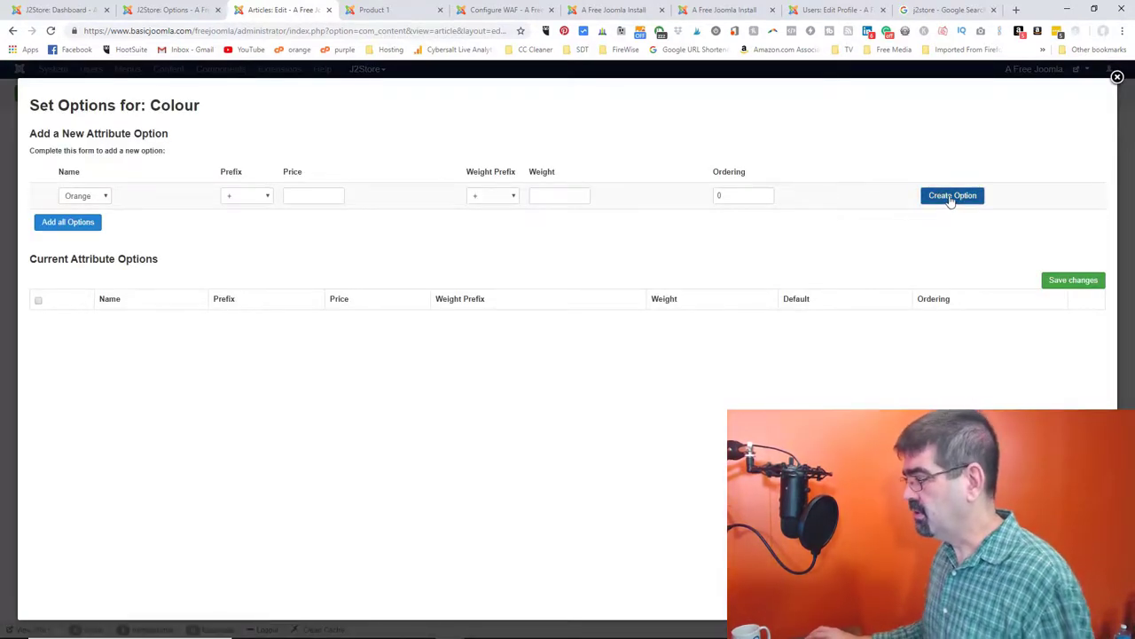
click(951, 198)
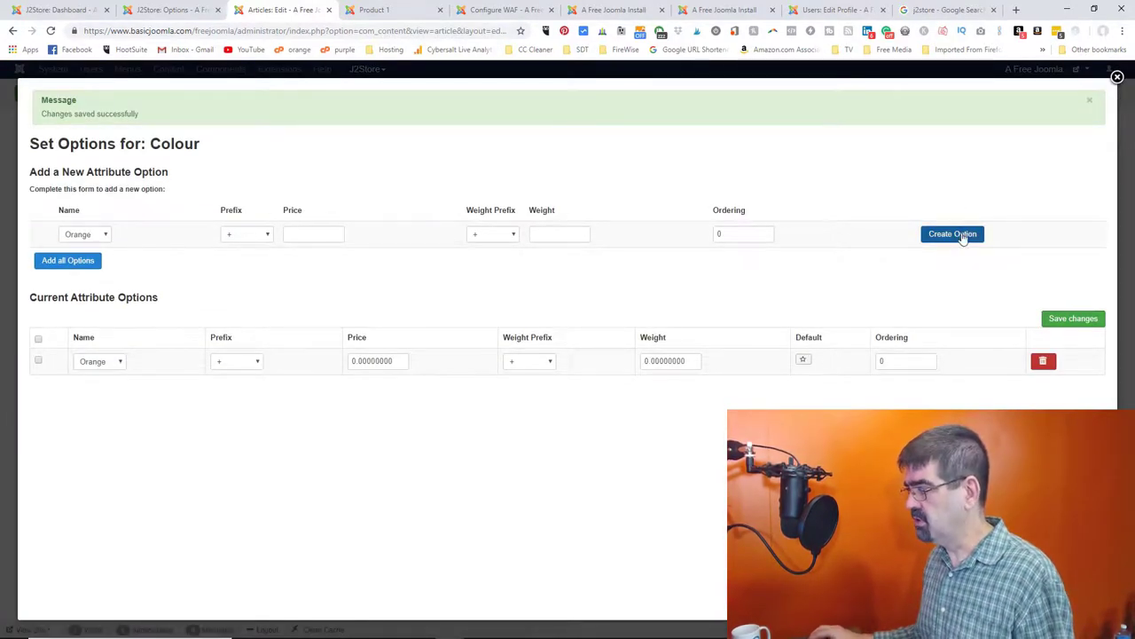
click(956, 236)
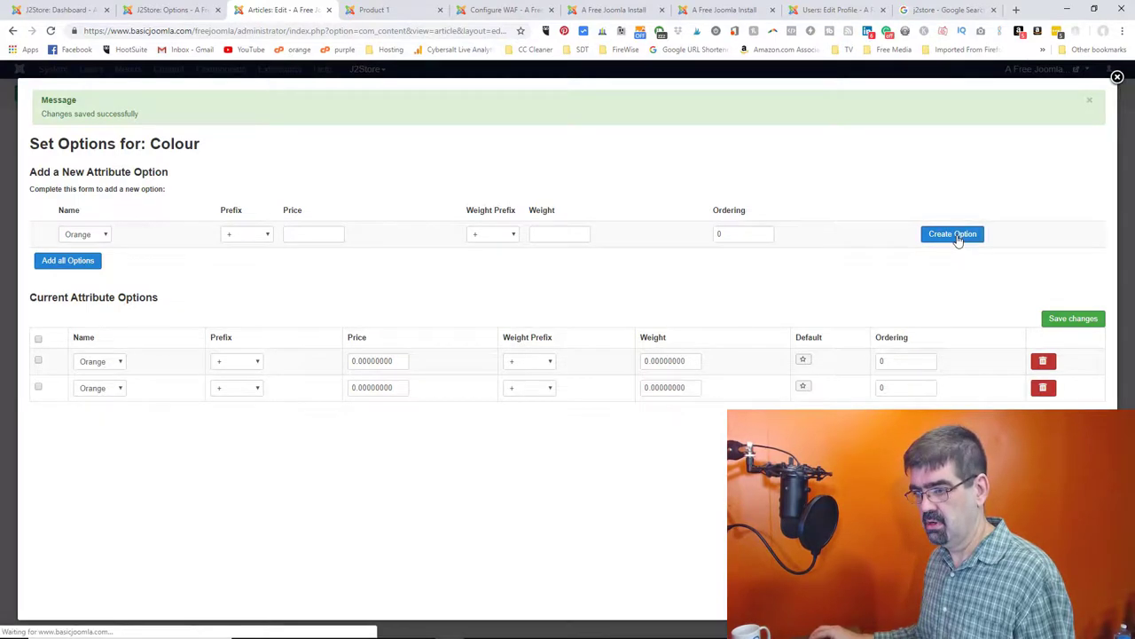
click(1043, 386)
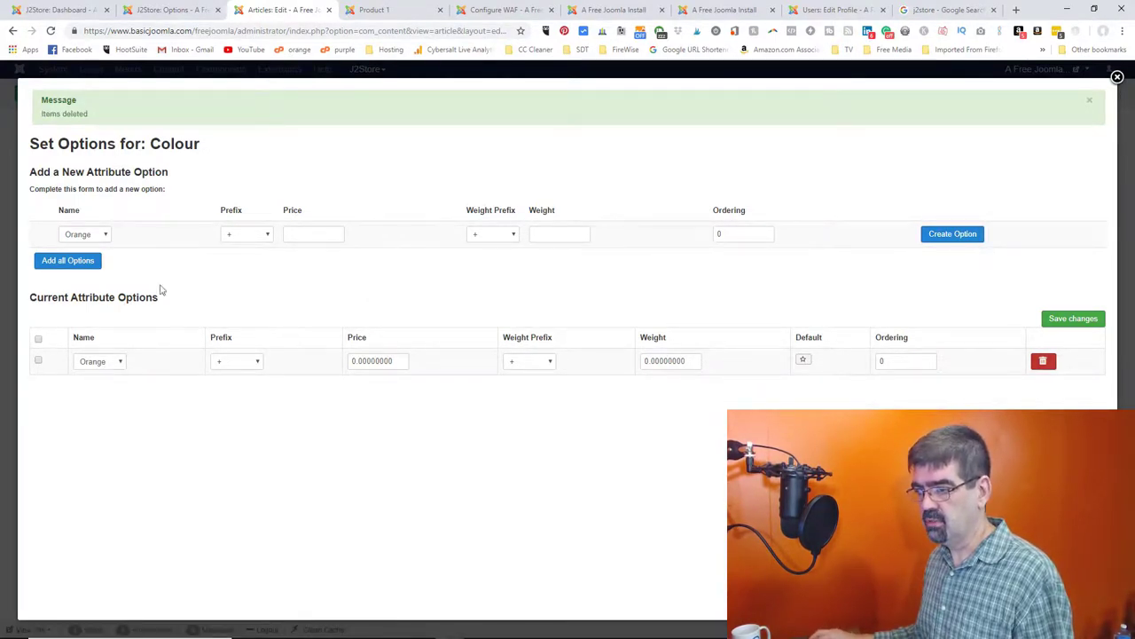
- Keep Orange selected, save the Colour values, and leave the price prefix at plus
click(121, 362)
click(125, 369)
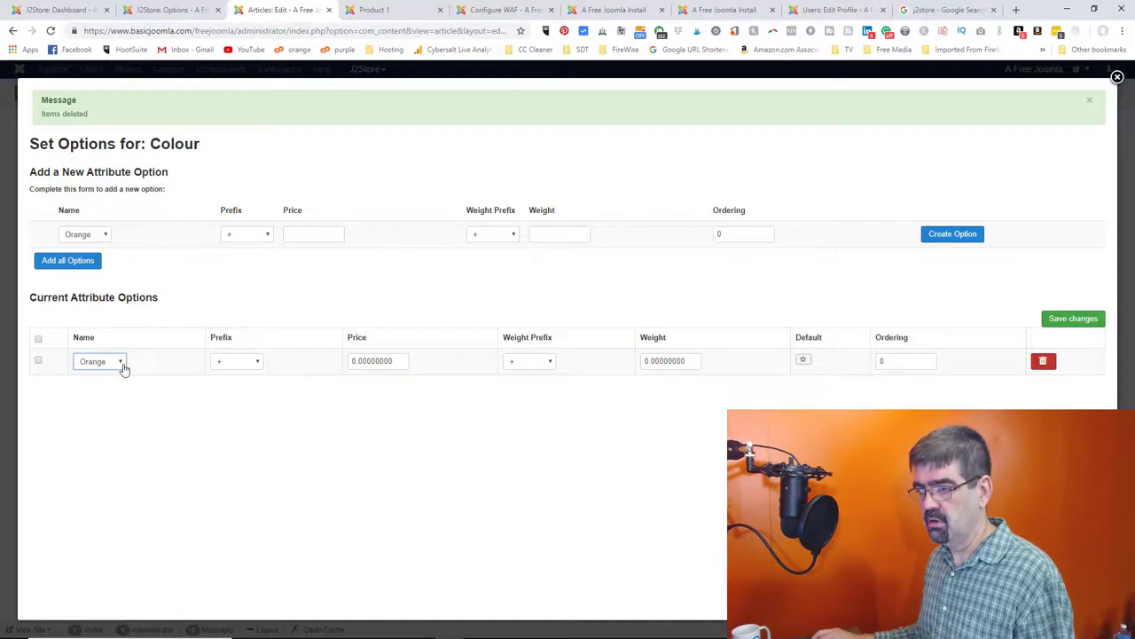
click(90, 236)
click(90, 238)
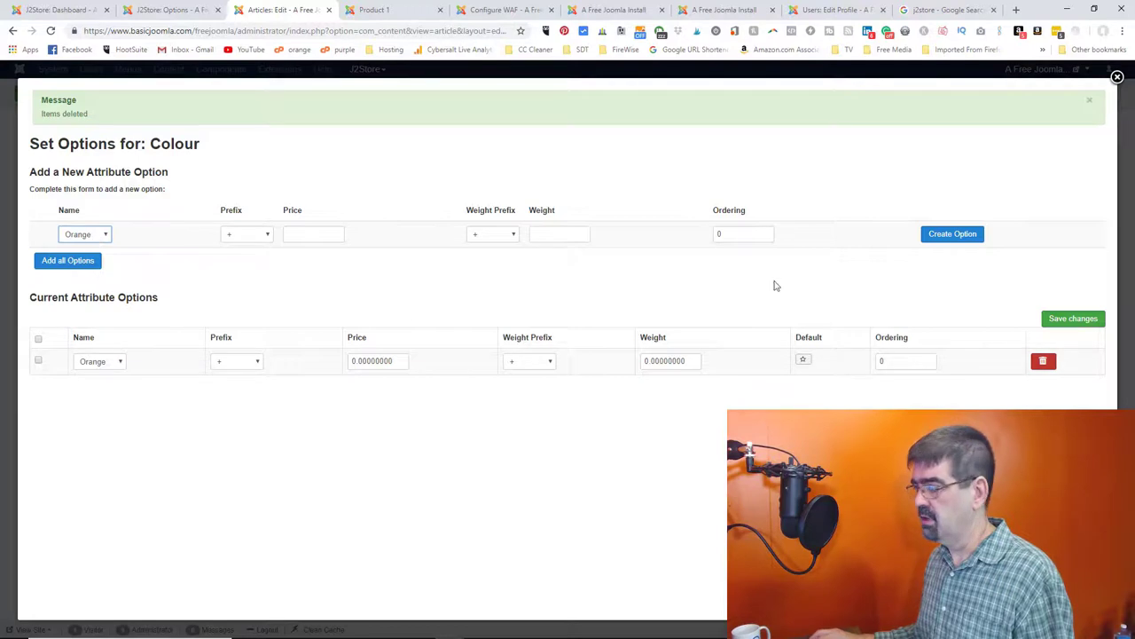
click(1076, 317)
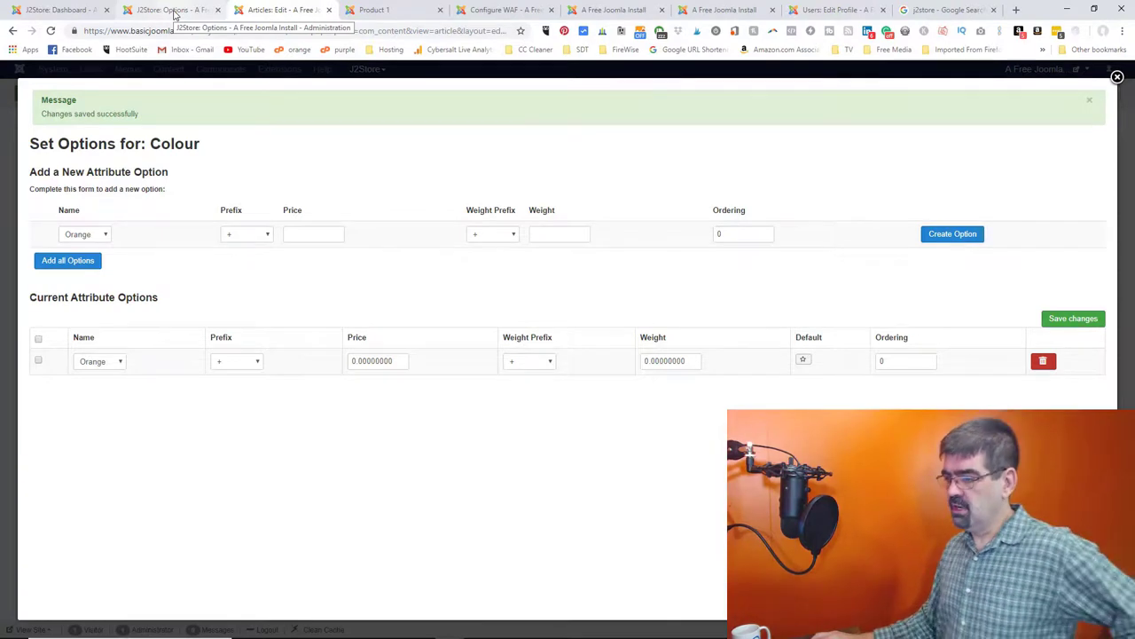
click(253, 366)
click(253, 373)
click(173, 11)
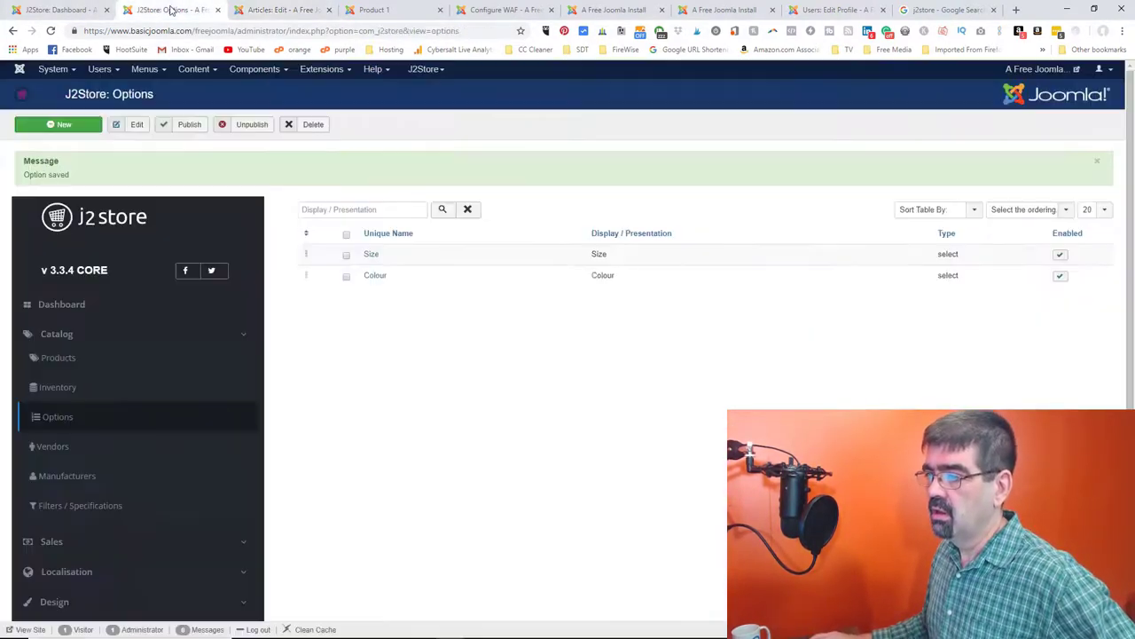
click(372, 10)
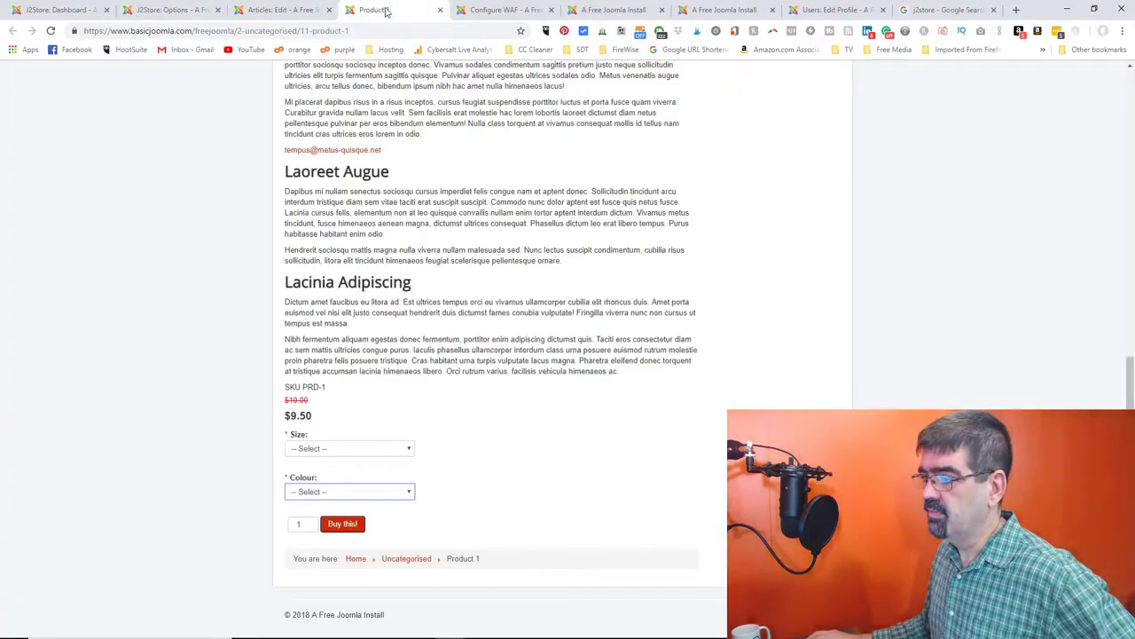
click(51, 32)
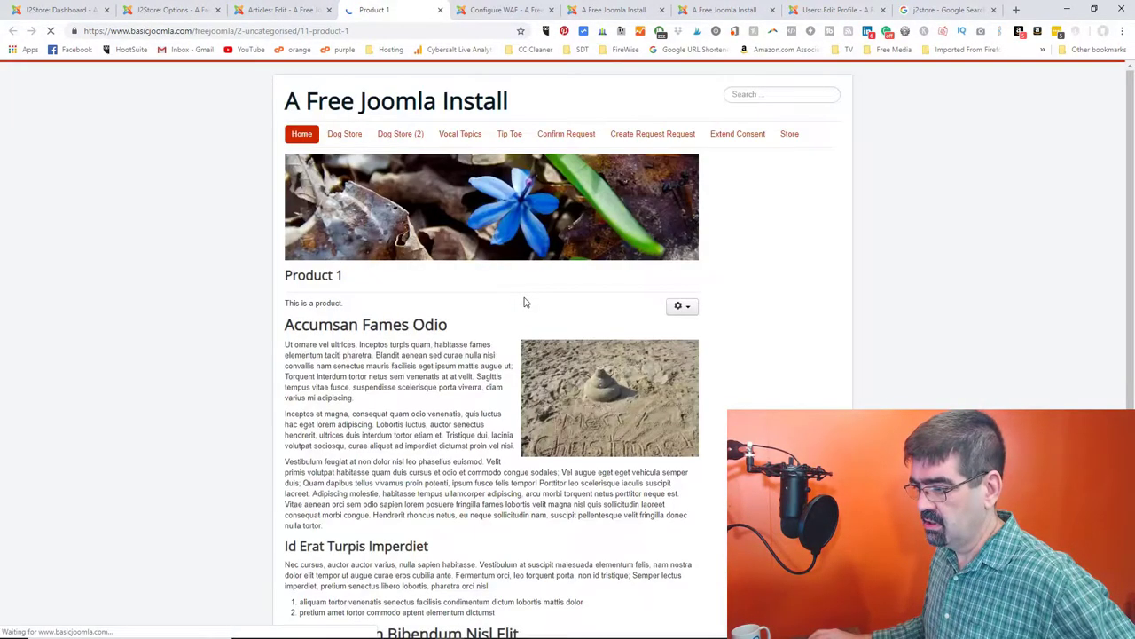
click(404, 448)
click(388, 461)
click(394, 493)
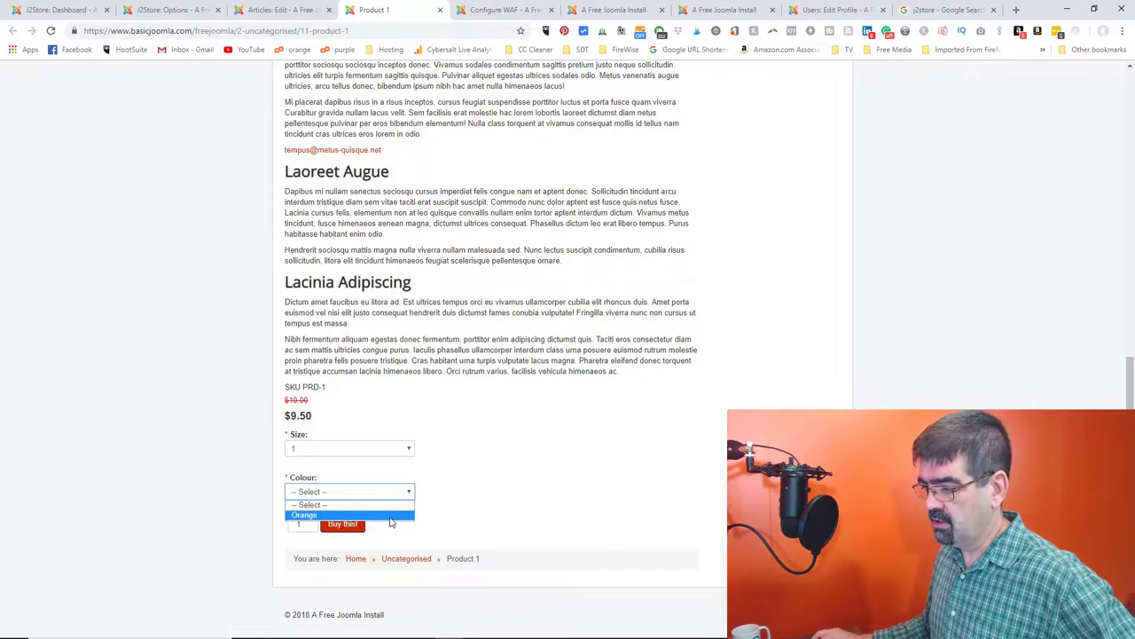
click(181, 12)
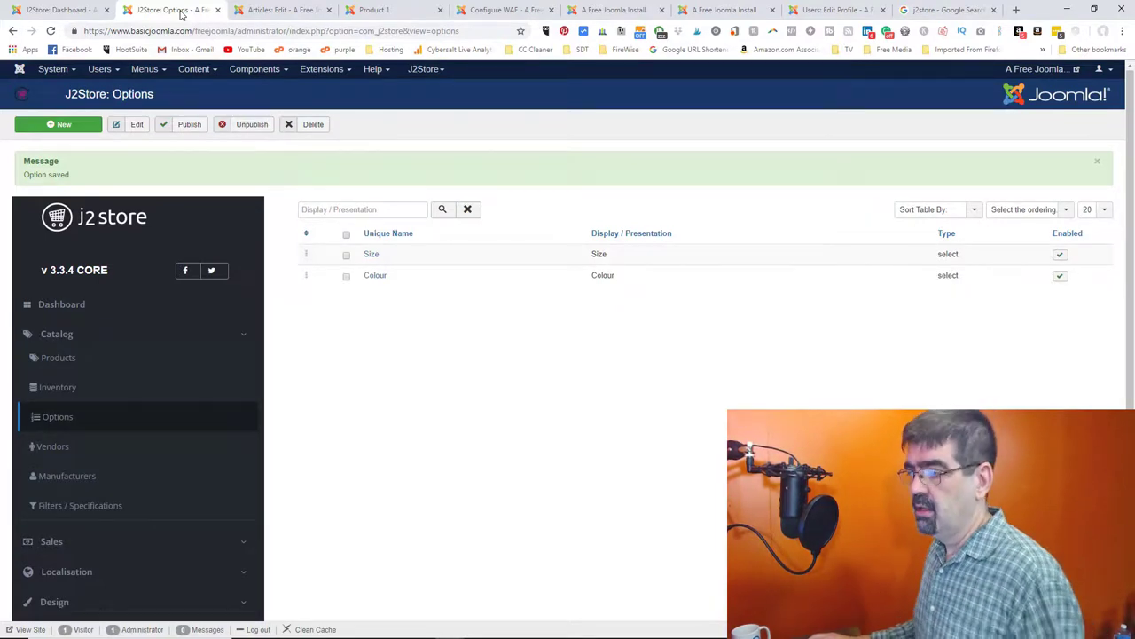
- Delete the Orange row, add all colours (Orange, Red, Blue, Black) and save
click(278, 13)
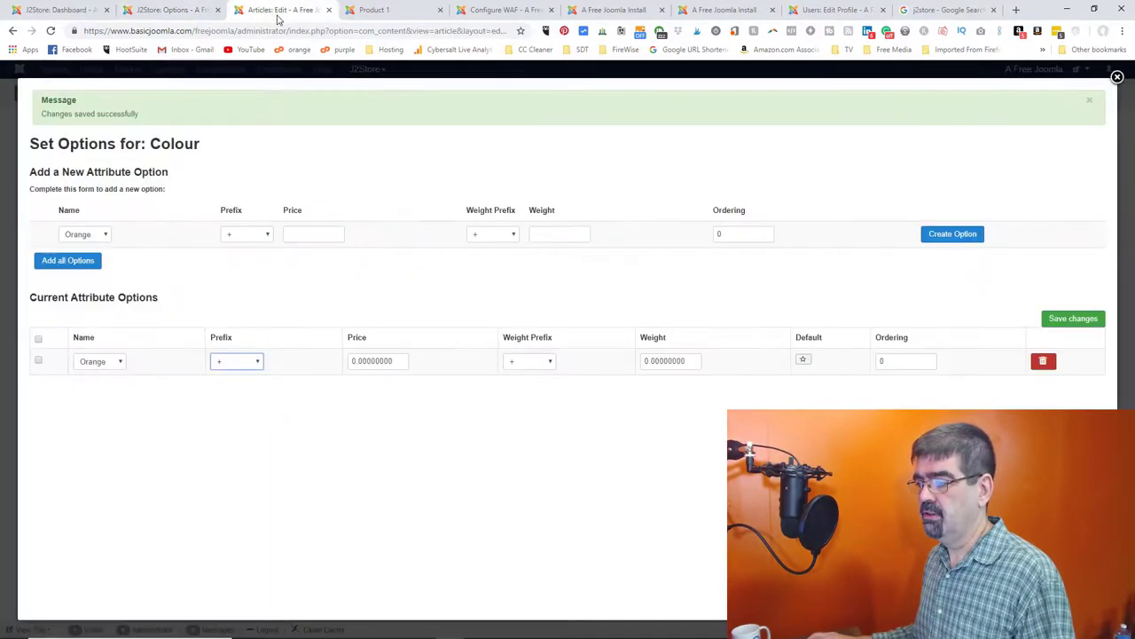
click(1043, 361)
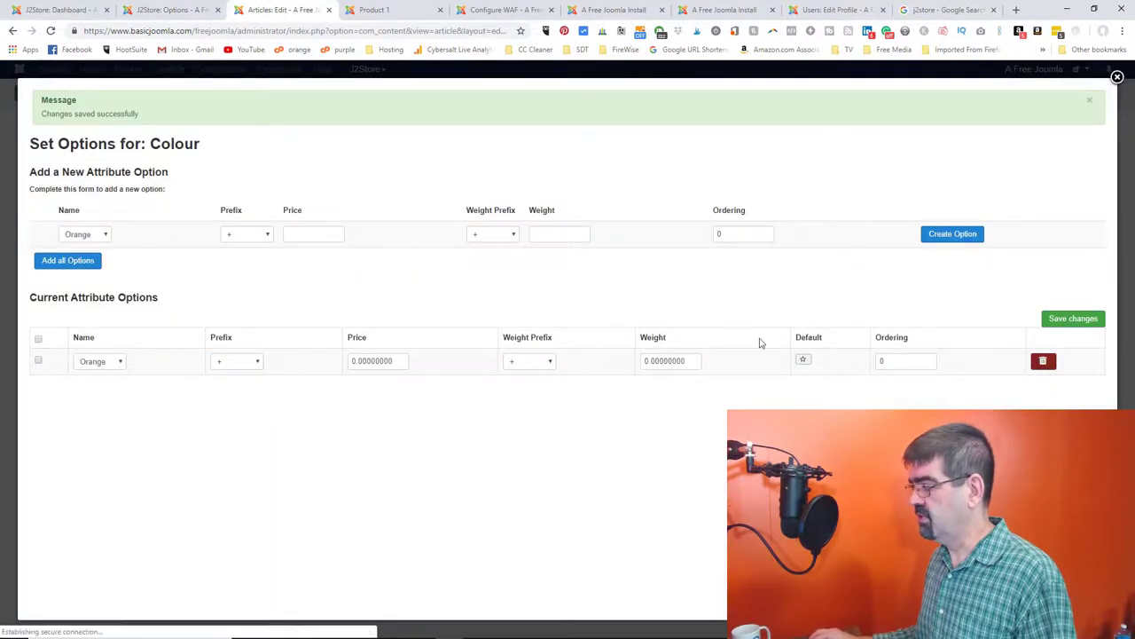
click(948, 236)
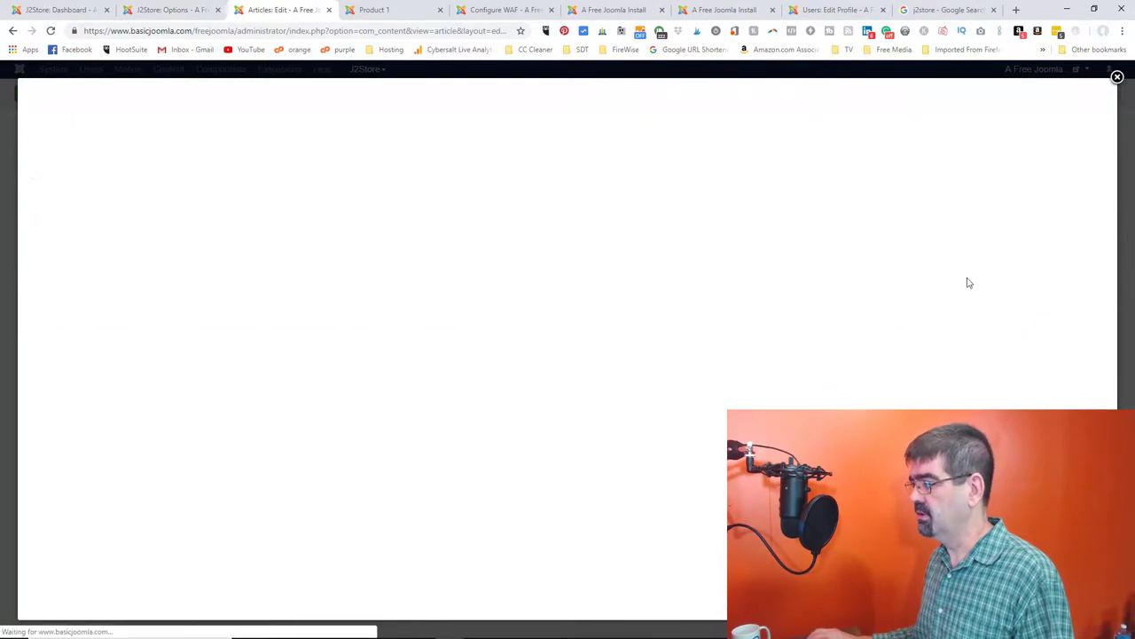
click(1045, 364)
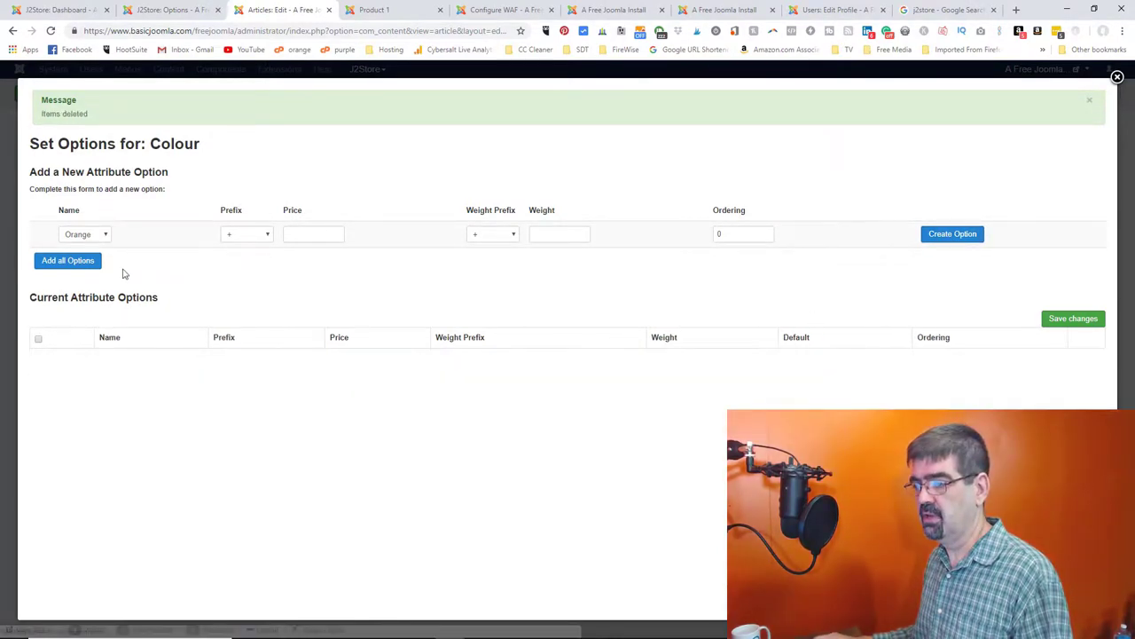
click(82, 262)
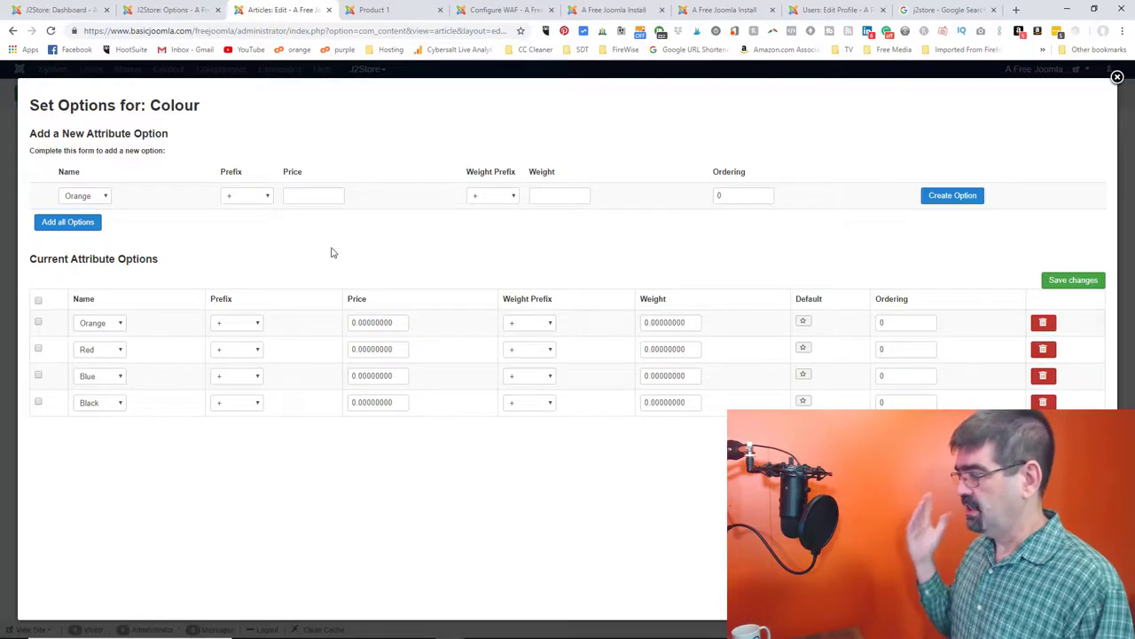
click(1062, 284)
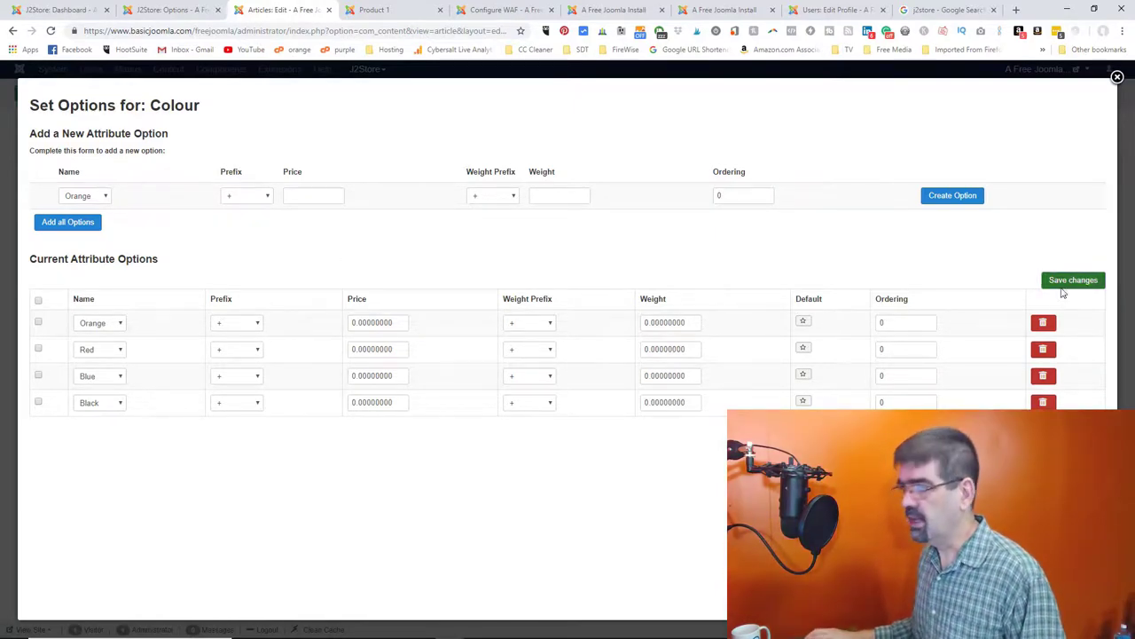
- Reload Product 1's storefront page and choose Size 2 and Colour Orange
click(381, 10)
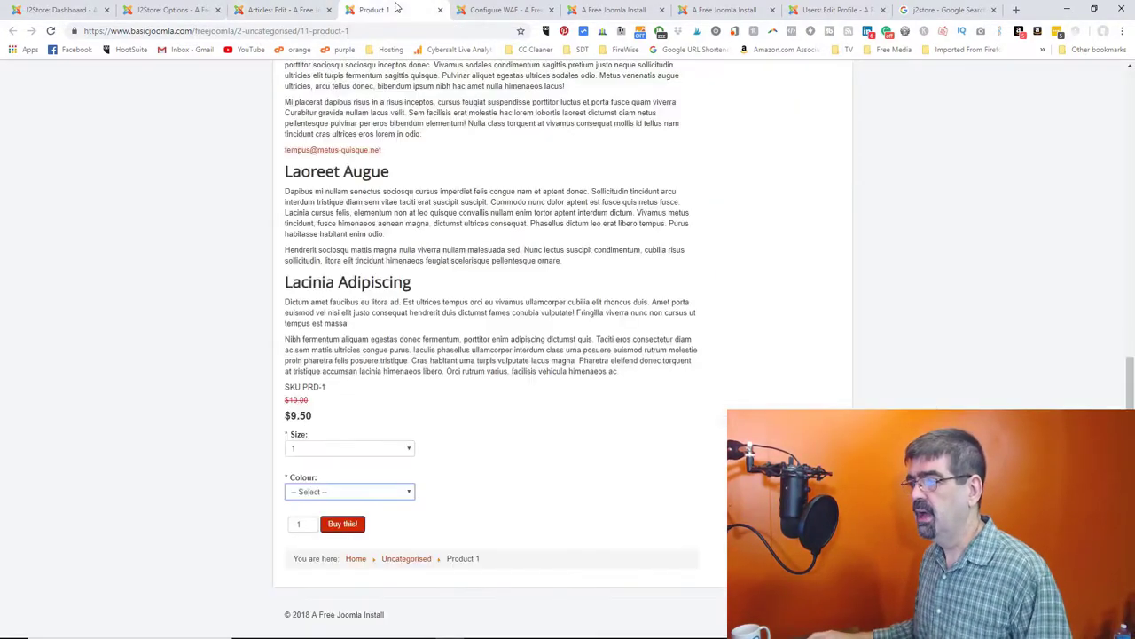
click(51, 33)
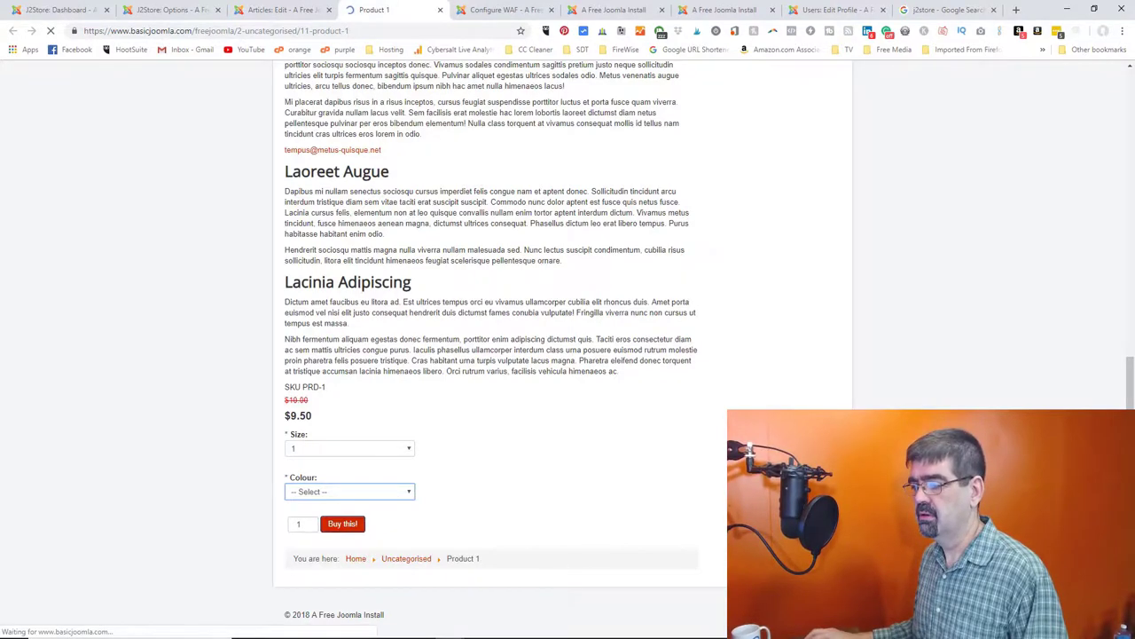
click(367, 448)
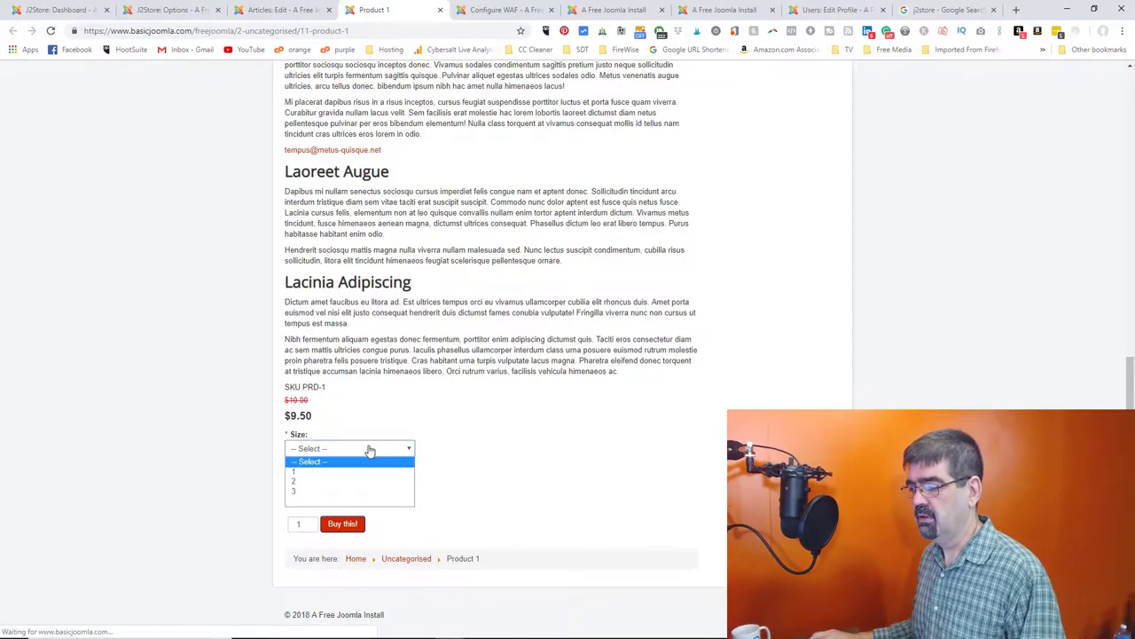
click(358, 487)
click(358, 493)
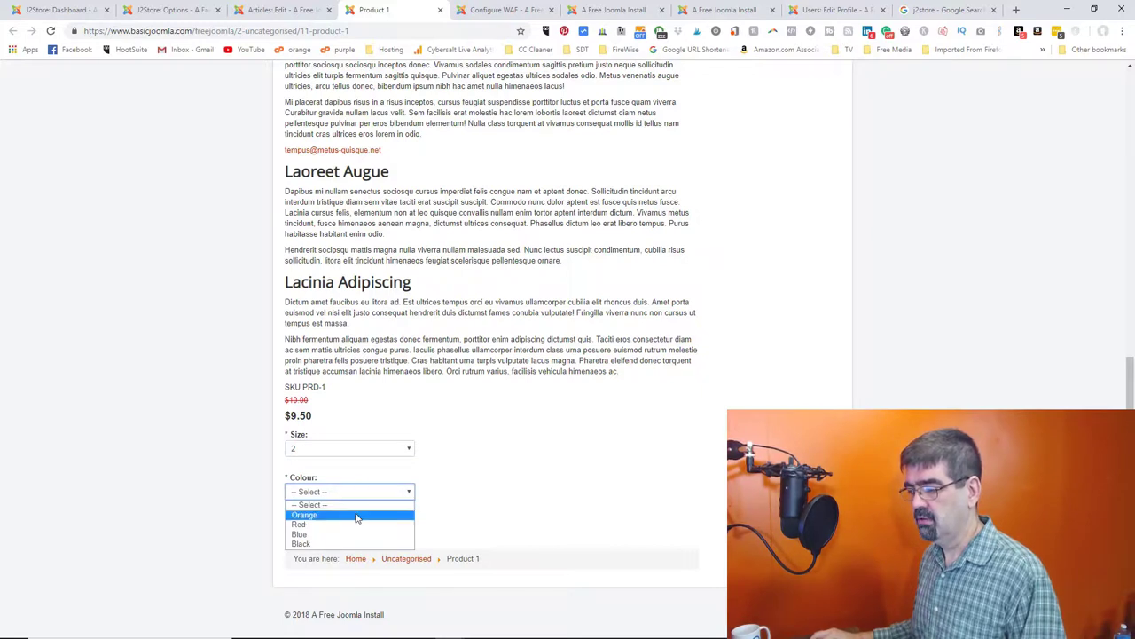
click(357, 516)
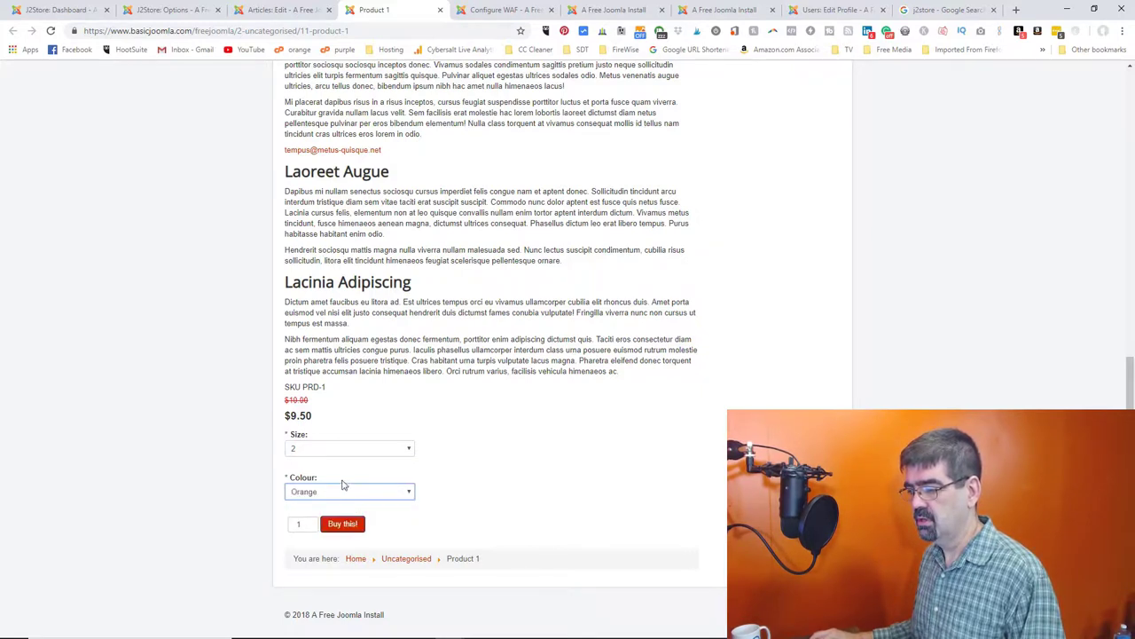
click(147, 10)
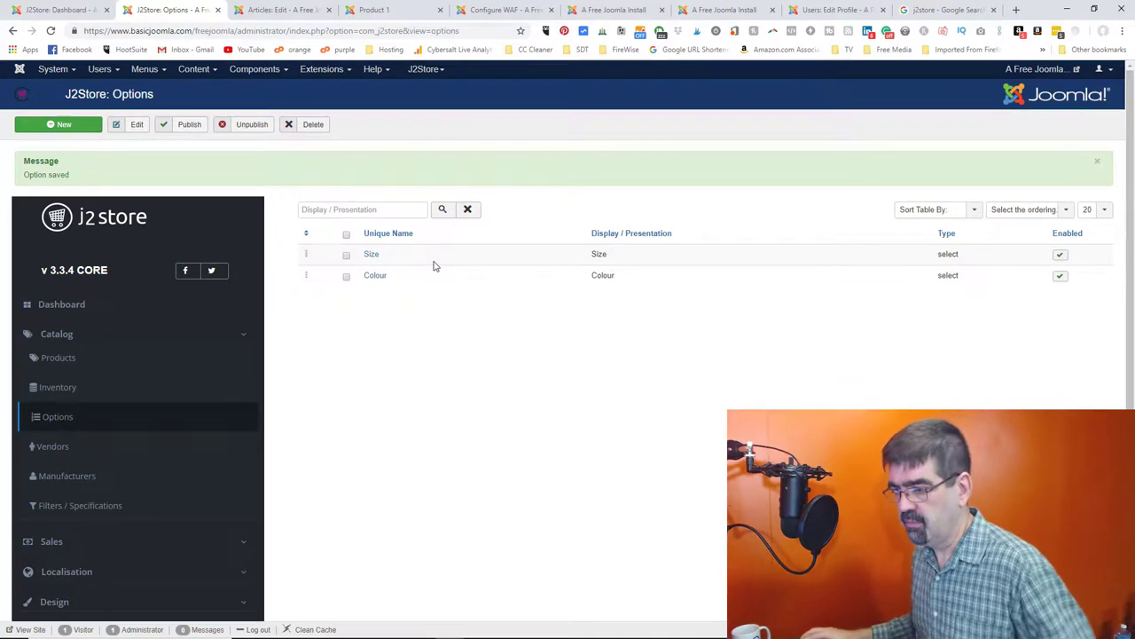
- Go from Vendors to Manufacturers and start a new manufacturer
click(40, 447)
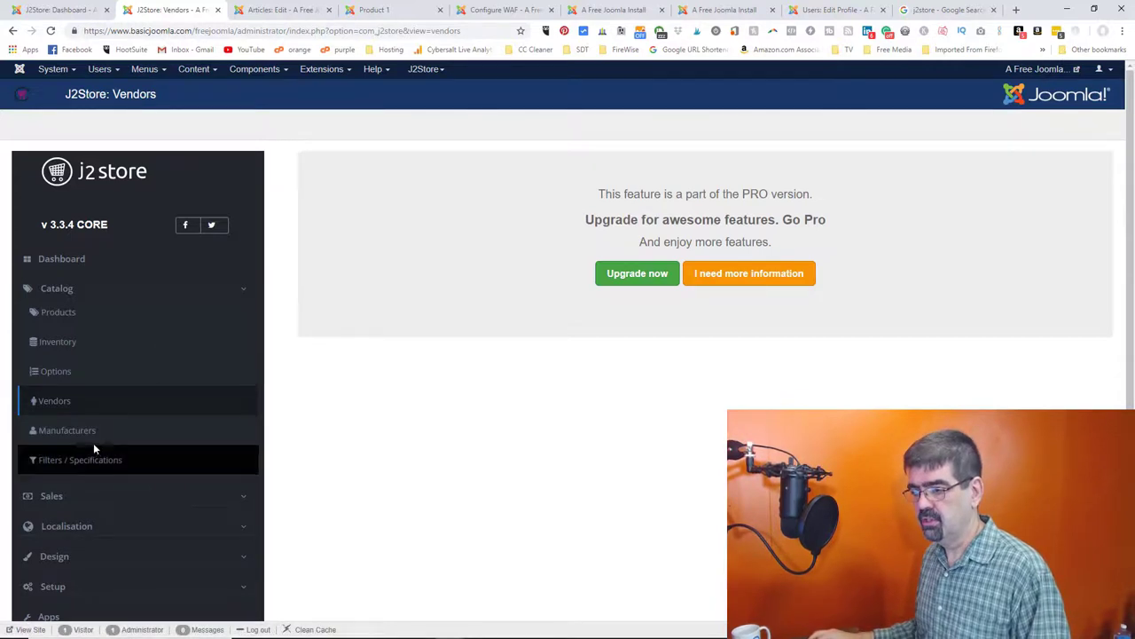
click(81, 434)
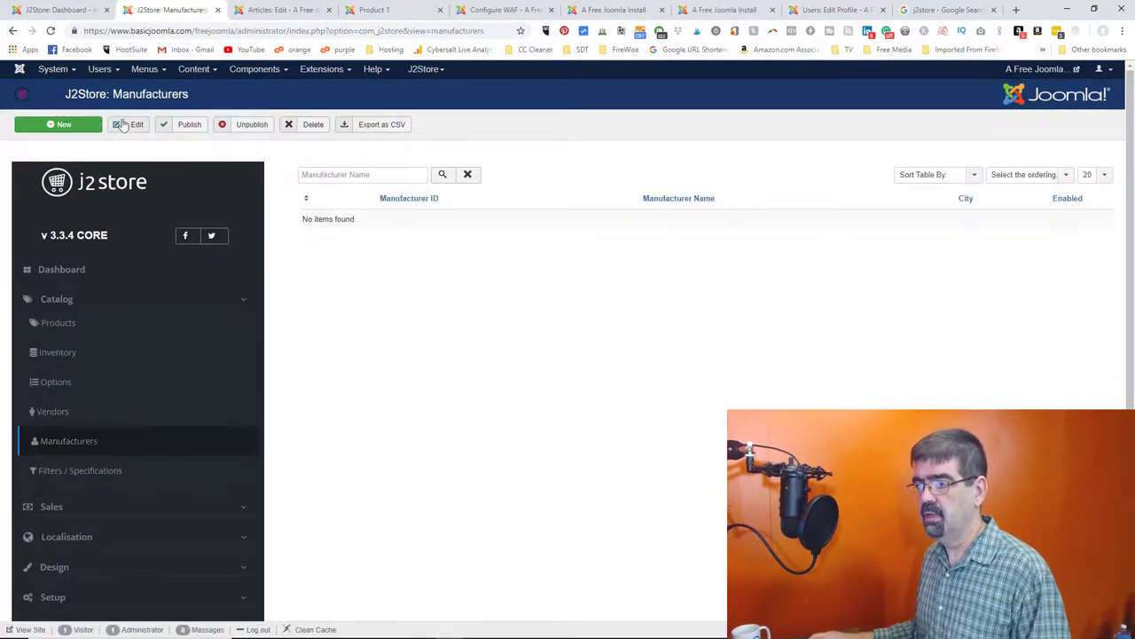
click(71, 129)
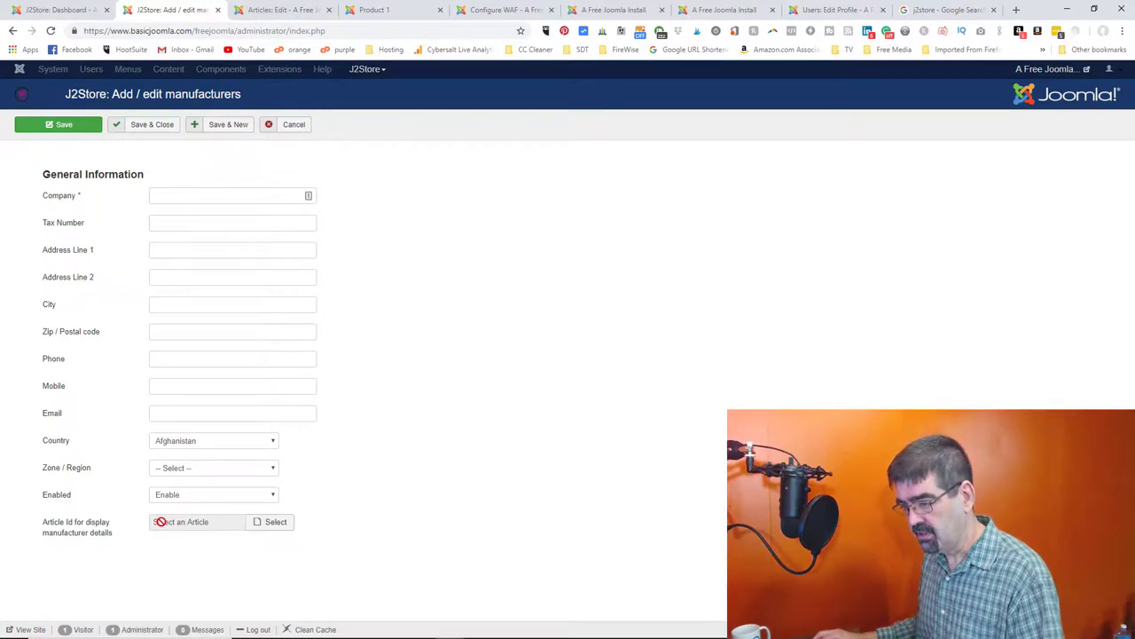
- Close the Article Id picker without choosing an article, then cancel the manufacturer form
click(260, 527)
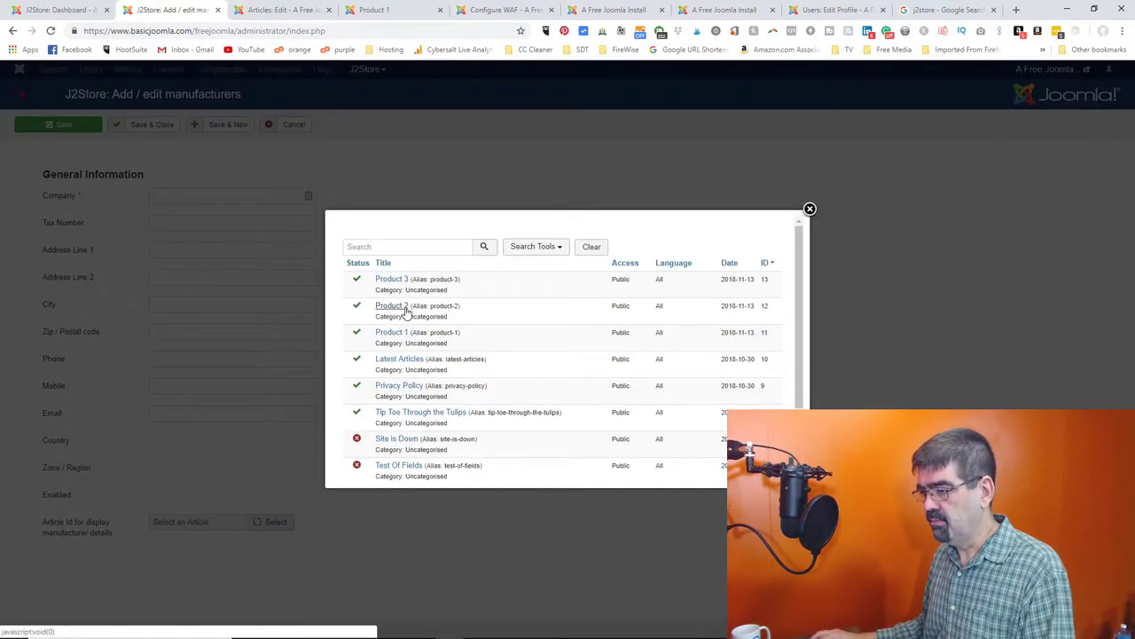
click(810, 209)
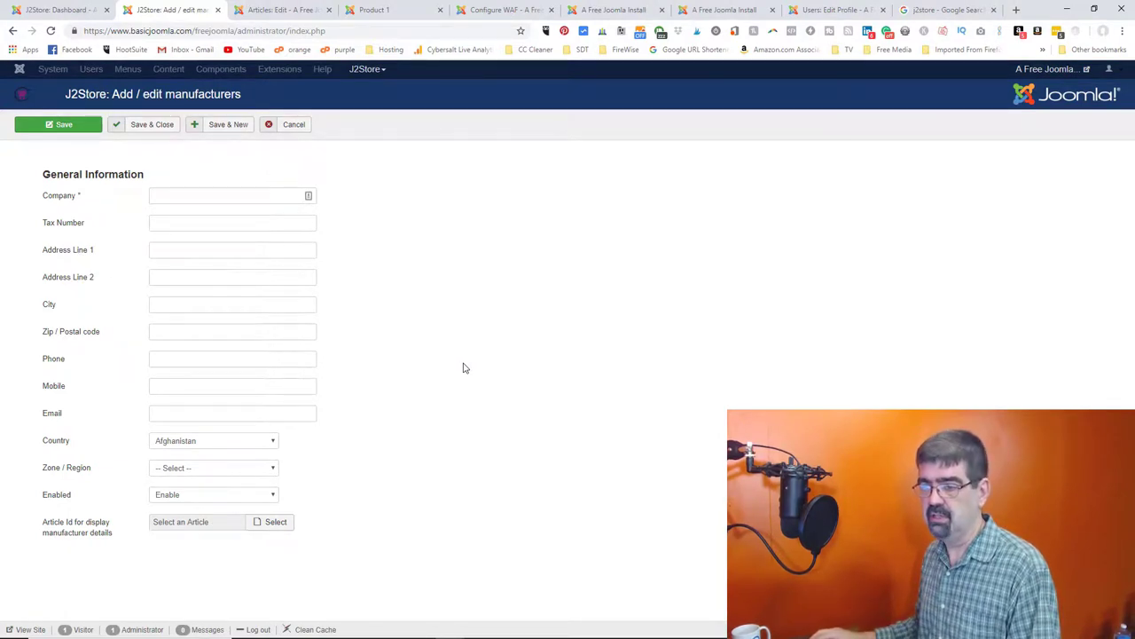
click(292, 125)
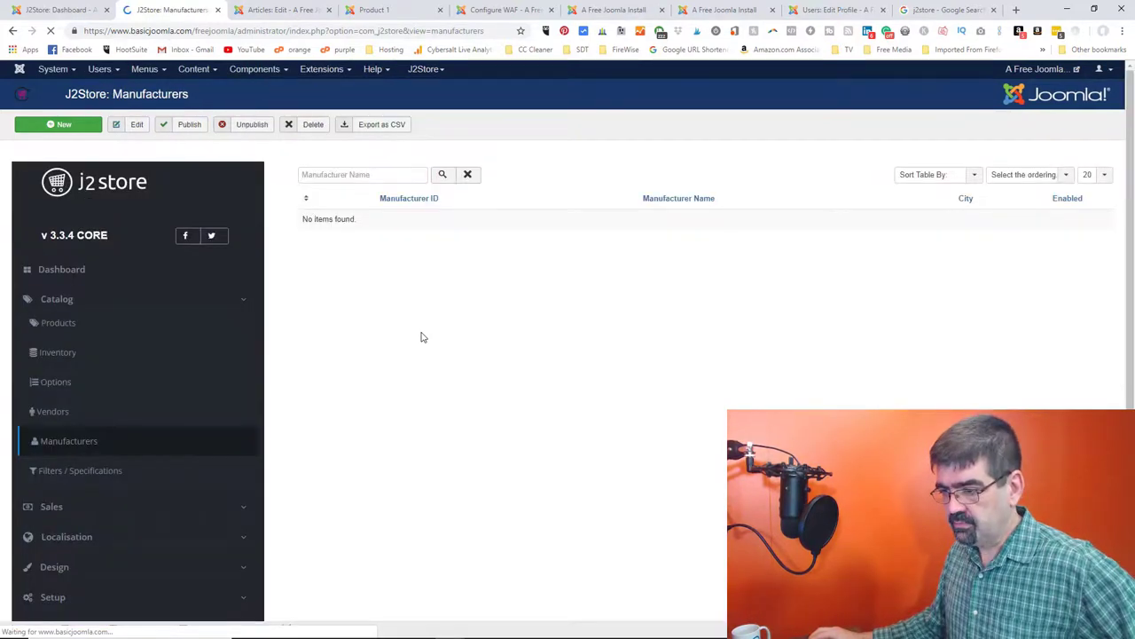
- Create a filter group named Test Filter with ordering 1 and one empty filter value row
scroll(421, 335, down, 2)
click(80, 355)
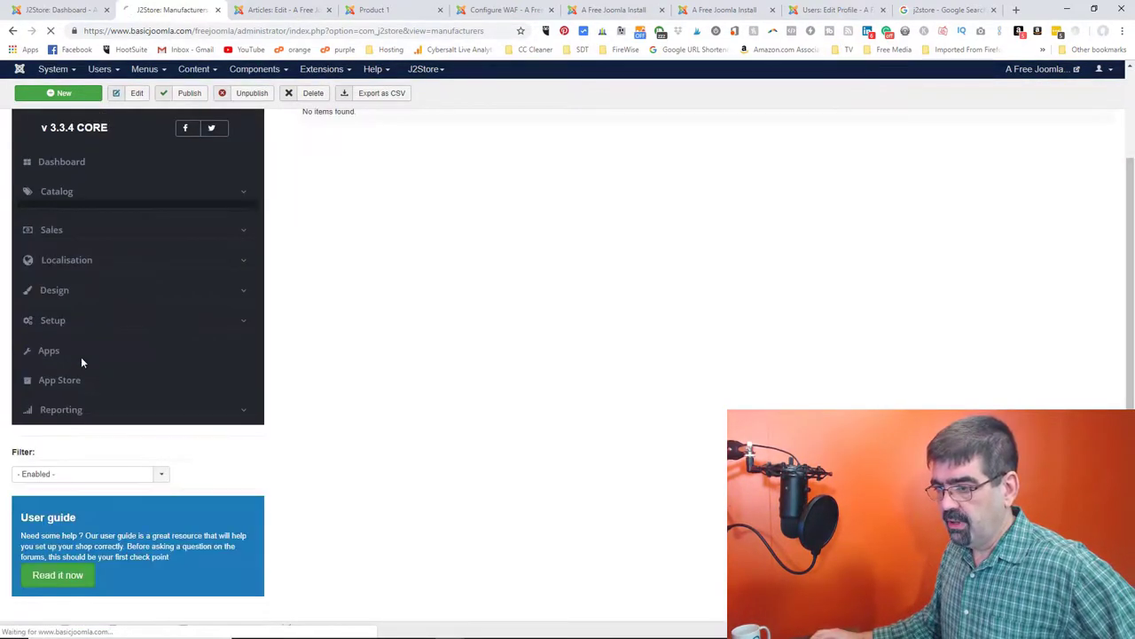
click(61, 124)
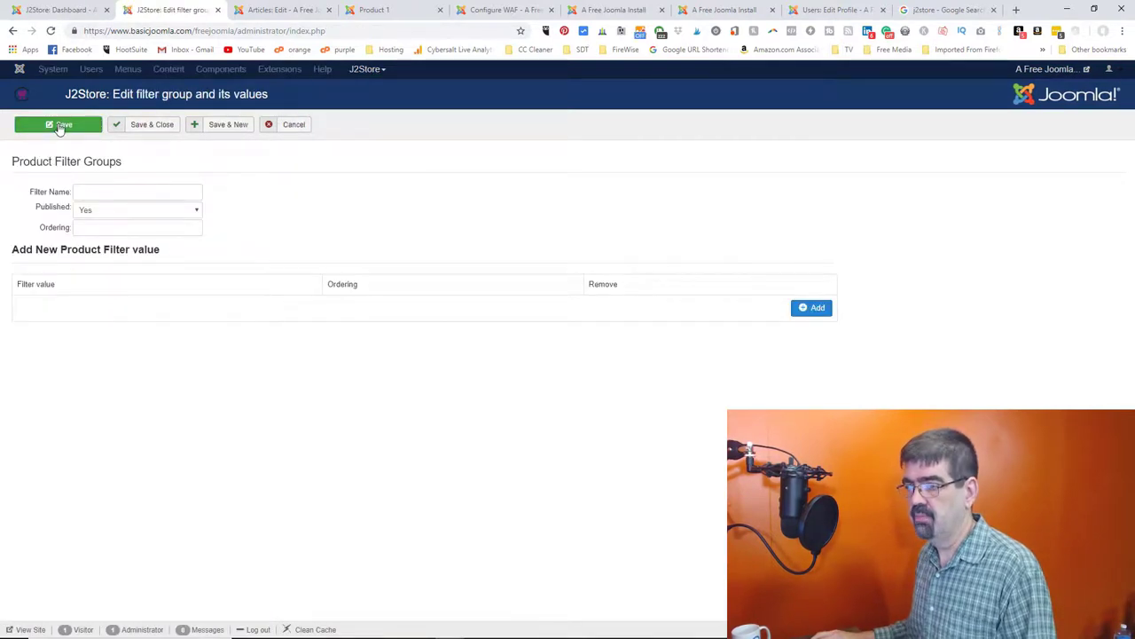
click(77, 188)
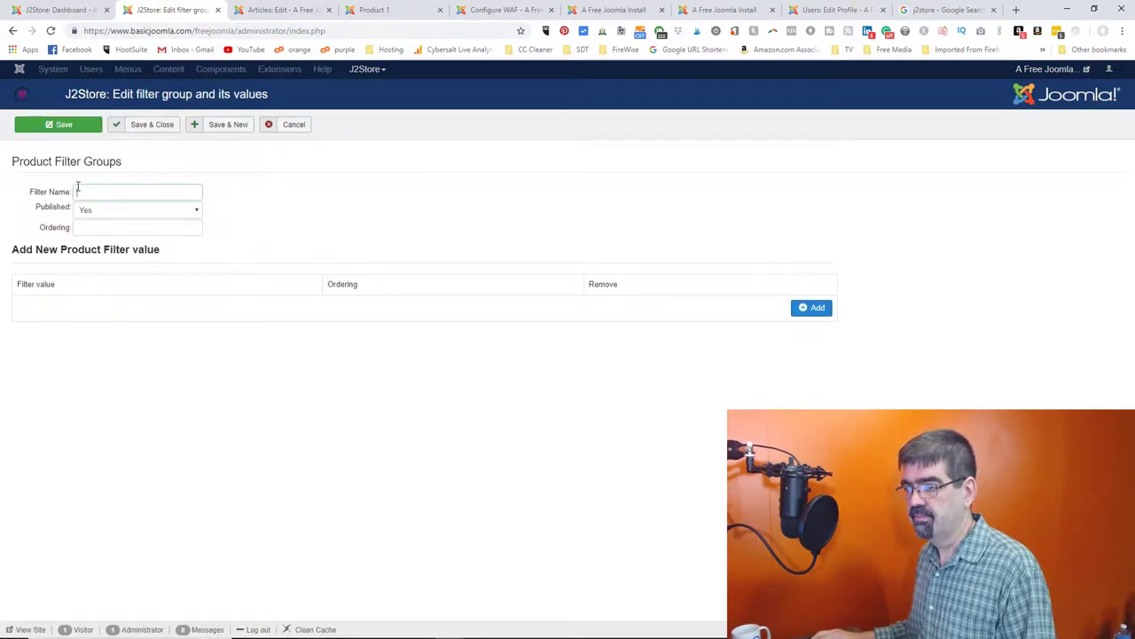
text(test)
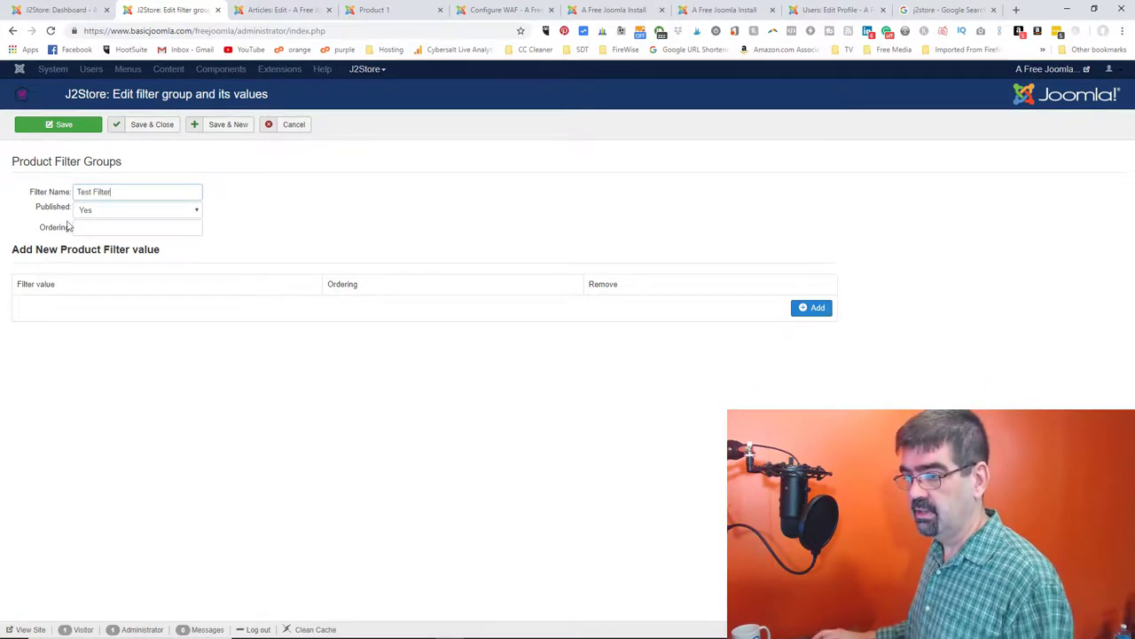
click(105, 228)
text(1)
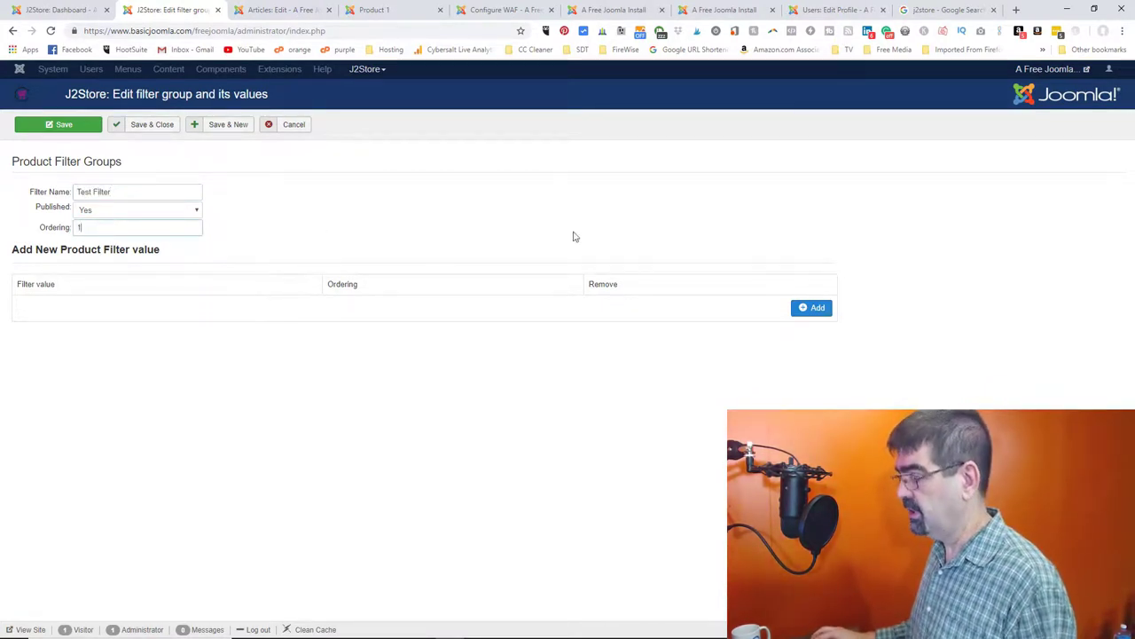
click(809, 308)
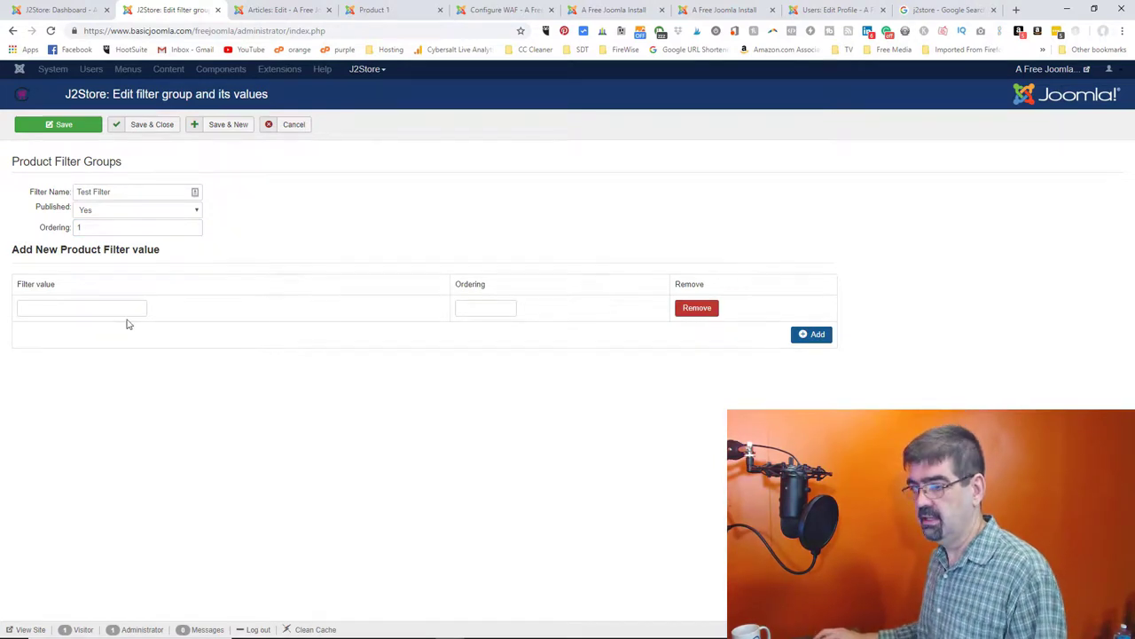
click(92, 306)
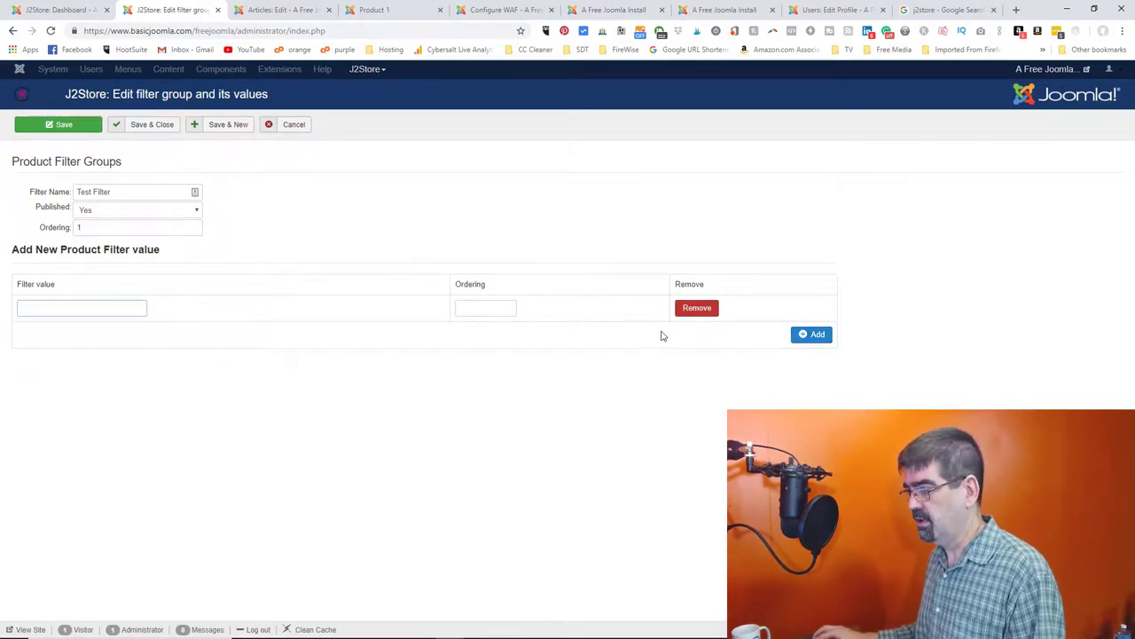
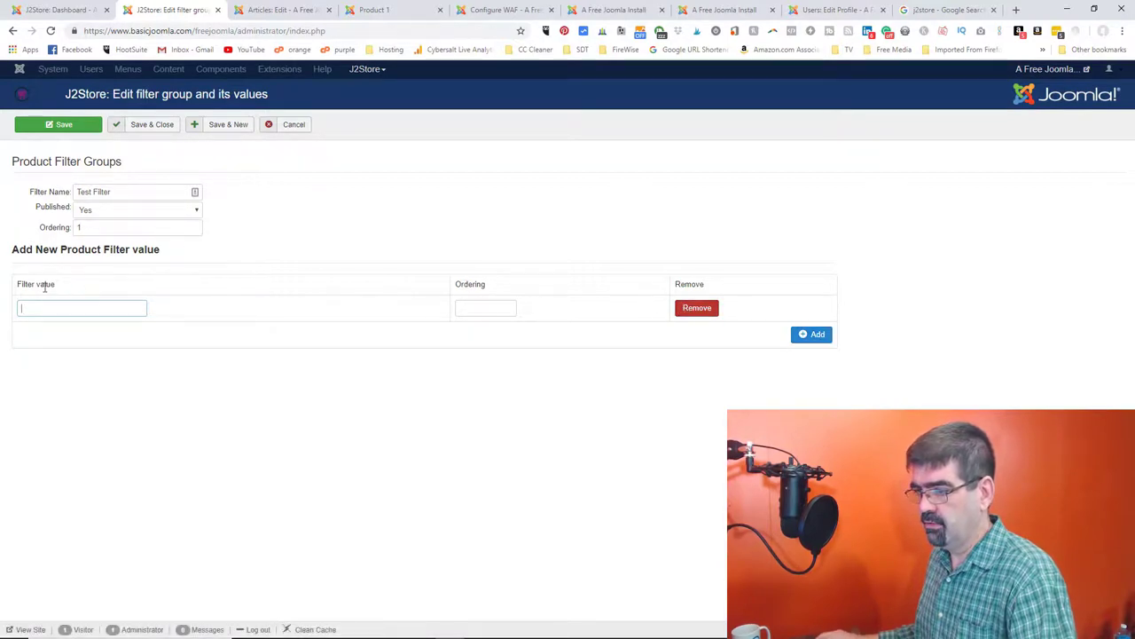
- Add a second row, enter filter values 'sizze' and 'Colour' in Test Filter, and save
click(812, 333)
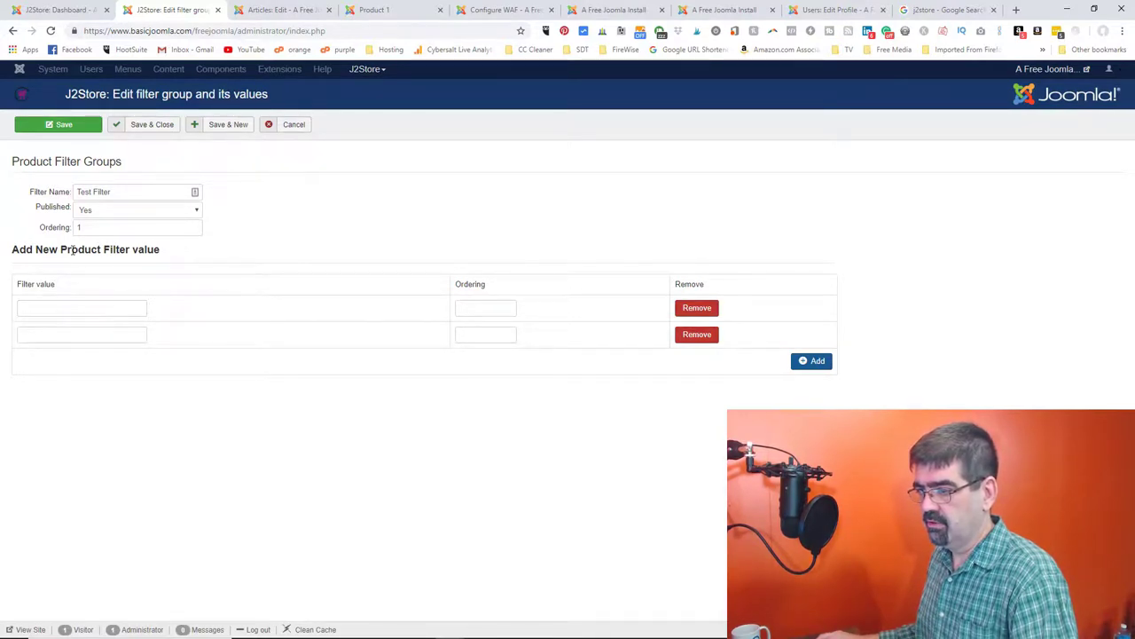
click(76, 312)
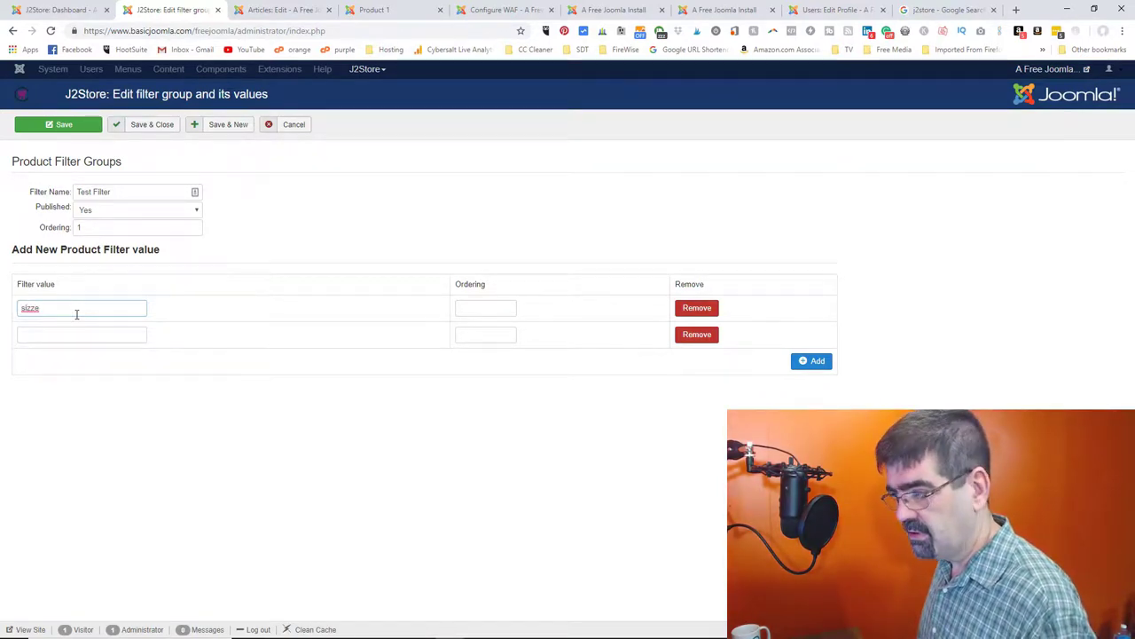
key(Tab)
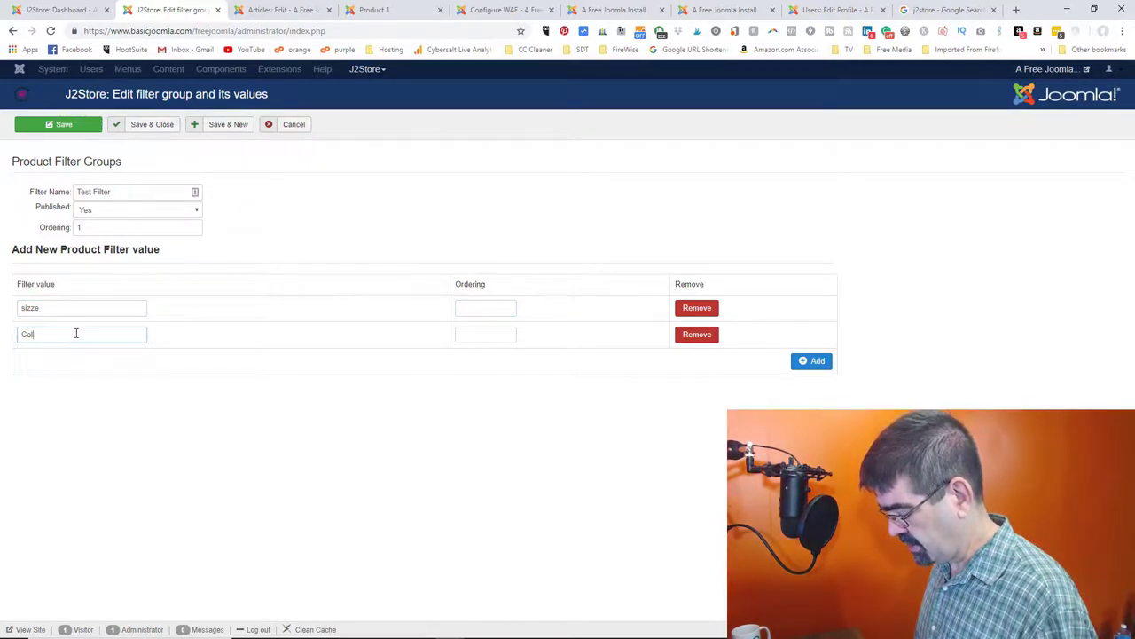
text(our)
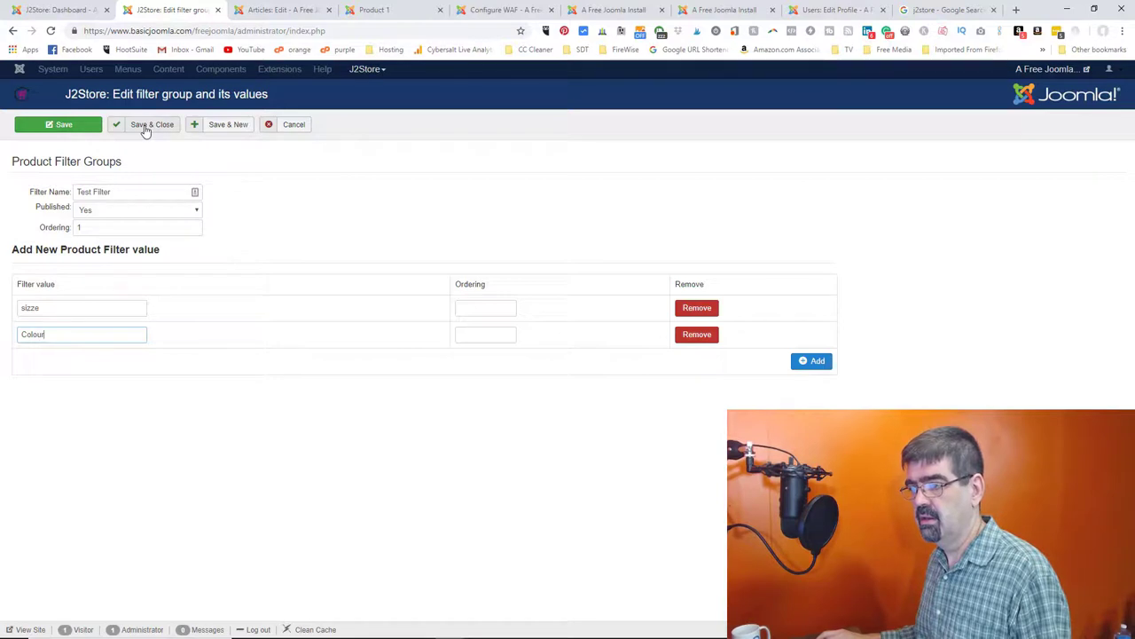
click(67, 135)
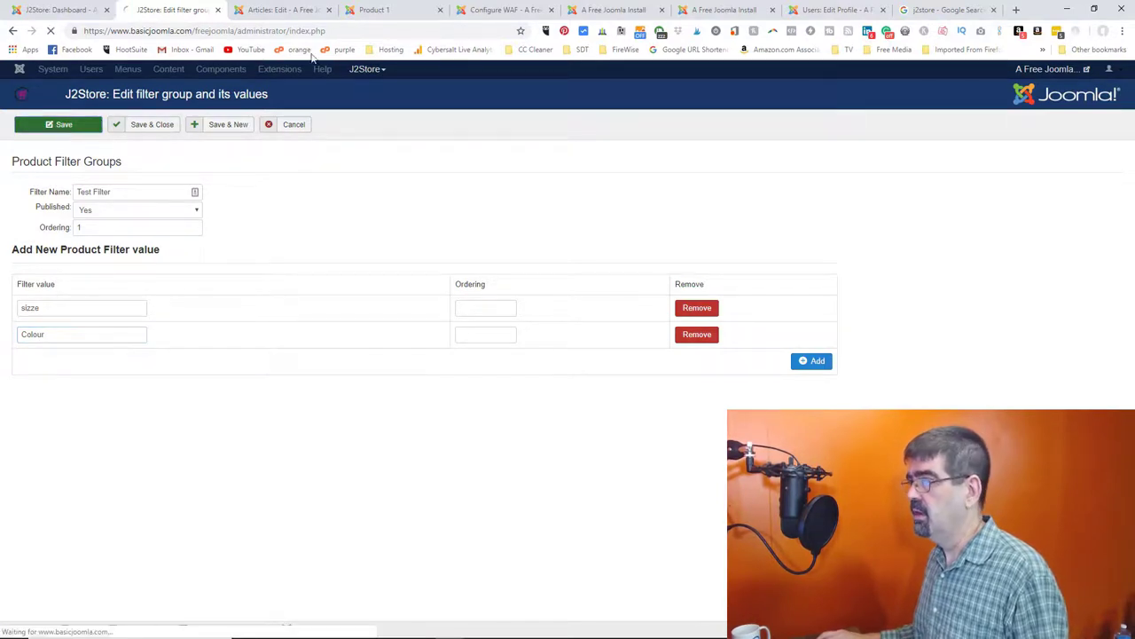
- On the storefront, open the Store product listing and go to Product 1's page
click(455, 12)
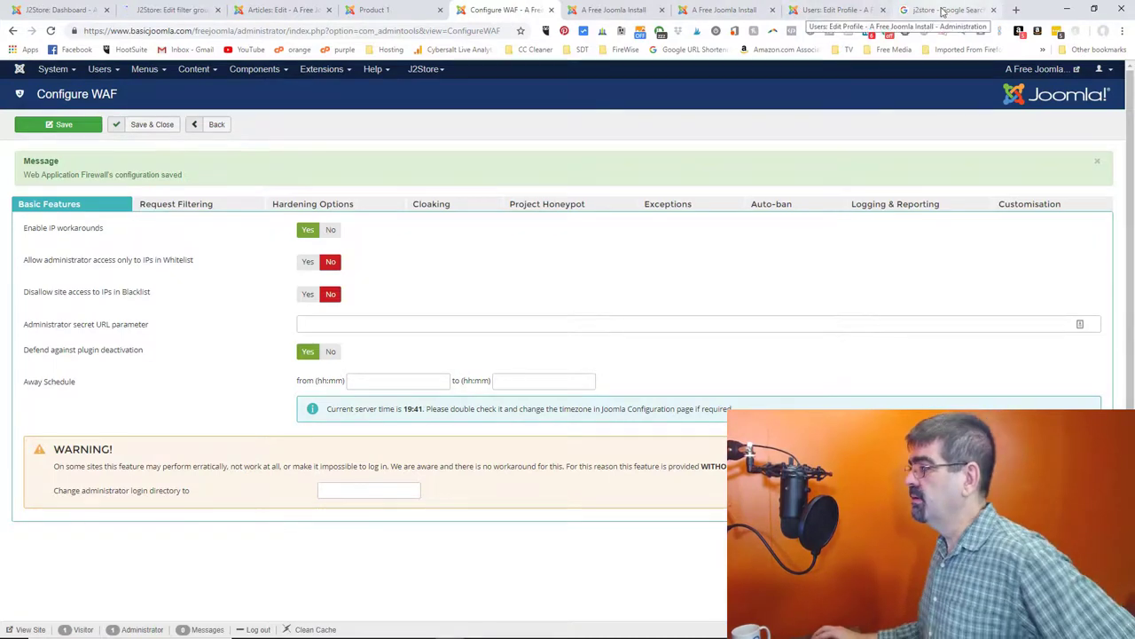
click(621, 10)
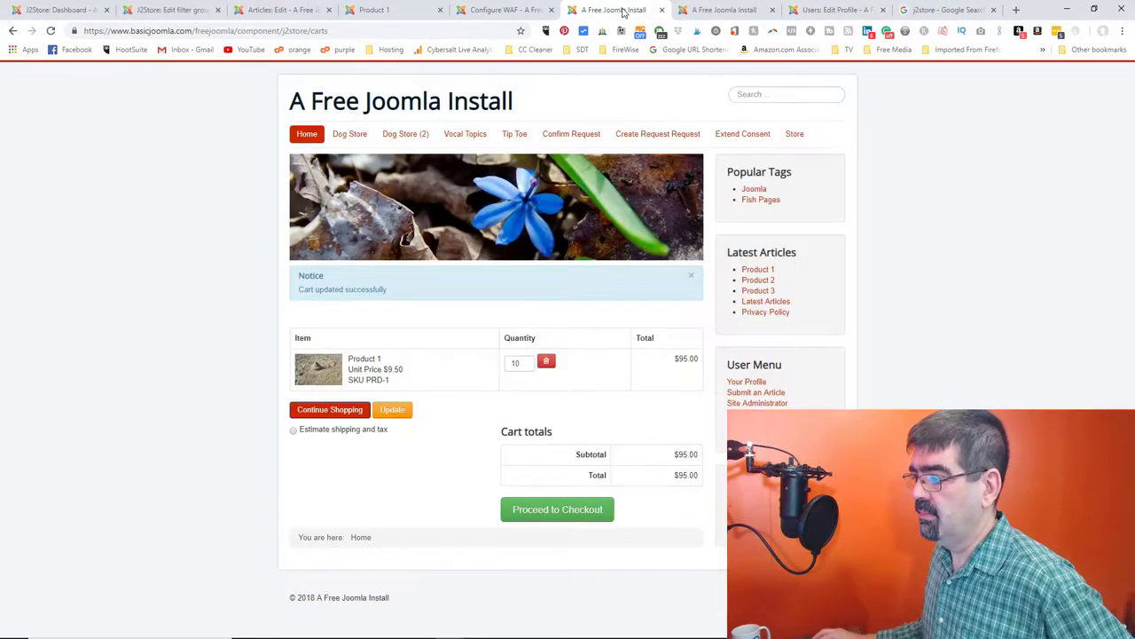
click(794, 134)
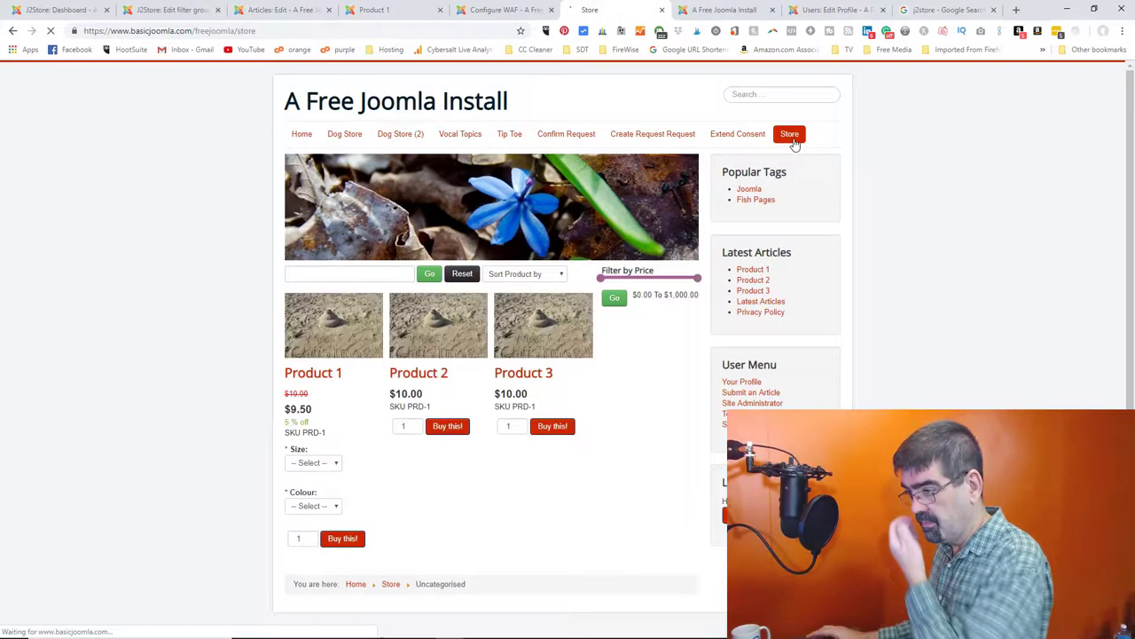
click(561, 277)
click(641, 337)
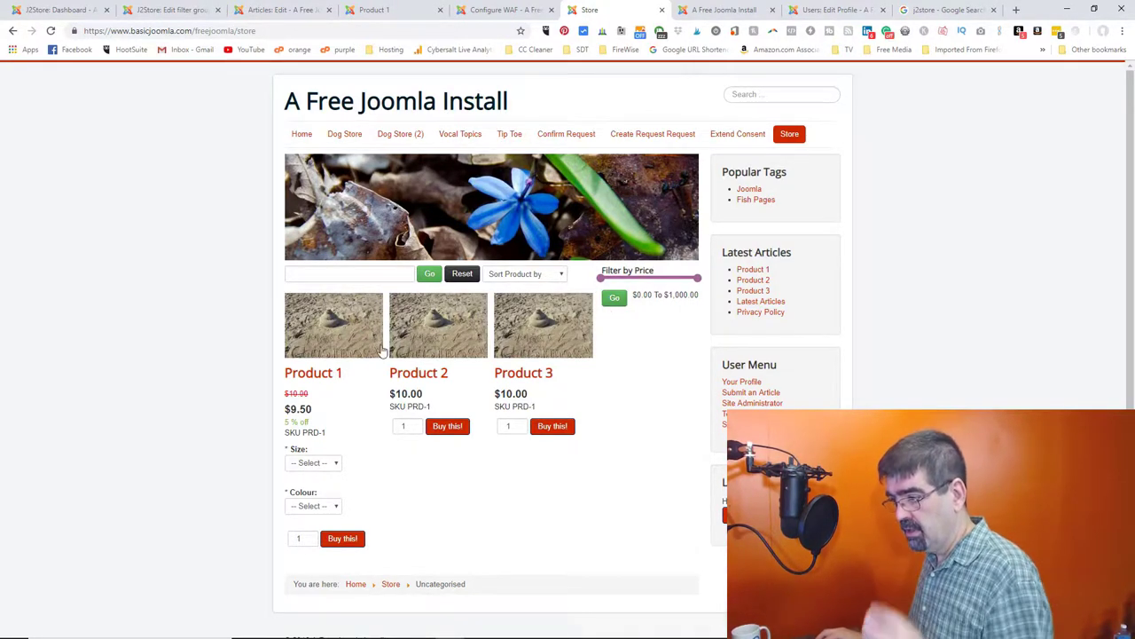
click(312, 376)
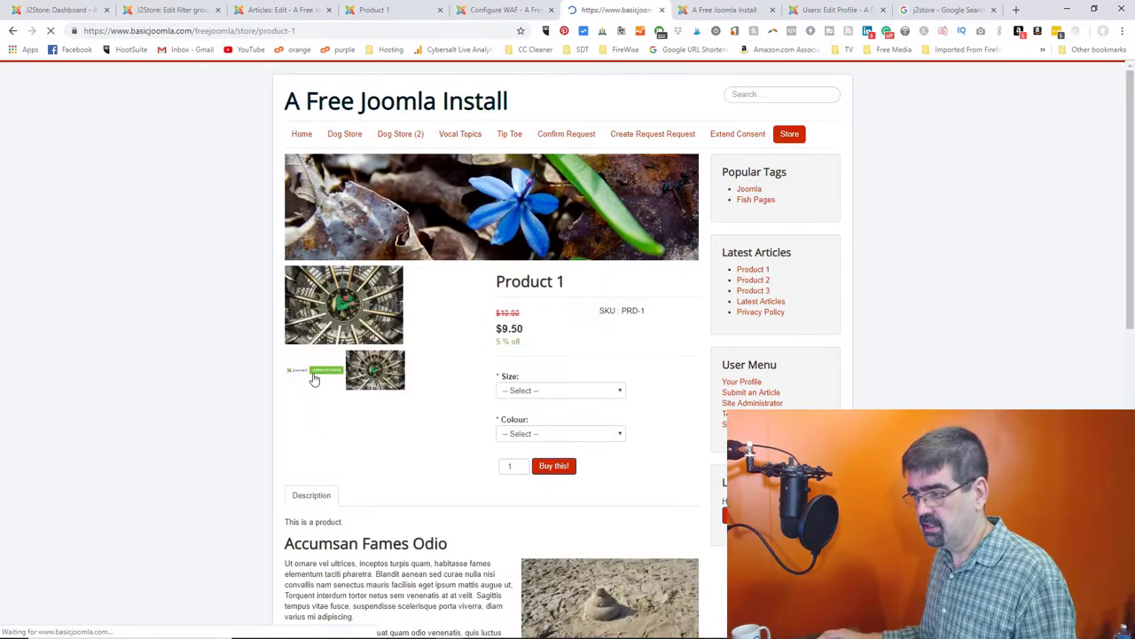
- Browse Product 1's gallery, showing the Joomla banner and then the wheel image
click(312, 376)
scroll(454, 355, down, 2)
scroll(455, 355, up, 2)
scroll(454, 355, down, 8)
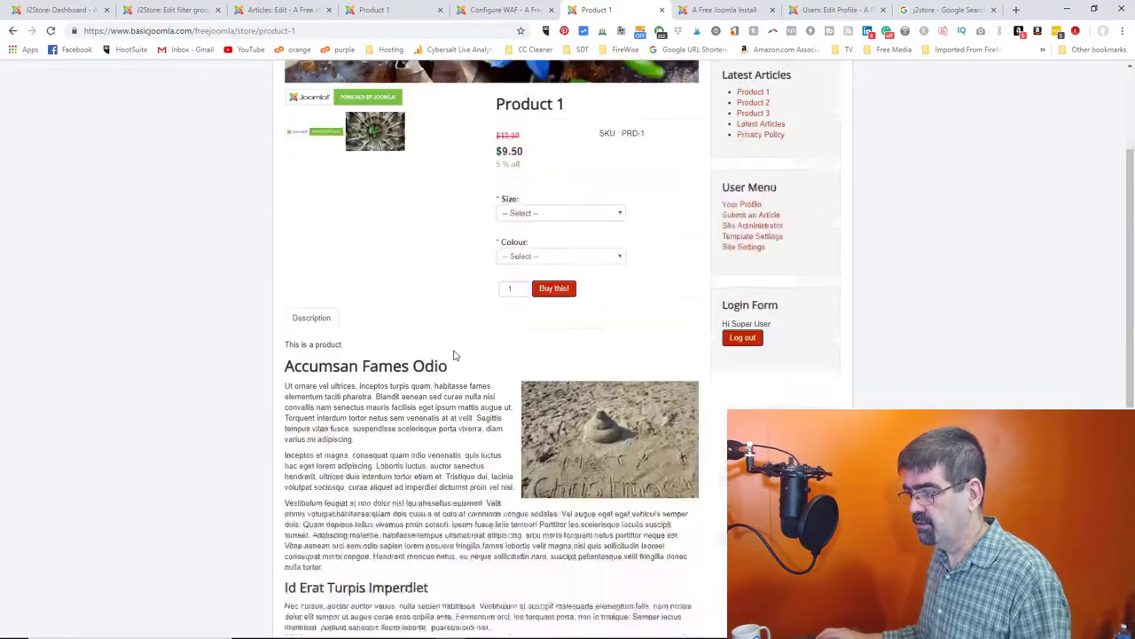
scroll(453, 355, up, 8)
click(376, 307)
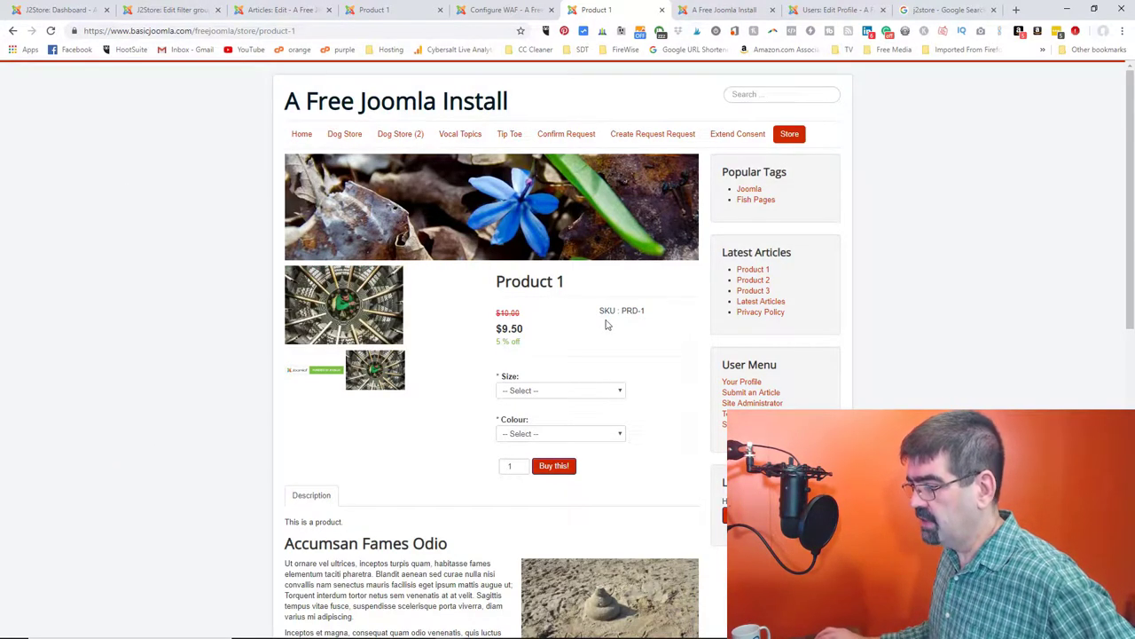
mouse_move(449, 291)
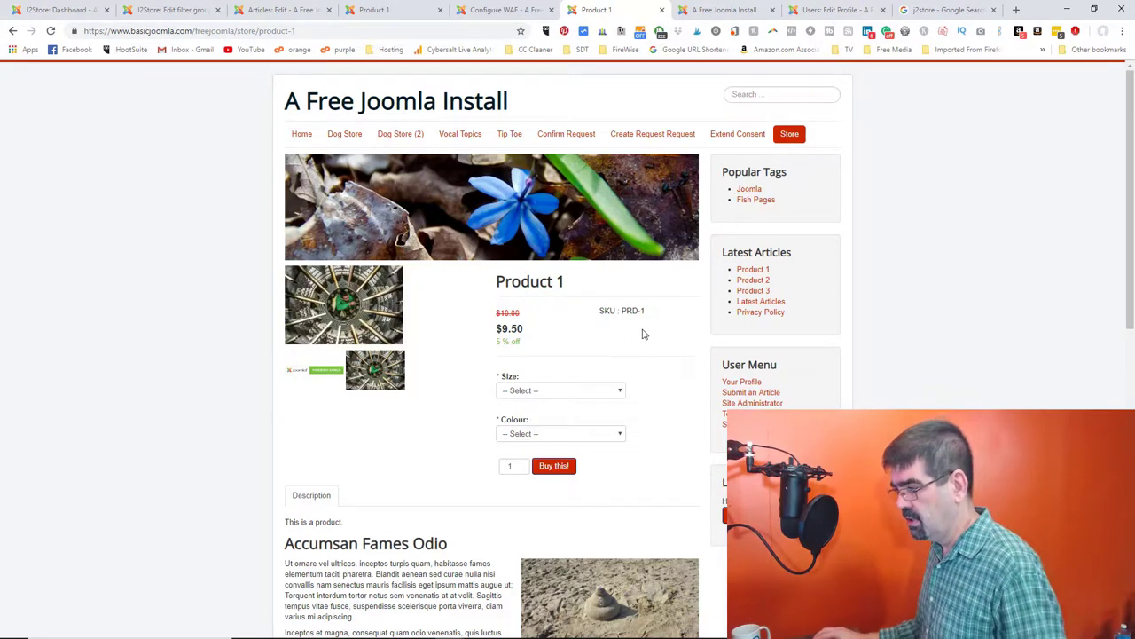
- Go back to the previous page, scroll it, then switch to the other Product 1 page
click(12, 31)
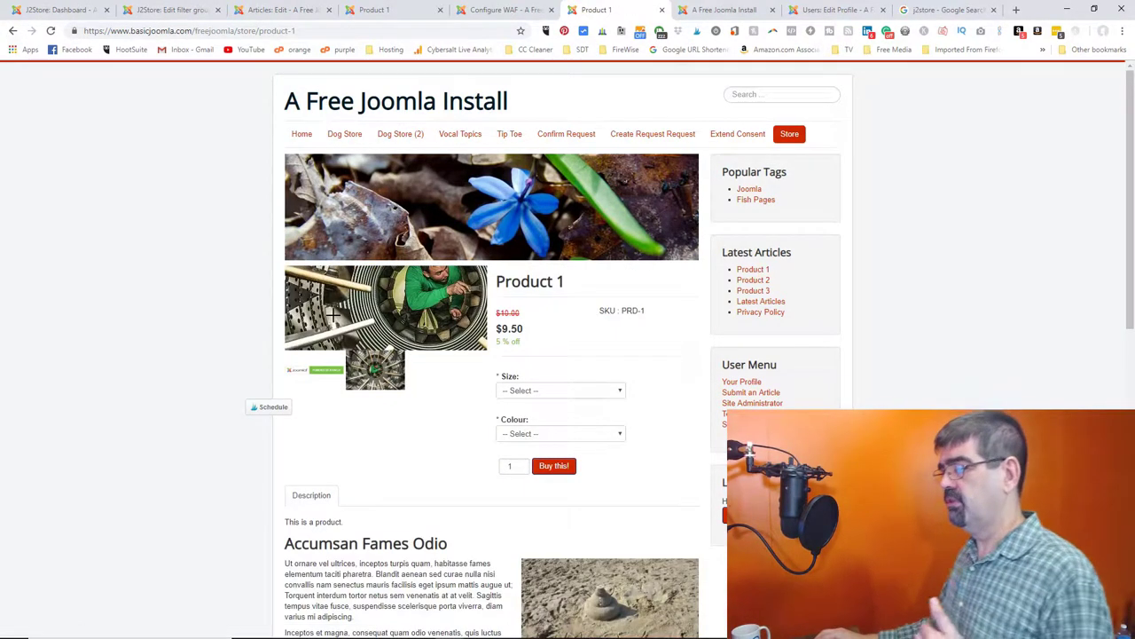
scroll(97, 307, down, 2)
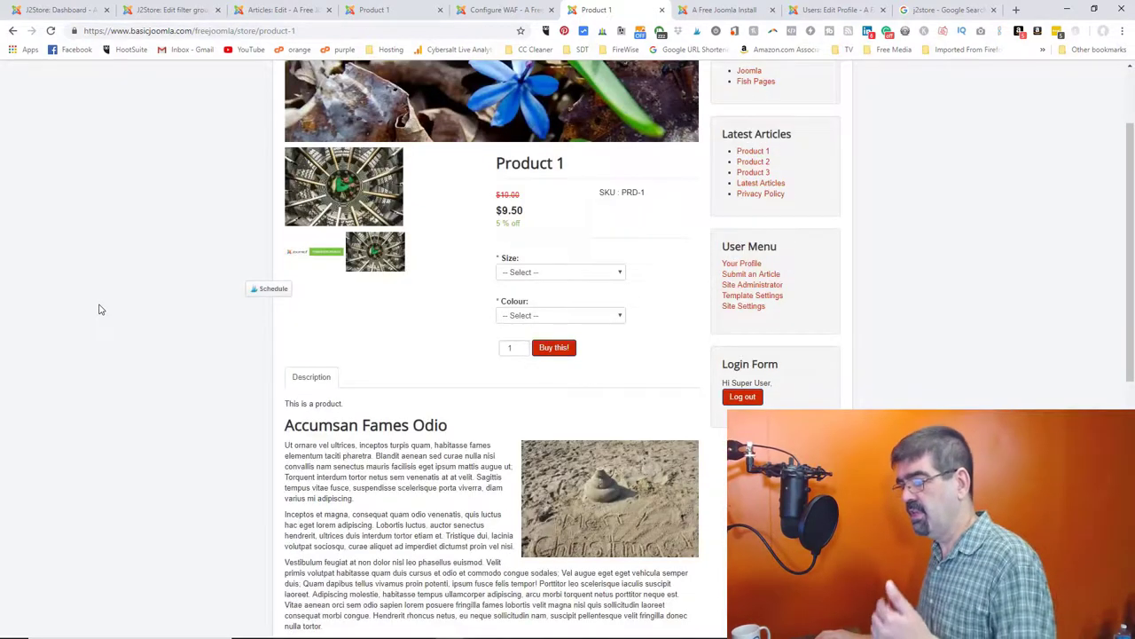
scroll(103, 296, up, 1)
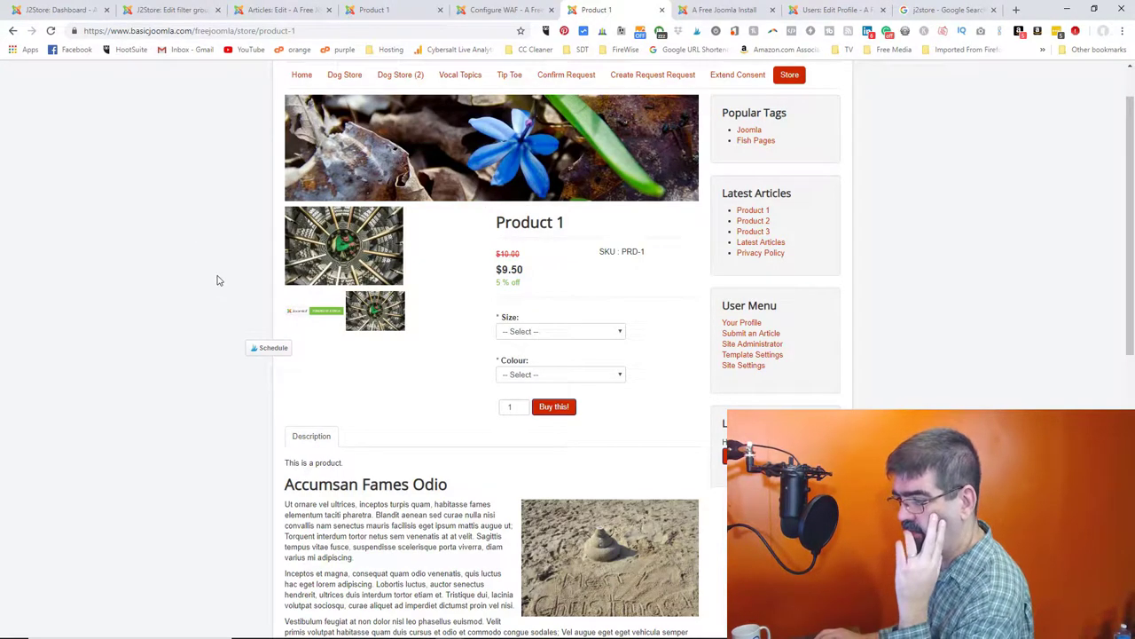
scroll(480, 295, down, 1)
scroll(456, 329, down, 6)
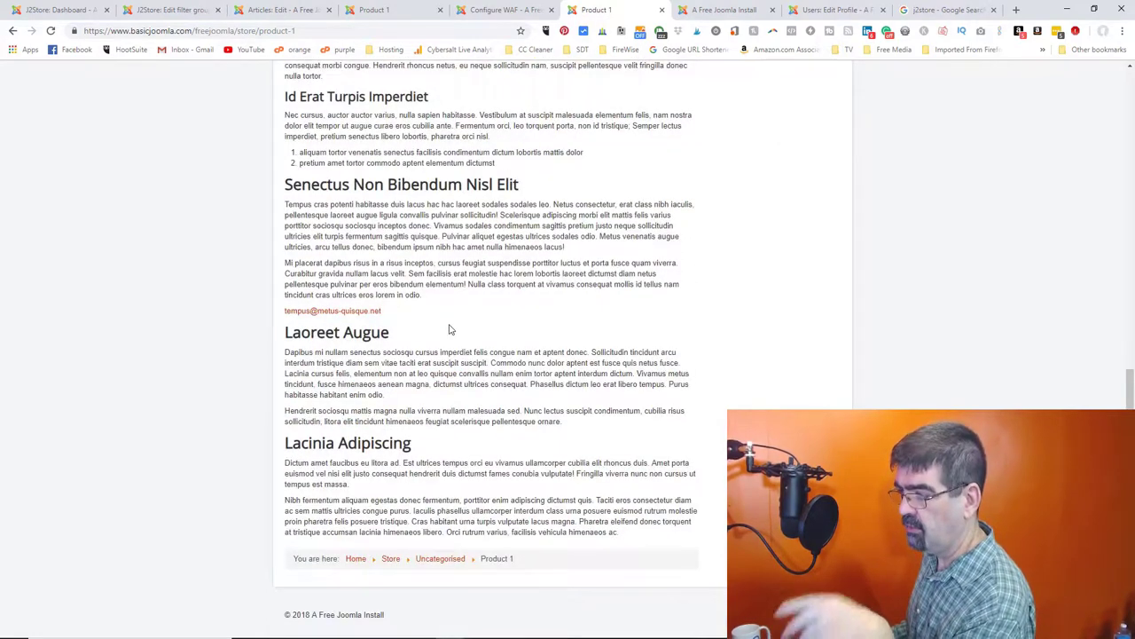
click(378, 10)
- Move past the firewall and cart pages back to the Test Filter group's edit page
scroll(458, 280, up, 15)
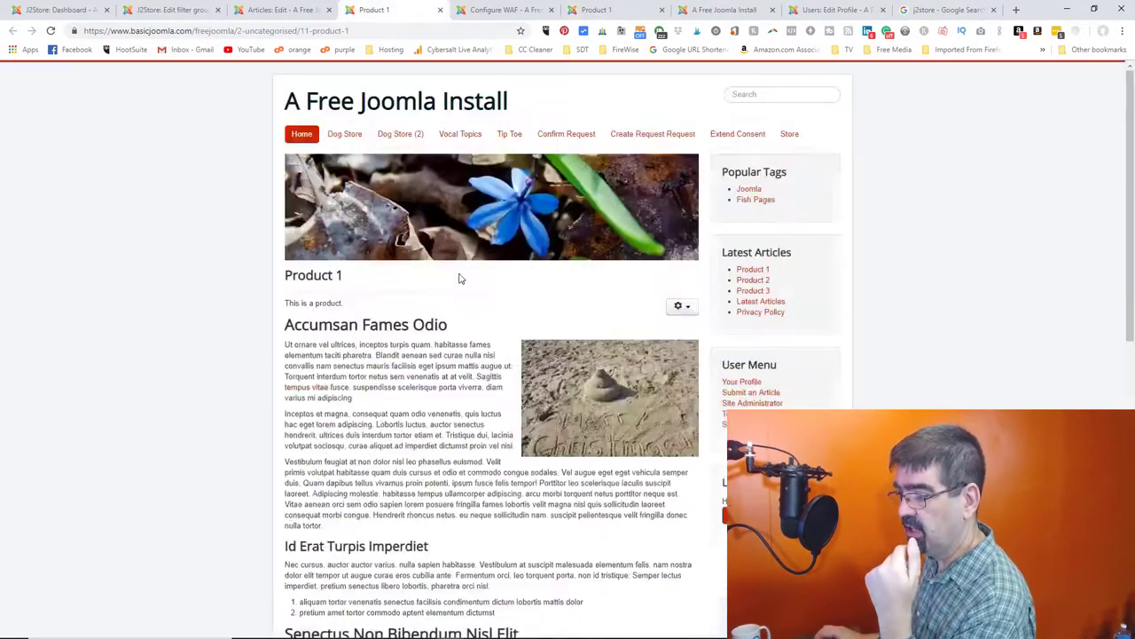
scroll(382, 328, down, 3)
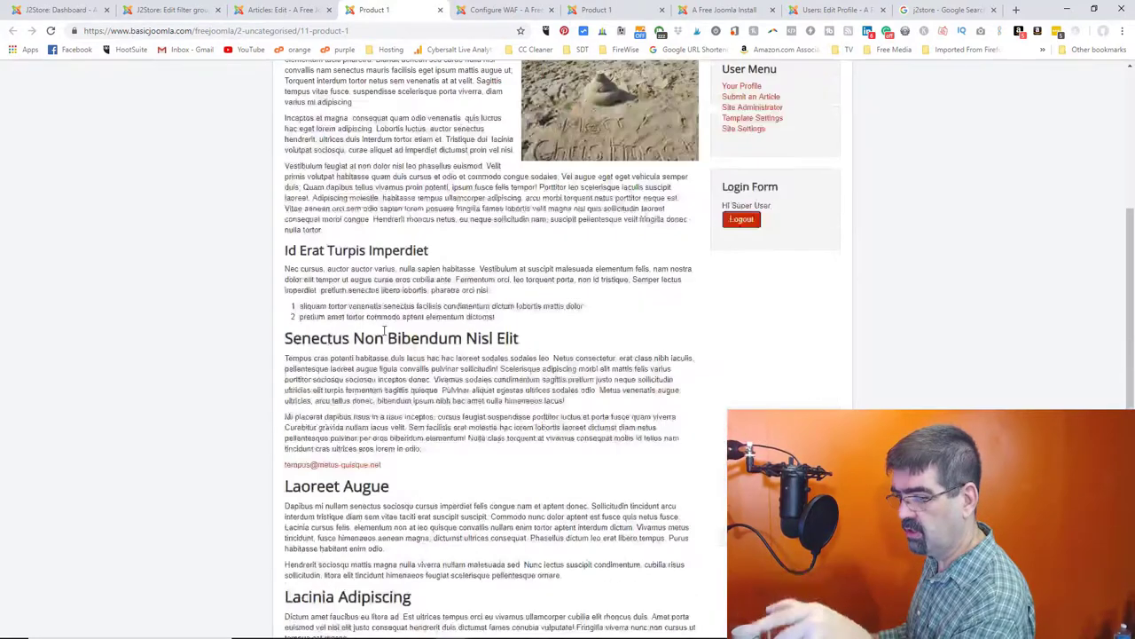
scroll(382, 328, down, 3)
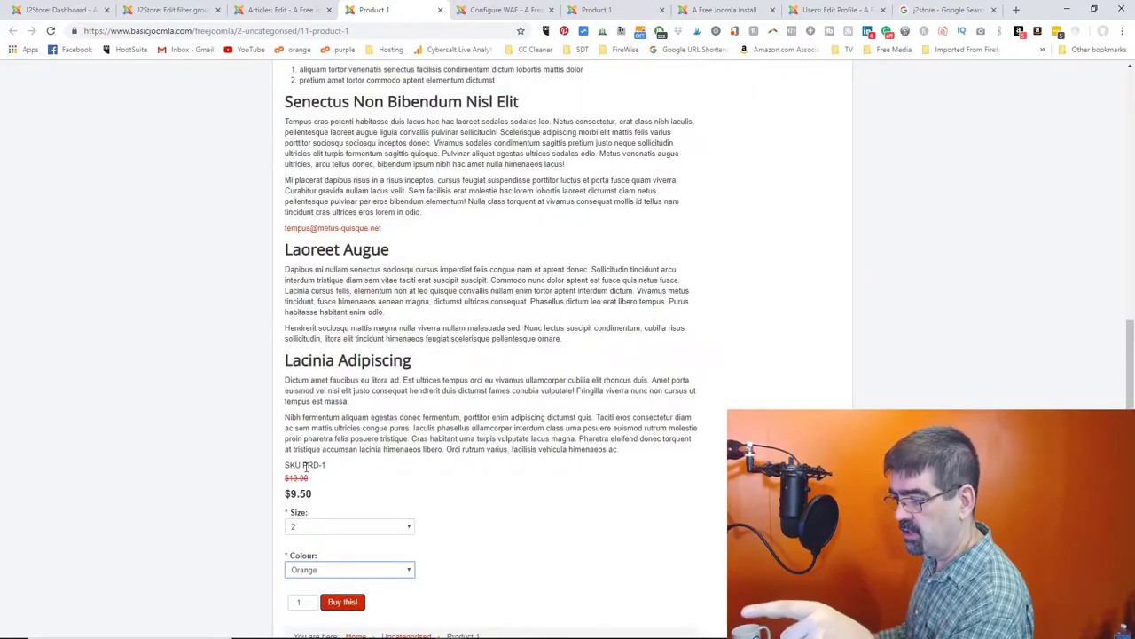
click(506, 10)
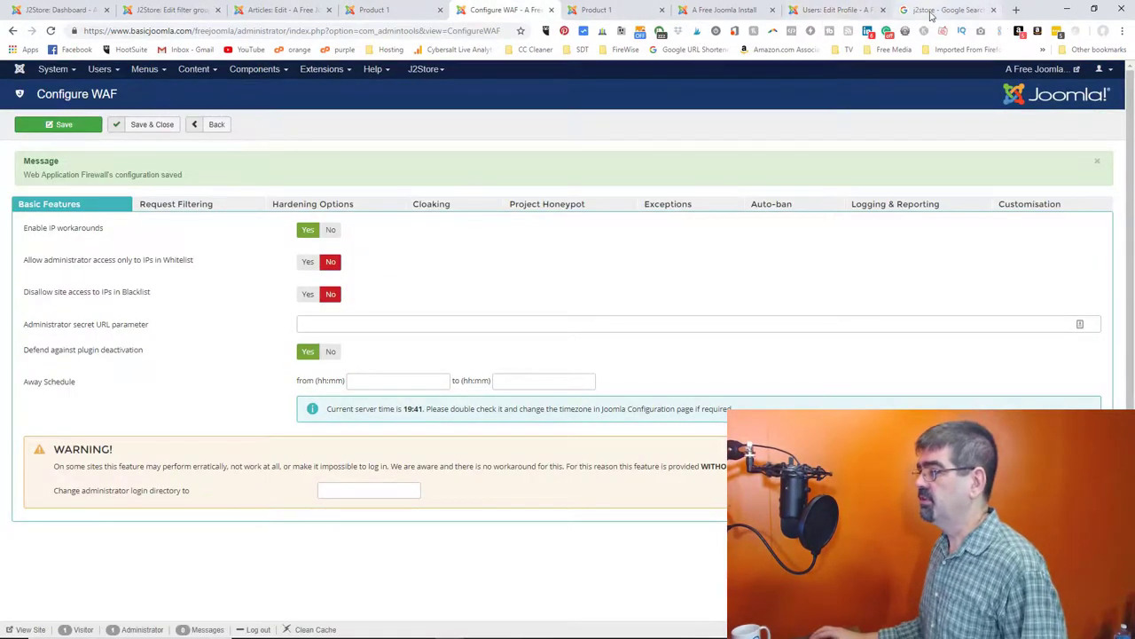
click(825, 11)
click(737, 11)
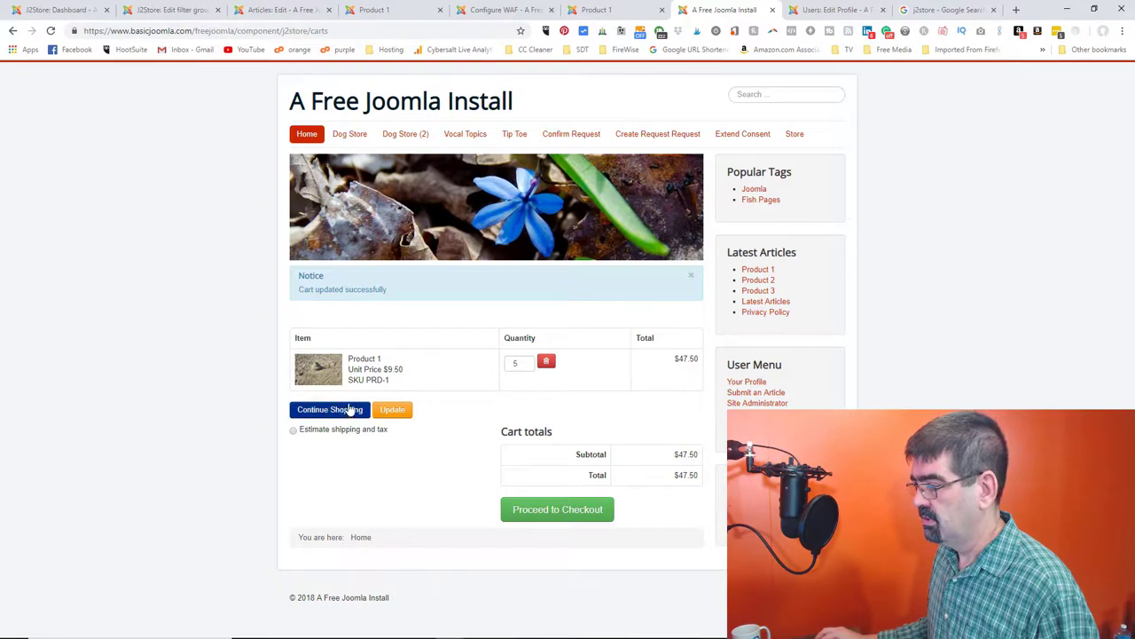
click(151, 13)
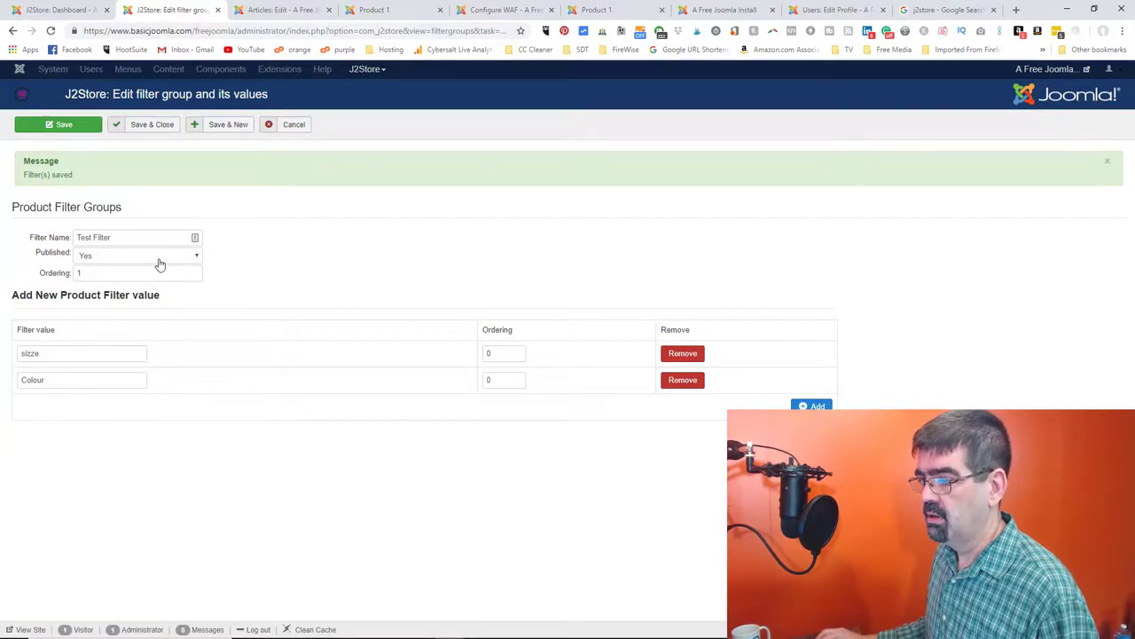
- Save and close Test Filter, then show the J2Store Products list's advanced filters
click(148, 133)
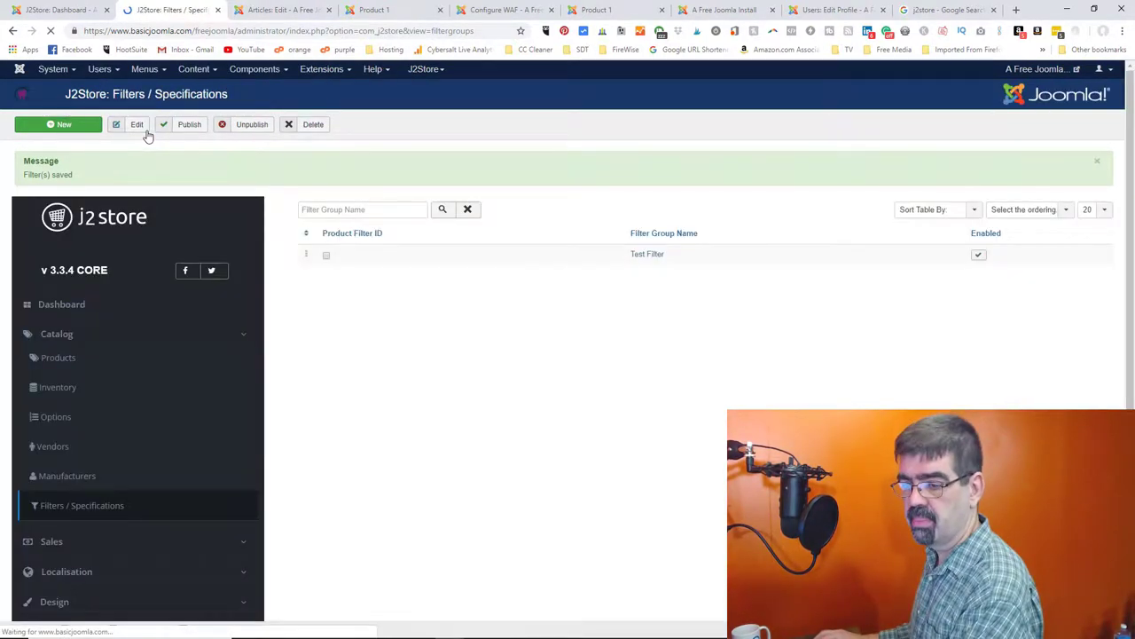
click(53, 358)
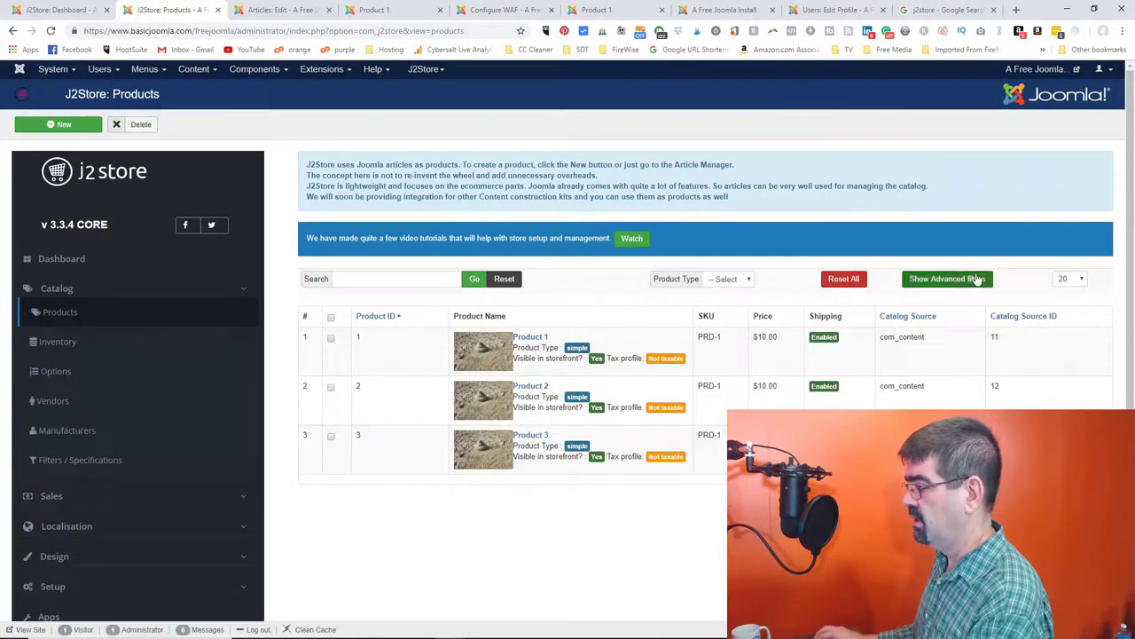
click(974, 281)
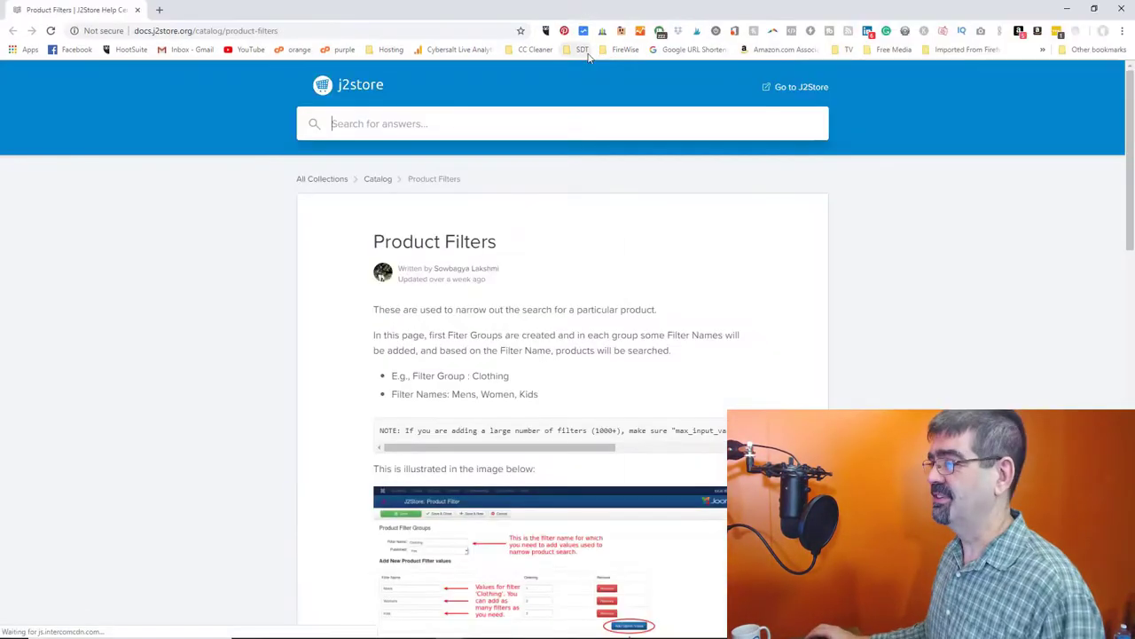
- Read through the Product Filters documentation on adding filters to a product
scroll(277, 253, down, 1)
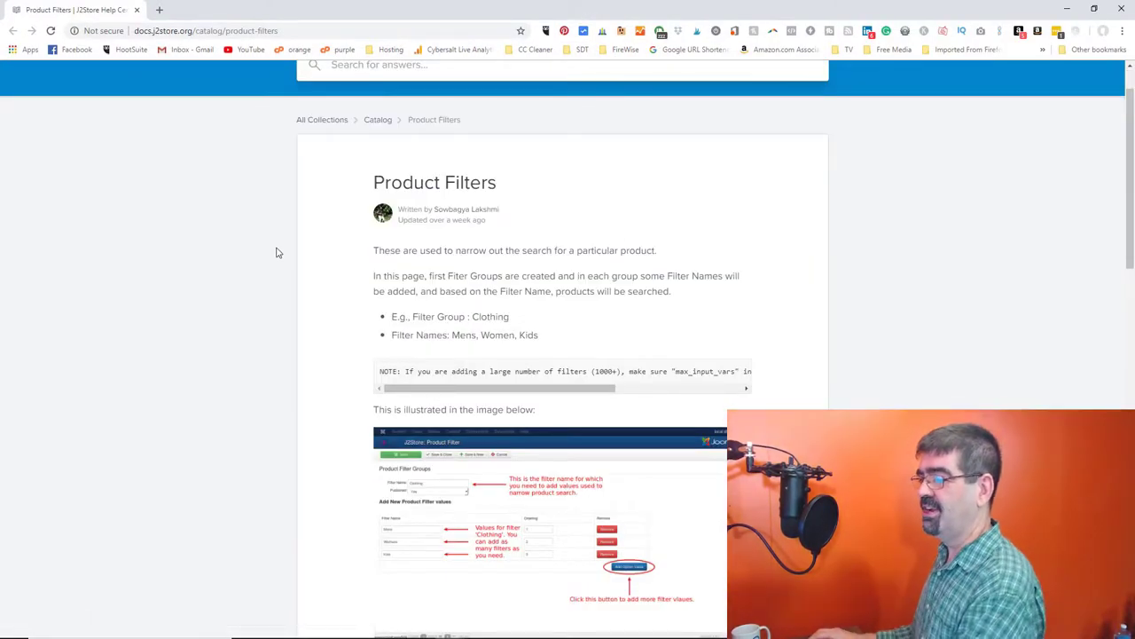
scroll(276, 252, down, 1)
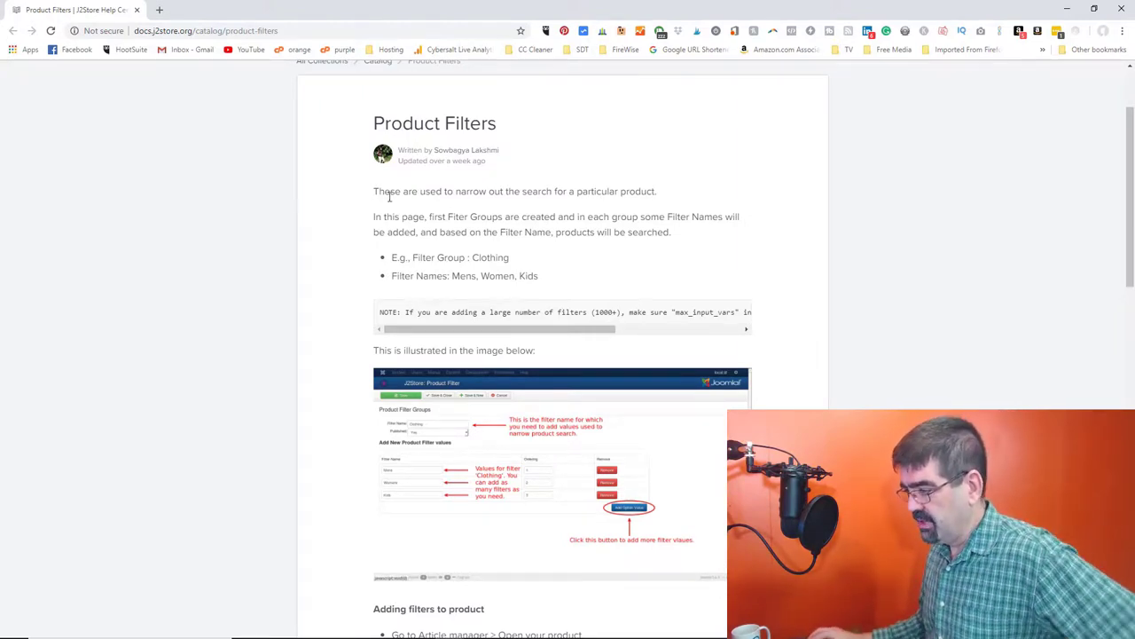
scroll(322, 214, down, 4)
scroll(261, 198, down, 2)
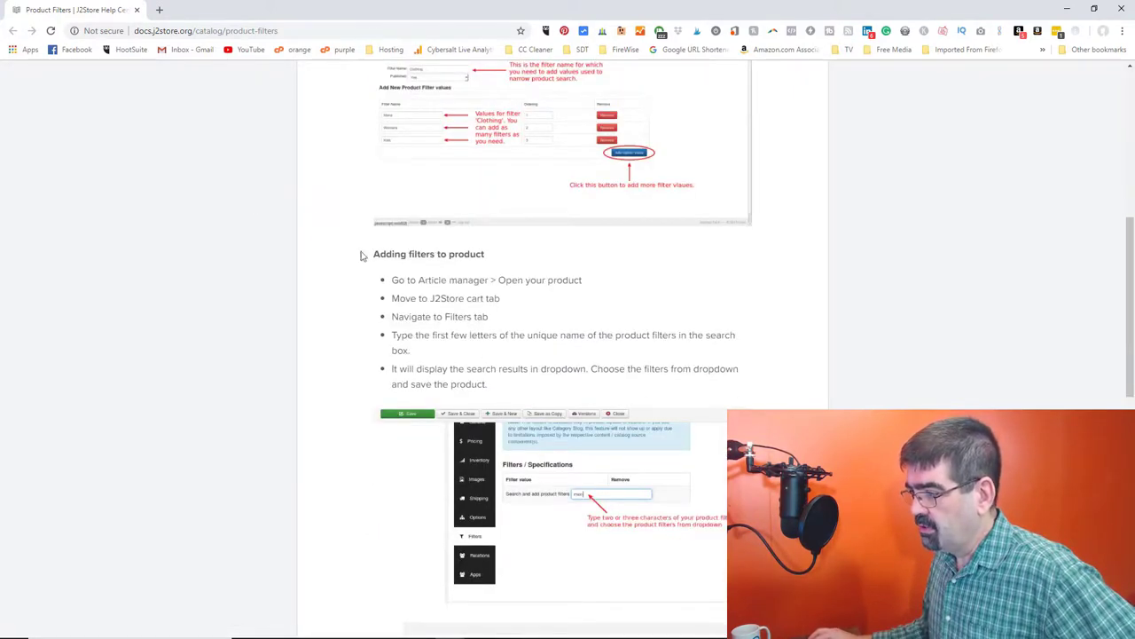
scroll(344, 257, down, 2)
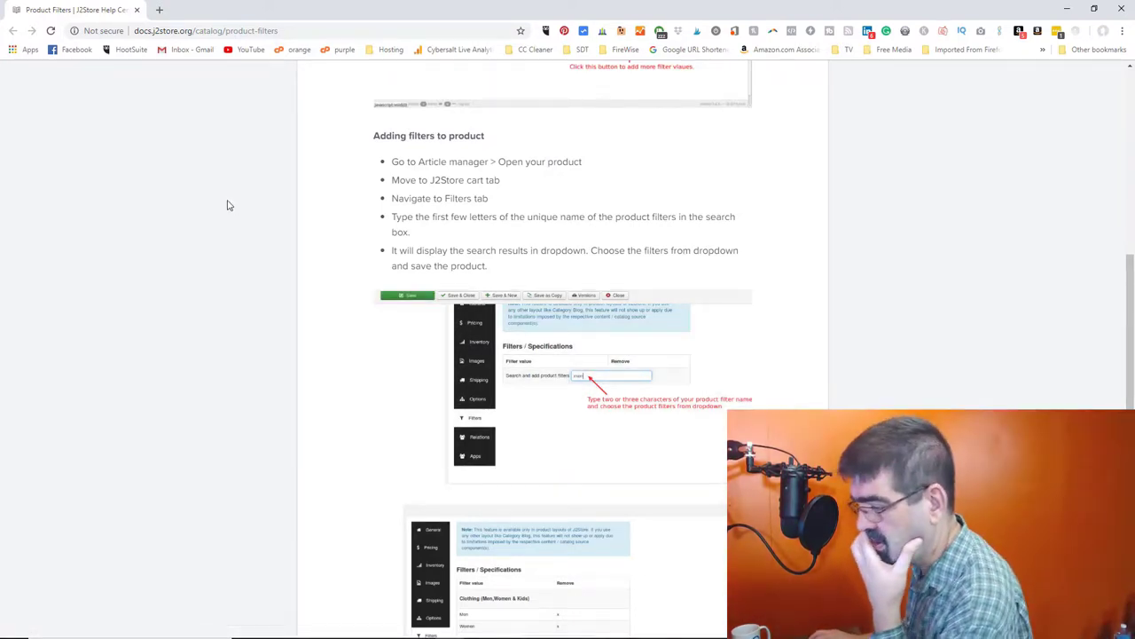
scroll(226, 208, down, 3)
scroll(226, 213, up, 3)
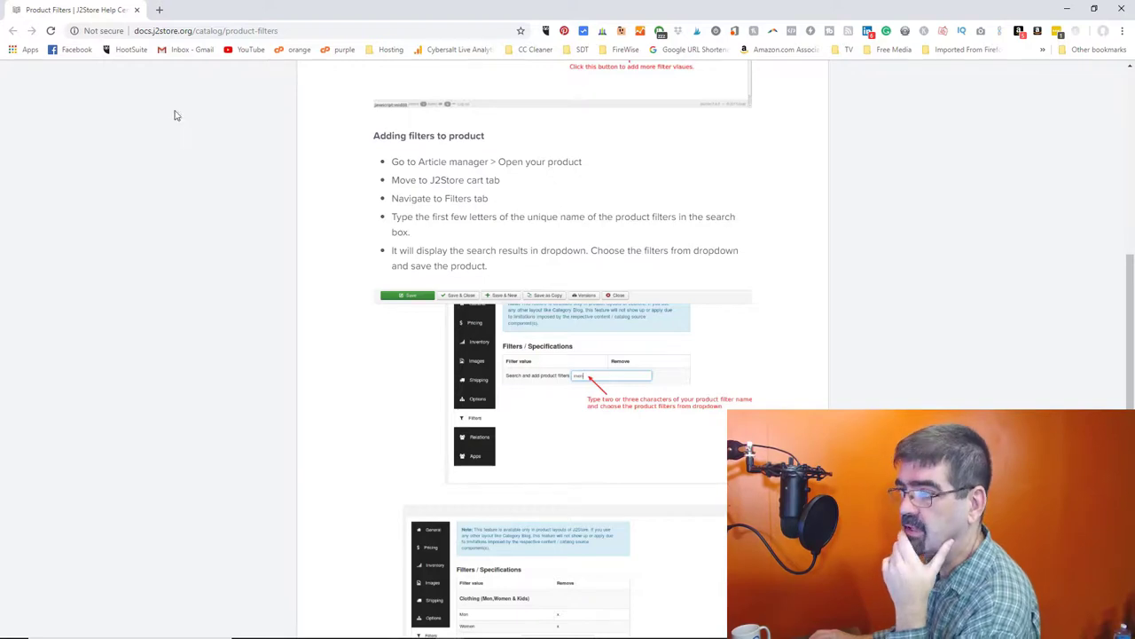
- Merge the docs tab into the main browser window and return to Product 1's editor
click(137, 10)
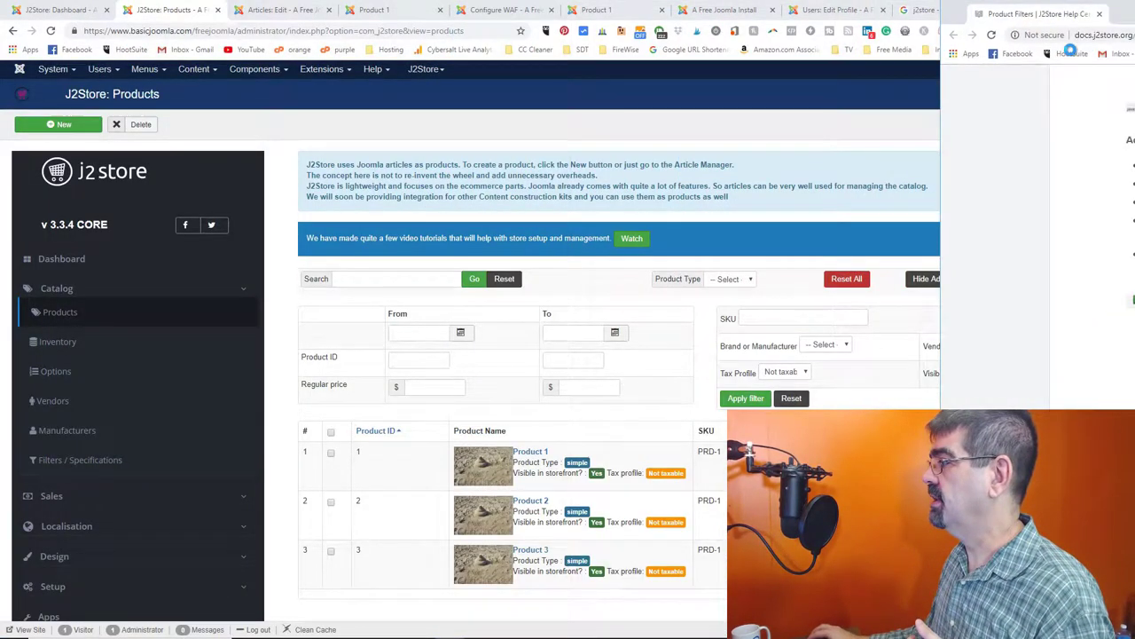
drag(1038, 14, 953, 10)
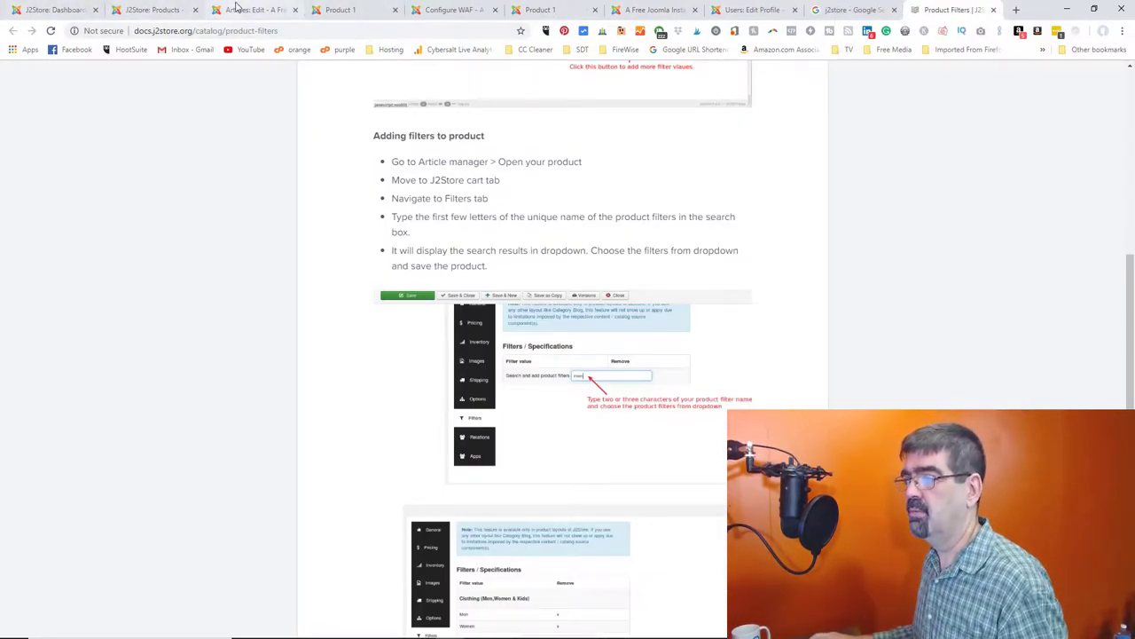
click(241, 10)
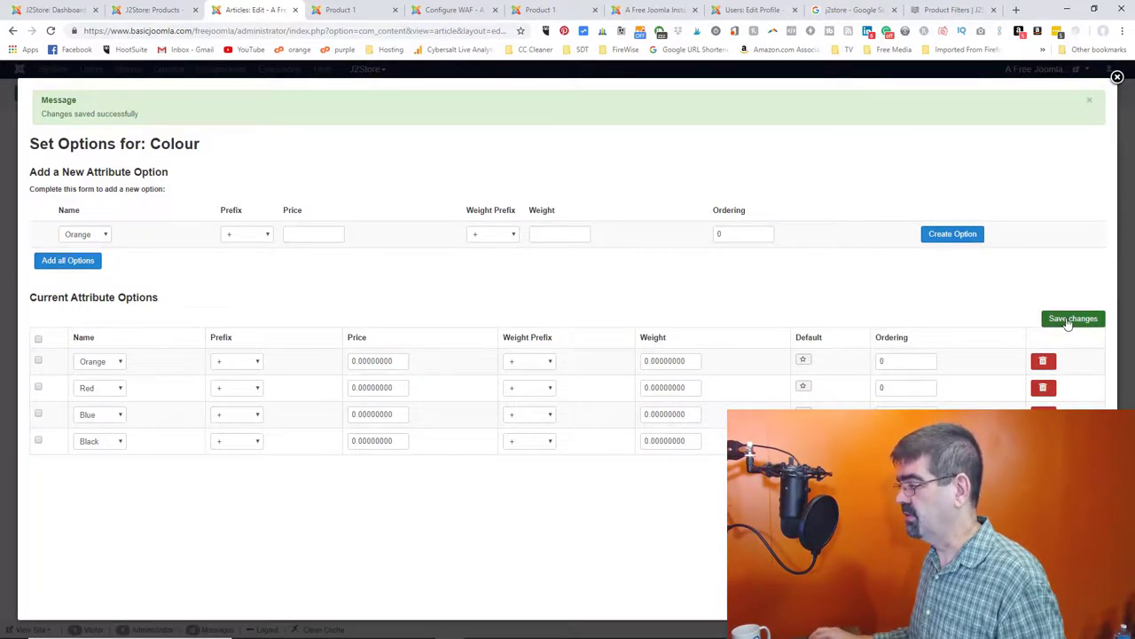
- Close the Colour option values, save Product 1, and focus its product filter search box
click(1118, 77)
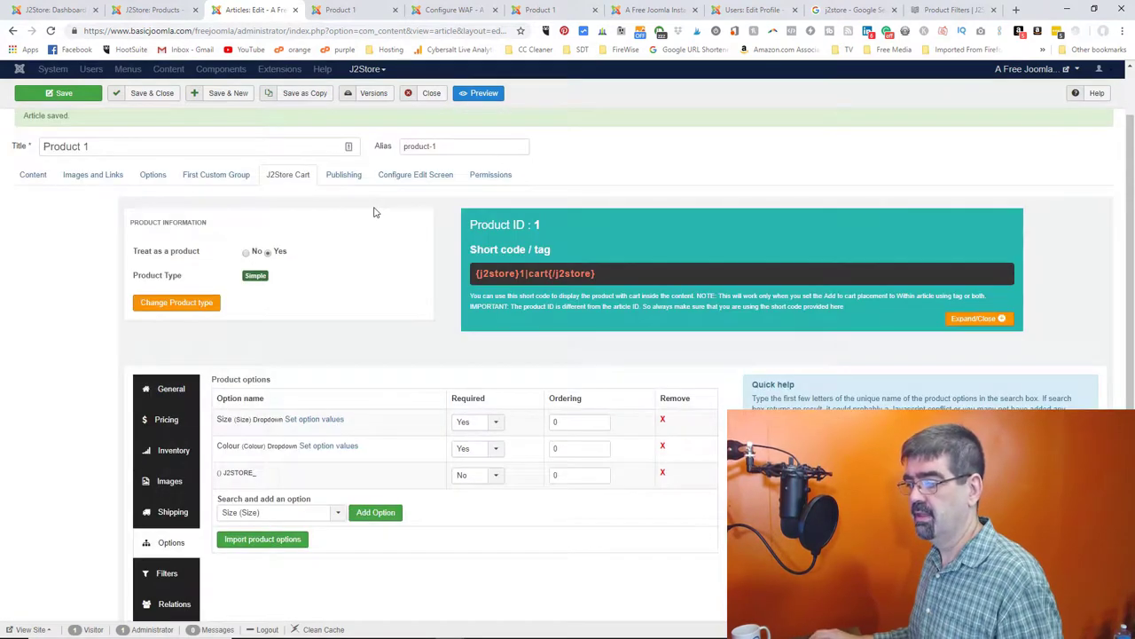
scroll(373, 212, down, 1)
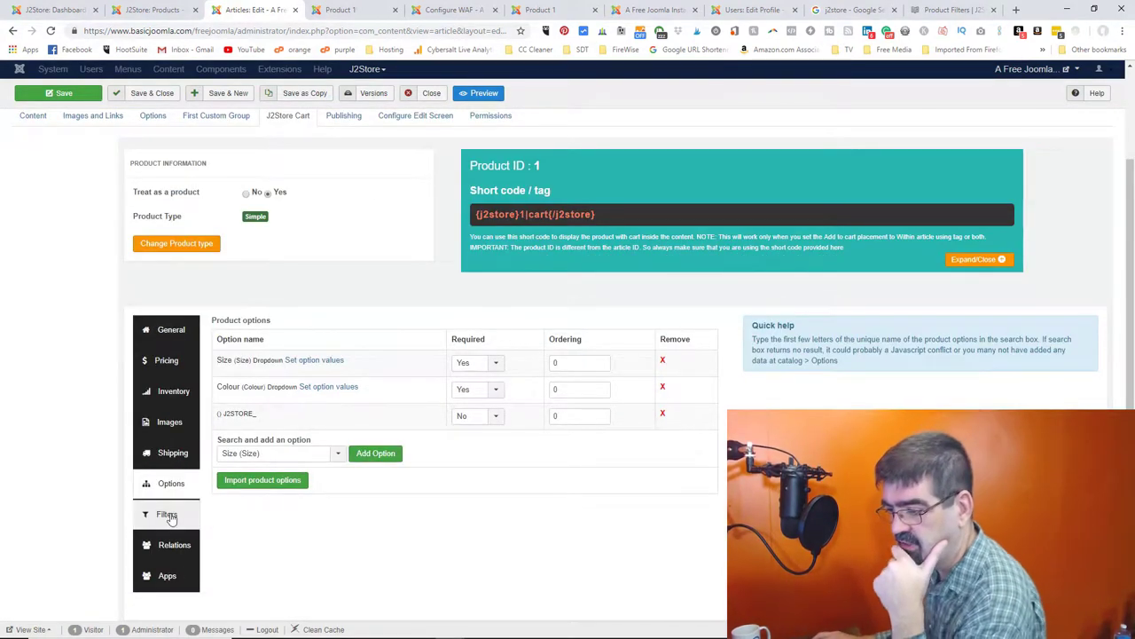
click(169, 515)
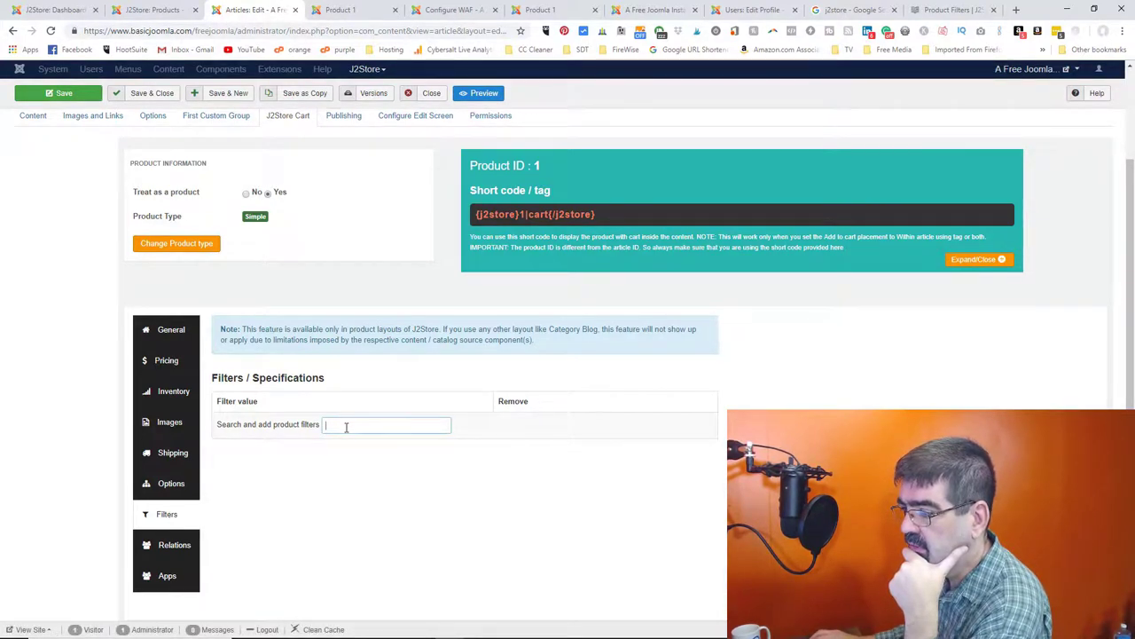
click(72, 100)
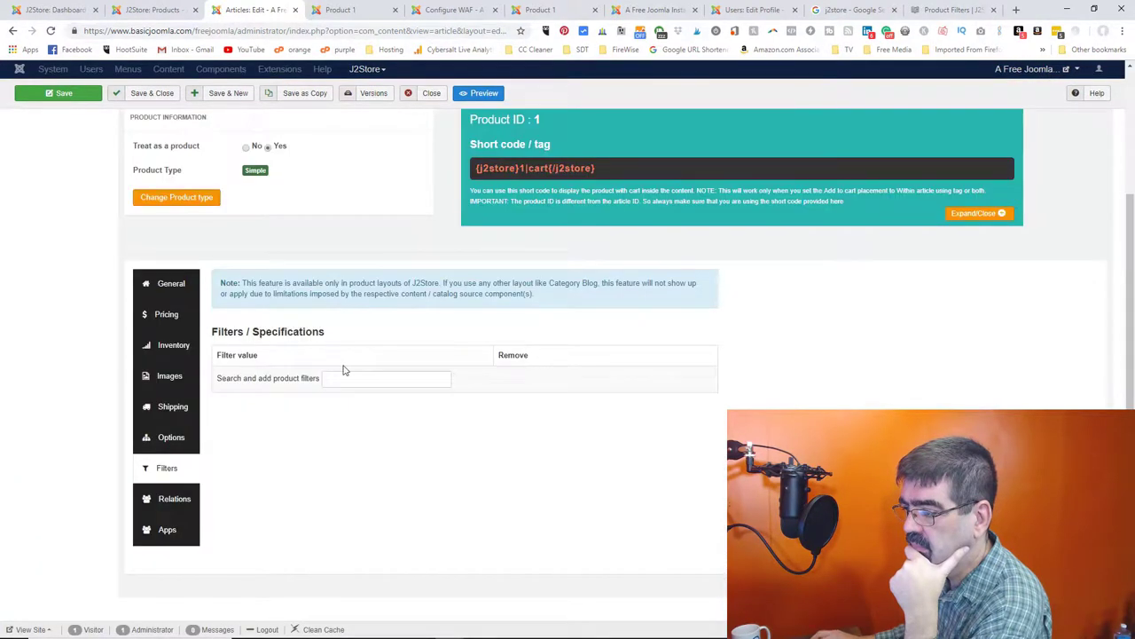
click(347, 375)
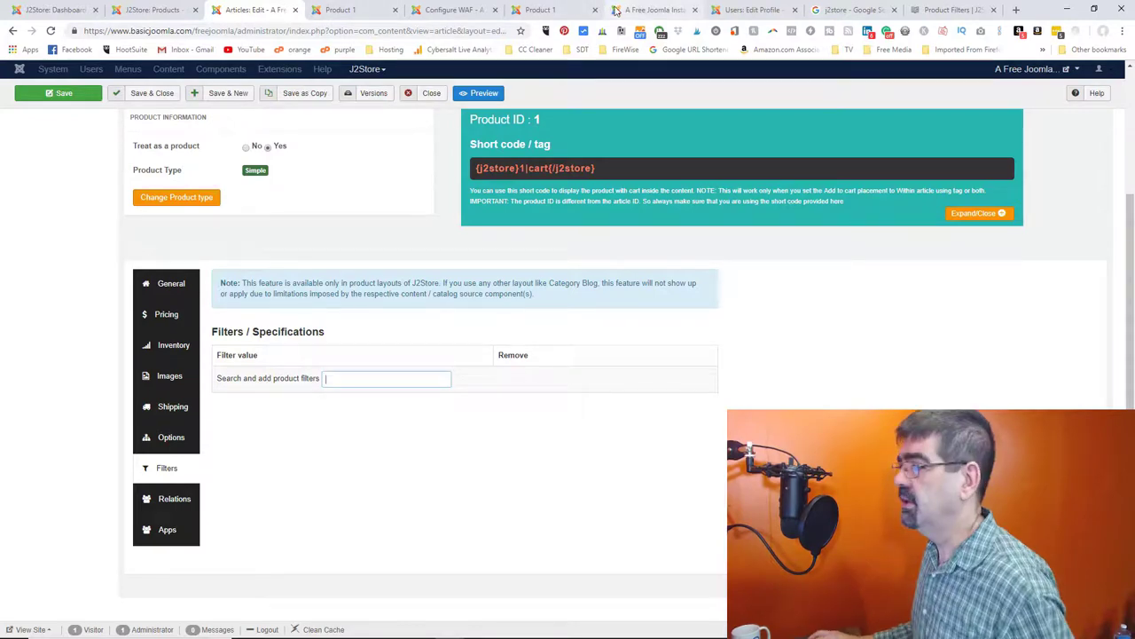
- Close the user profile, Joomla install, firewall and duplicate Product 1 tabs, returning to Product 1
click(749, 10)
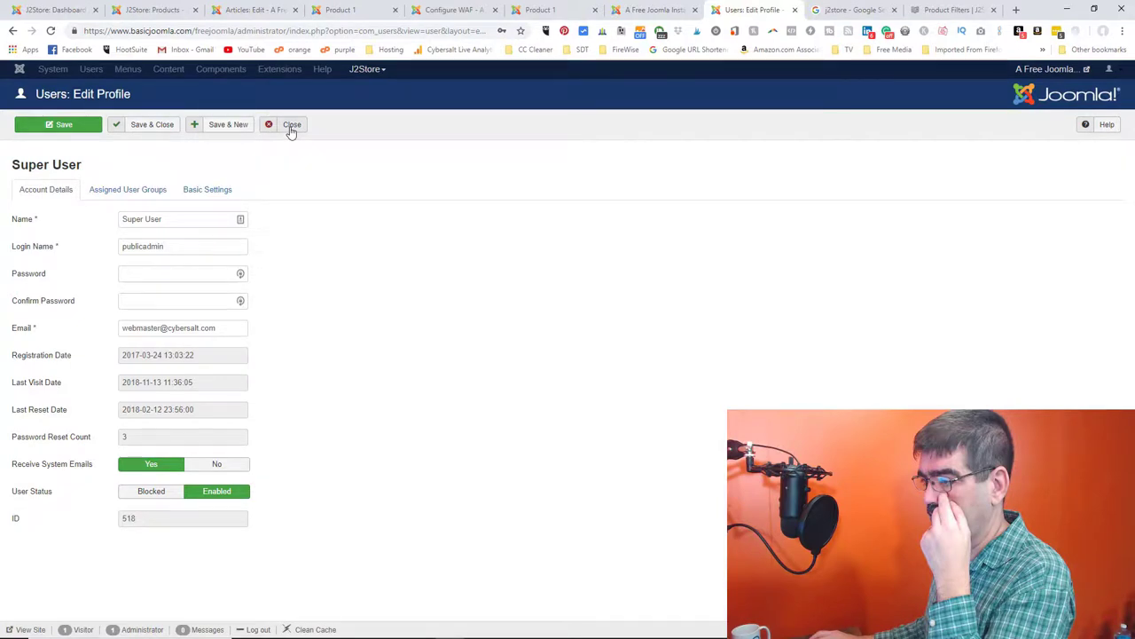
click(795, 10)
click(695, 10)
click(595, 10)
click(491, 12)
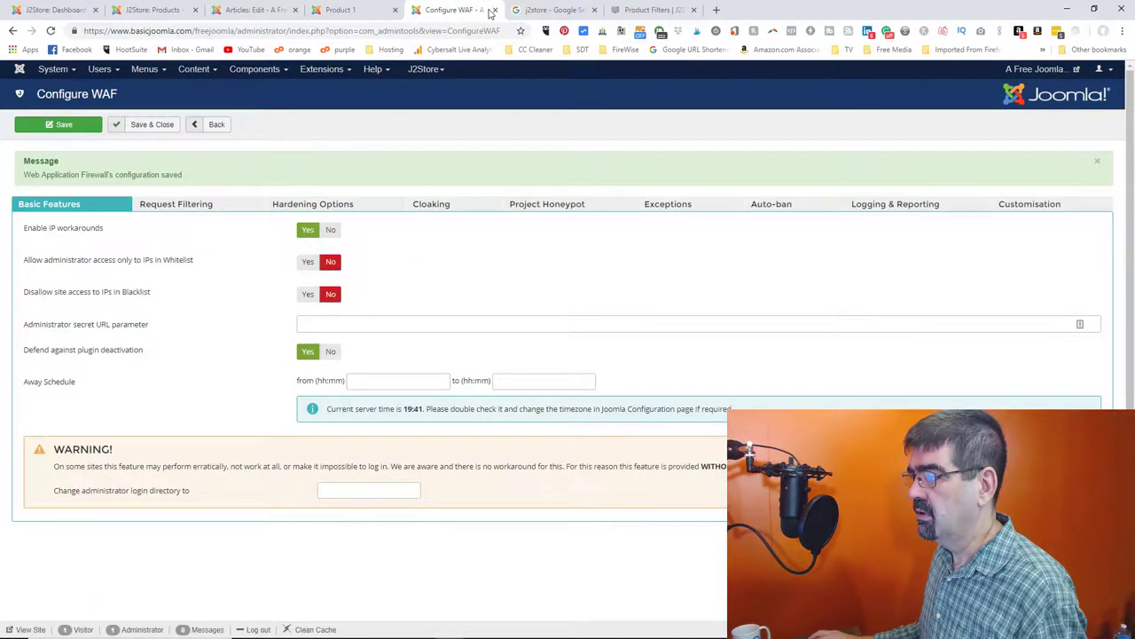
click(494, 10)
click(395, 9)
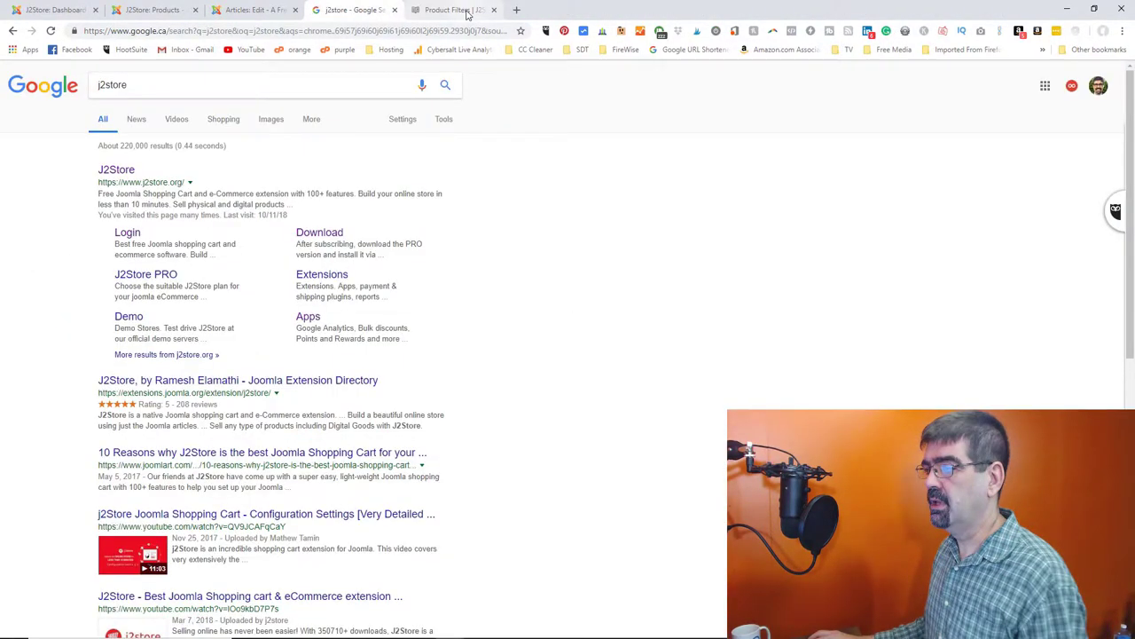
click(255, 10)
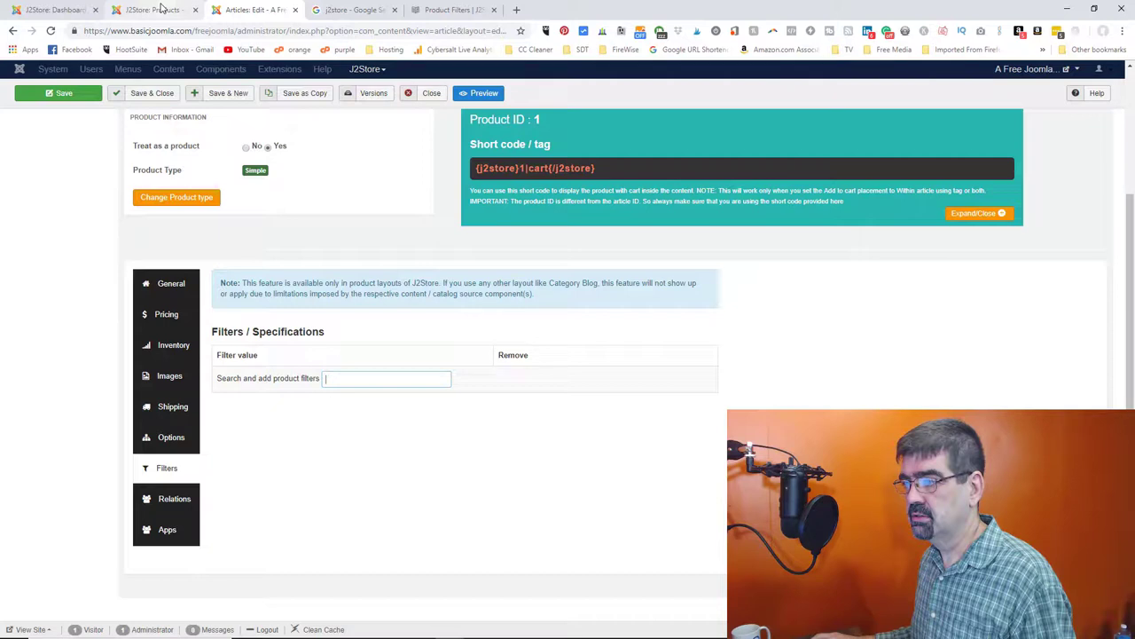
click(160, 9)
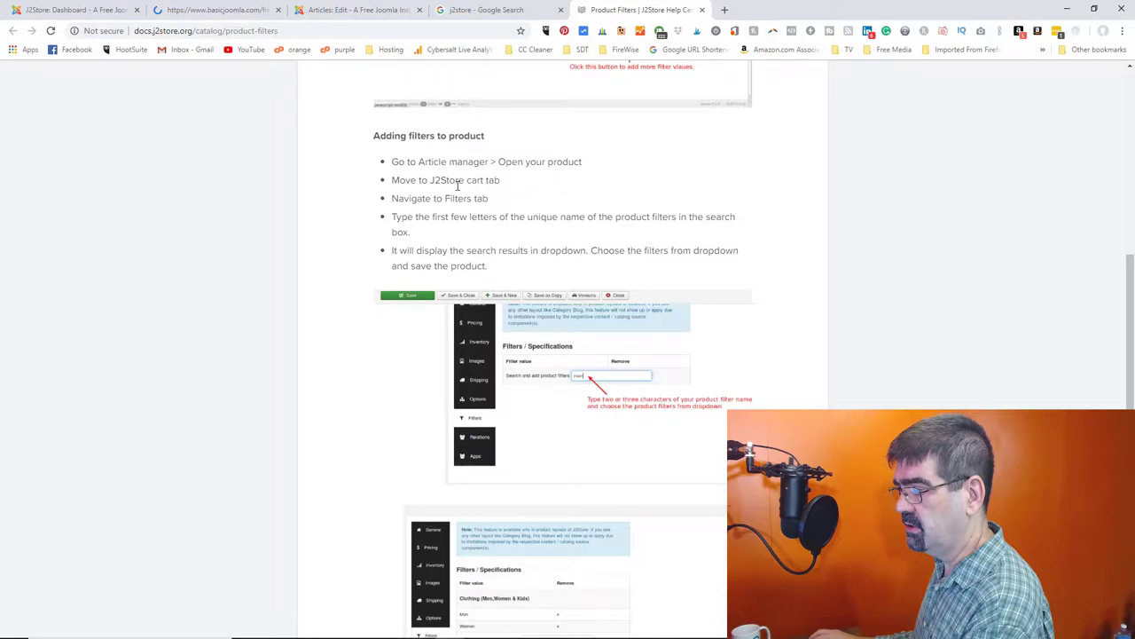
key(ctrl+3)
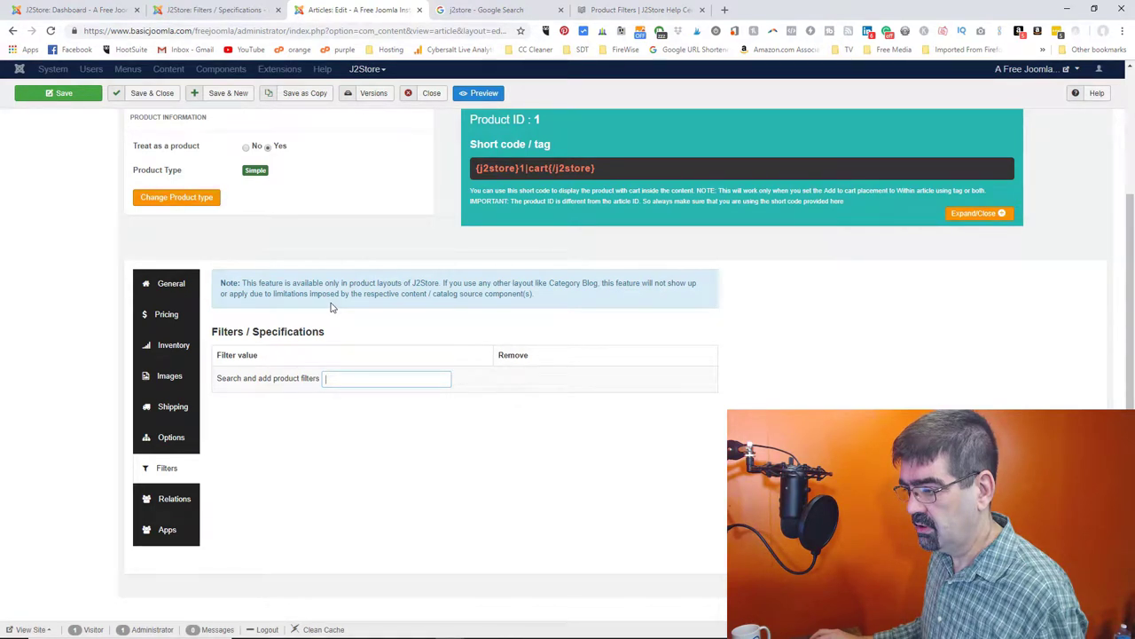
- Search 'sizz', add Test Filter's sizze value to Product 1, and save the product
text(s)
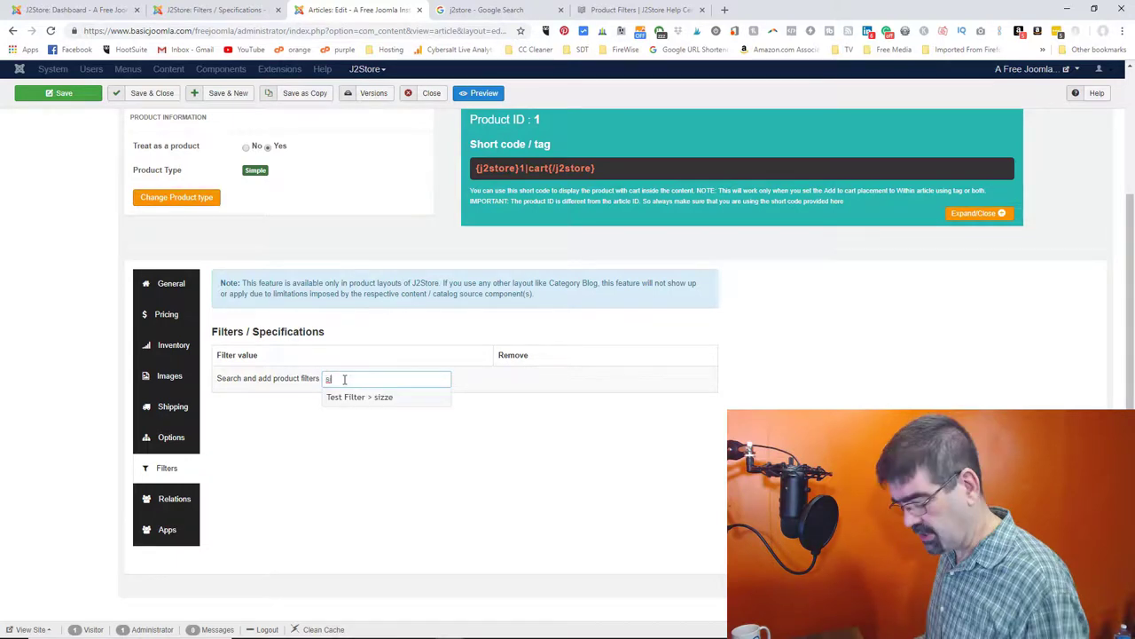
text(izz)
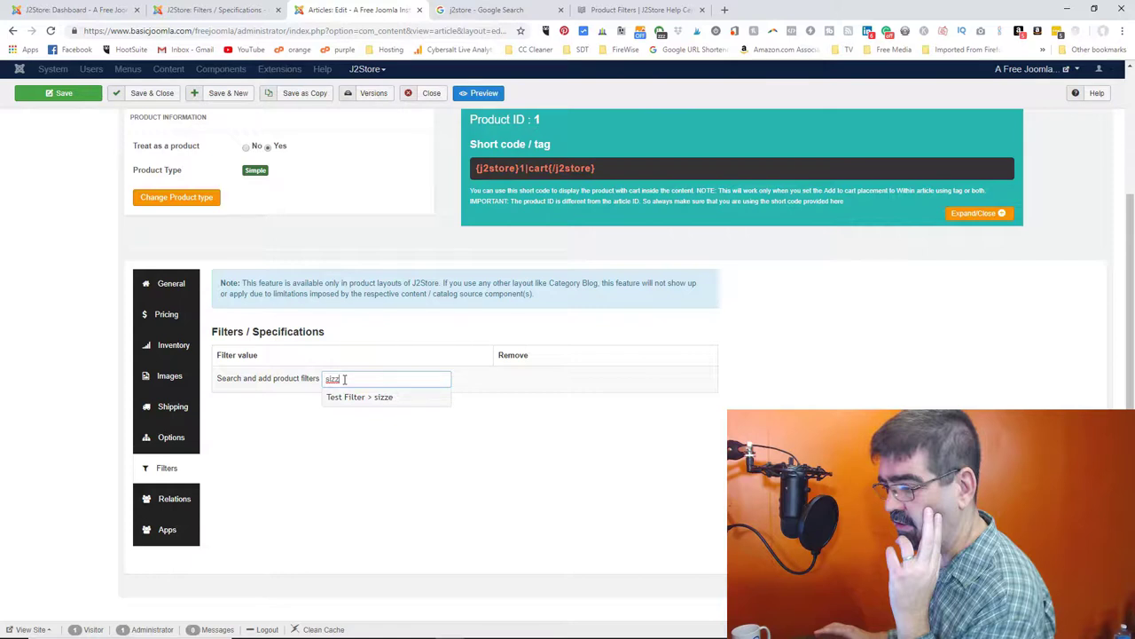
click(360, 397)
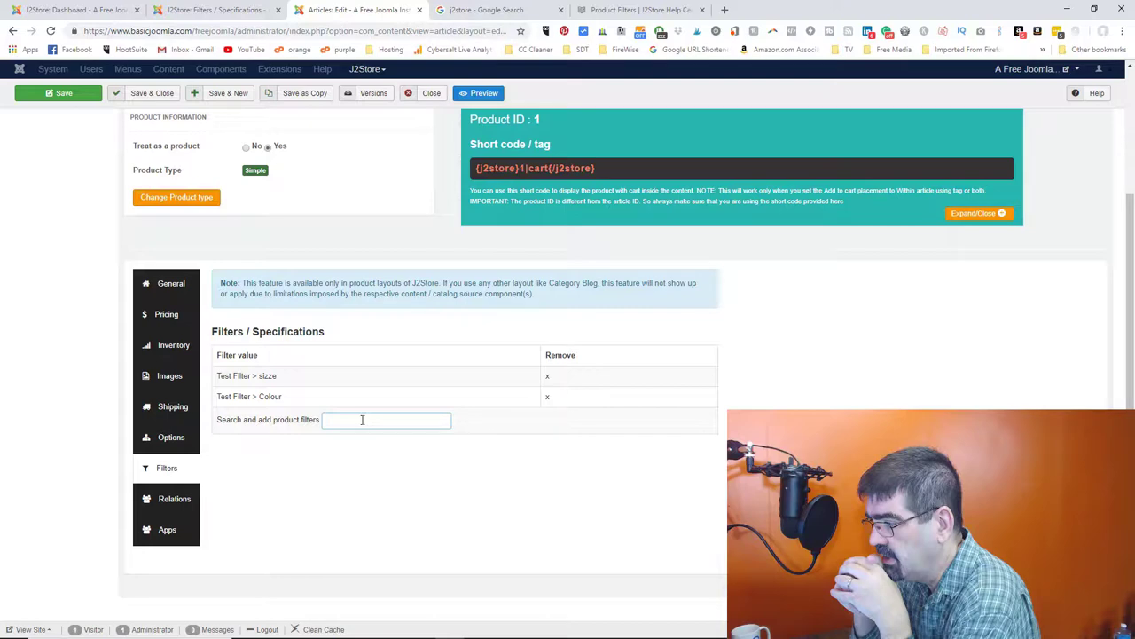
key(Return)
click(1018, 71)
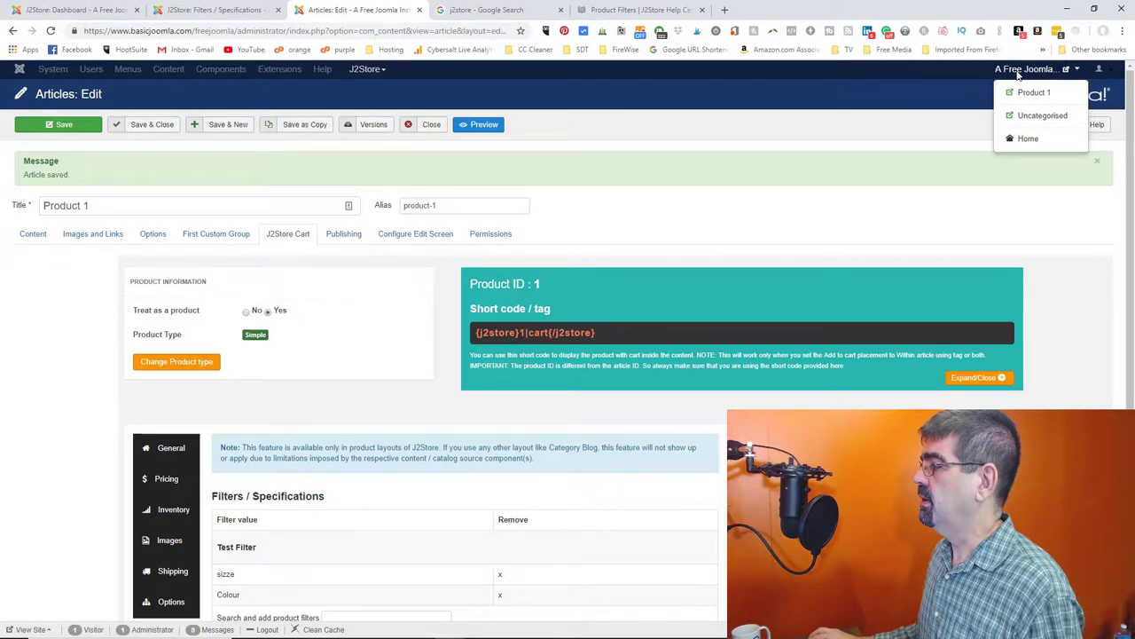
- View the frontend Store listing and apply the Filter by Price range to check the sidebar
click(1043, 116)
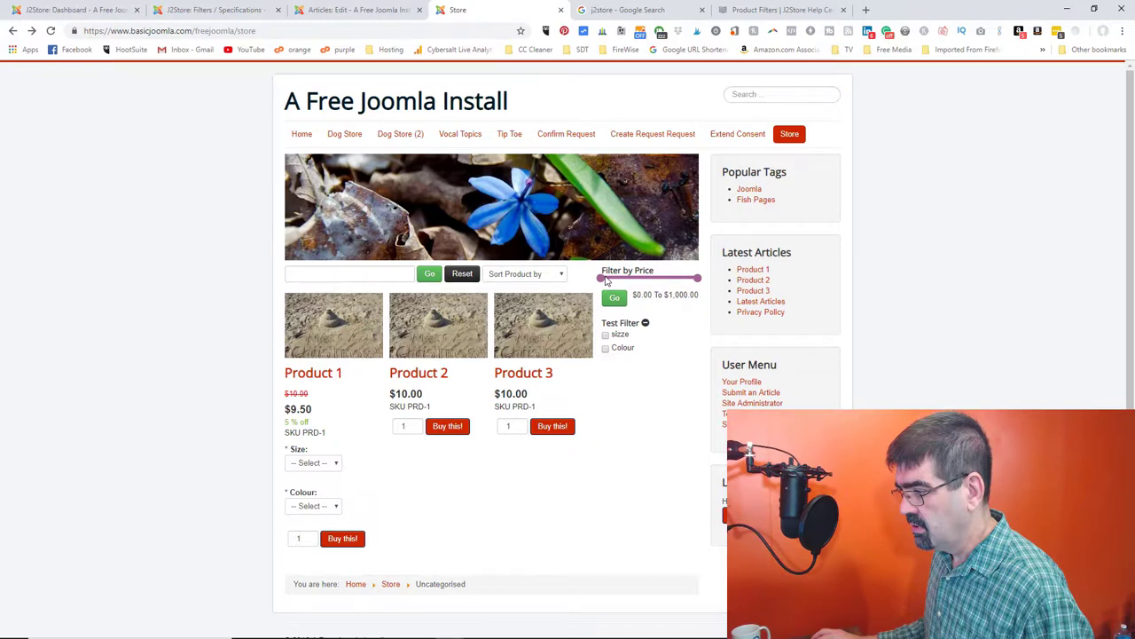
click(603, 278)
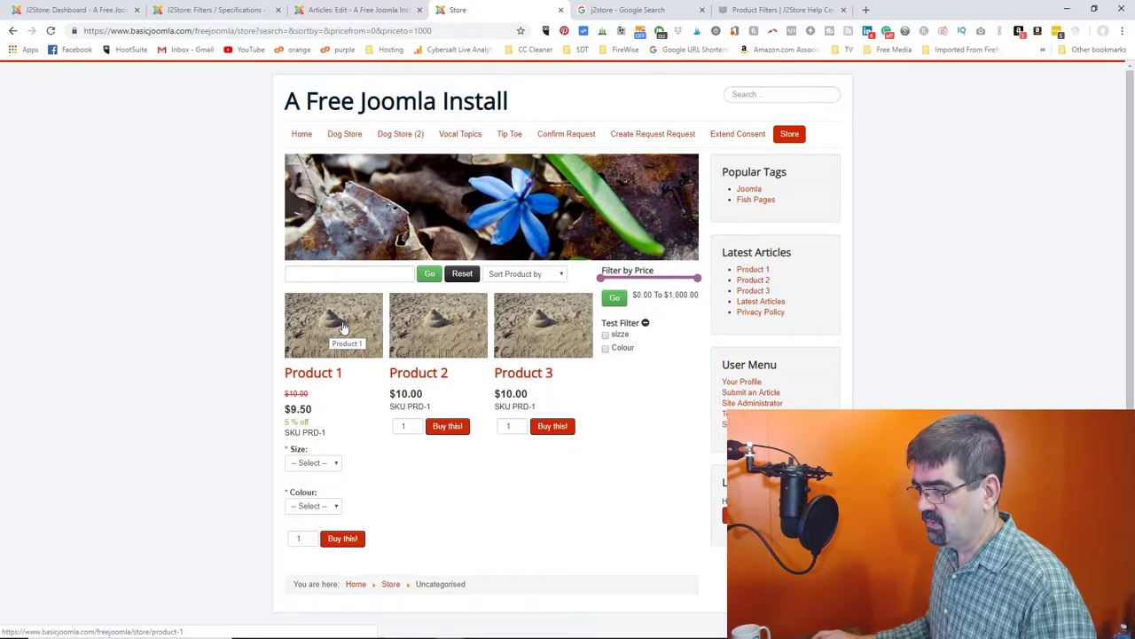
key(ctrl+Tab)
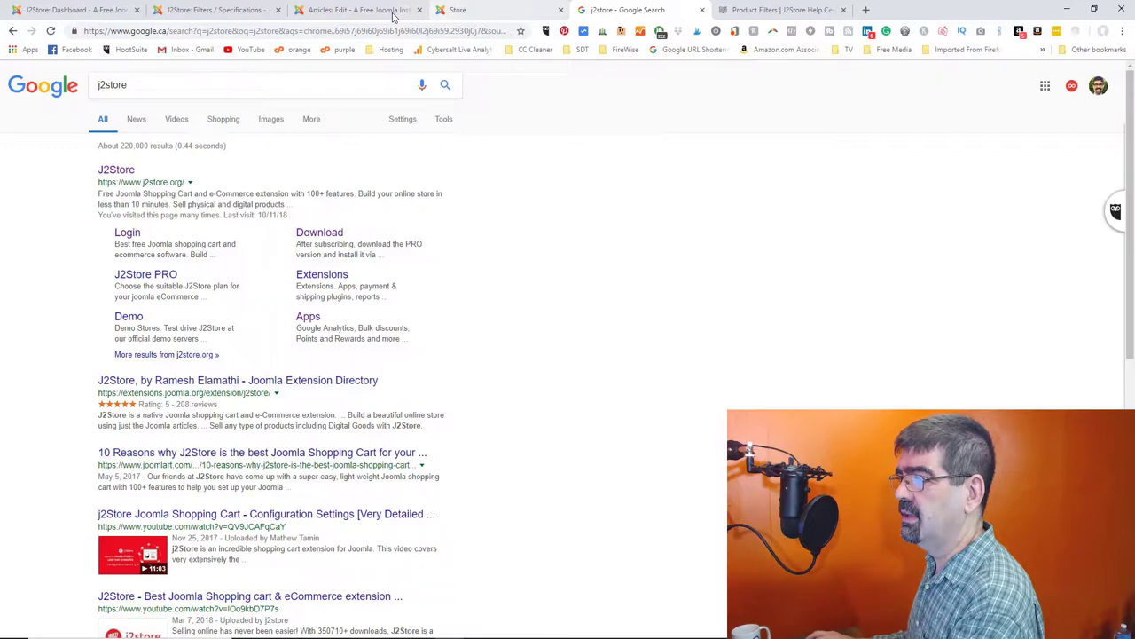
- Open the Product Filters help page's setup screenshot full-size, then return to the filter groups list
key(ctrl+Tab)
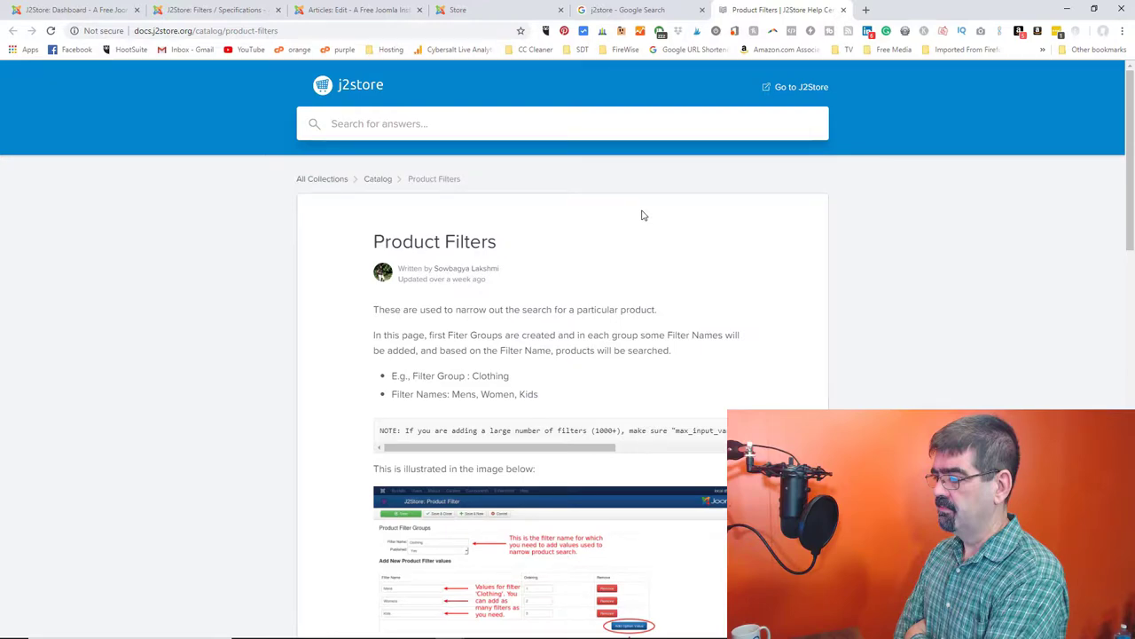
click(550, 559)
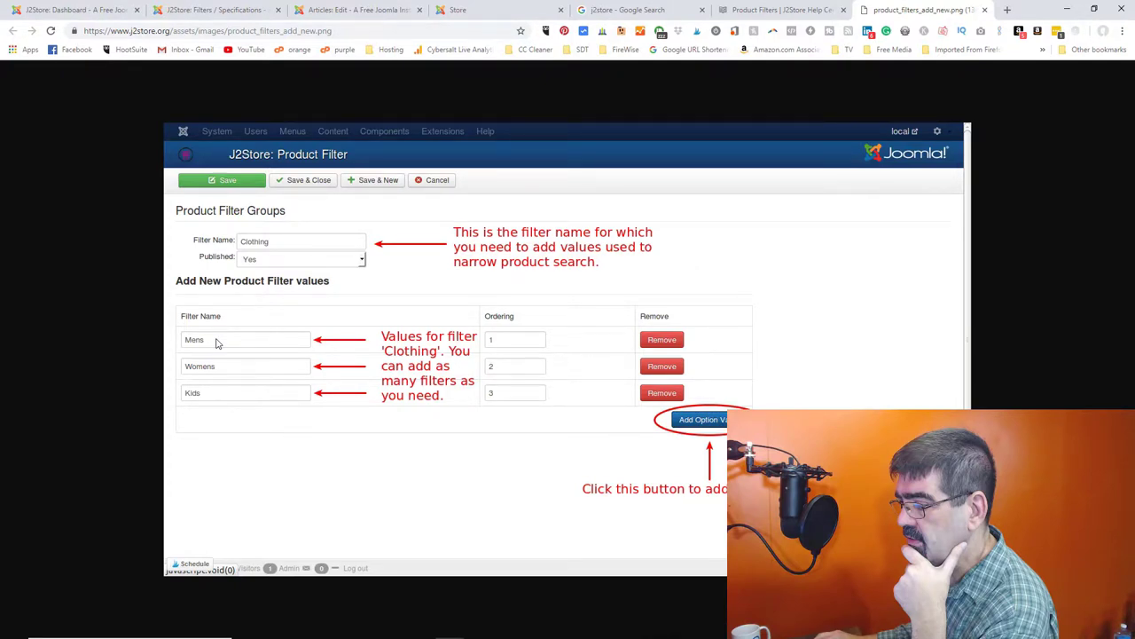
click(213, 13)
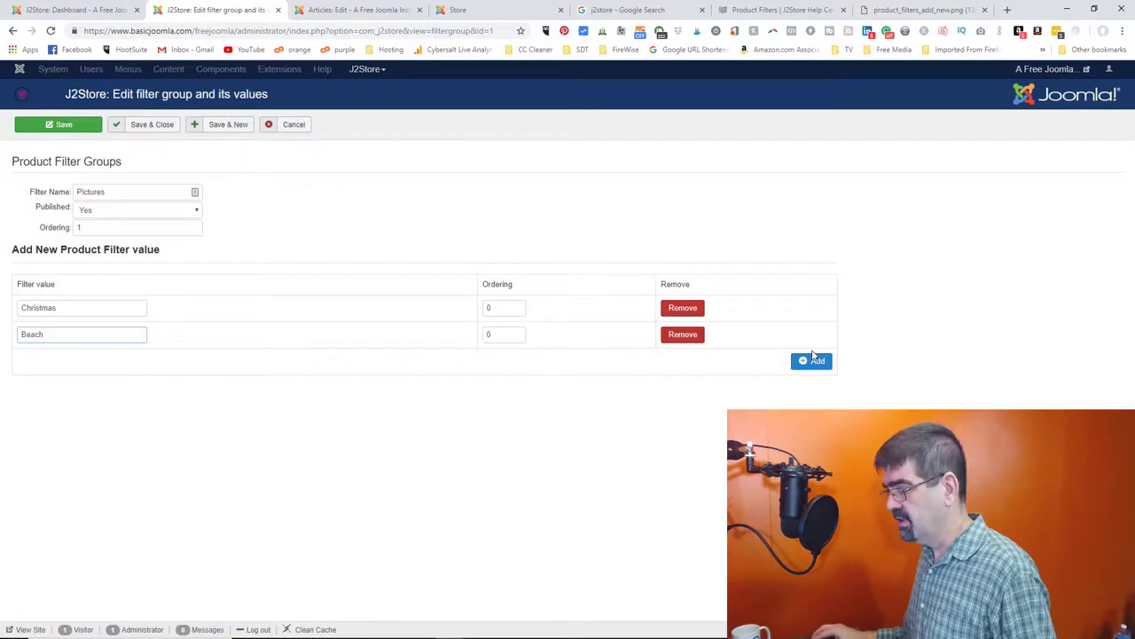
- Save and close the Pictures filter group (Christmas, Beach) and go back to Product 1's editor
click(139, 127)
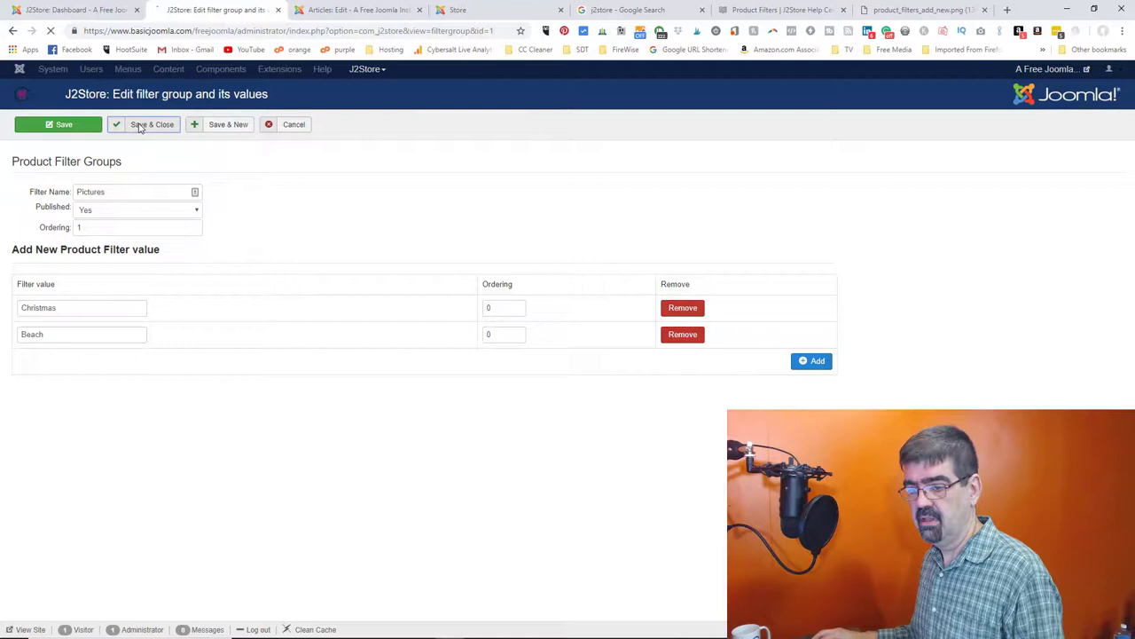
key(ctrl+Tab)
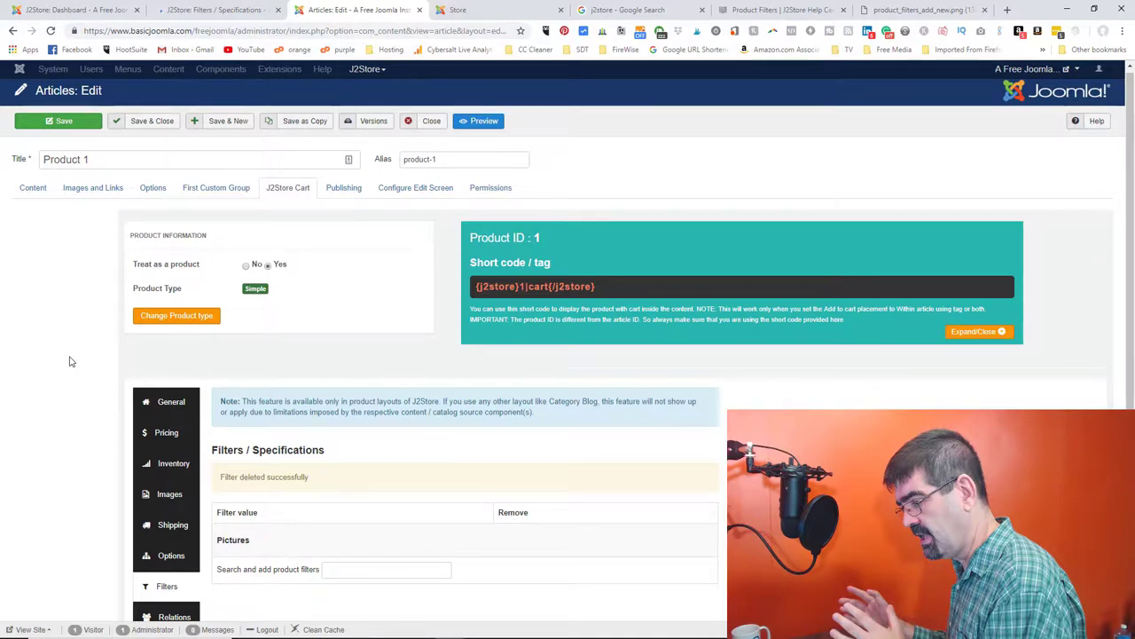
- Focus Product 1's filter search, then switch to the storefront to check the Pictures filters
scroll(386, 491, down, 2)
click(385, 490)
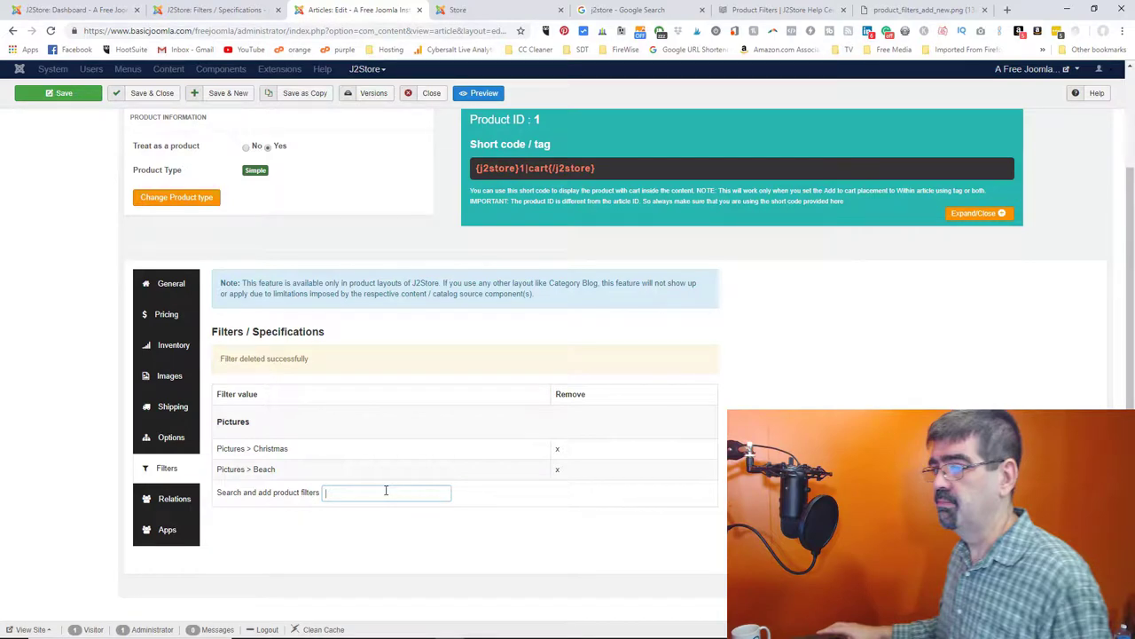
key(ctrl+Tab)
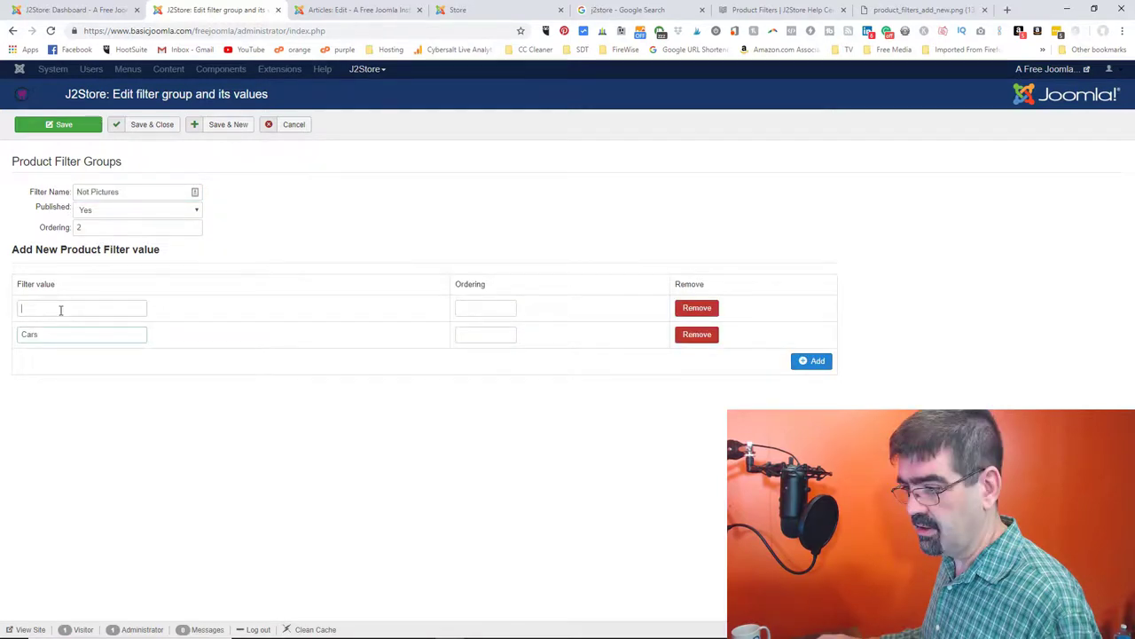
- Enter 'Trees' as the second value of the Not Pictures filter group
text(Tr)
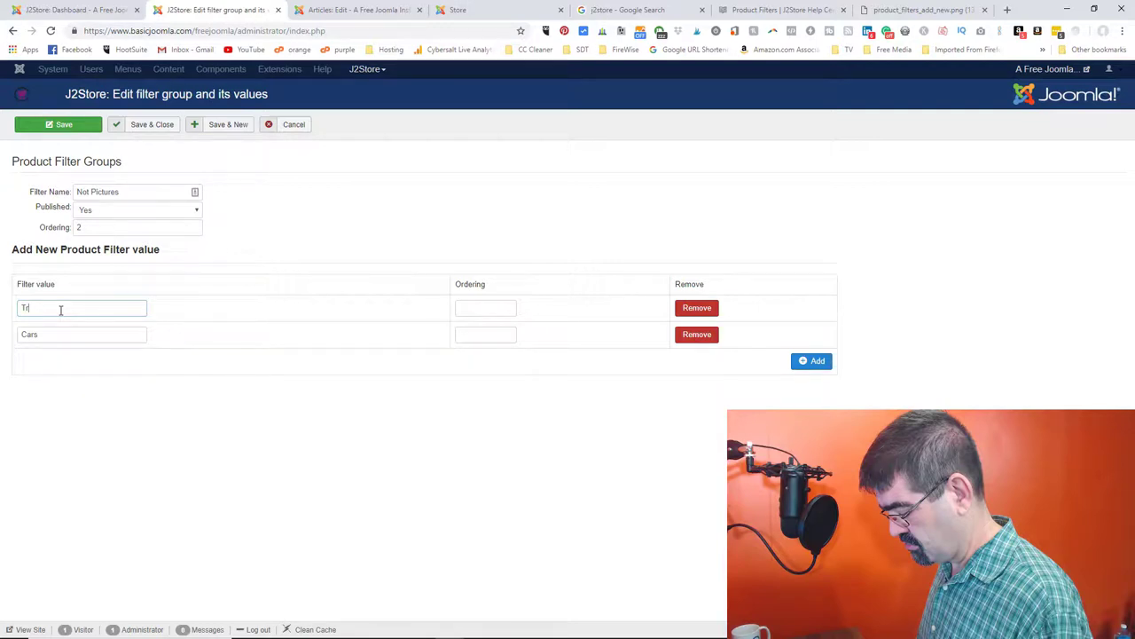
text(ees)
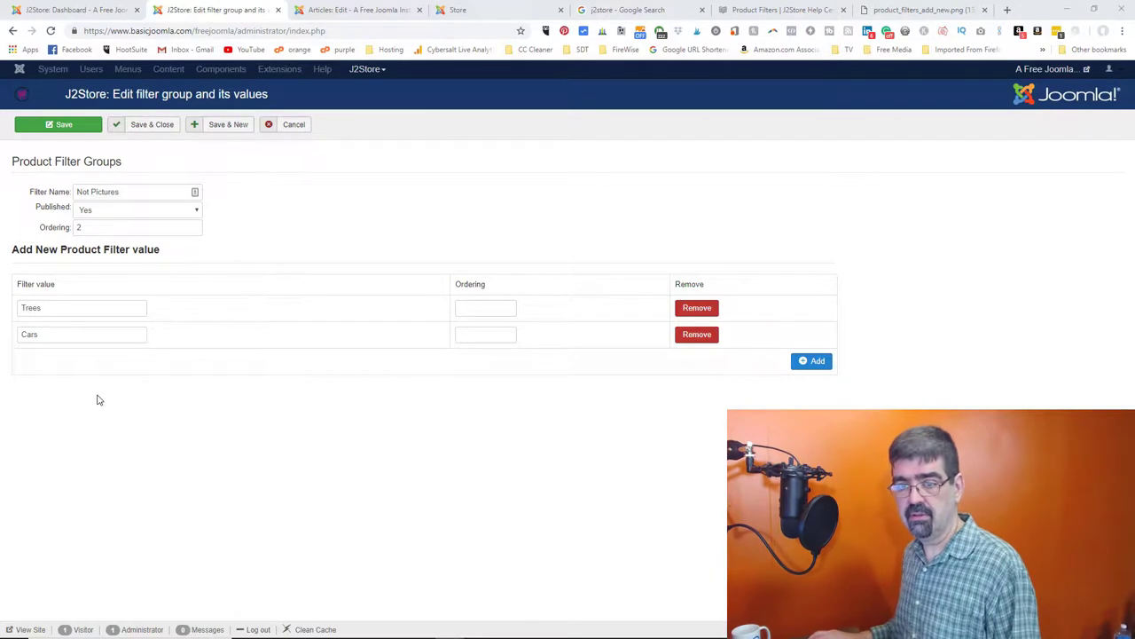
mouse_move(99, 637)
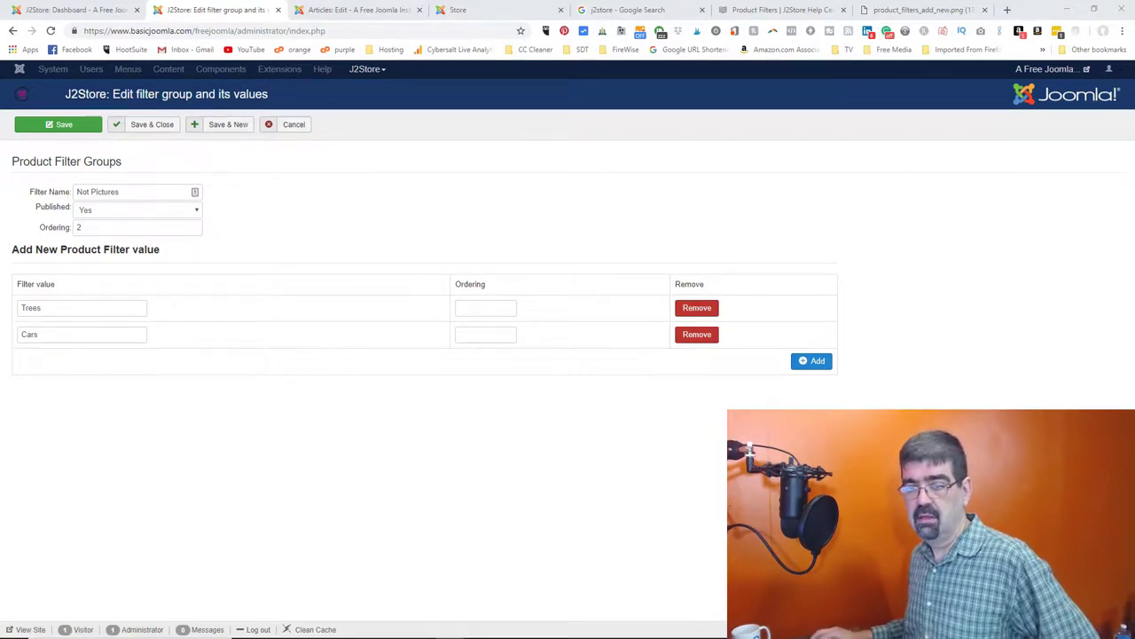
- Open speedtest.net in a new browser tab and start a speed test
click(1007, 9)
text(speedtest)
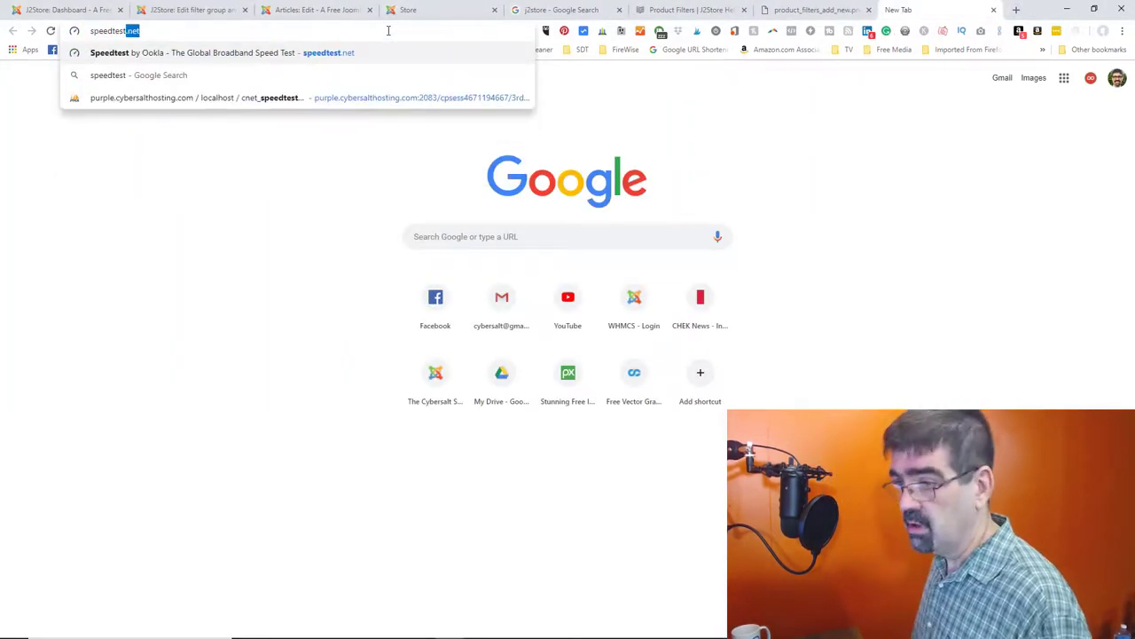
key(Return)
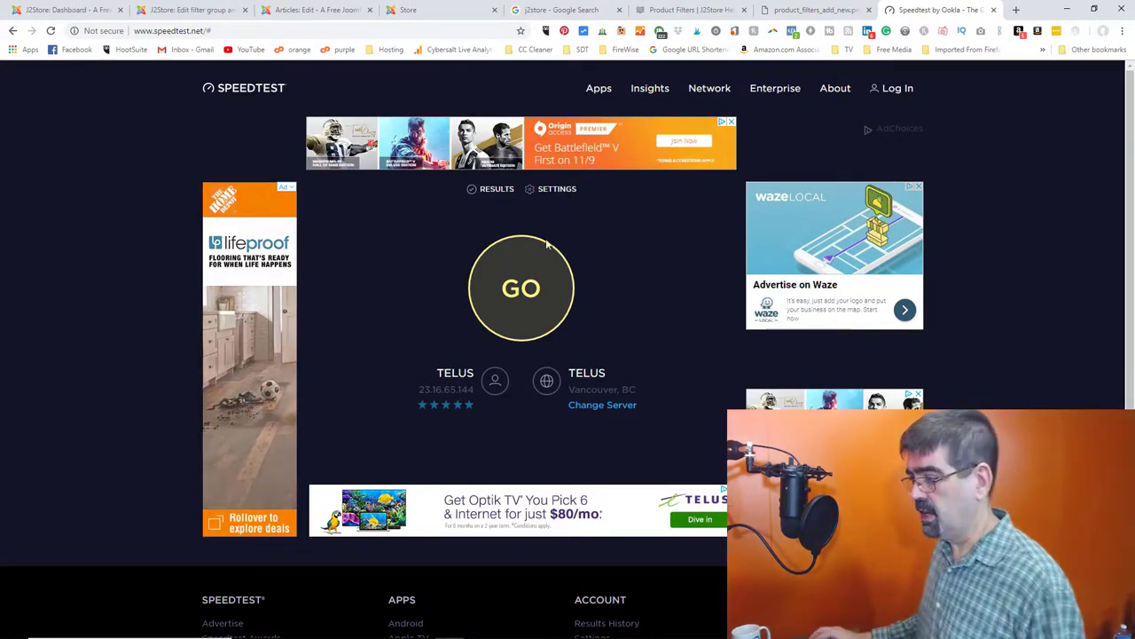
click(529, 265)
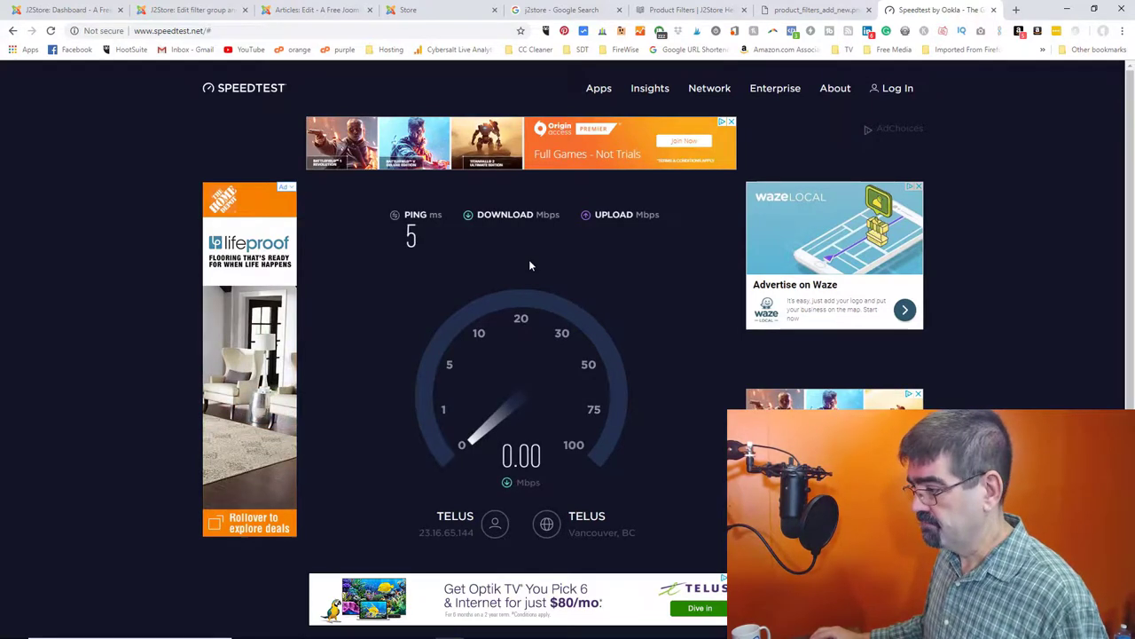
- Rearrange the browser tabs and return to the Product 1 article editor
drag(887, 9, 690, 35)
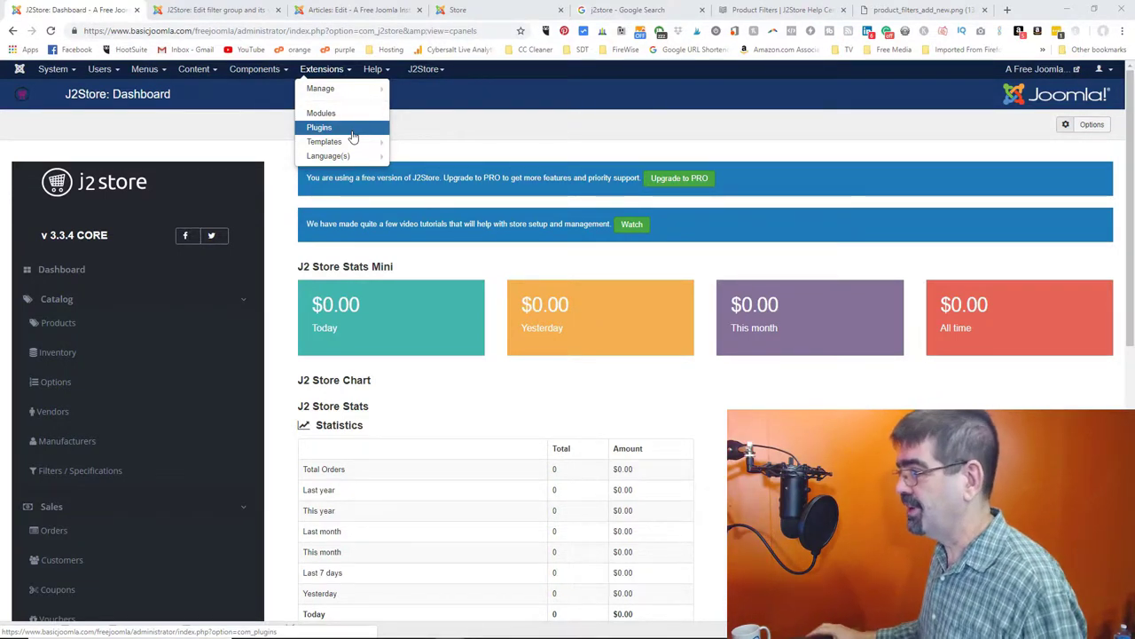
click(523, 126)
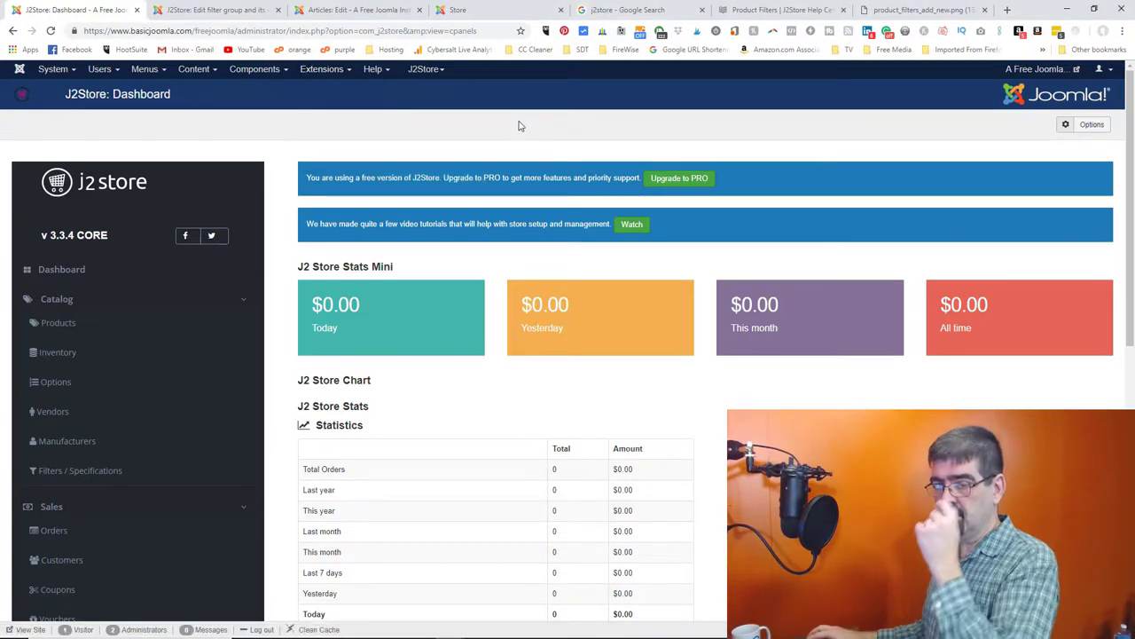
click(359, 10)
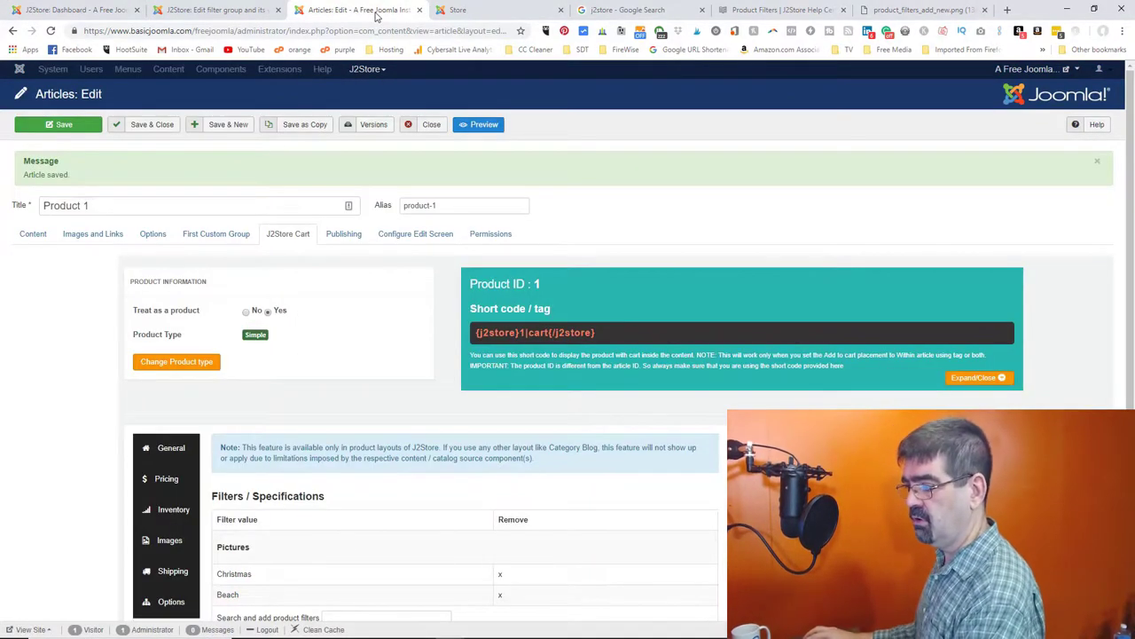
- Check the storefront, then start a filter search in Product 1's Filters panel
click(470, 11)
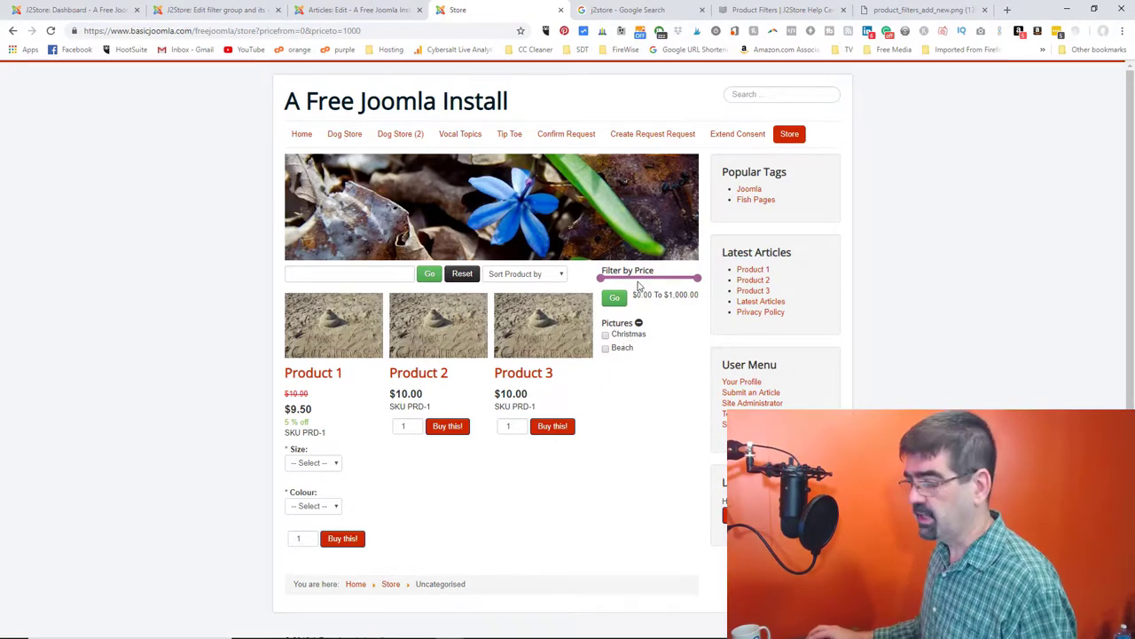
click(334, 11)
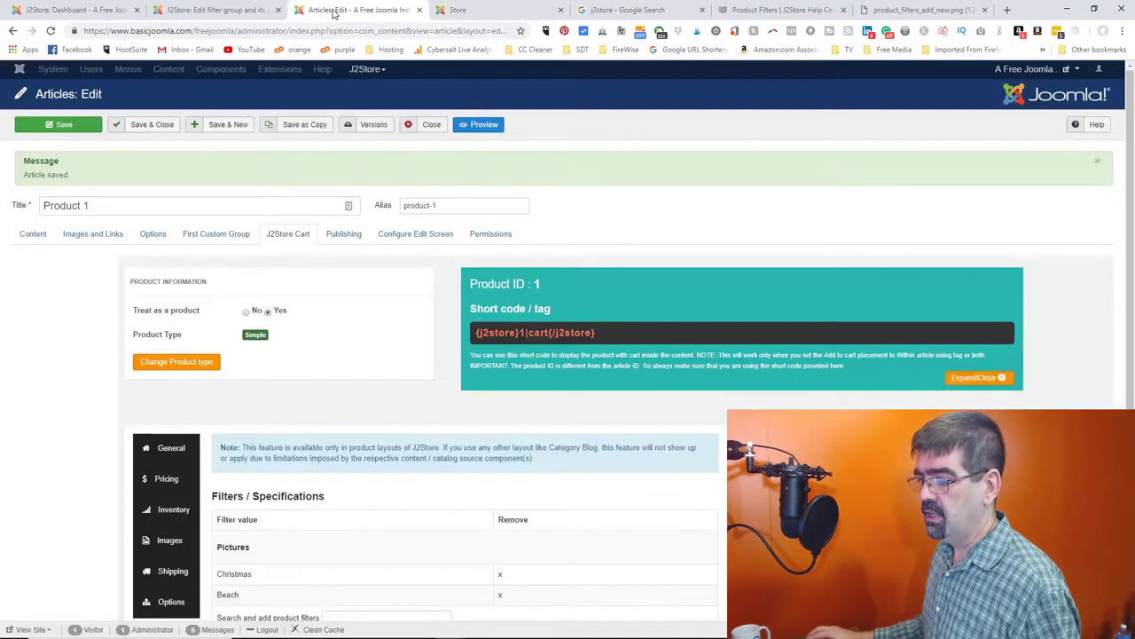
scroll(386, 353, down, 2)
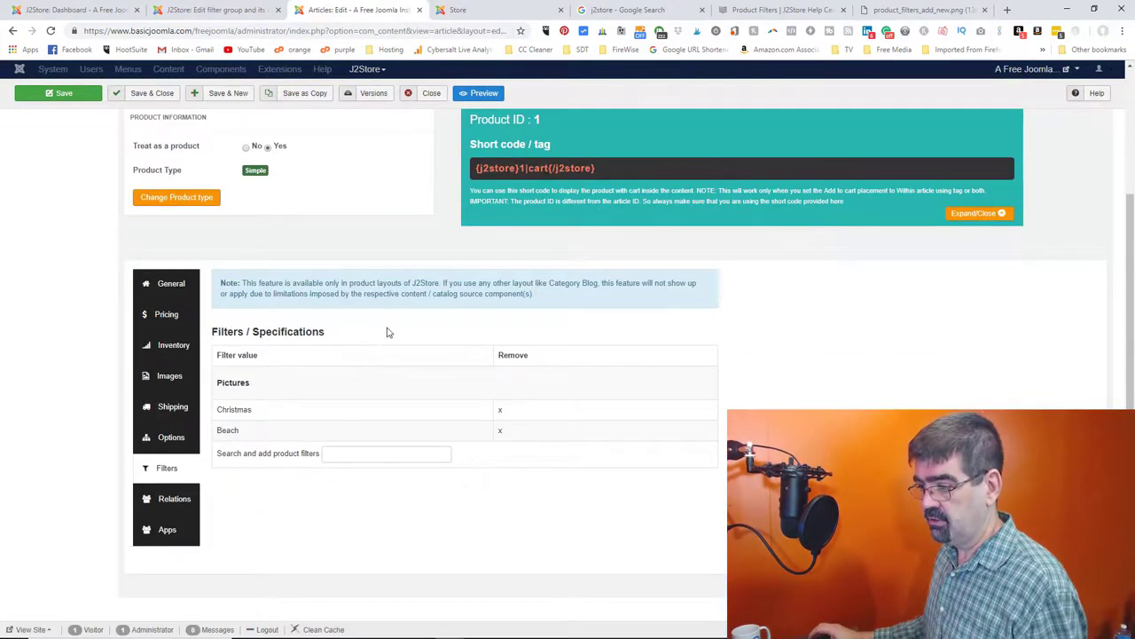
click(340, 456)
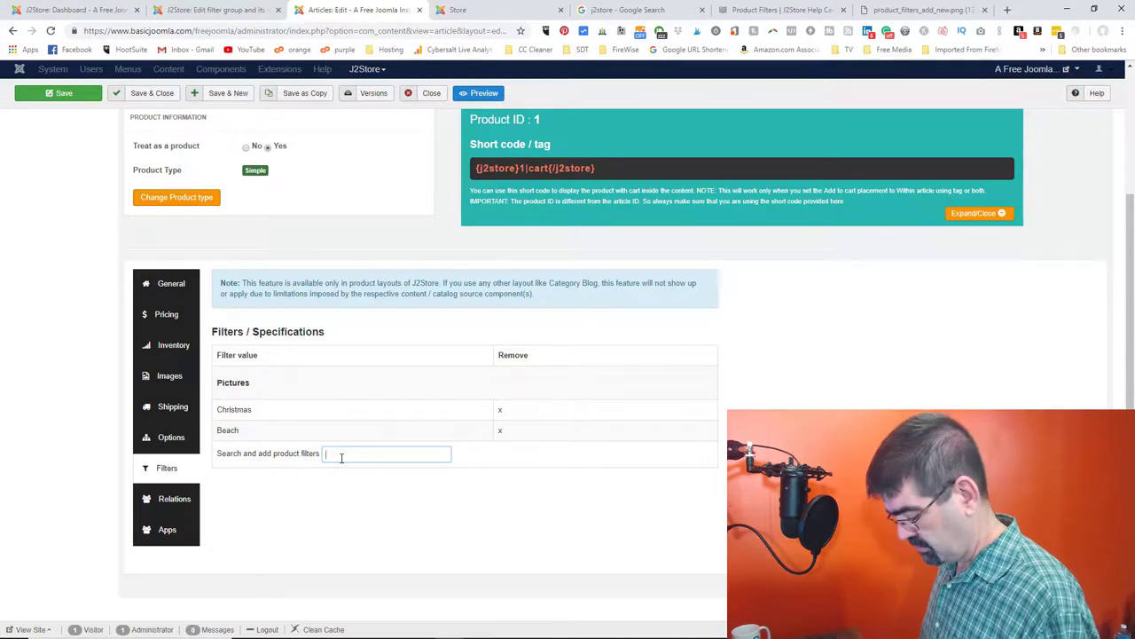
key(BackSpace)
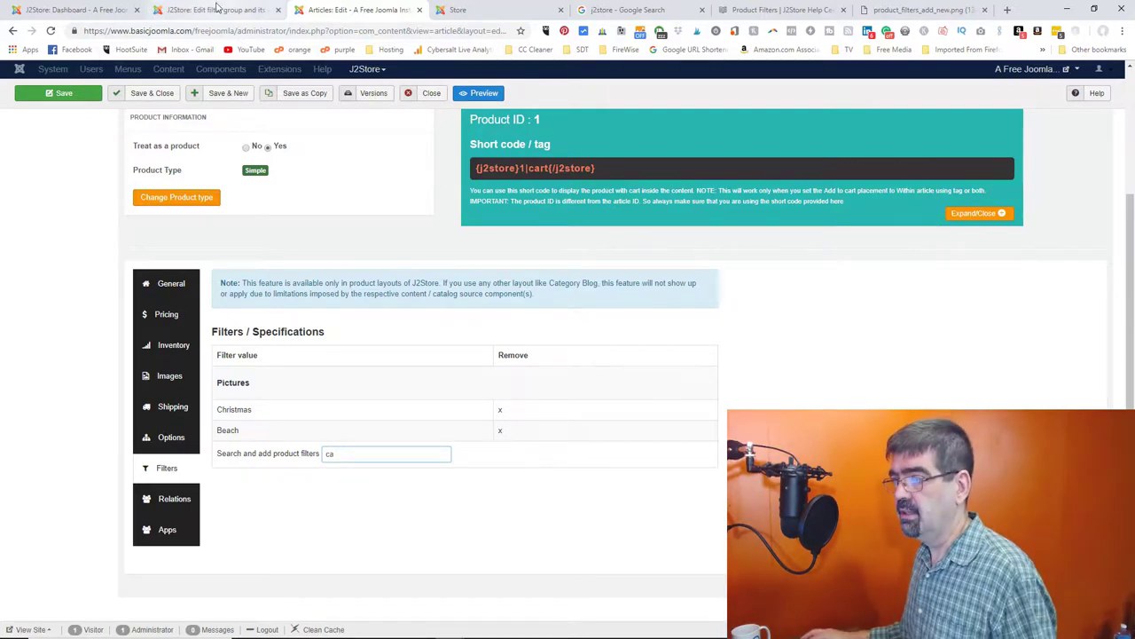
- Save the Not Pictures group, then search 'tr' in Product 1's filters to find Trees
click(218, 9)
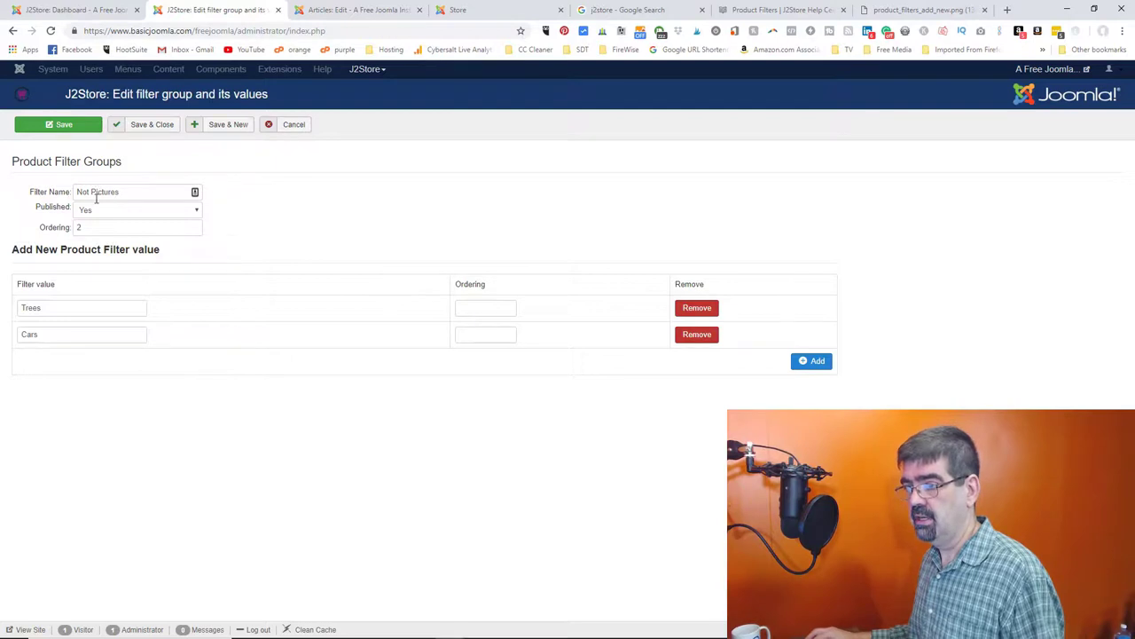
click(76, 131)
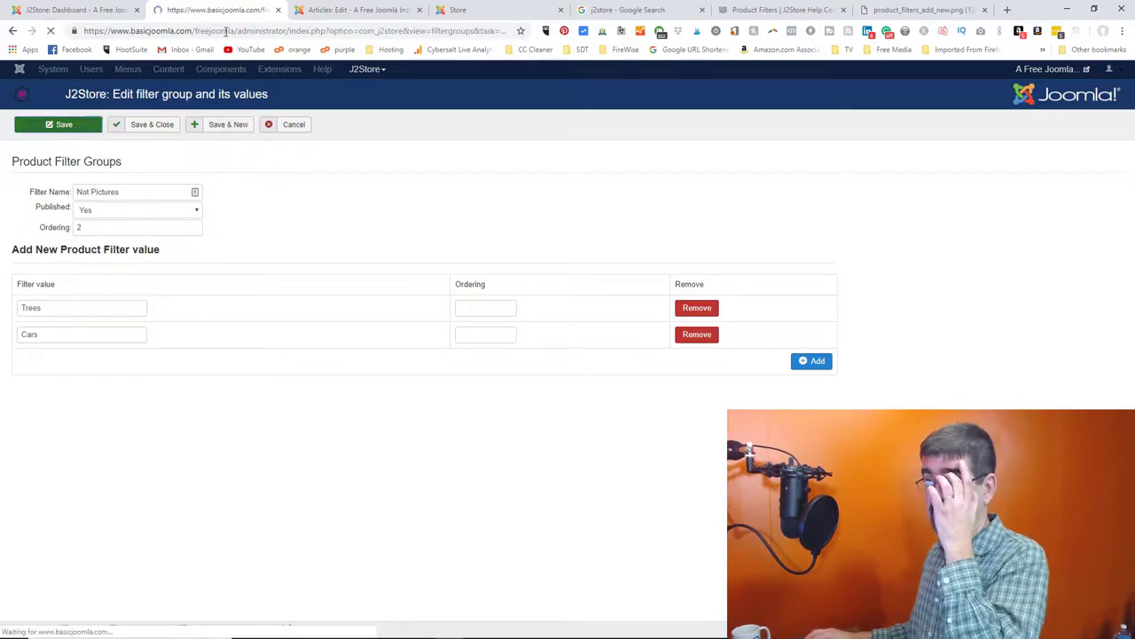
click(340, 11)
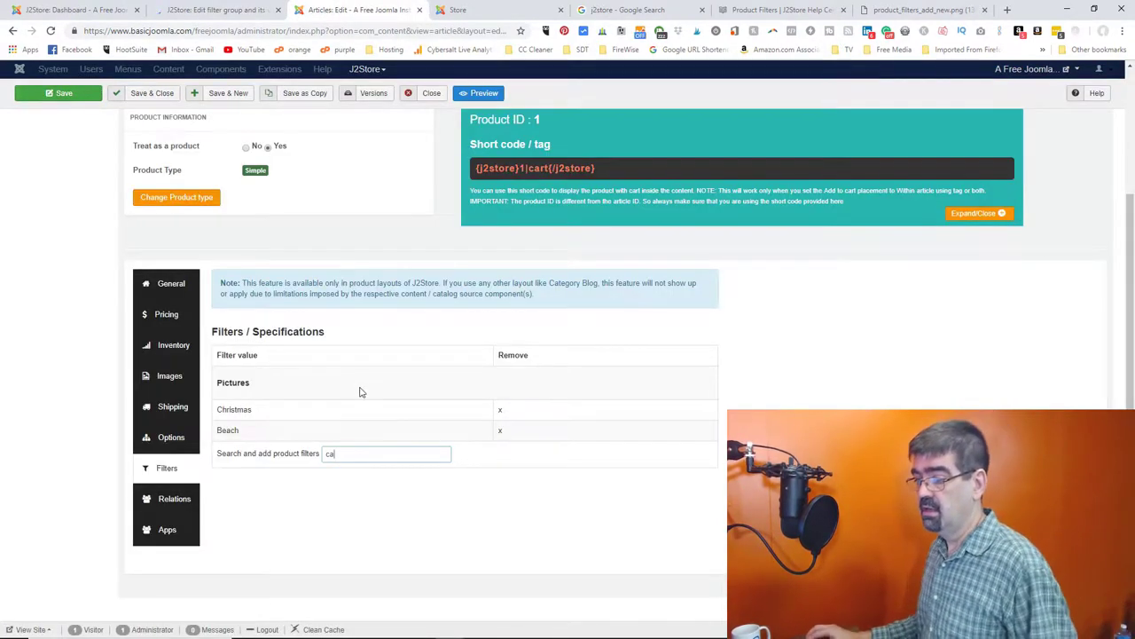
double_click(353, 453)
text(tree)
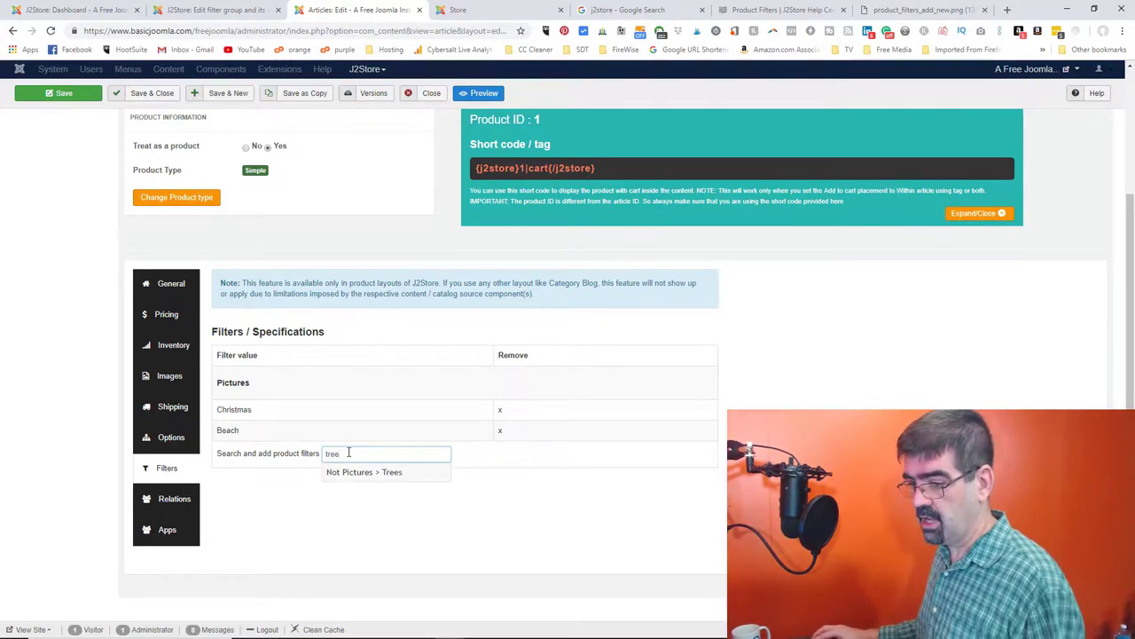
click(313, 428)
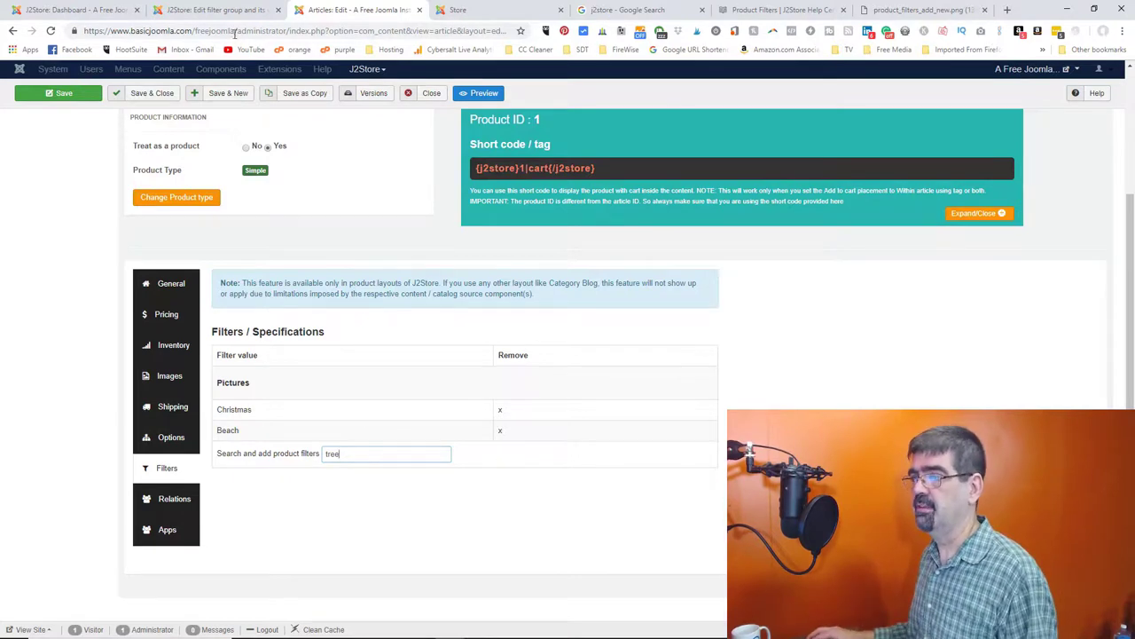
- Re-save the Not Pictures group and reload the storefront to look for its filters
click(199, 10)
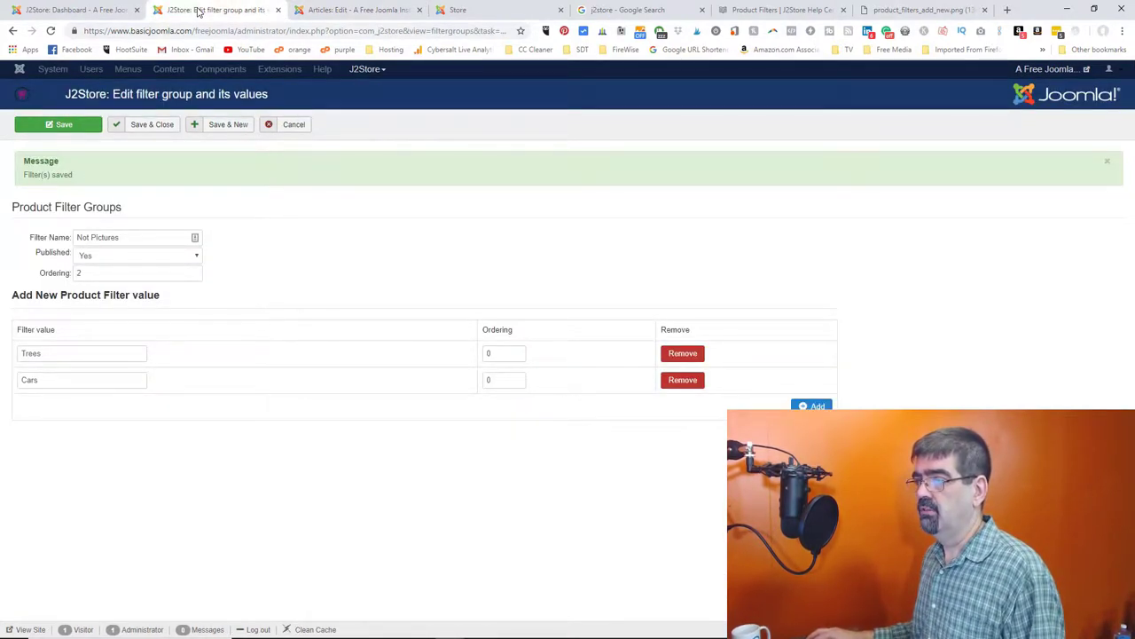
click(466, 11)
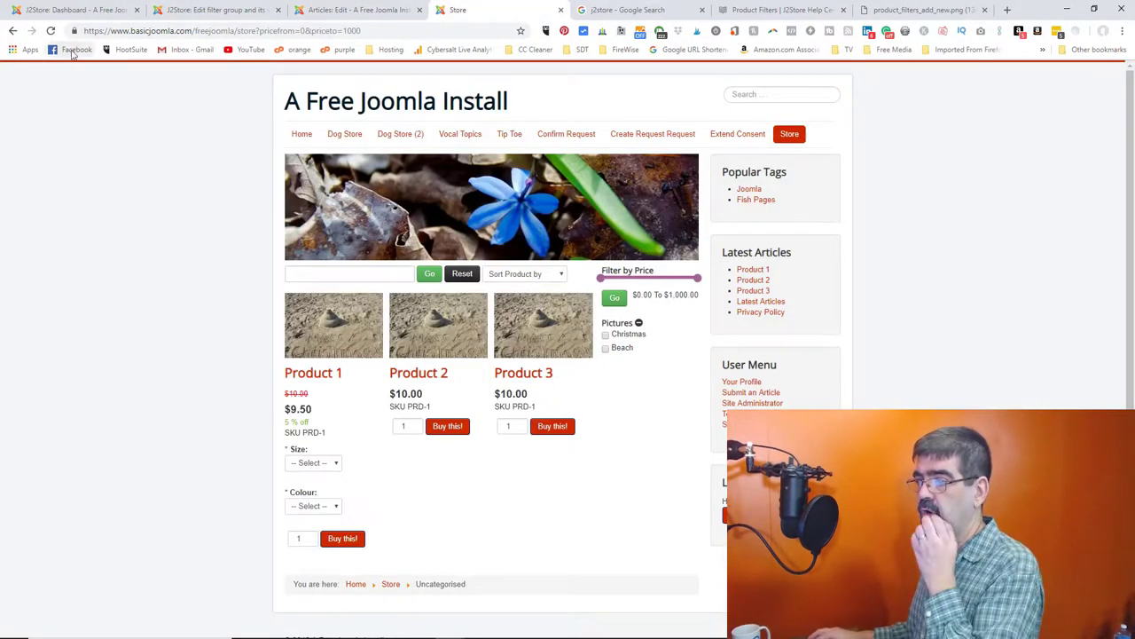
click(51, 31)
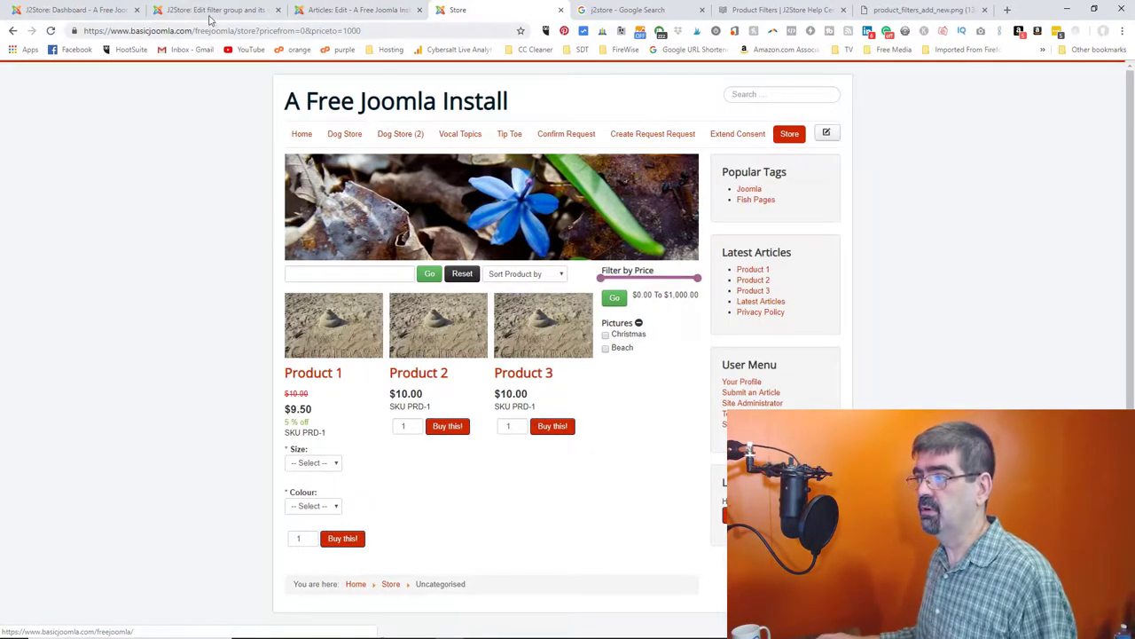
click(199, 9)
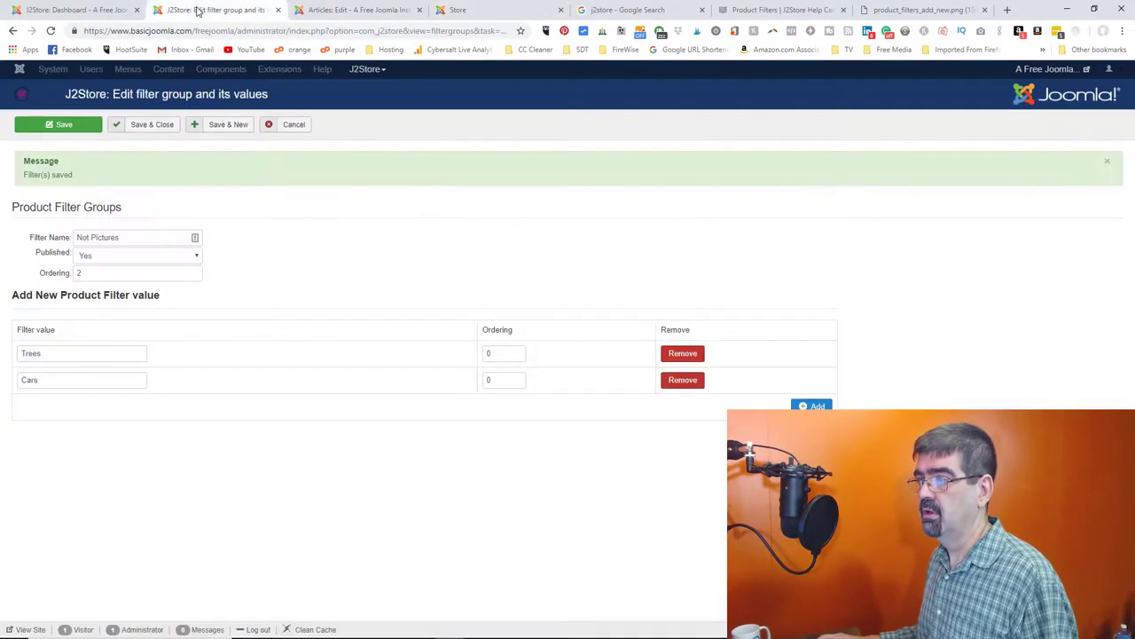
click(62, 127)
click(468, 11)
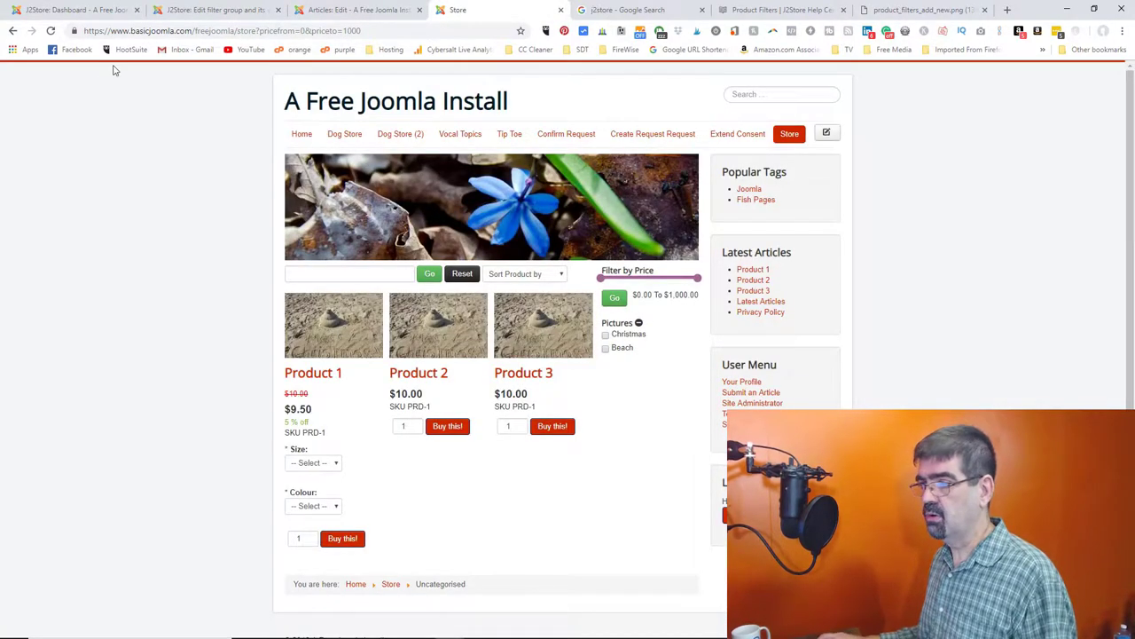
click(50, 30)
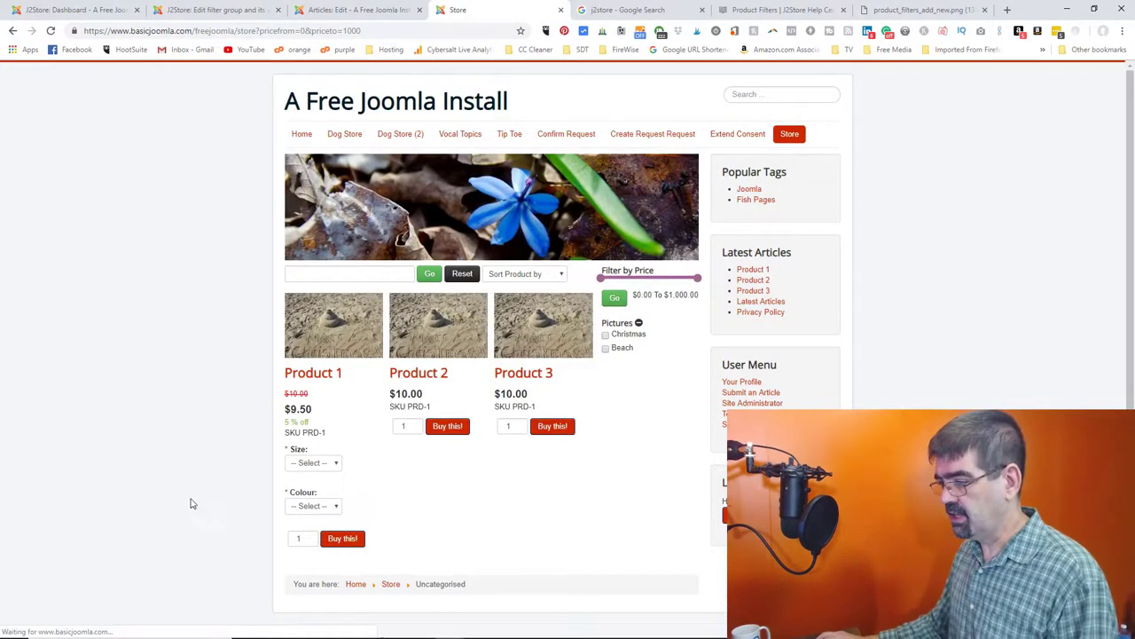
- Clear the site cache, then tick and clear Christmas on the reloaded storefront
click(218, 10)
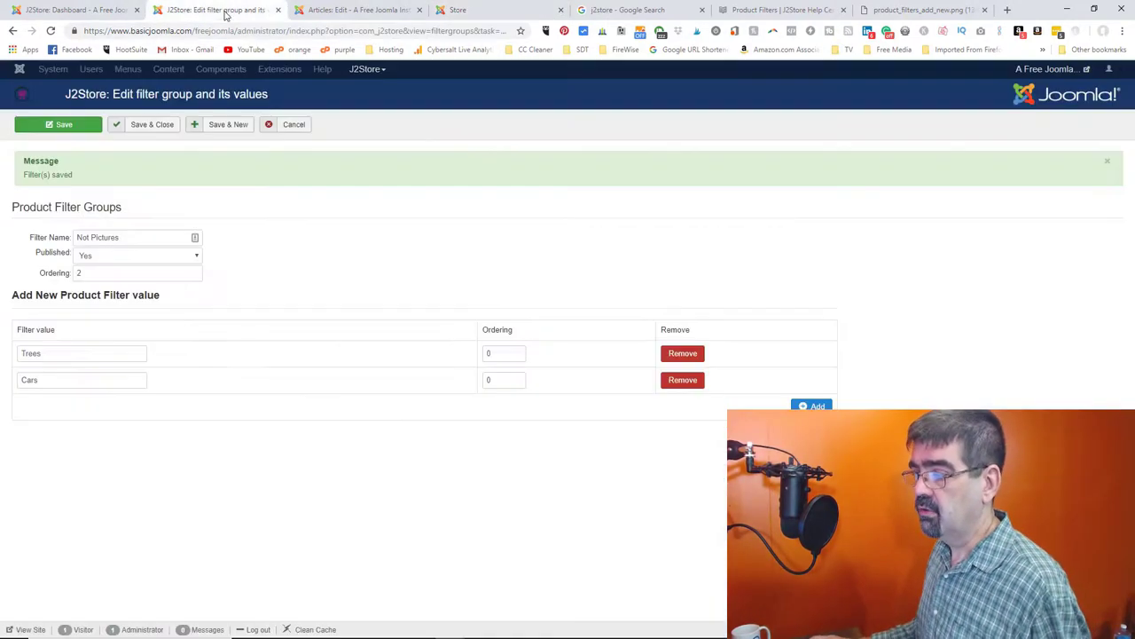
click(306, 629)
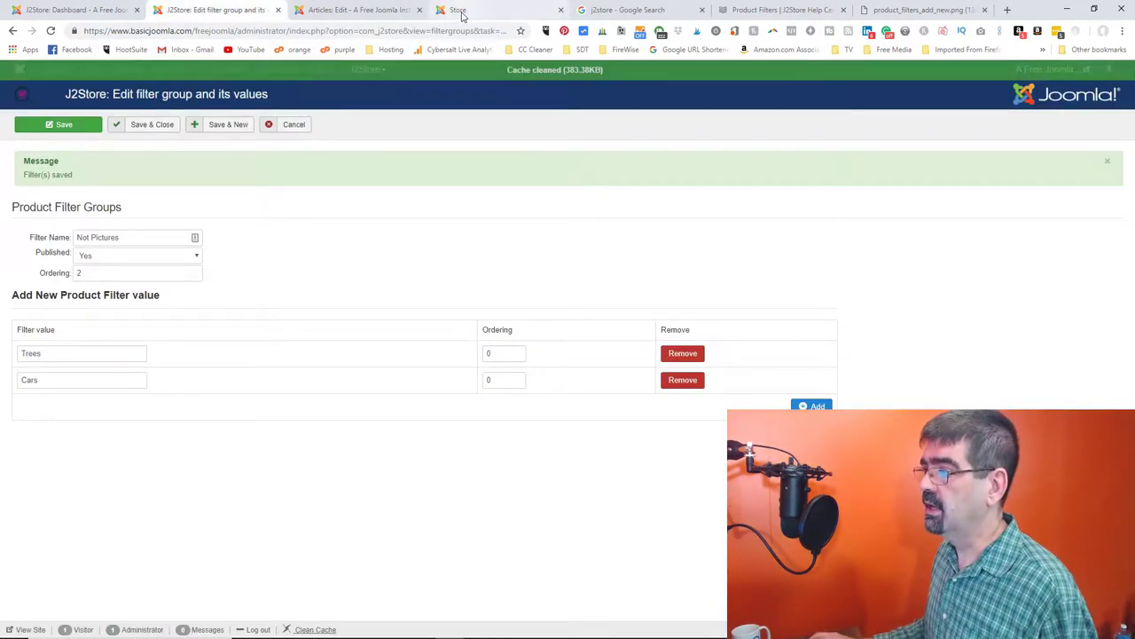
click(461, 10)
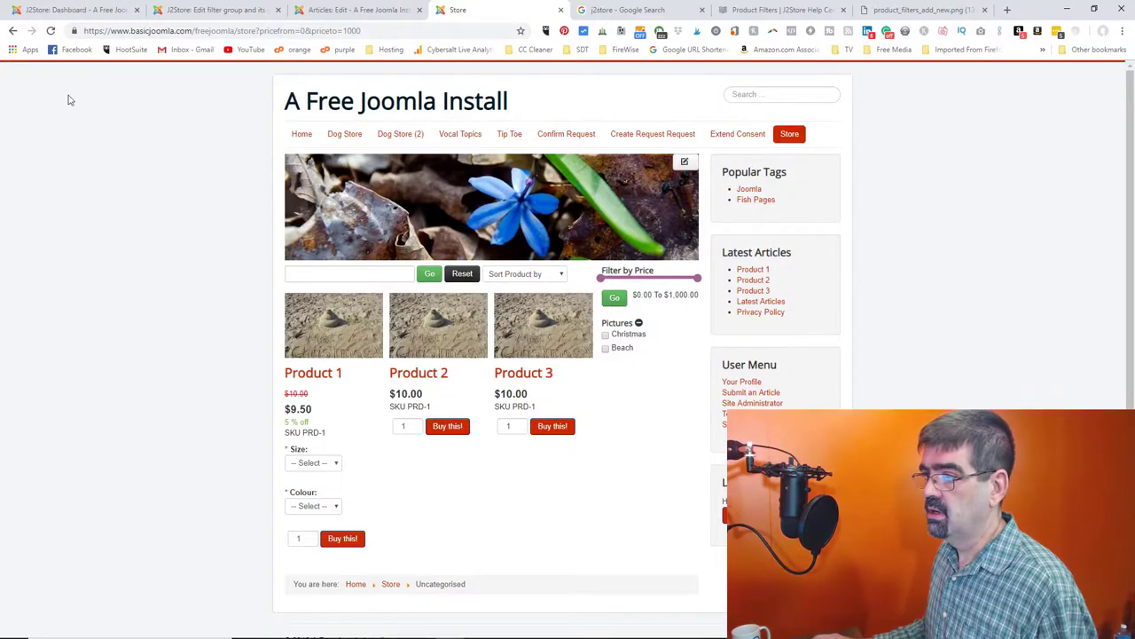
click(51, 31)
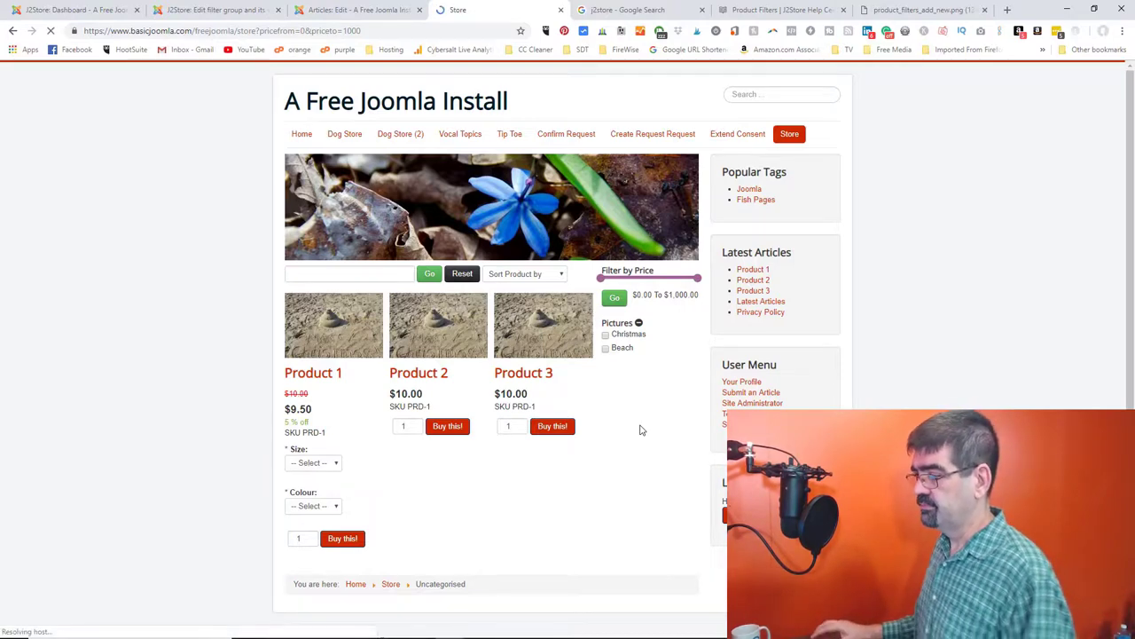
click(605, 336)
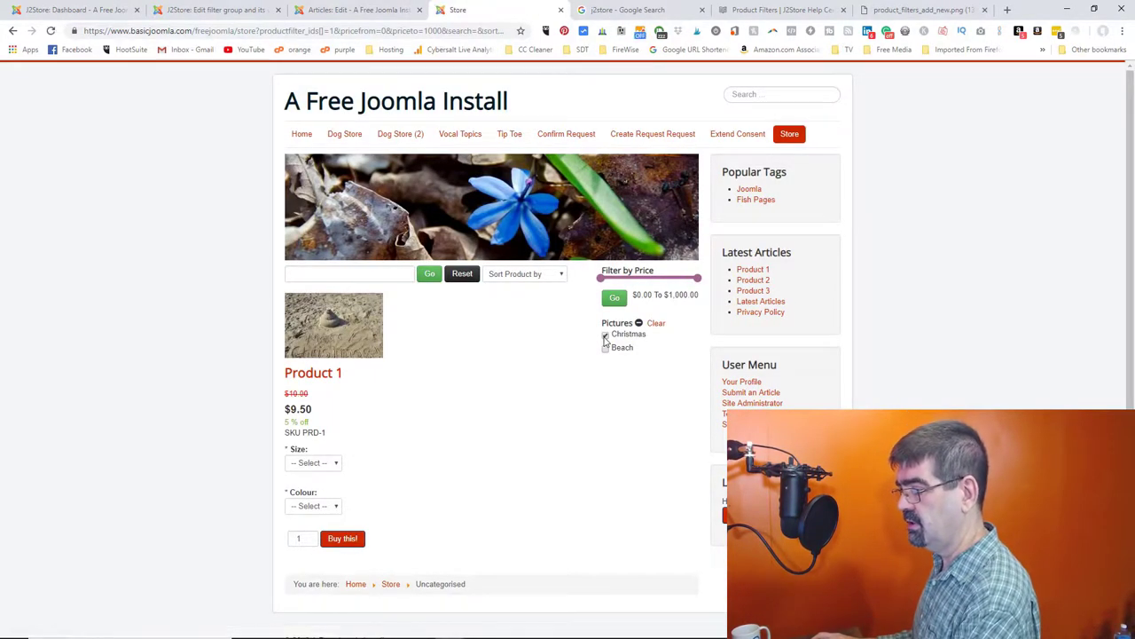
click(656, 323)
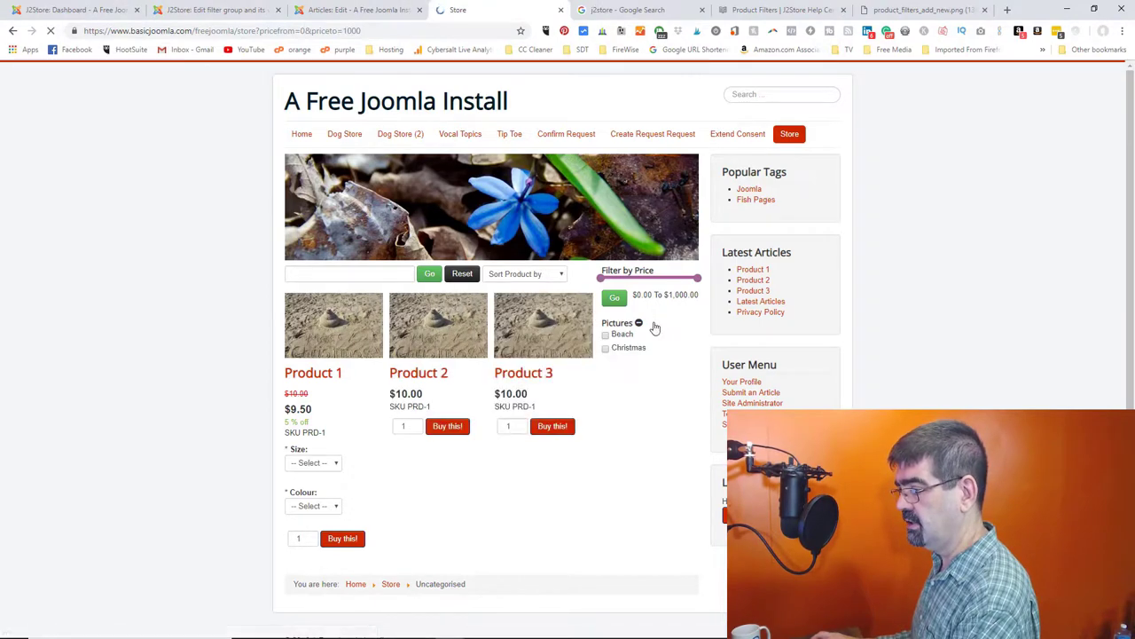
click(215, 10)
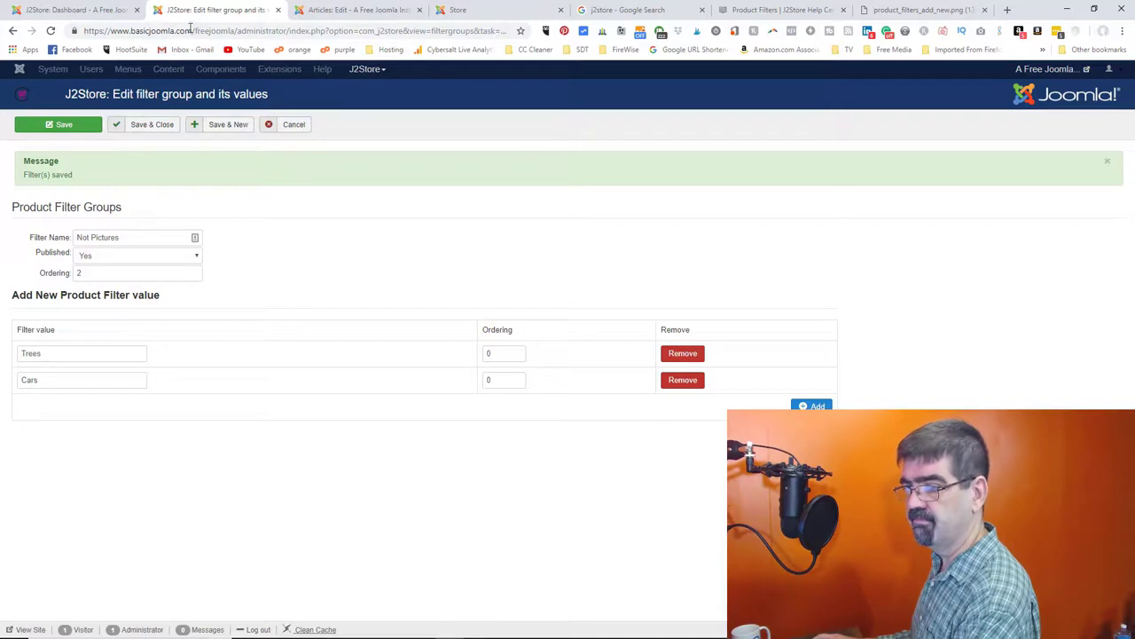
- Save and close the Not Pictures group and open Product 2's J2Store Cart settings
click(152, 127)
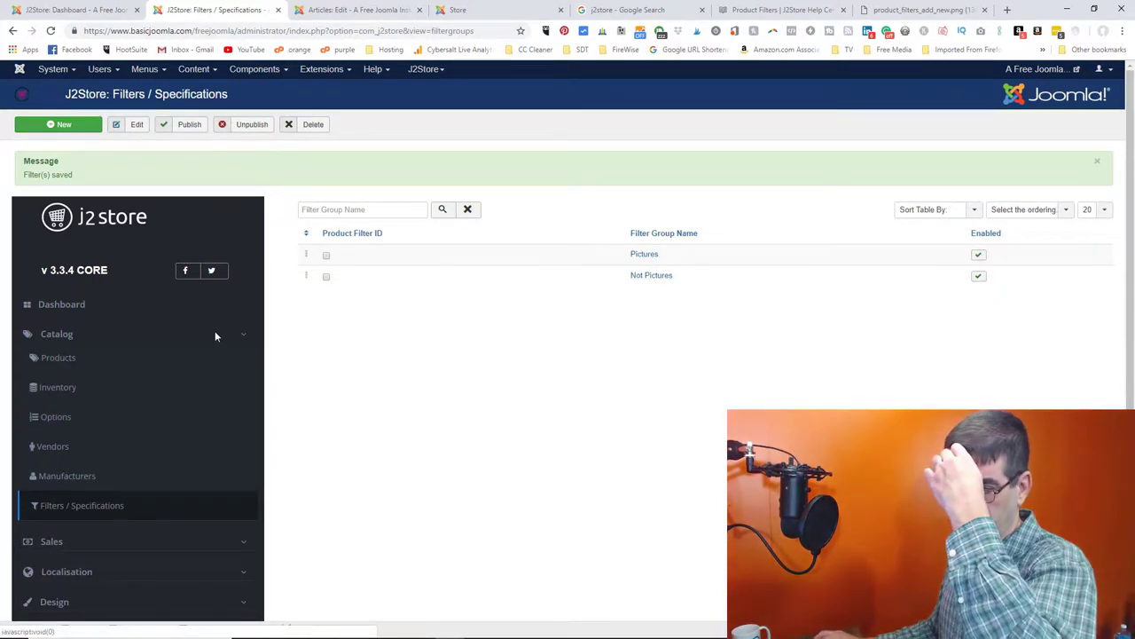
click(58, 362)
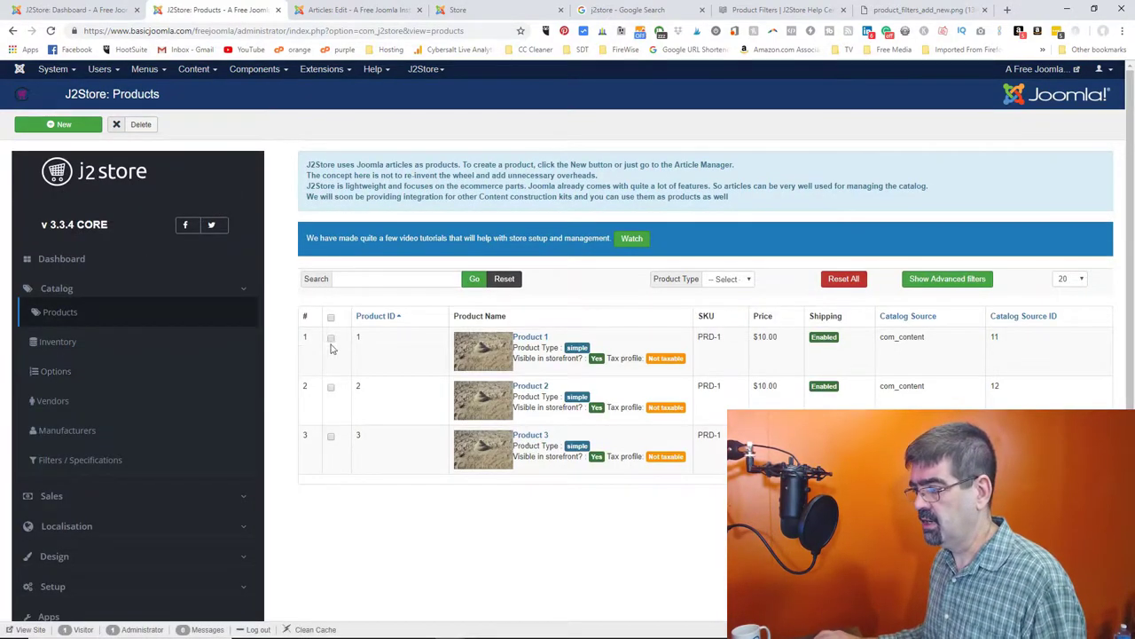
click(545, 388)
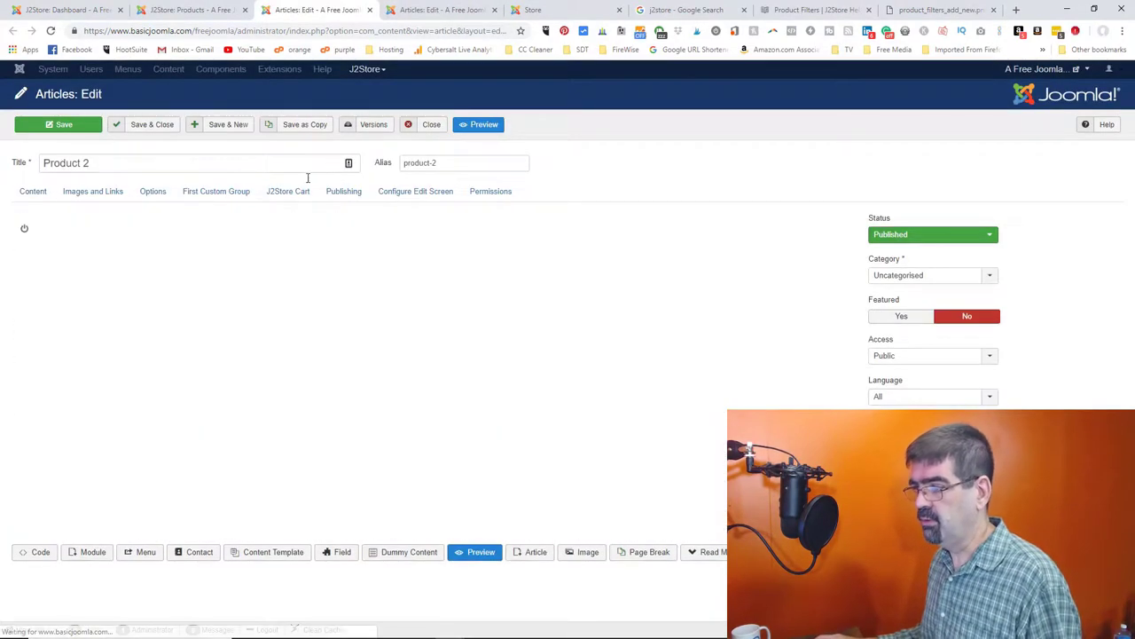
click(288, 191)
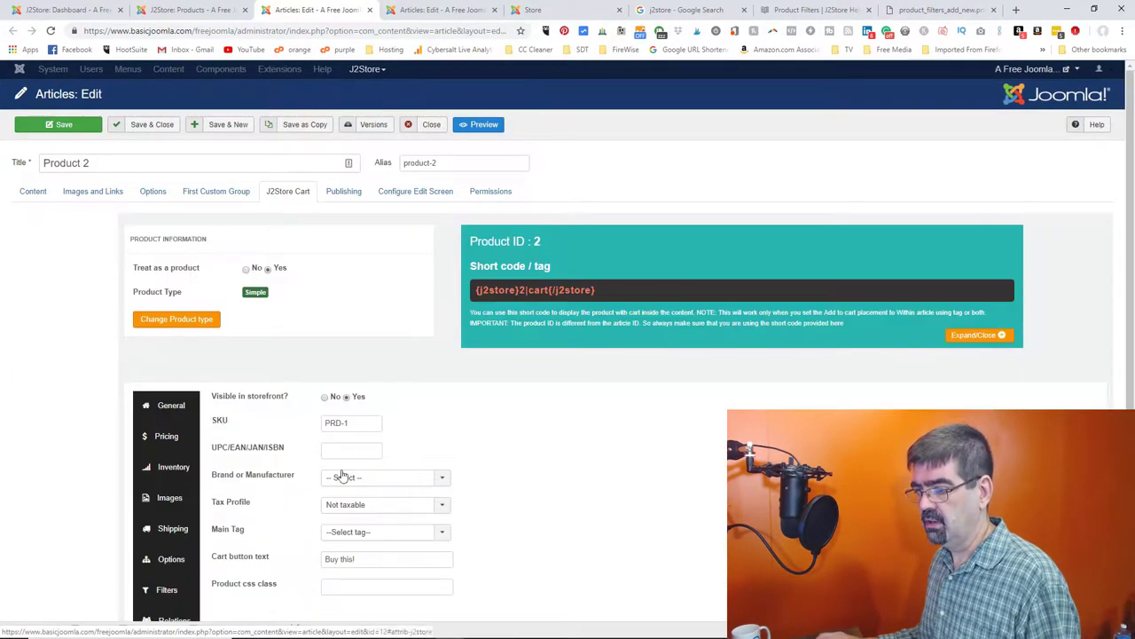
scroll(568, 454, down, 3)
- Search 'ca' in Product 2's filters, assign Not Pictures > Cars, and save the product
click(175, 466)
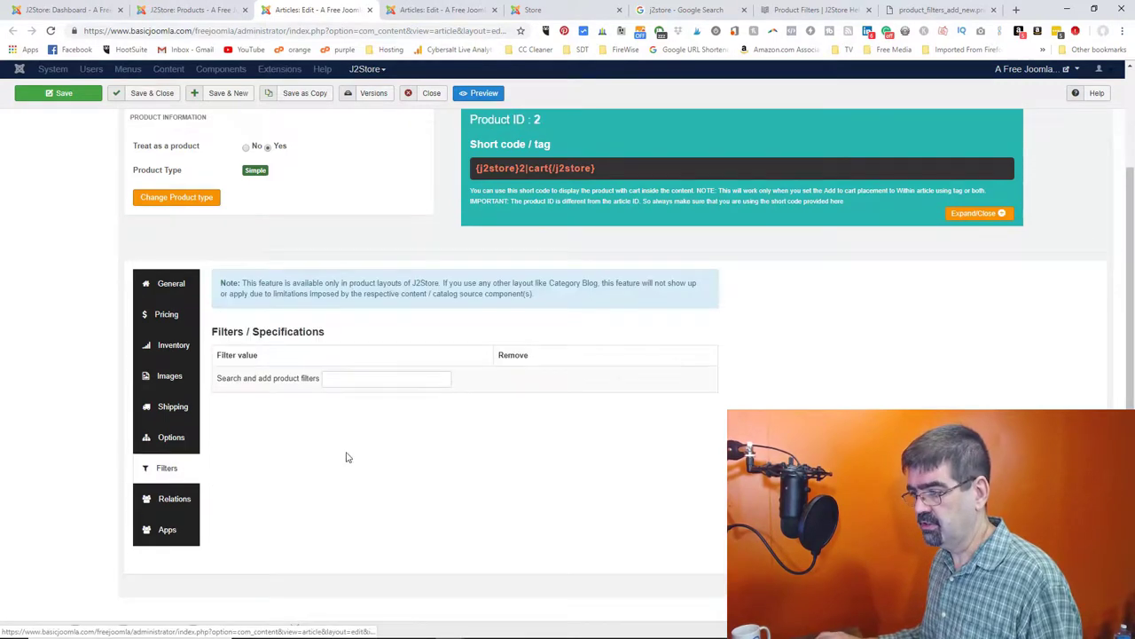
click(394, 379)
text(ca)
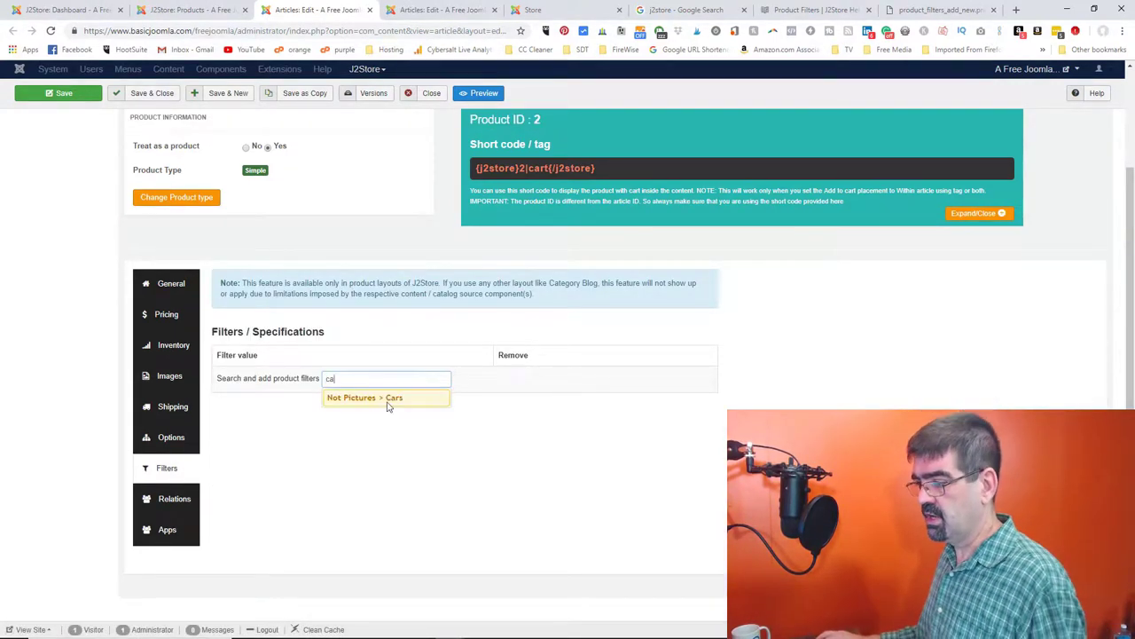
click(390, 397)
click(56, 94)
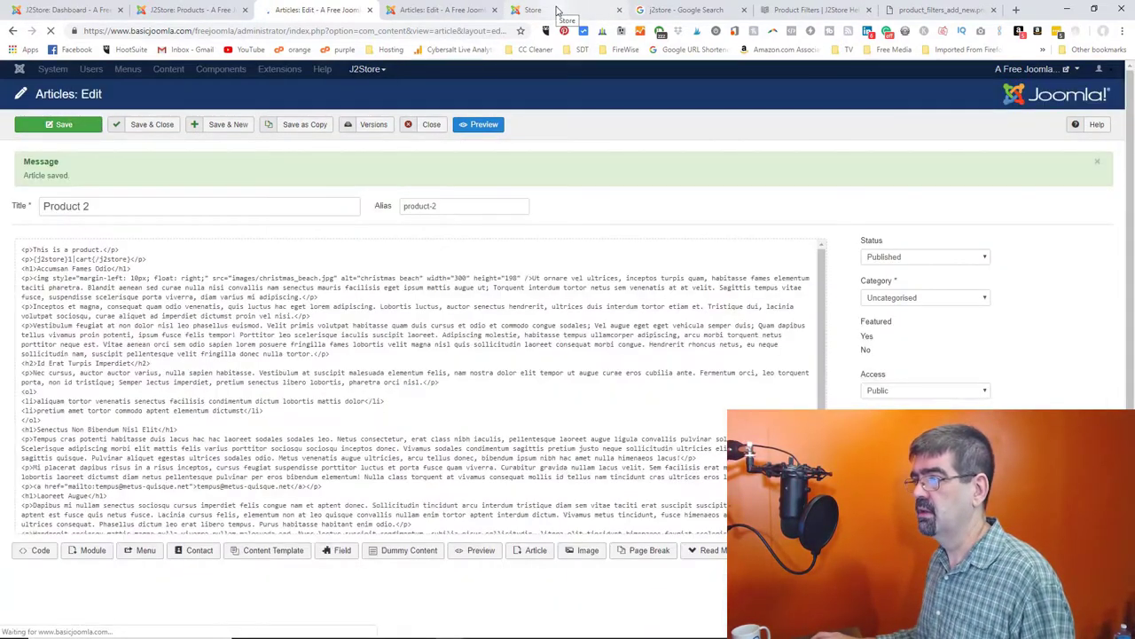
click(557, 9)
- On the reloaded storefront, confirm the Cars filter shows only Product 2, then remove it
click(50, 31)
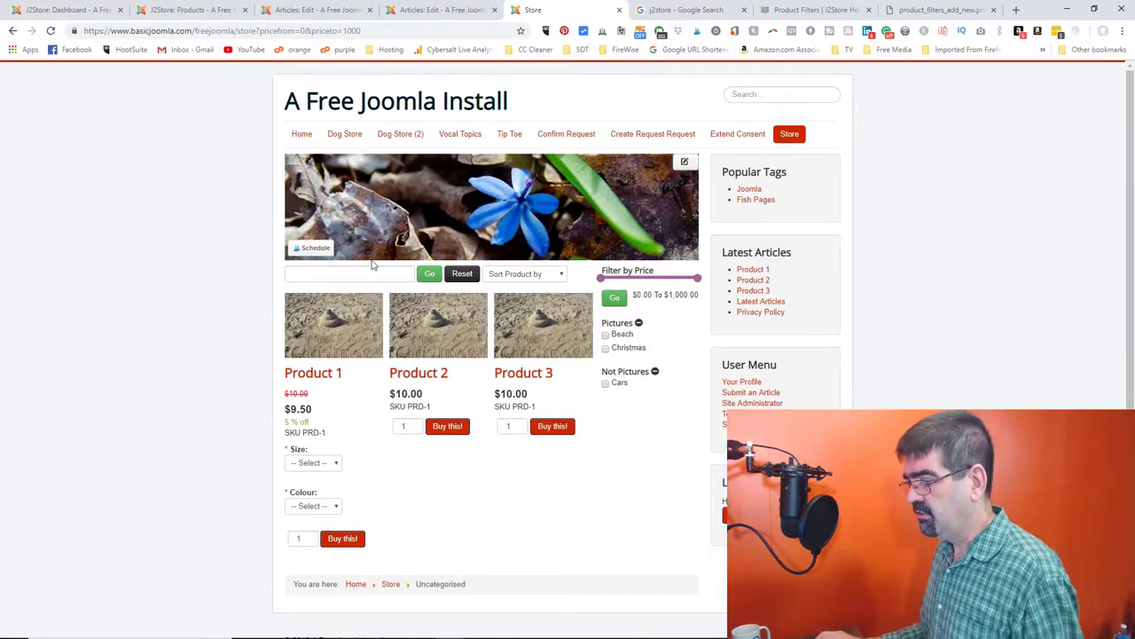
click(606, 384)
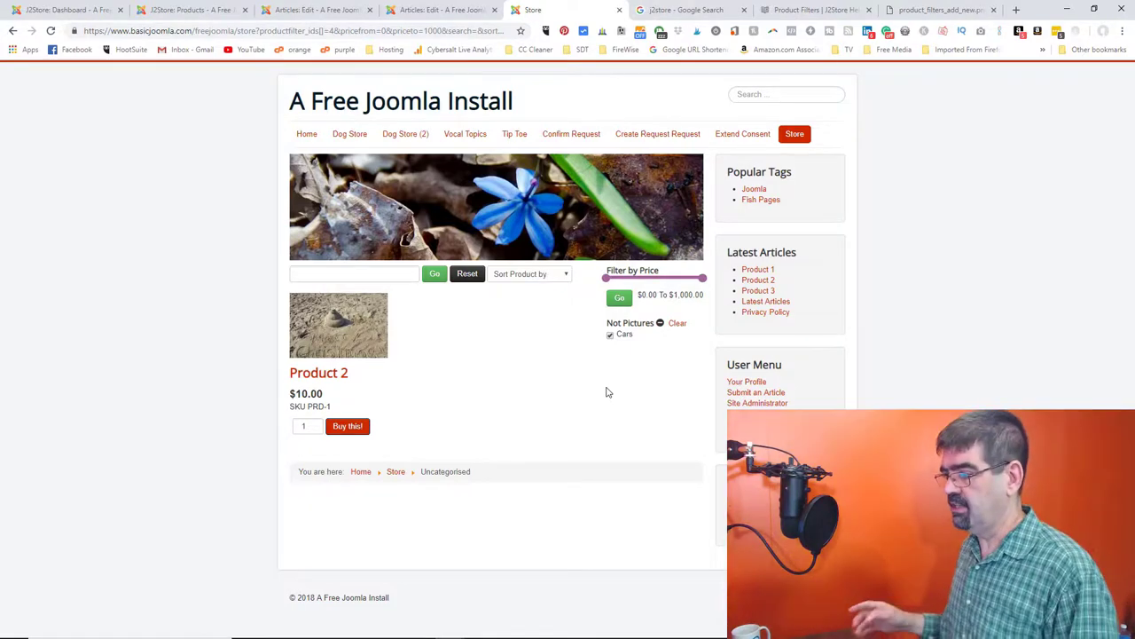
click(610, 335)
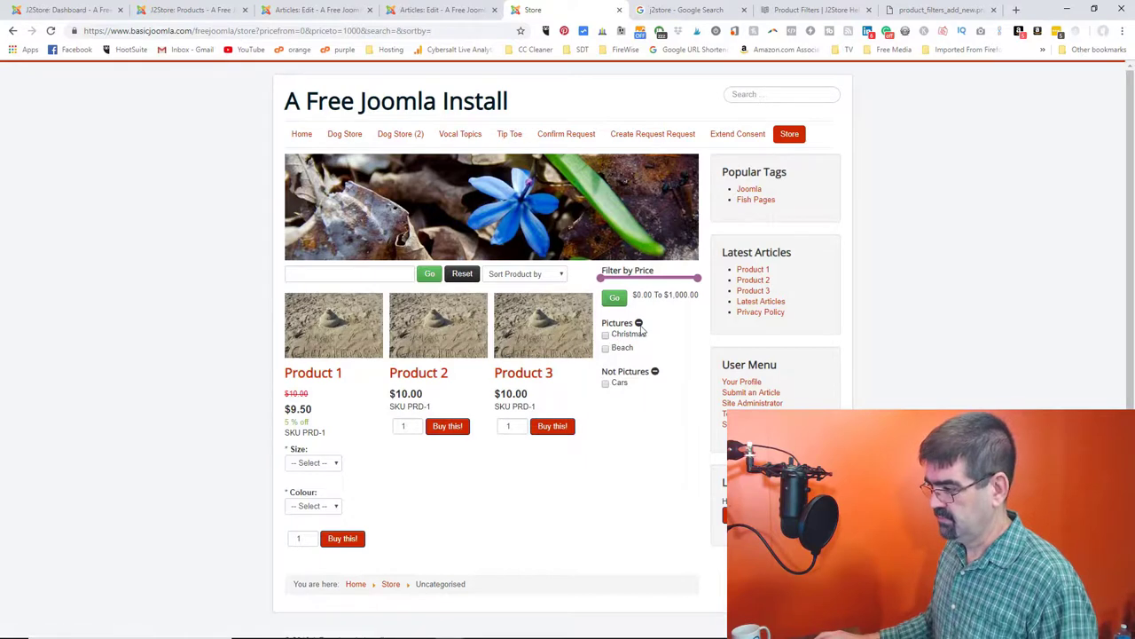
click(638, 324)
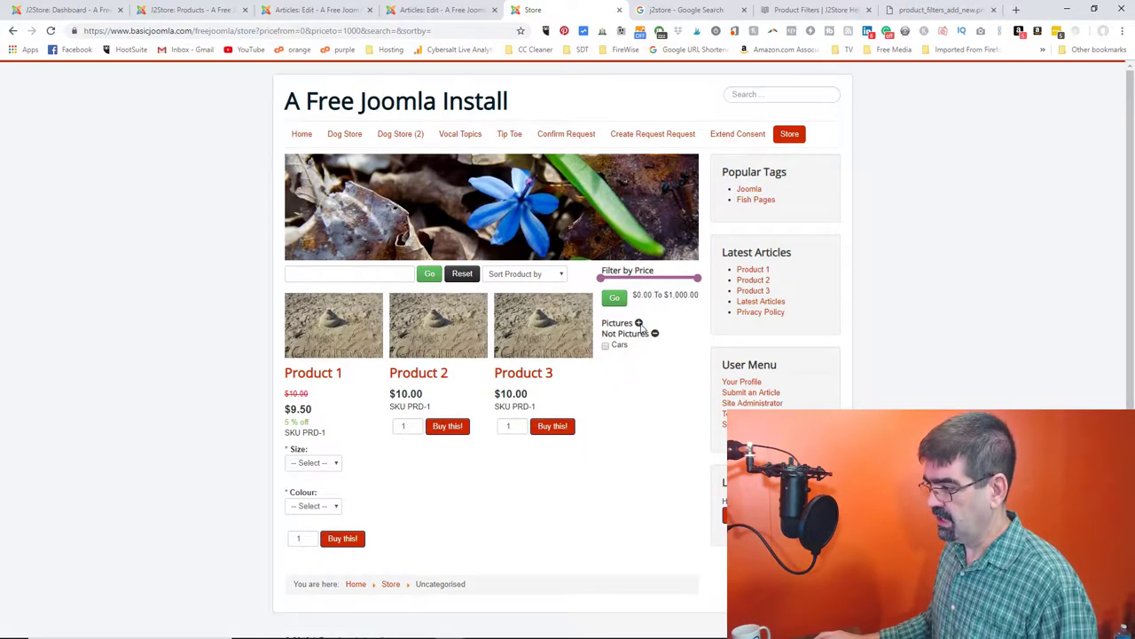
click(638, 324)
click(639, 323)
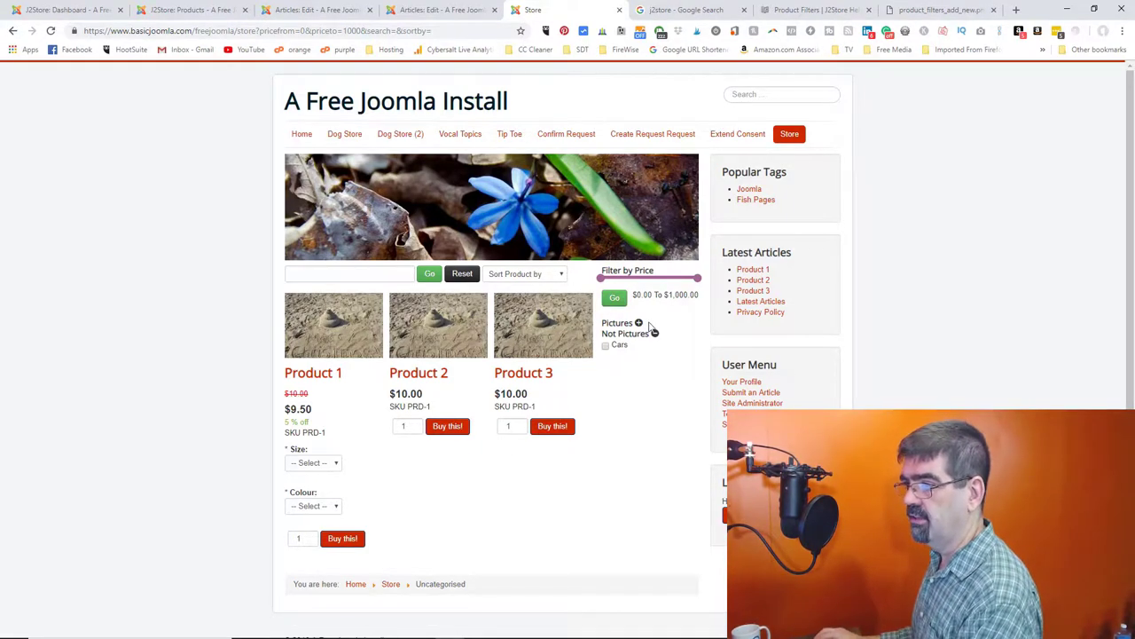
click(315, 9)
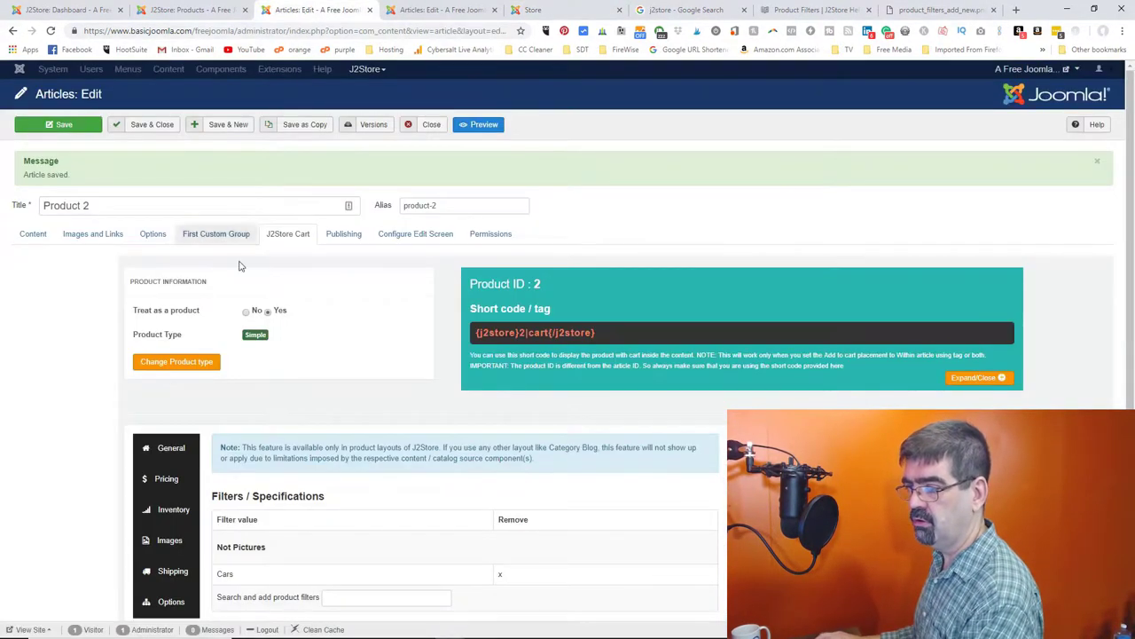
- Close Product 2 and open Product 3's J2Store Cart filters panel
click(429, 126)
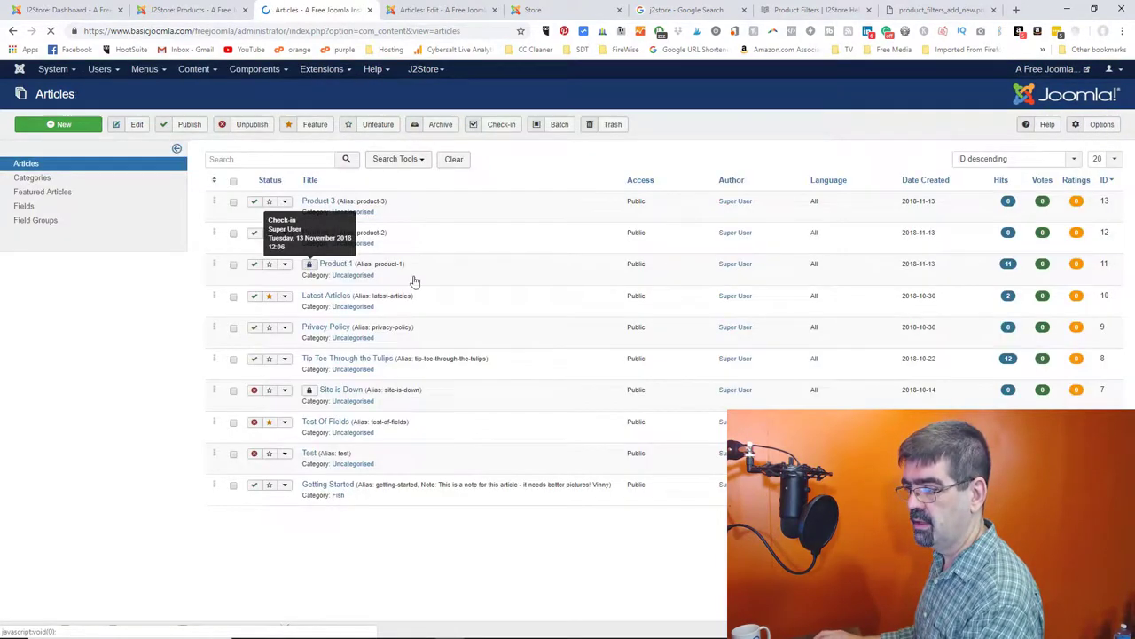
click(318, 202)
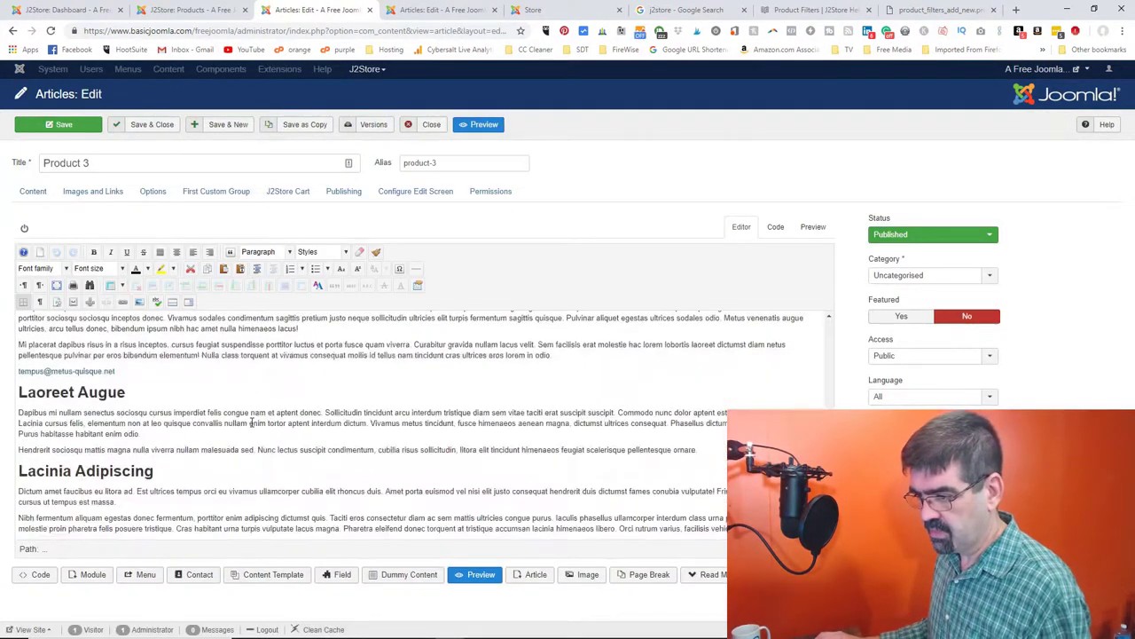
scroll(252, 423, up, 10)
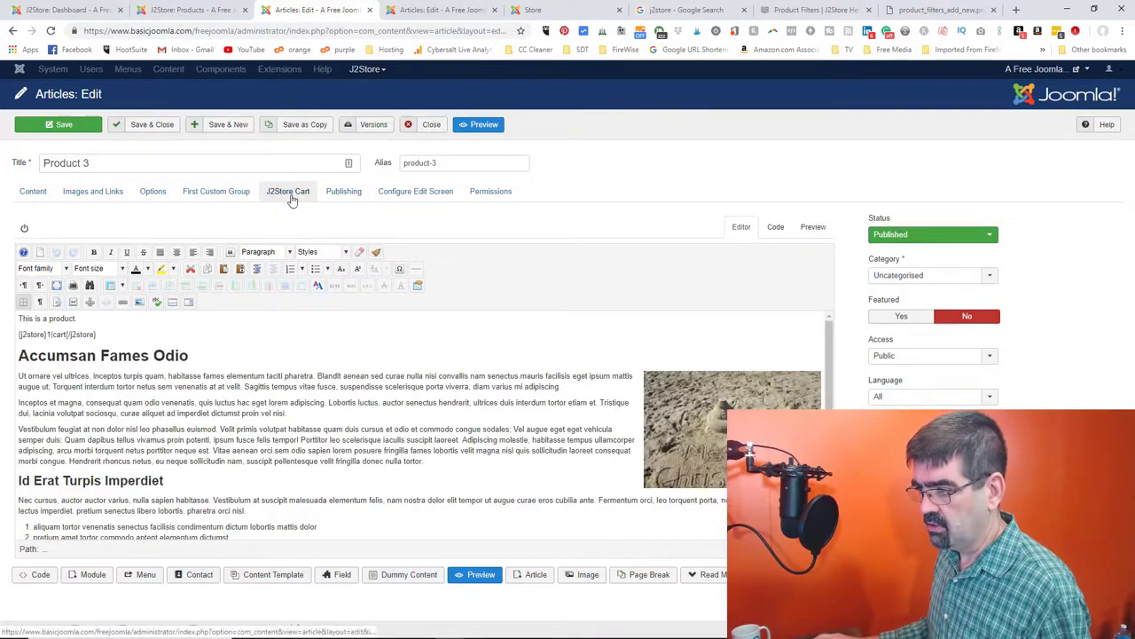
click(287, 190)
scroll(286, 395, down, 3)
click(173, 460)
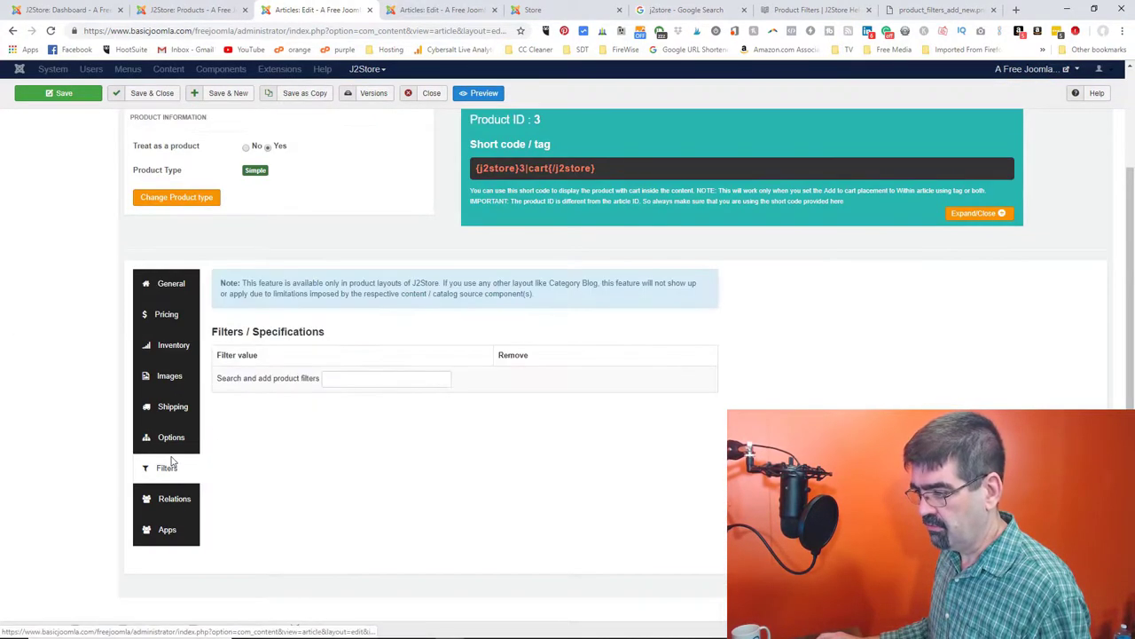
- Search 'tree' and assign Not Pictures > Trees to Product 3
click(382, 375)
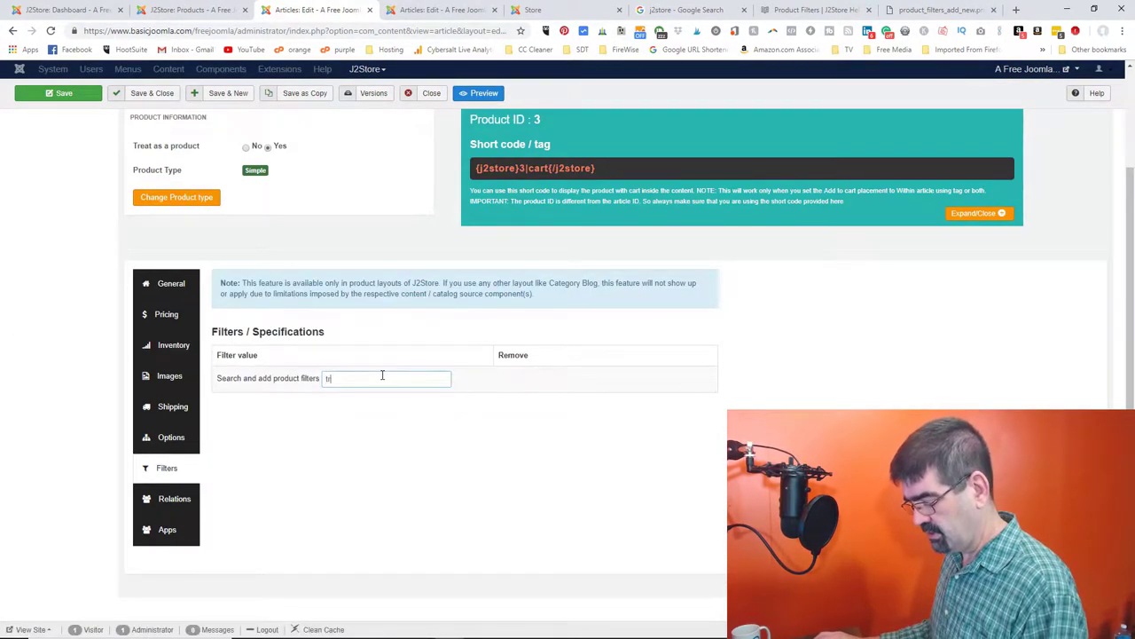
text(tree)
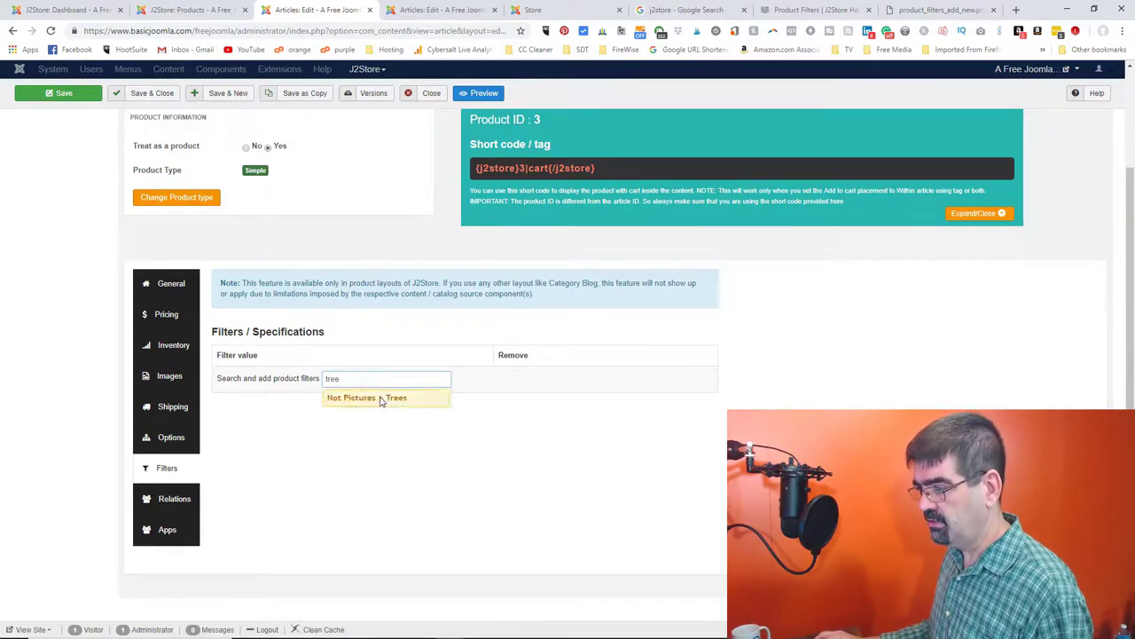
click(384, 397)
click(439, 9)
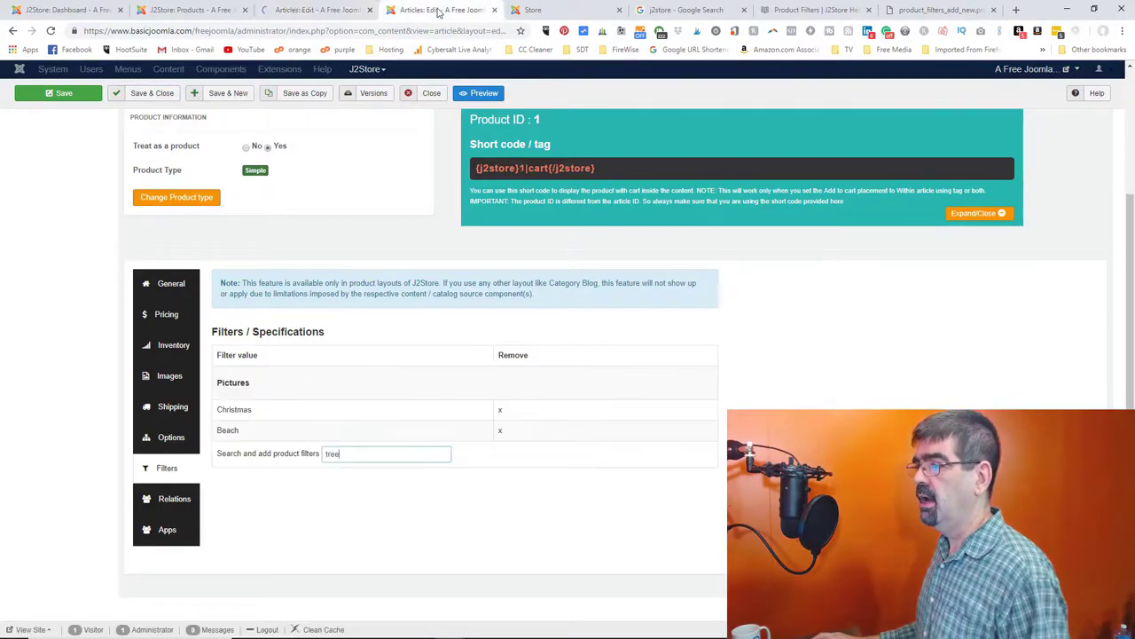
click(533, 10)
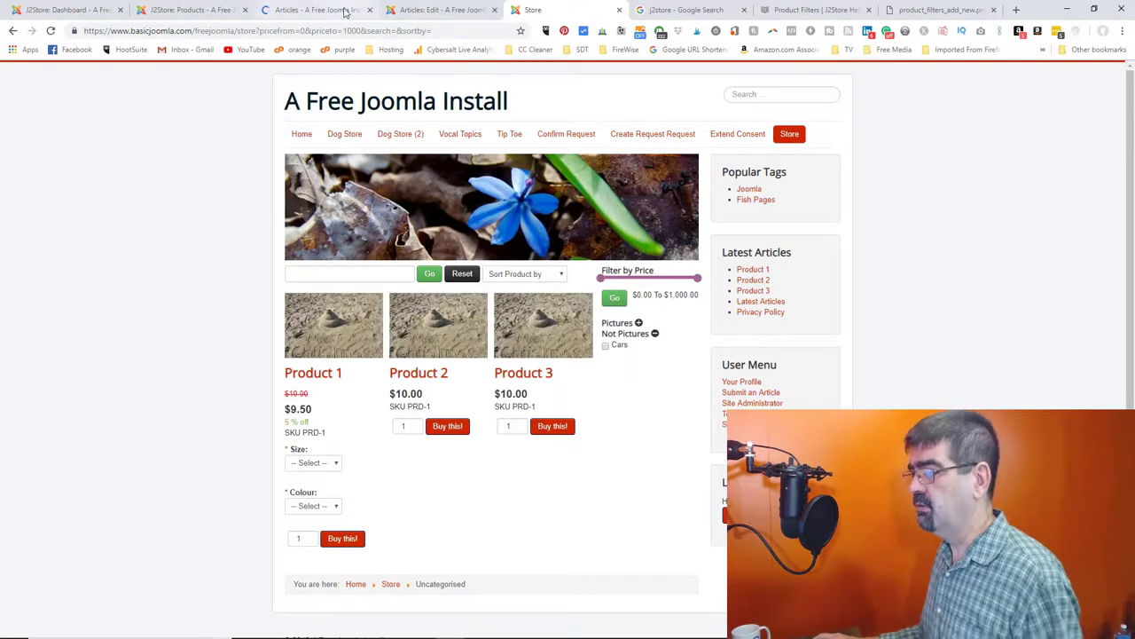
- Search the reloaded storefront for '2', then for 'prod', and go back to the Products admin list
click(51, 30)
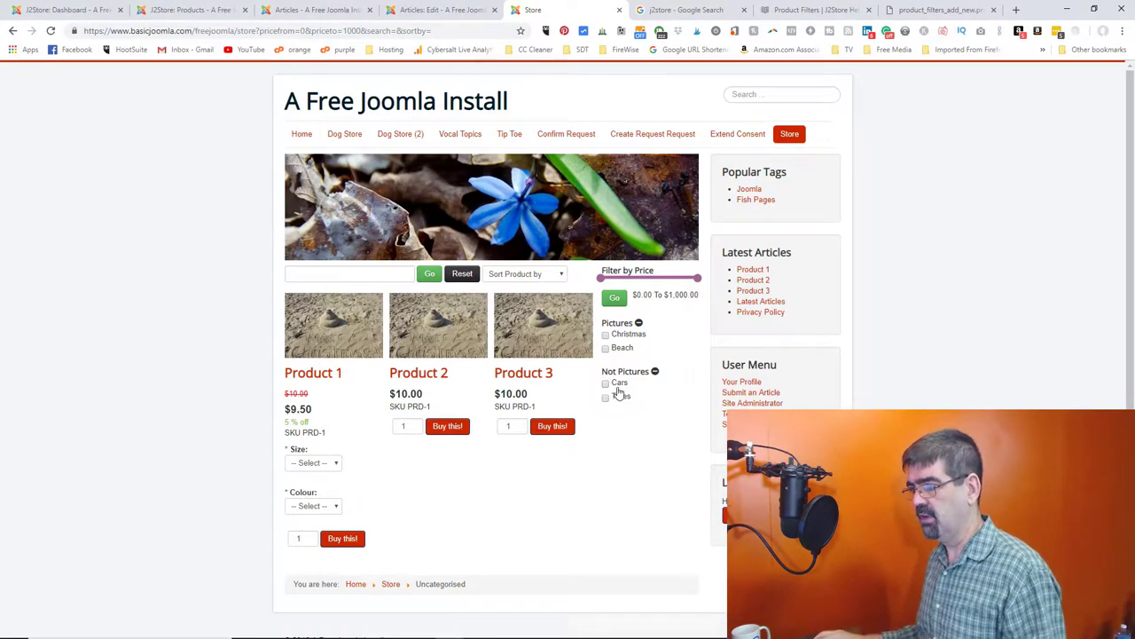
click(310, 271)
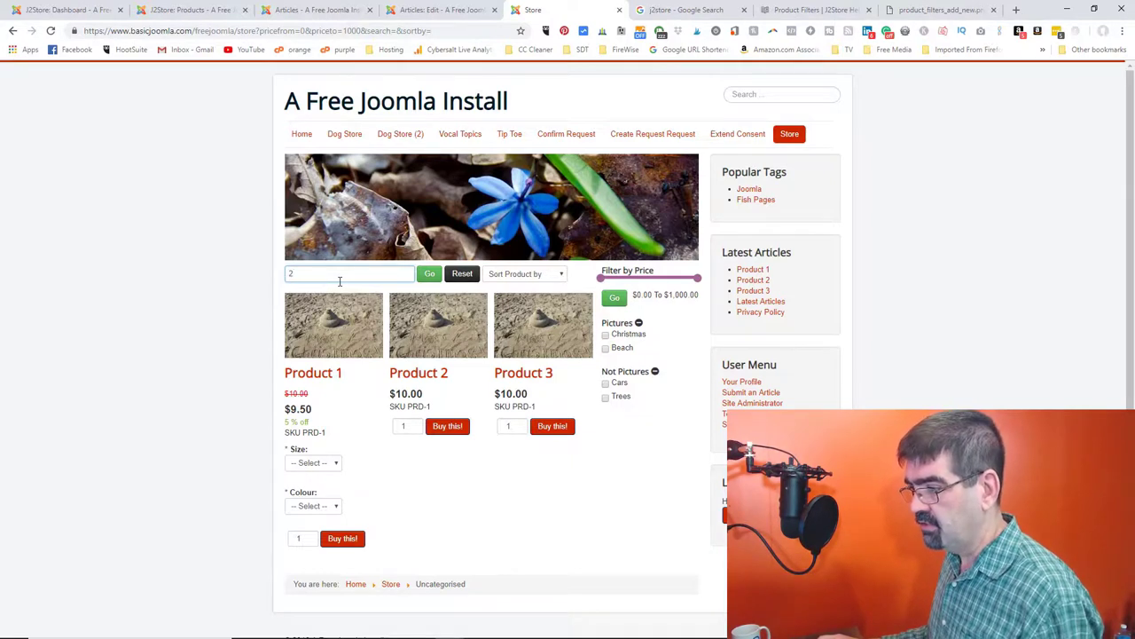
click(428, 275)
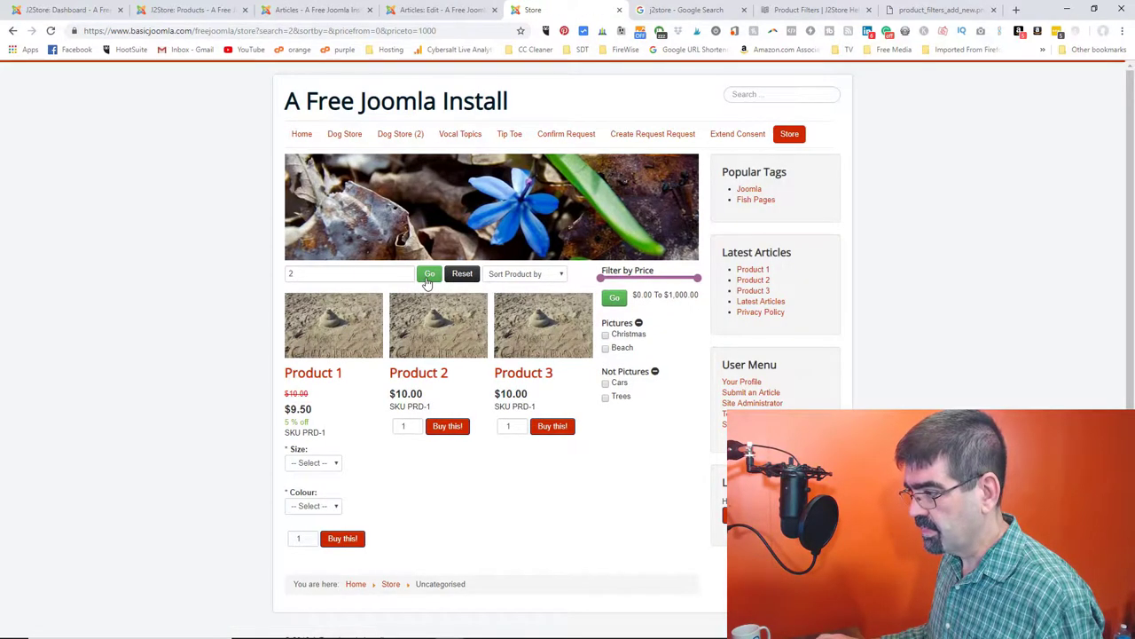
double_click(357, 276)
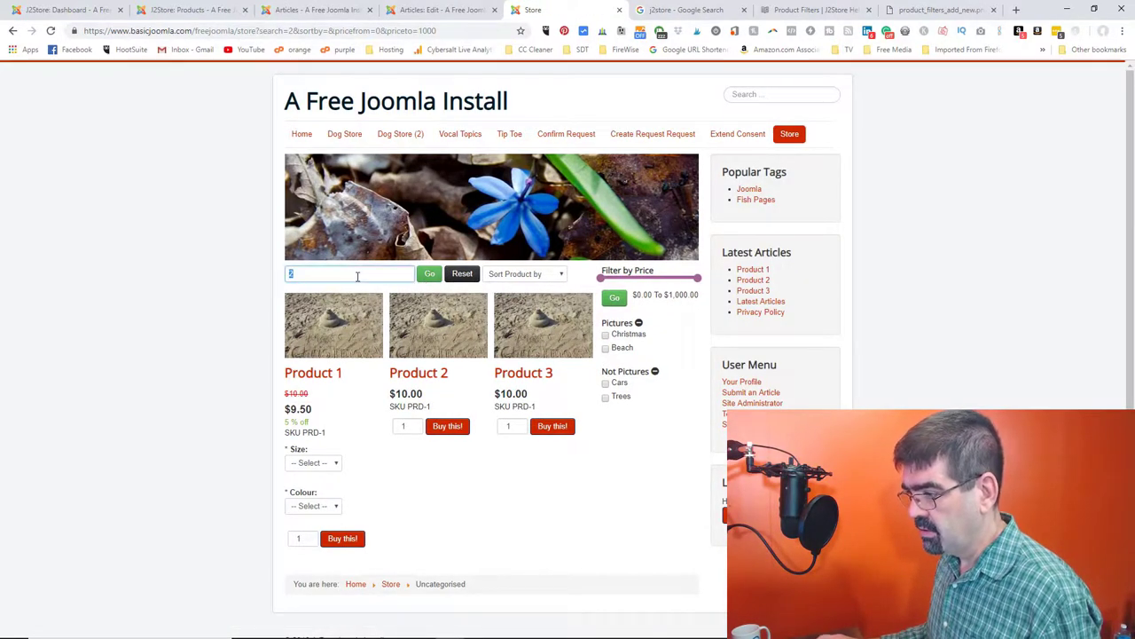
text(pr)
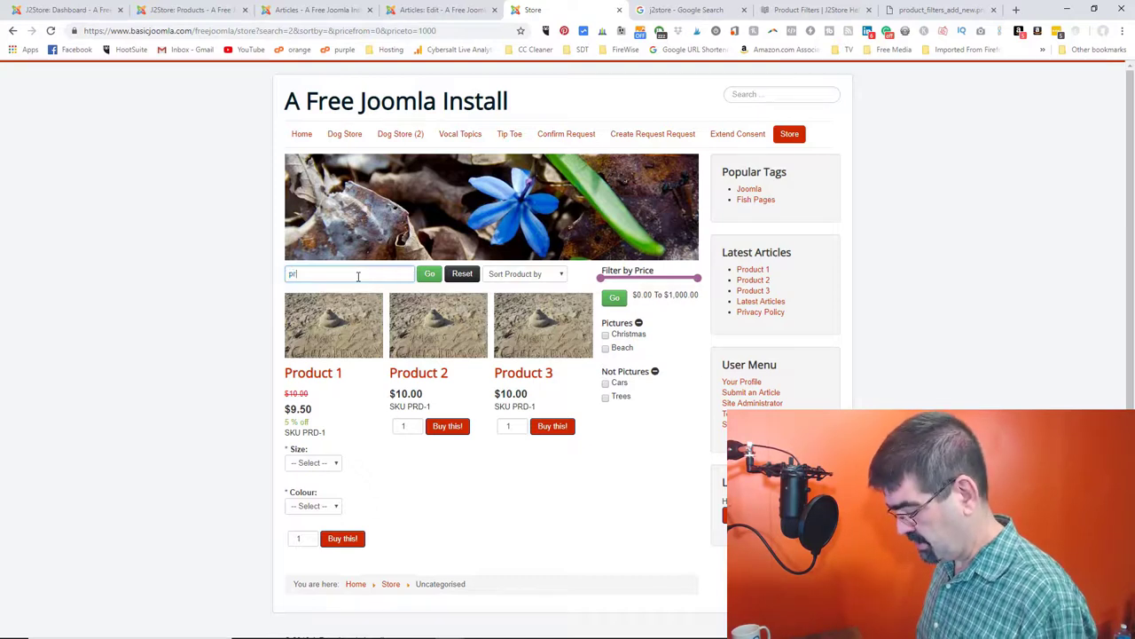
text(od)
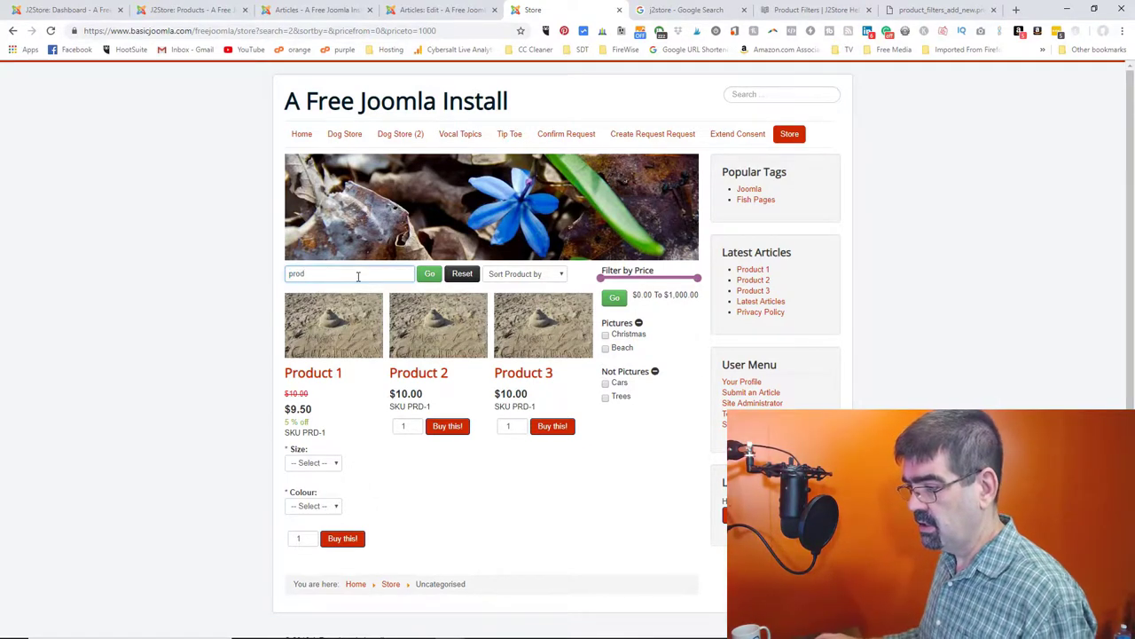
click(429, 277)
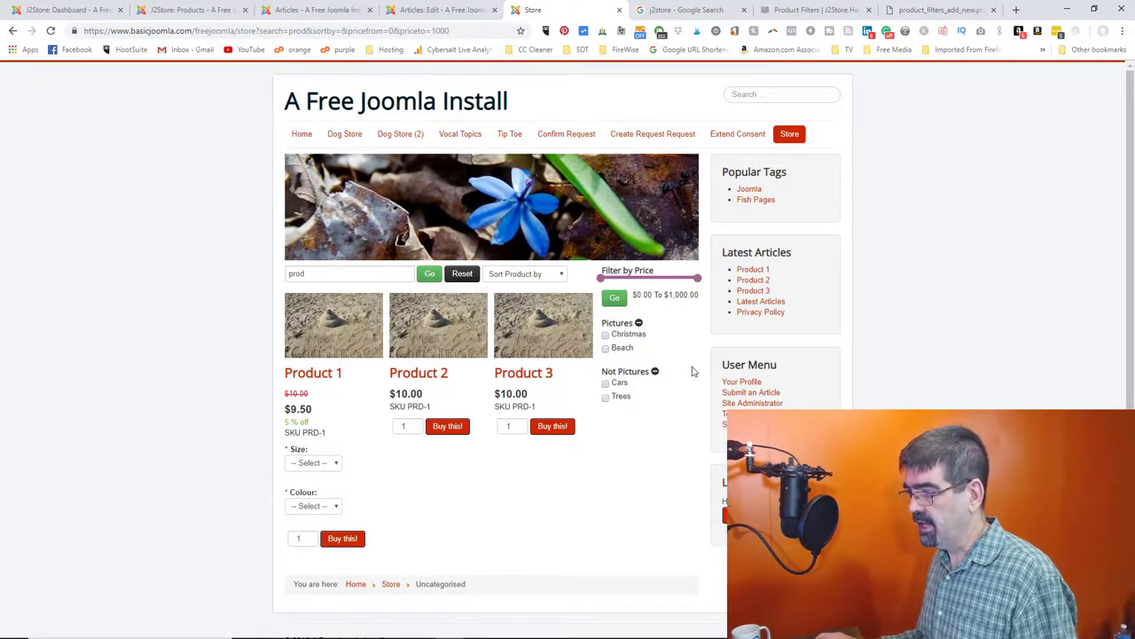
click(166, 10)
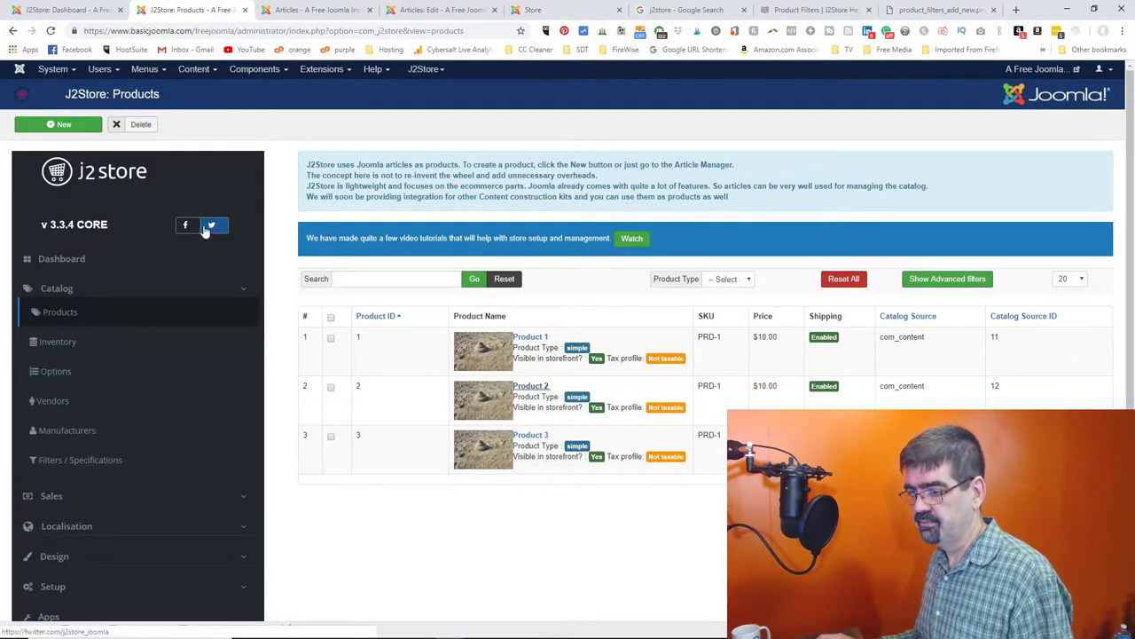
- Show the Pictures and Not Pictures filter groups, then return to the Product Filters help article
click(73, 461)
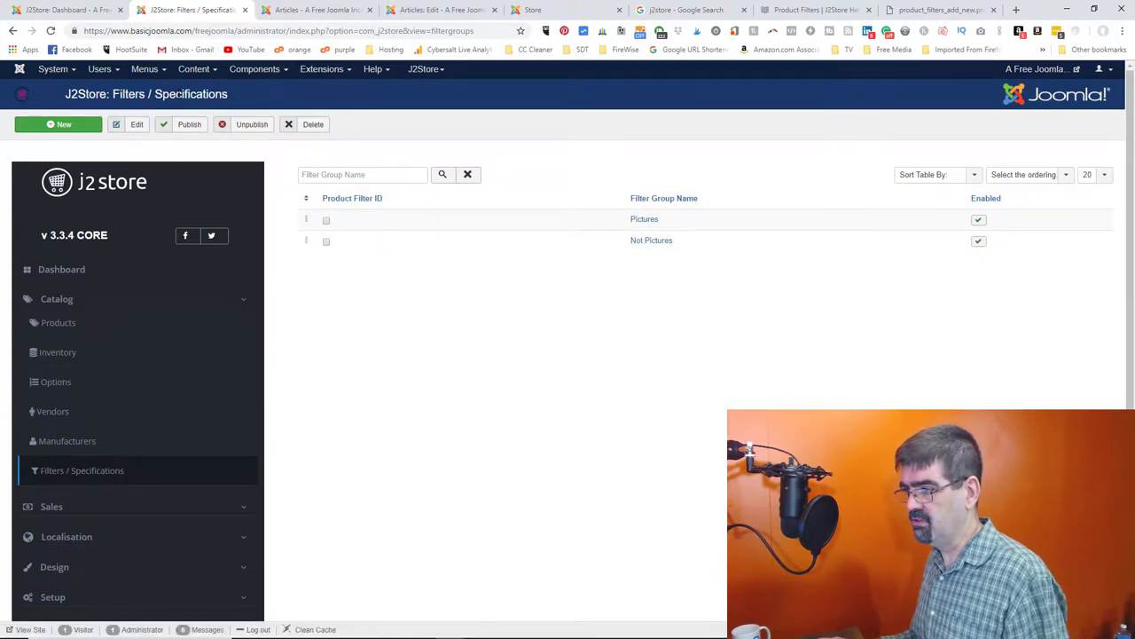
click(825, 10)
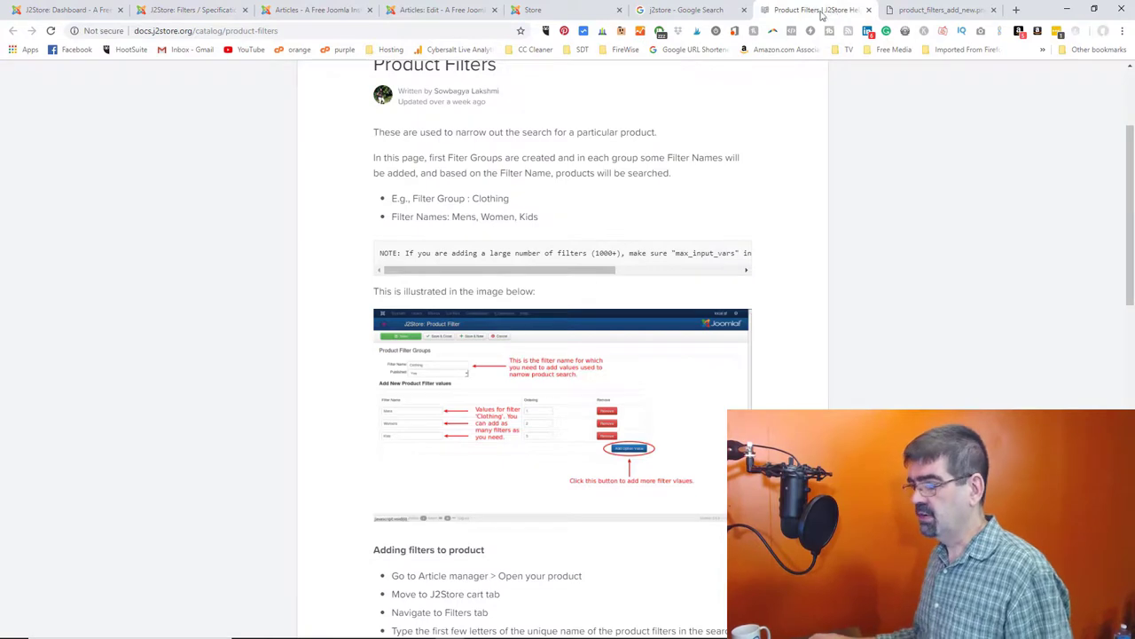
- Read the Product Filters help on adding filters to products, then return to the Pictures/Not Pictures groups list
scroll(582, 168, up, 1)
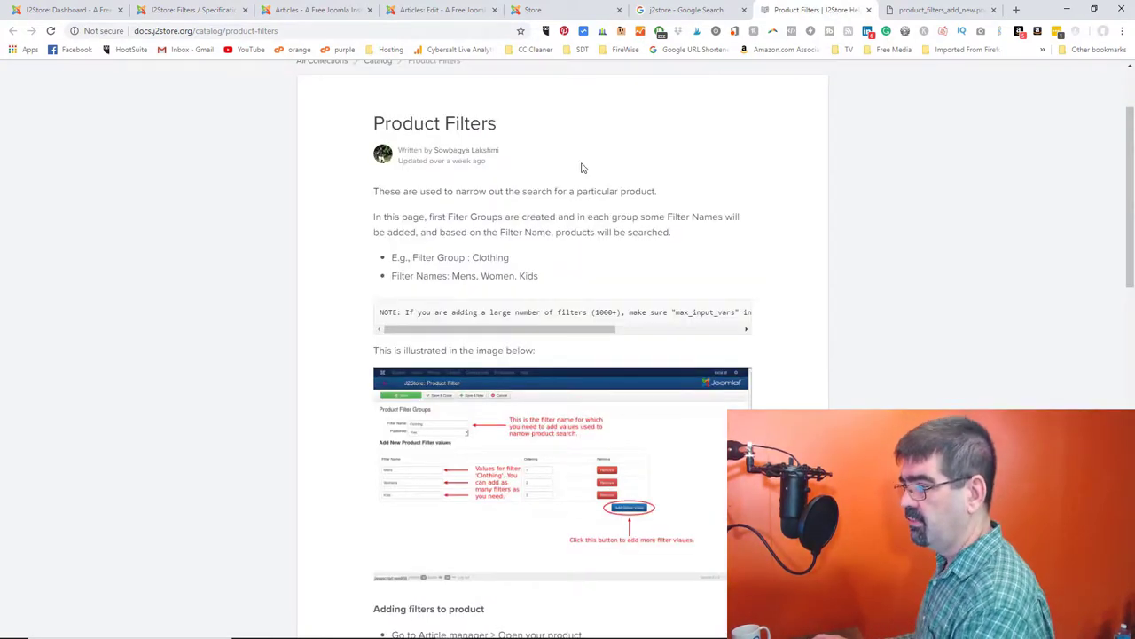
scroll(582, 167, down, 2)
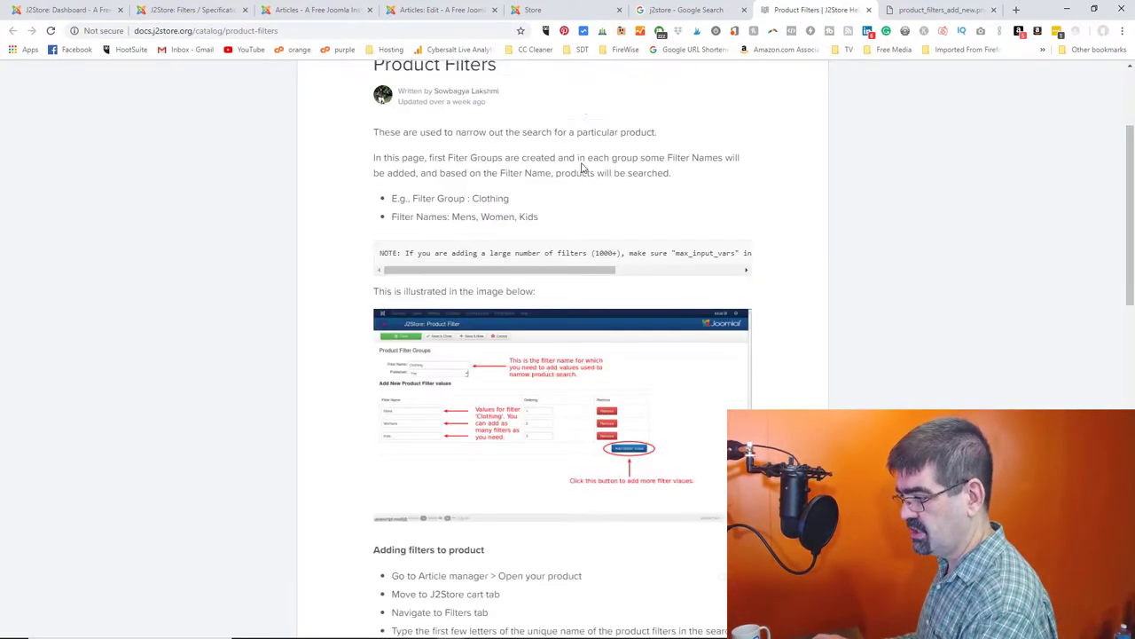
scroll(582, 168, down, 3)
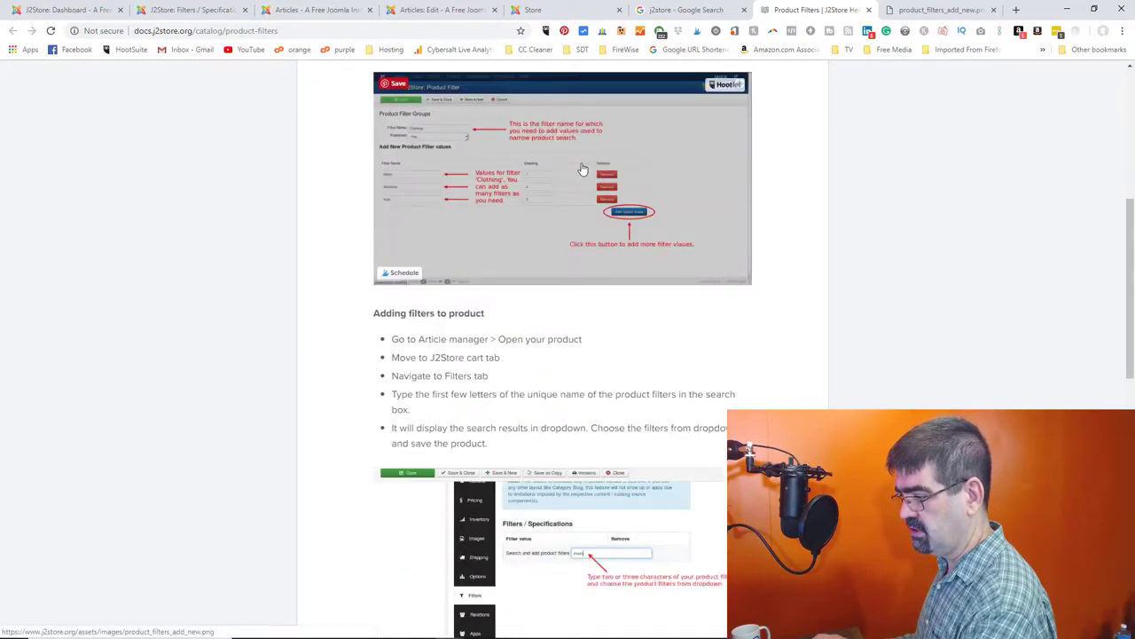
scroll(582, 168, up, 4)
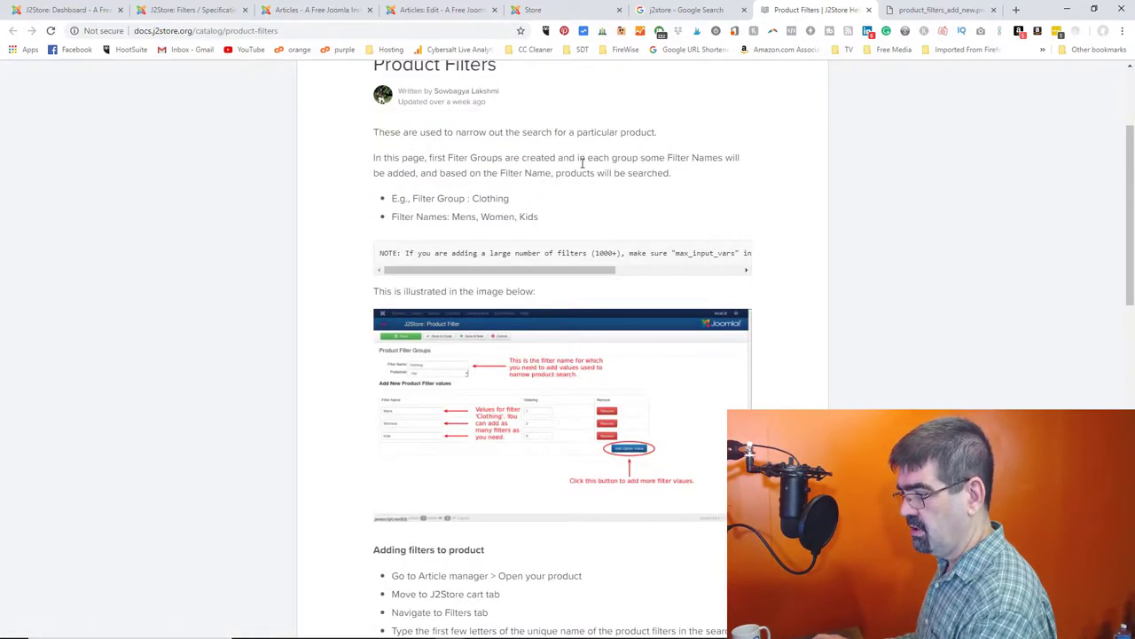
click(205, 18)
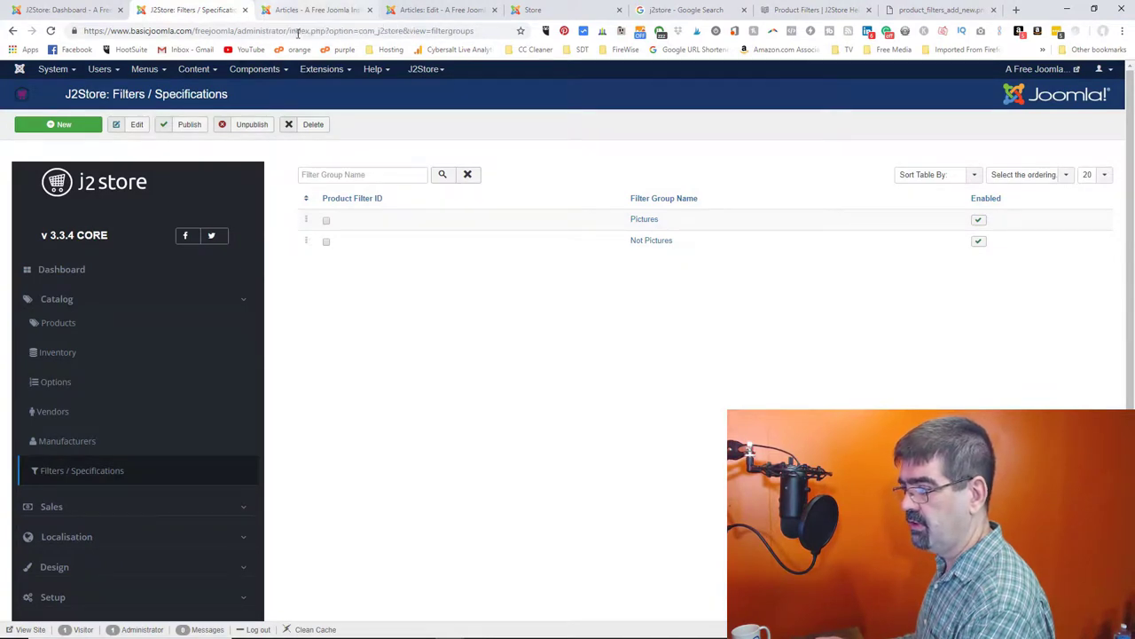
click(635, 224)
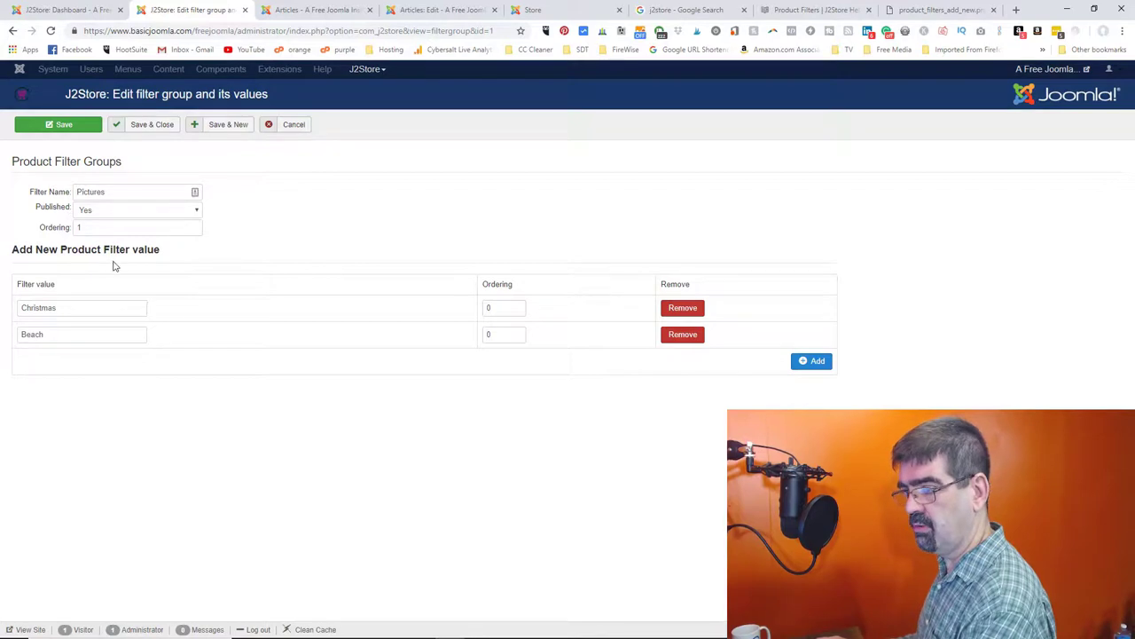
click(296, 126)
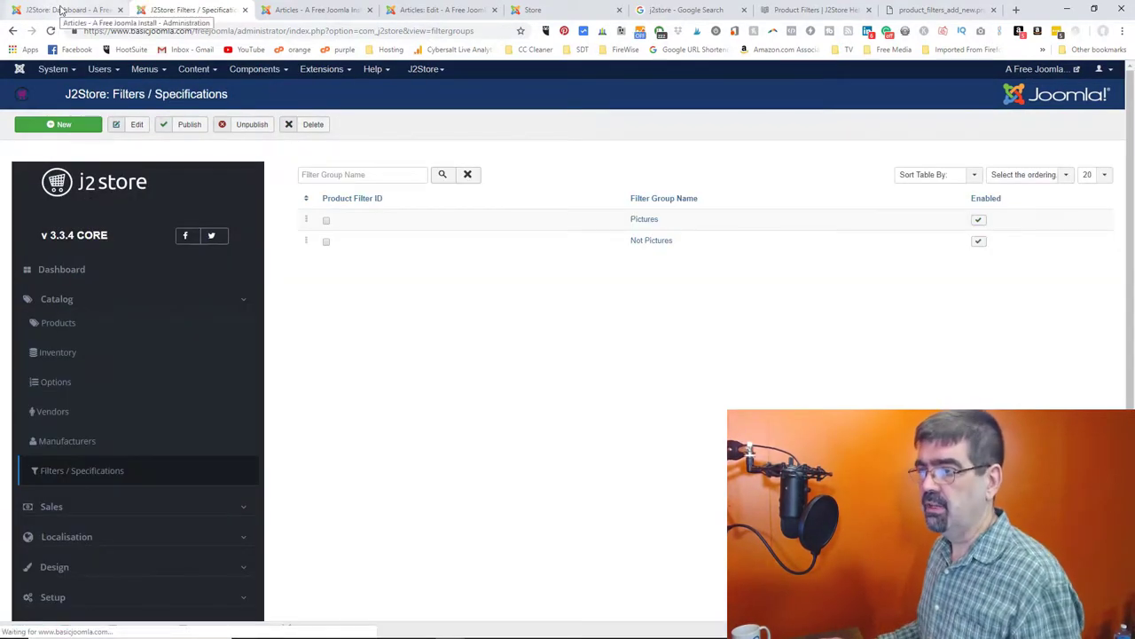
- Go to the J2Store dashboard and view the store's customer list
click(60, 9)
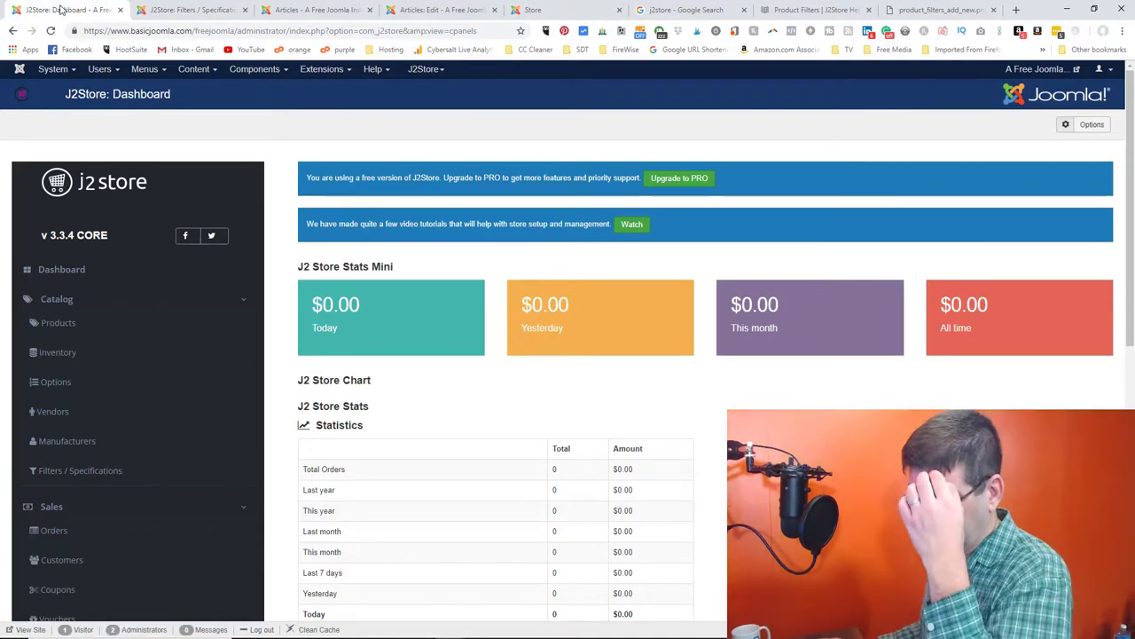
scroll(99, 218, down, 2)
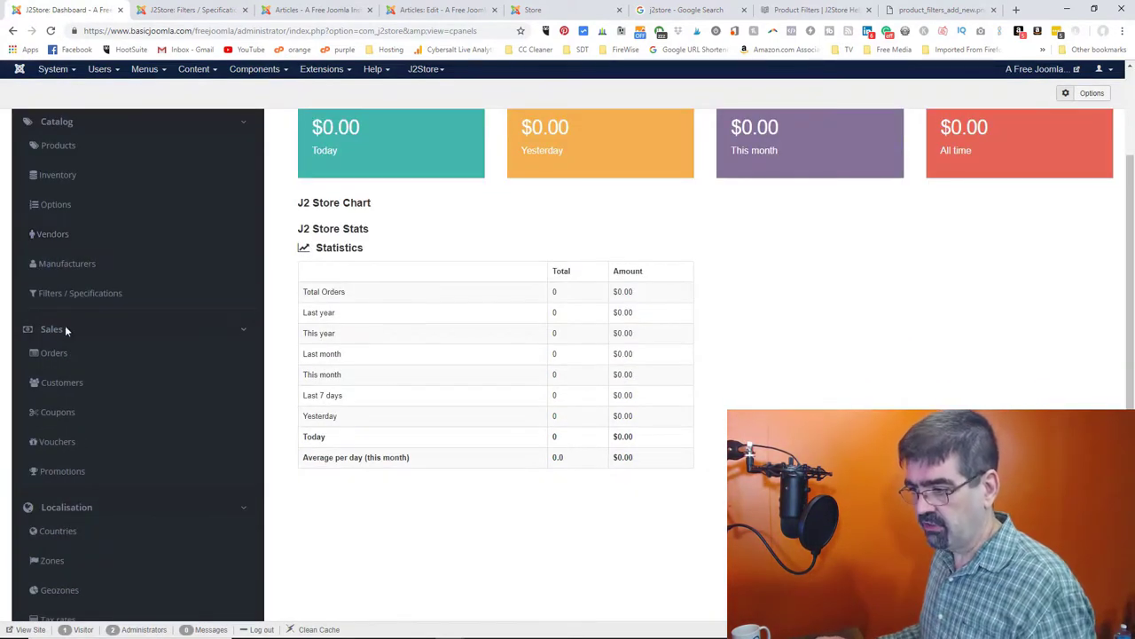
click(55, 380)
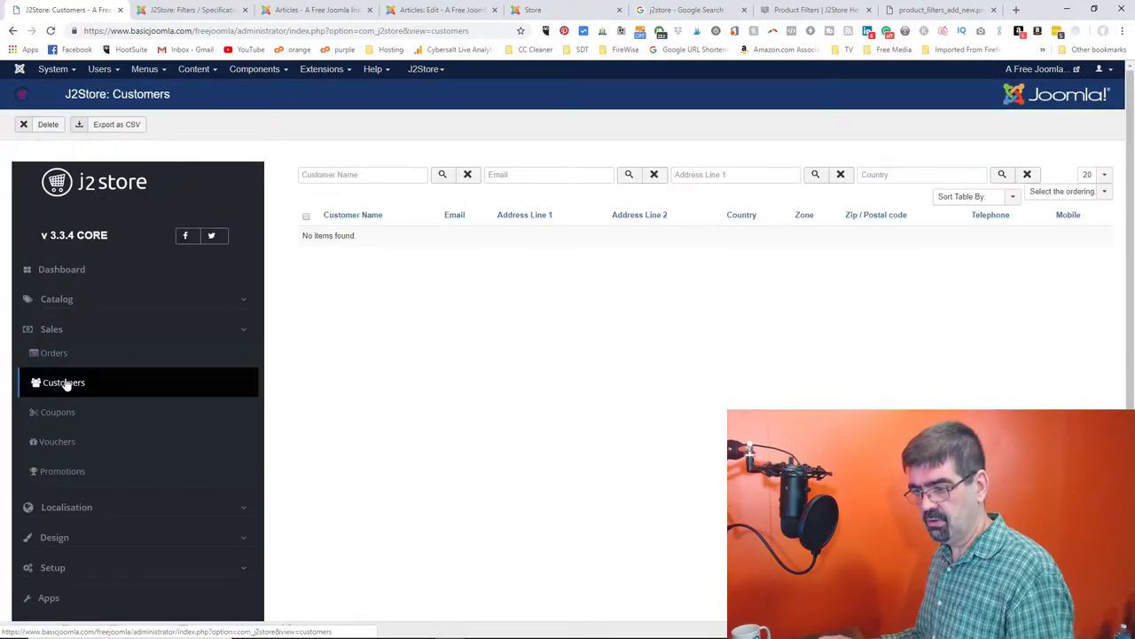
scroll(89, 389, down, 1)
- Look through the Coupons, Vouchers and Promotions pages, then open the J2Store apps marketplace
click(58, 295)
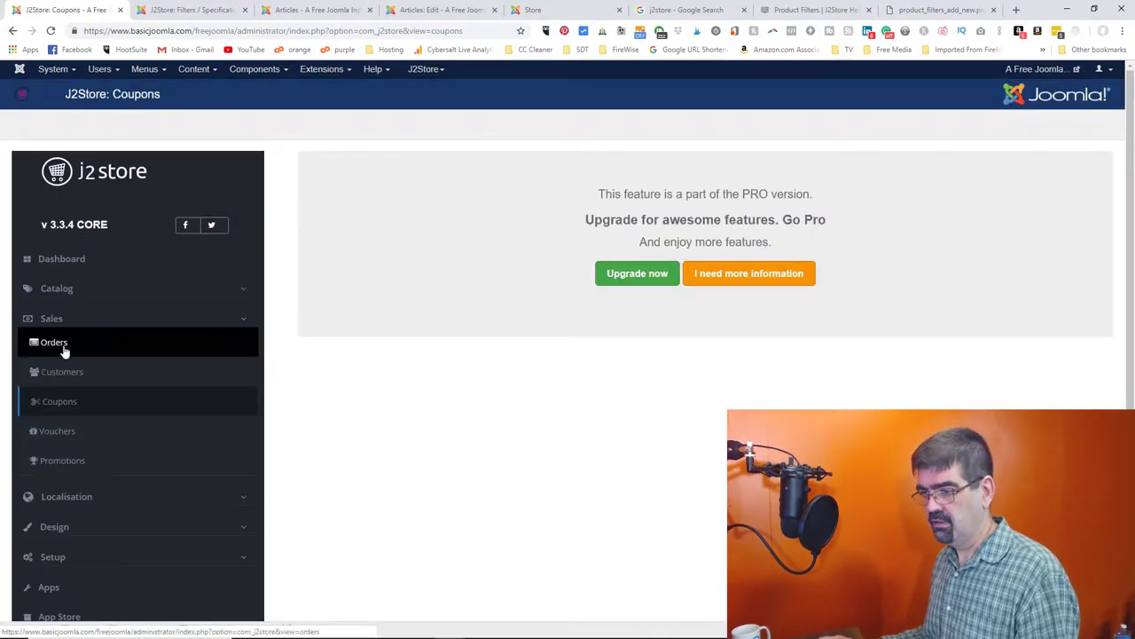
click(55, 431)
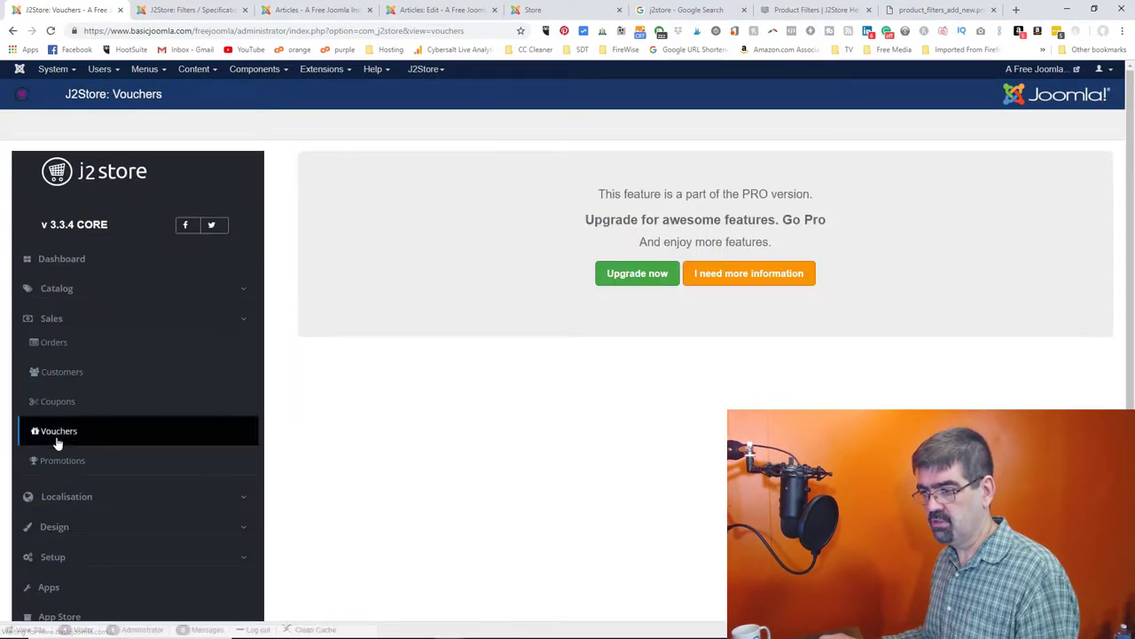
click(51, 459)
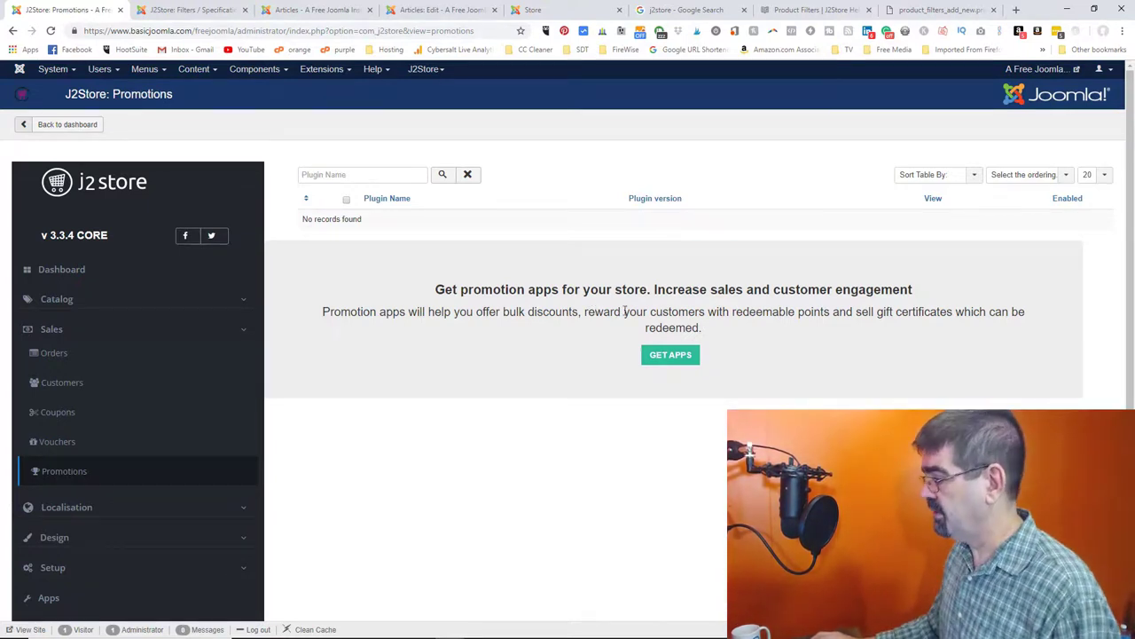
click(659, 364)
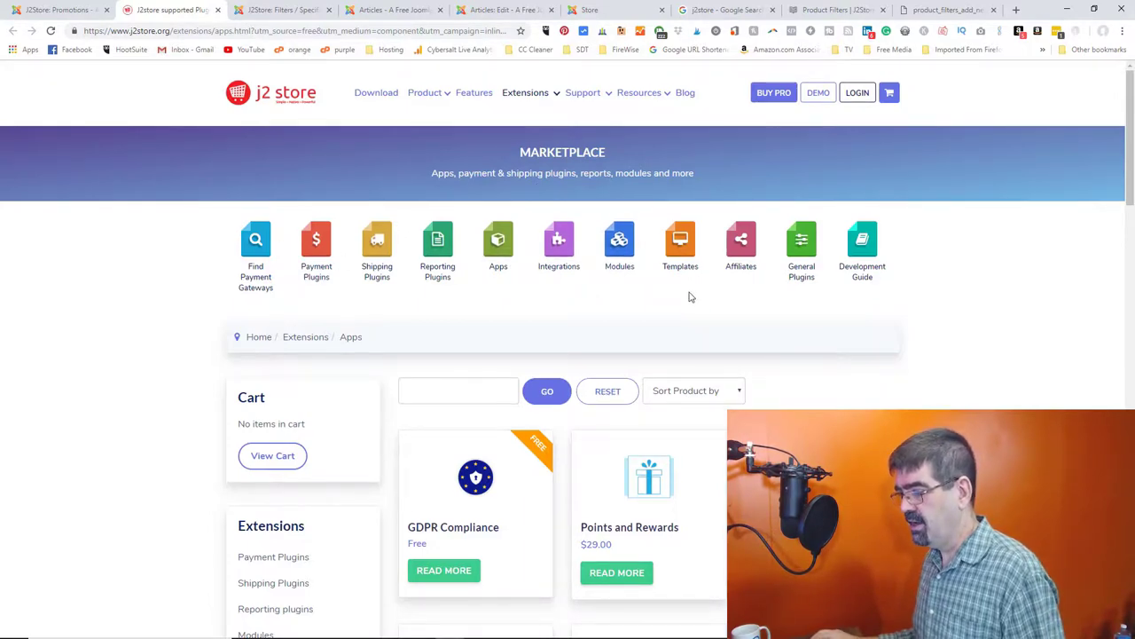
scroll(691, 297, down, 2)
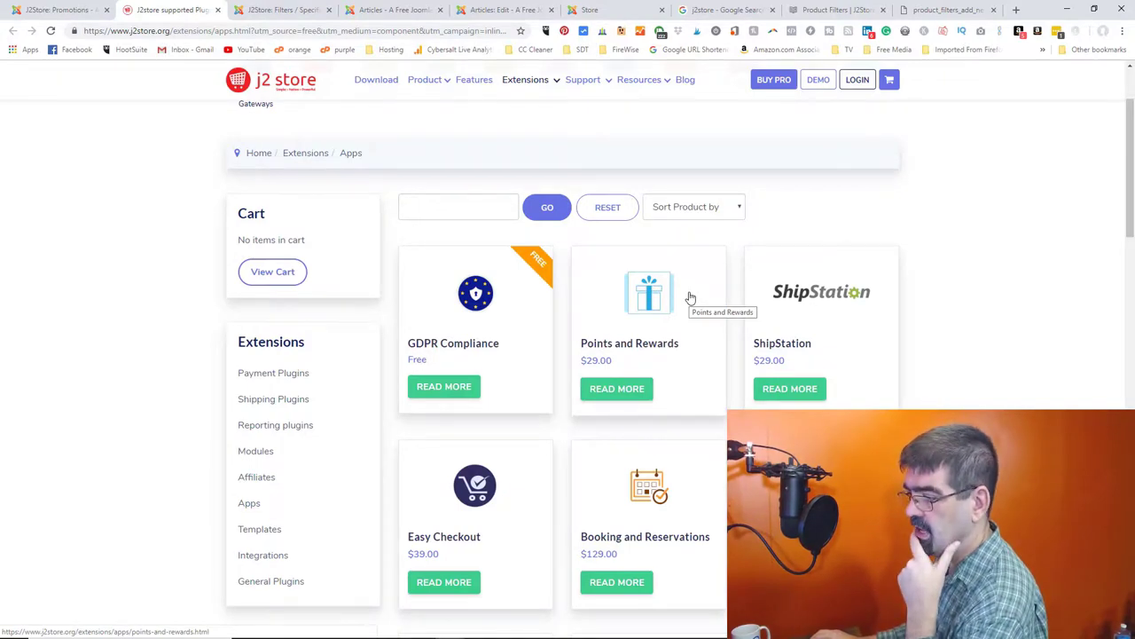
scroll(689, 296, down, 1)
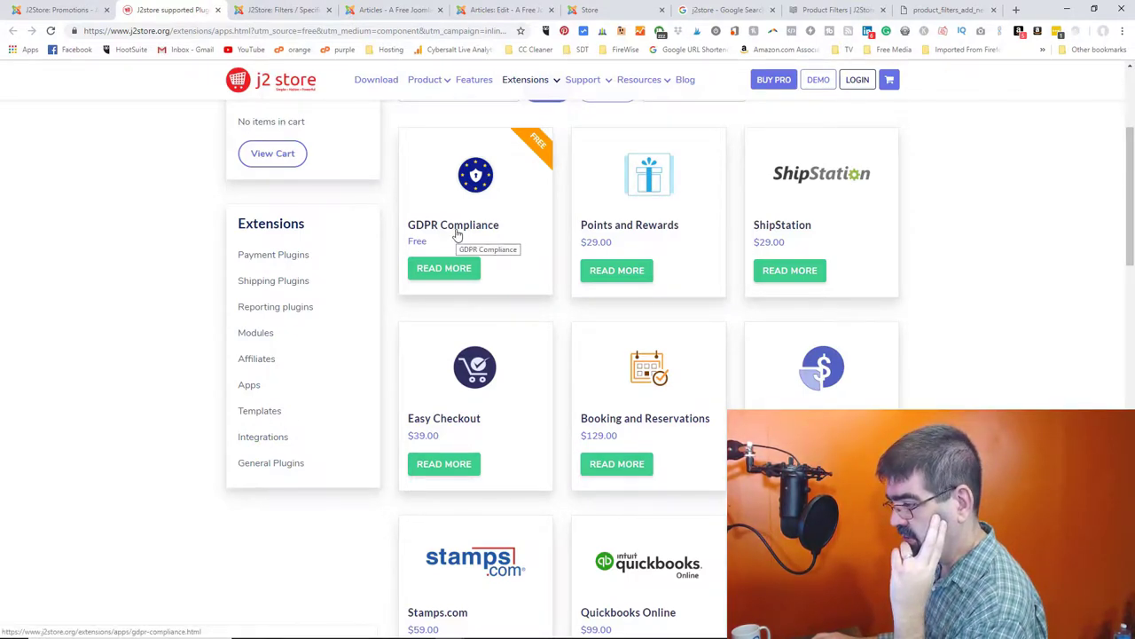
scroll(457, 232, down, 2)
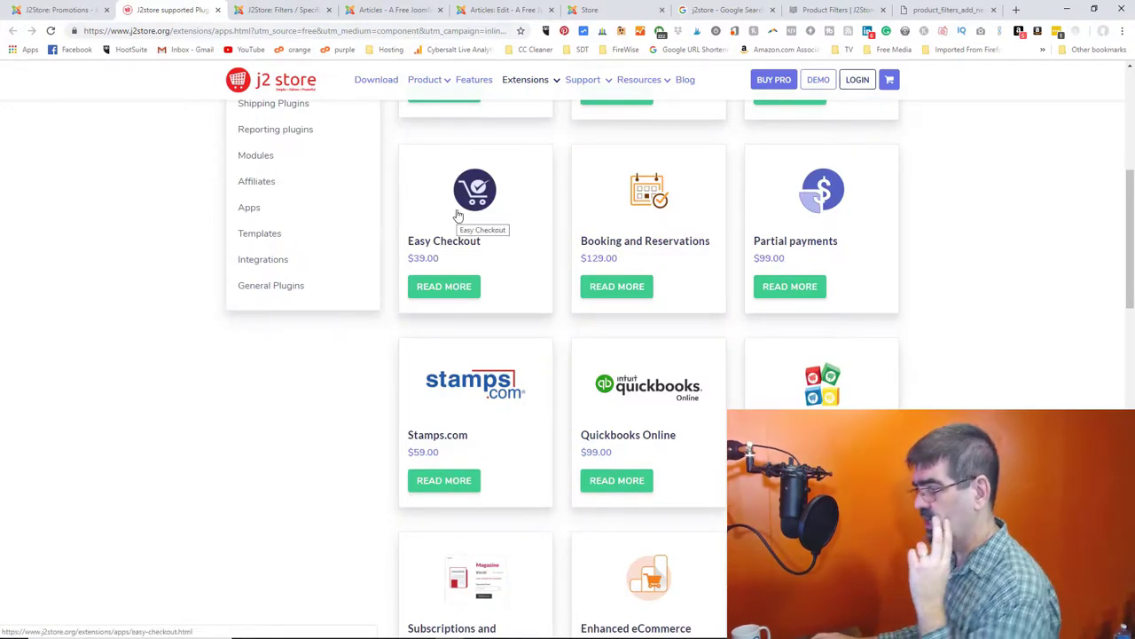
scroll(458, 216, down, 1)
scroll(458, 215, down, 1)
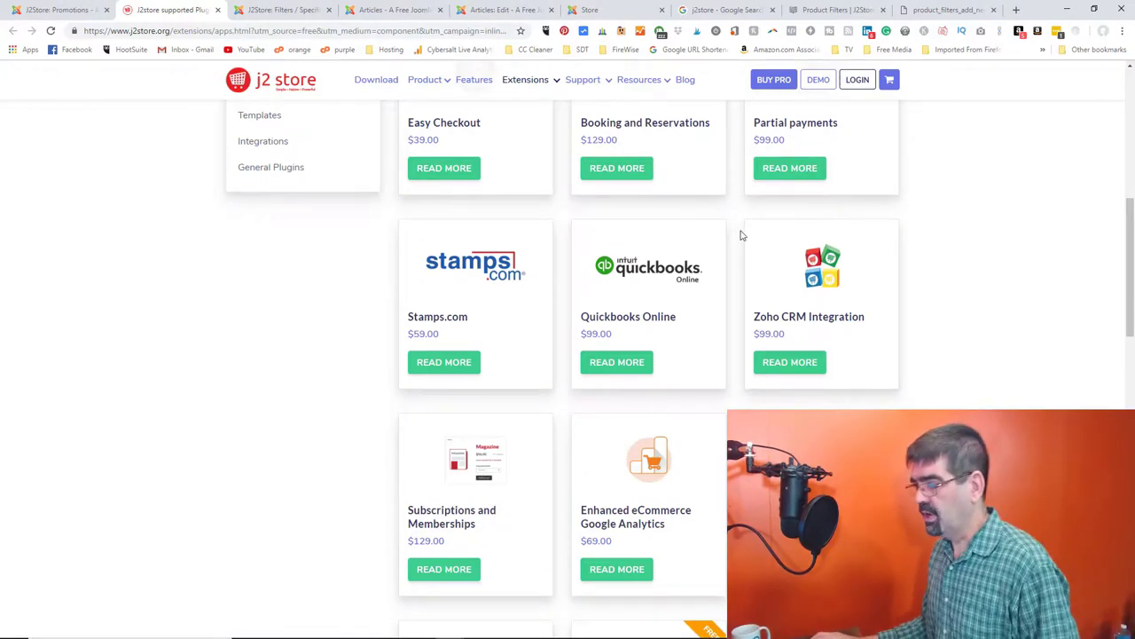
scroll(698, 238, down, 1)
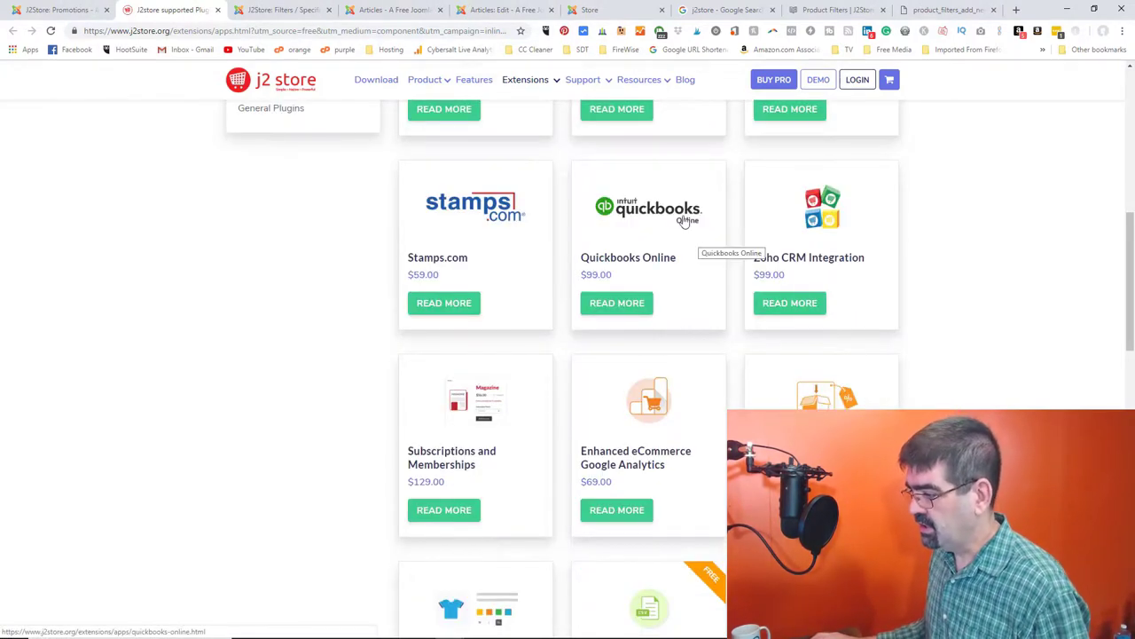
scroll(684, 221, down, 2)
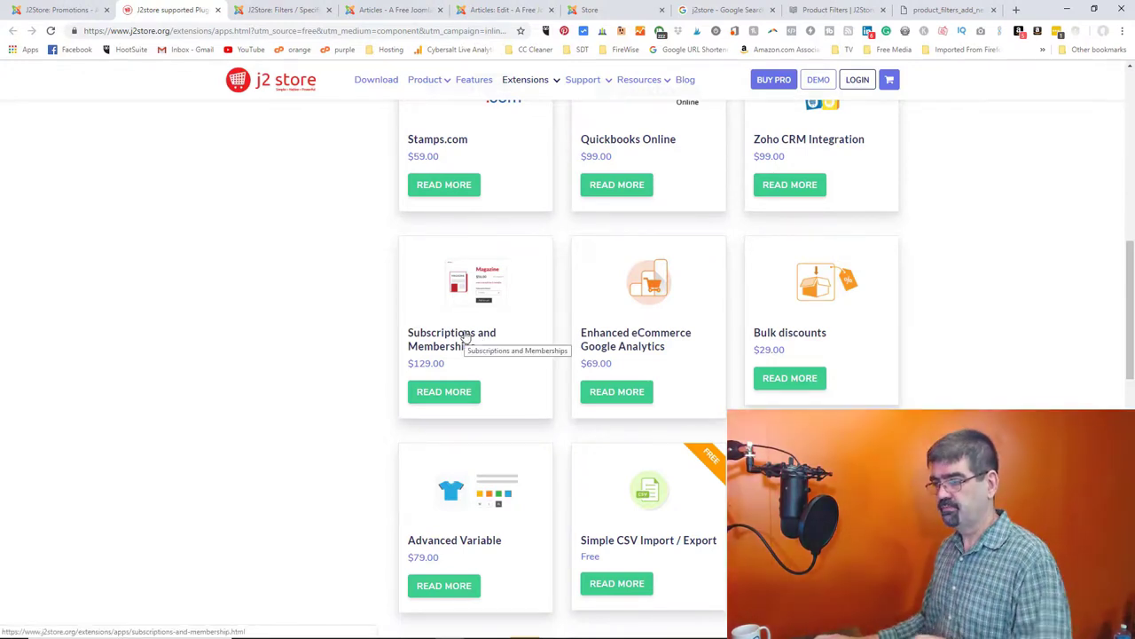
- Open the Subscriptions and Memberships app details and a blank tab, then revisit the product filter screenshot and docs
click(465, 337)
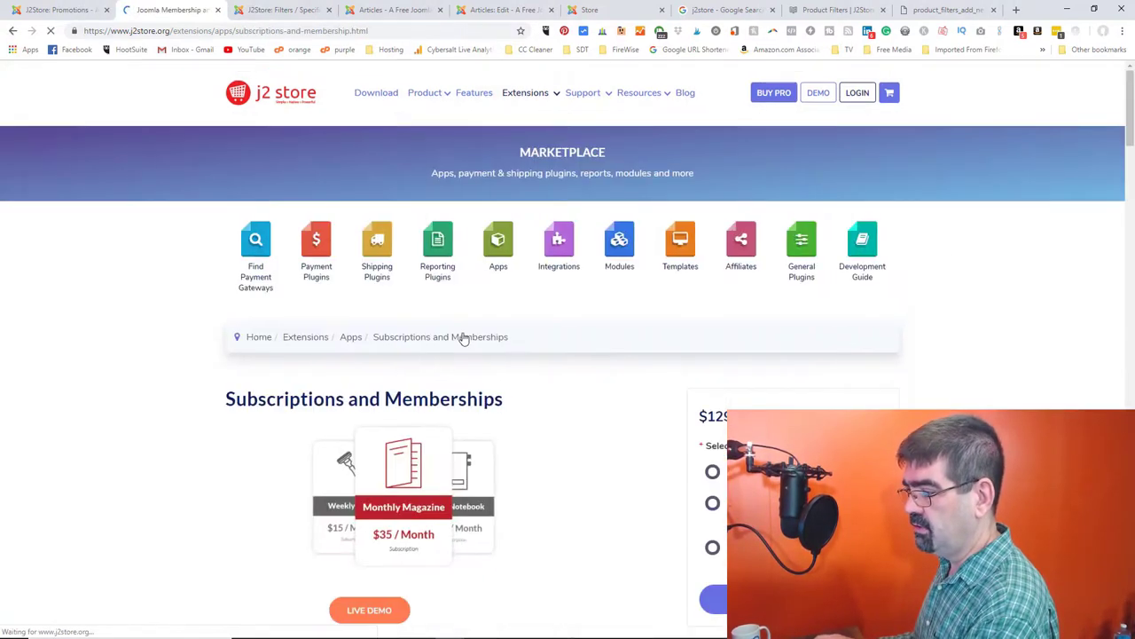
click(1016, 9)
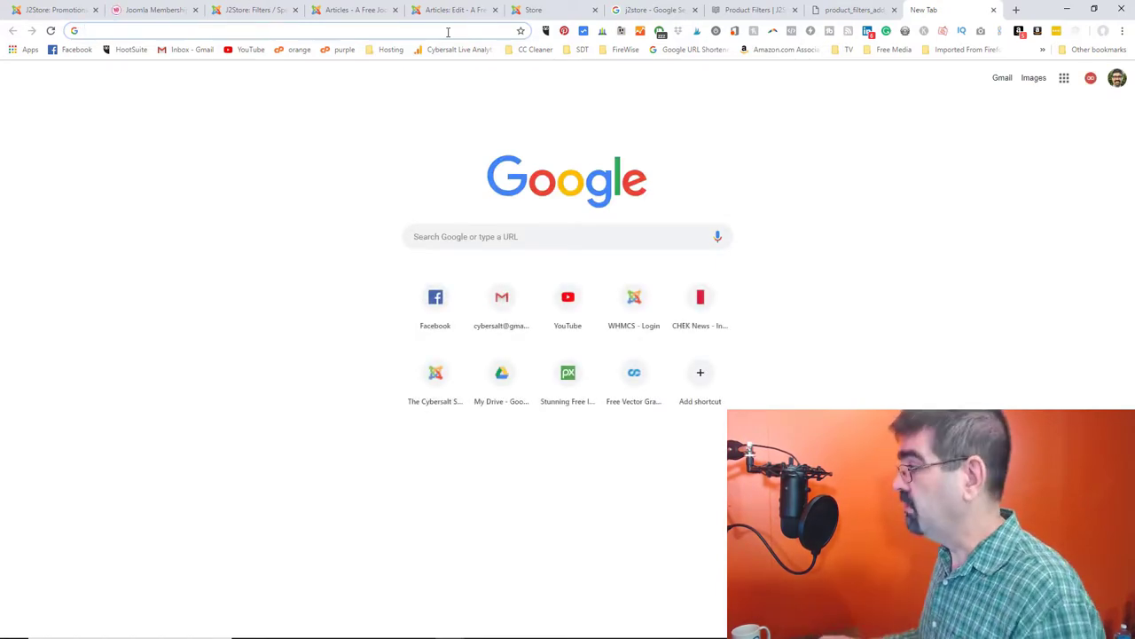
click(847, 9)
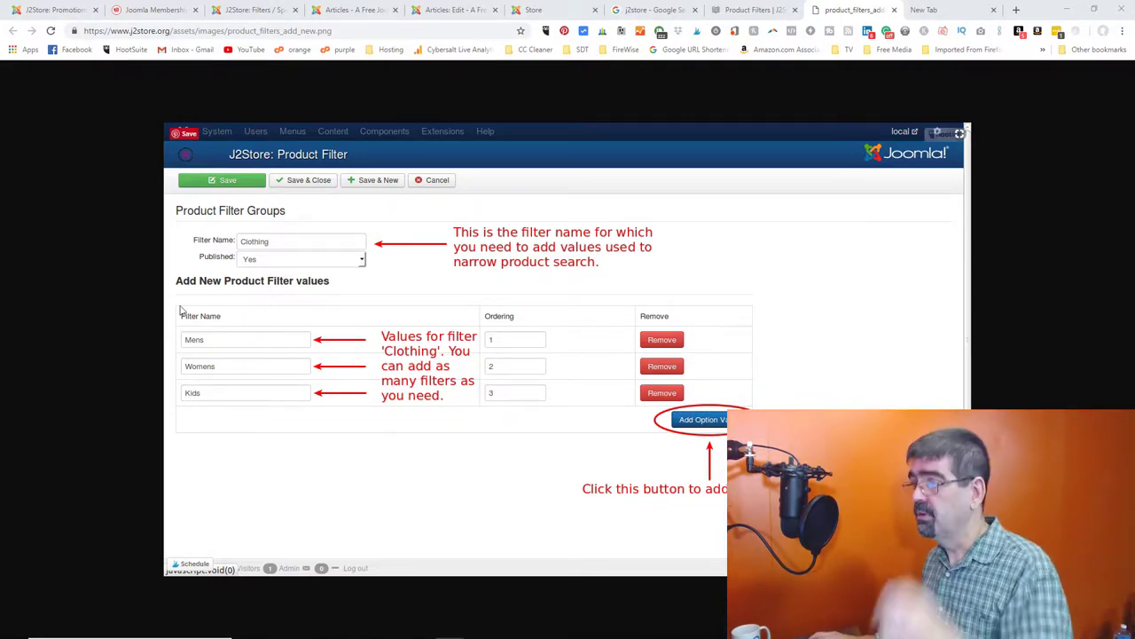
click(748, 11)
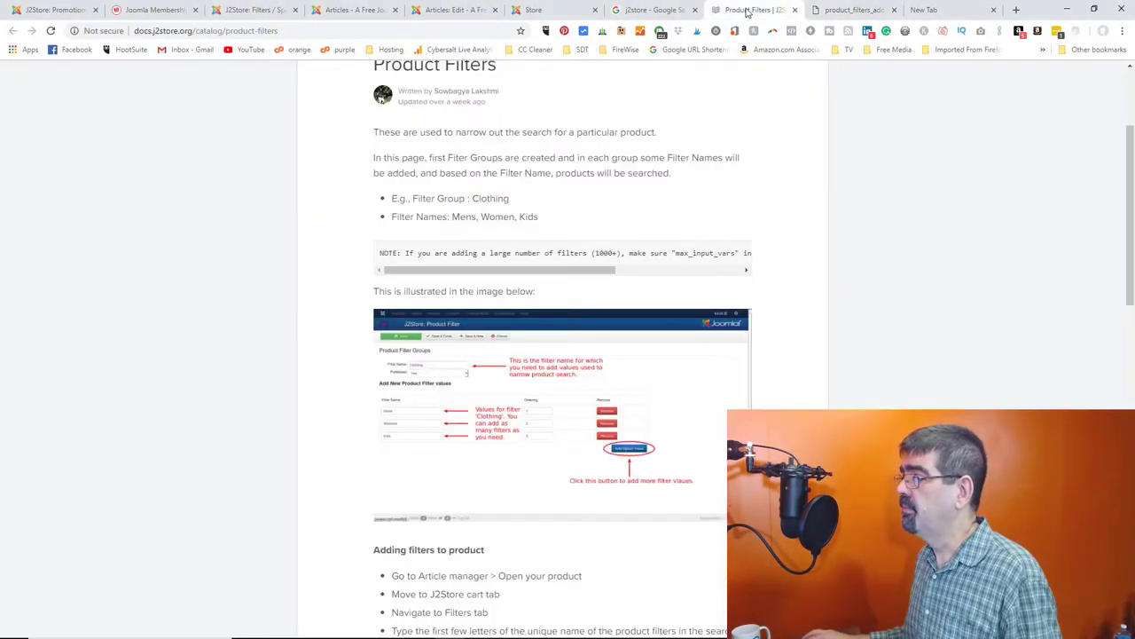
- Close the Product Filters docs and screenshot tabs, then return to the Subscriptions and Memberships app page
click(794, 11)
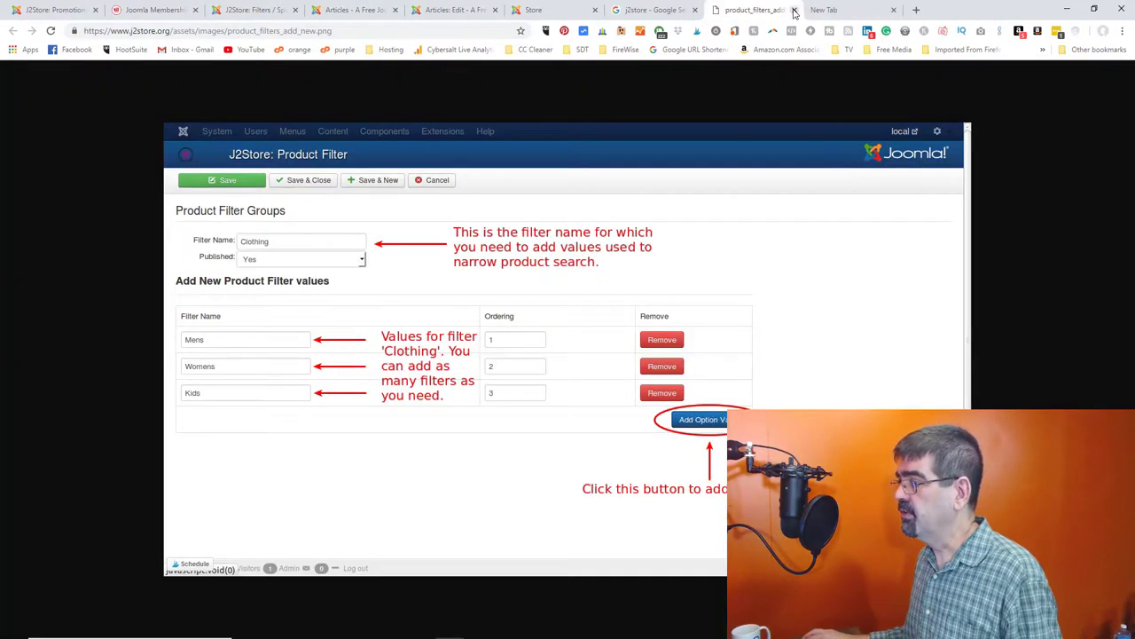
click(794, 10)
click(650, 11)
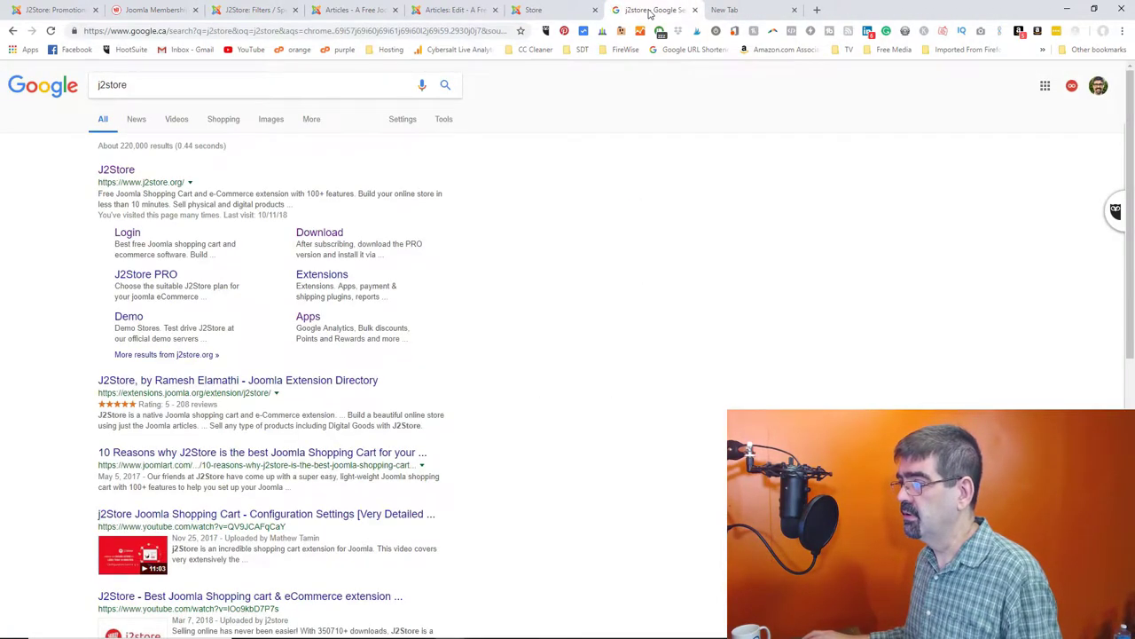
click(560, 11)
click(453, 11)
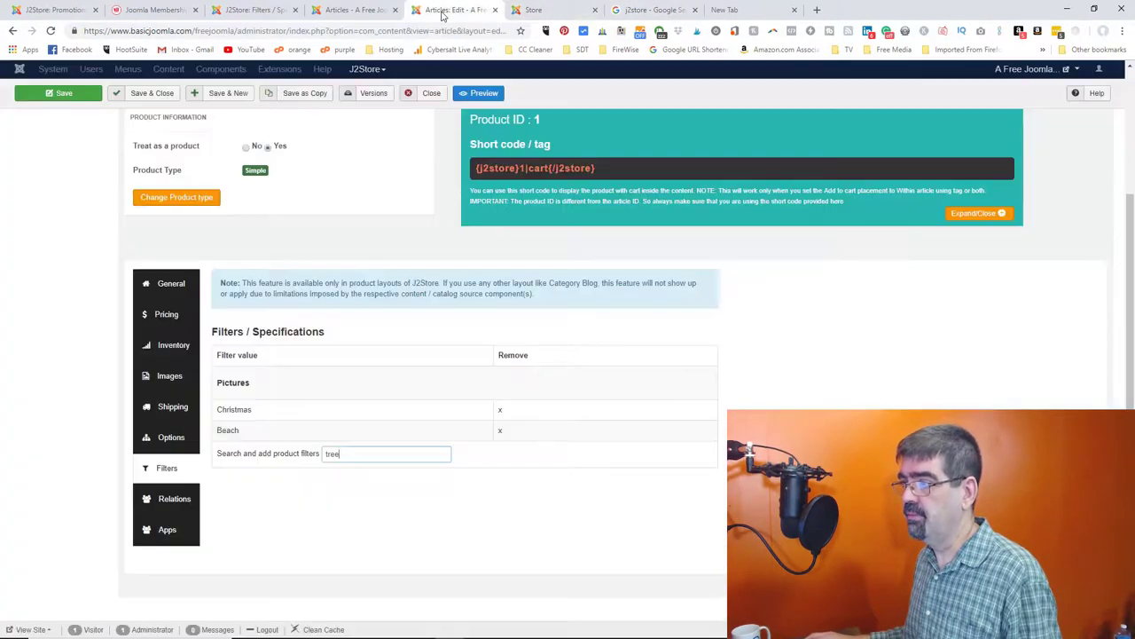
click(157, 11)
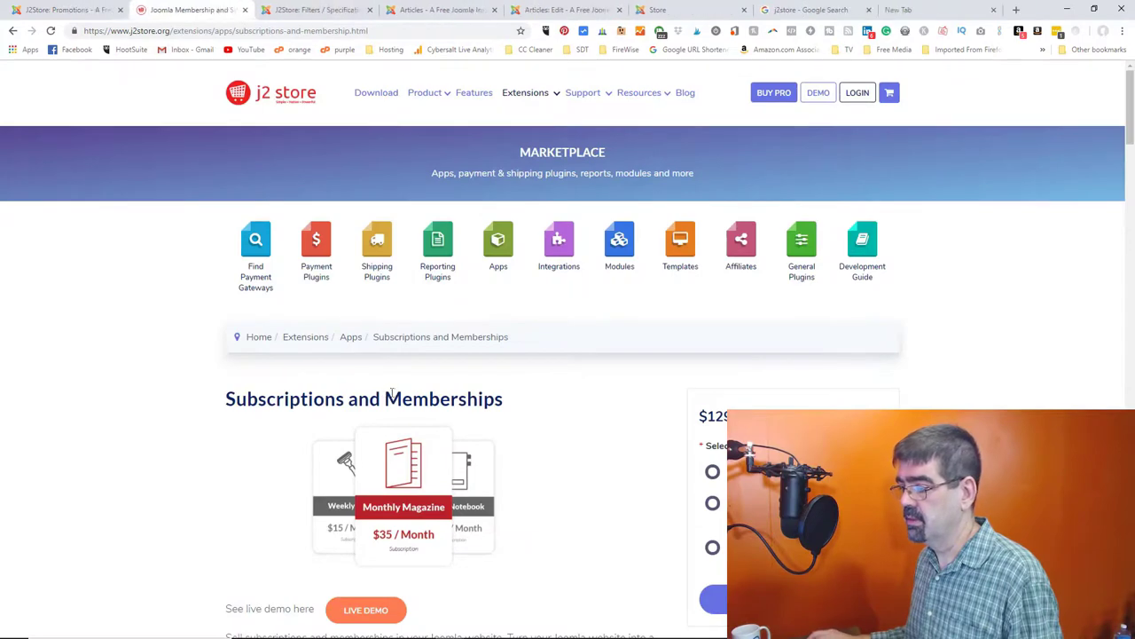
scroll(554, 365, down, 2)
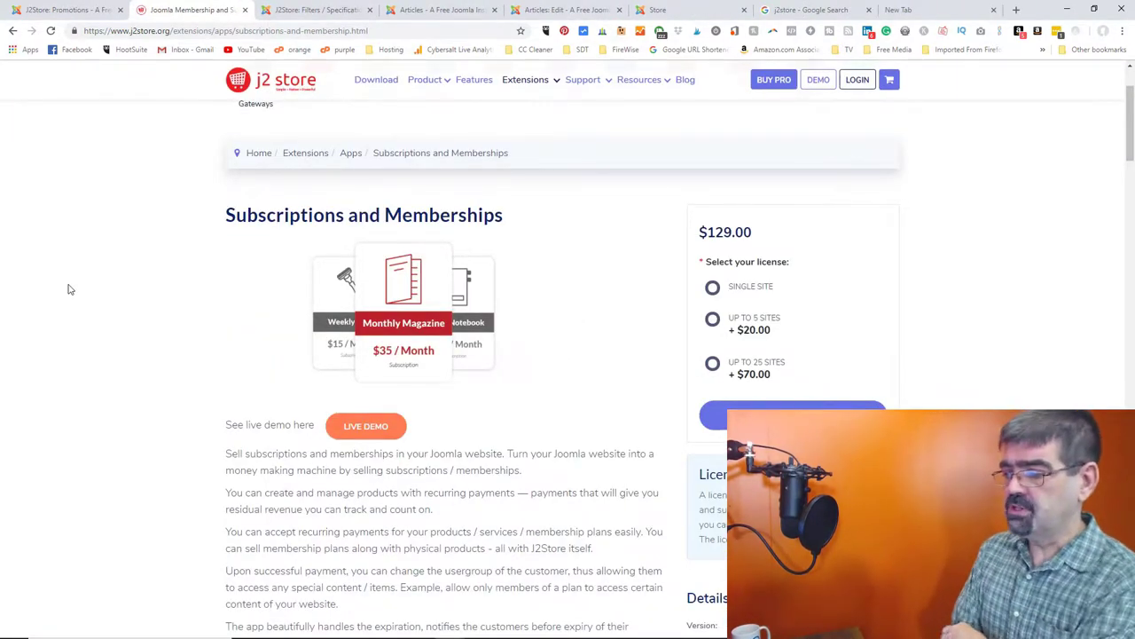
scroll(92, 343, down, 1)
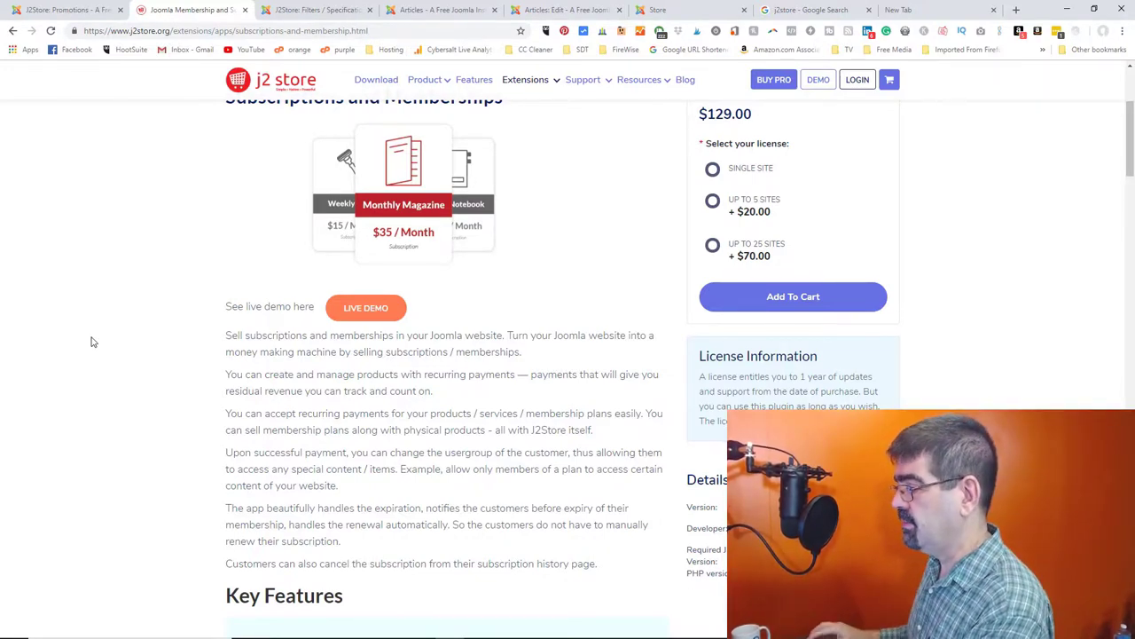
scroll(334, 350, up, 3)
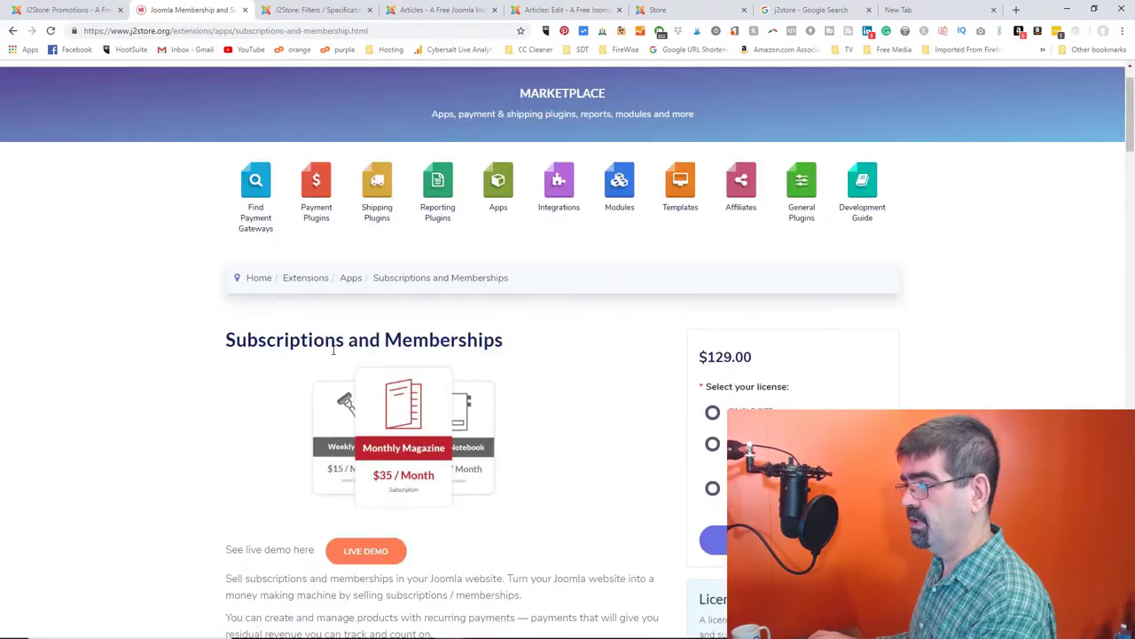
scroll(334, 350, down, 3)
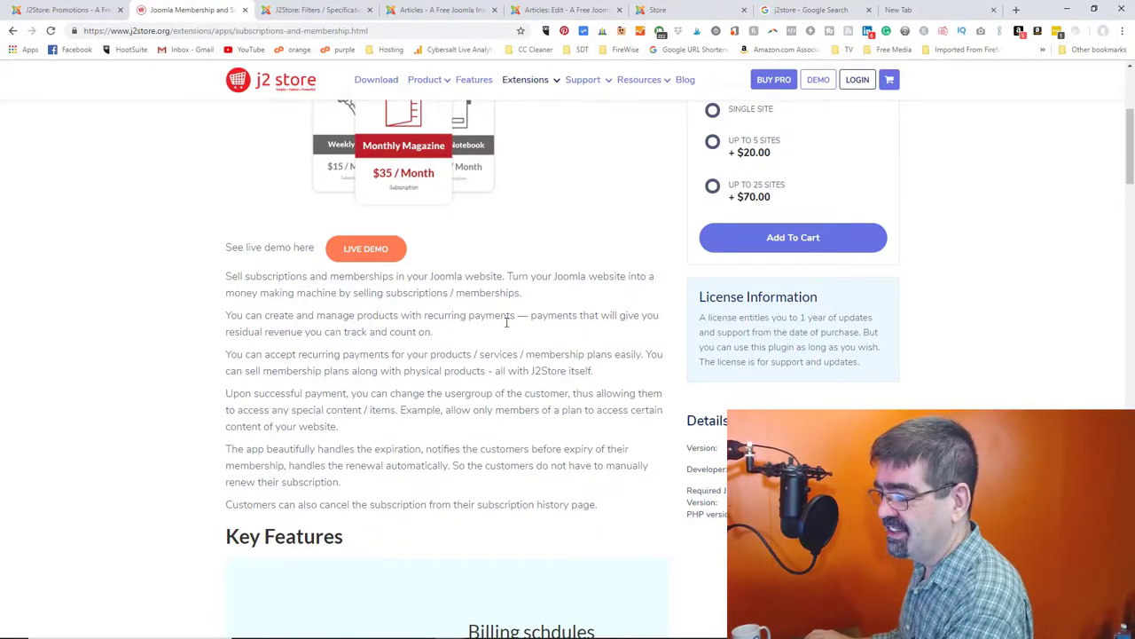
scroll(506, 322, down, 1)
scroll(507, 327, up, 2)
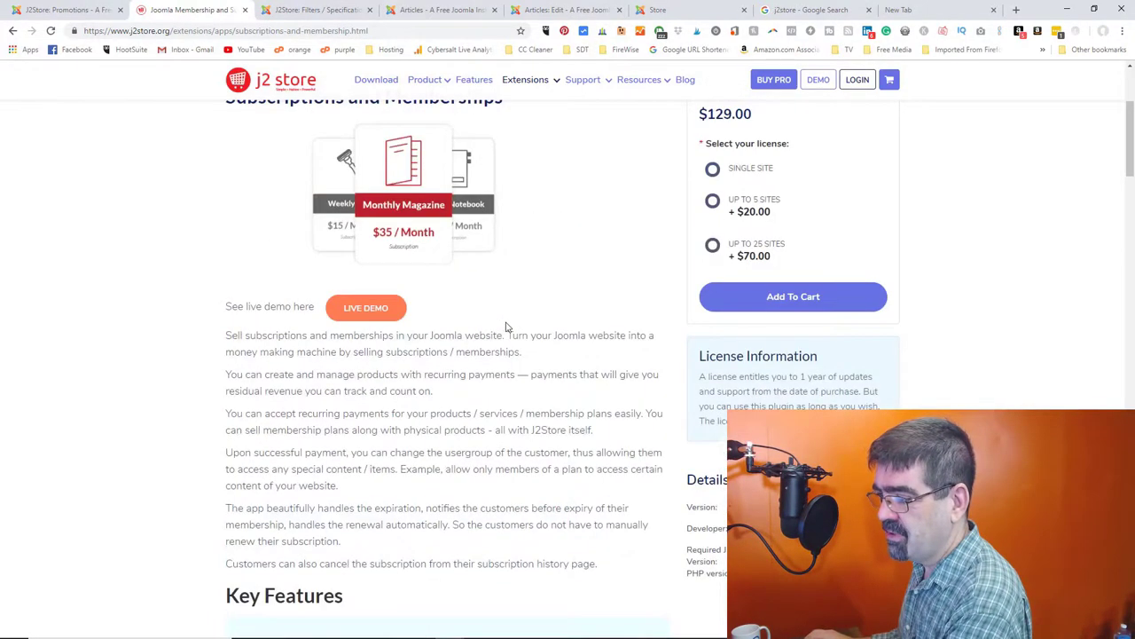
scroll(507, 327, down, 2)
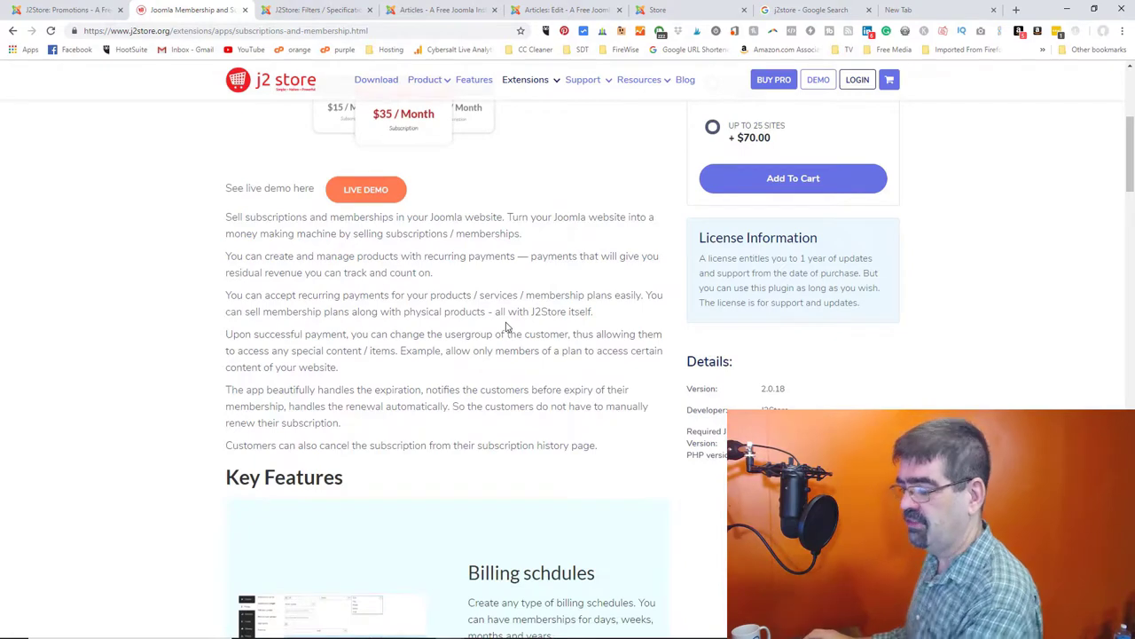
scroll(506, 328, down, 2)
scroll(507, 327, down, 2)
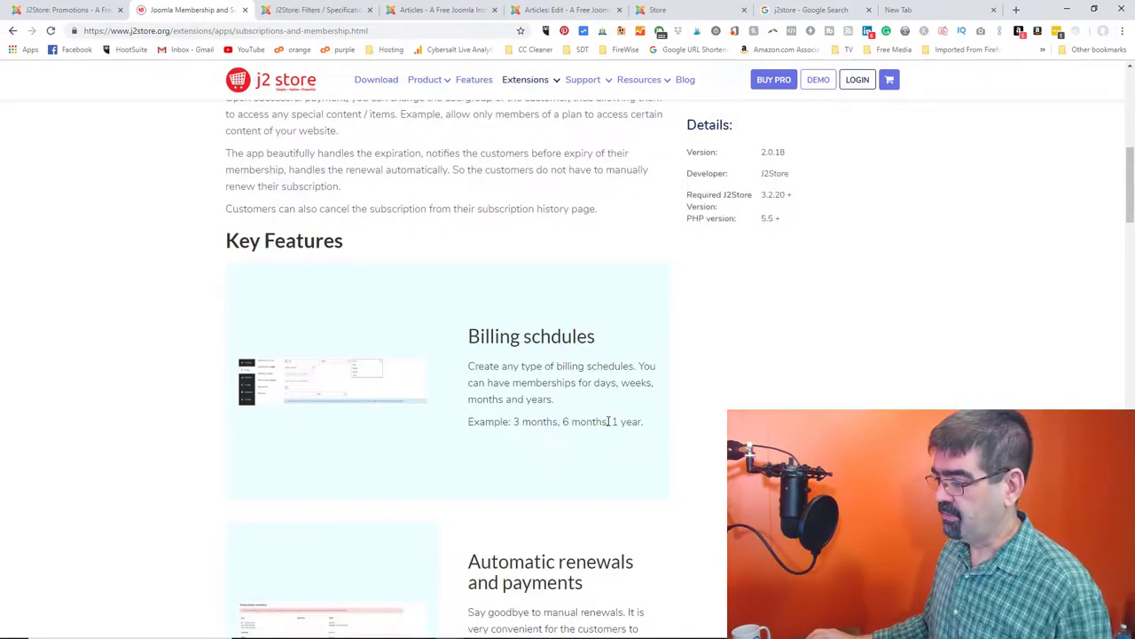
scroll(575, 390, down, 2)
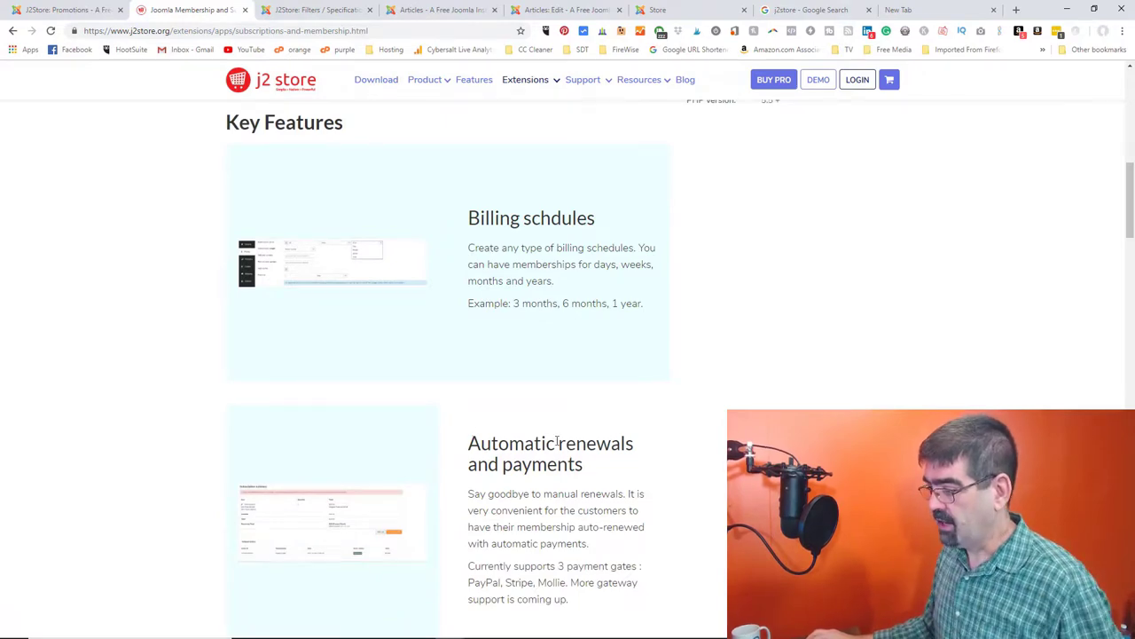
scroll(557, 436, down, 7)
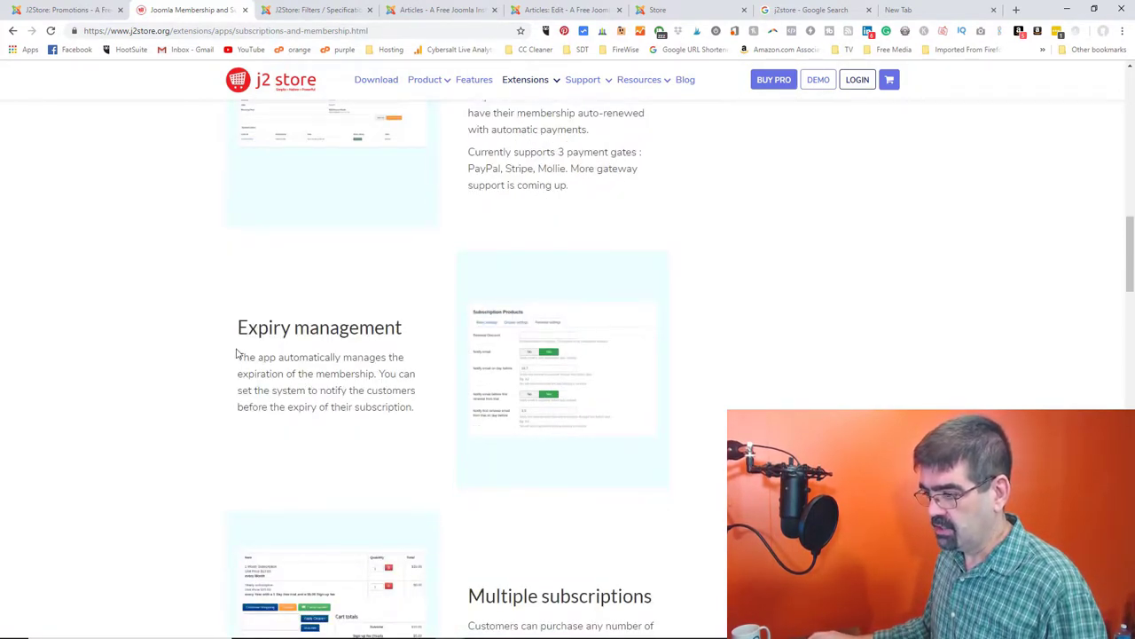
scroll(238, 354, down, 3)
scroll(237, 355, down, 1)
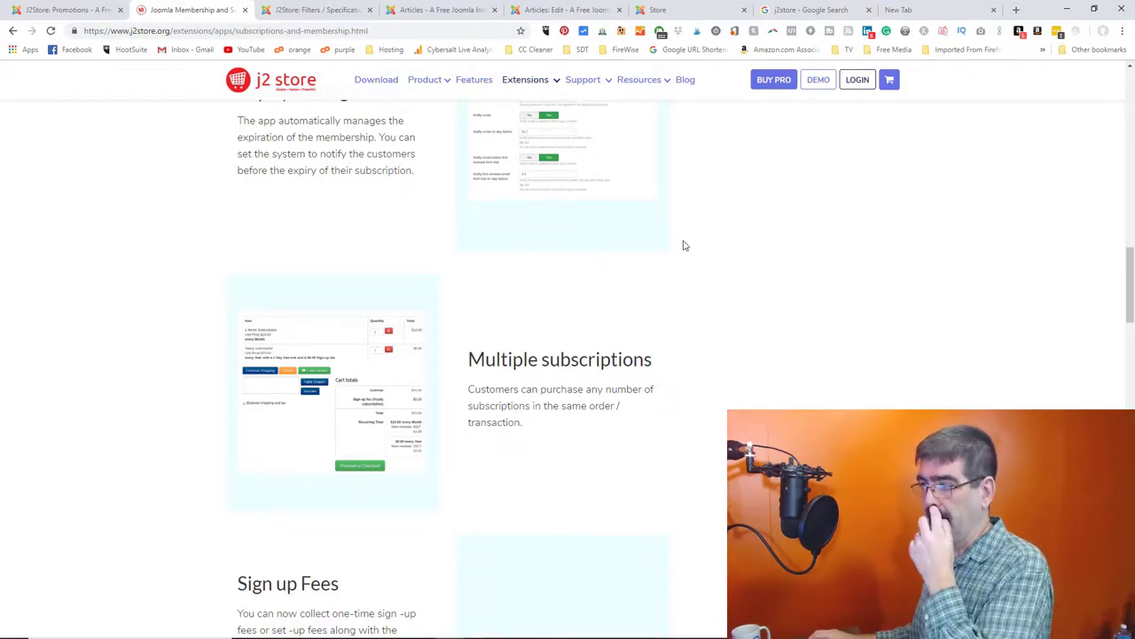
scroll(683, 246, up, 15)
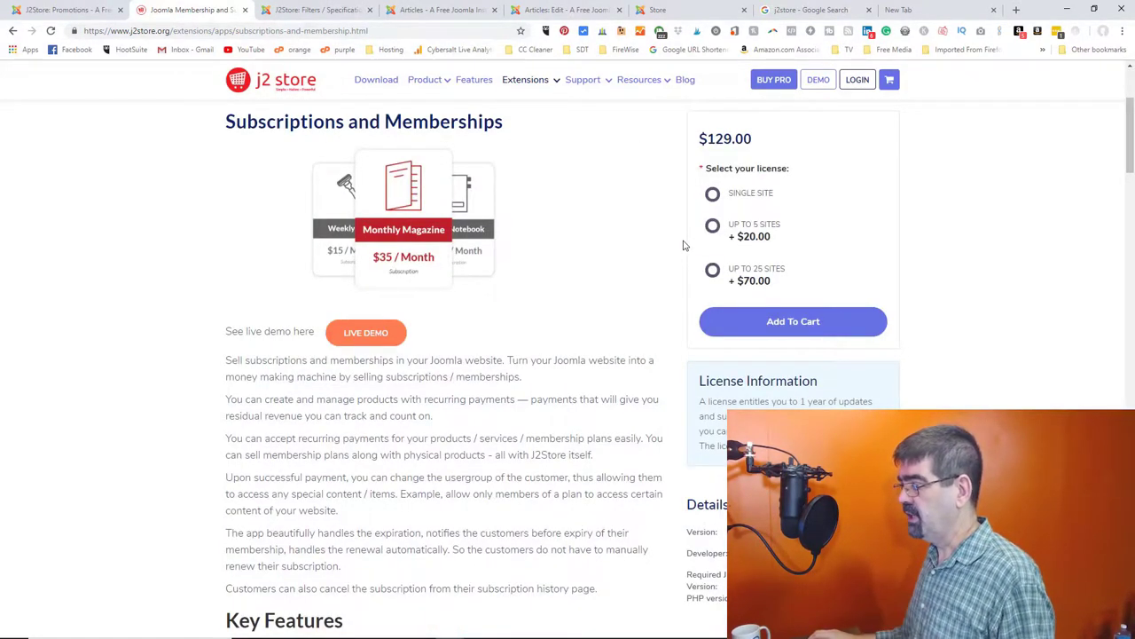
- Load closedcaptioncleaner.com in the blank tab and dismiss the Analytics bar
click(927, 10)
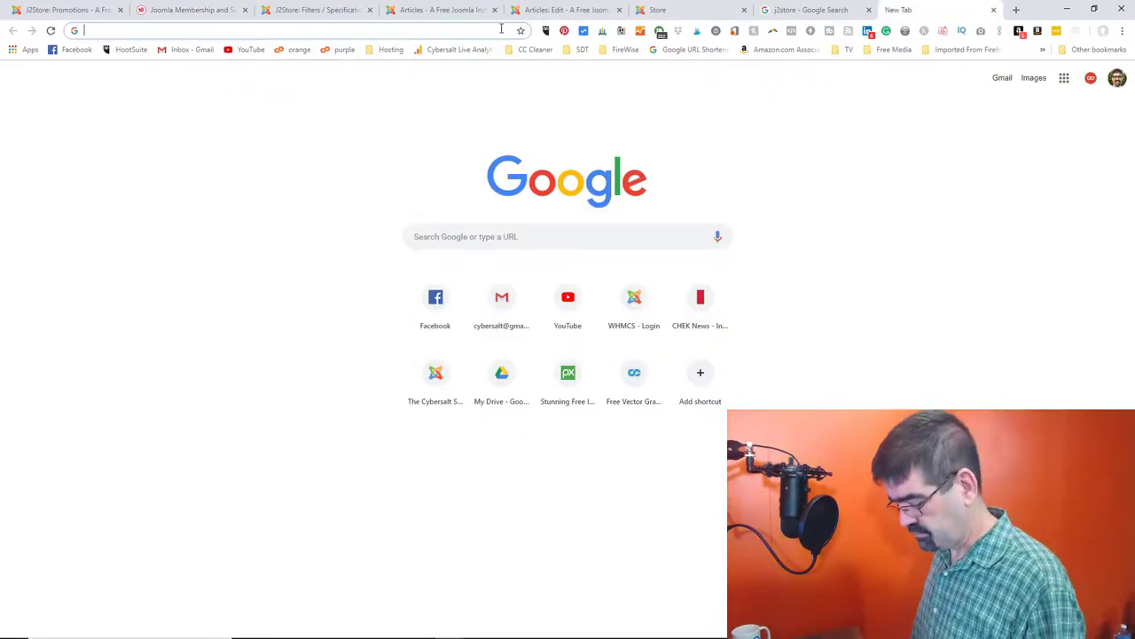
text(closed)
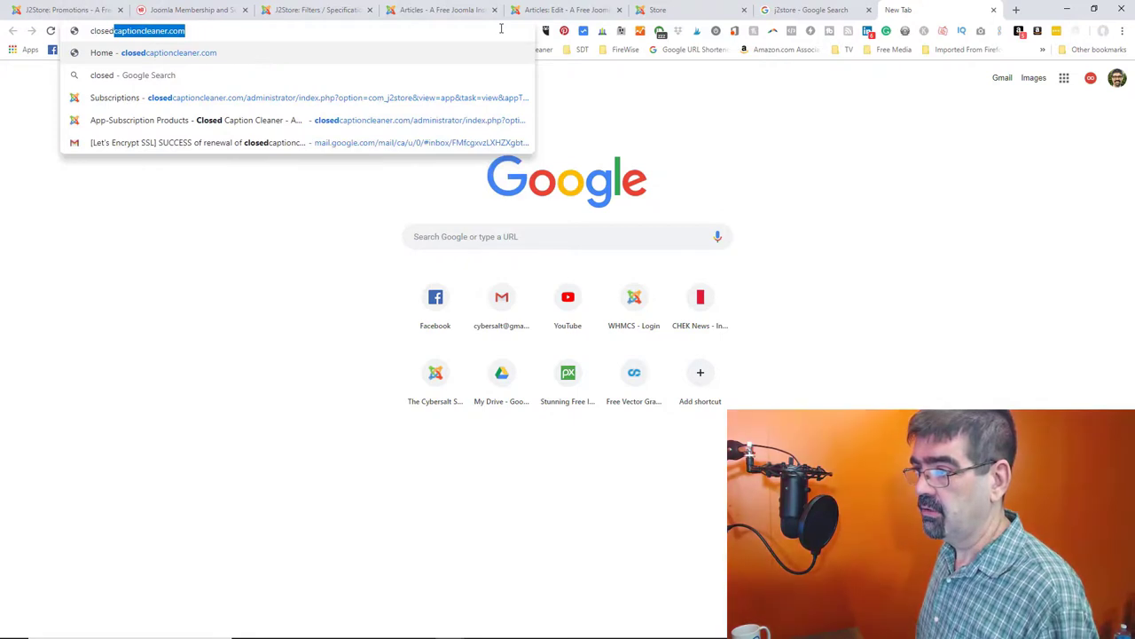
key(Return)
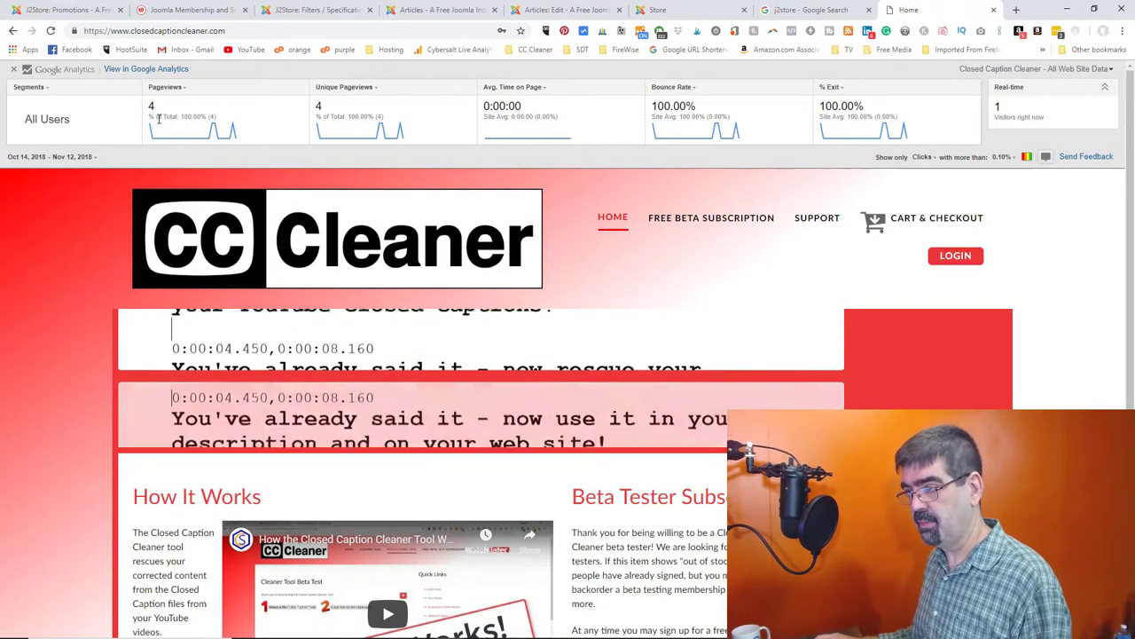
click(14, 69)
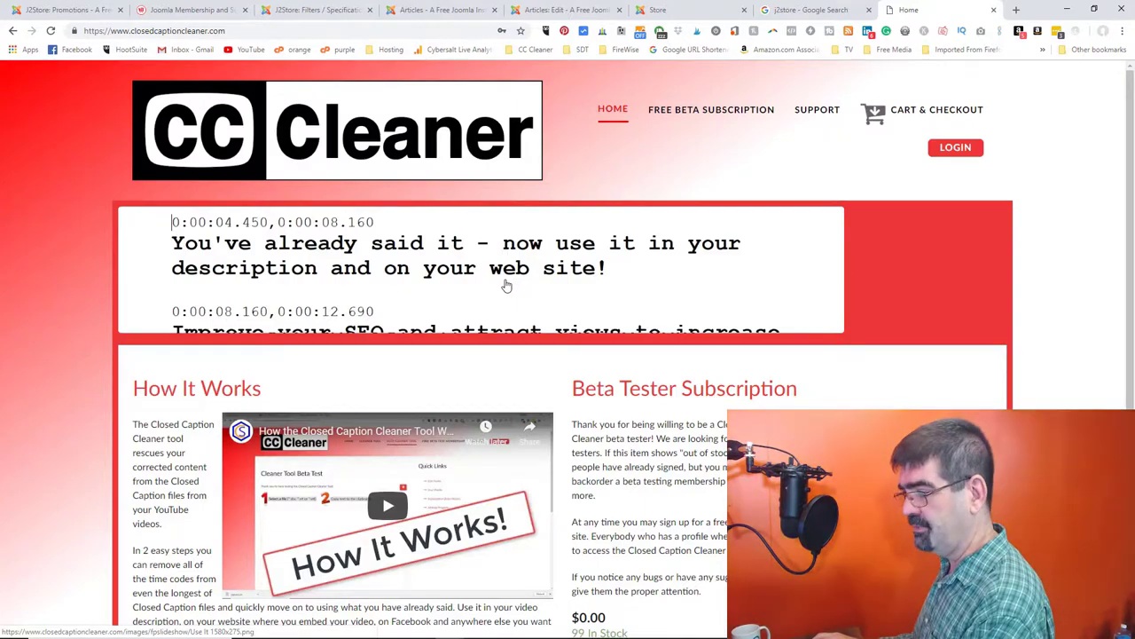
- Add the free Beta Tester Subscription to the cart and view the cart totals
scroll(506, 285, down, 1)
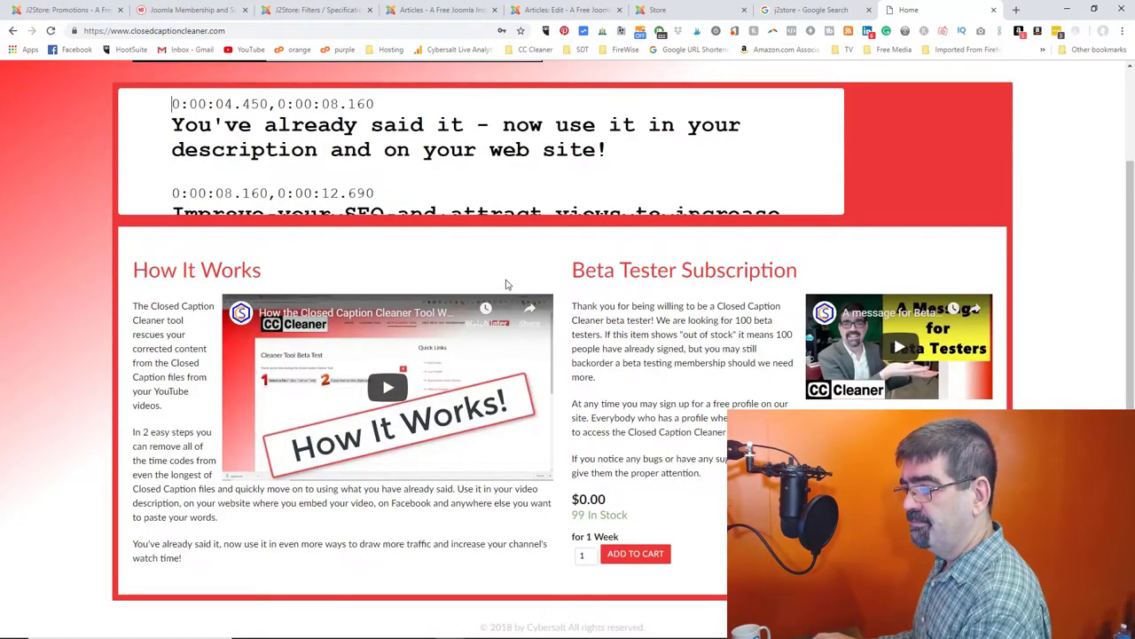
scroll(506, 285, up, 1)
scroll(506, 285, down, 1)
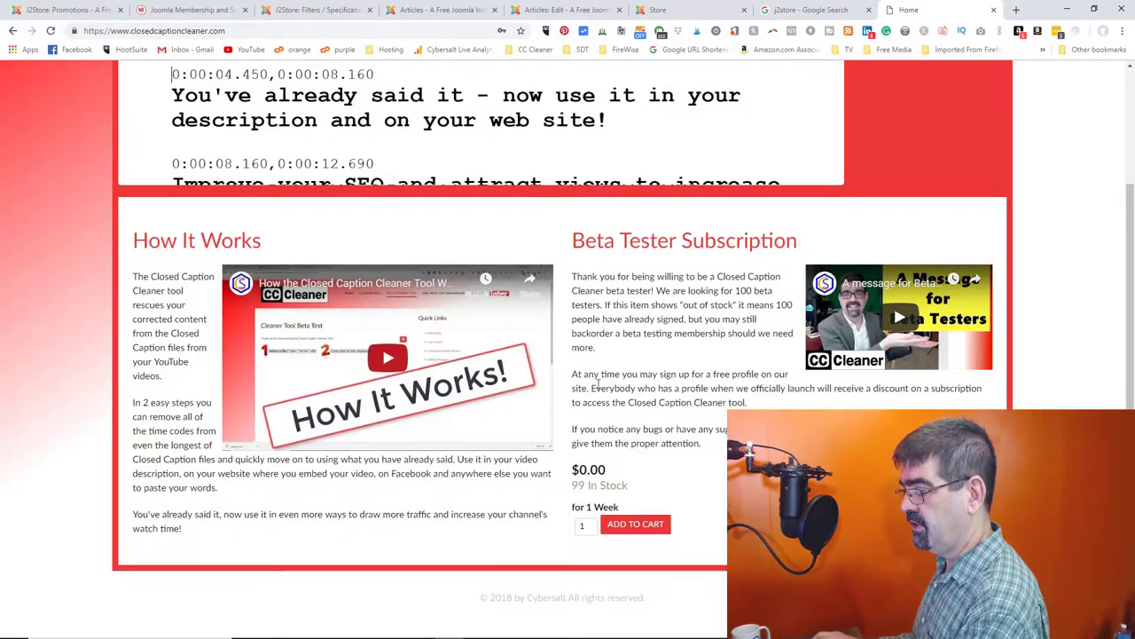
click(649, 525)
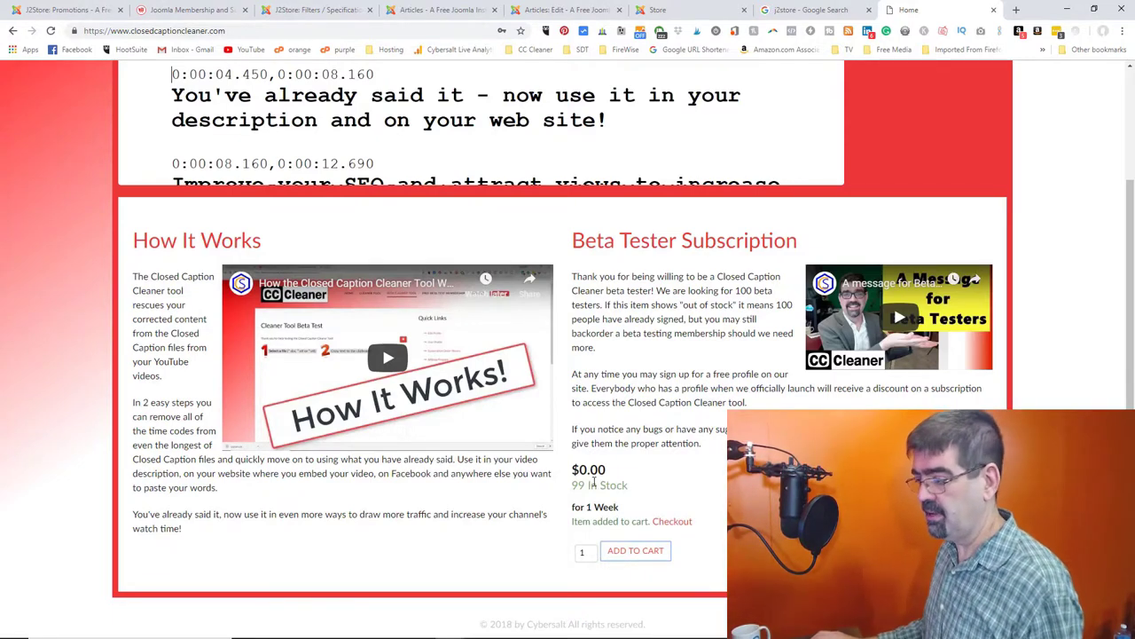
click(674, 525)
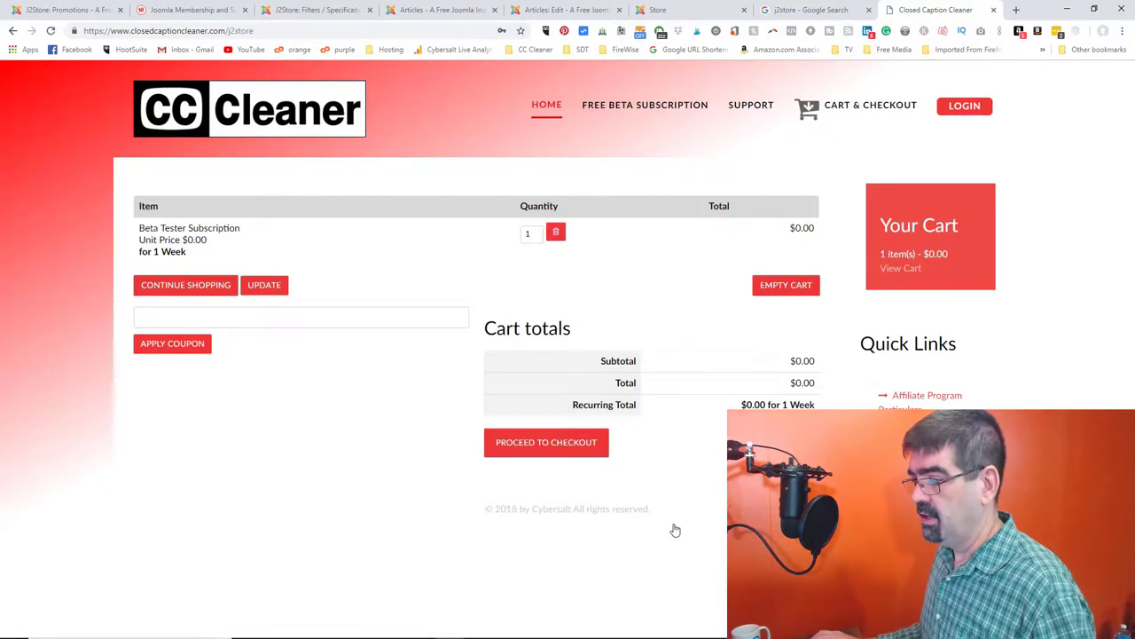
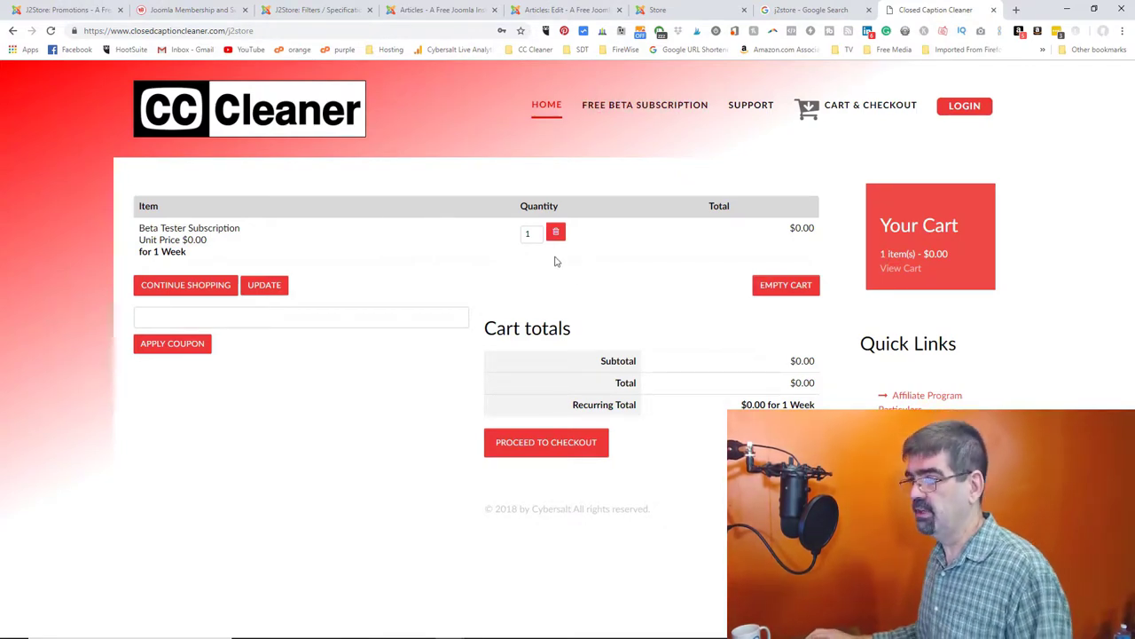
- Go from the Subscriptions and Memberships app page back to the J2Store extensions list
click(159, 11)
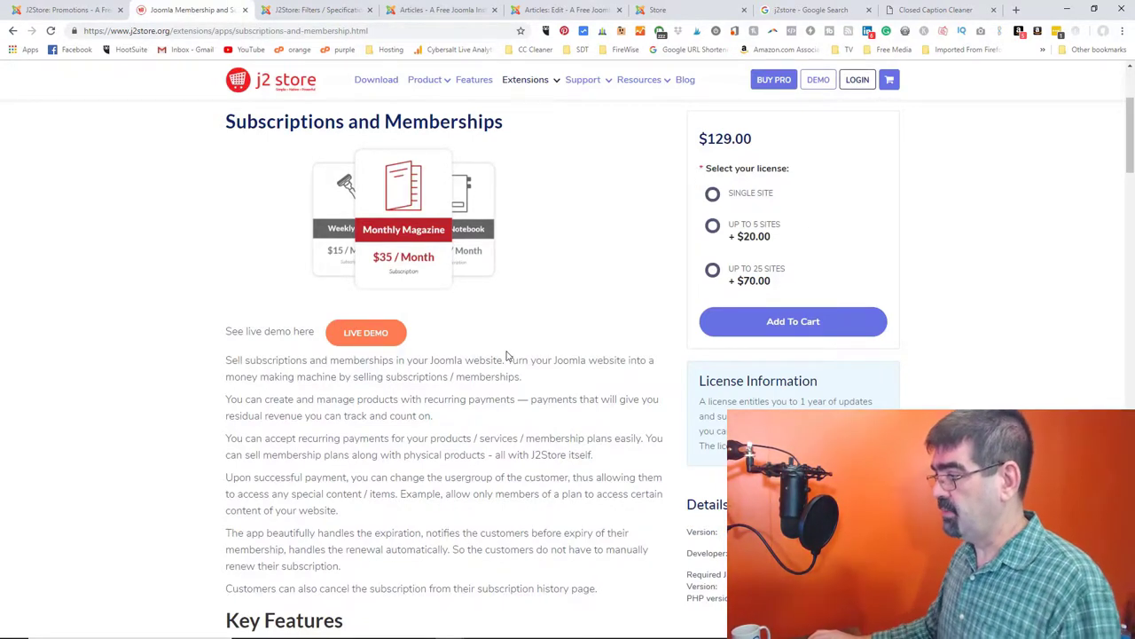
click(12, 32)
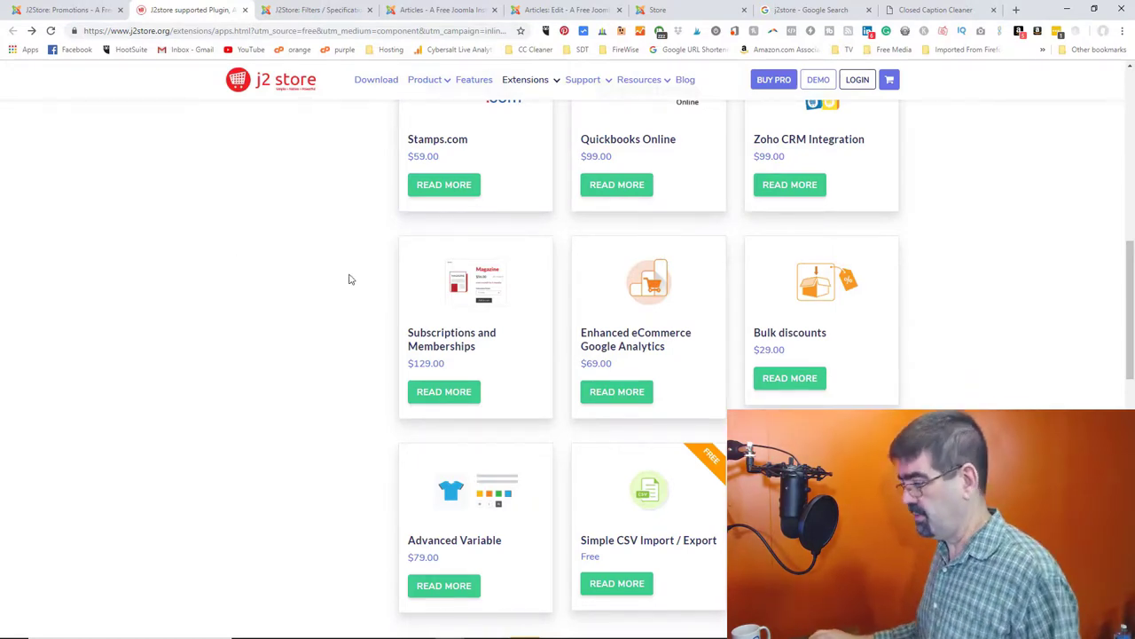
scroll(572, 312, down, 5)
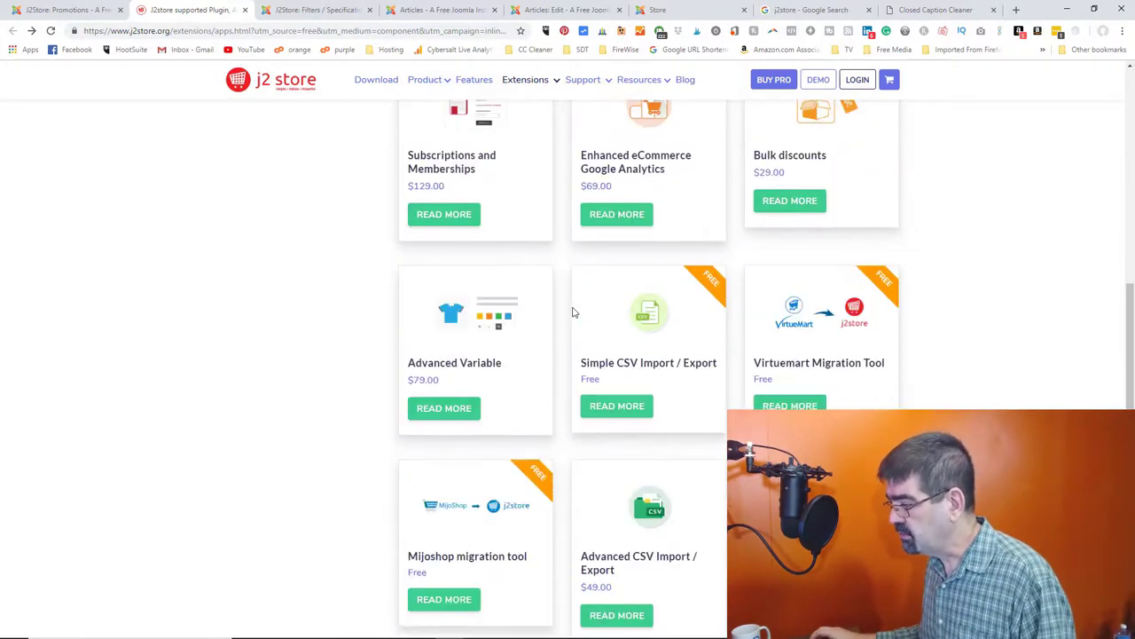
scroll(573, 312, down, 1)
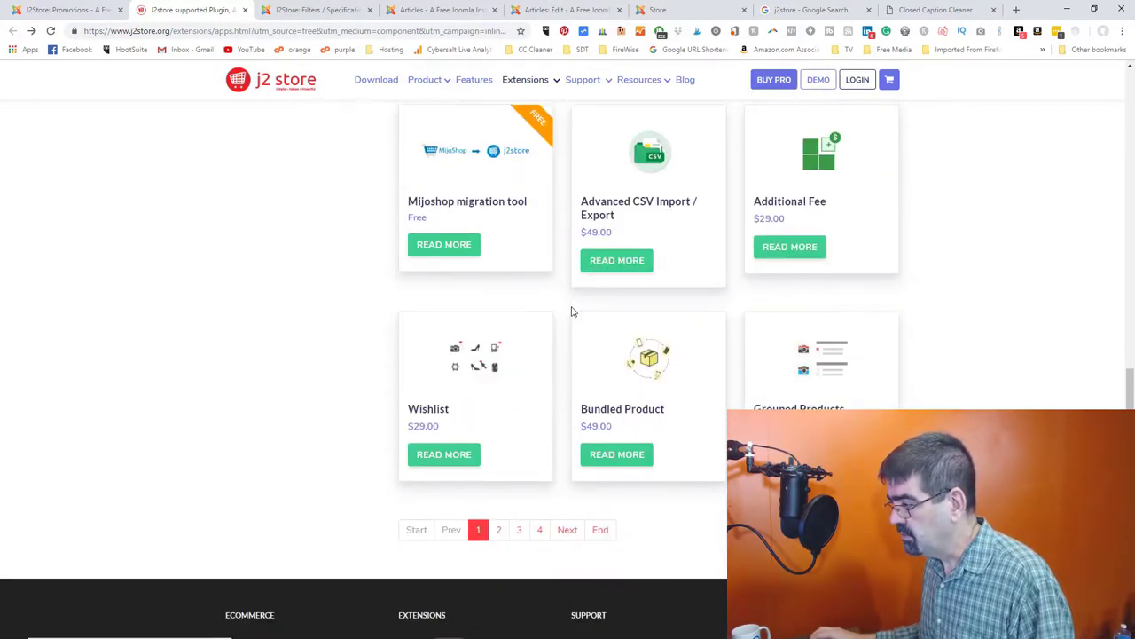
click(825, 382)
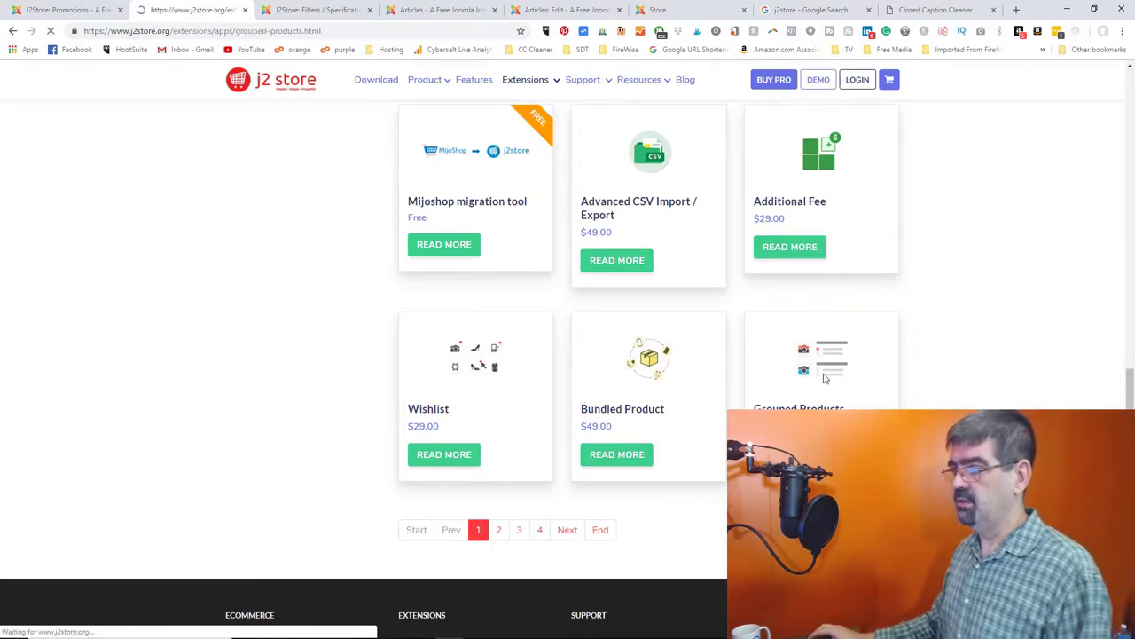
scroll(522, 314, down, 1)
scroll(522, 314, down, 1)
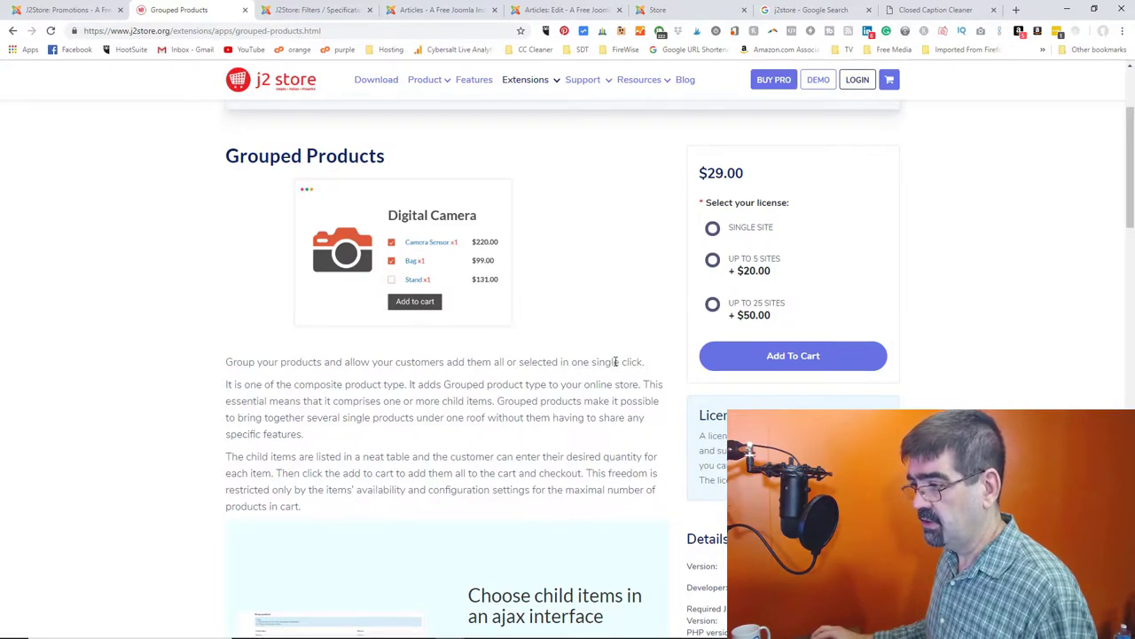
click(13, 30)
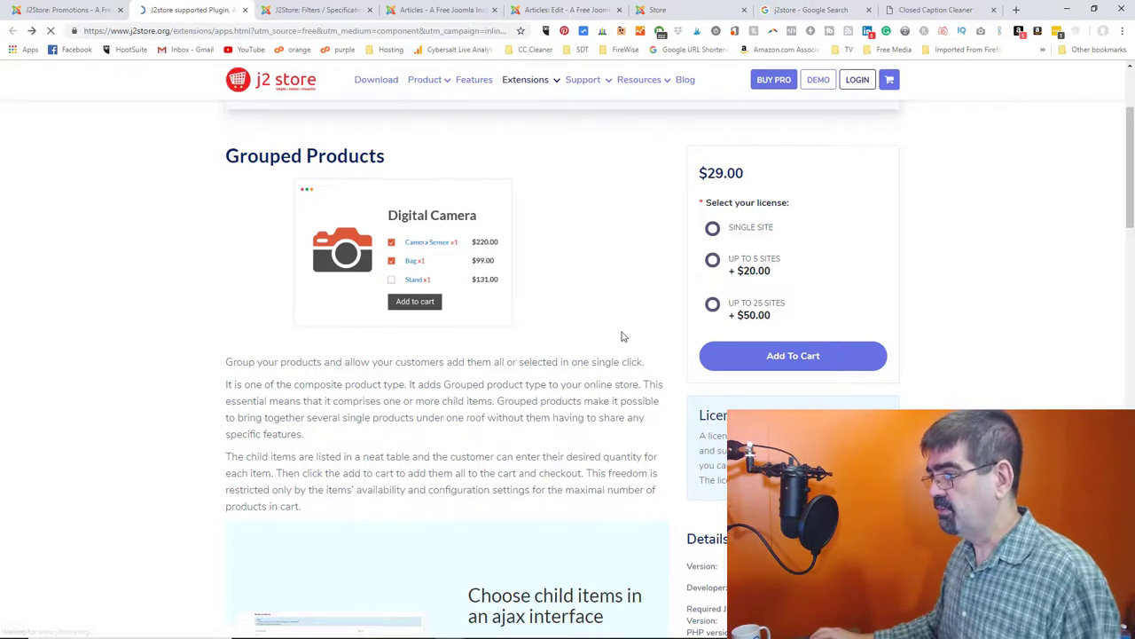
scroll(553, 588, down, 1)
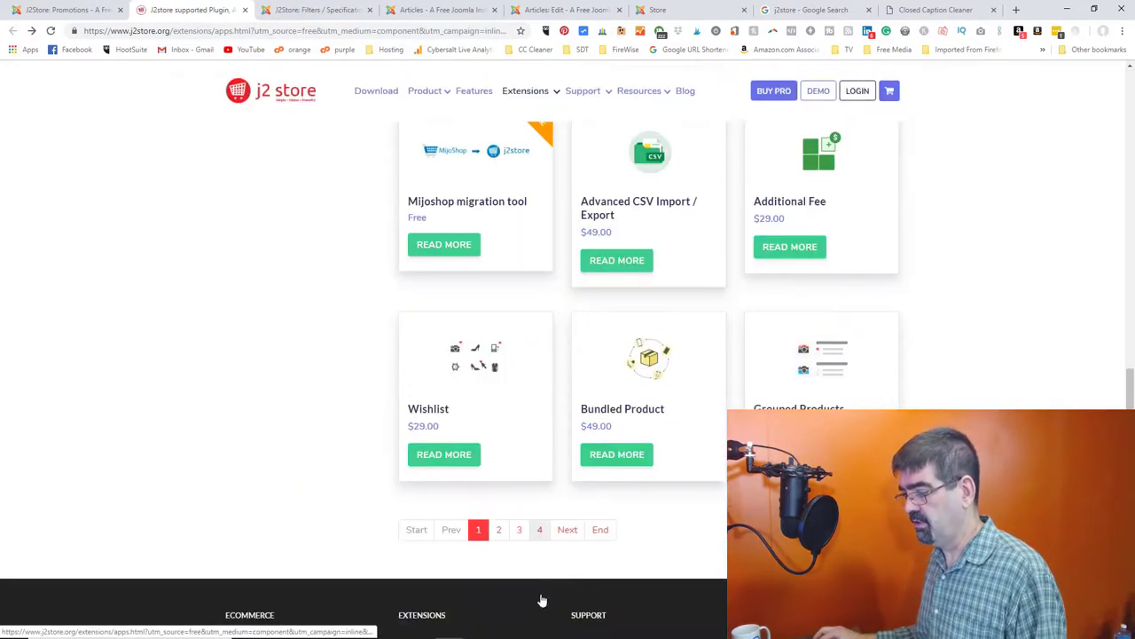
click(539, 532)
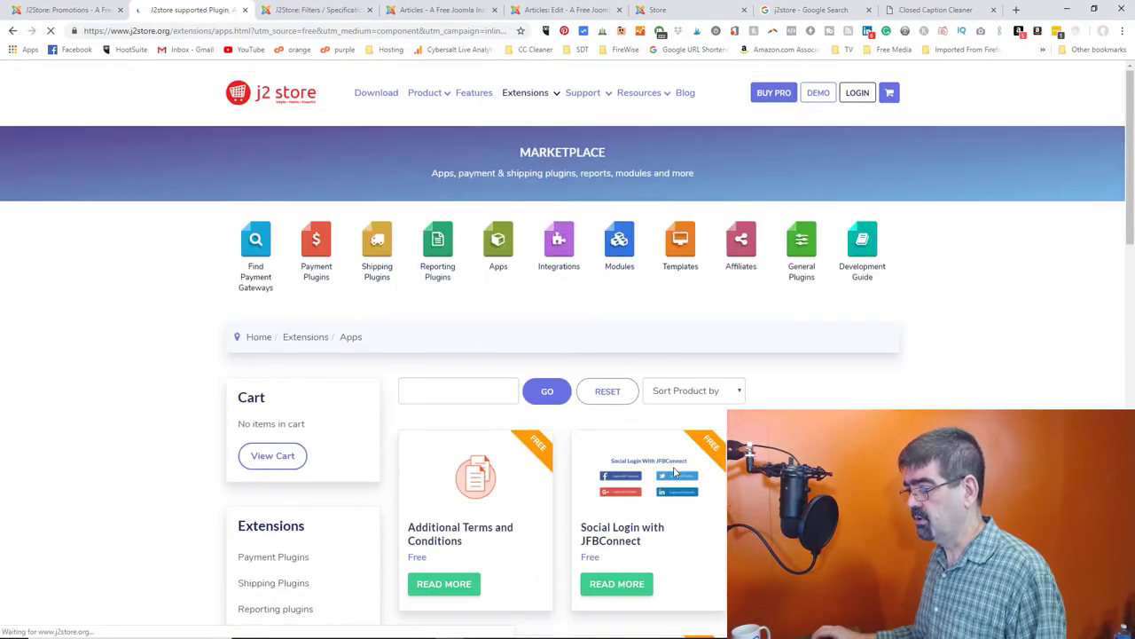
scroll(676, 470, down, 20)
scroll(676, 470, up, 5)
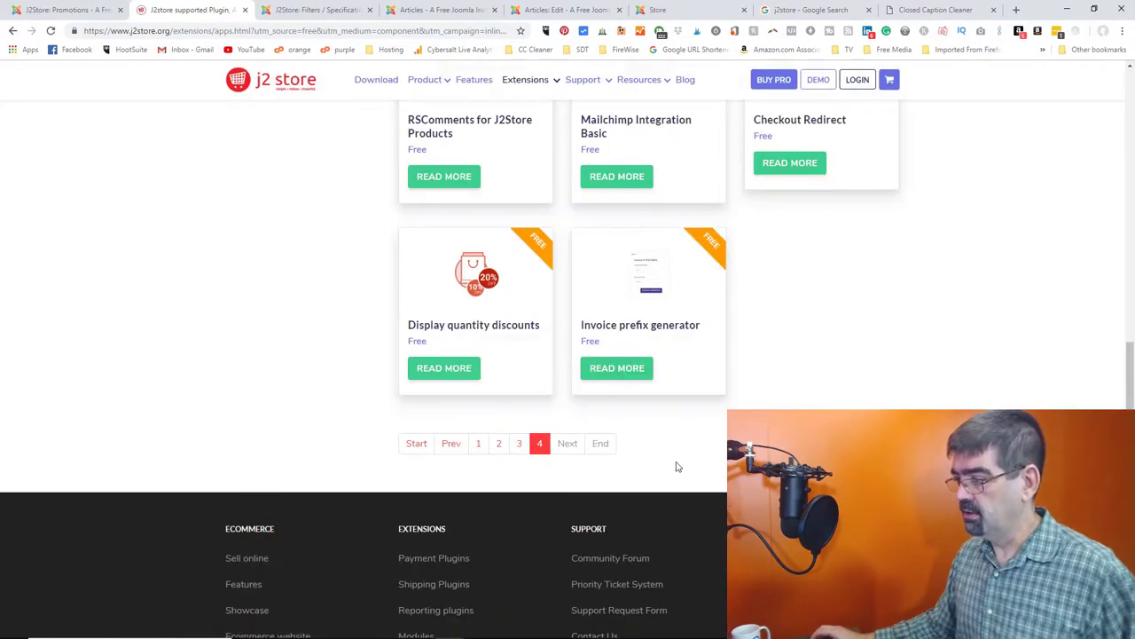
scroll(676, 467, up, 3)
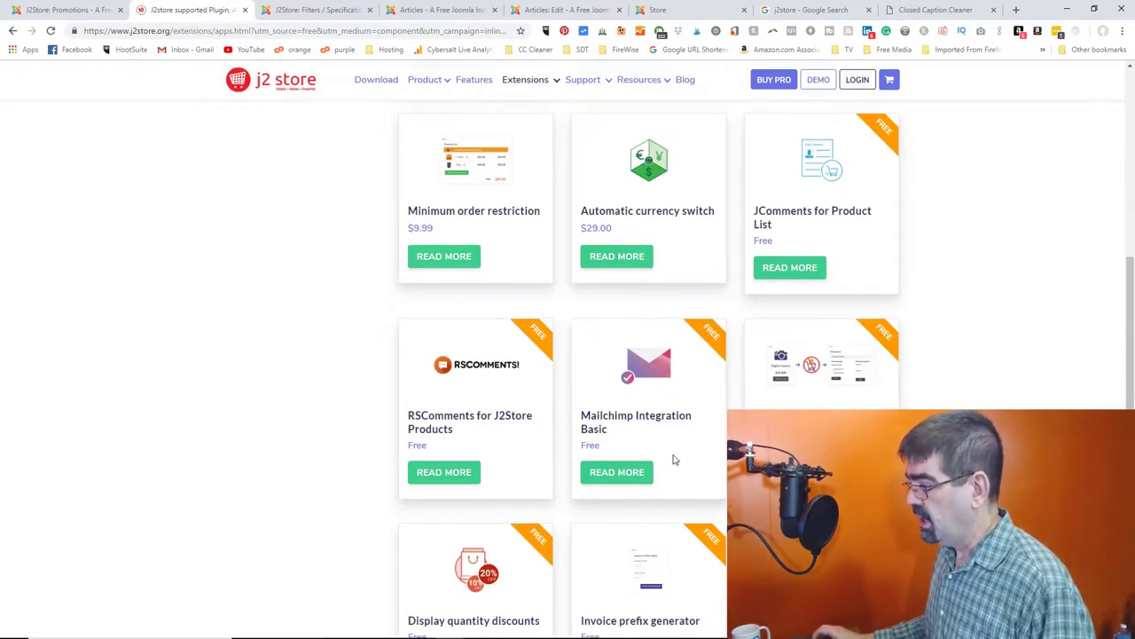
click(12, 31)
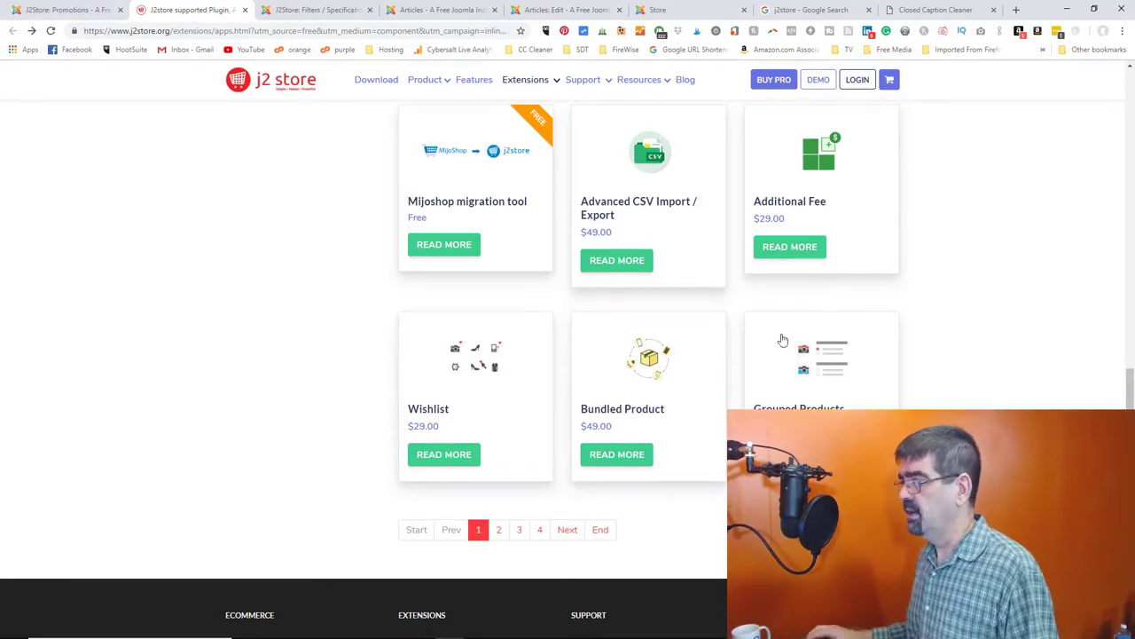
- Show page 2 of the marketplace apps, headed by PDF Invoices, Donation and GeoIP Product Rules
scroll(816, 353, up, 5)
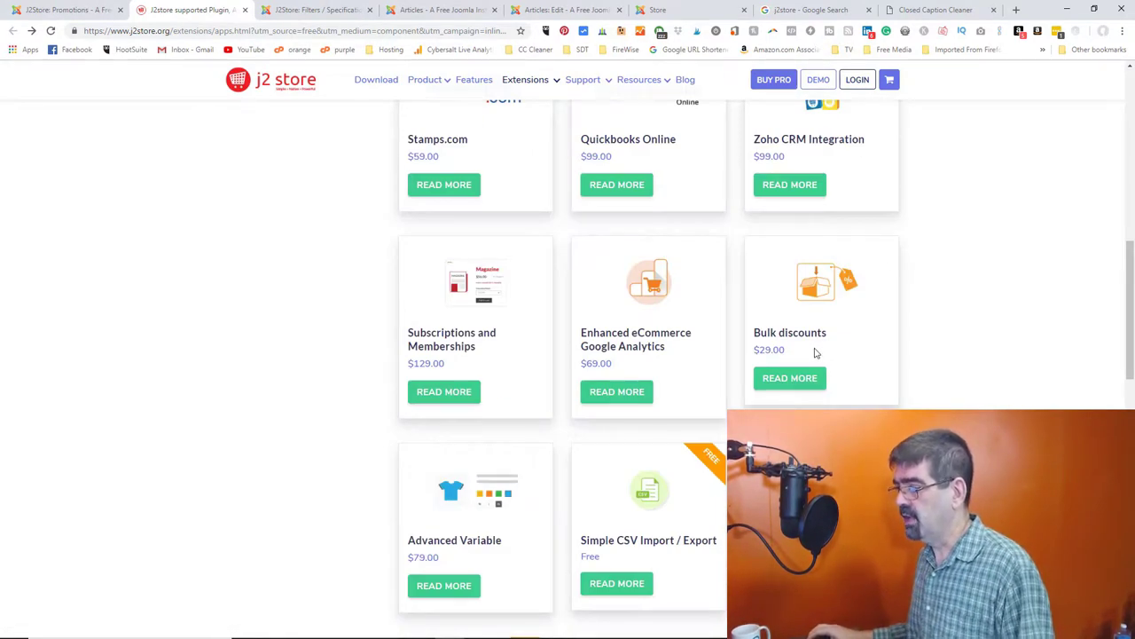
scroll(816, 353, up, 8)
scroll(816, 353, down, 10)
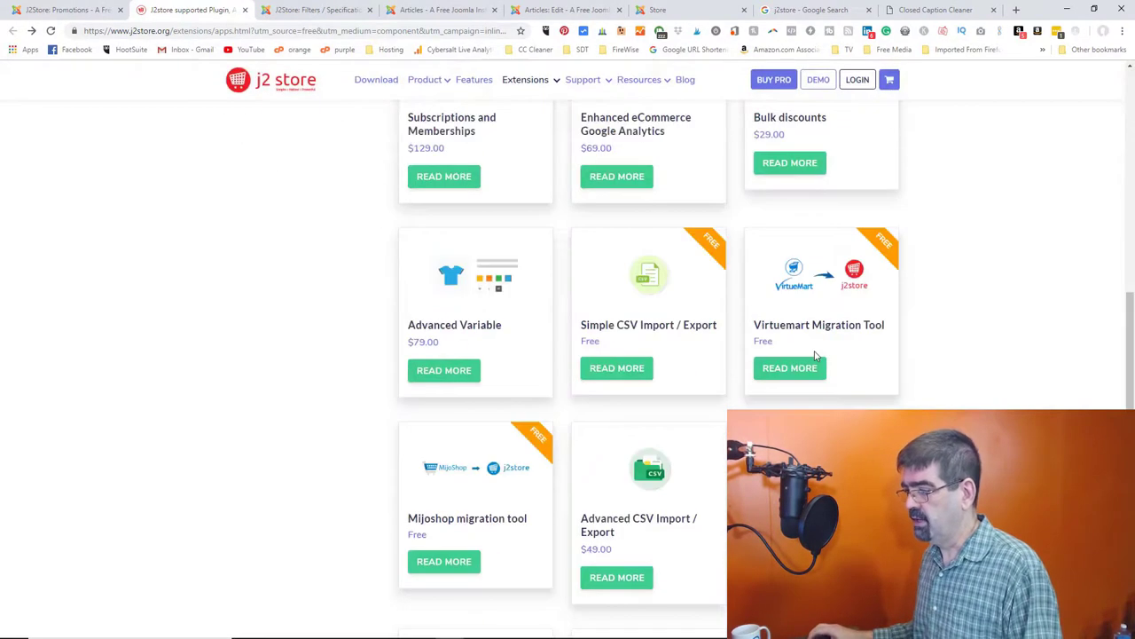
scroll(816, 355, down, 1)
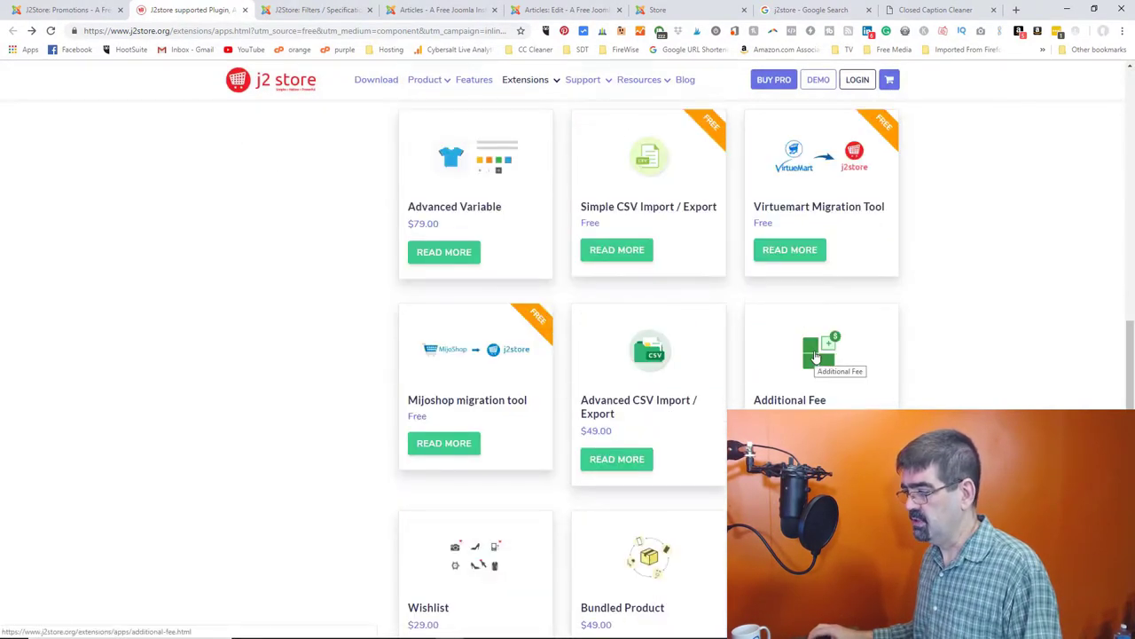
scroll(816, 354, down, 1)
scroll(816, 356, down, 1)
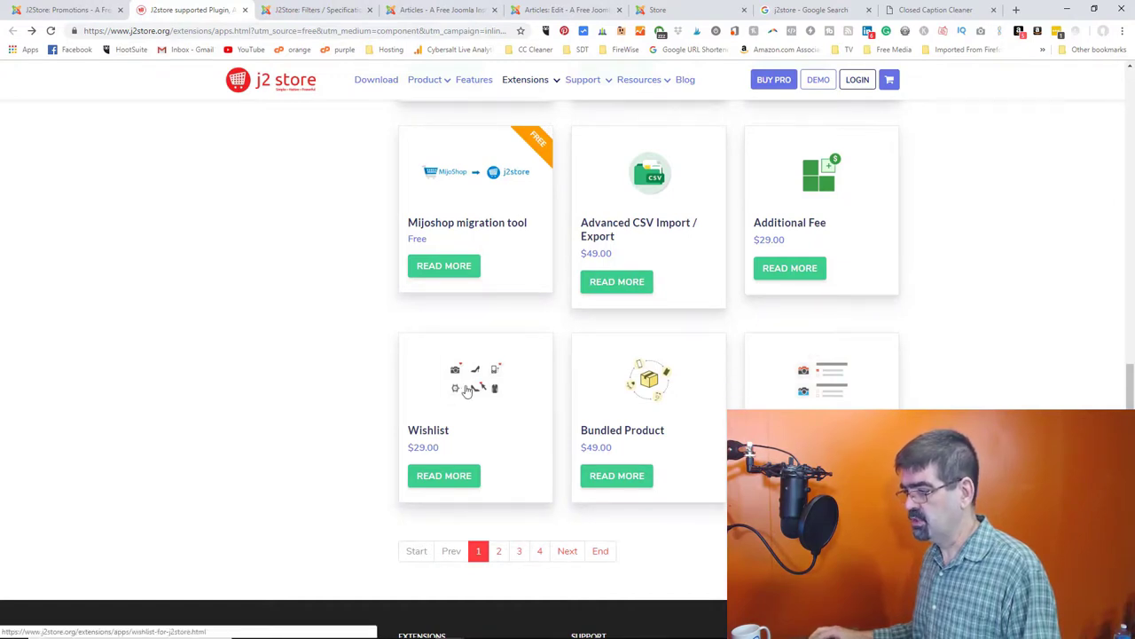
click(501, 550)
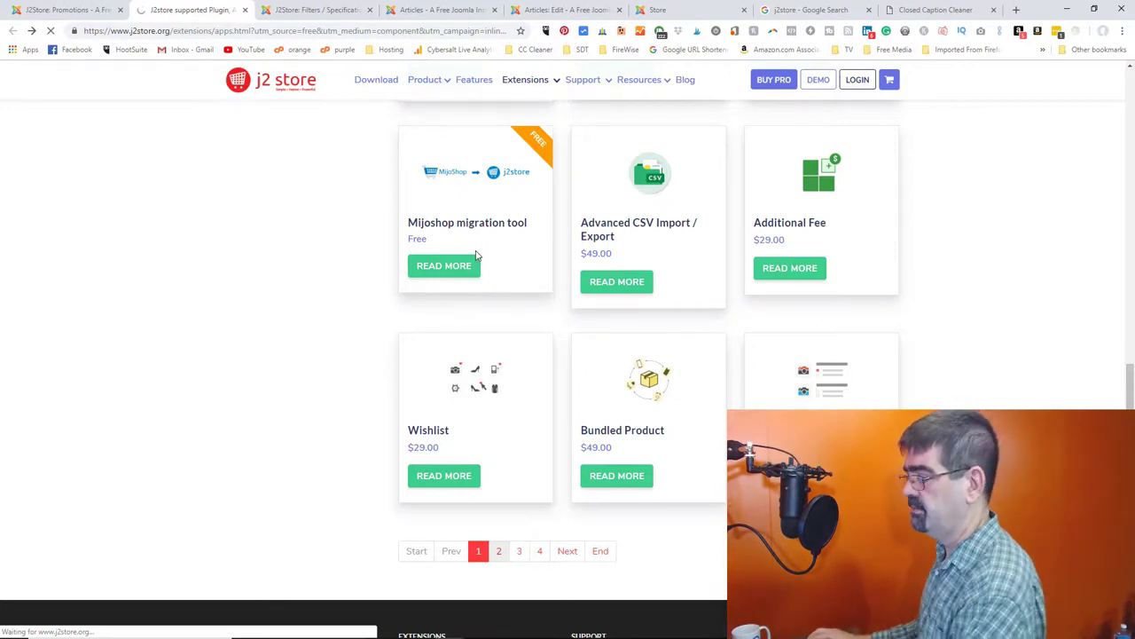
scroll(476, 257, down, 3)
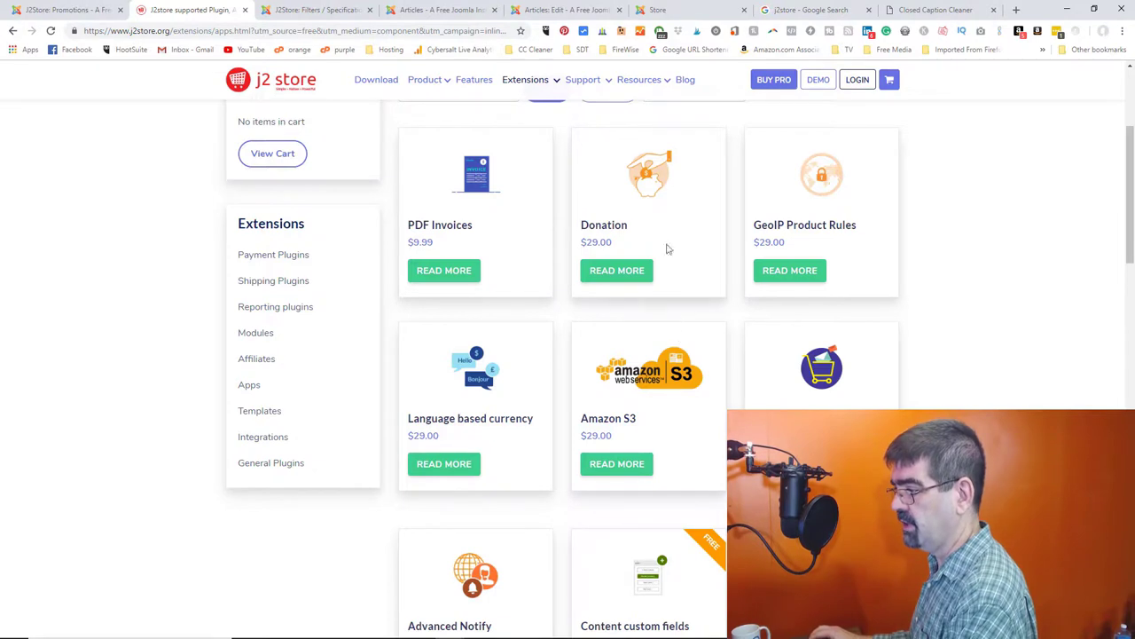
click(477, 179)
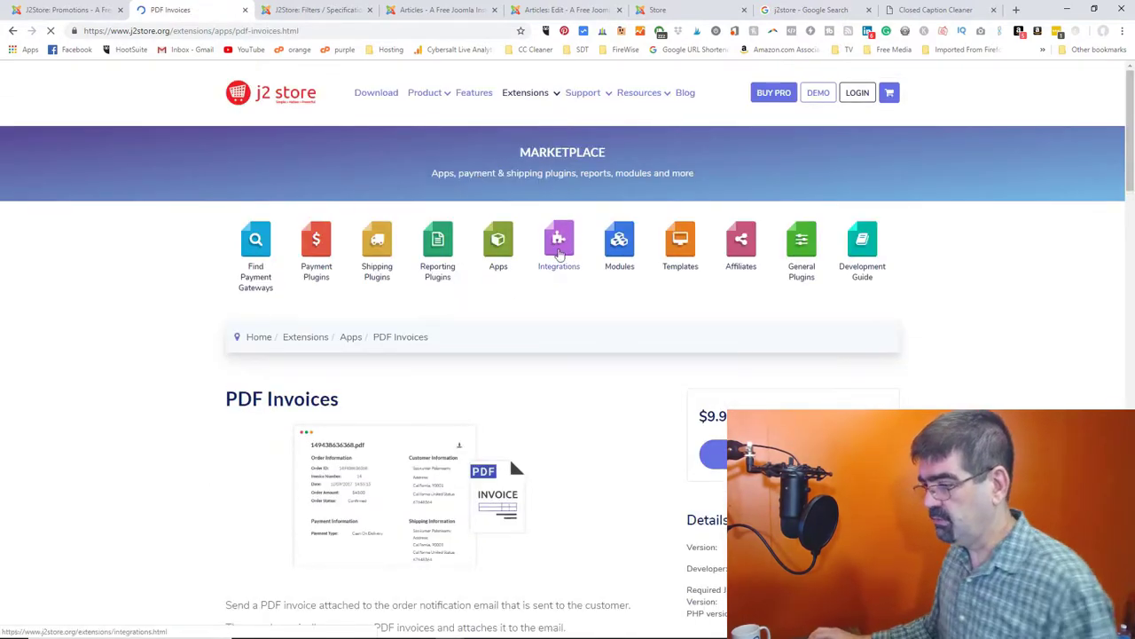
scroll(559, 239, down, 3)
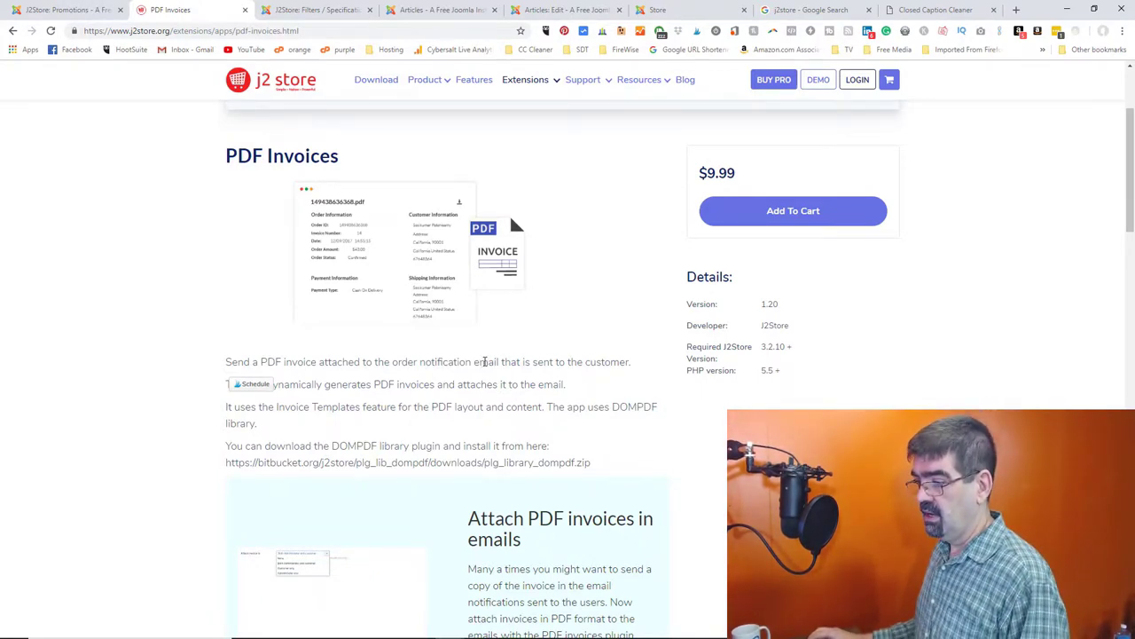
scroll(484, 364, down, 1)
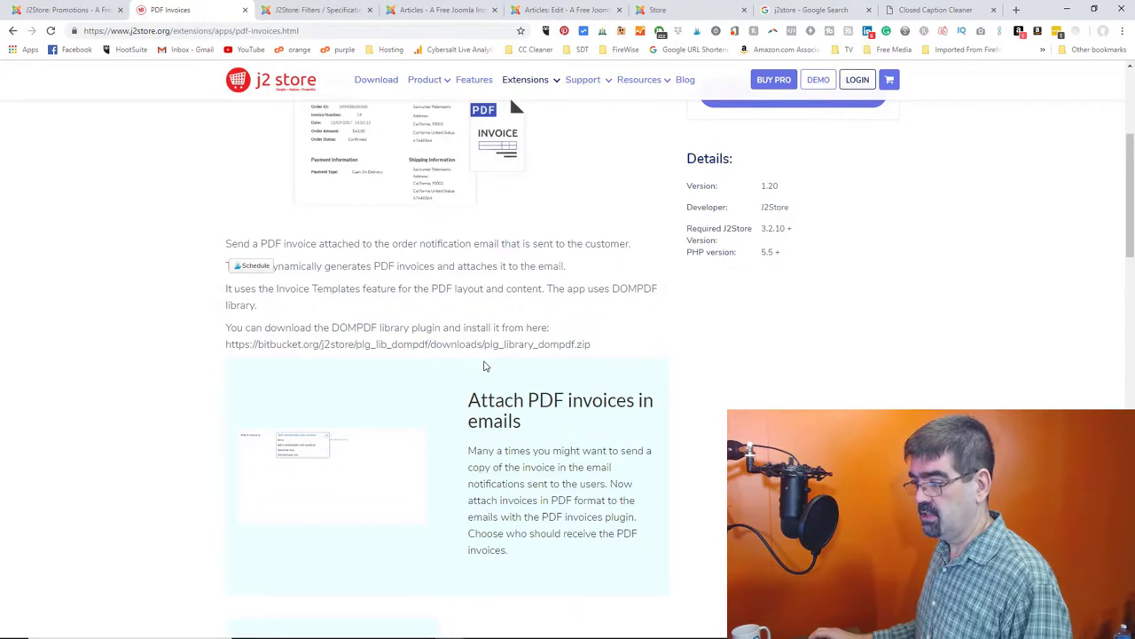
scroll(484, 365, down, 3)
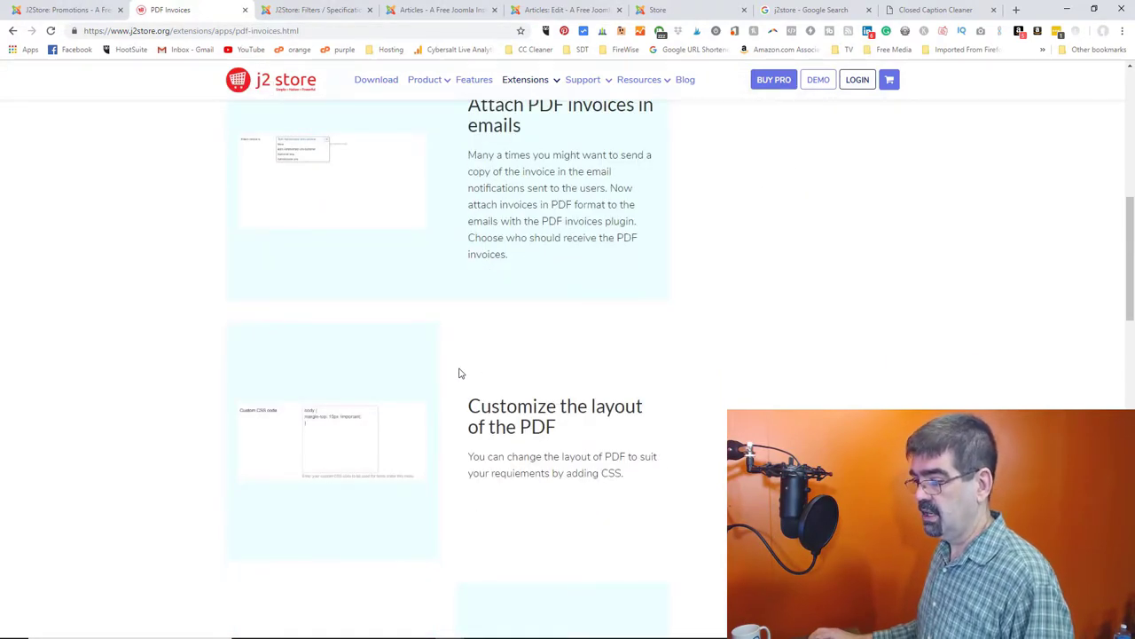
scroll(561, 435, down, 3)
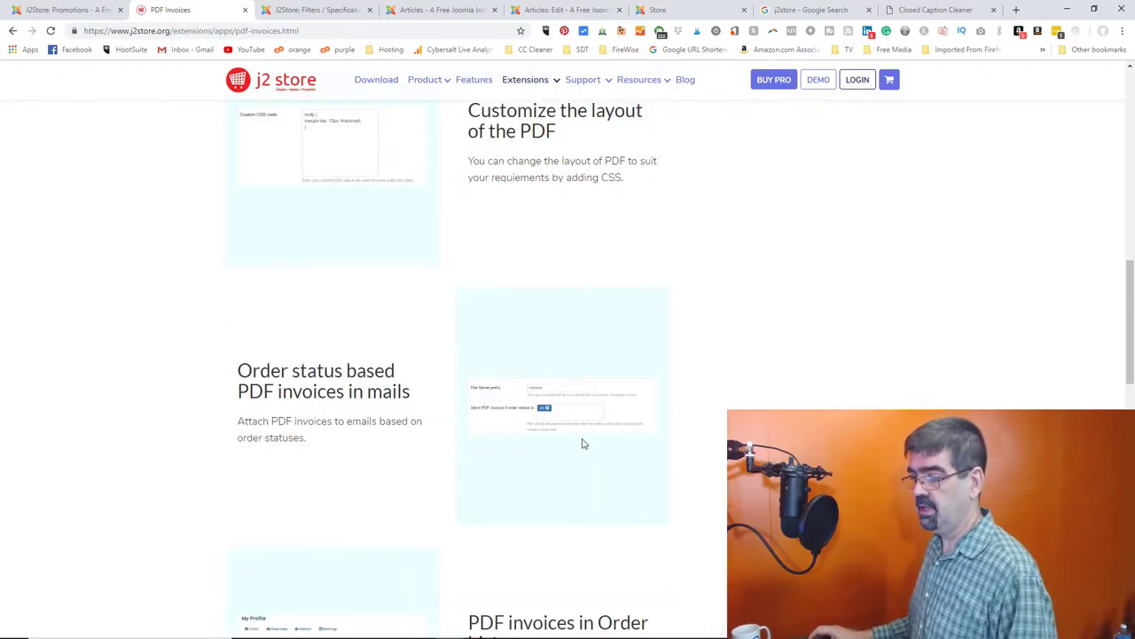
scroll(377, 370, down, 2)
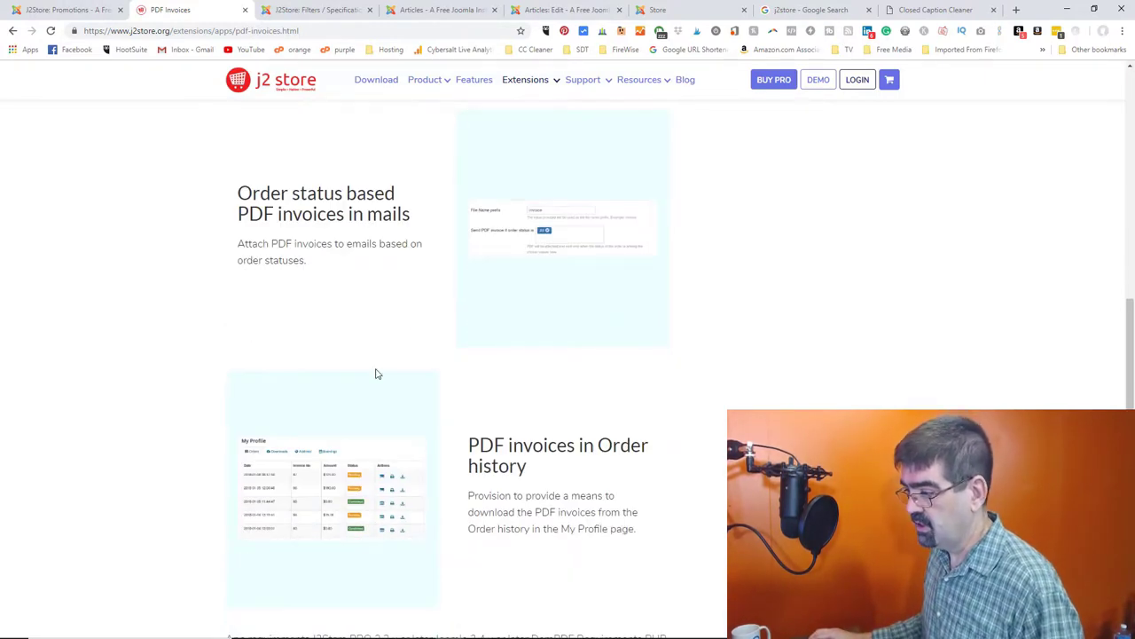
scroll(605, 444, down, 1)
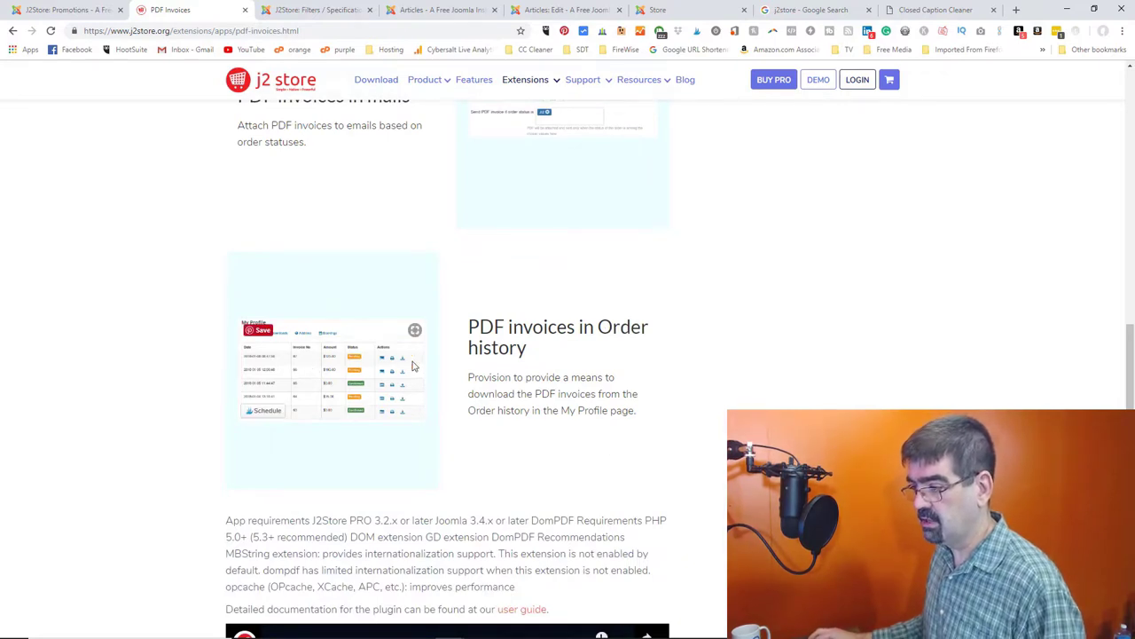
click(12, 31)
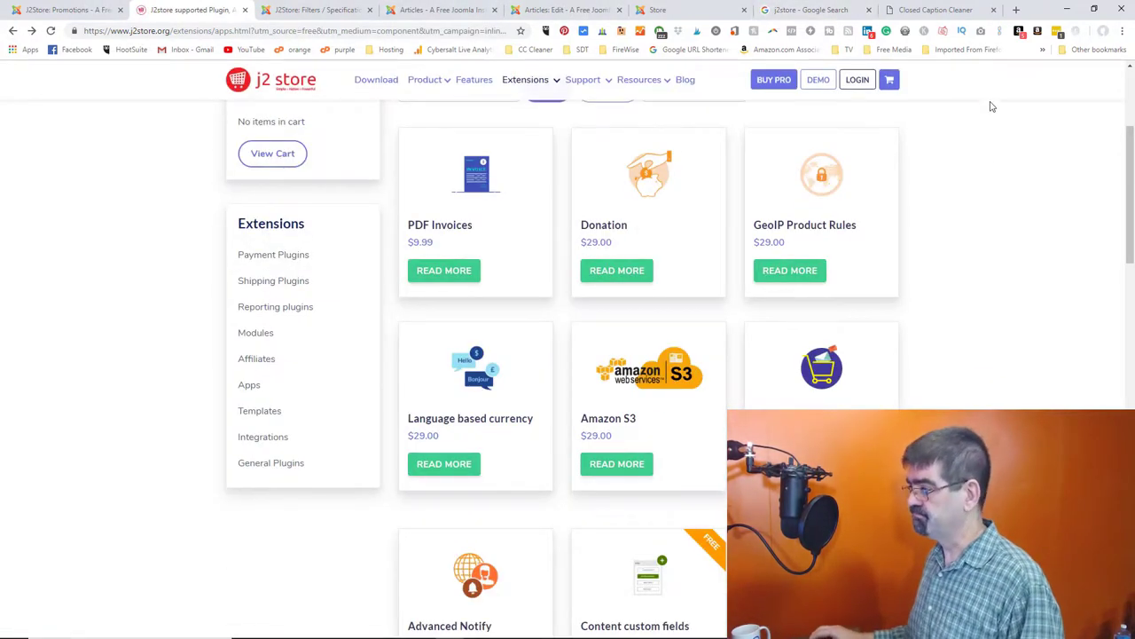
- Switch to the Closed Caption Cleaner cart holding the Beta Tester Subscription
scroll(939, 244, up, 3)
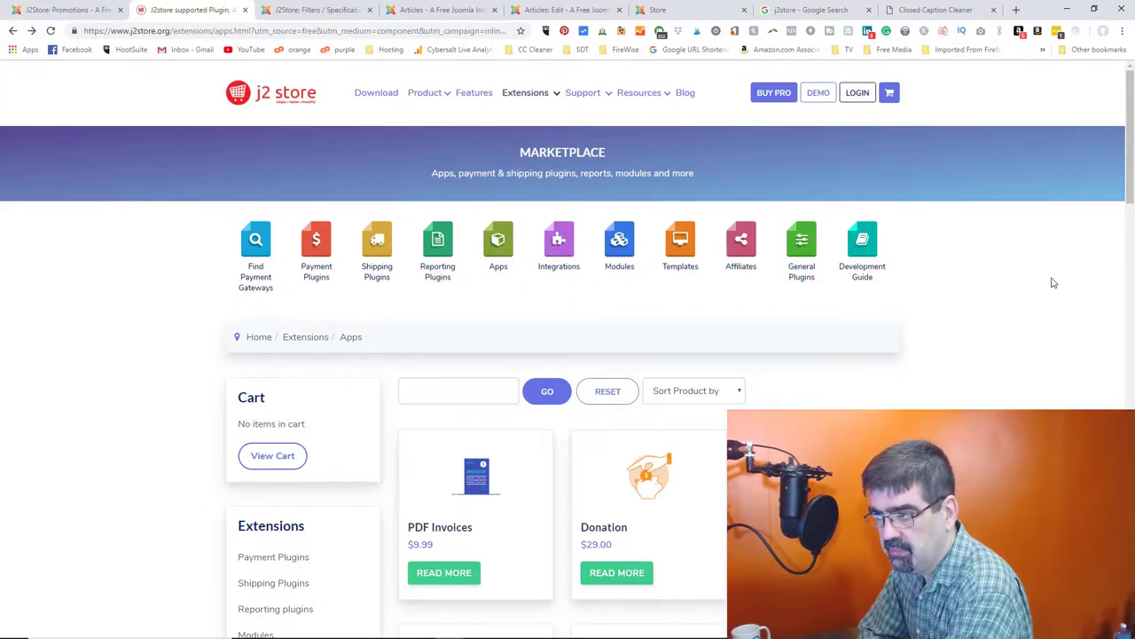
click(937, 12)
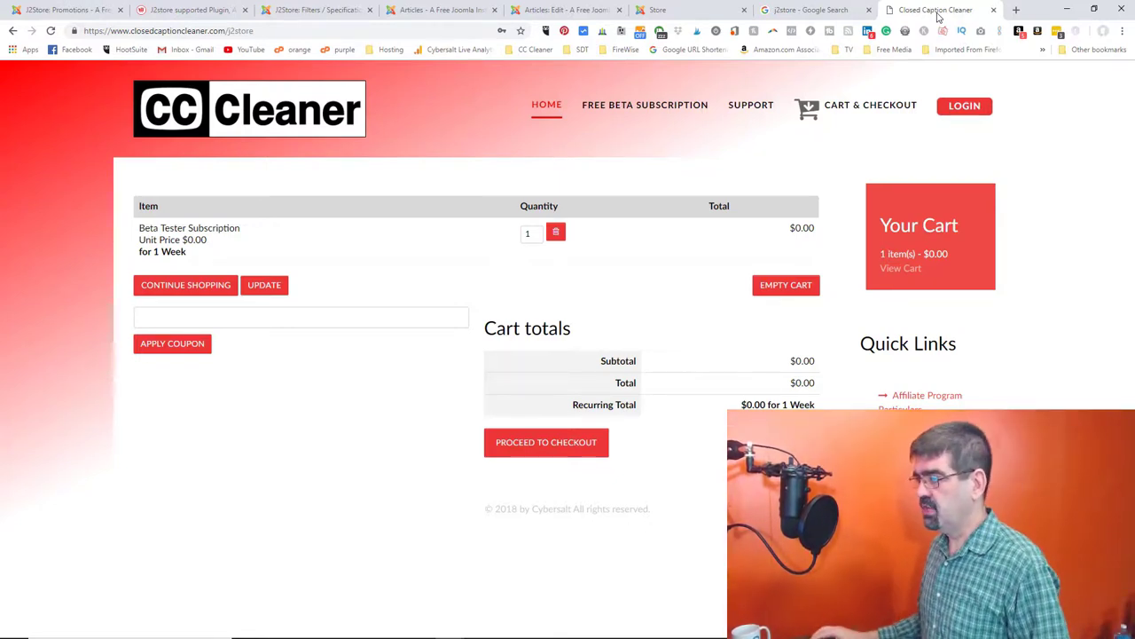
- Cycle through the browser tabs and return to the J2Store apps marketplace
click(823, 15)
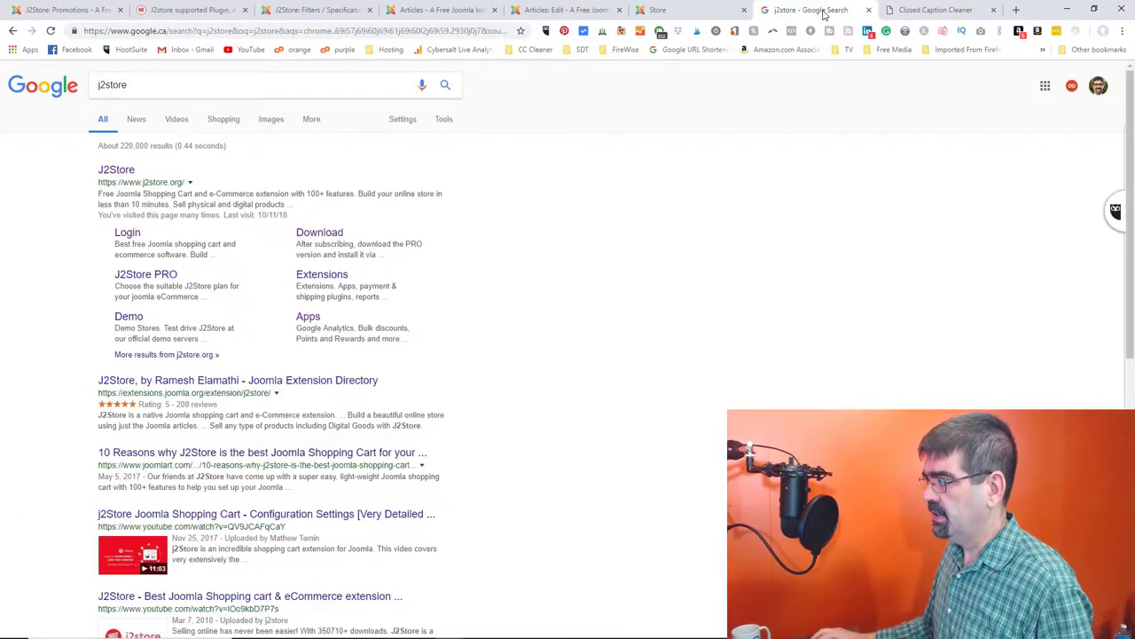
click(940, 12)
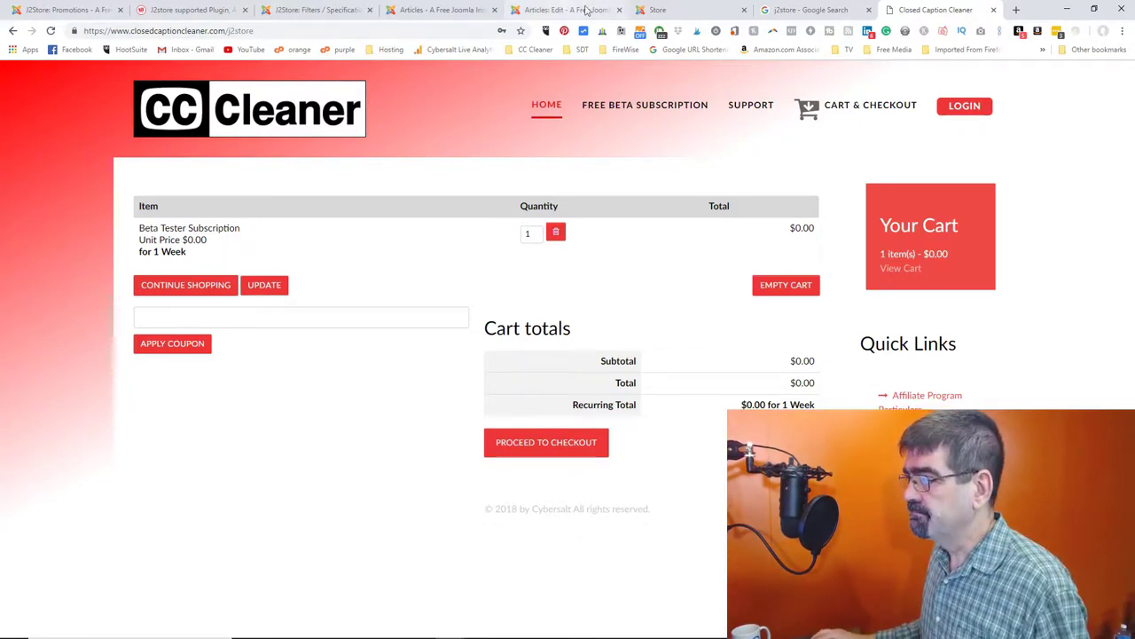
click(656, 10)
click(227, 10)
- Sort the marketplace apps by Price (Low > High)
scroll(553, 299, down, 4)
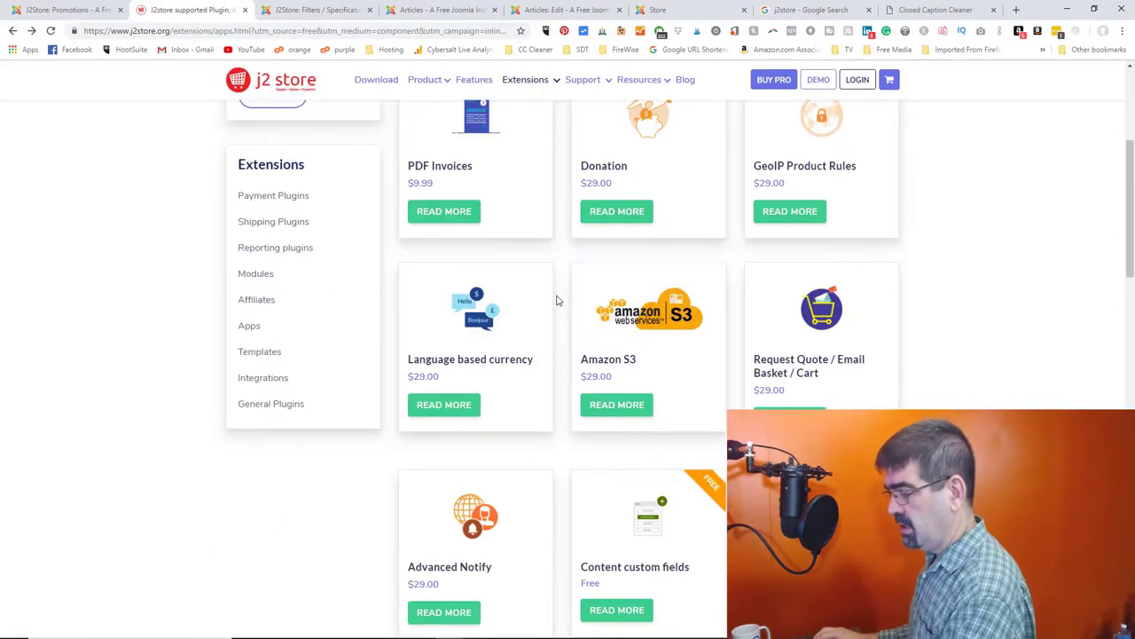
scroll(557, 301, down, 1)
scroll(557, 300, down, 1)
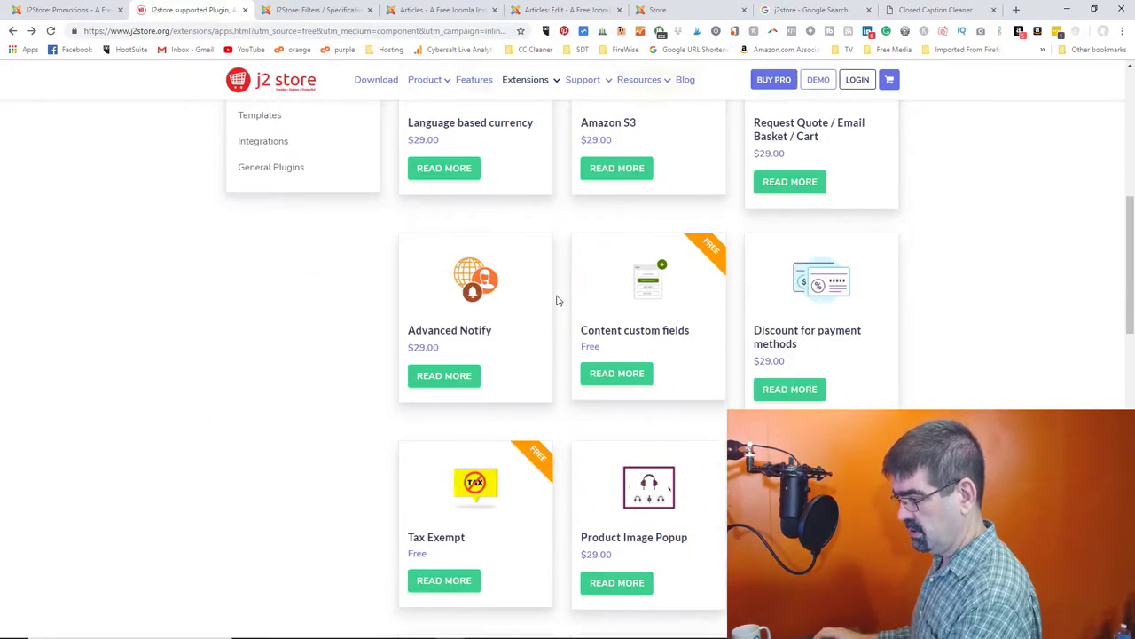
scroll(557, 300, down, 2)
scroll(557, 300, up, 3)
scroll(585, 301, down, 2)
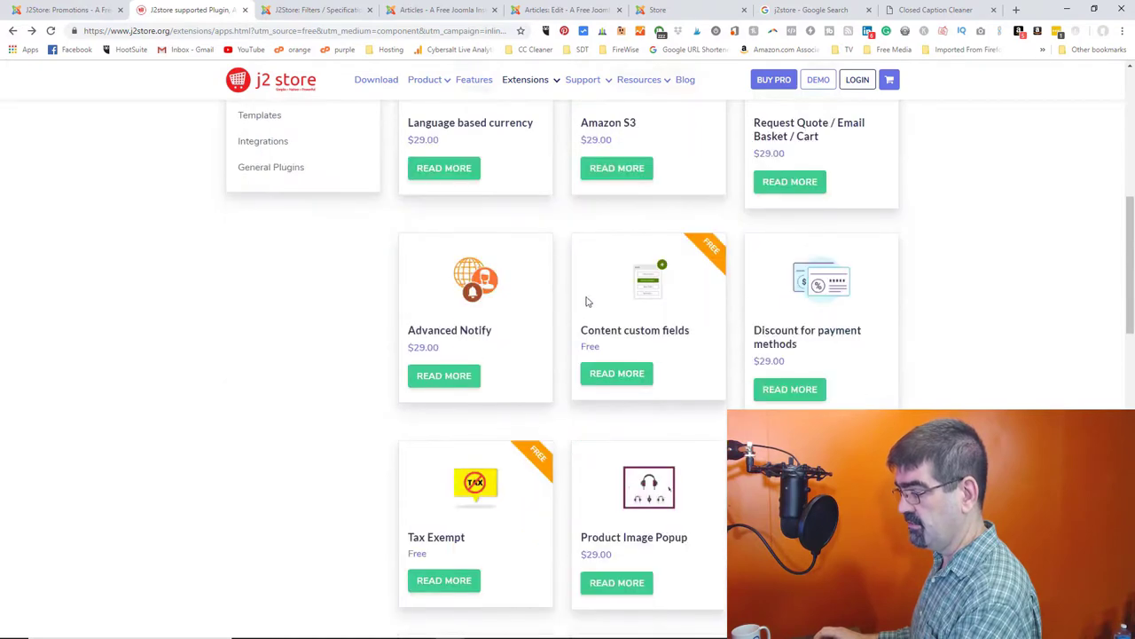
scroll(748, 276, up, 7)
click(730, 391)
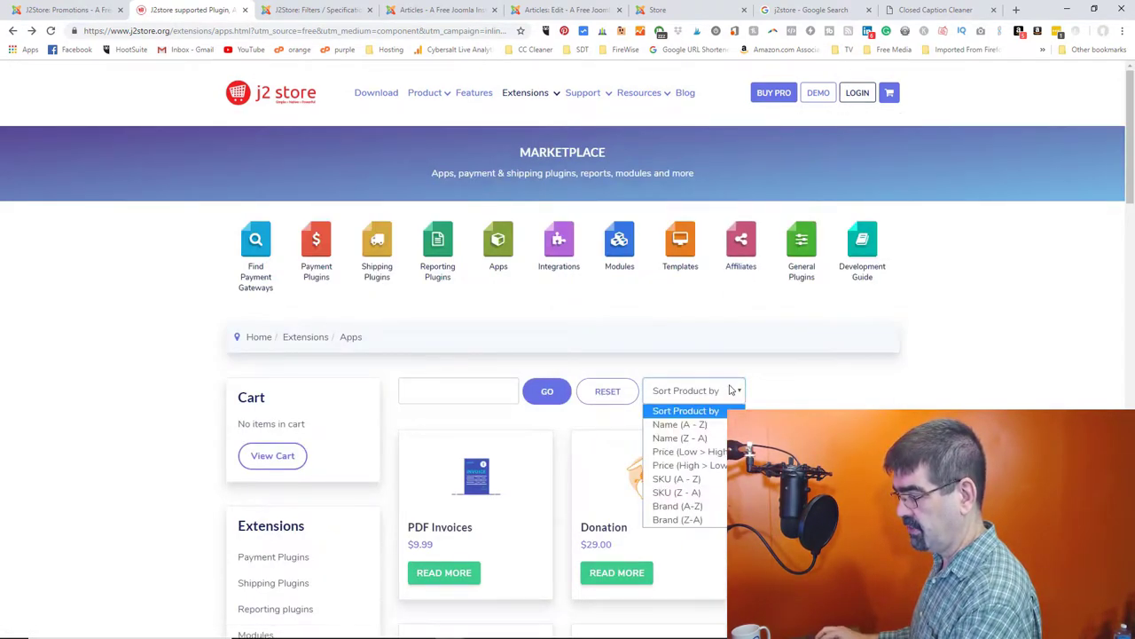
click(719, 451)
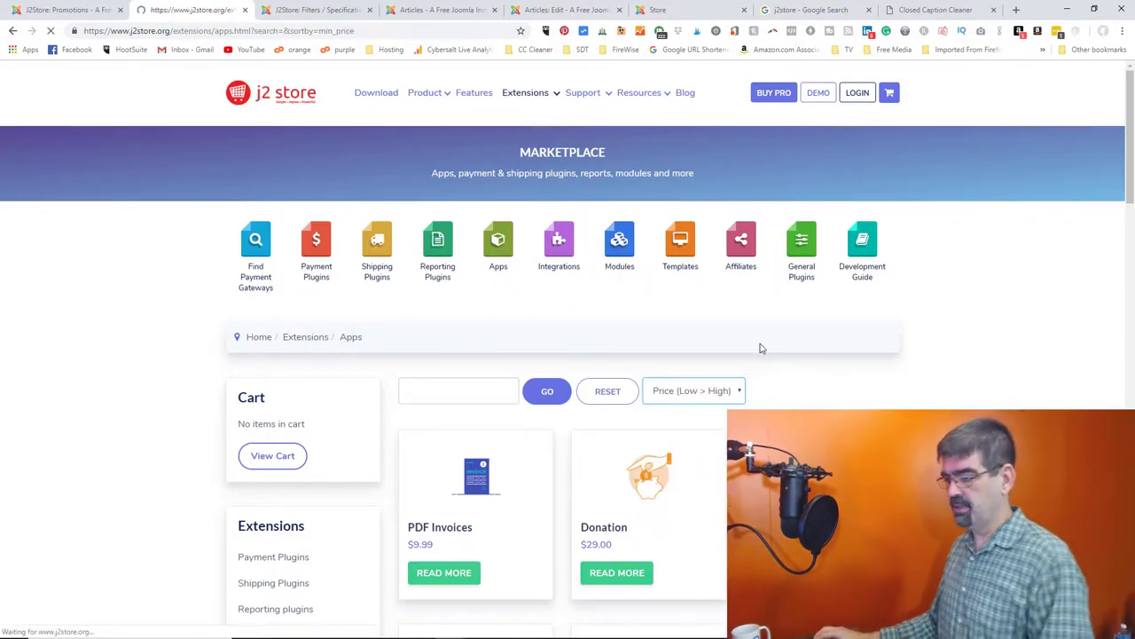
- Browse free add-ons like Re-Captcha, Combine Tax and Compare Products, then switch to Closed Caption Cleaner
scroll(760, 348, down, 3)
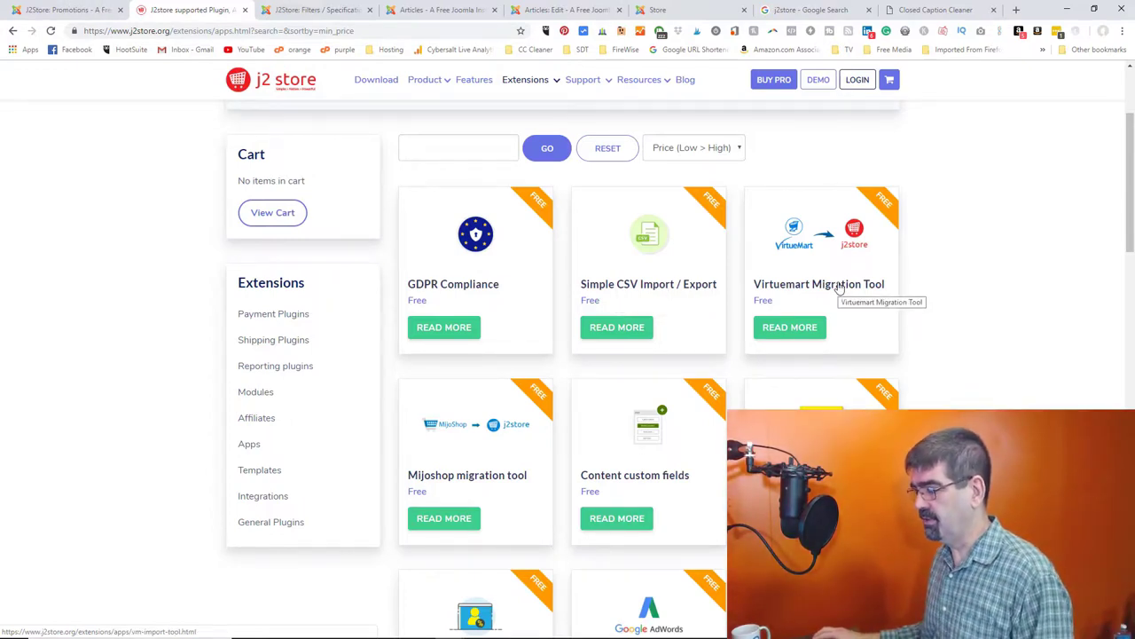
scroll(839, 286, down, 2)
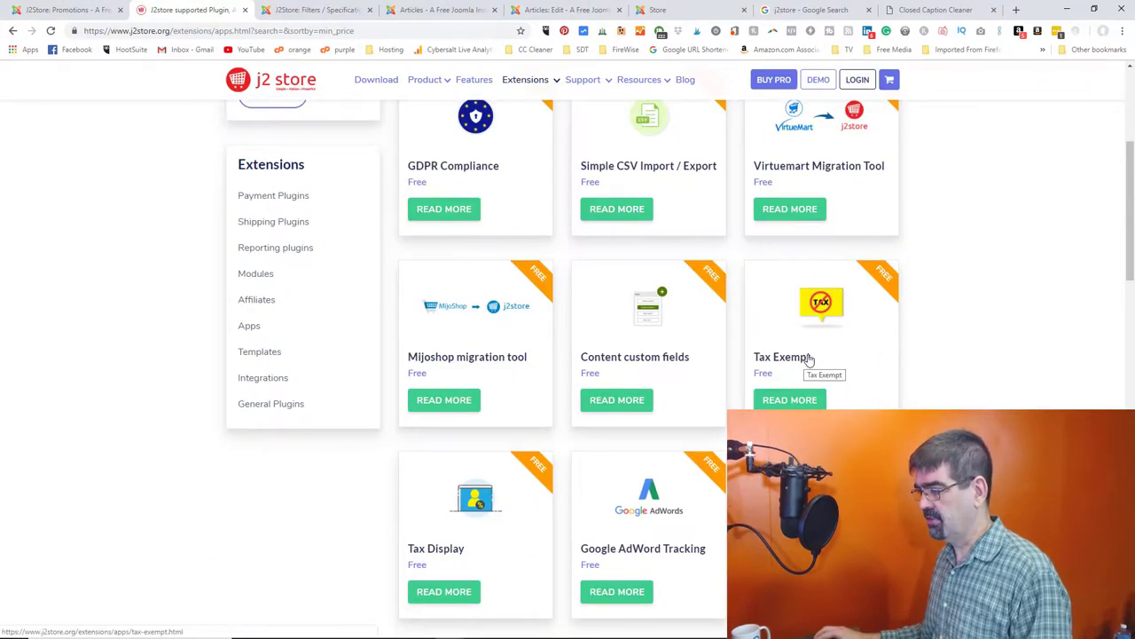
scroll(824, 356, down, 2)
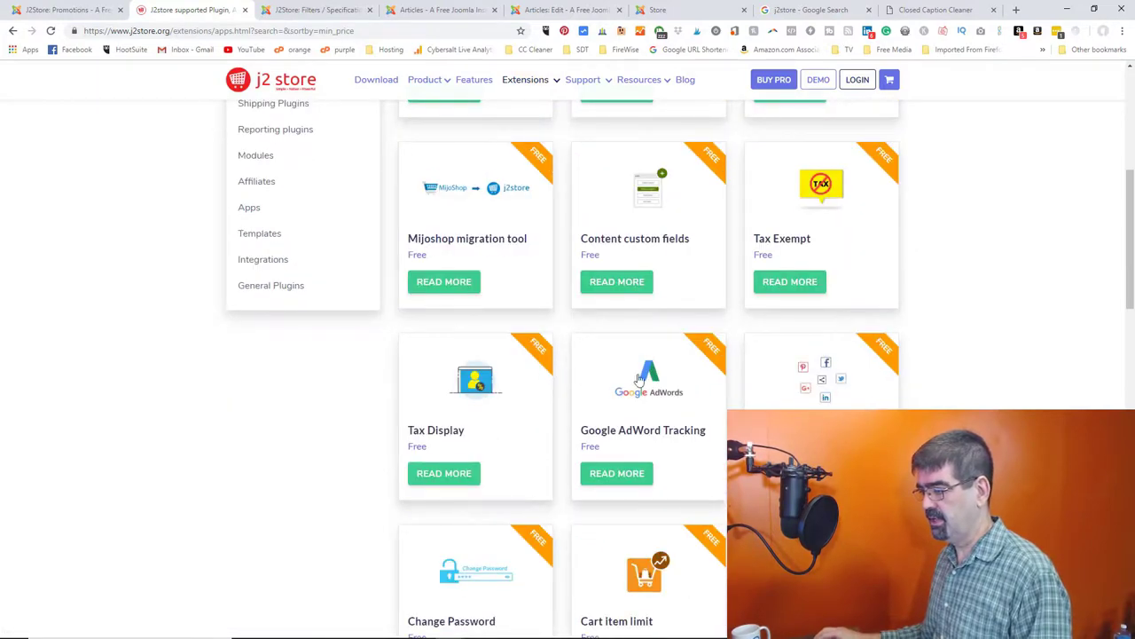
scroll(639, 381, down, 2)
scroll(723, 321, down, 6)
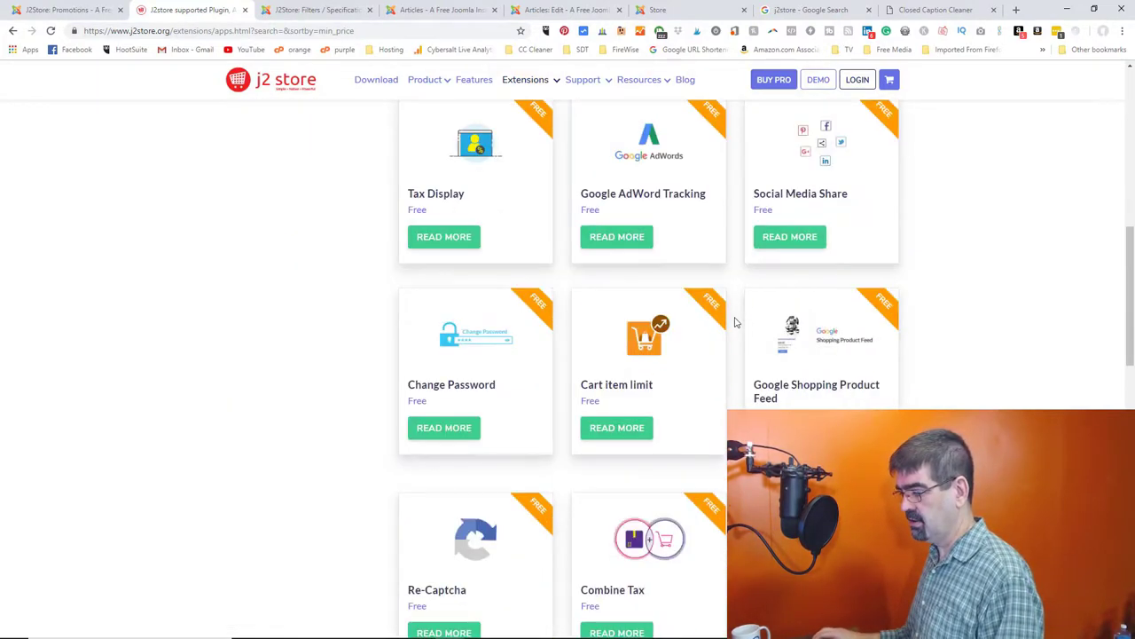
scroll(735, 322, down, 2)
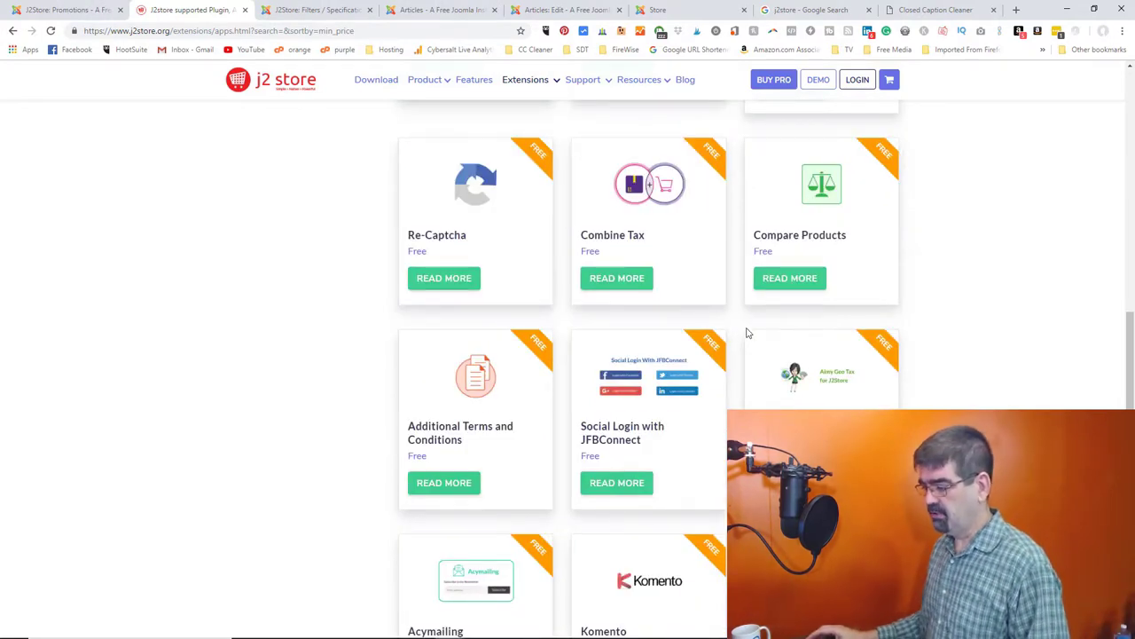
scroll(750, 331, down, 4)
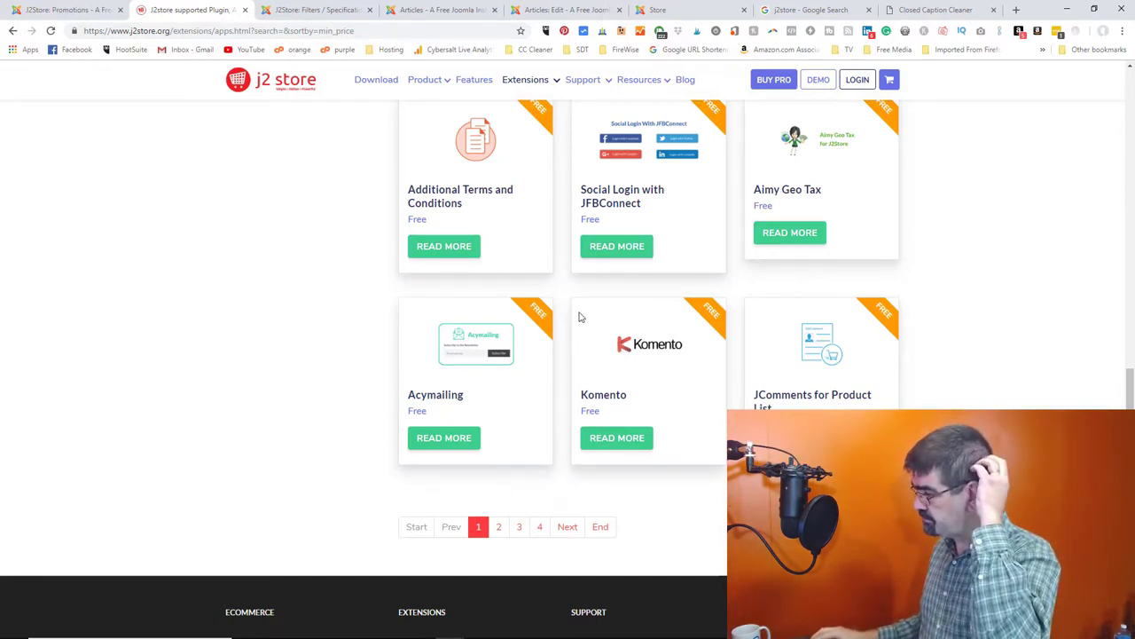
scroll(404, 305, up, 3)
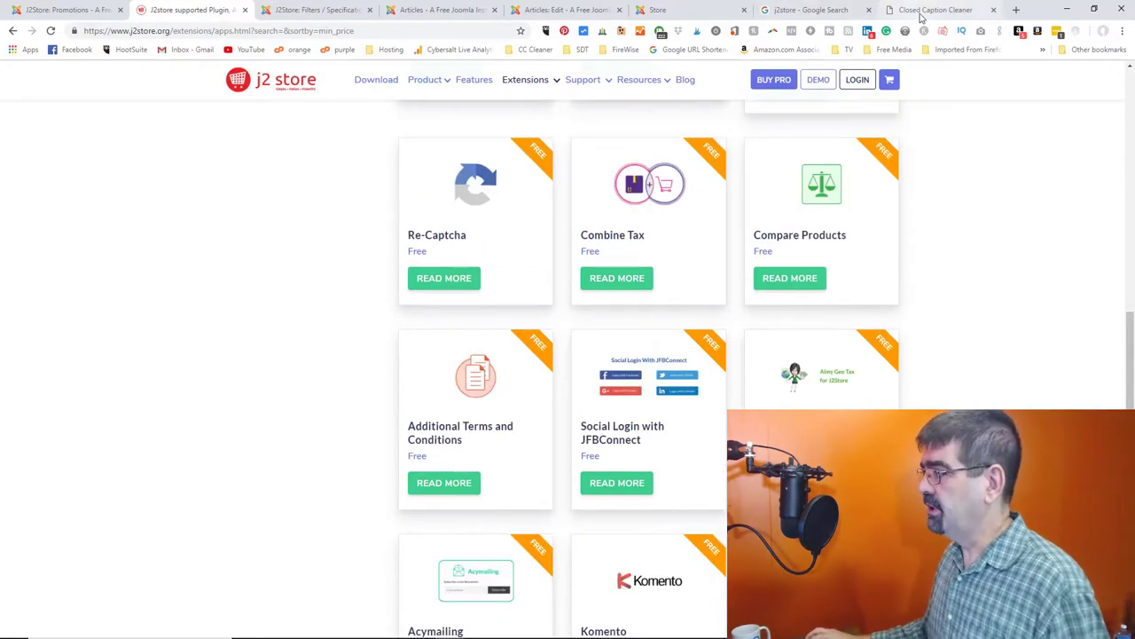
click(922, 10)
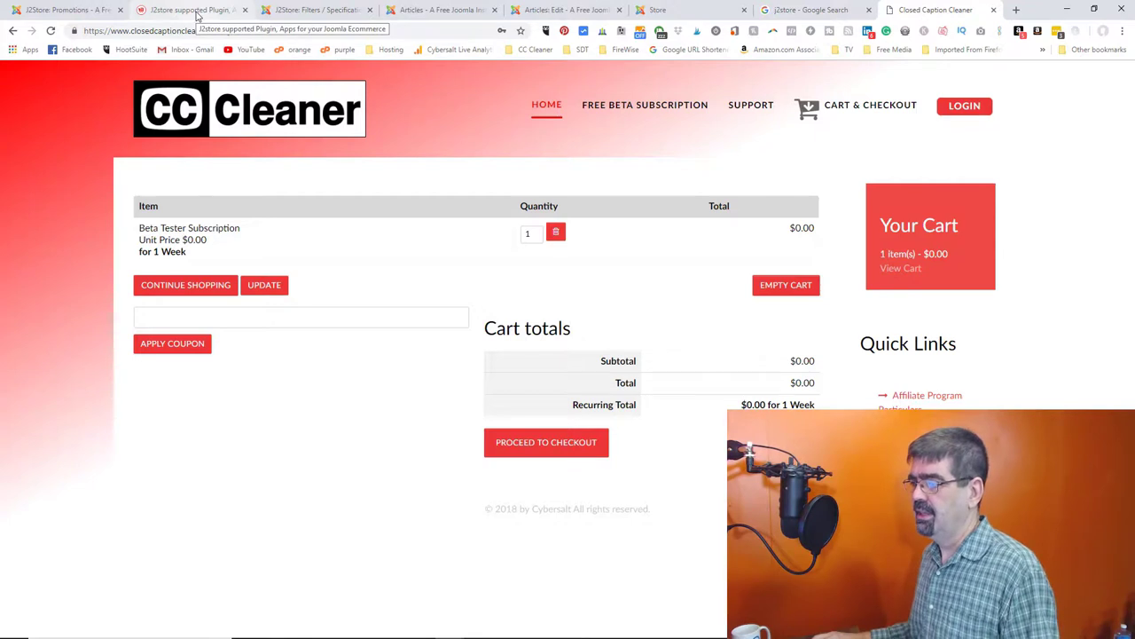
- Show page 2 of the J2Store marketplace apps, then return to the Closed Caption Cleaner cart
click(197, 12)
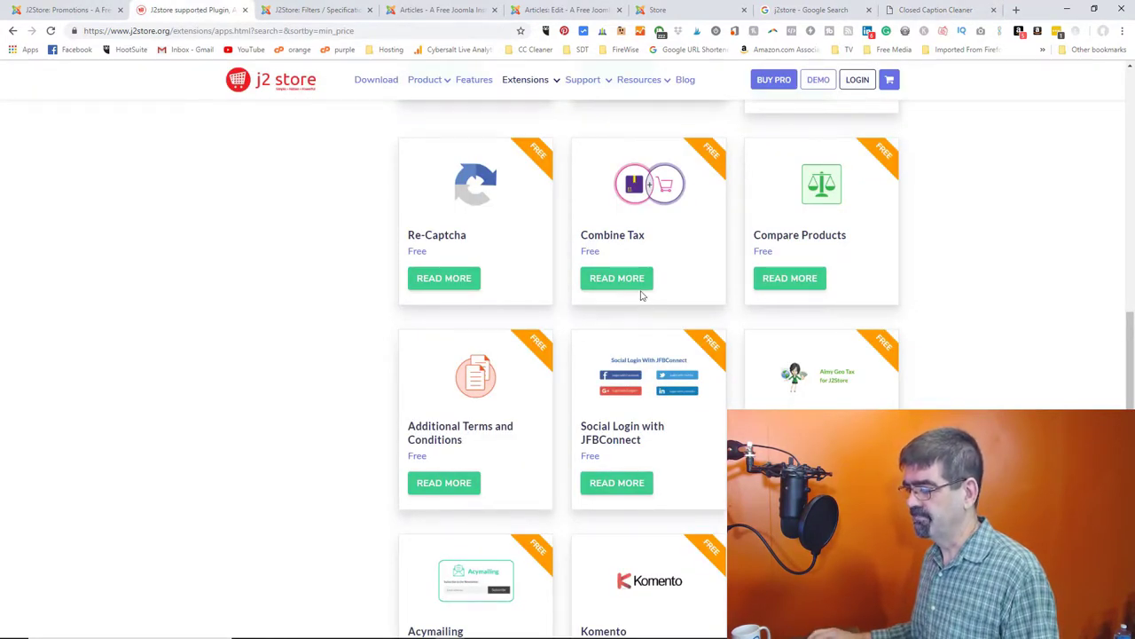
scroll(645, 290, down, 2)
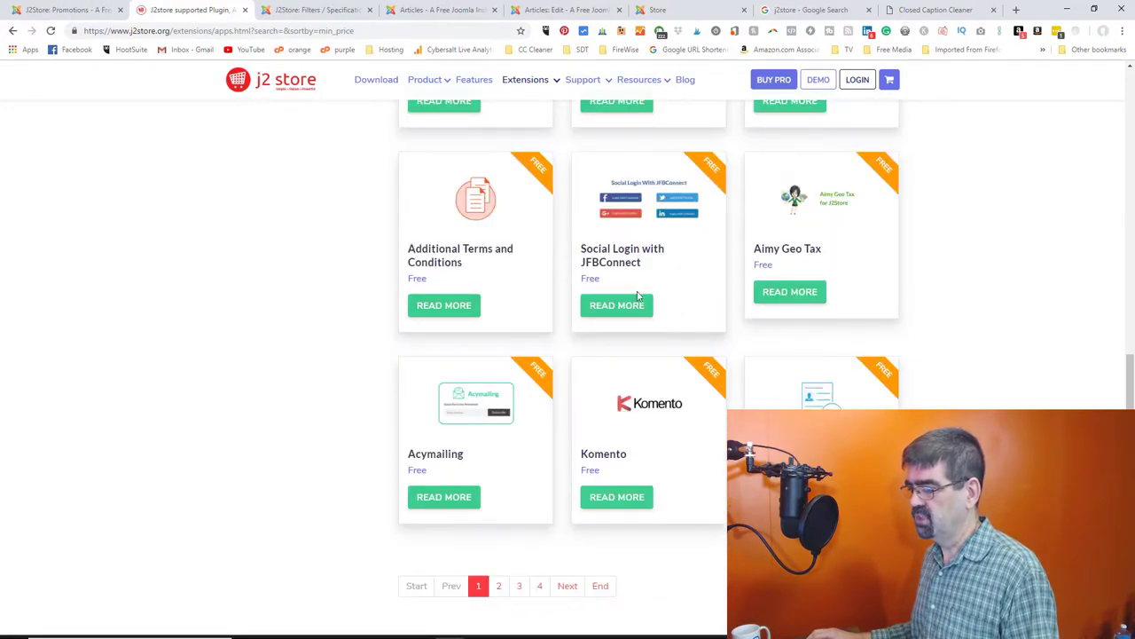
scroll(643, 288, down, 1)
click(499, 526)
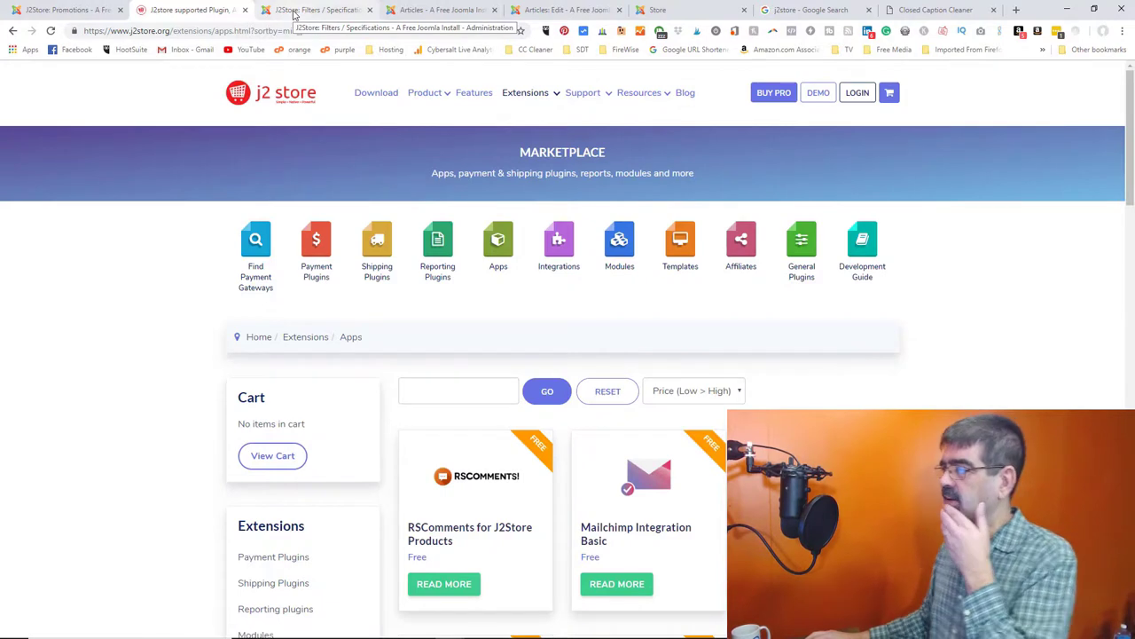
click(932, 13)
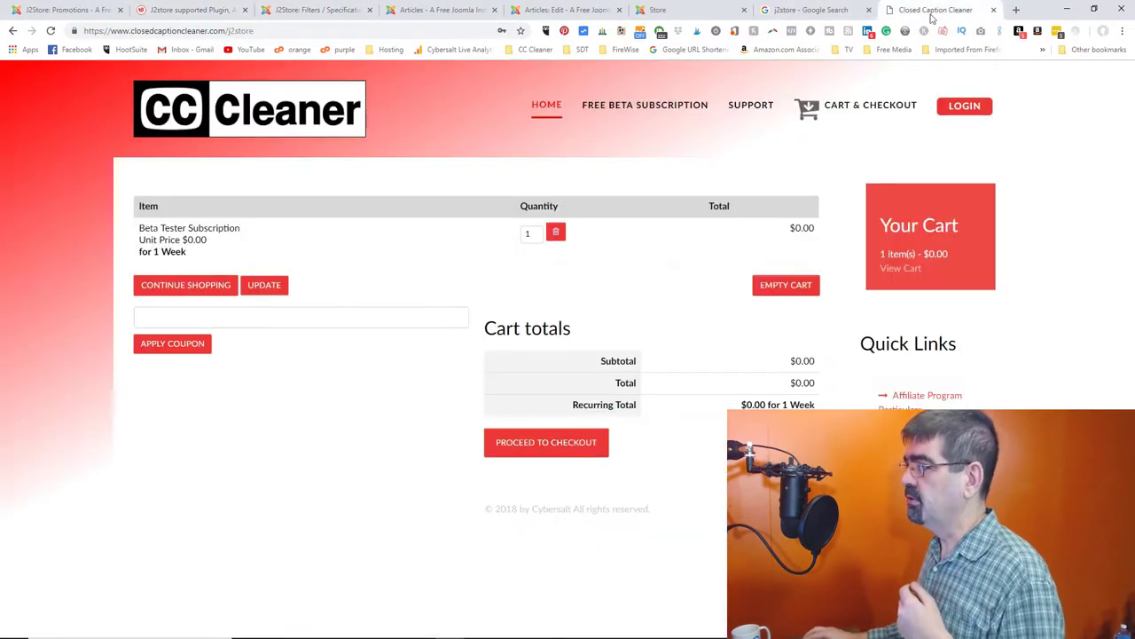
- Load the site's /administrator address, log in, and go to the Control Panel
click(263, 30)
click(248, 30)
drag(229, 30, 317, 33)
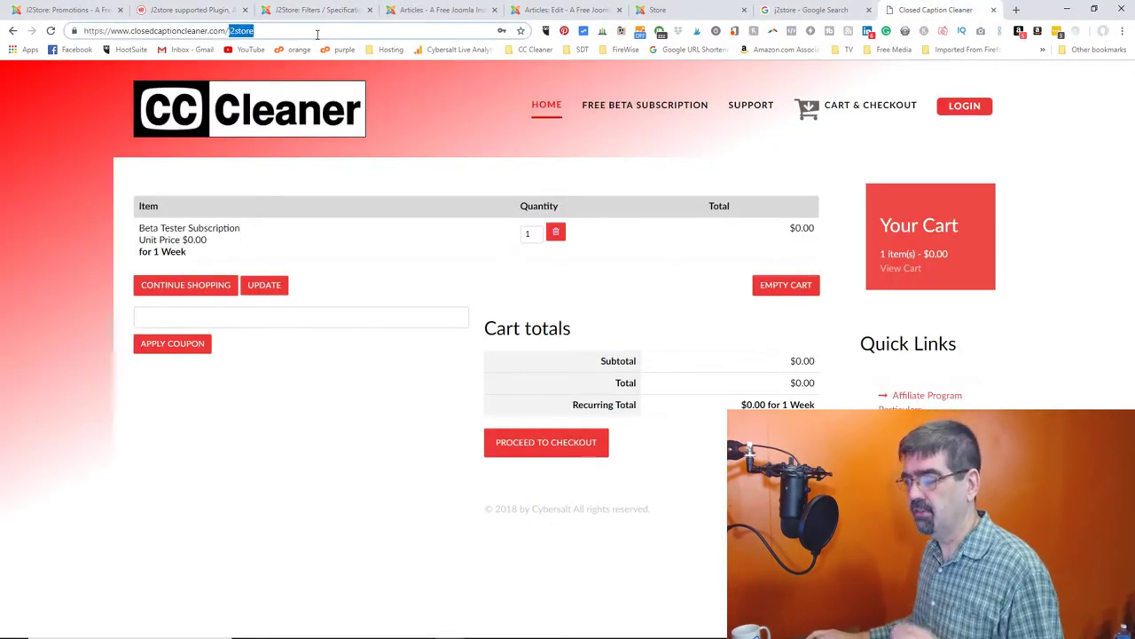
text(ad)
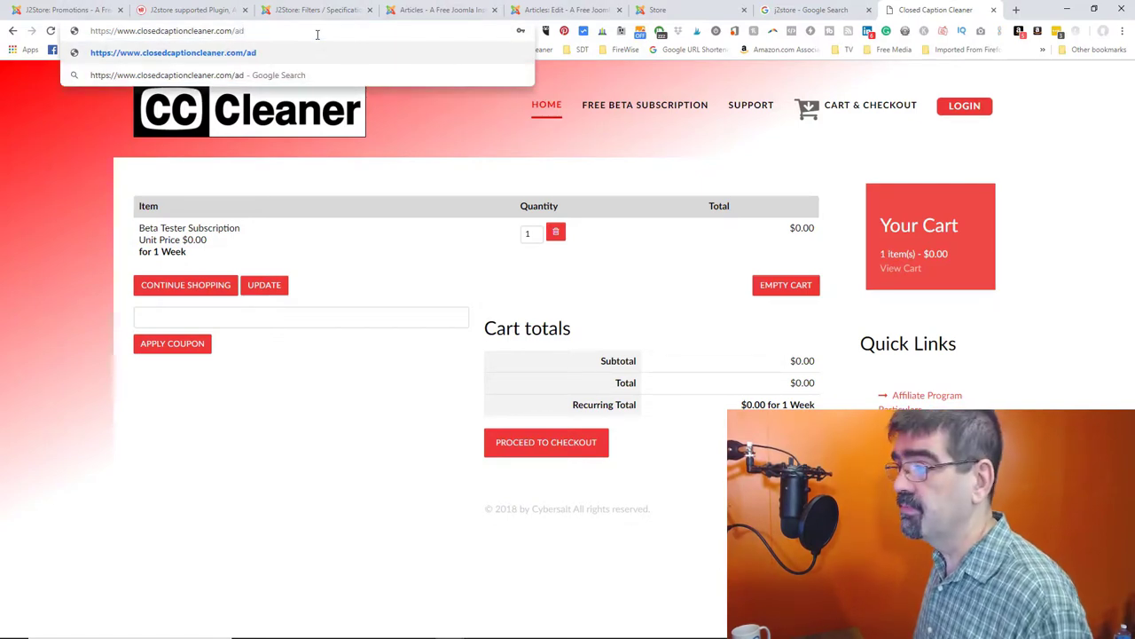
text(minsitraot)
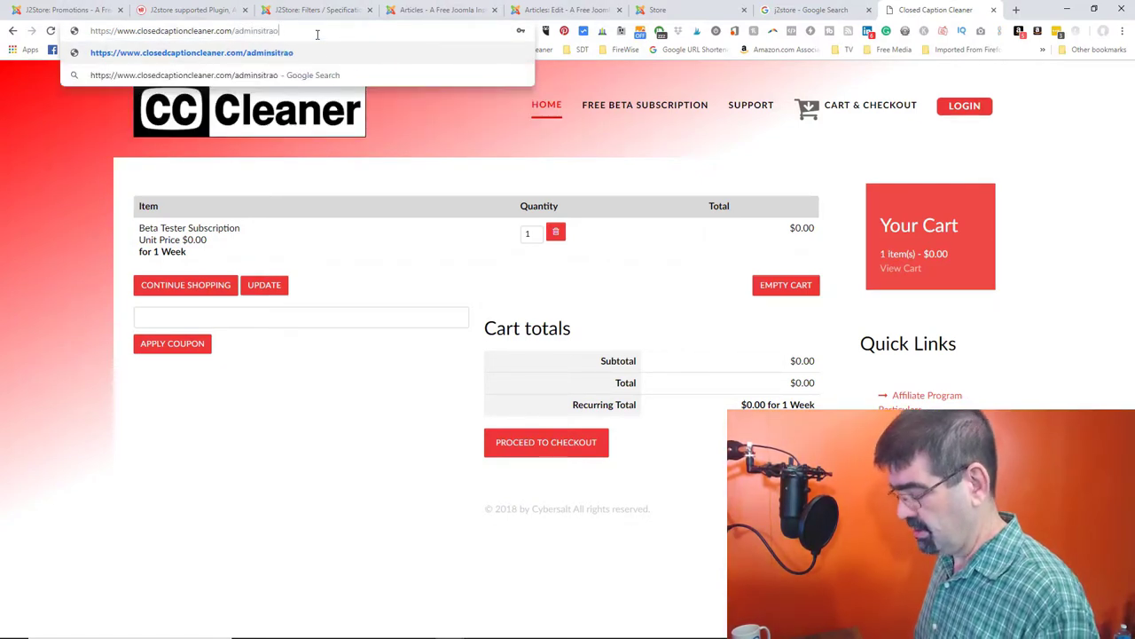
key(BackSpace)
key(BackSpace)
key(BackSpace)
text(t)
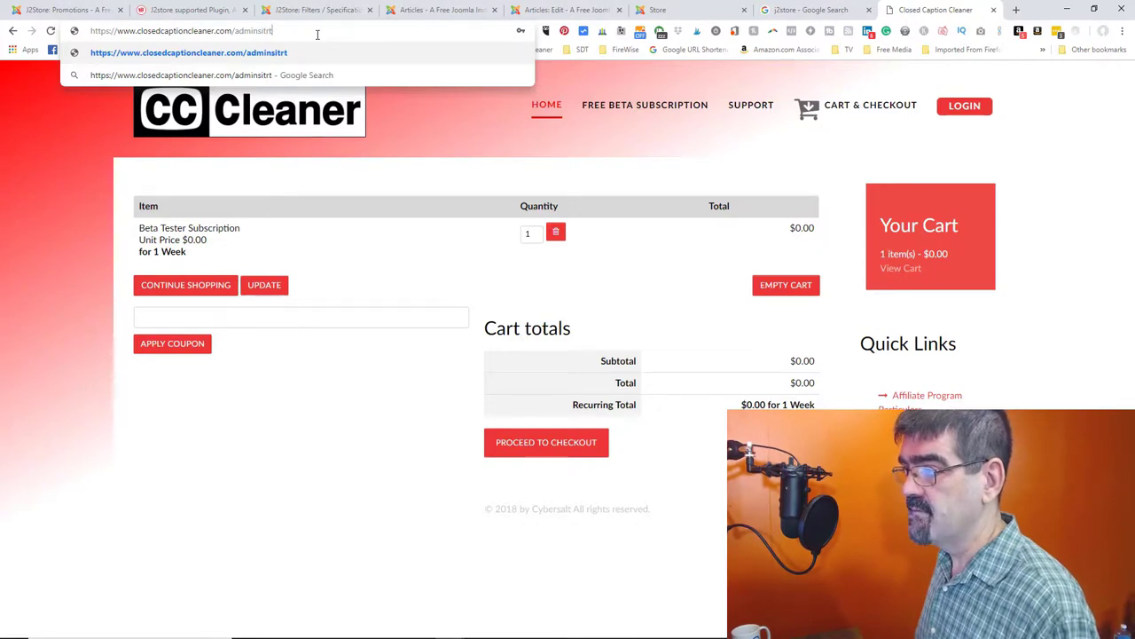
key(BackSpace)
key(BackSpace)
key(BackSpace)
key(BackSpace)
key(BackSpace)
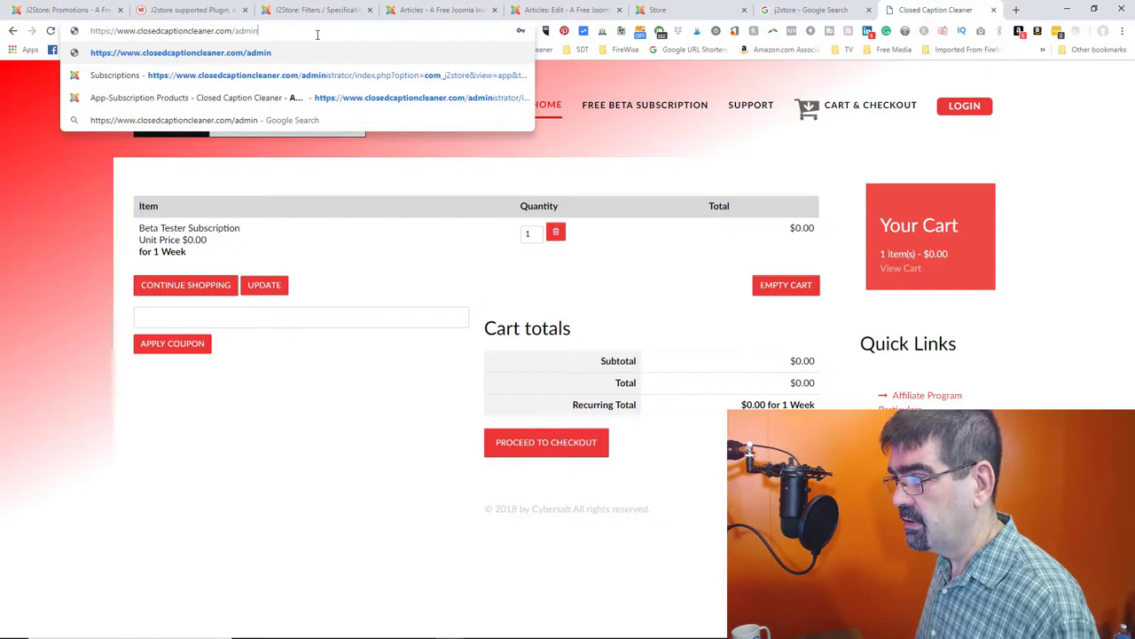
key(Down)
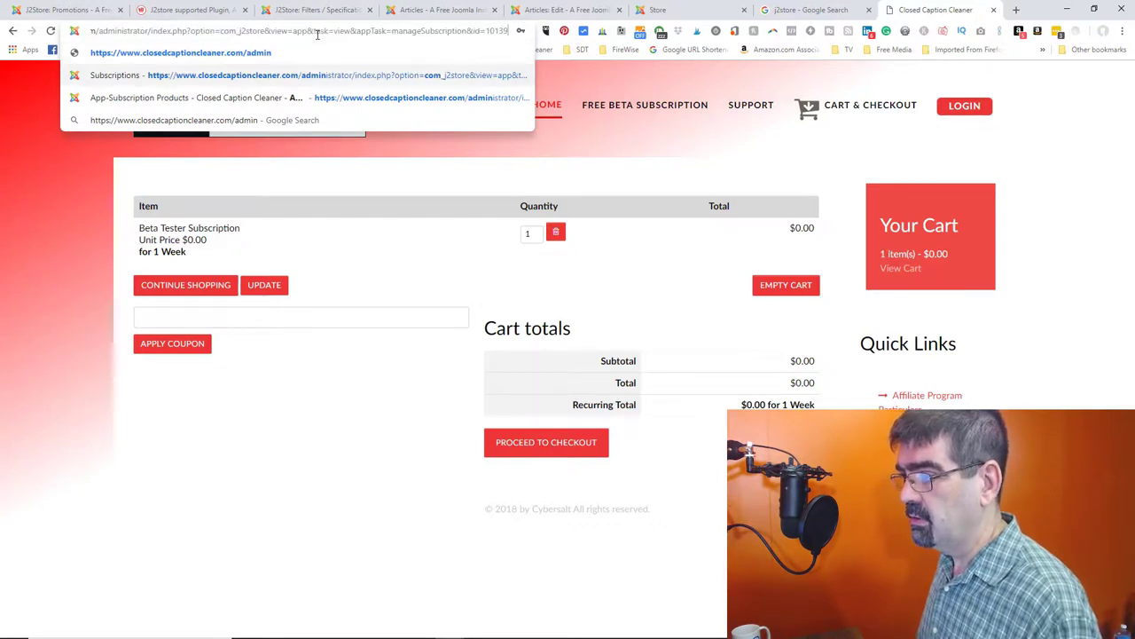
key(Return)
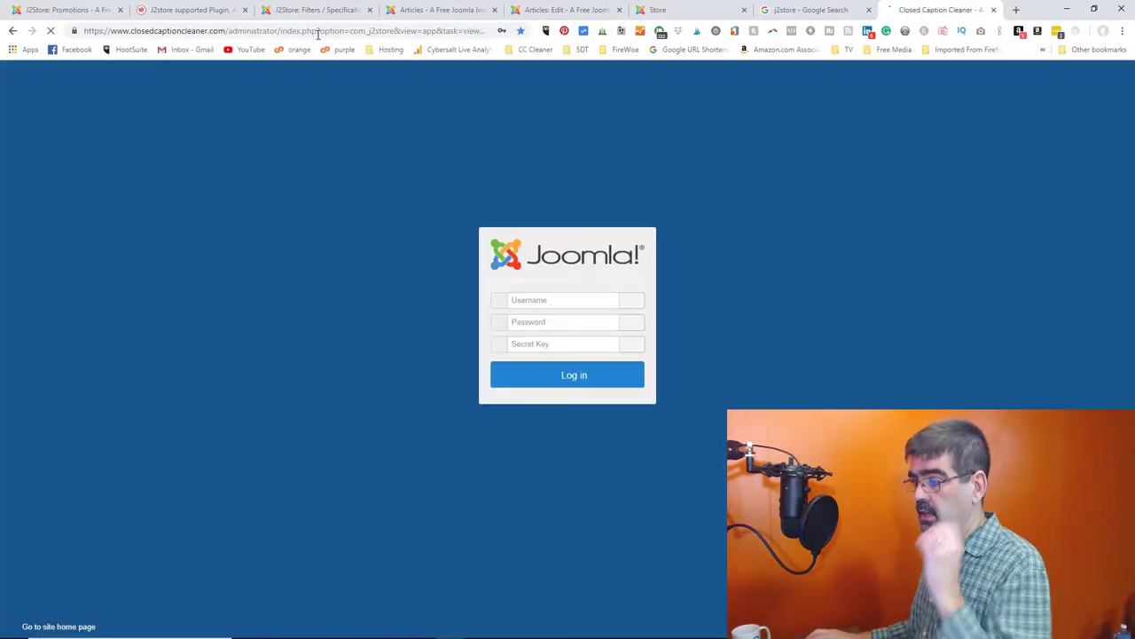
click(556, 377)
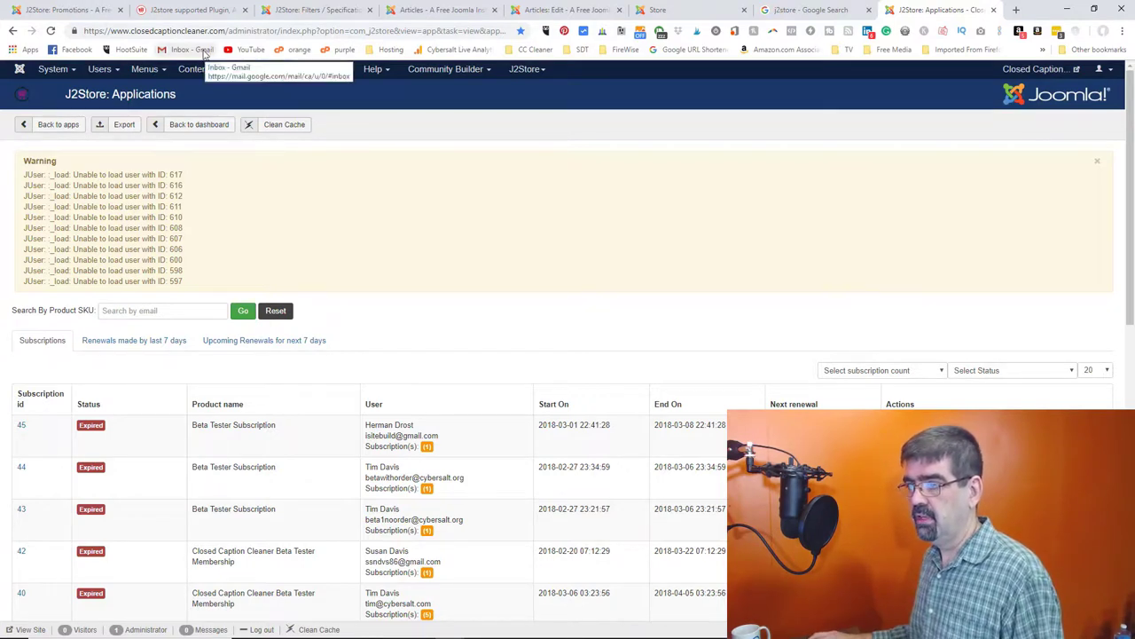
click(18, 71)
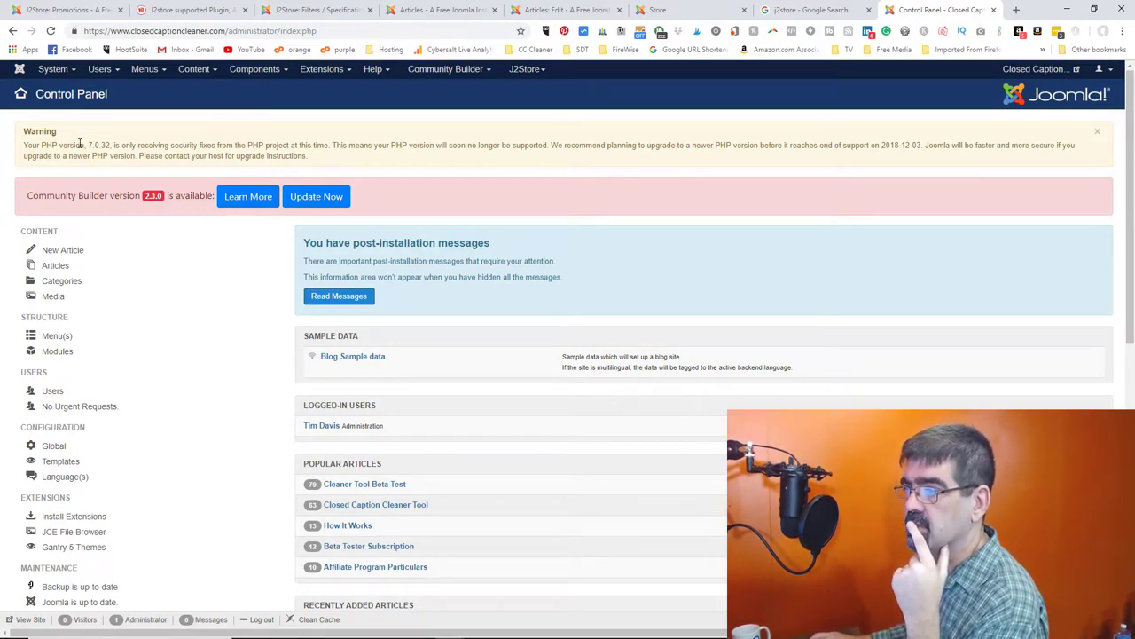
- Open J2Store from Components and go to Sales > Coupons, listing tim95 and tim100
click(241, 74)
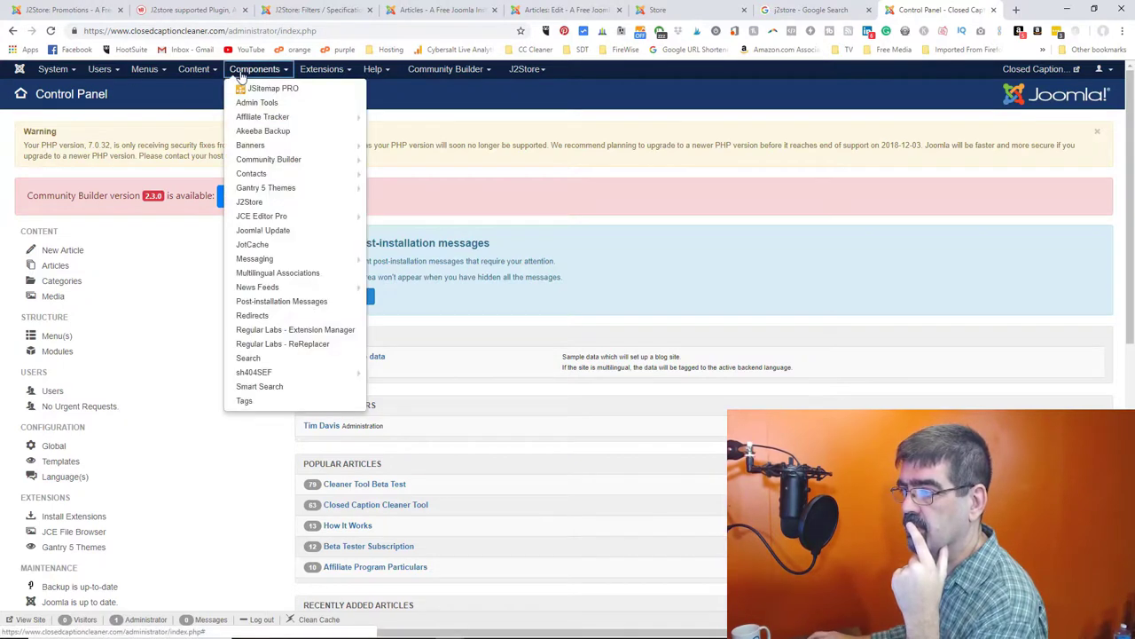
click(284, 202)
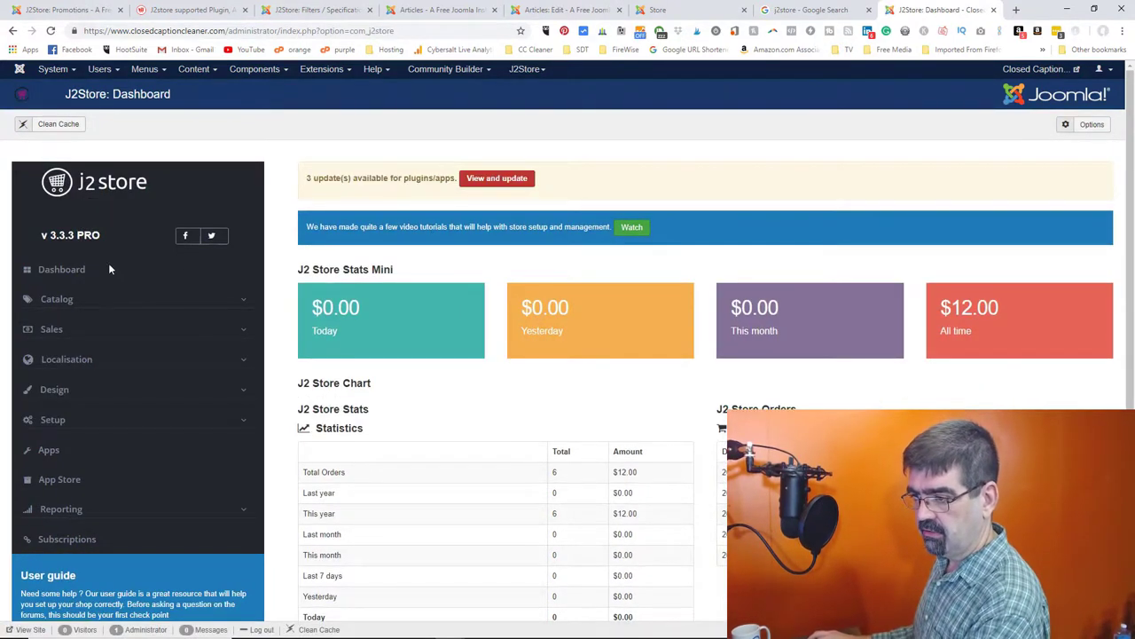
click(59, 329)
click(59, 411)
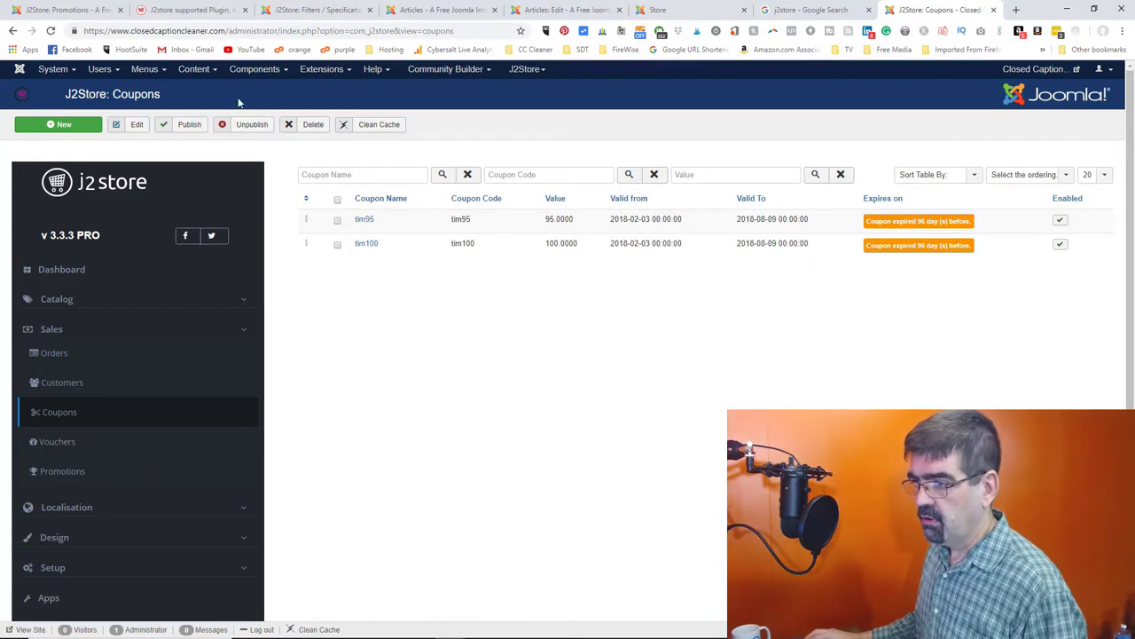
- Start a new coupon named thirddy with the code thirtyoff
click(79, 127)
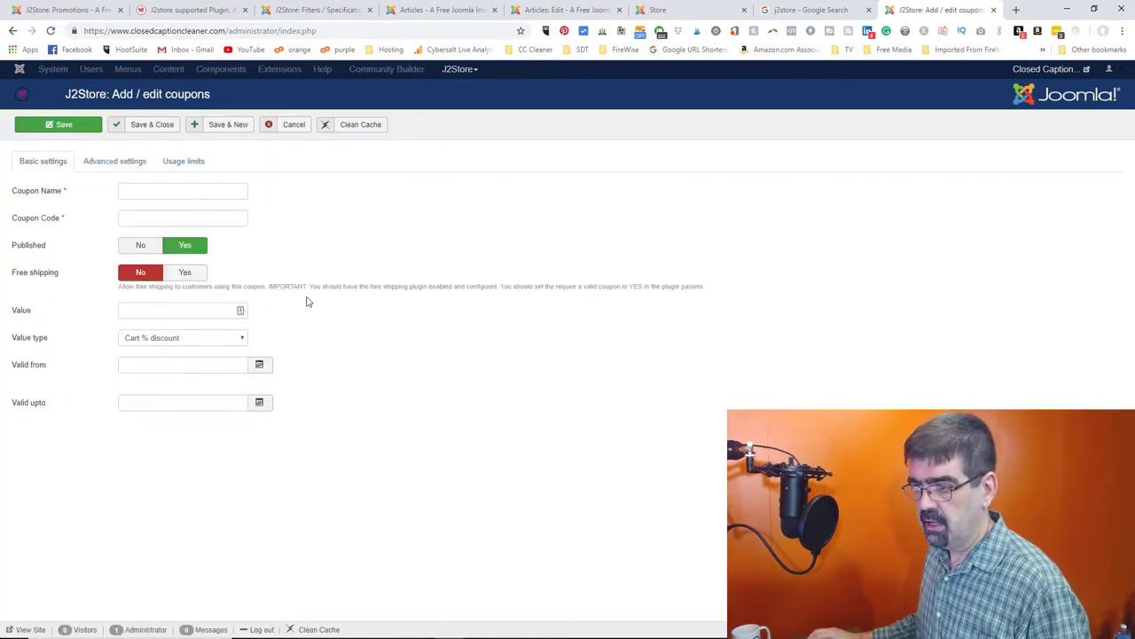
click(196, 193)
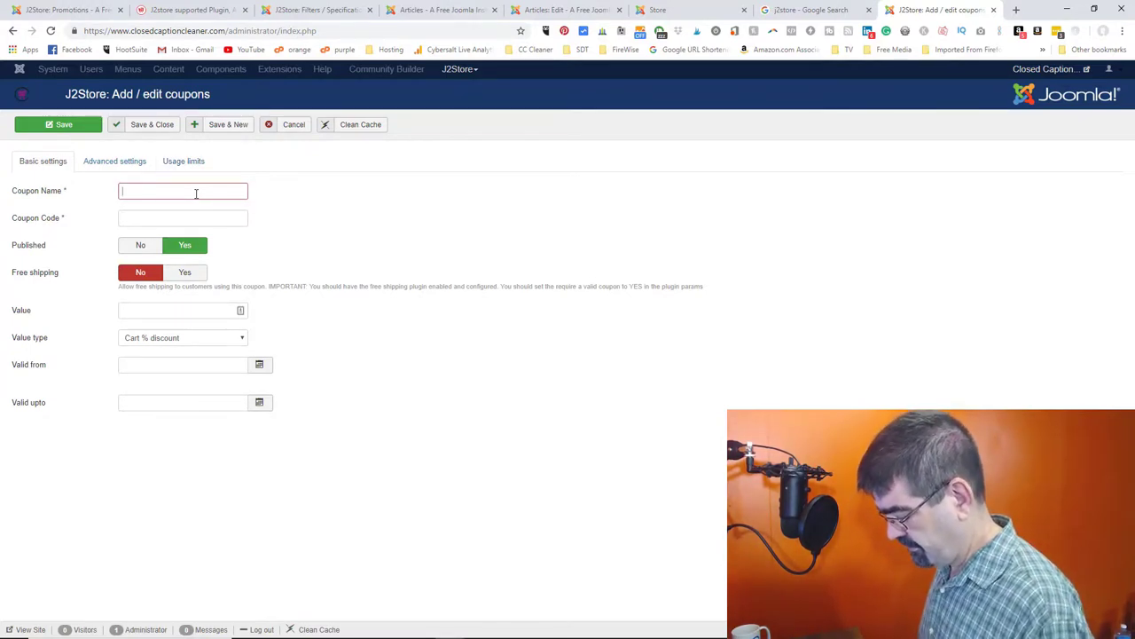
text(Fiddy)
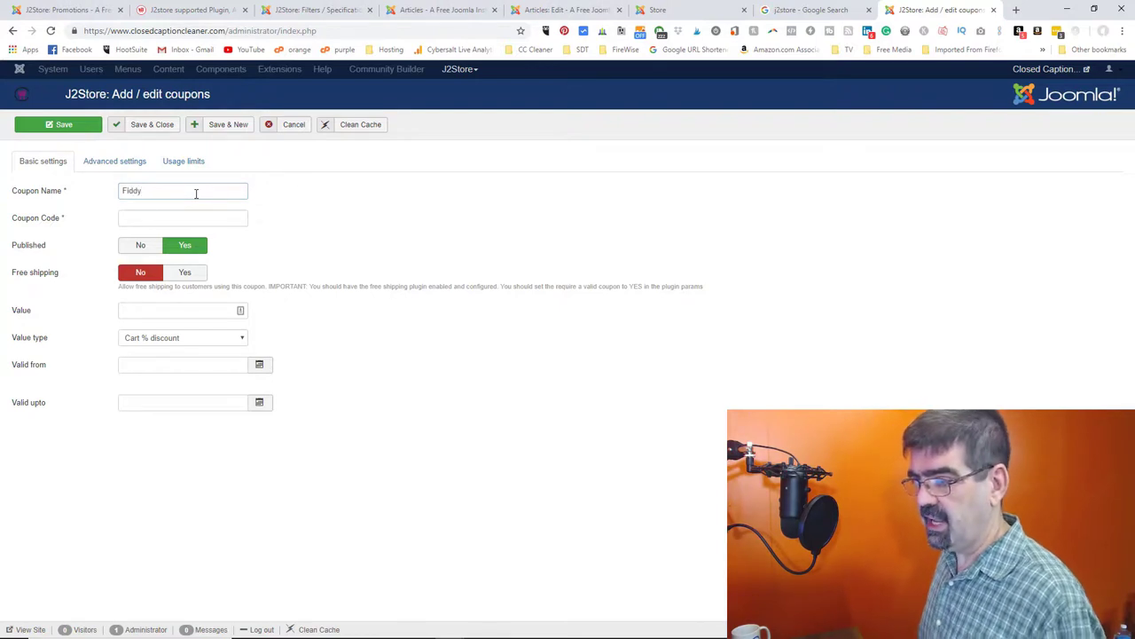
double_click(196, 194)
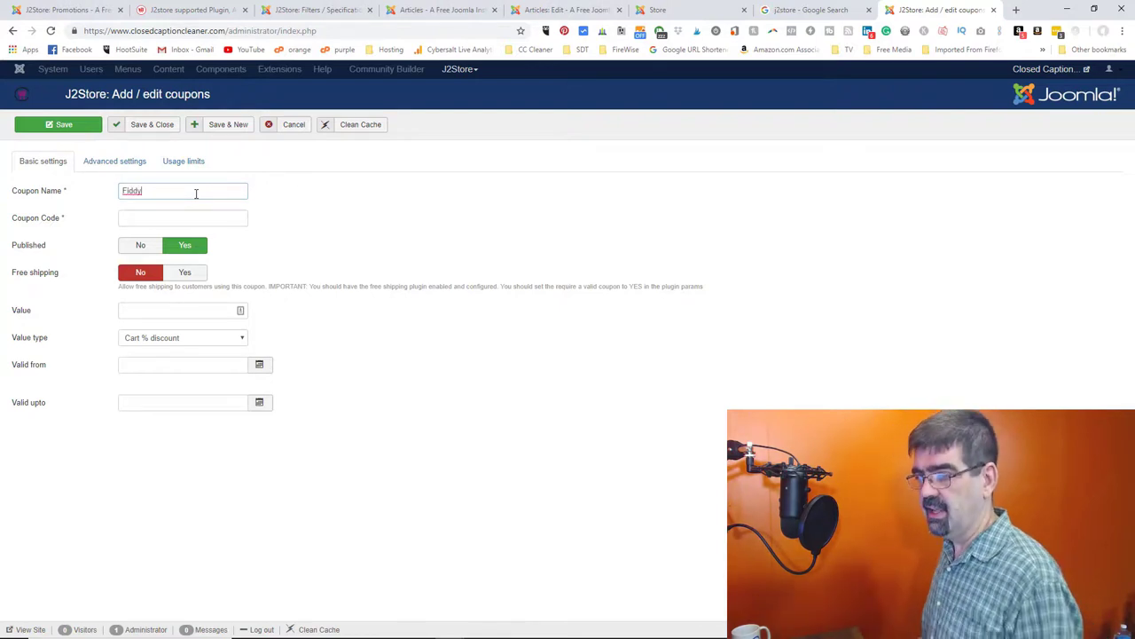
key(Tab)
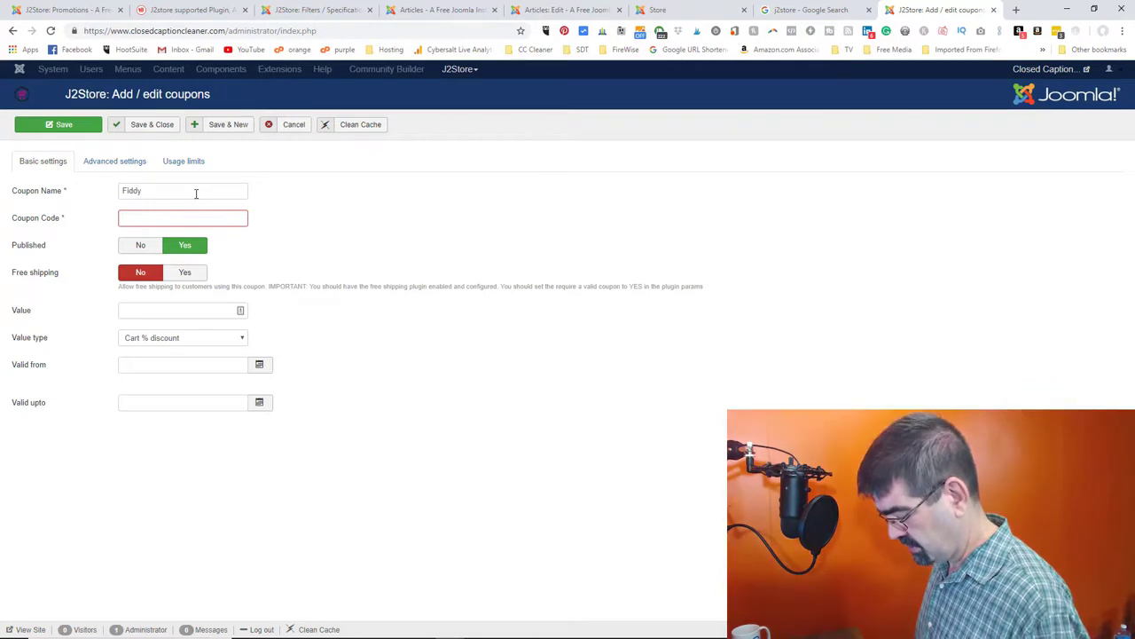
text(fiddy)
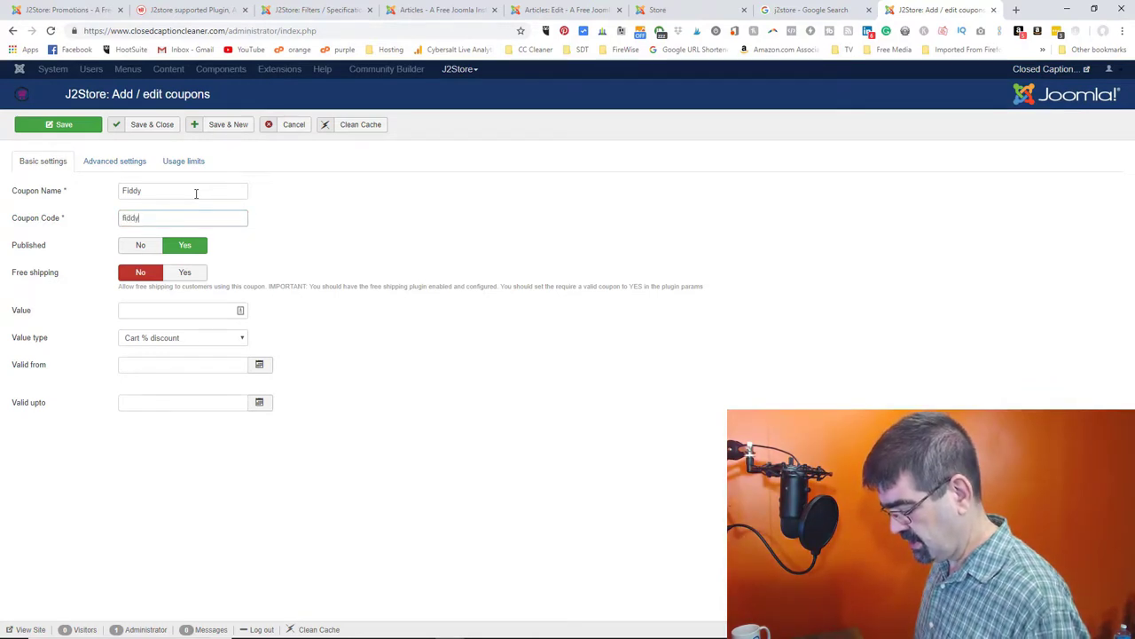
key(BackSpace)
key(BackSpace)
key(BackSpace)
key(BackSpace)
key(BackSpace)
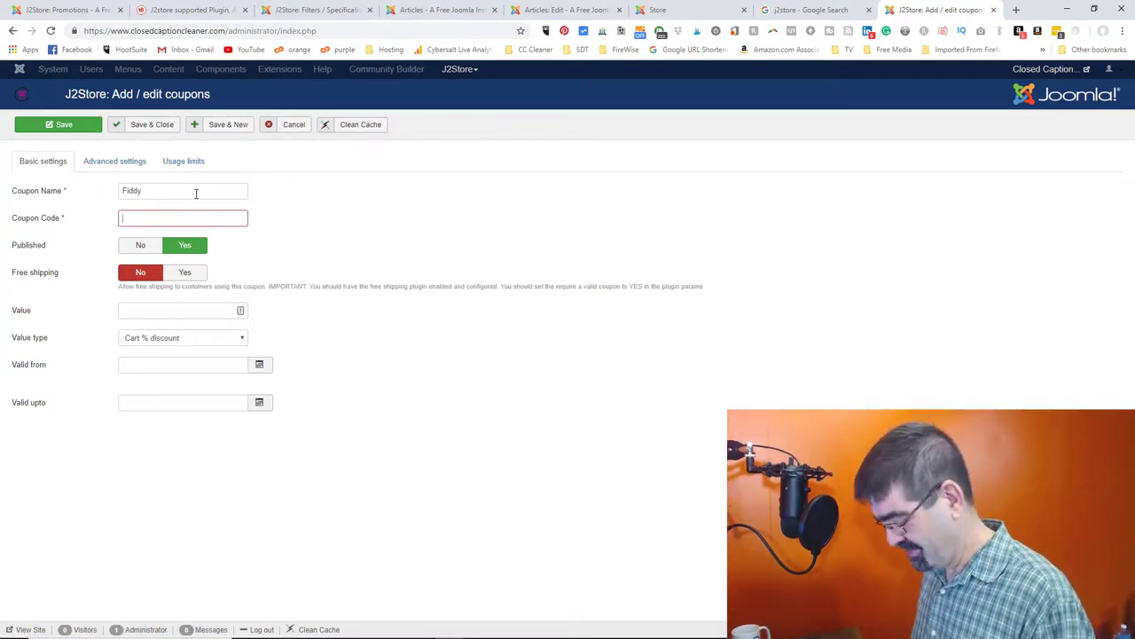
text(f)
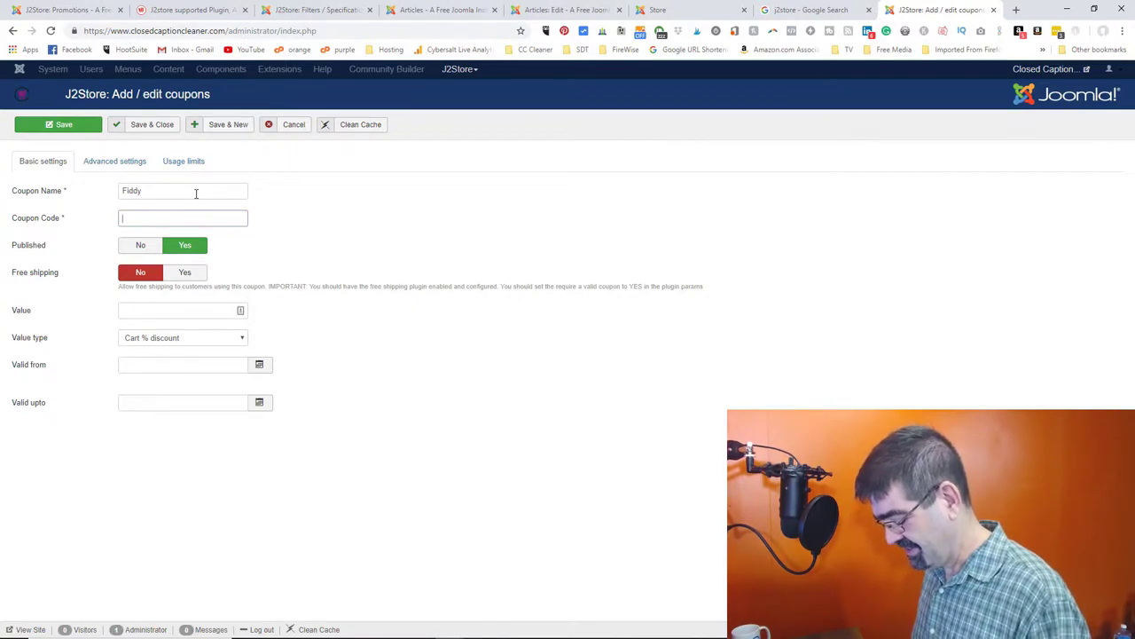
text(thirtyo)
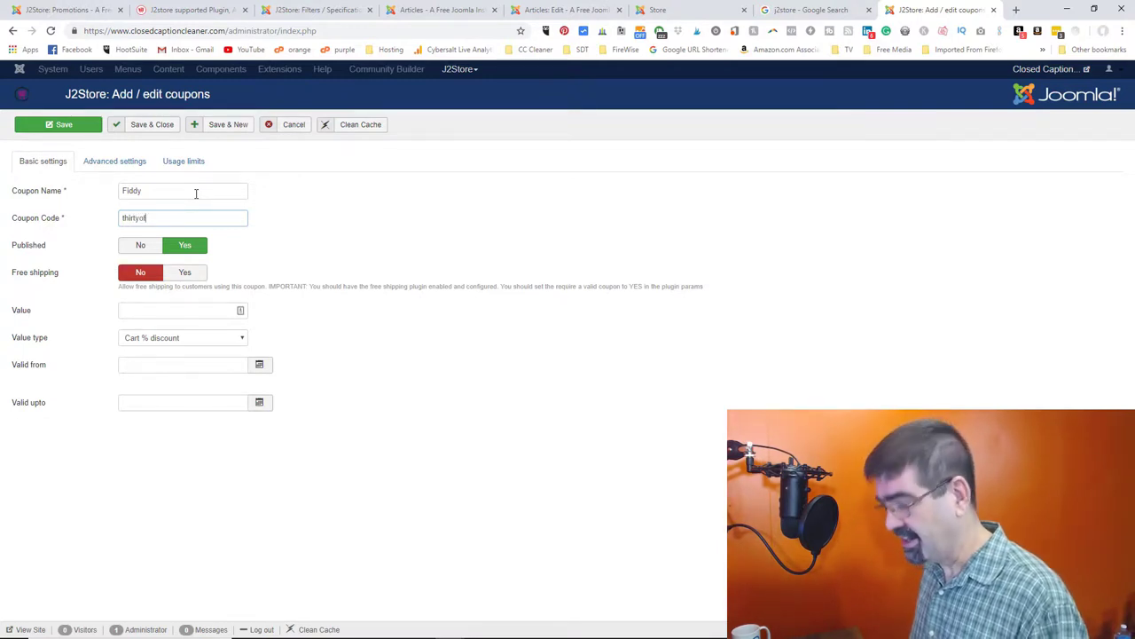
text(f)
drag(196, 193, 77, 195)
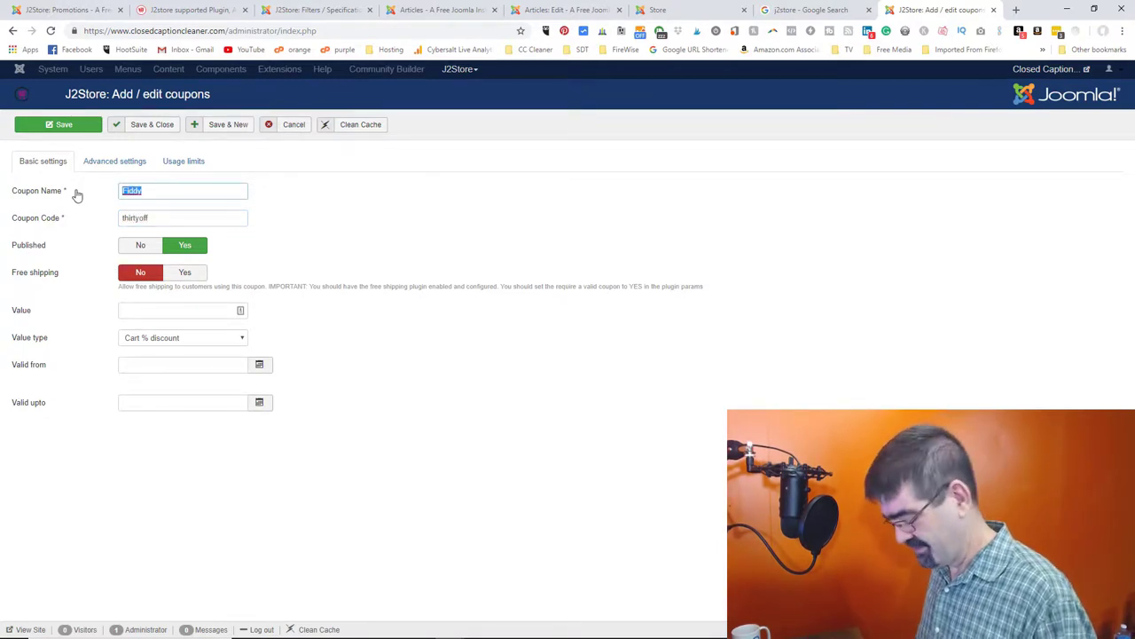
text(thir)
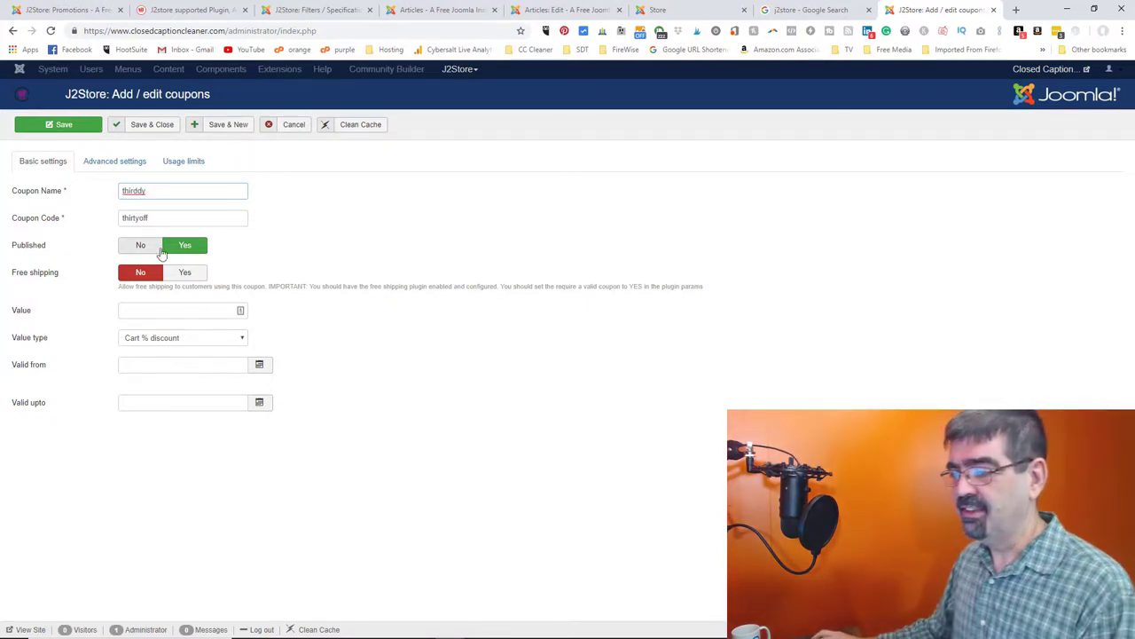
- Set the coupon value to 50 with type 'Product % discount for selected products'
click(186, 310)
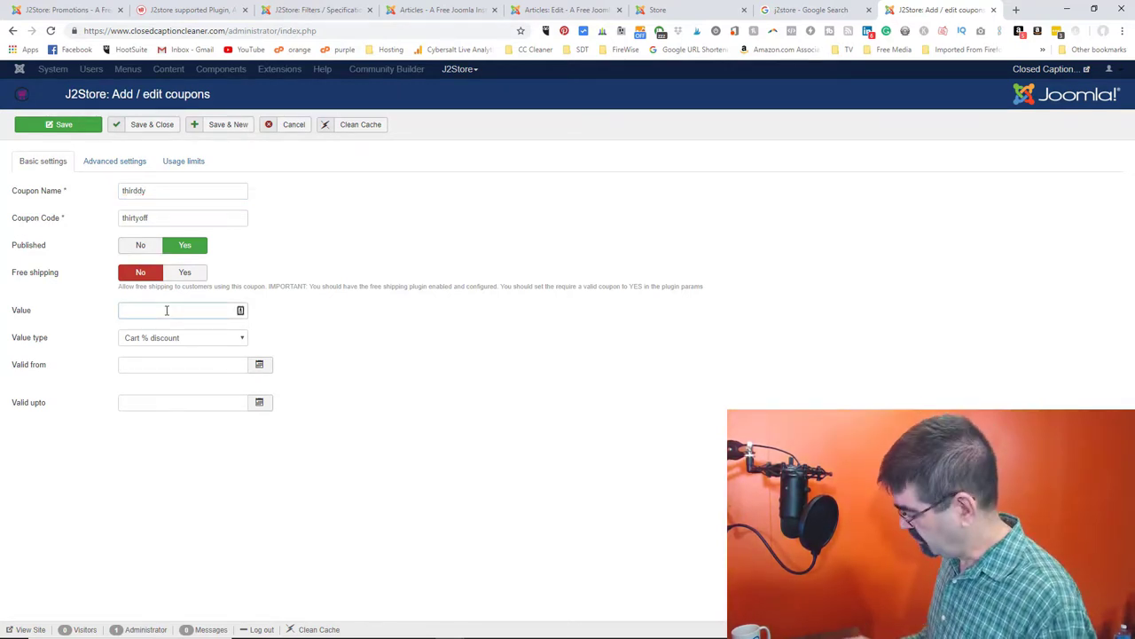
text(50)
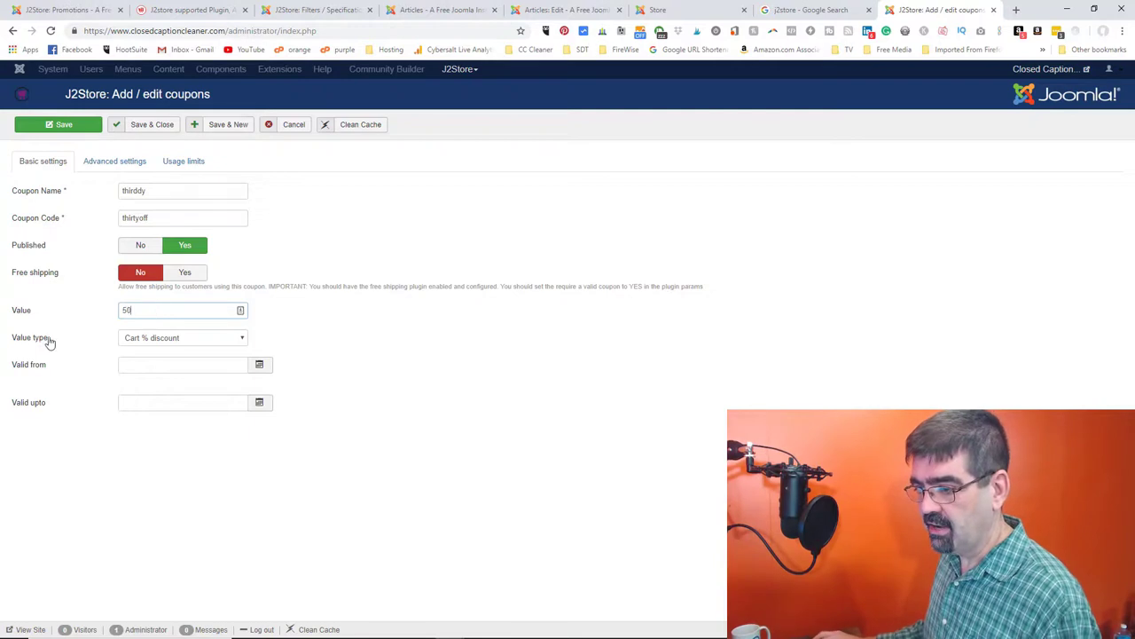
click(180, 341)
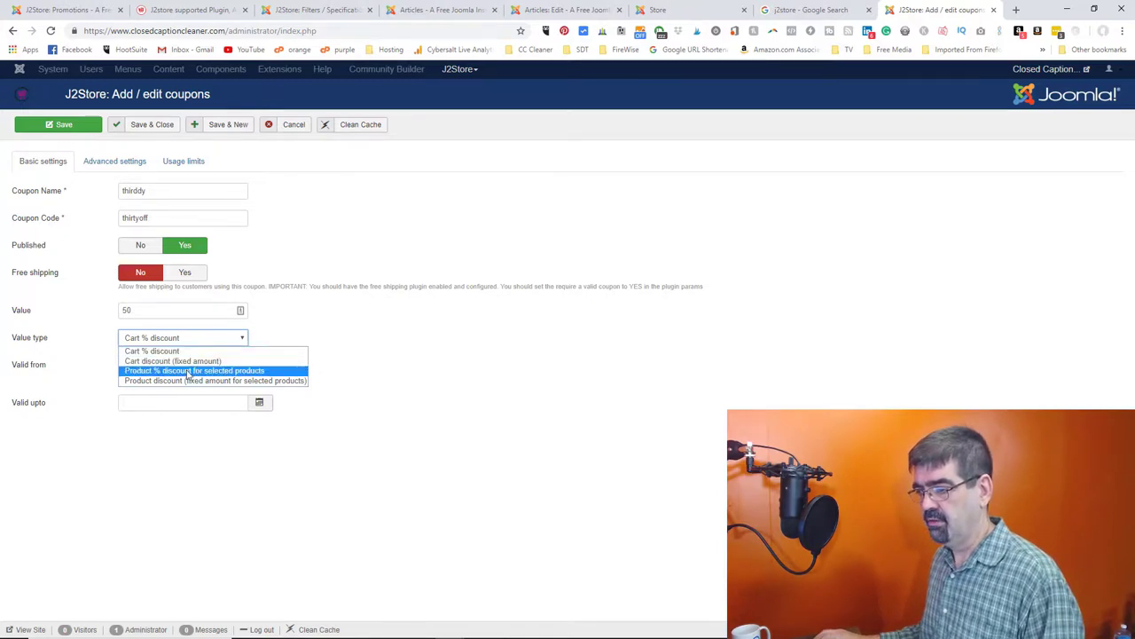
click(188, 370)
click(259, 365)
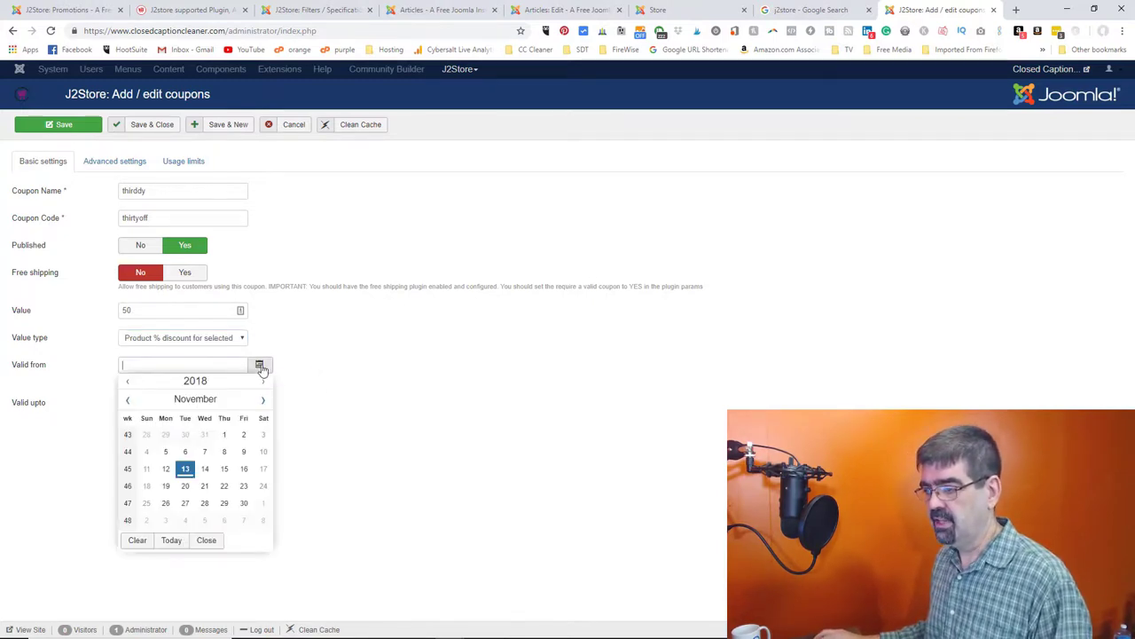
click(313, 344)
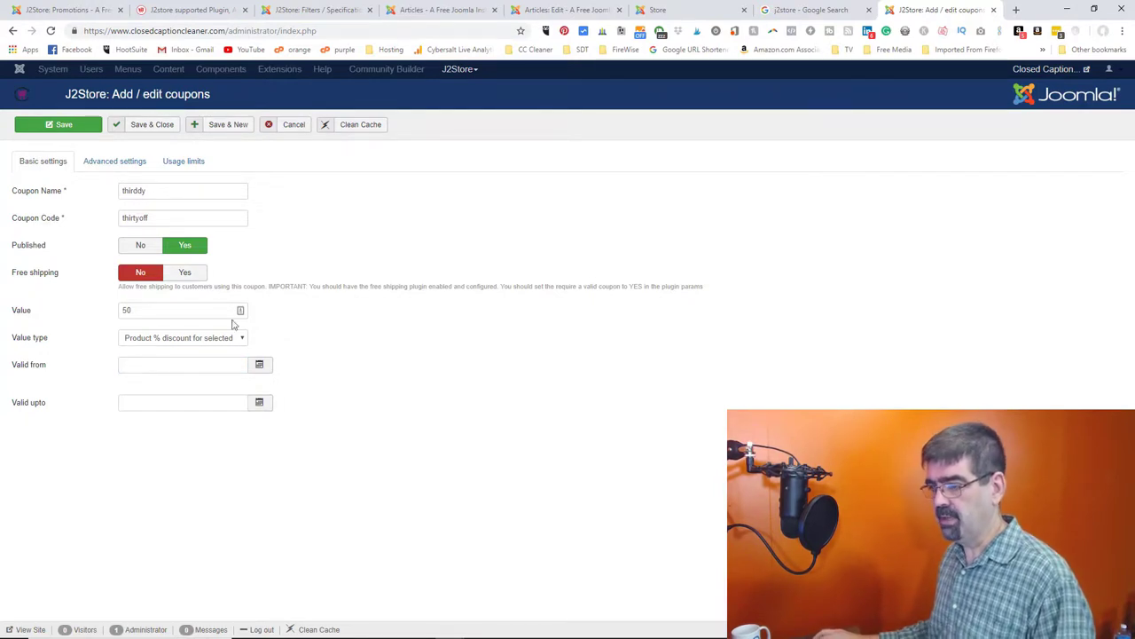
- In Advanced settings, move Uncategorised and cccmembership into Selected Categories
click(134, 163)
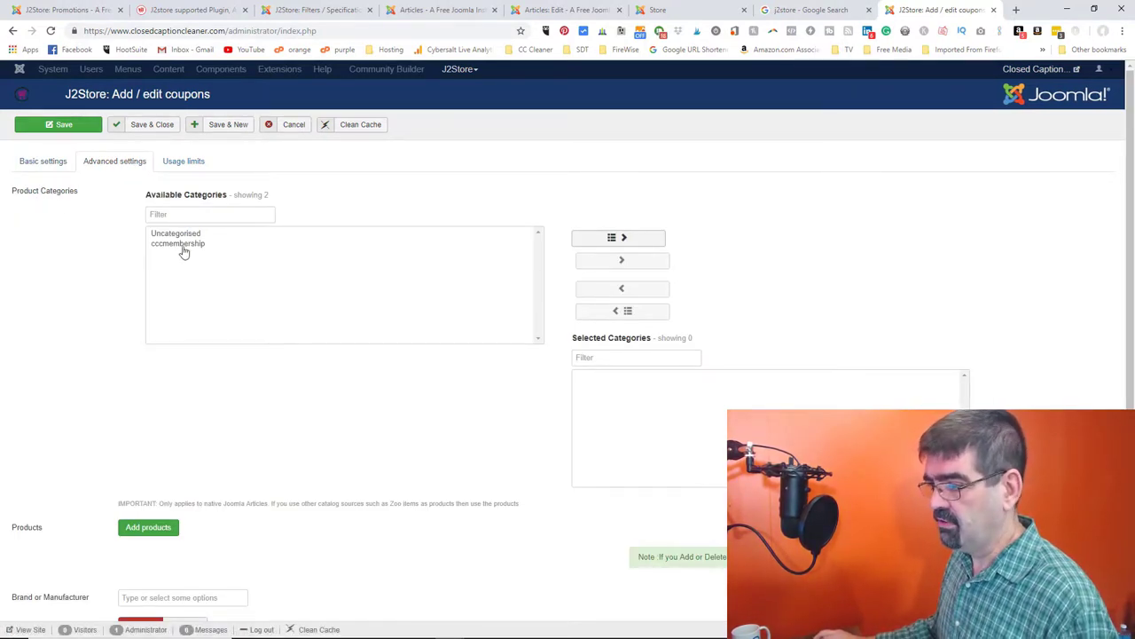
click(186, 234)
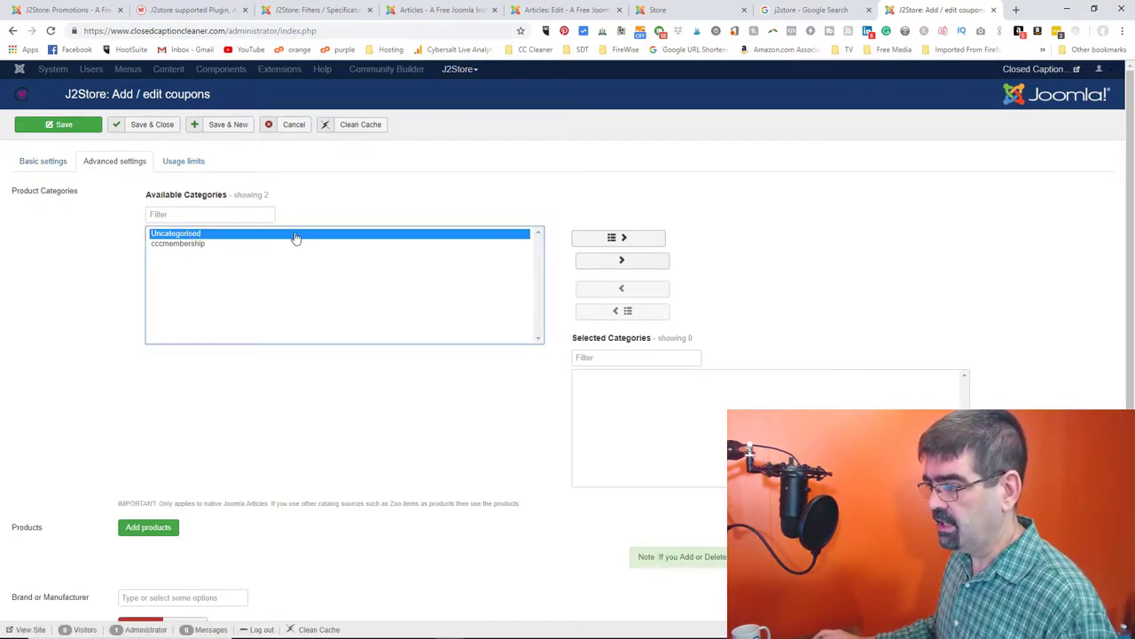
click(621, 237)
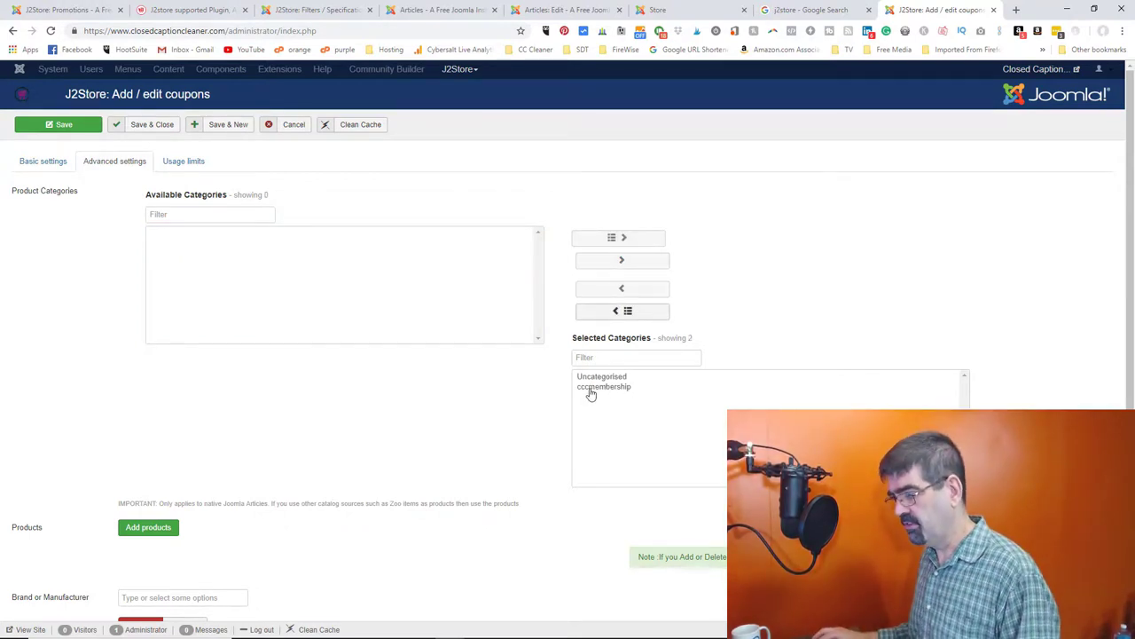
- Review the brand/manufacturer and customer group options further down the advanced settings
scroll(435, 377, down, 2)
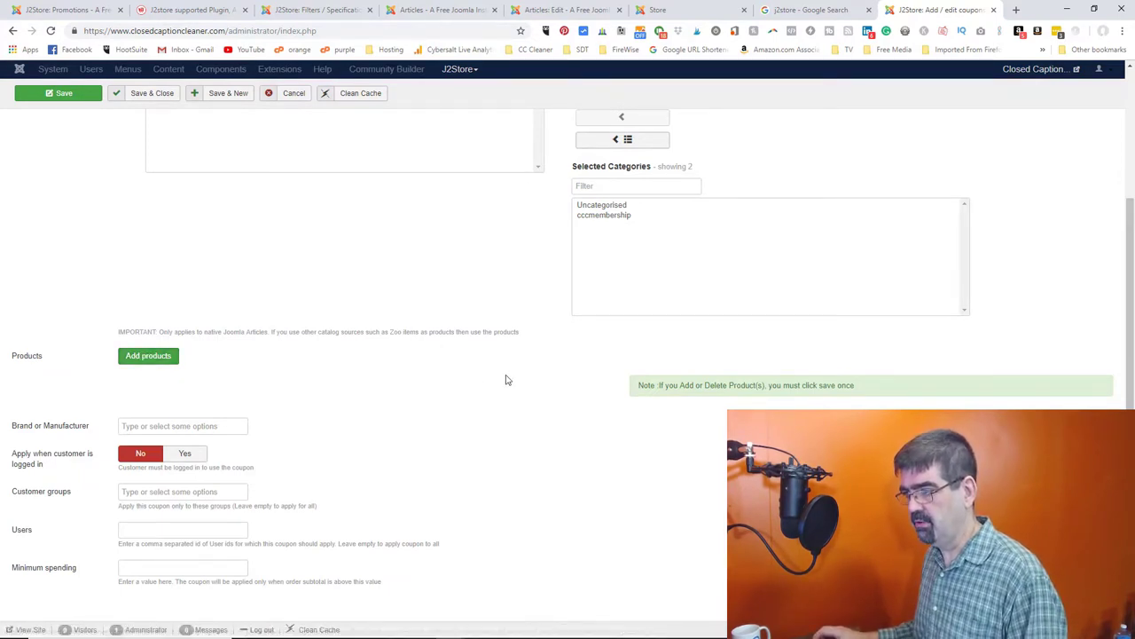
scroll(504, 380, up, 2)
scroll(438, 410, down, 2)
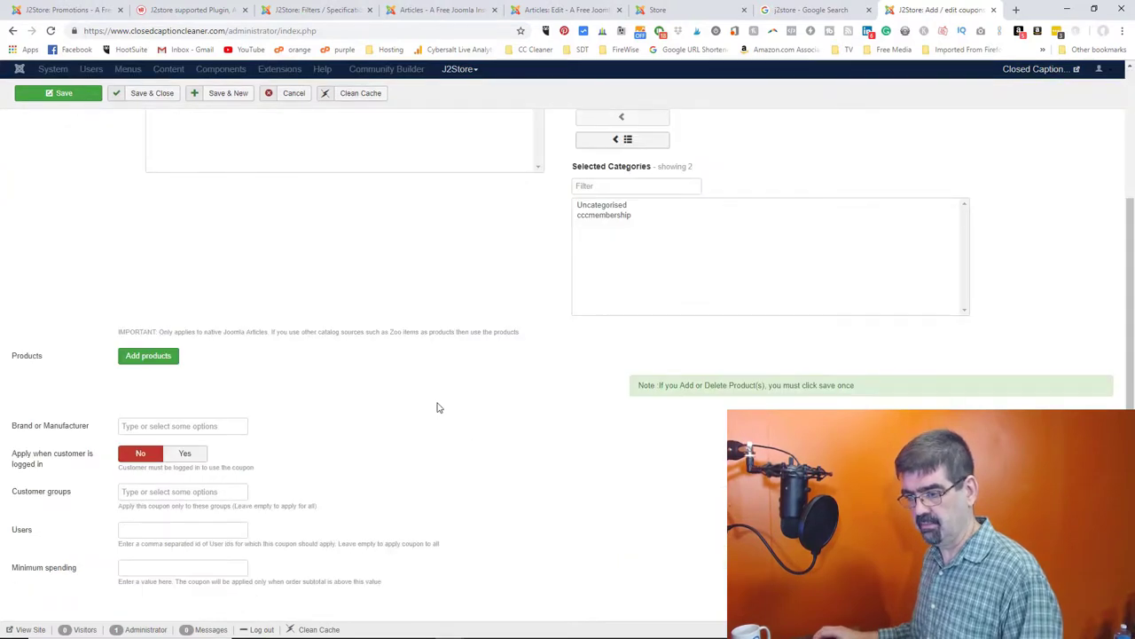
click(195, 425)
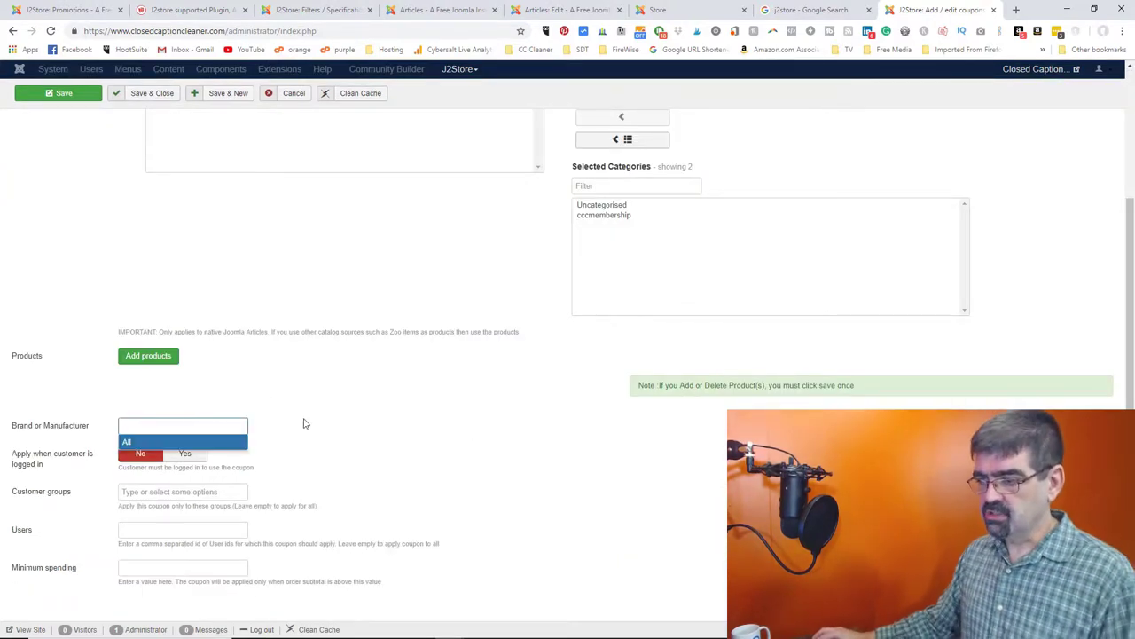
click(393, 405)
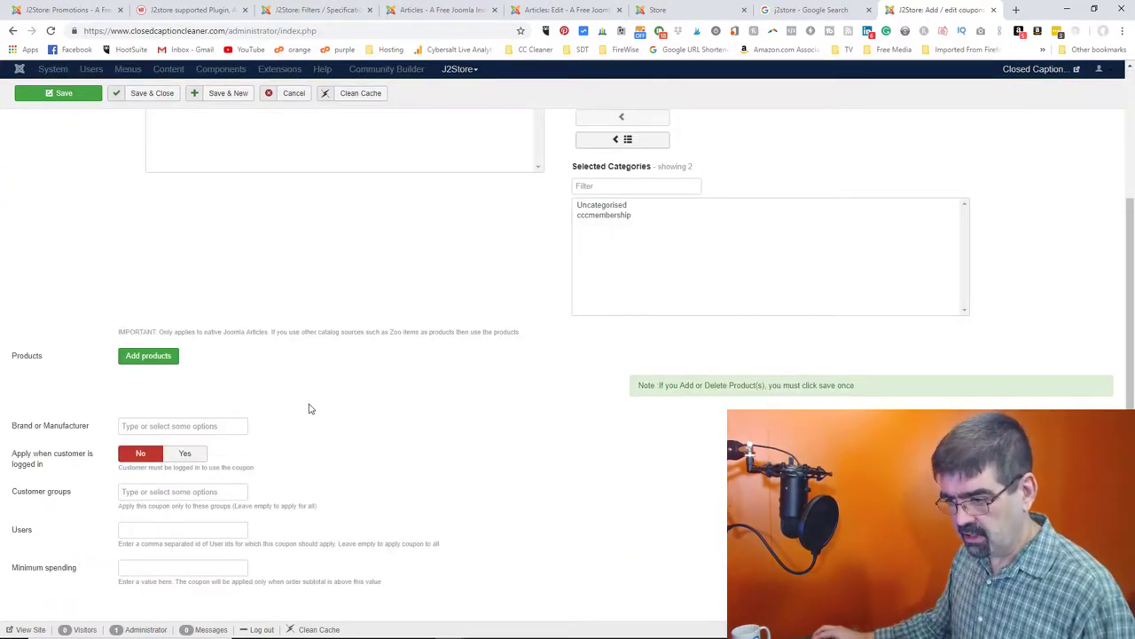
mouse_move(64, 459)
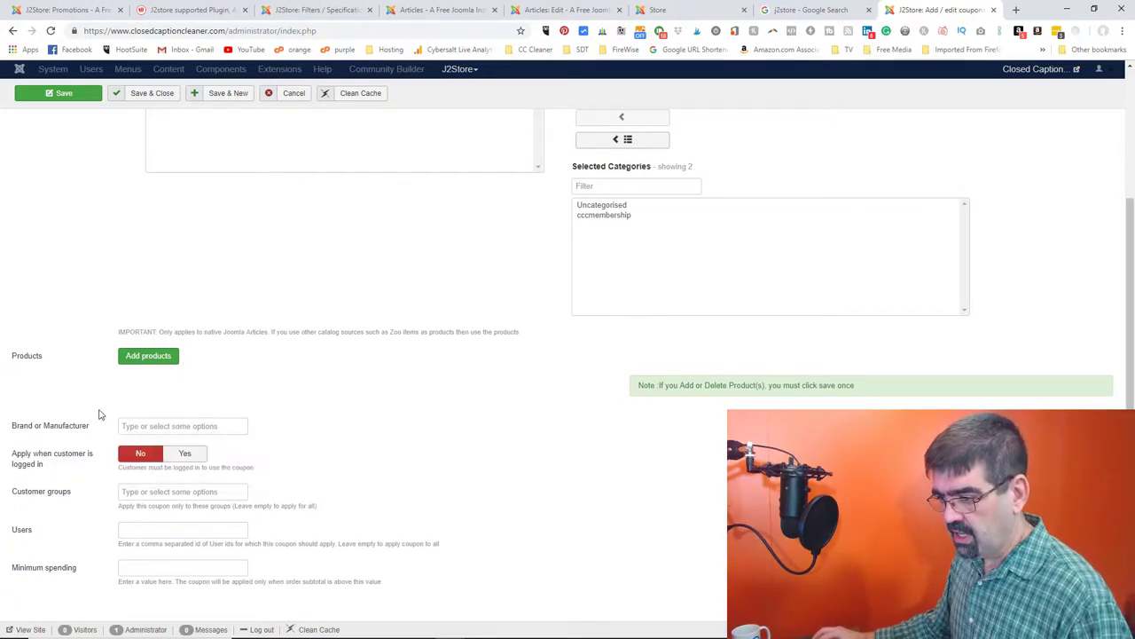
click(139, 490)
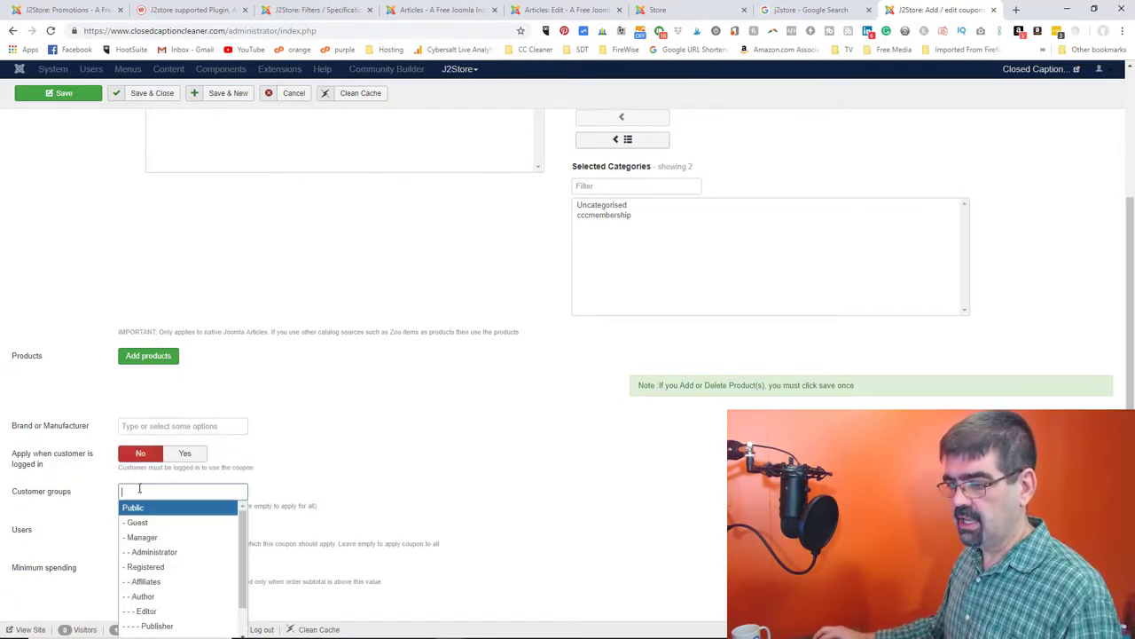
click(397, 445)
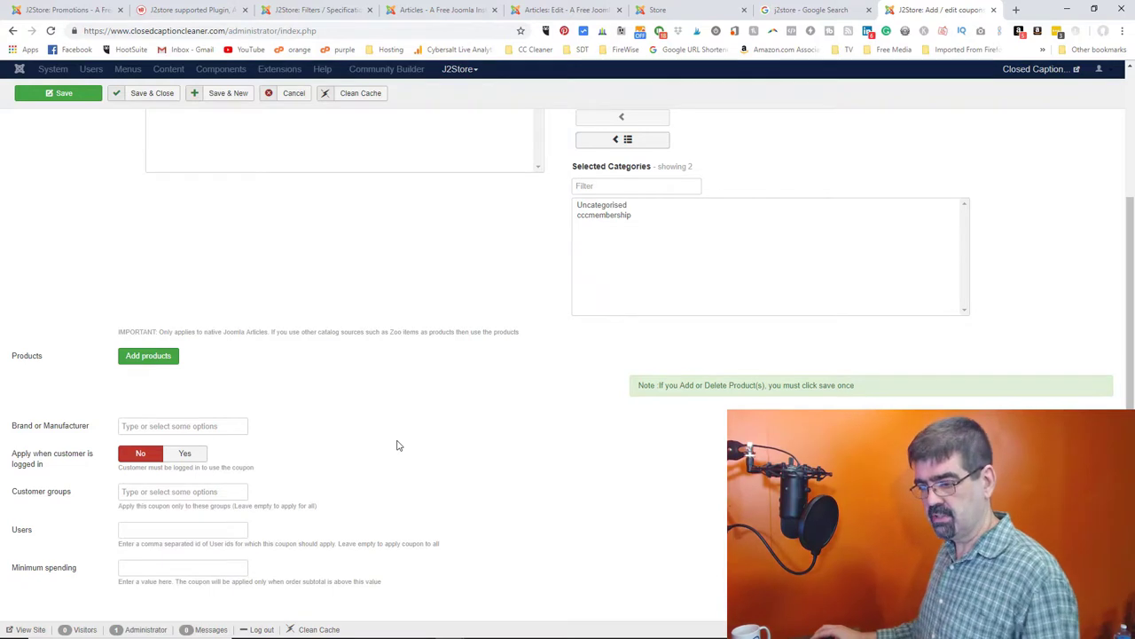
scroll(396, 430, up, 2)
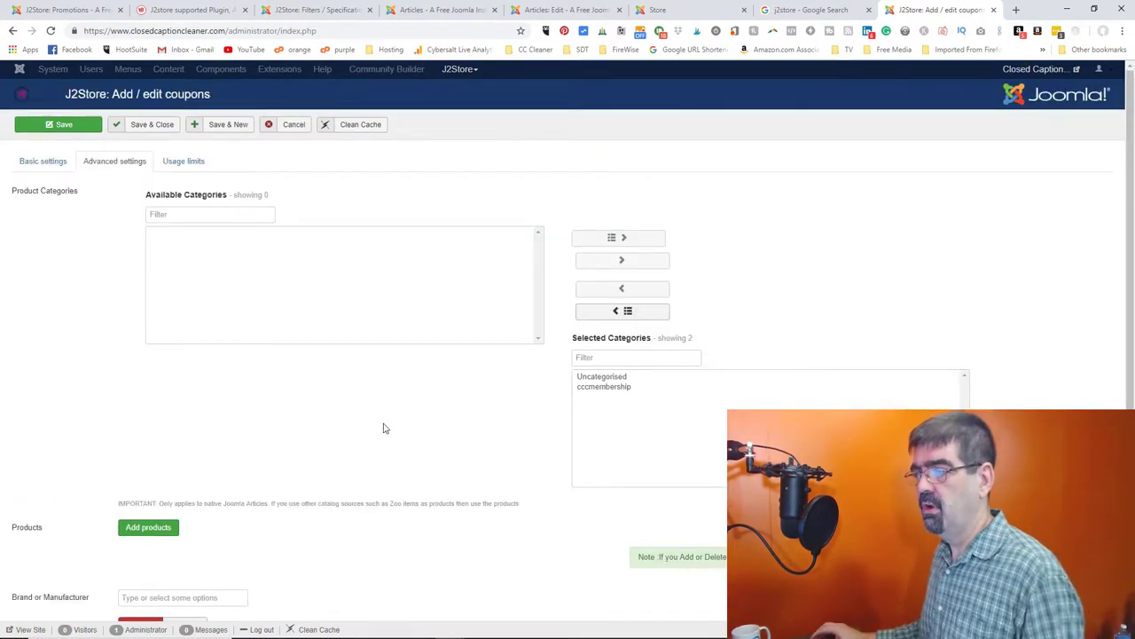
- Limit the thirddy coupon to 100 total uses and 2 uses per customer, then save it
click(179, 161)
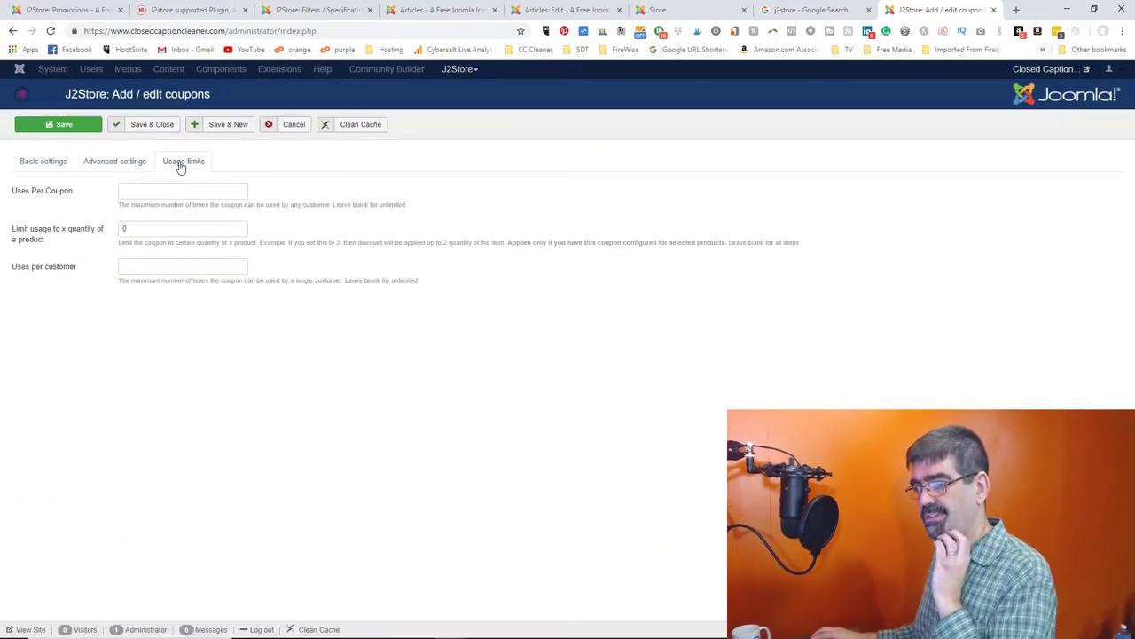
click(163, 191)
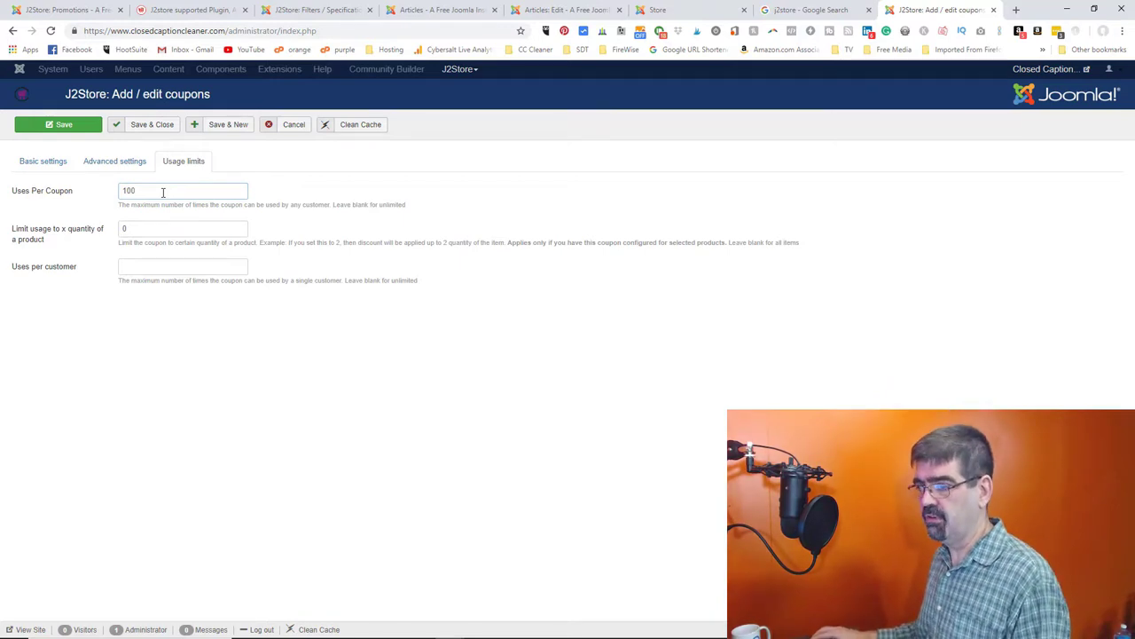
mouse_move(46, 238)
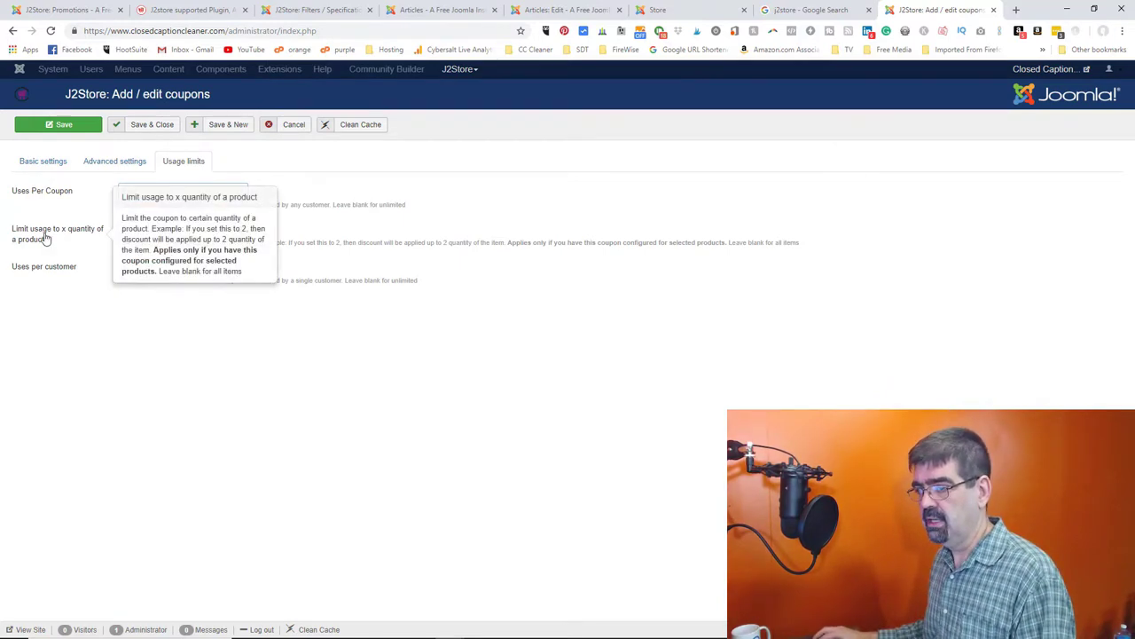
mouse_move(48, 271)
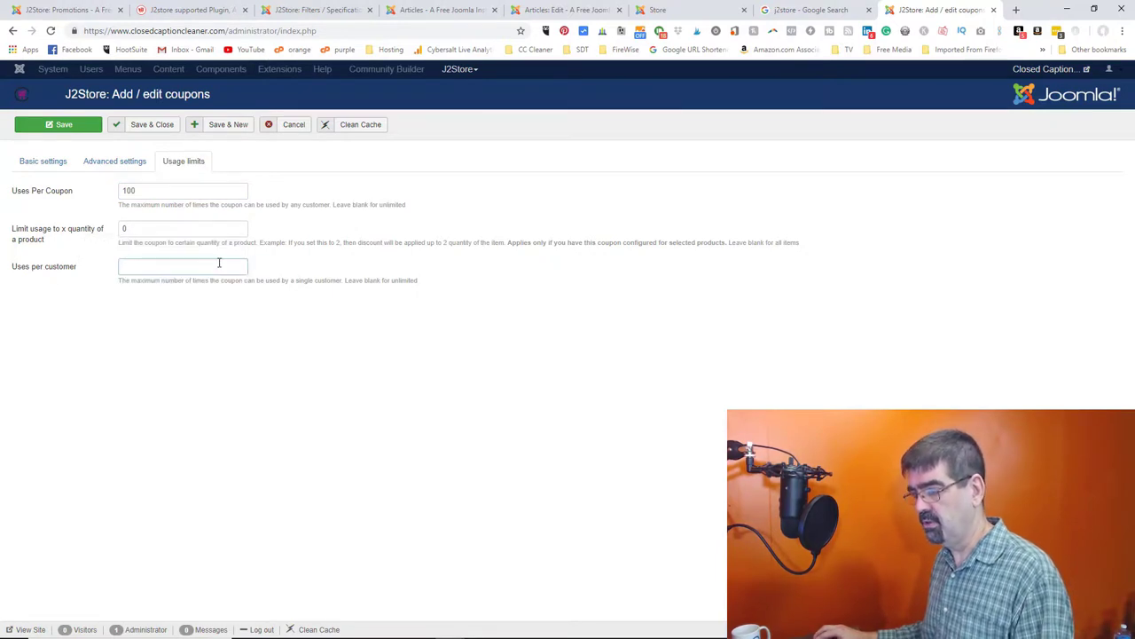
text(2)
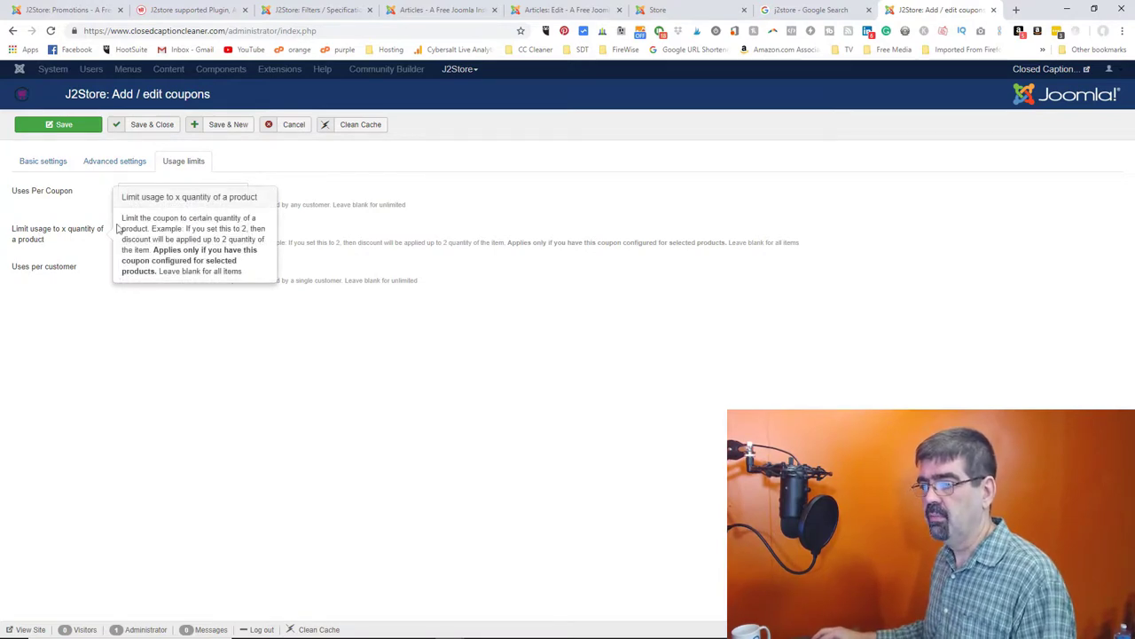
click(158, 130)
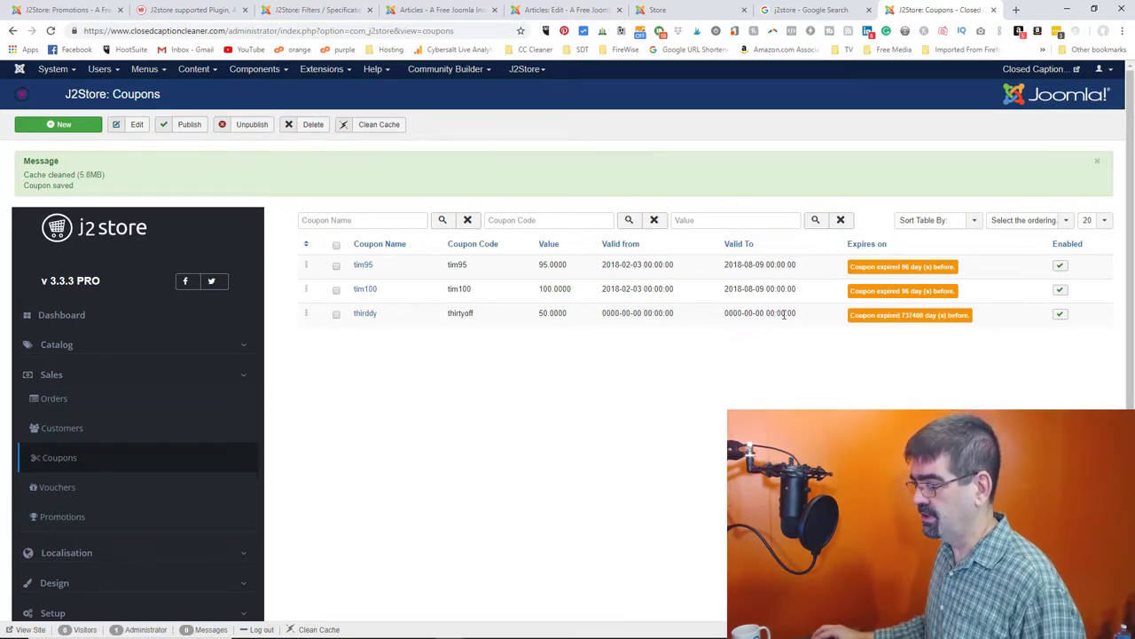
- Set the thirddy coupon's start date to 2018-11-13 and save it
click(361, 316)
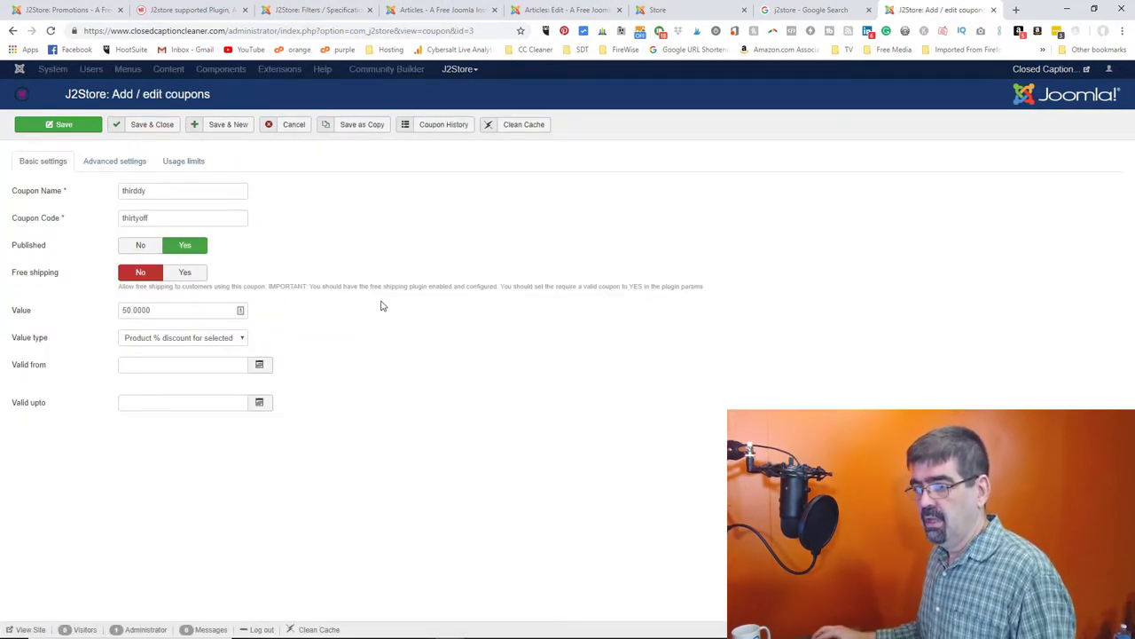
click(263, 366)
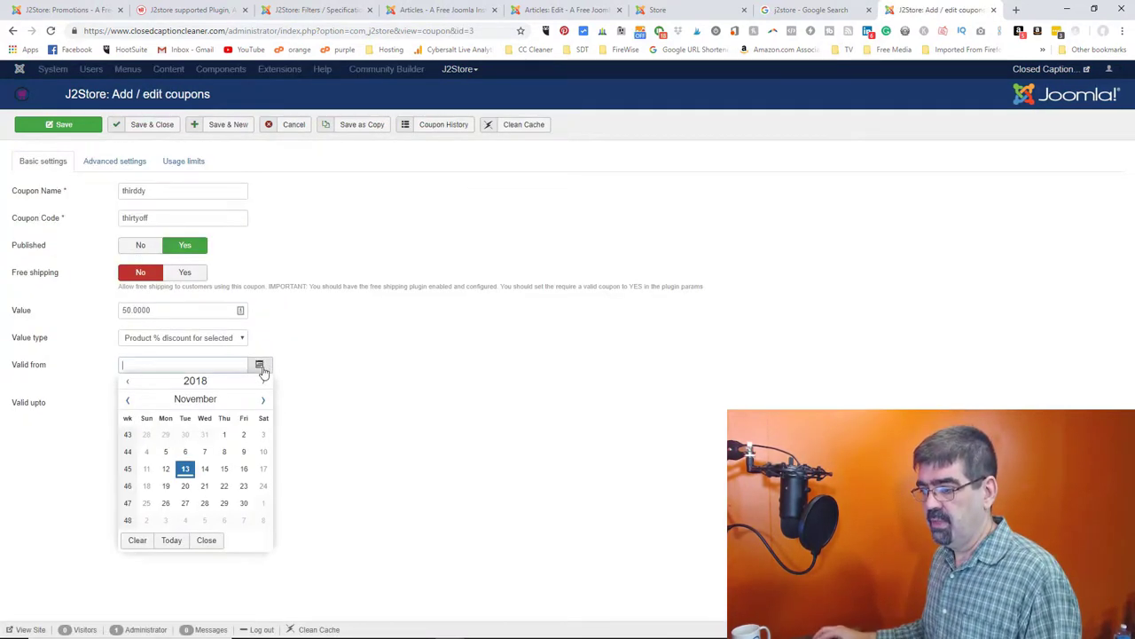
click(171, 540)
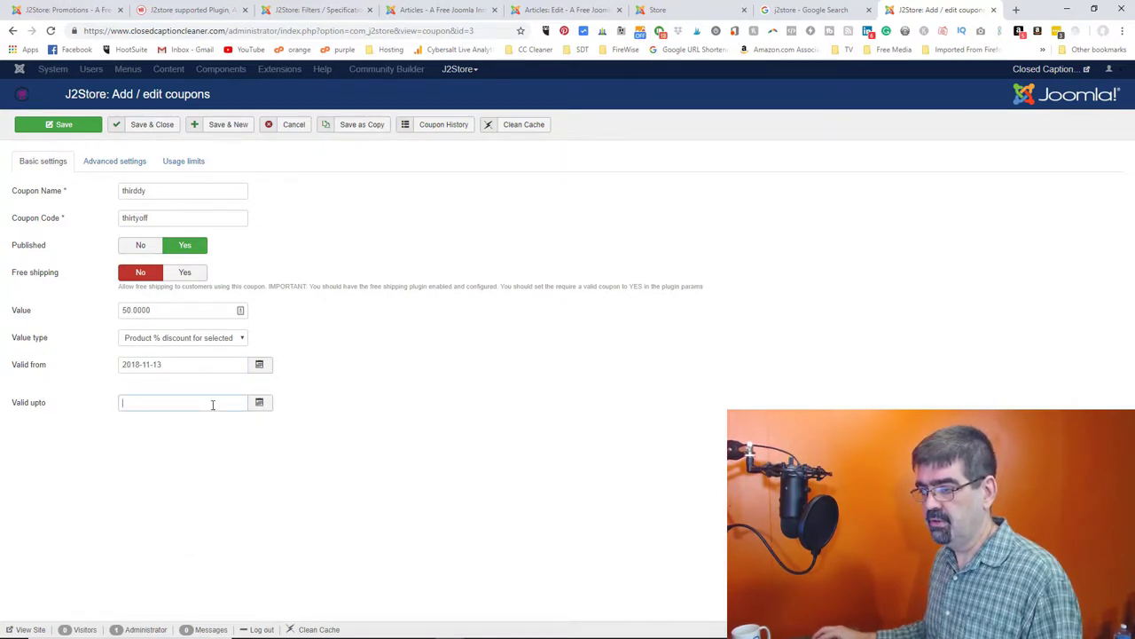
click(57, 129)
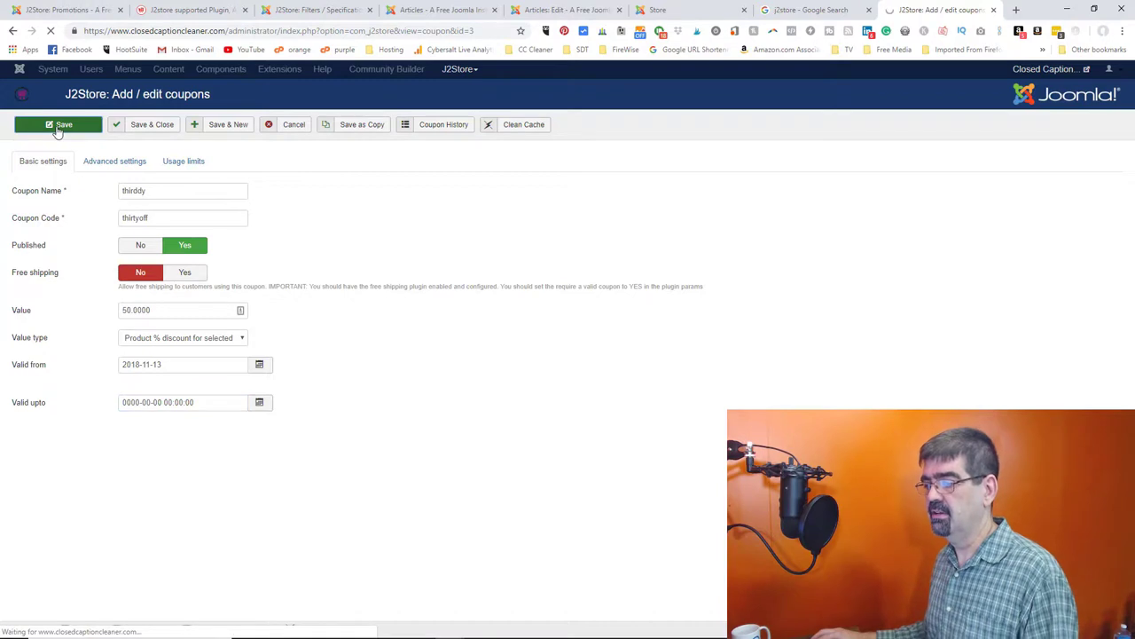
- Delete the accidental (copy)thirddy duplicate from the coupon list
click(348, 125)
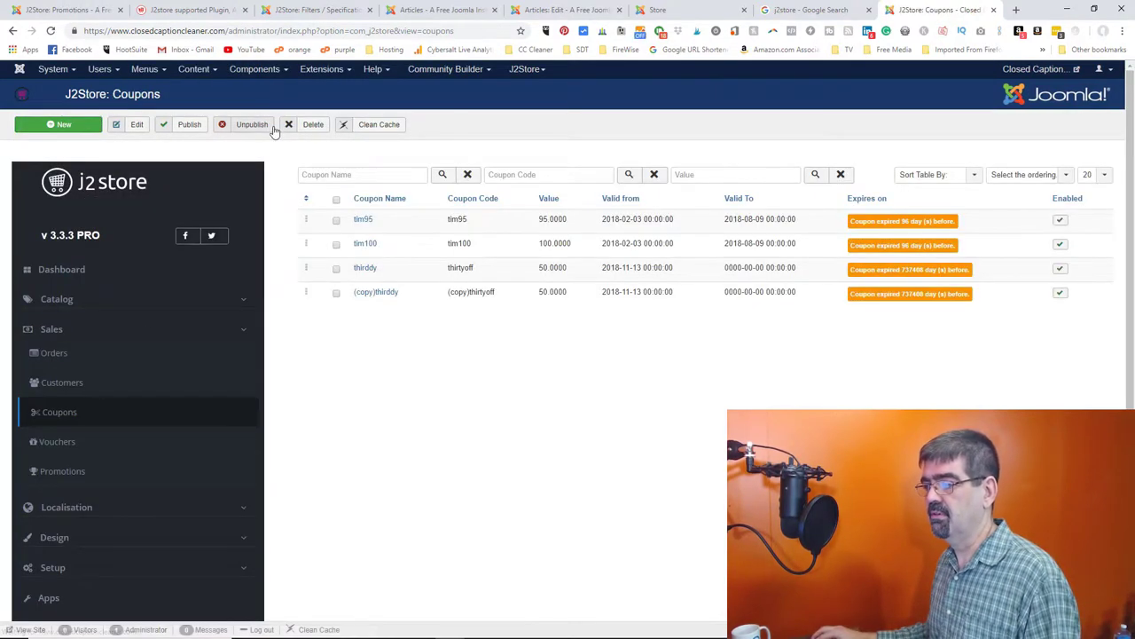
click(337, 292)
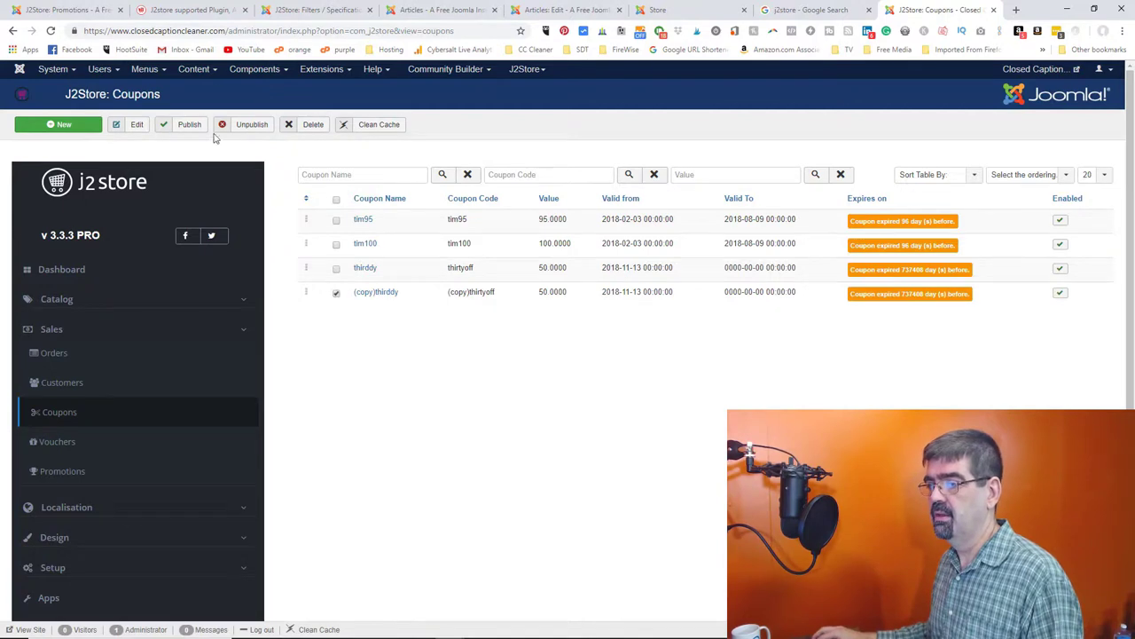
click(310, 127)
click(625, 97)
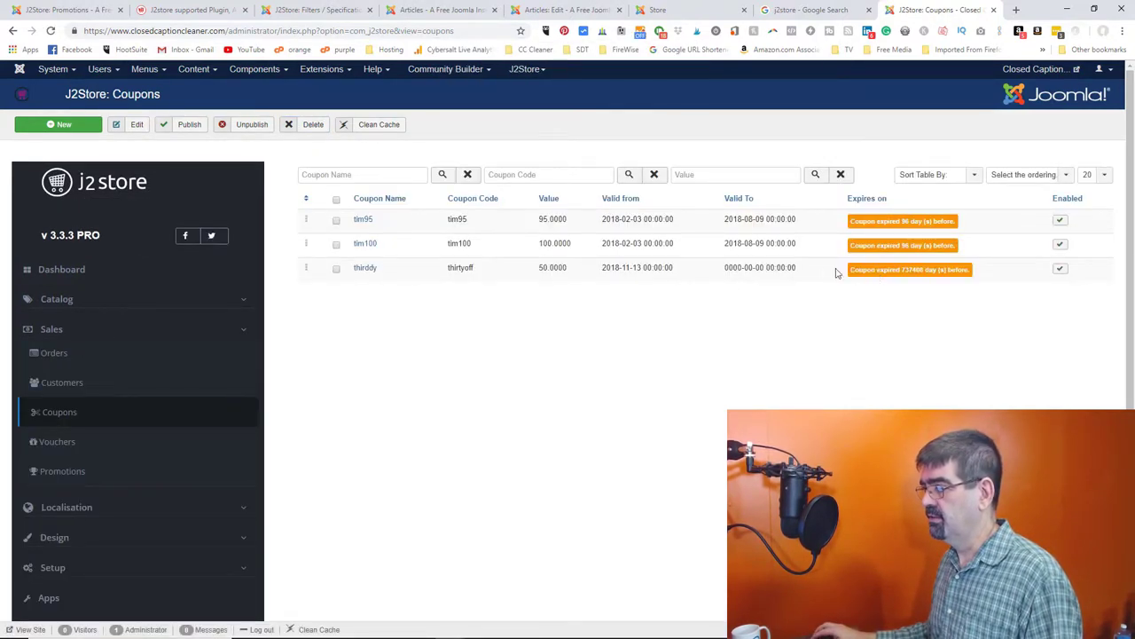
click(365, 269)
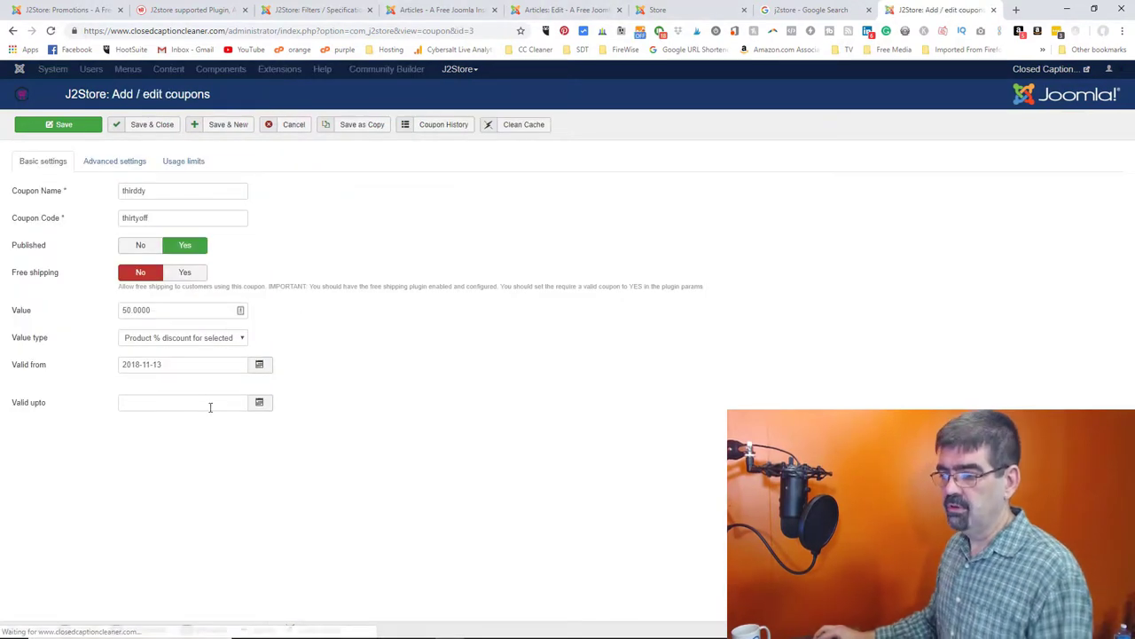
- Set thirddy's Valid upto date to 2025-11-13 and save the coupon
click(259, 402)
click(170, 578)
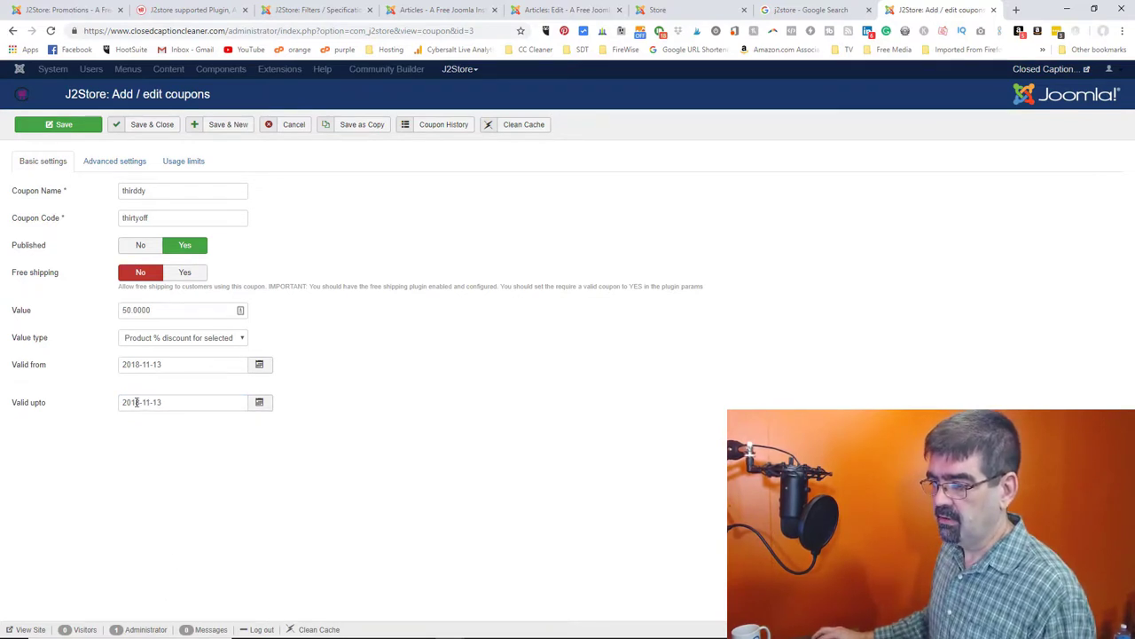
drag(131, 402, 140, 402)
text(25)
click(154, 129)
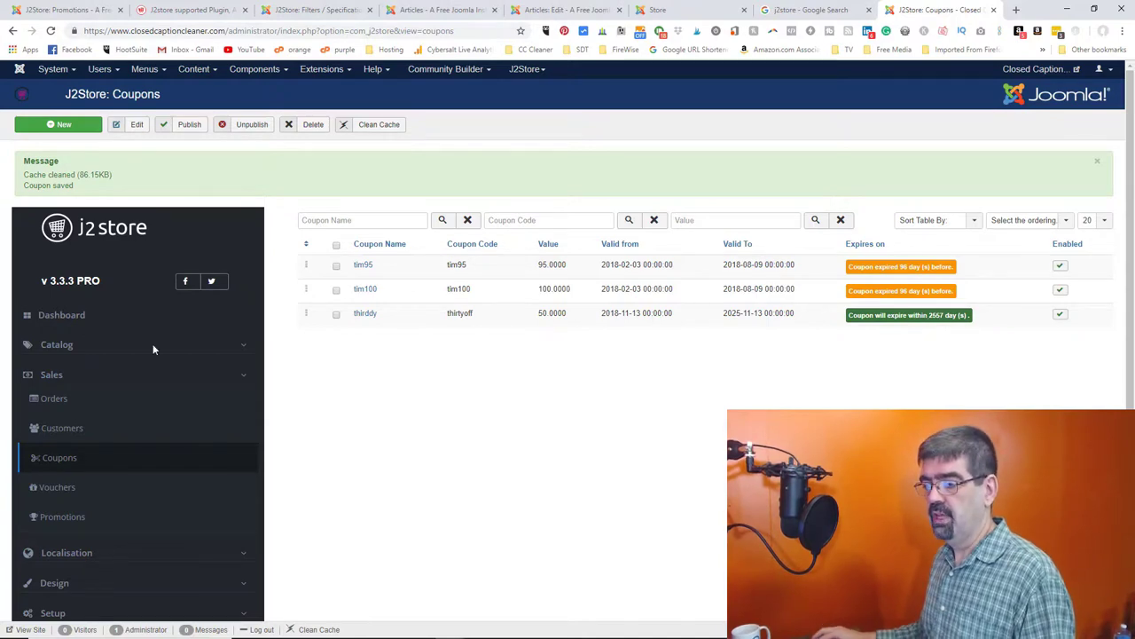
scroll(110, 341, down, 2)
- Create a new voucher with code HBD and enter the recipient's e-mail address
click(45, 372)
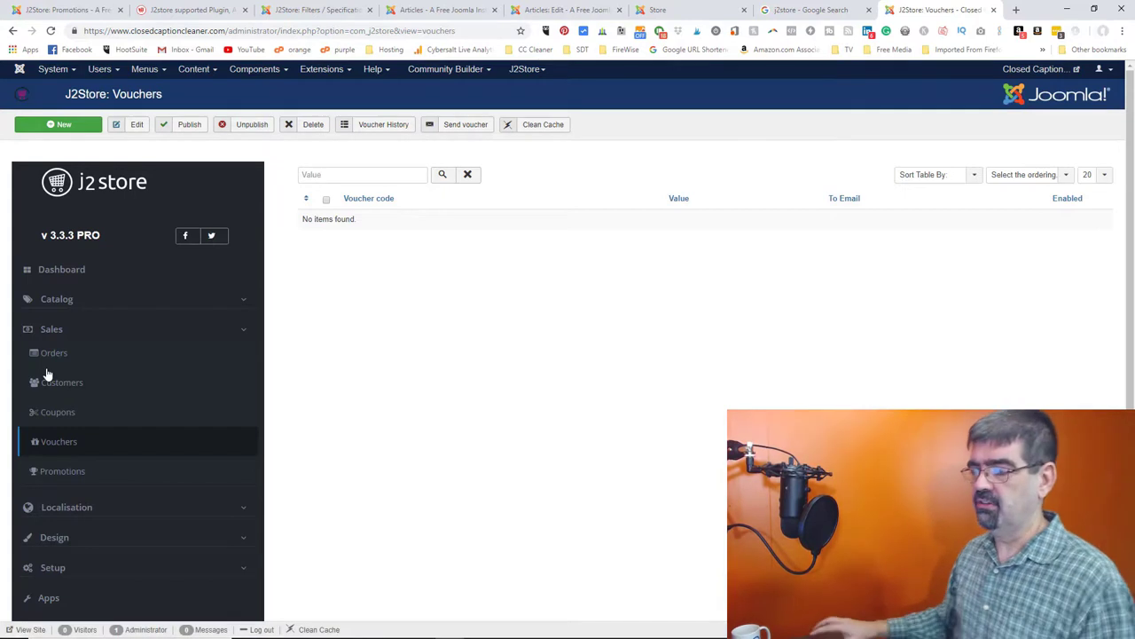
click(60, 134)
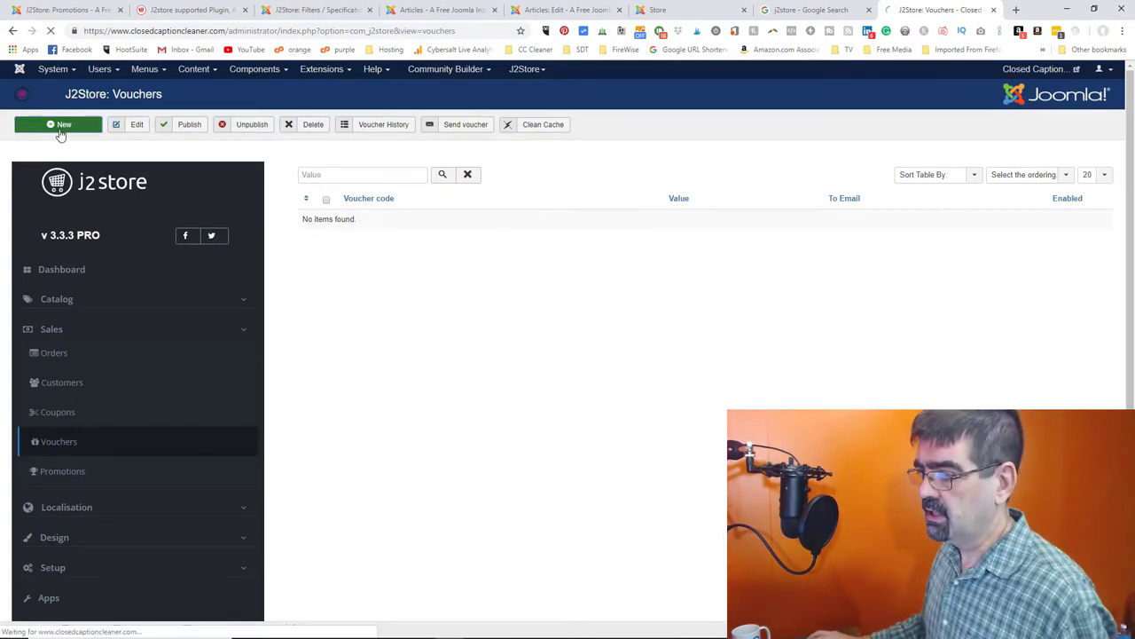
click(188, 192)
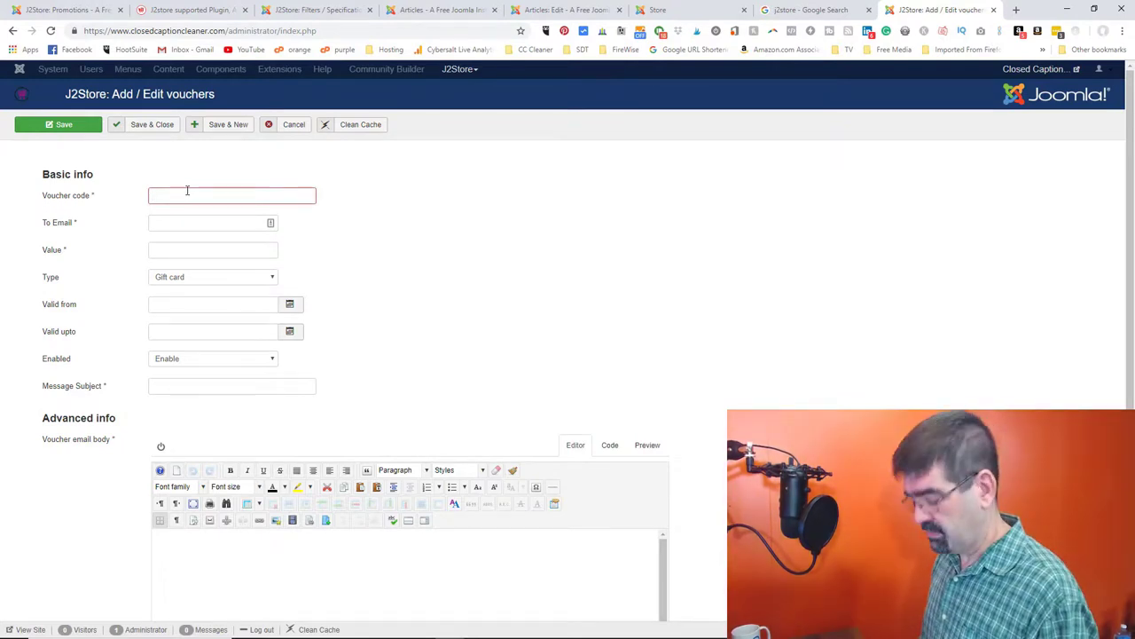
text(Happy Birthday)
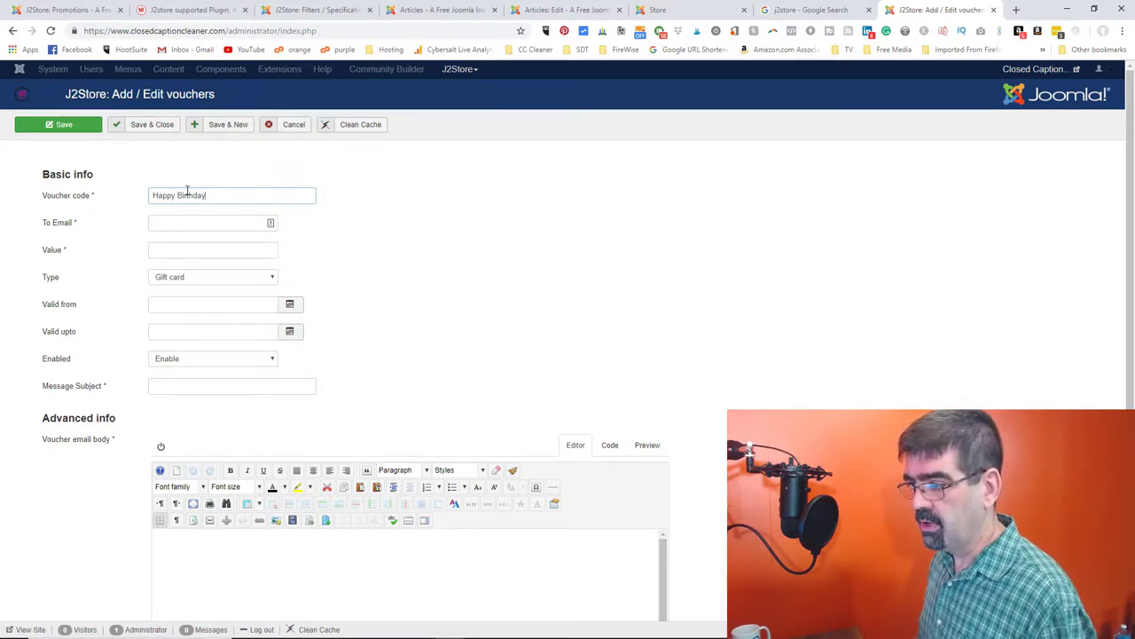
key(BackSpace)
key(BackSpace)
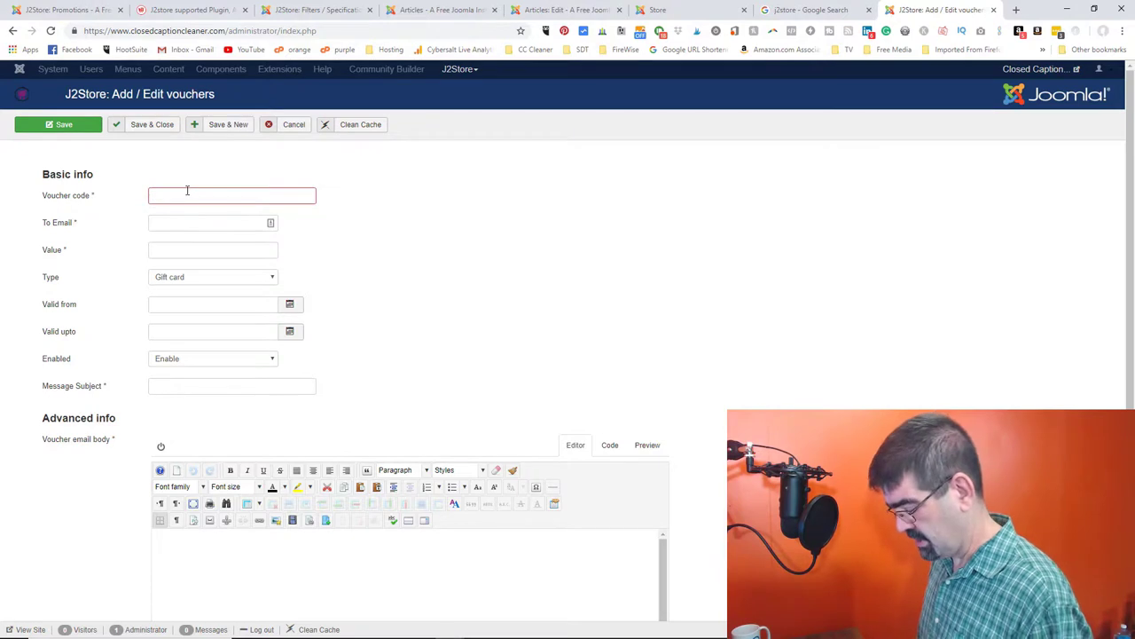
text(HBD)
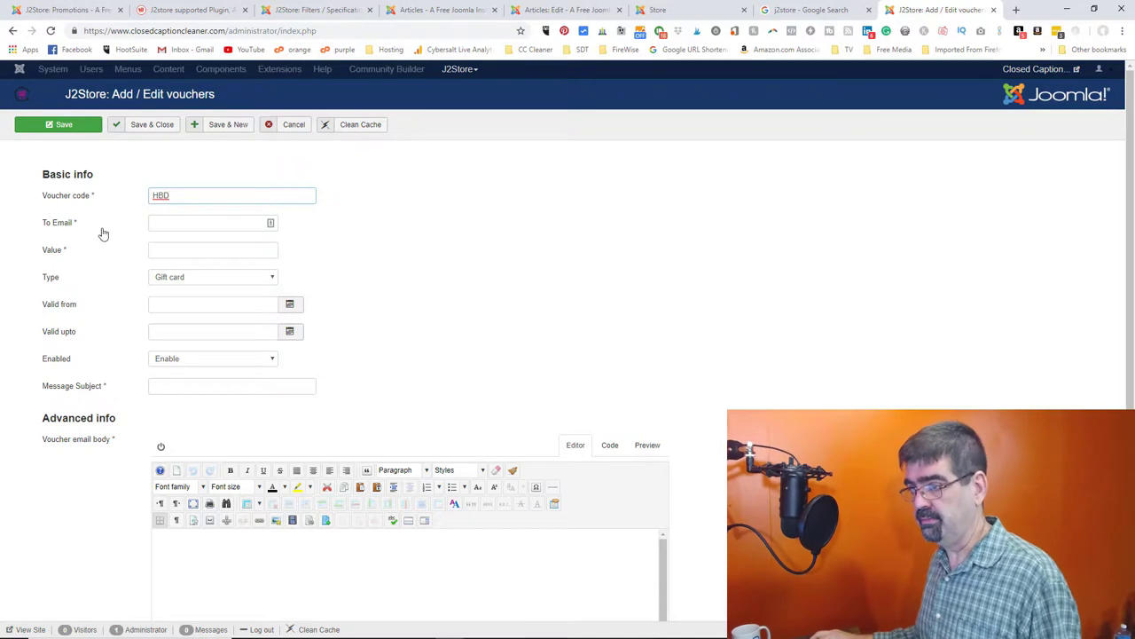
click(180, 223)
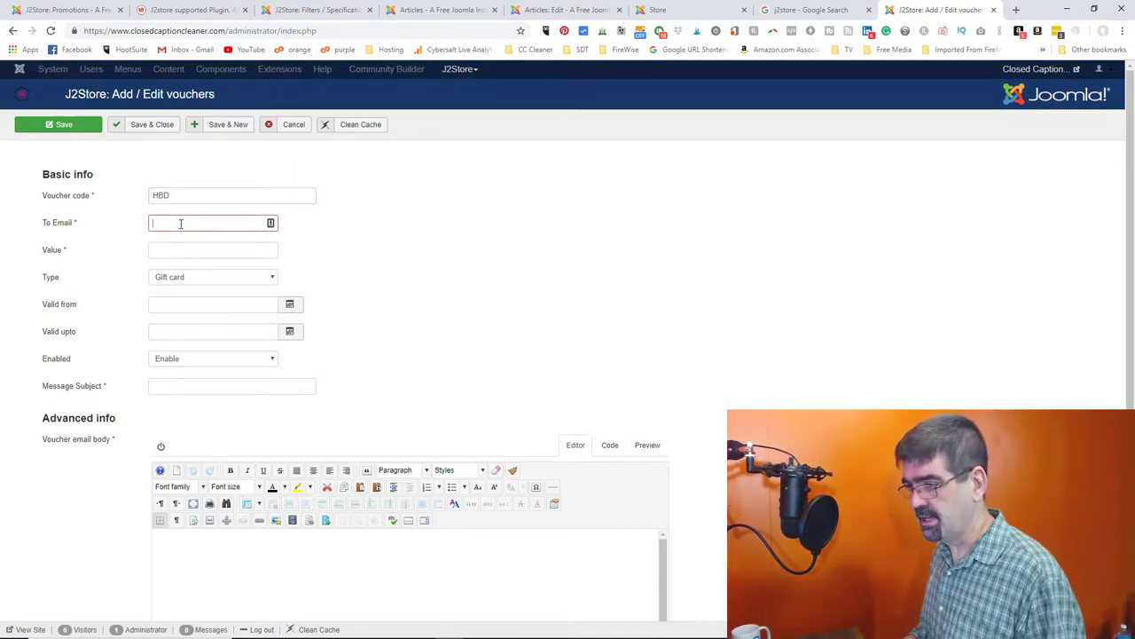
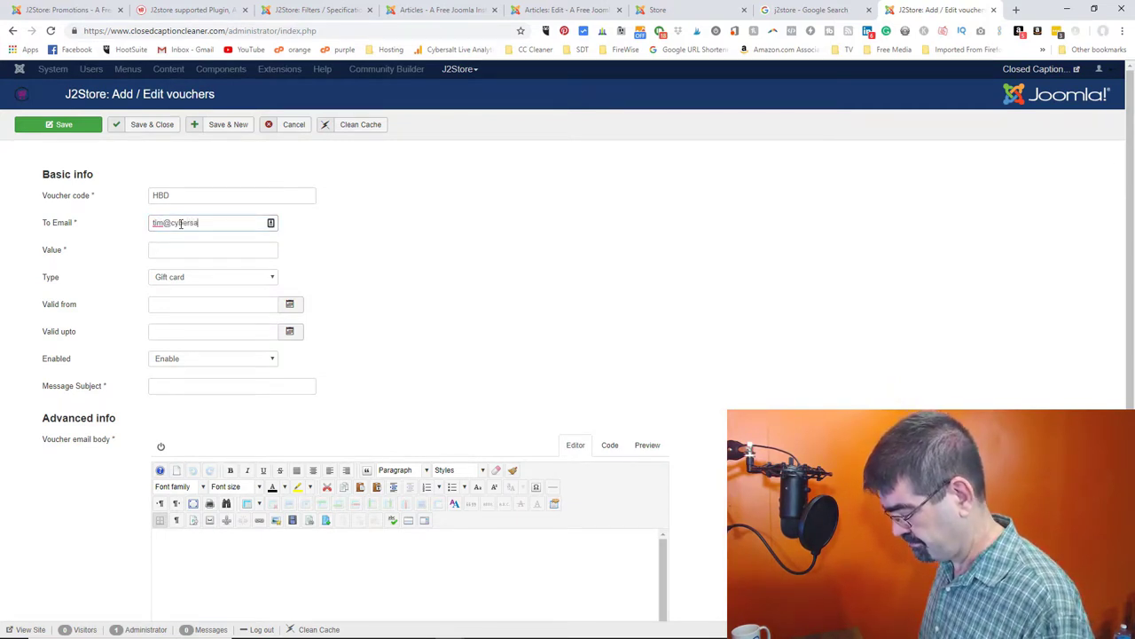
key(Tab)
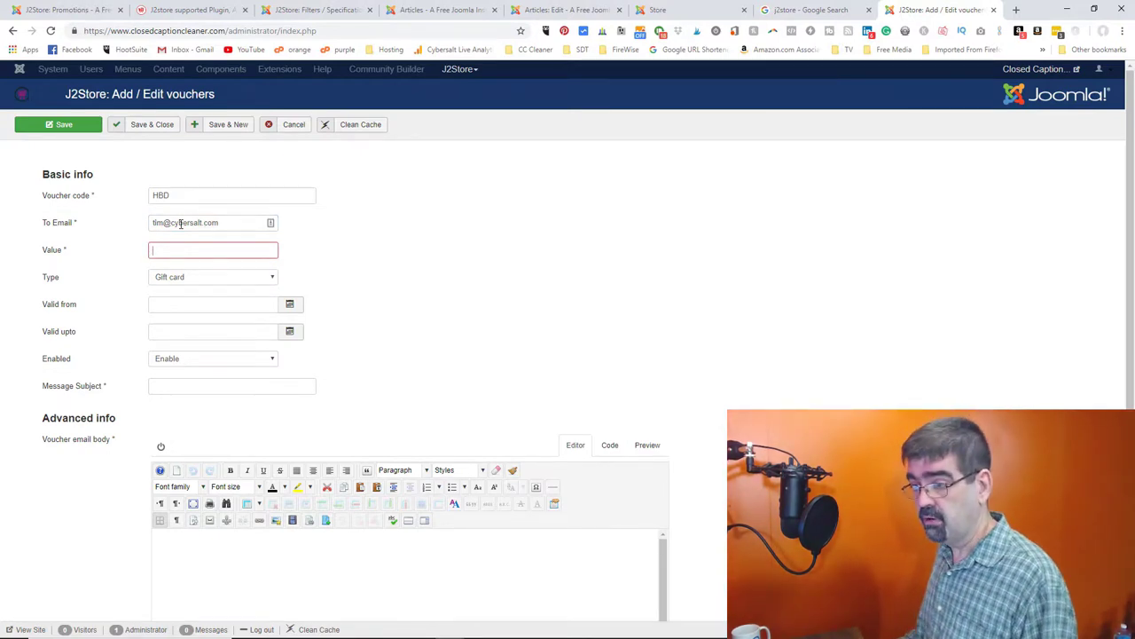
click(233, 278)
- Keep Gift card as the voucher type and set its value to 50
click(232, 281)
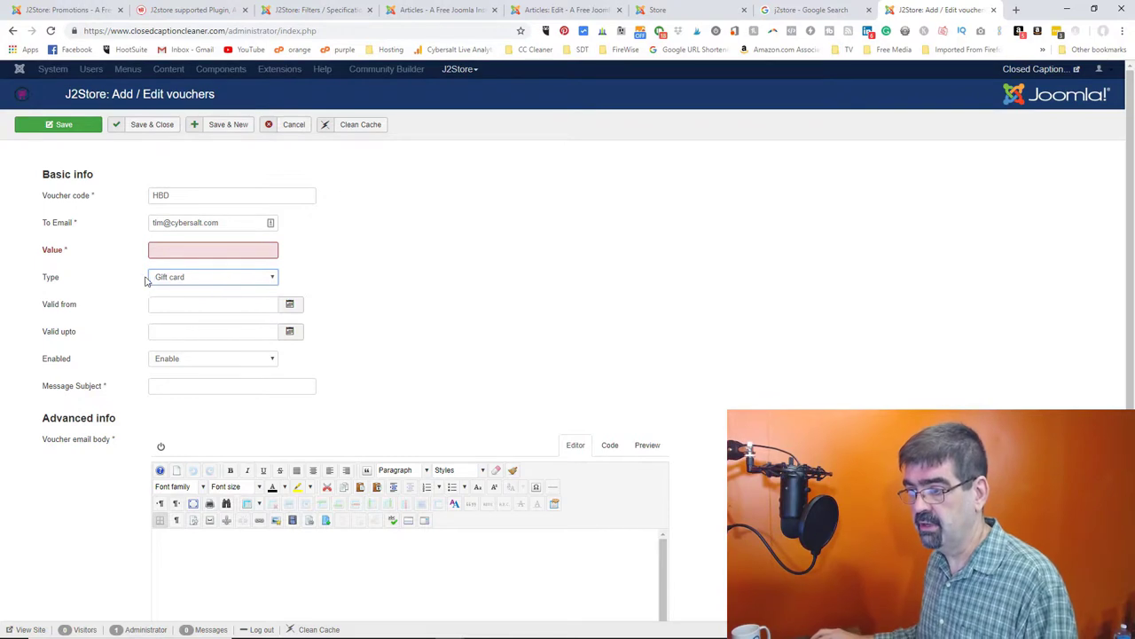
click(187, 250)
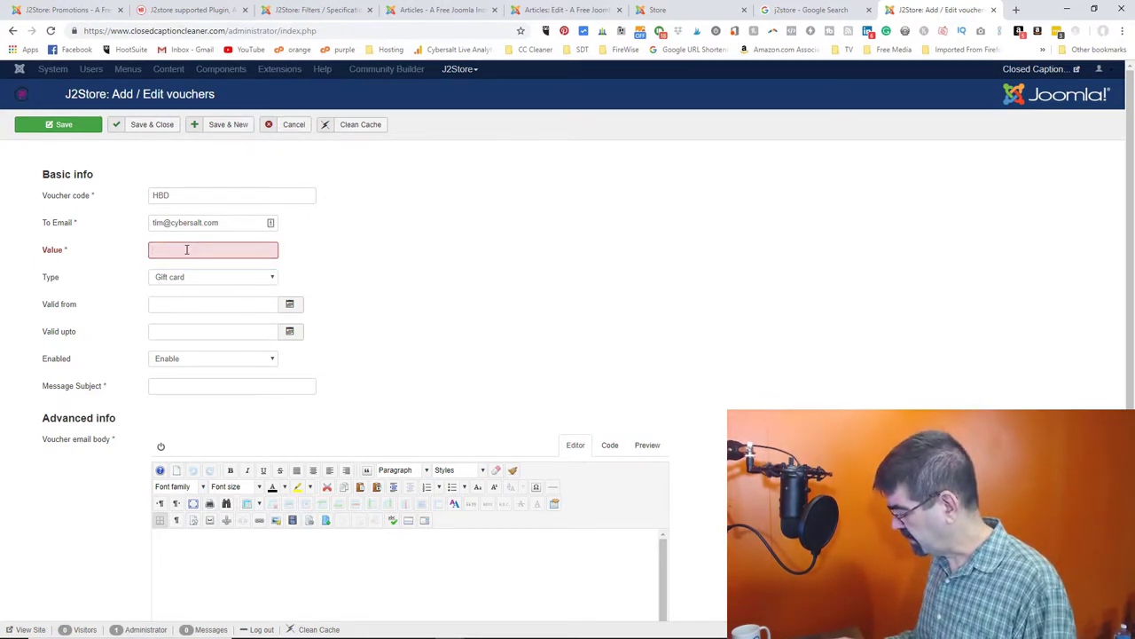
text(50)
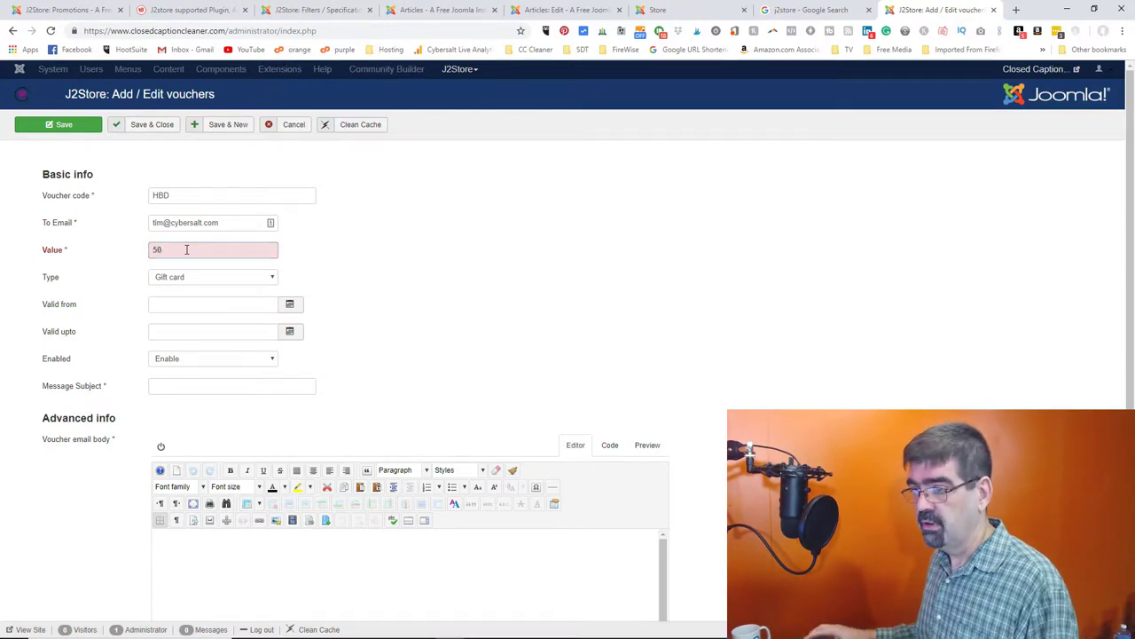
key(Tab)
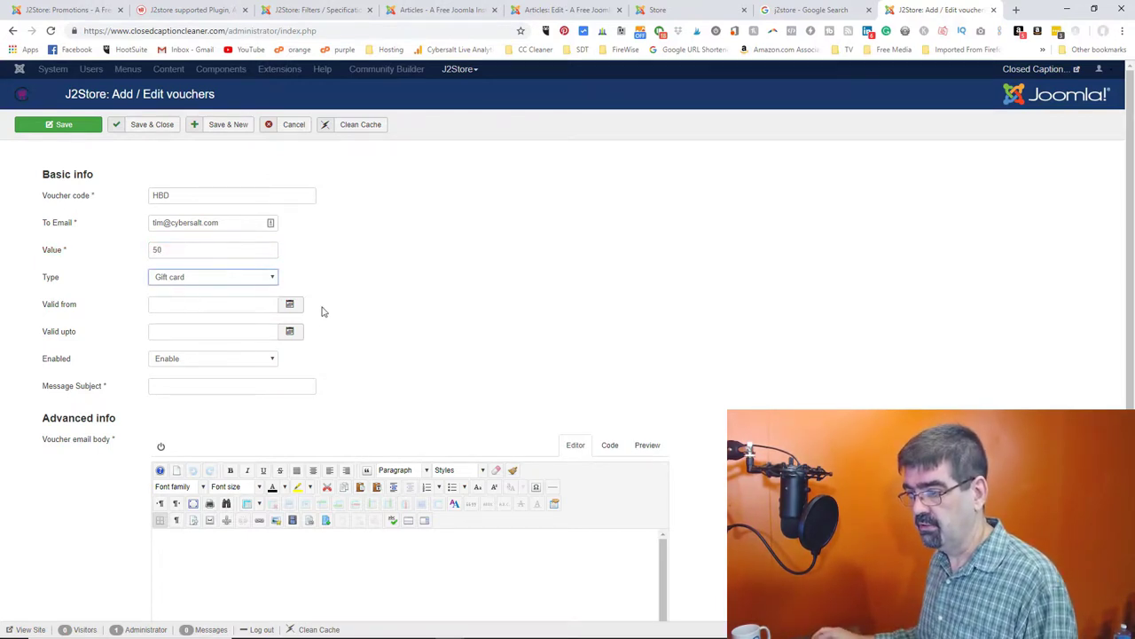
- Make the voucher valid from 2018-11-13 to 2025-11-13
click(289, 303)
click(202, 478)
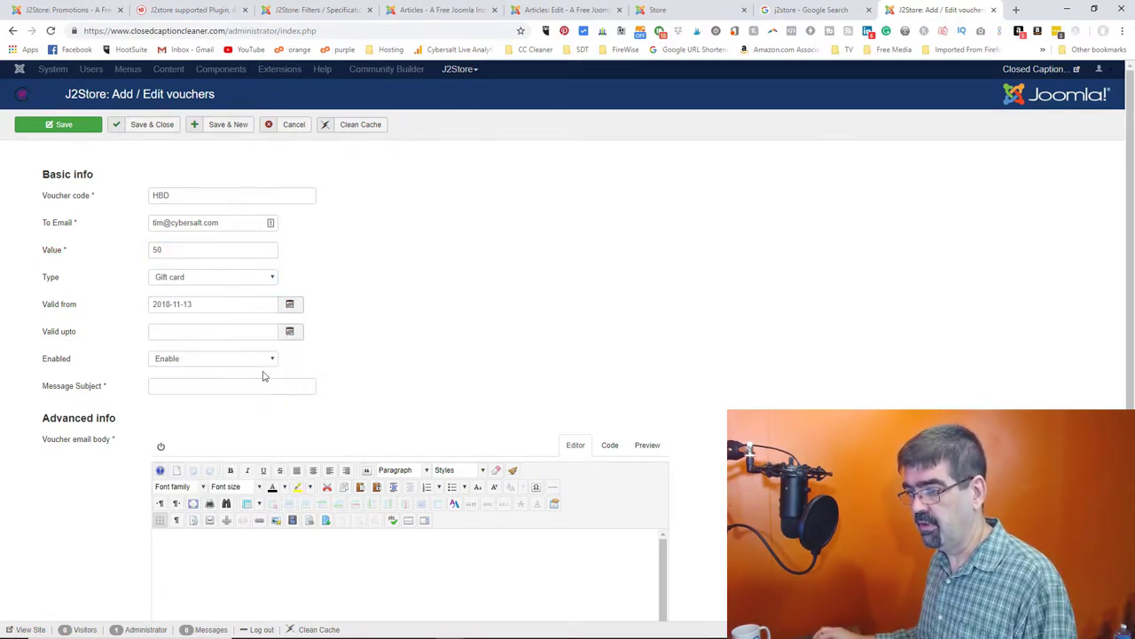
click(289, 331)
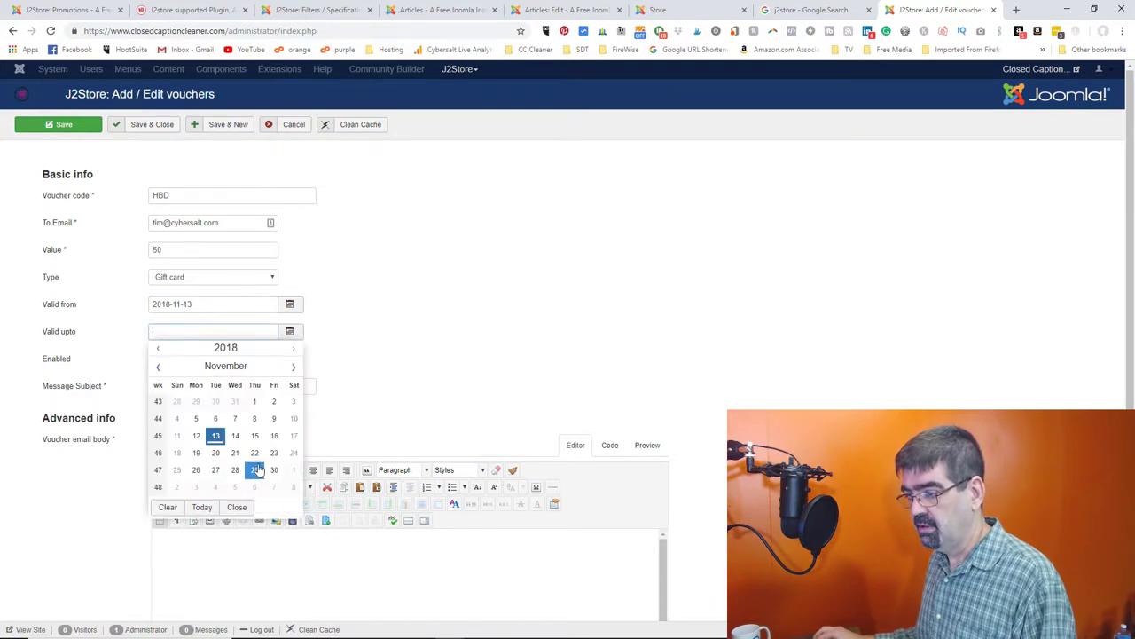
click(203, 507)
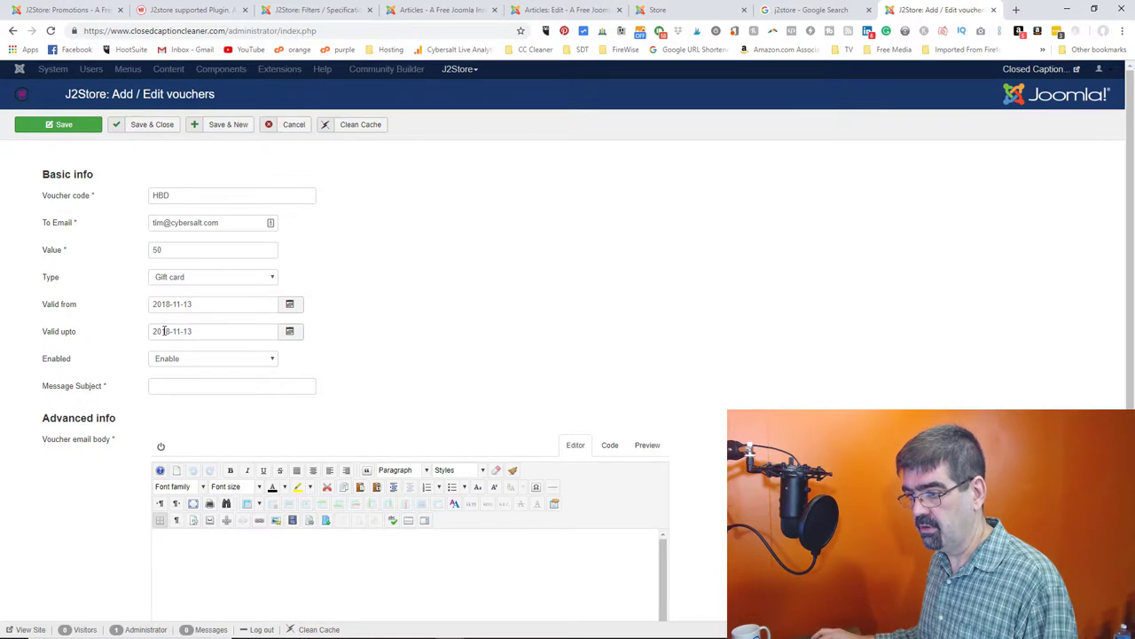
drag(160, 331, 168, 331)
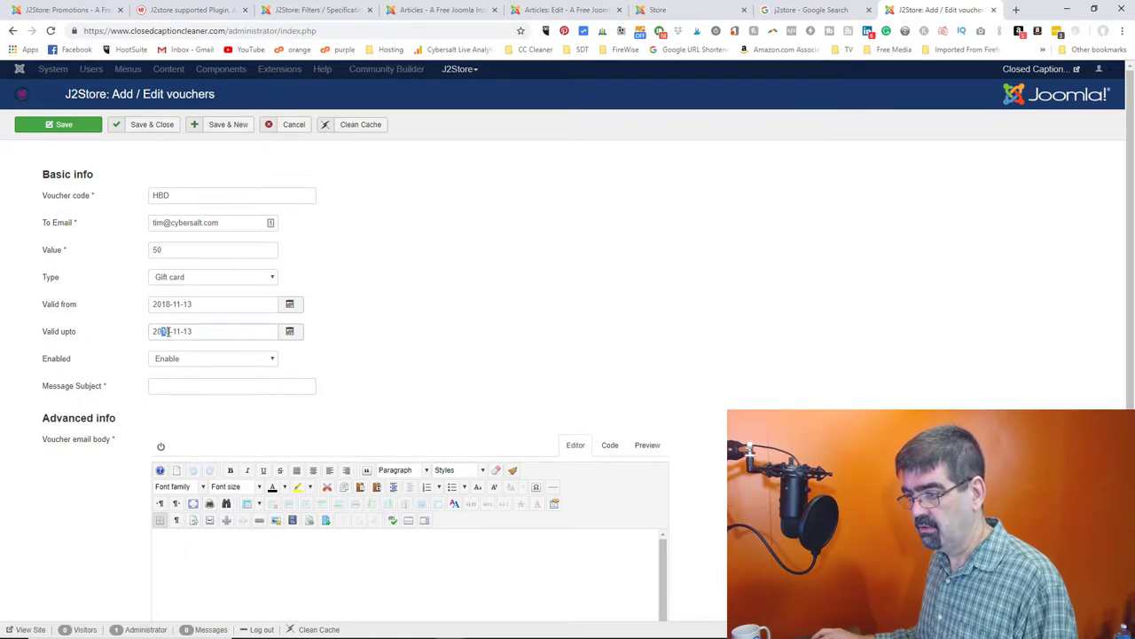
text(25)
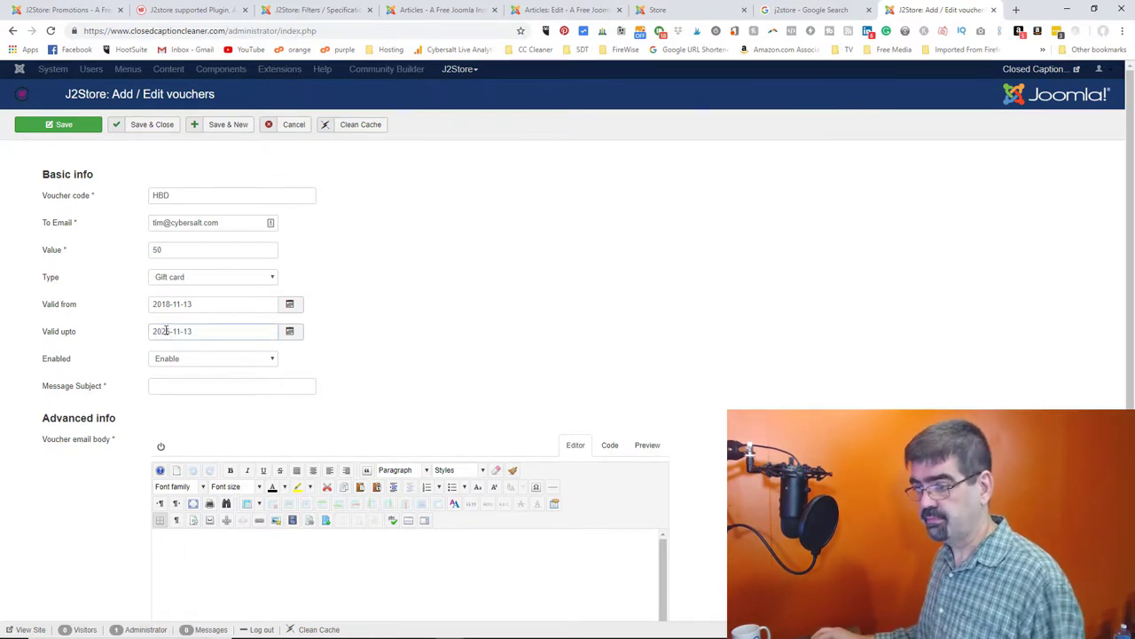
- Set the message subject to 'Thanks for your help' with placeholder body text
scroll(183, 363, down, 2)
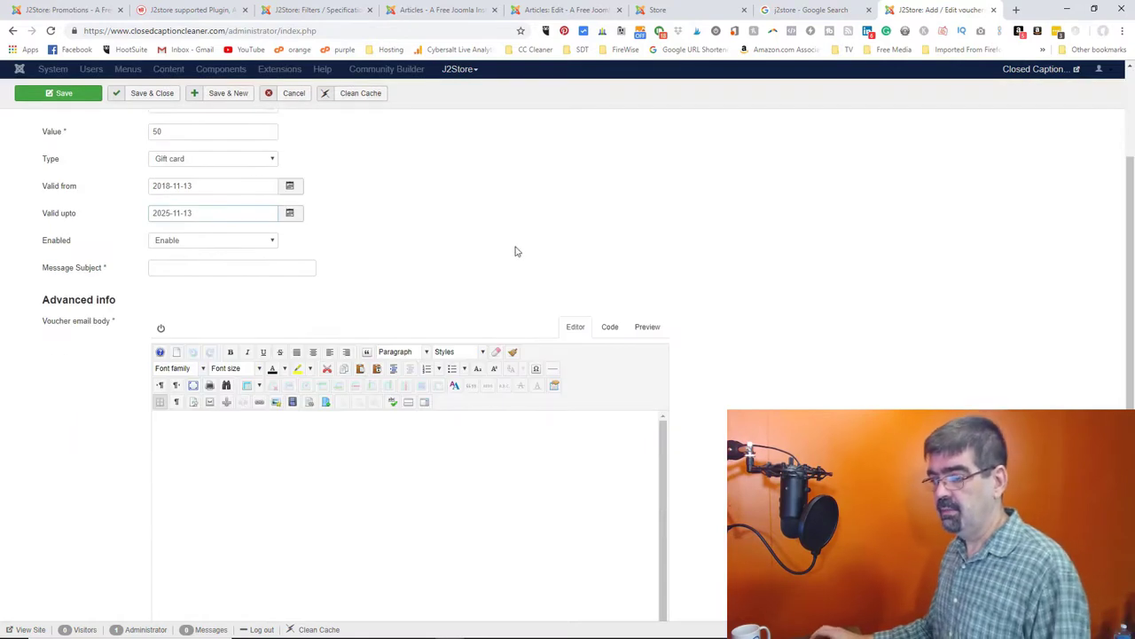
click(183, 268)
text(Thanks for your hel)
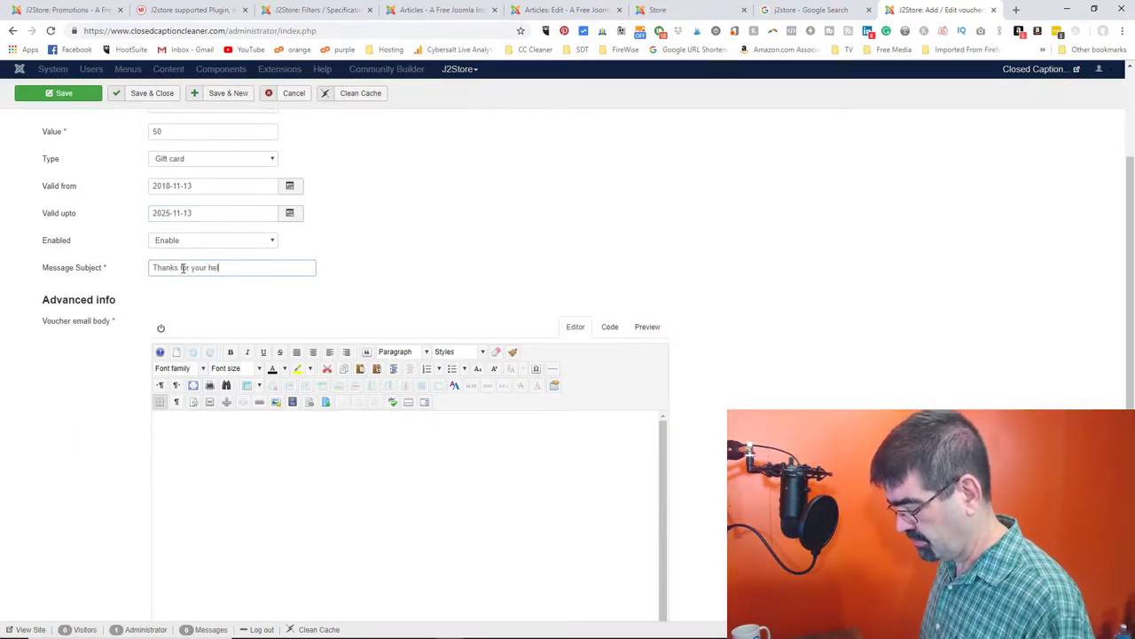
text(p)
key(Tab)
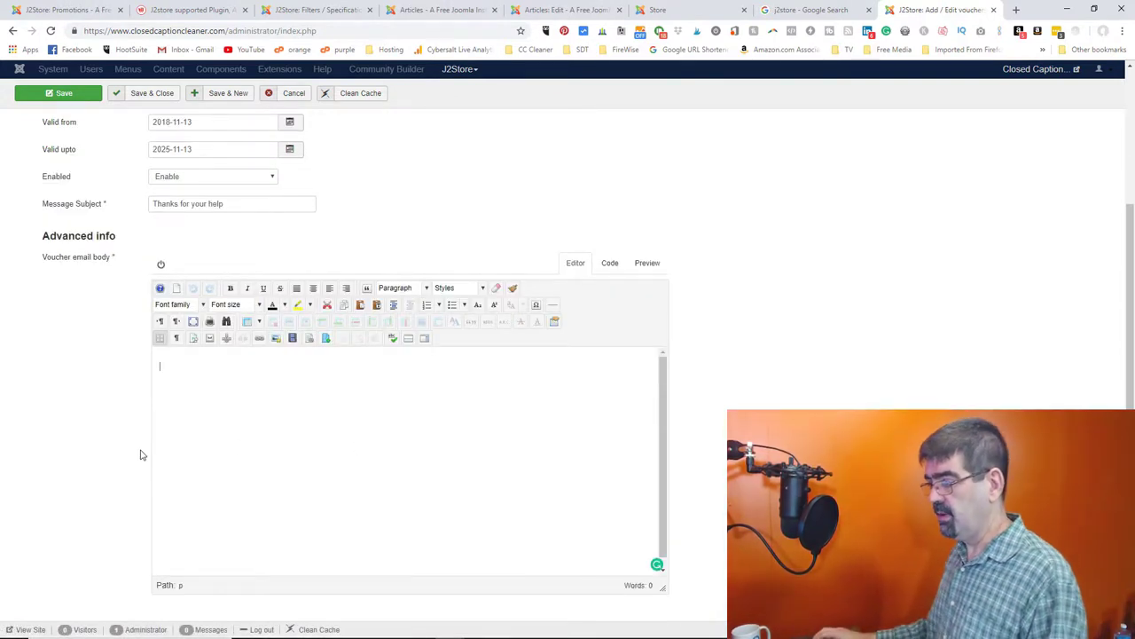
text(dfgfgsdfghsdfgsdf)
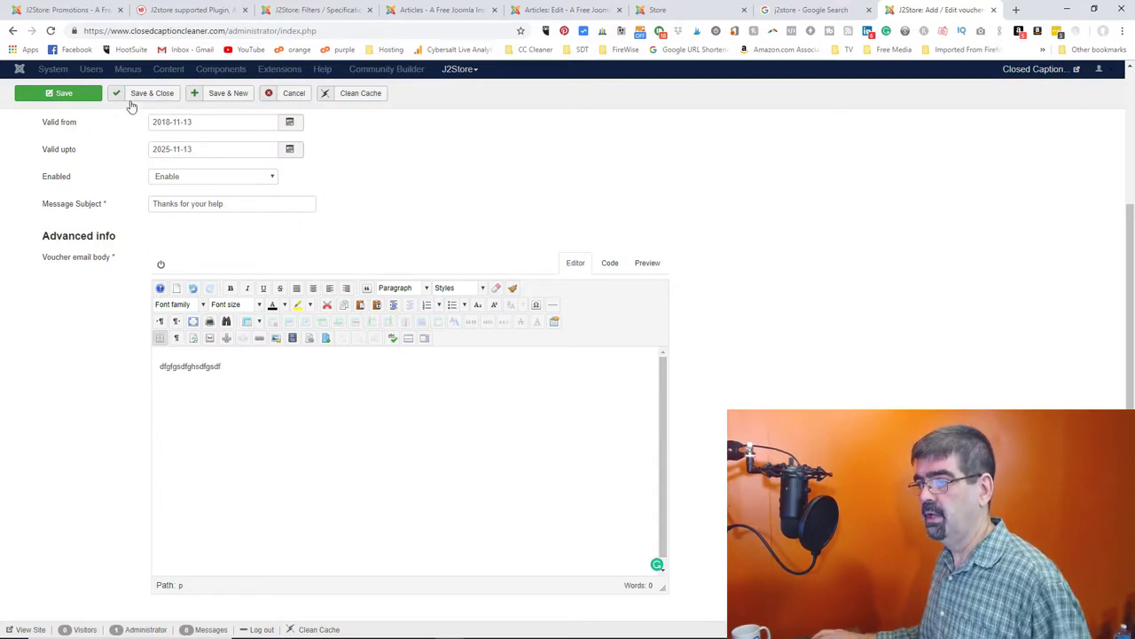
scroll(479, 252, up, 3)
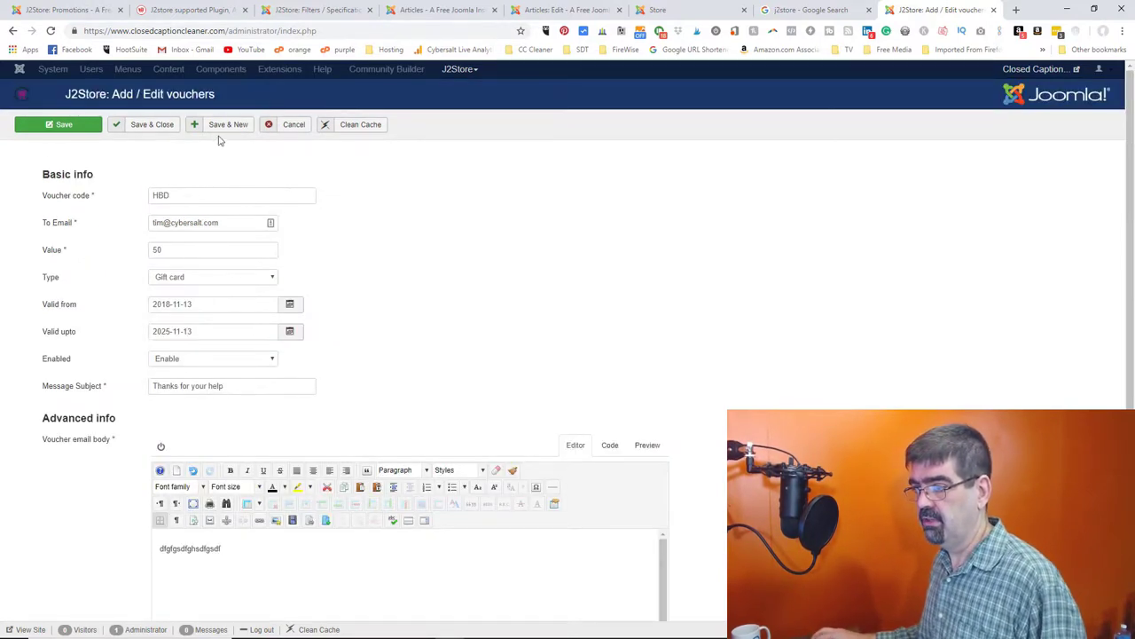
- Save the HBD voucher, send it to its recipient, and open the Promotions page
click(146, 129)
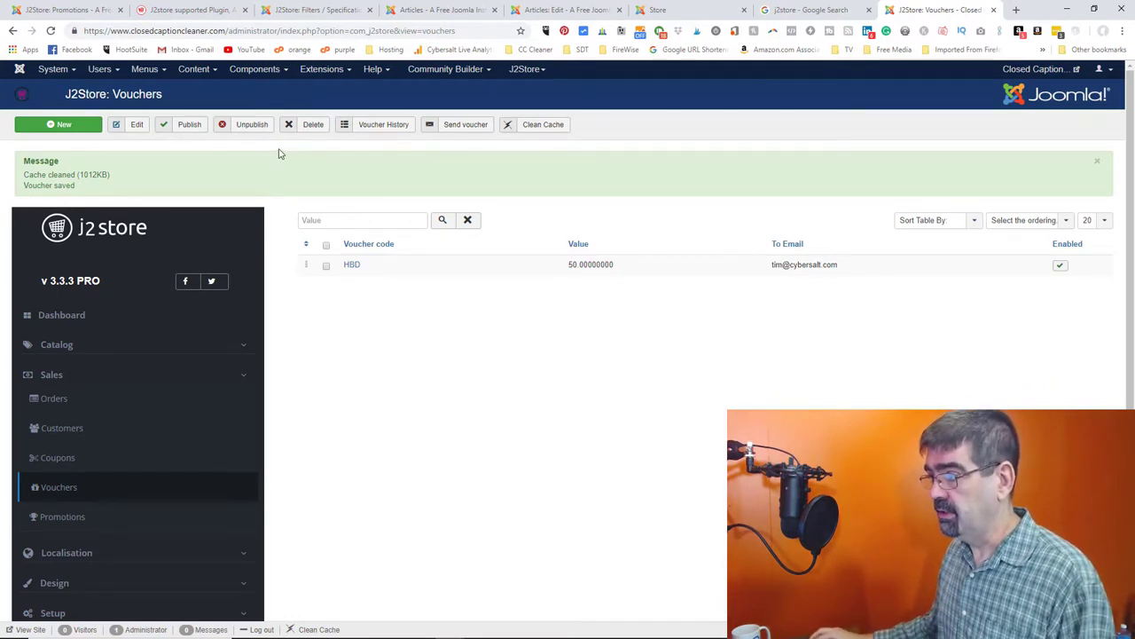
click(326, 269)
click(459, 128)
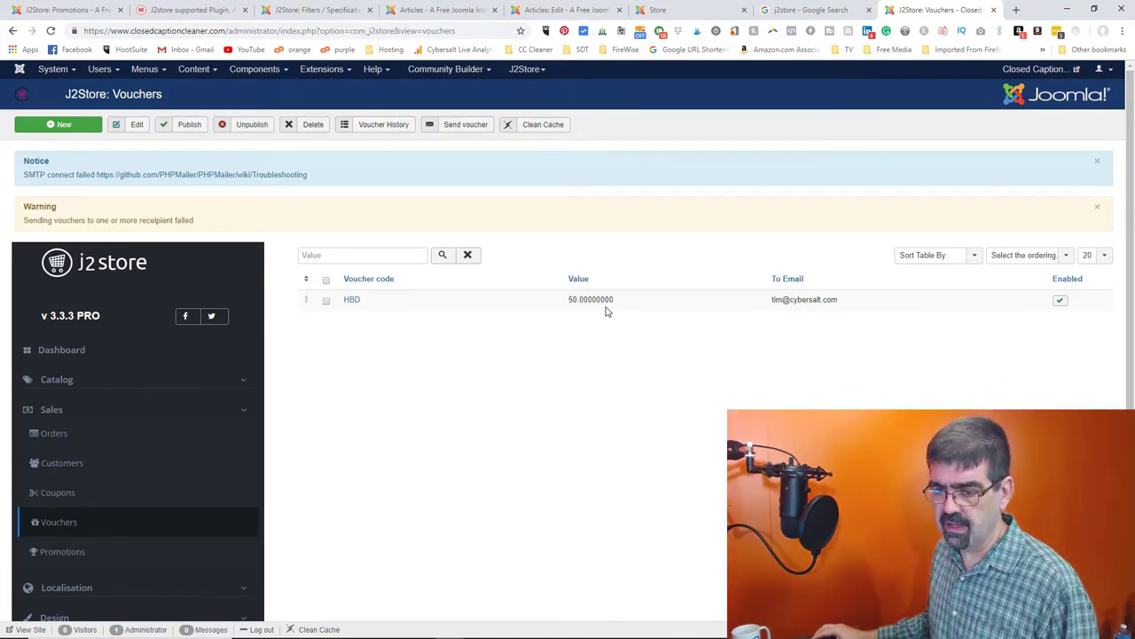
scroll(607, 310, down, 1)
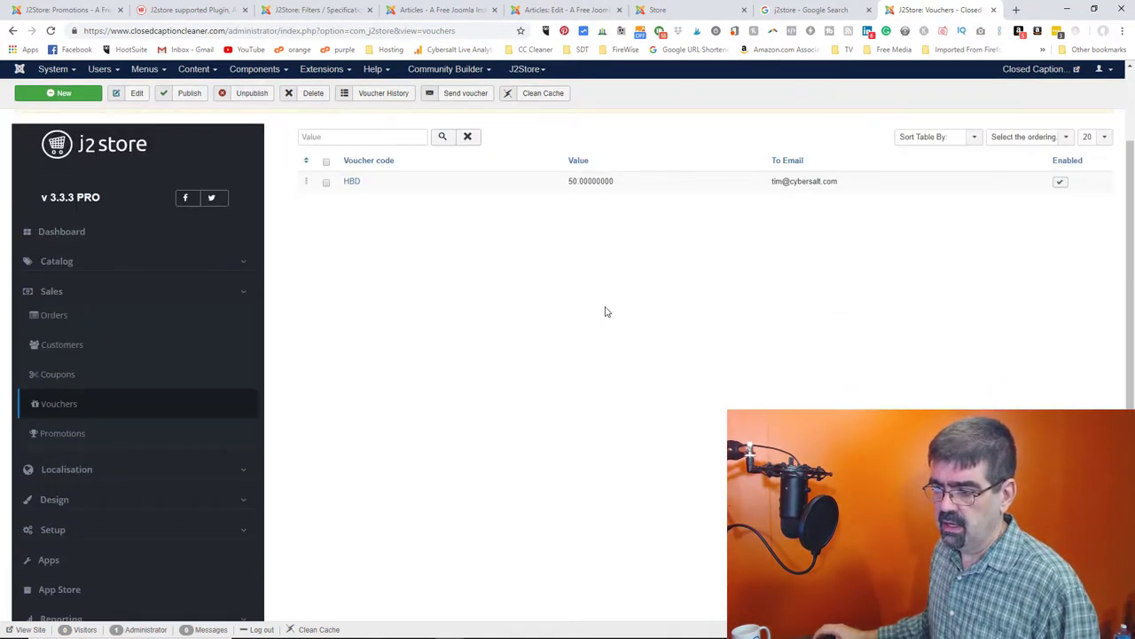
click(79, 433)
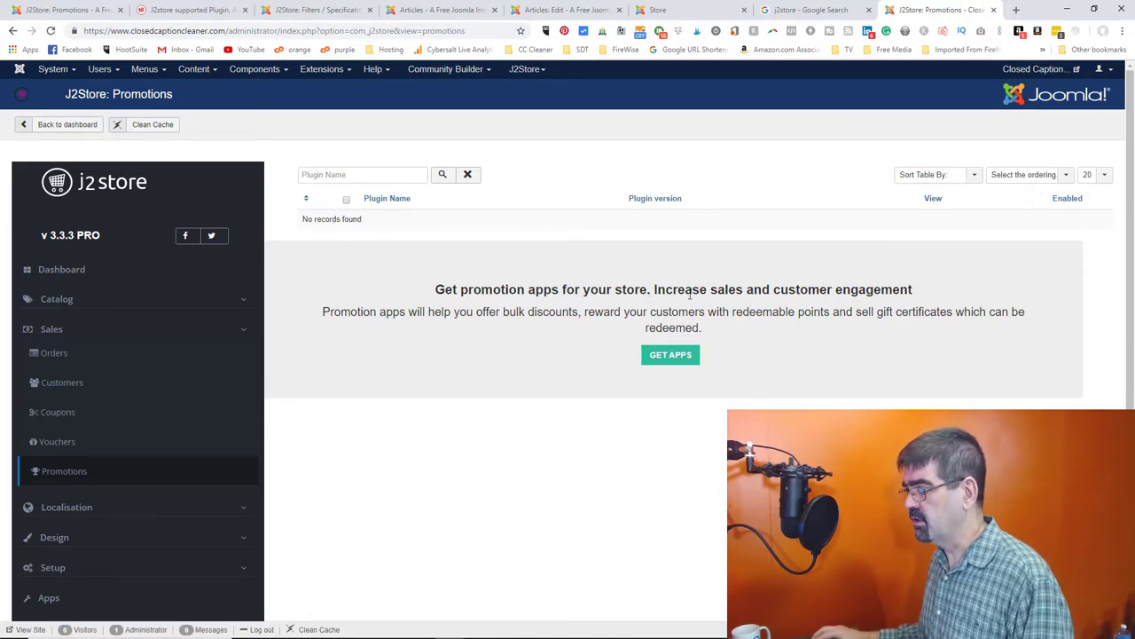
- Search the J2Store marketplace apps for 'promo'
click(679, 355)
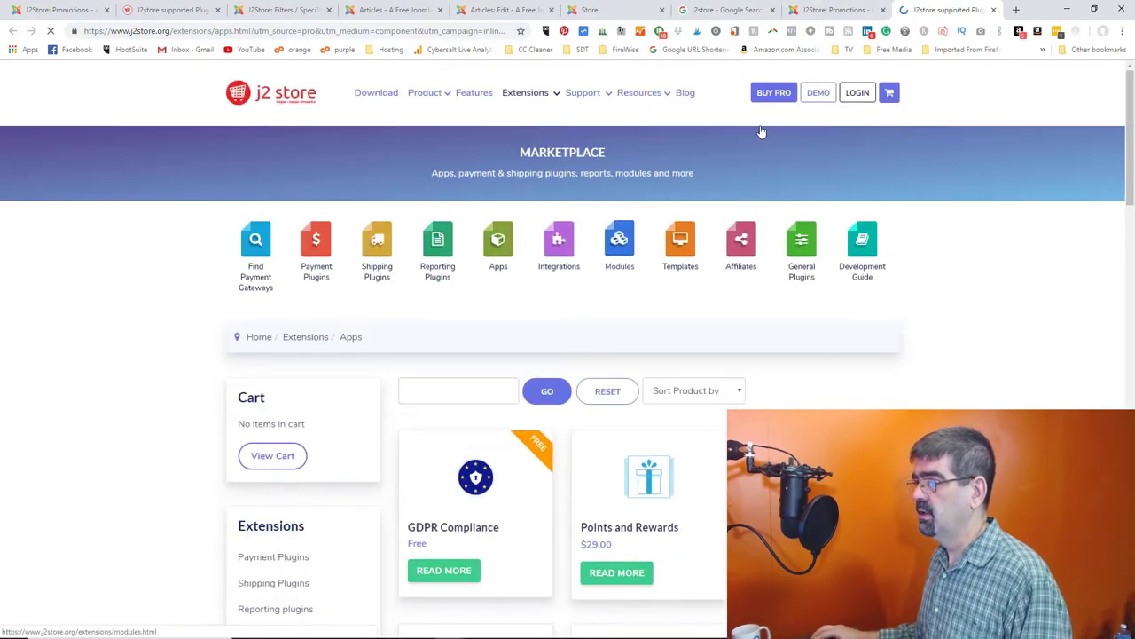
click(470, 384)
text(promo)
key(Return)
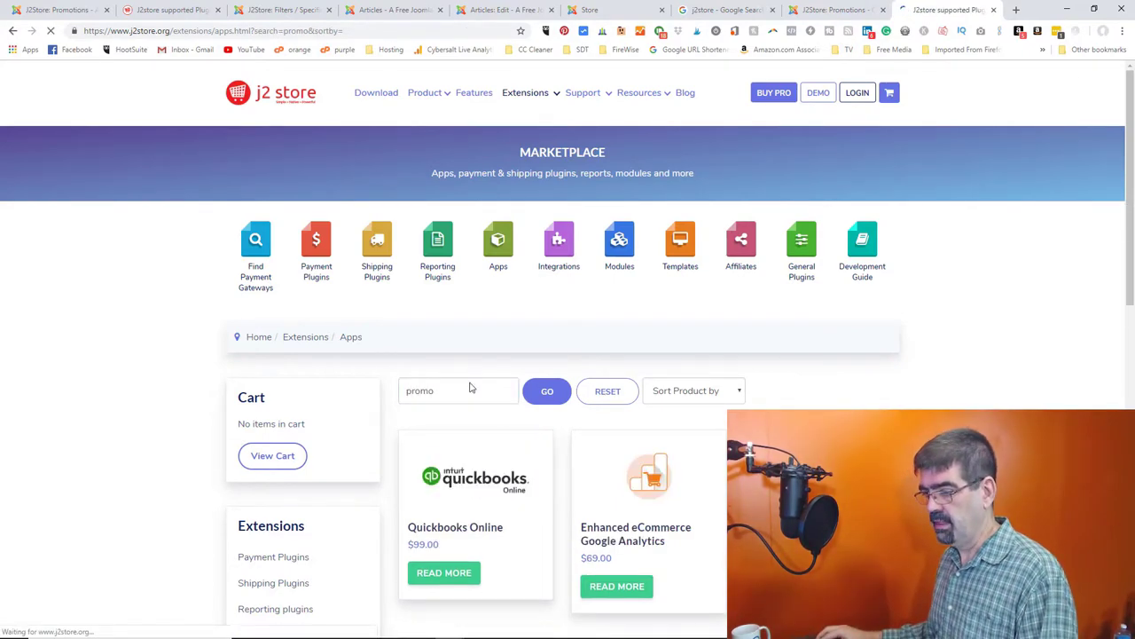
scroll(480, 379, down, 3)
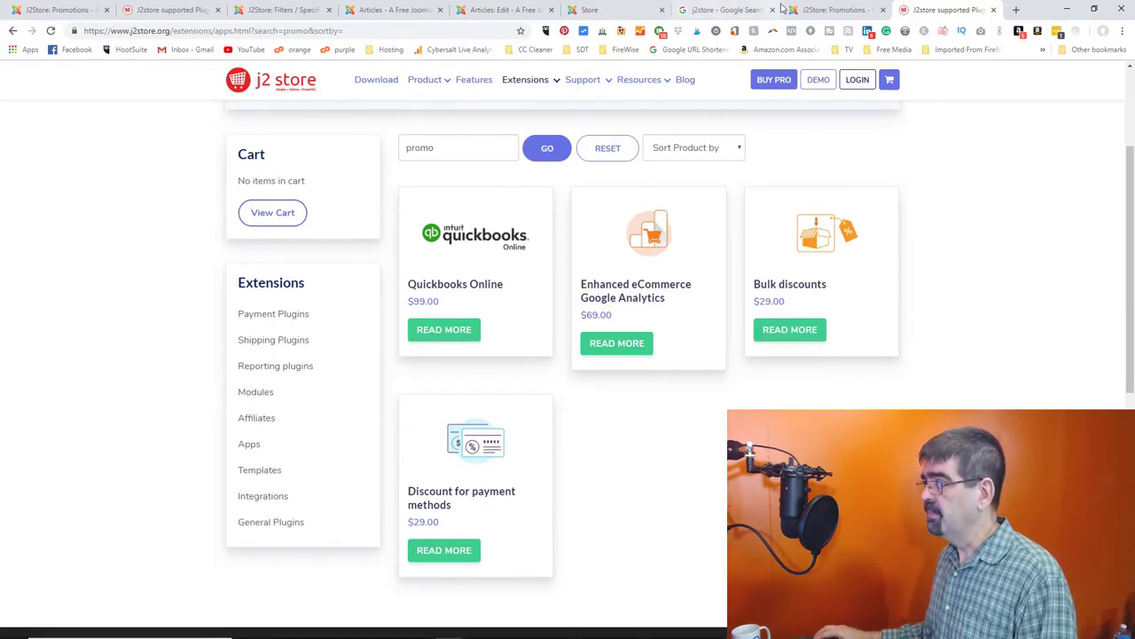
click(834, 10)
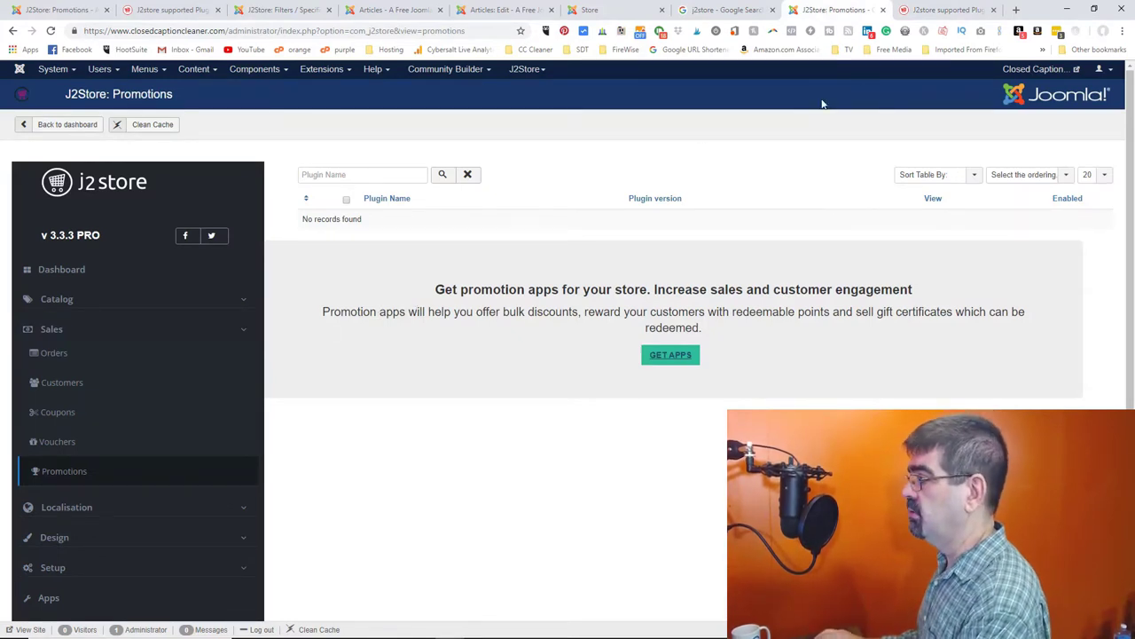
click(942, 10)
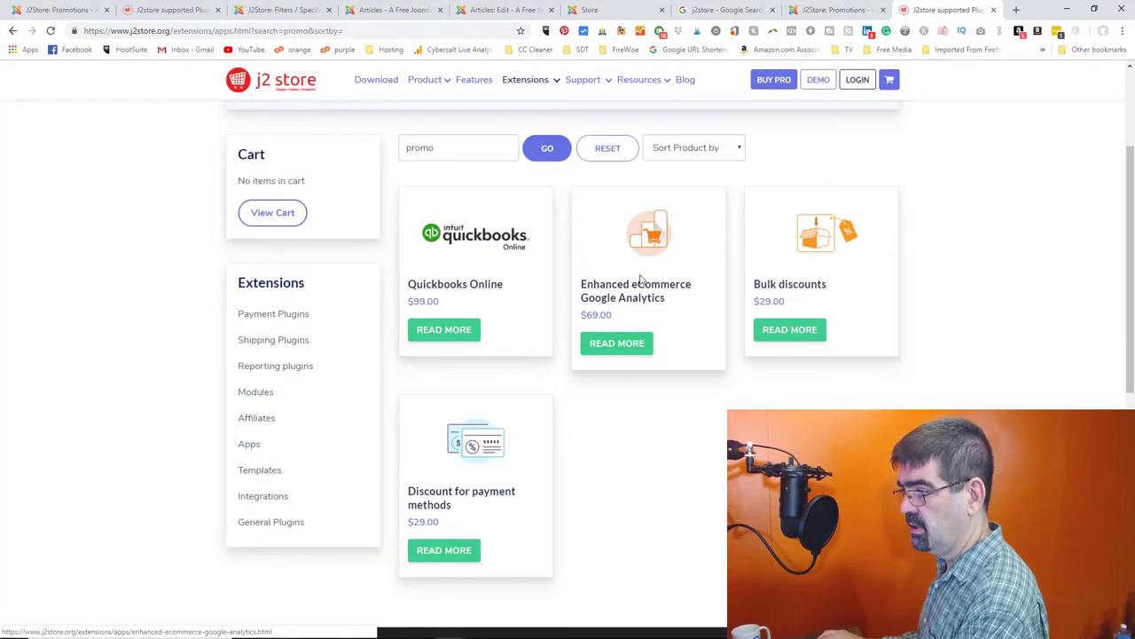
- Reset the search, browse all marketplace apps, then return to the Promotions admin tab
click(609, 148)
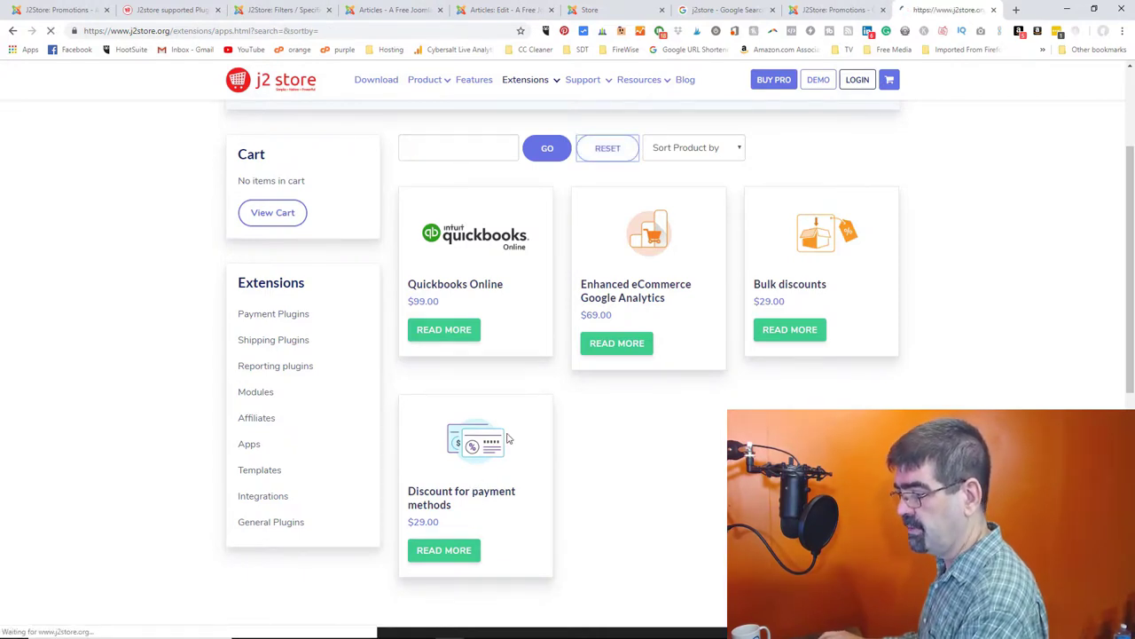
scroll(748, 406, down, 3)
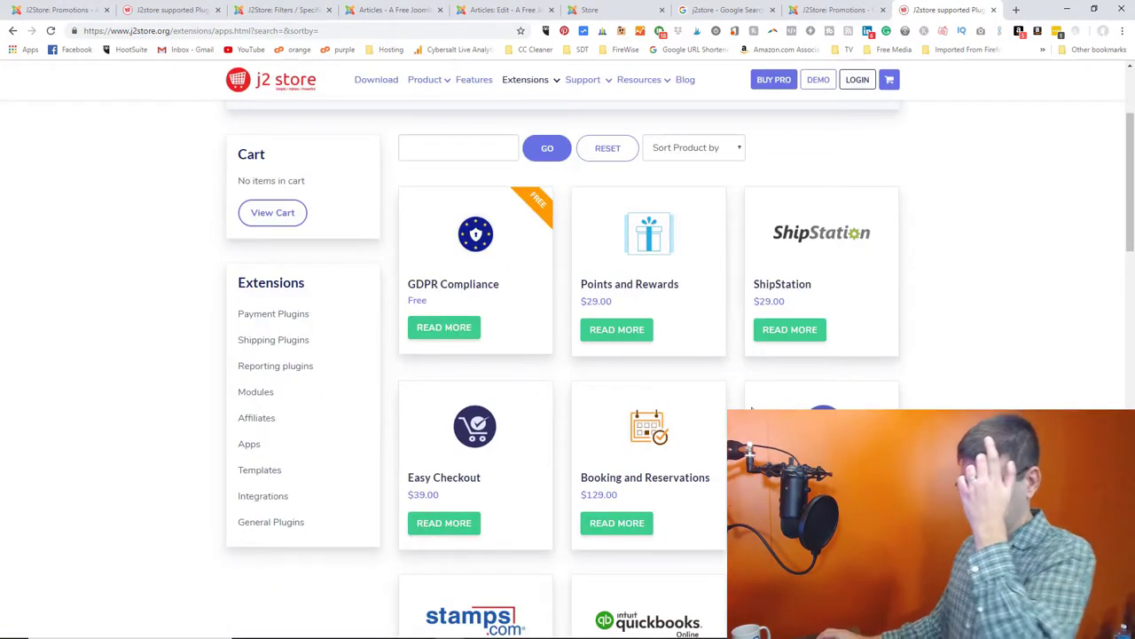
scroll(751, 409, down, 3)
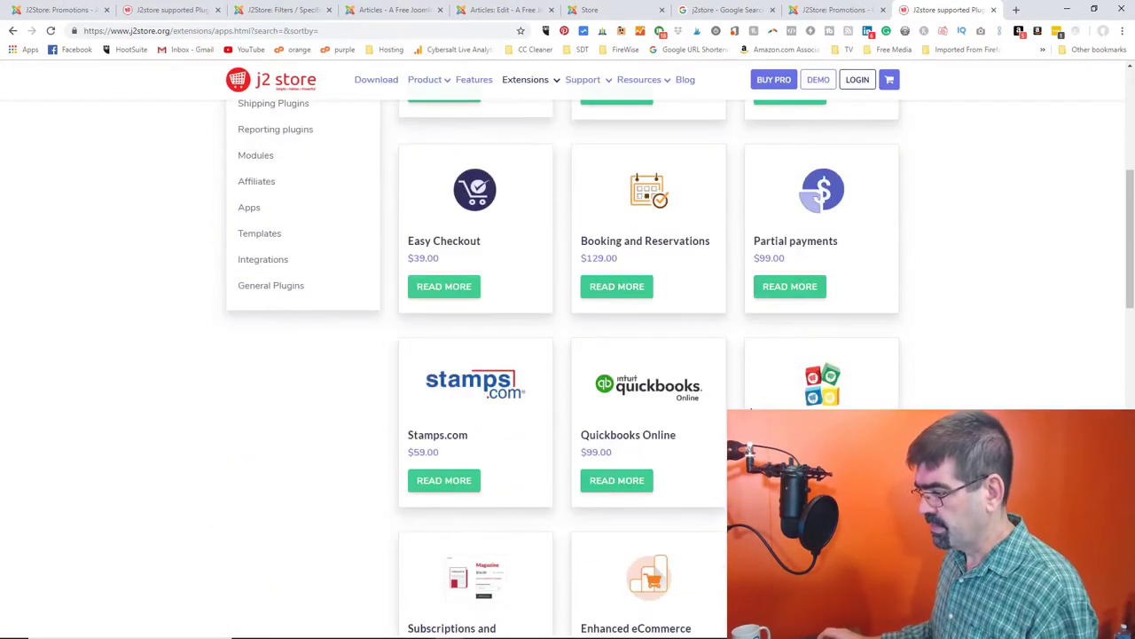
scroll(751, 409, down, 3)
scroll(751, 409, down, 6)
scroll(751, 409, down, 3)
scroll(752, 409, up, 3)
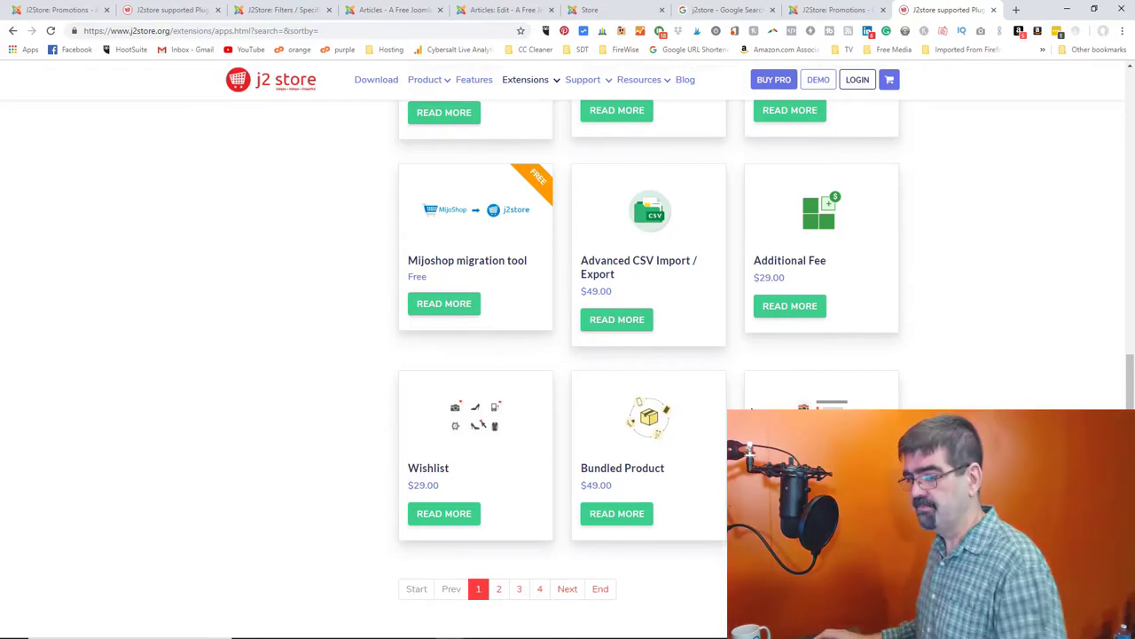
click(831, 9)
scroll(107, 361, down, 2)
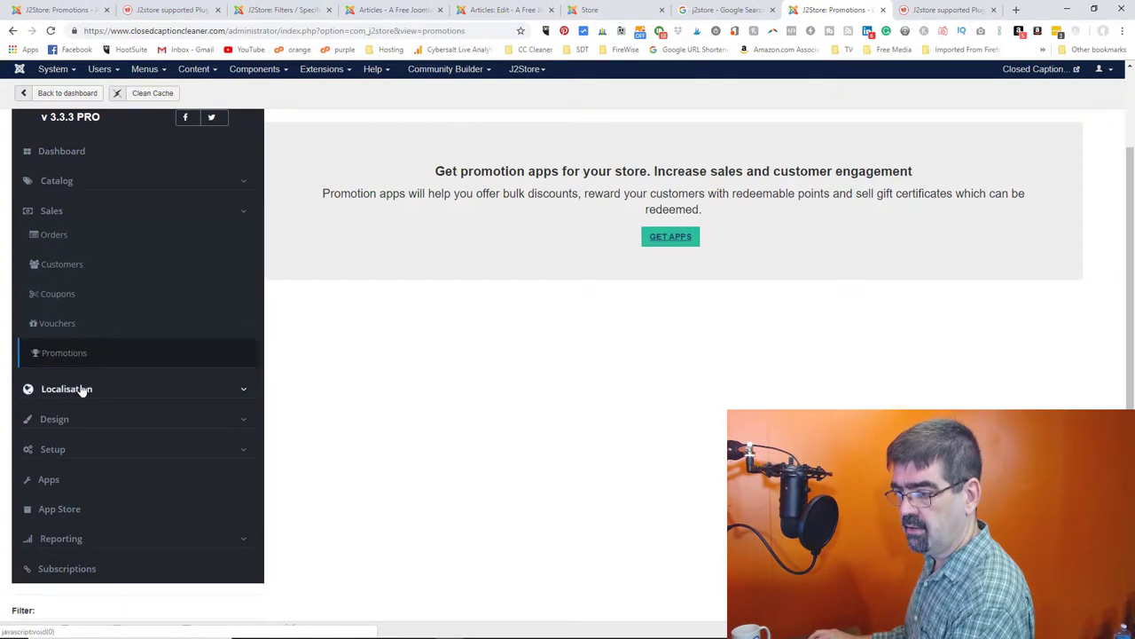
- Open the Localisation > Countries list
click(81, 391)
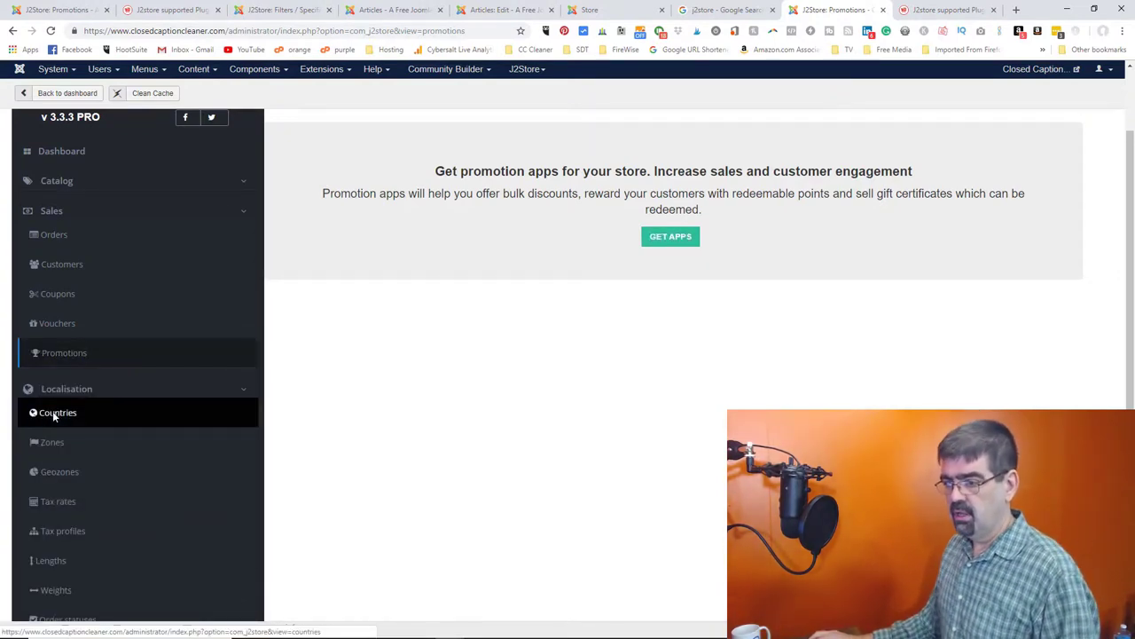
click(55, 413)
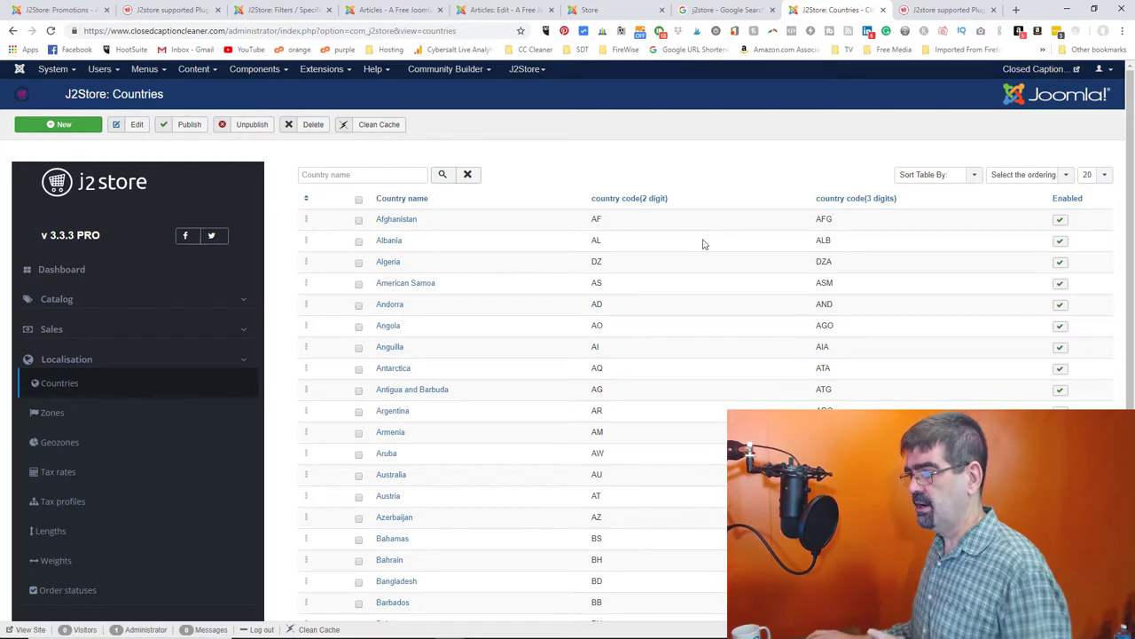
click(51, 417)
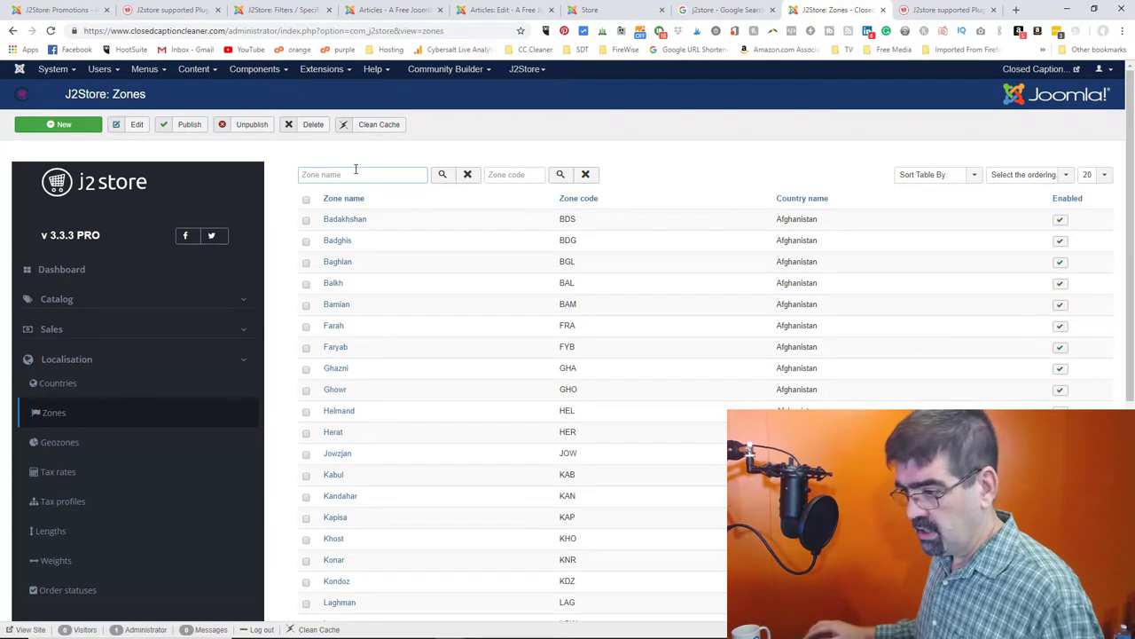
click(64, 382)
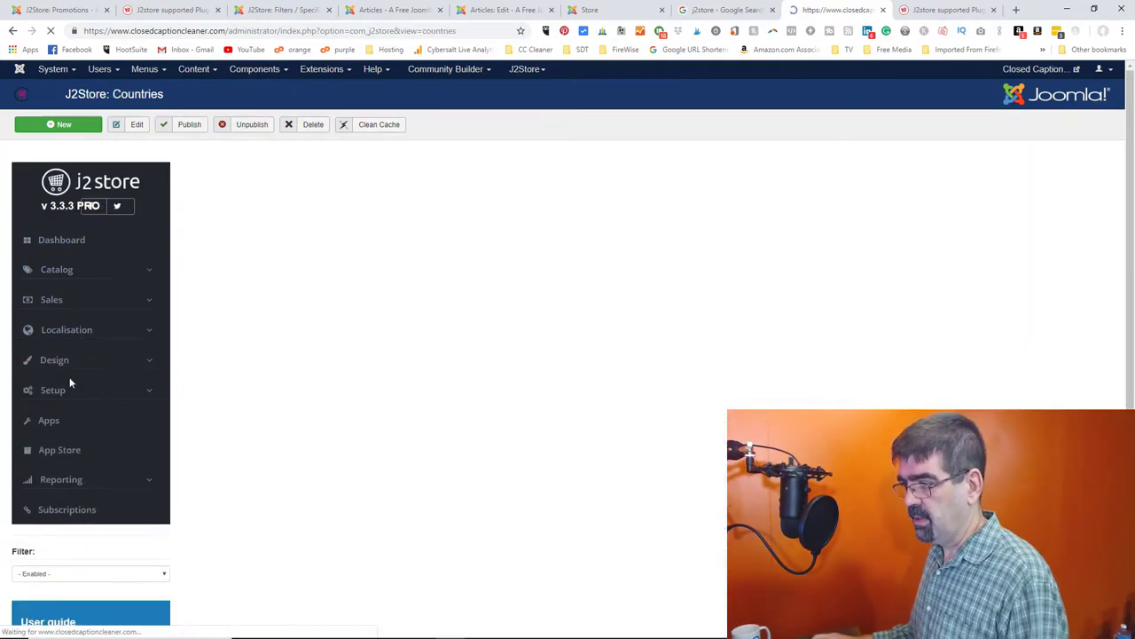
scroll(780, 385, down, 4)
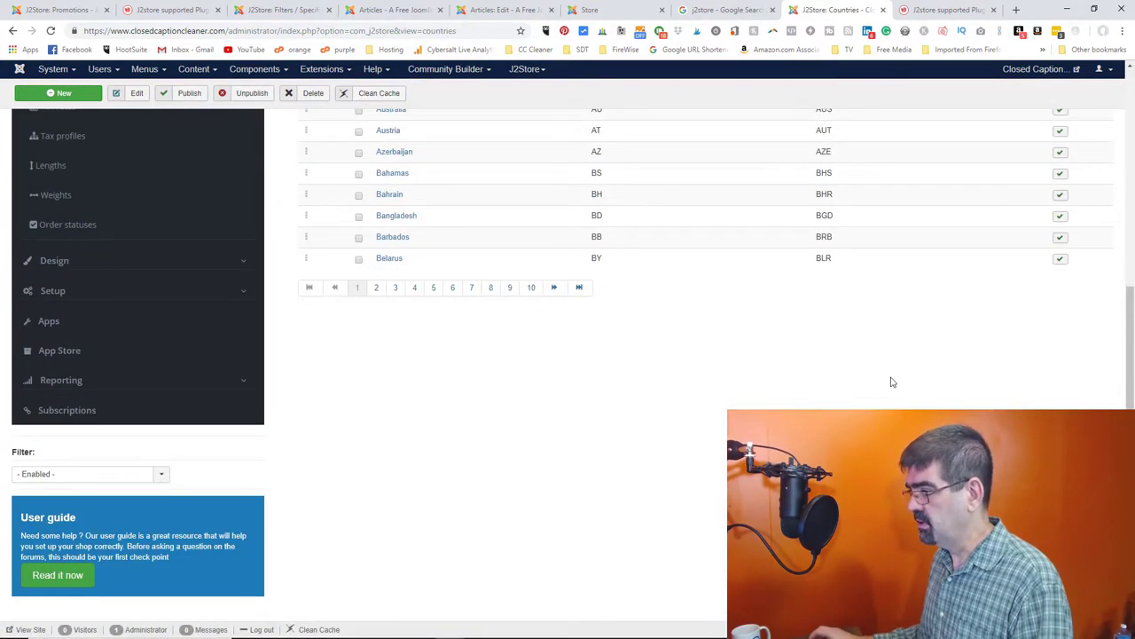
scroll(893, 381, up, 4)
- List all countries on one page, select them all and unpublish them
click(1109, 174)
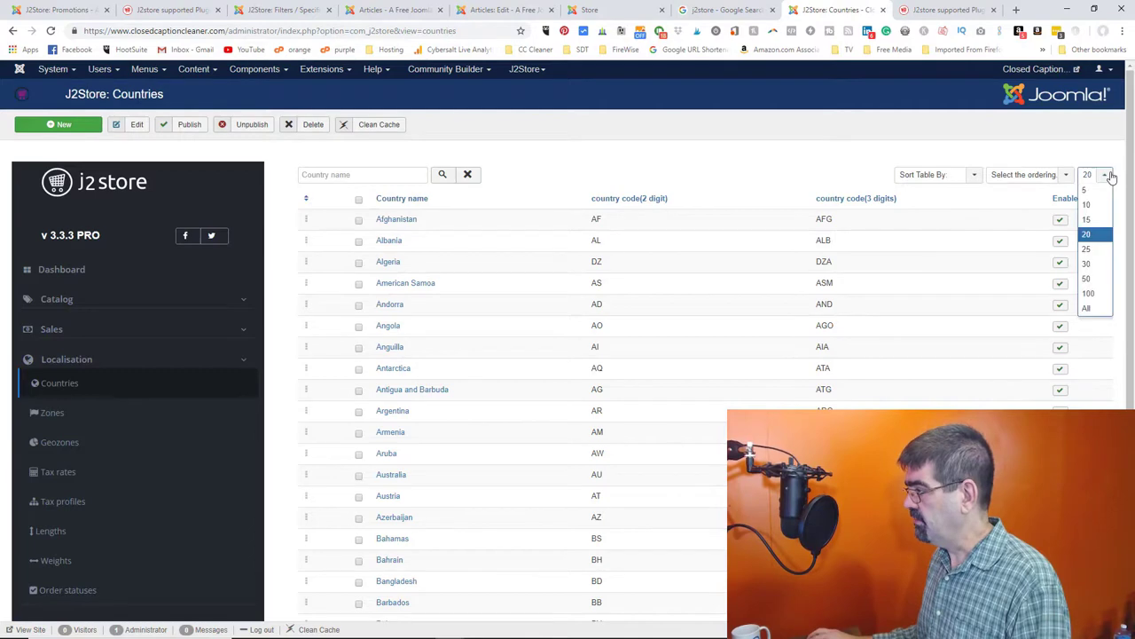
click(1095, 298)
scroll(553, 304, down, 20)
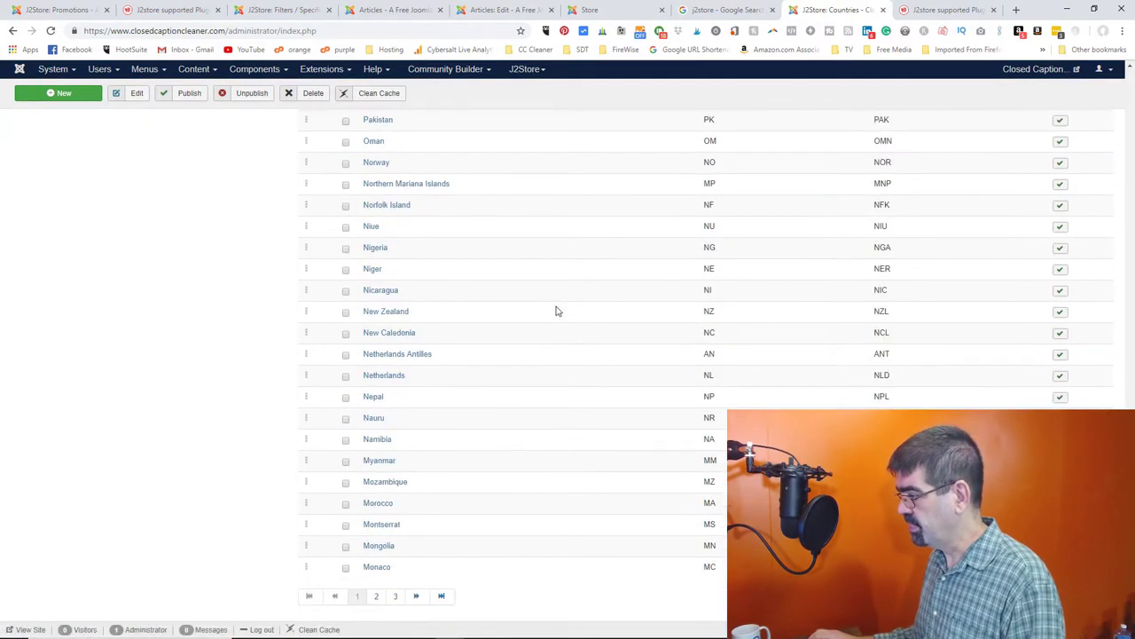
scroll(556, 311, up, 20)
click(1109, 175)
click(1094, 307)
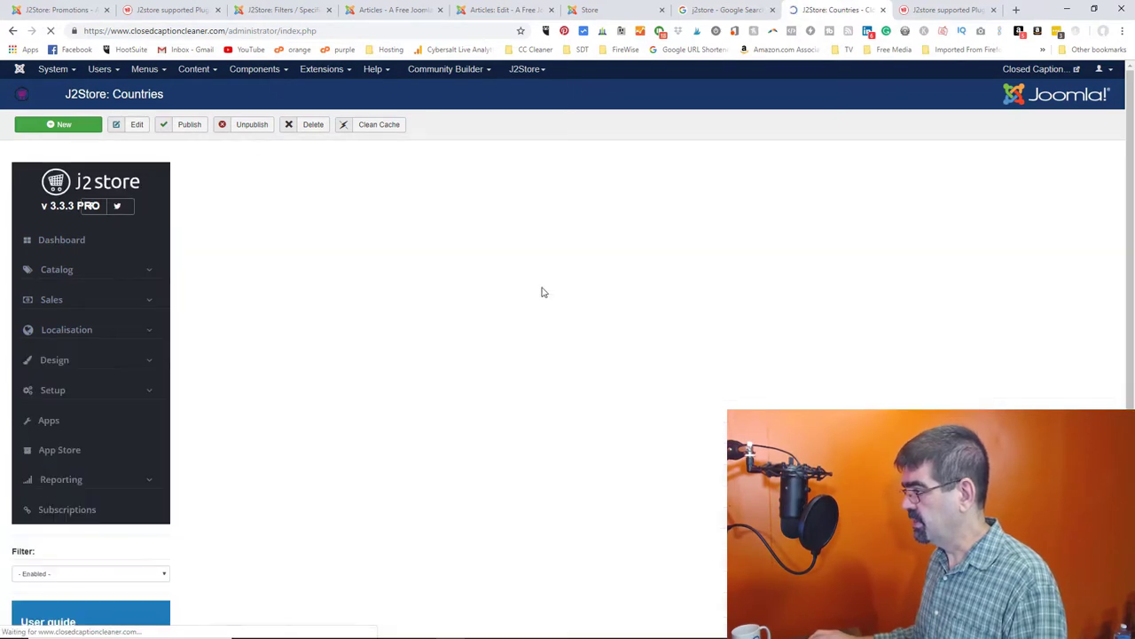
scroll(543, 297, down, 20)
scroll(559, 310, up, 20)
click(347, 200)
click(252, 126)
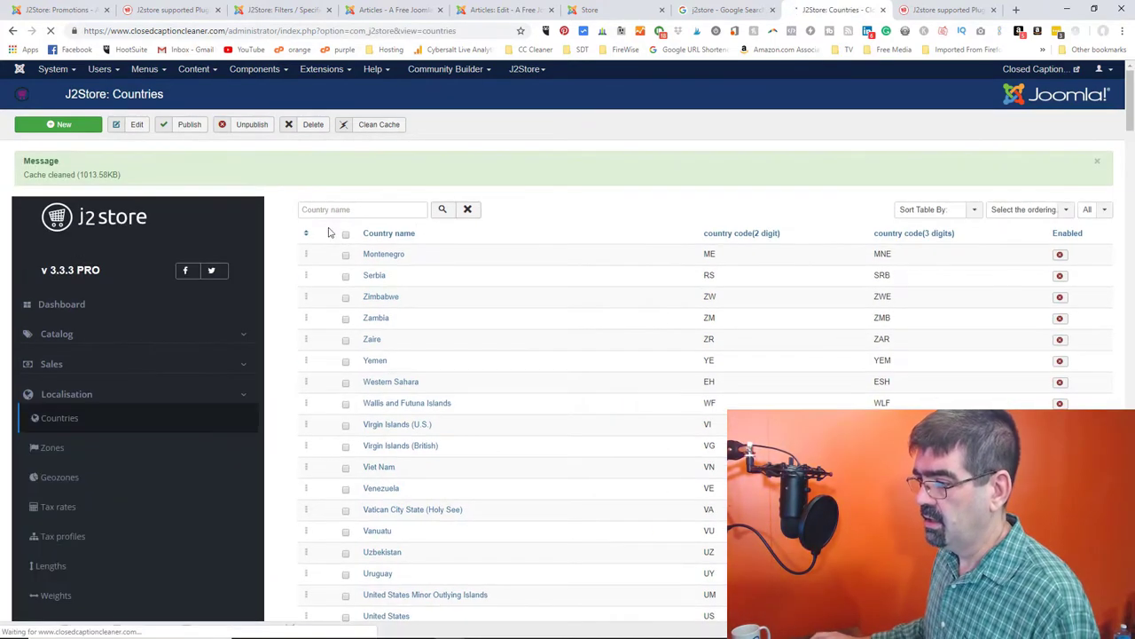
- Filter the countries for 'can' and re-enable Canada as the only published country
click(327, 209)
text(can)
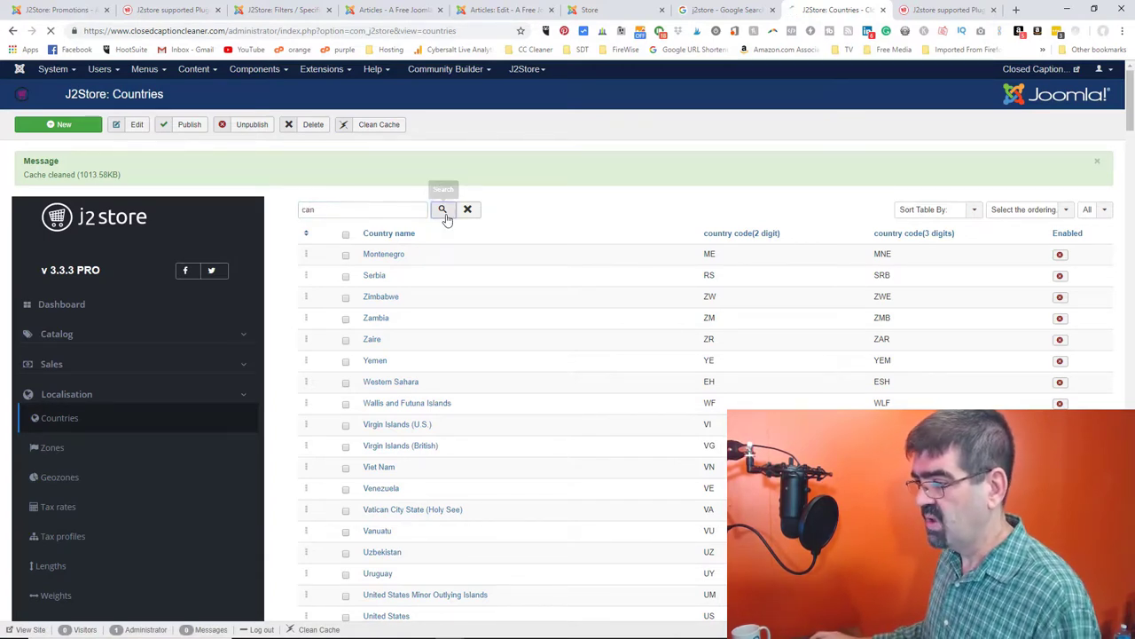
click(443, 210)
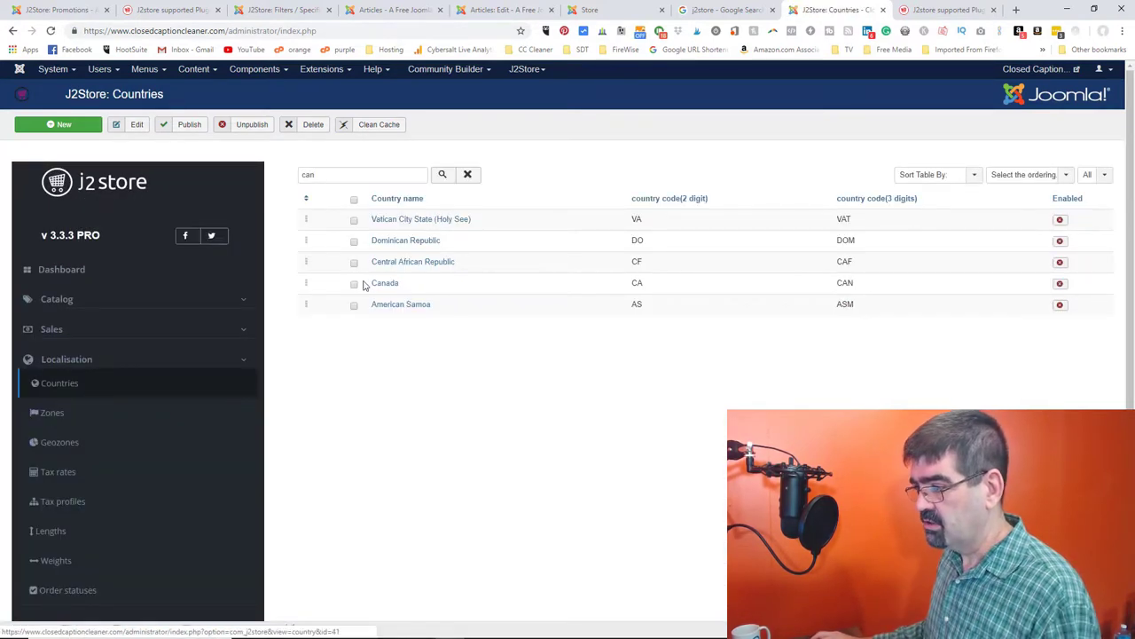
click(1061, 284)
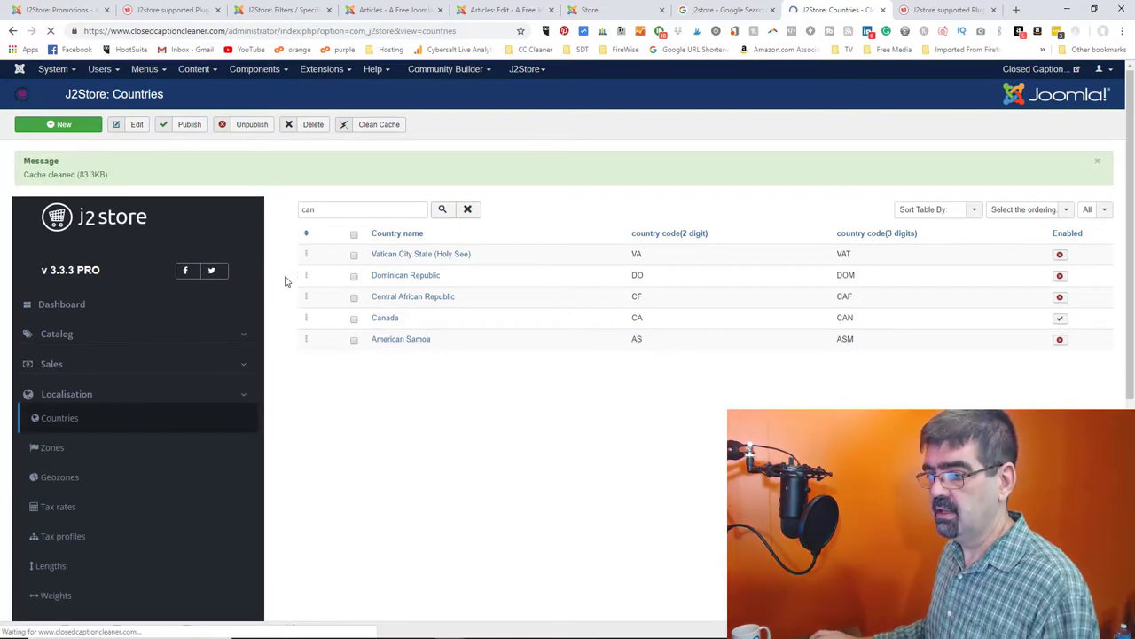
click(63, 448)
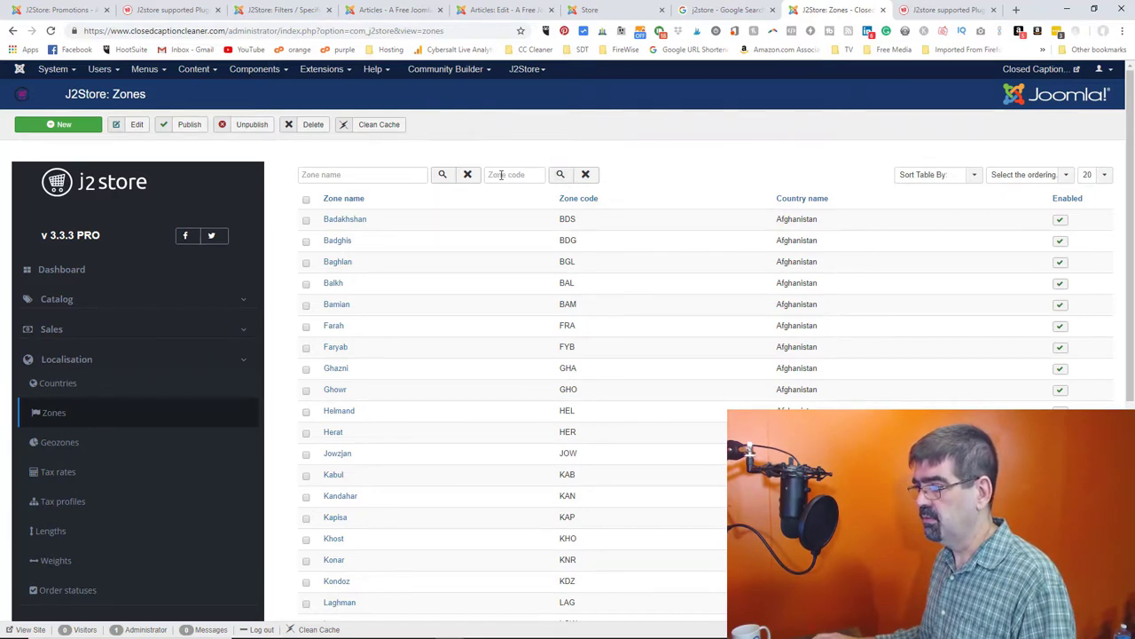
- Search the zones for 'british' to confirm British Columbia is enabled
click(975, 177)
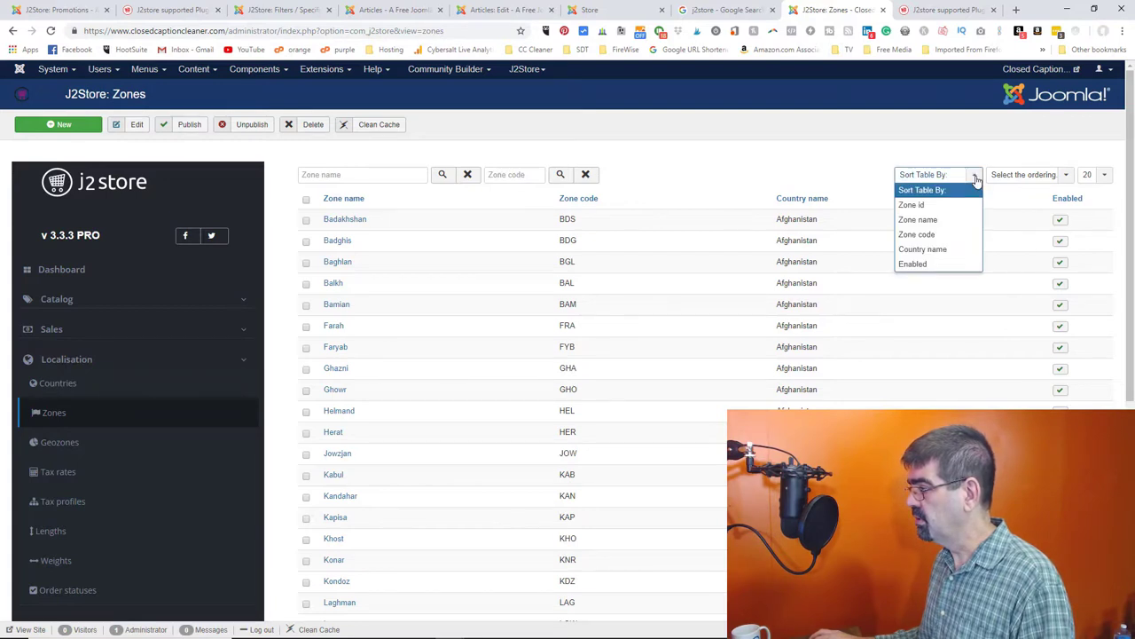
click(603, 169)
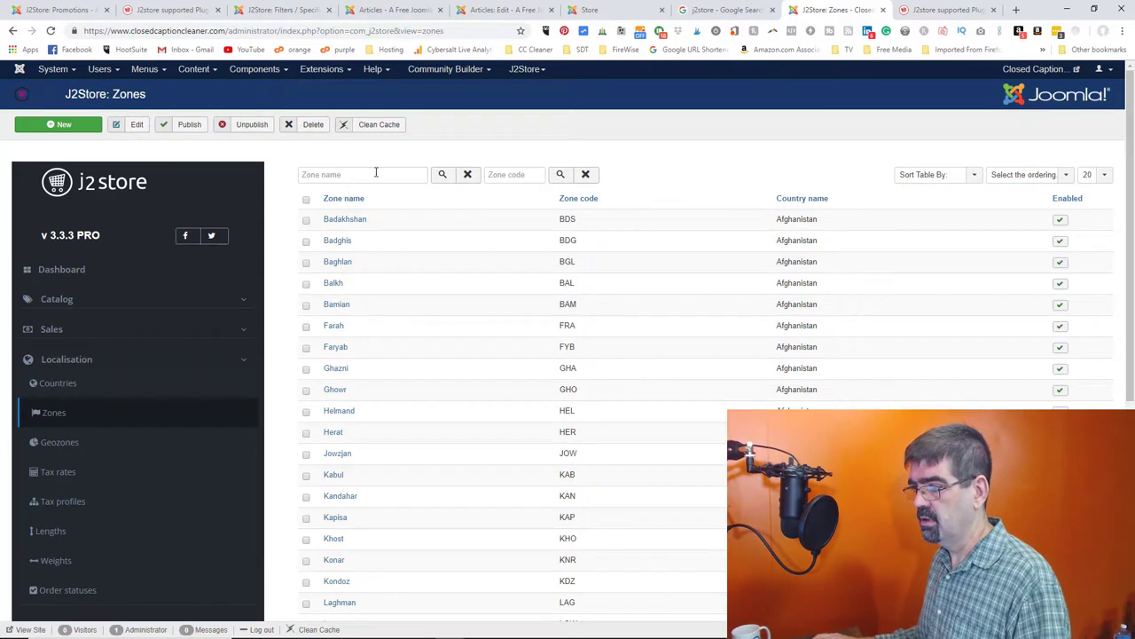
text(british)
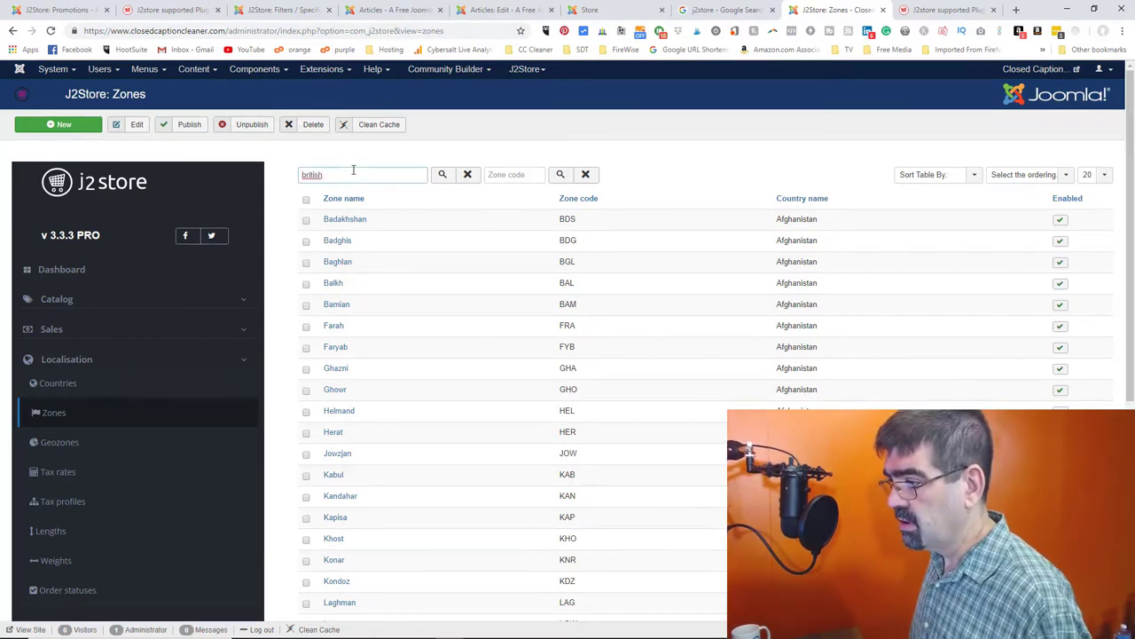
key(Return)
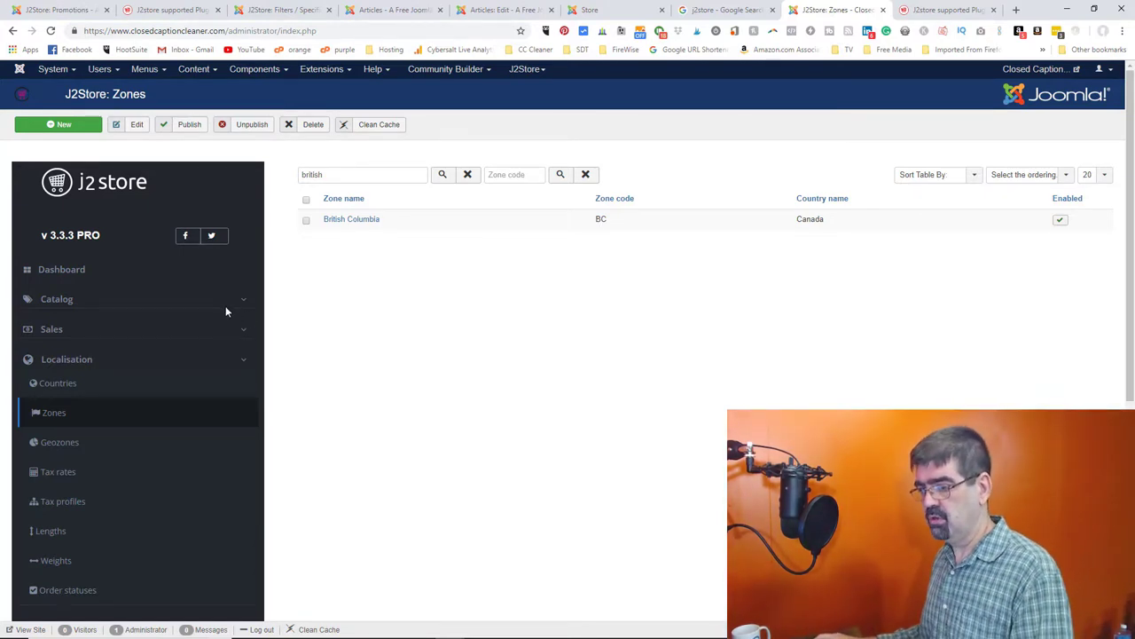
click(62, 447)
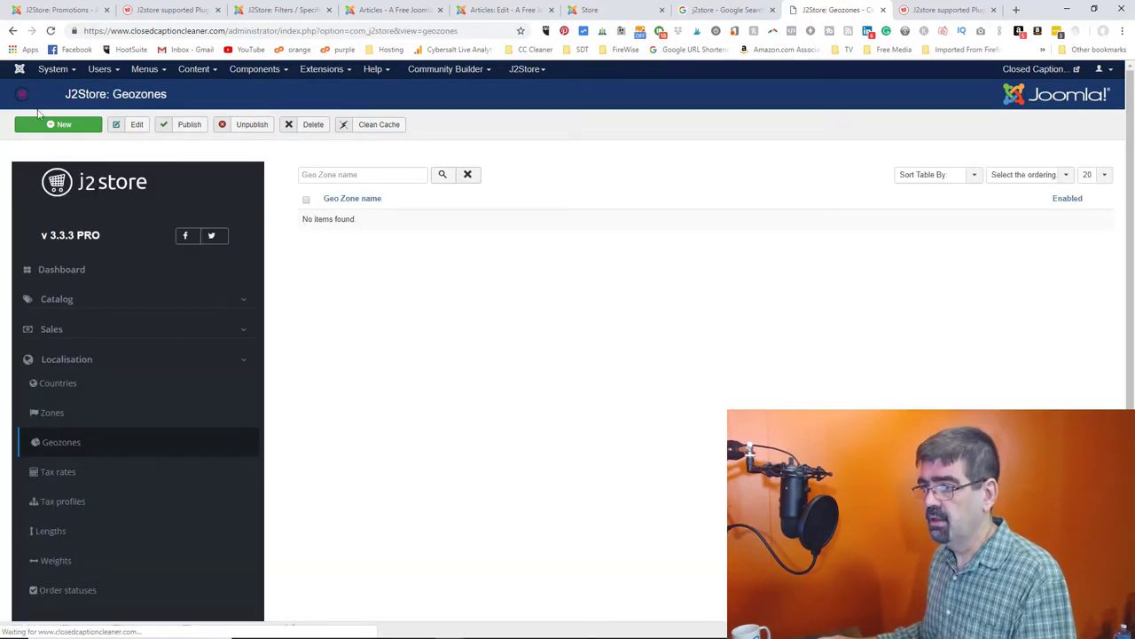
- Create a new enabled geozone with a Canada / British Columbia zone row and save it
click(51, 127)
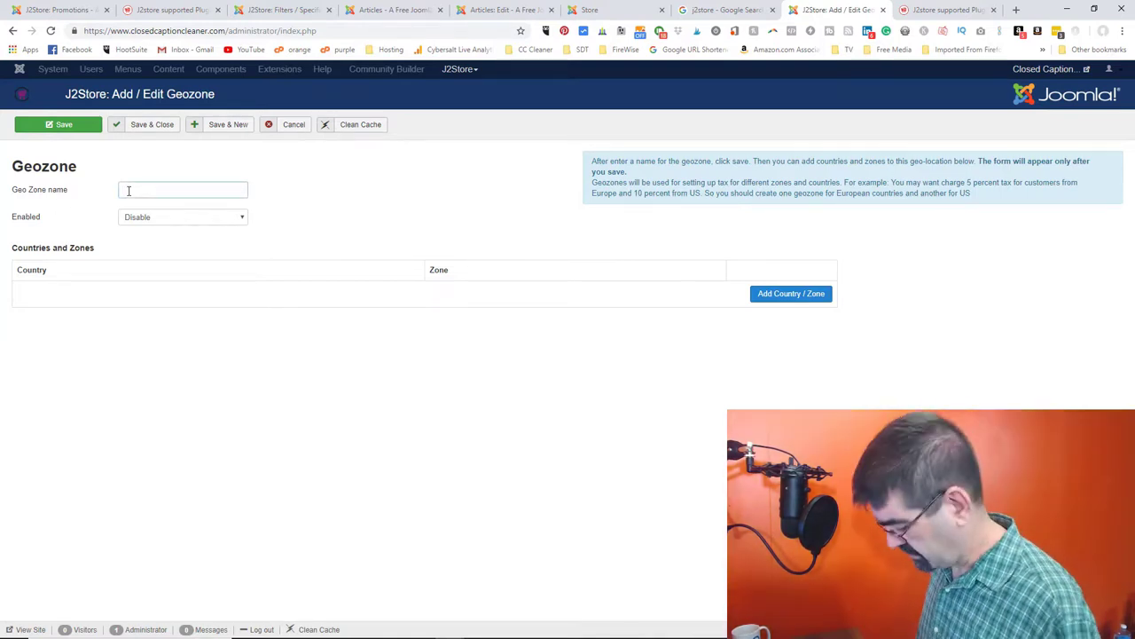
text(EU)
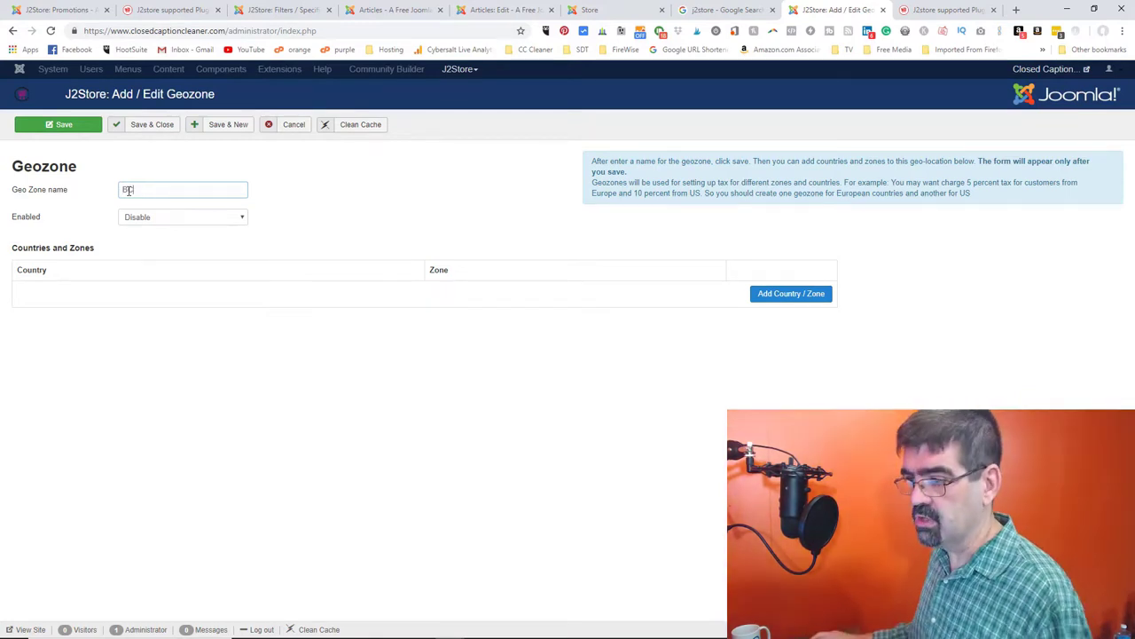
click(151, 221)
click(154, 242)
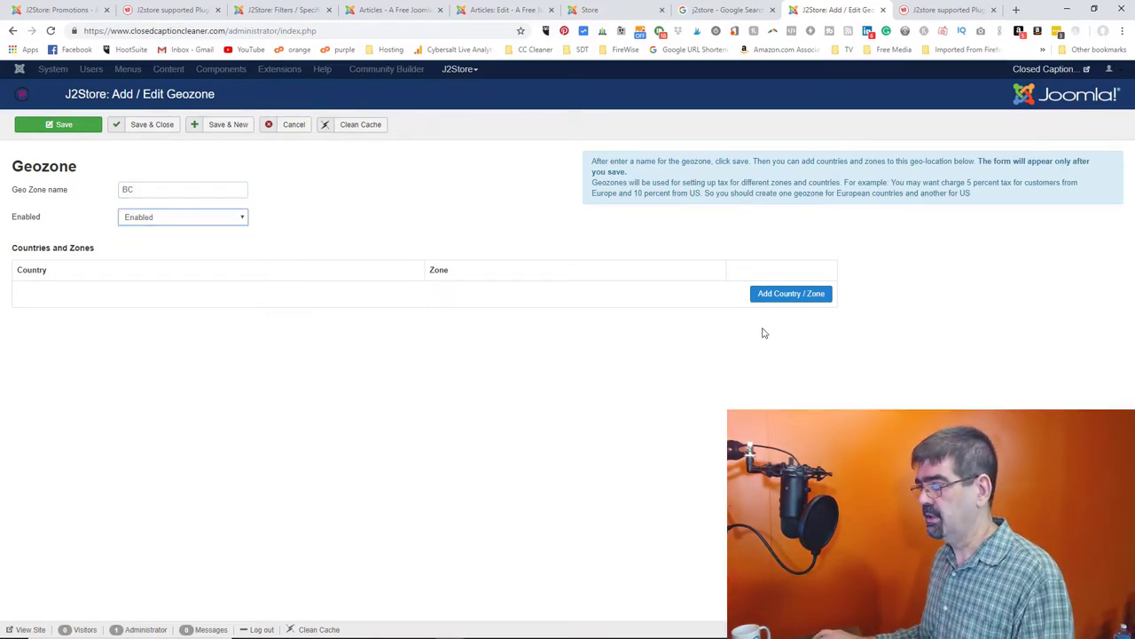
click(777, 296)
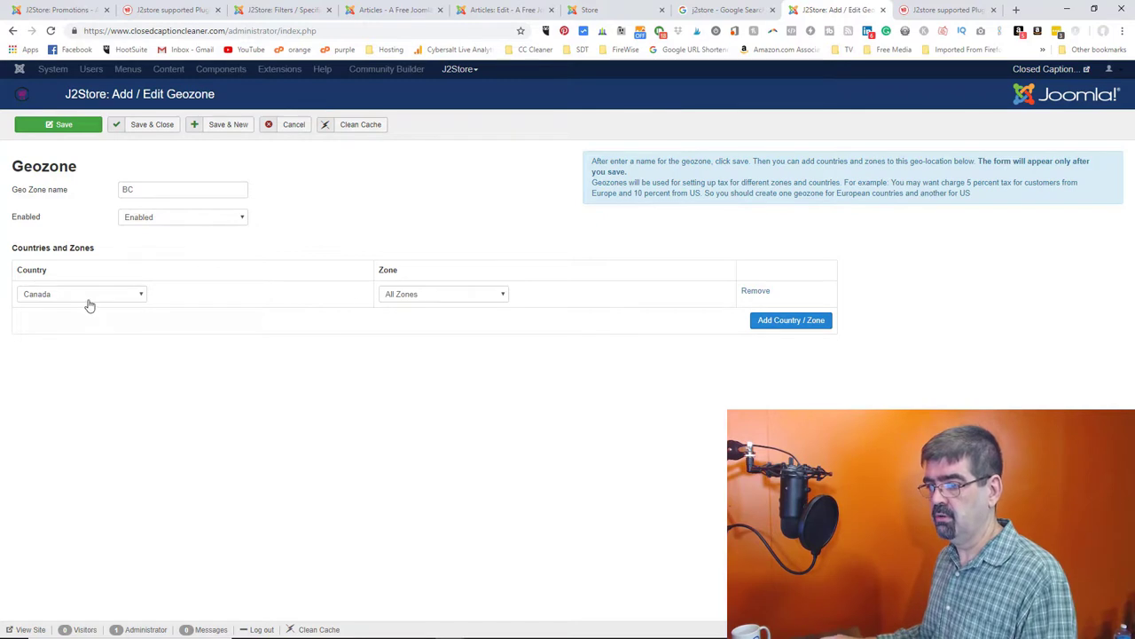
click(406, 296)
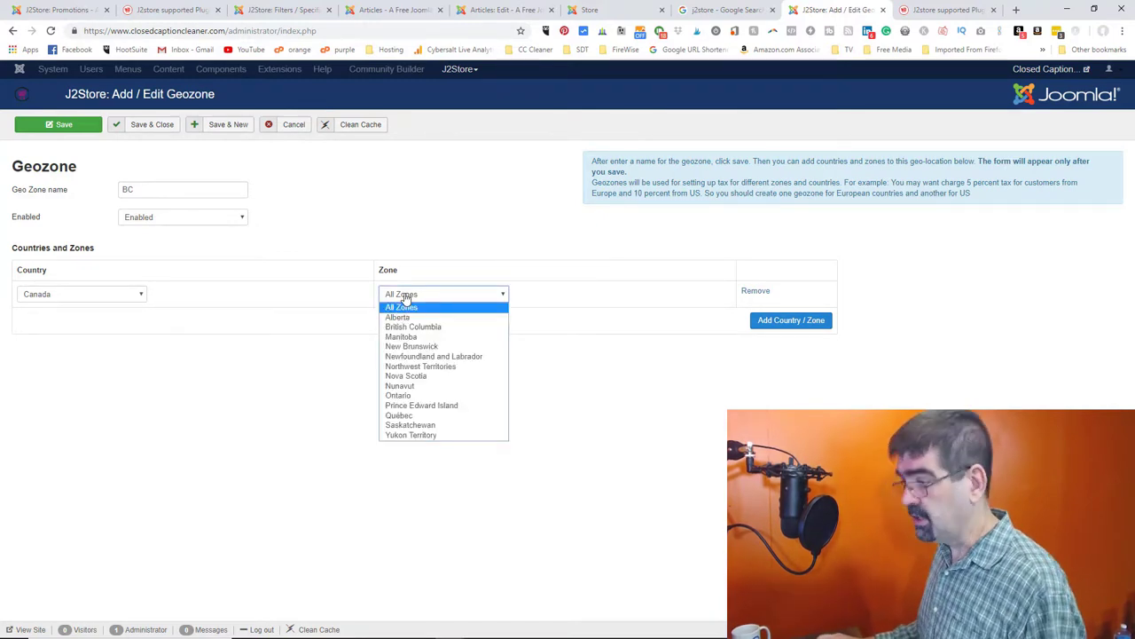
key(Down)
key(Down)
key(Return)
click(147, 127)
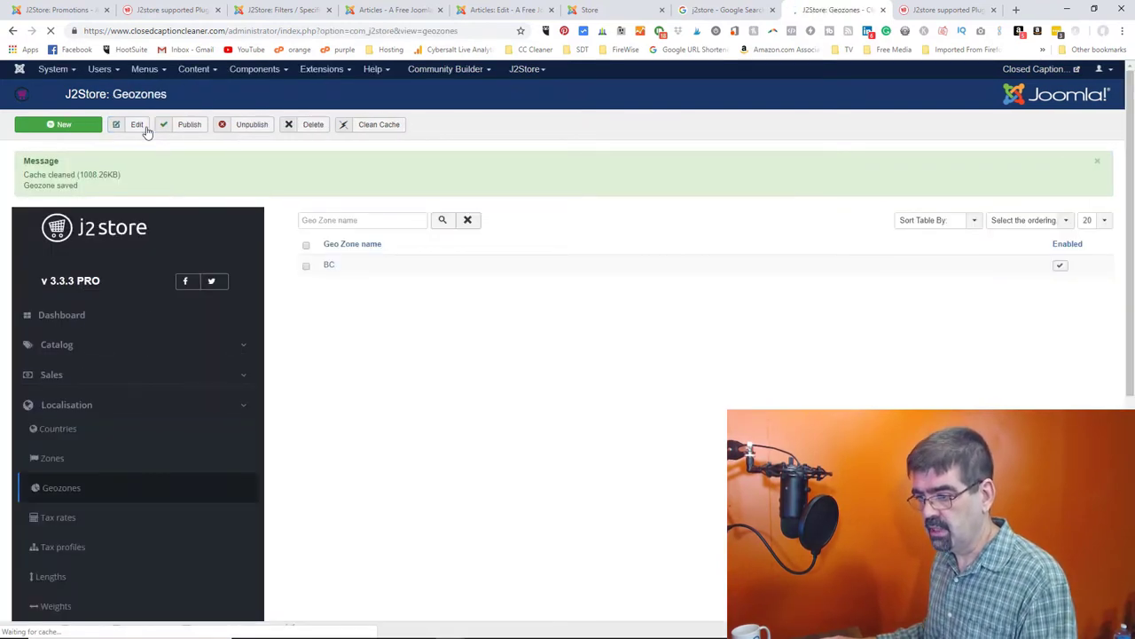
- From Tax rates, create rate GST at 5 percent with geo zone BC and save it
click(68, 521)
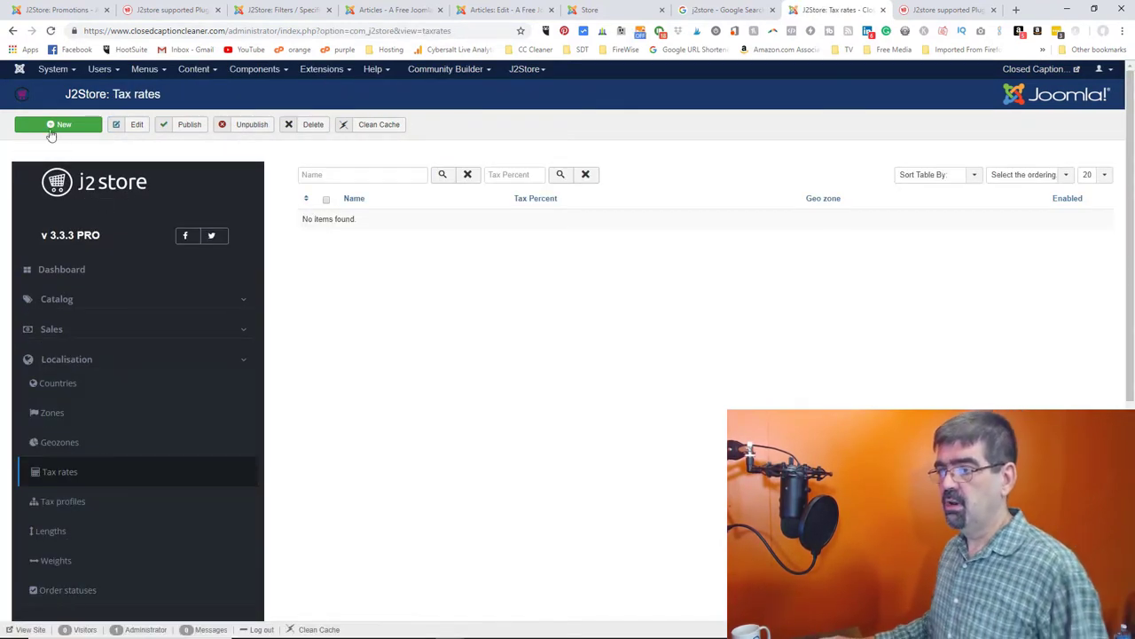
click(48, 128)
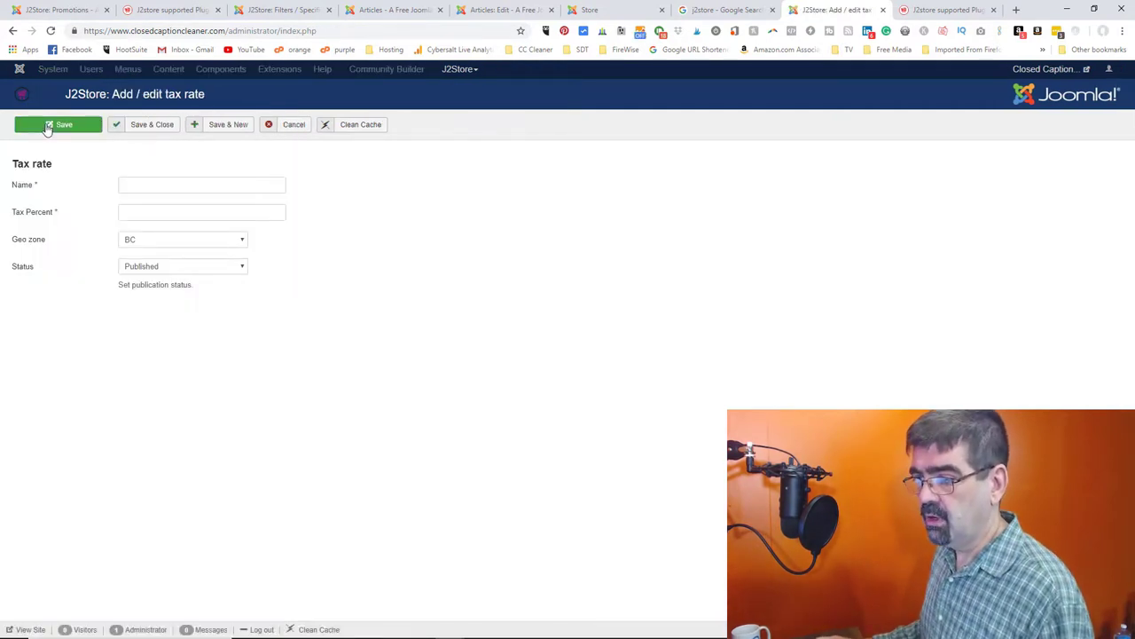
click(152, 246)
click(152, 249)
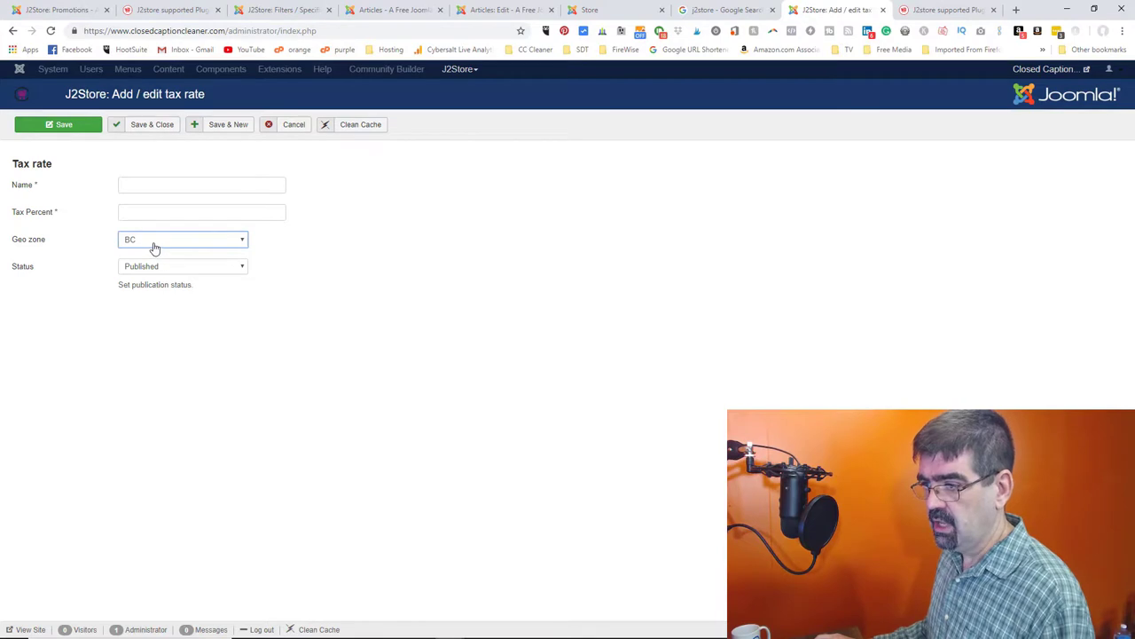
click(158, 187)
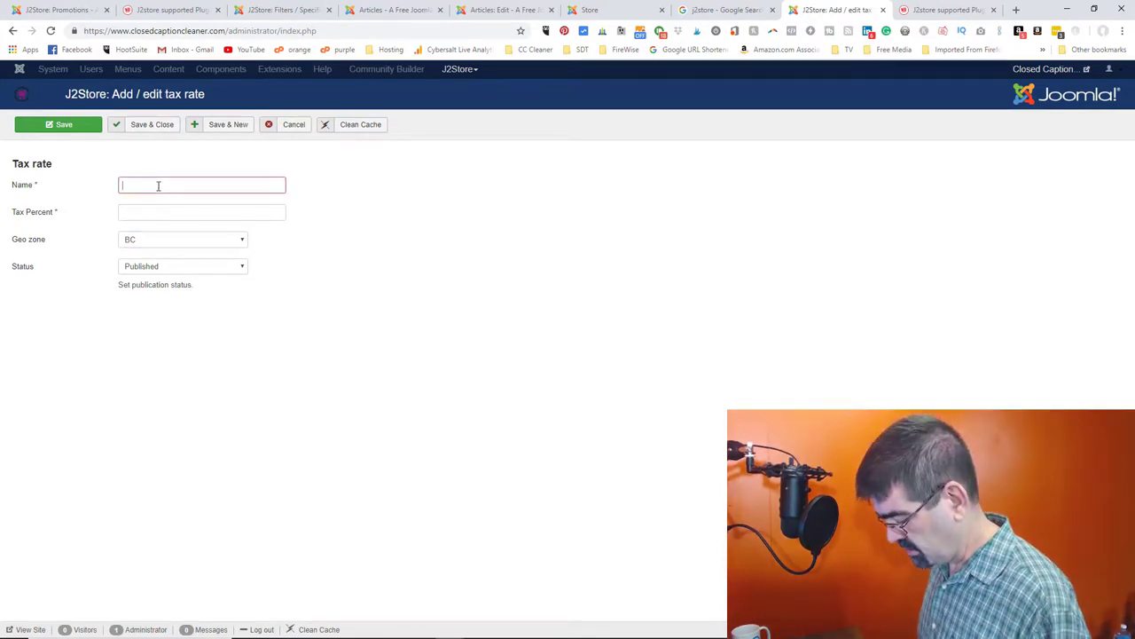
text(GST)
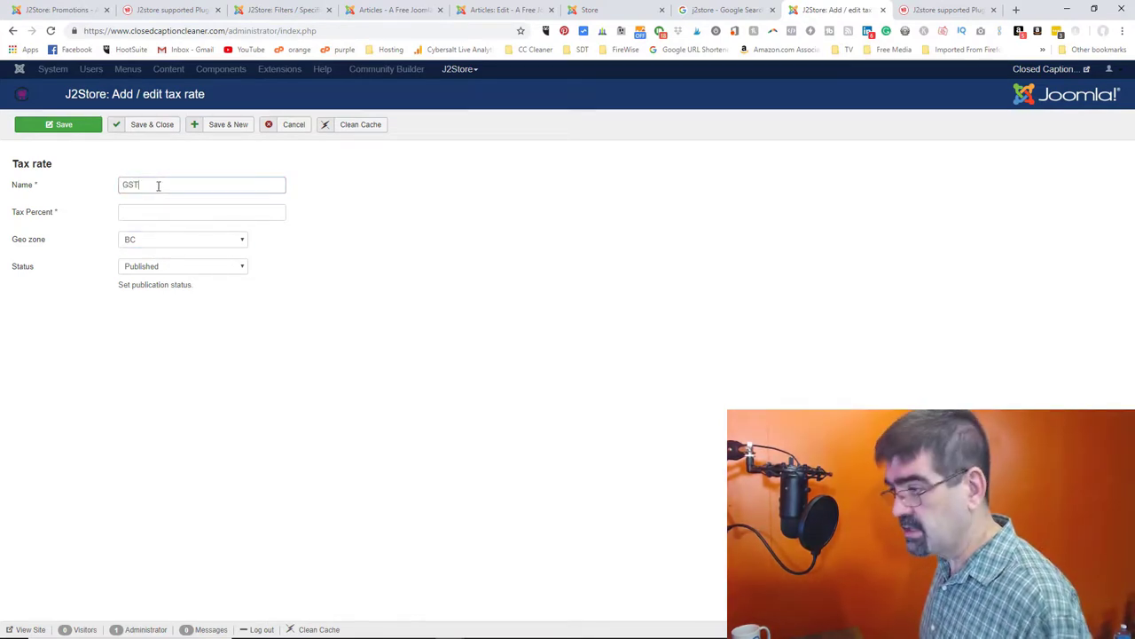
key(Tab)
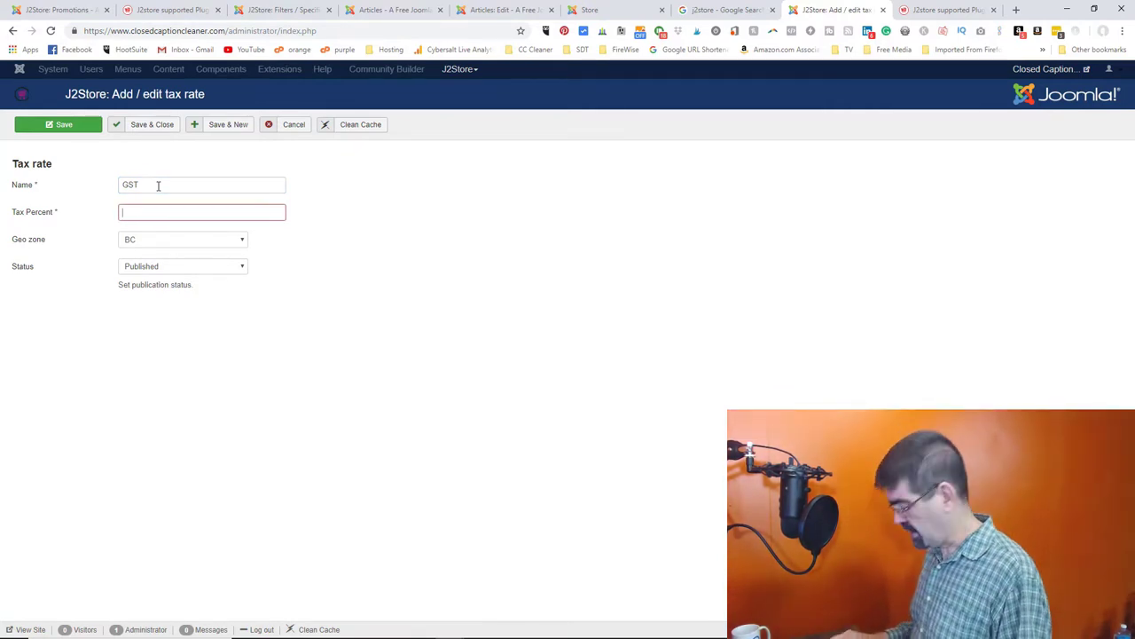
text(5)
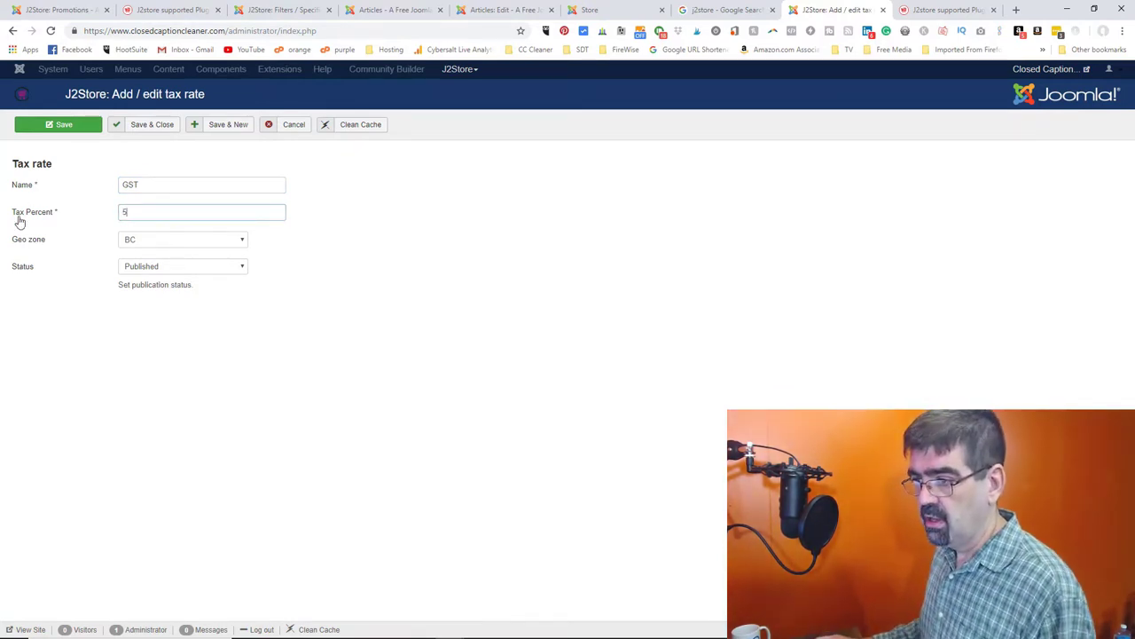
click(152, 125)
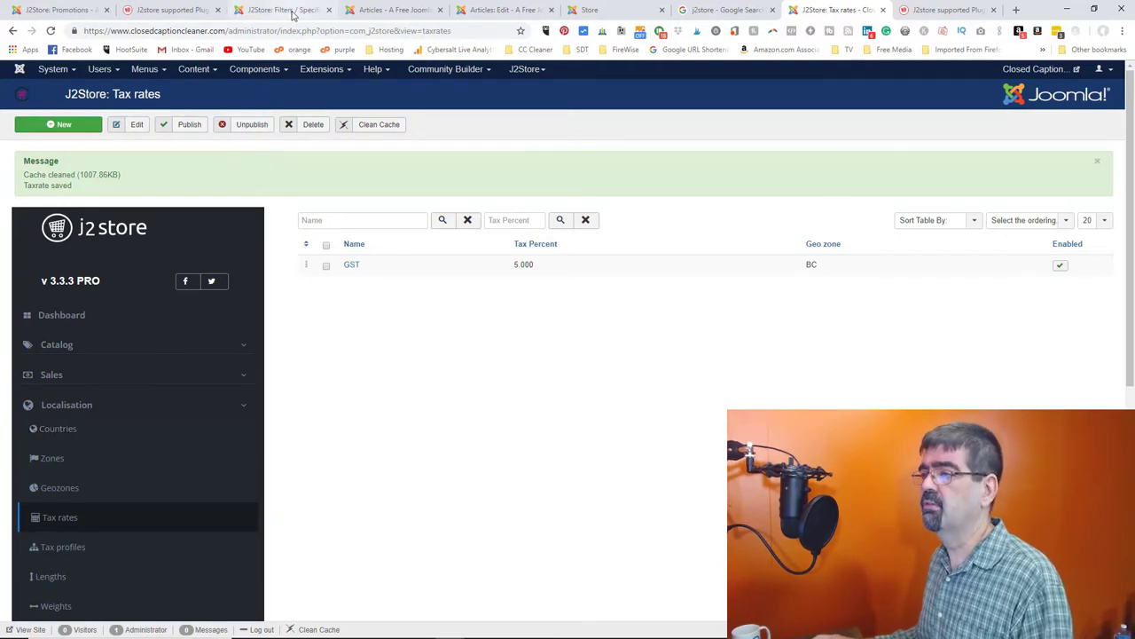
- Open Product 1 on the other site and check its General Tax Profile options, only Not taxable
click(396, 11)
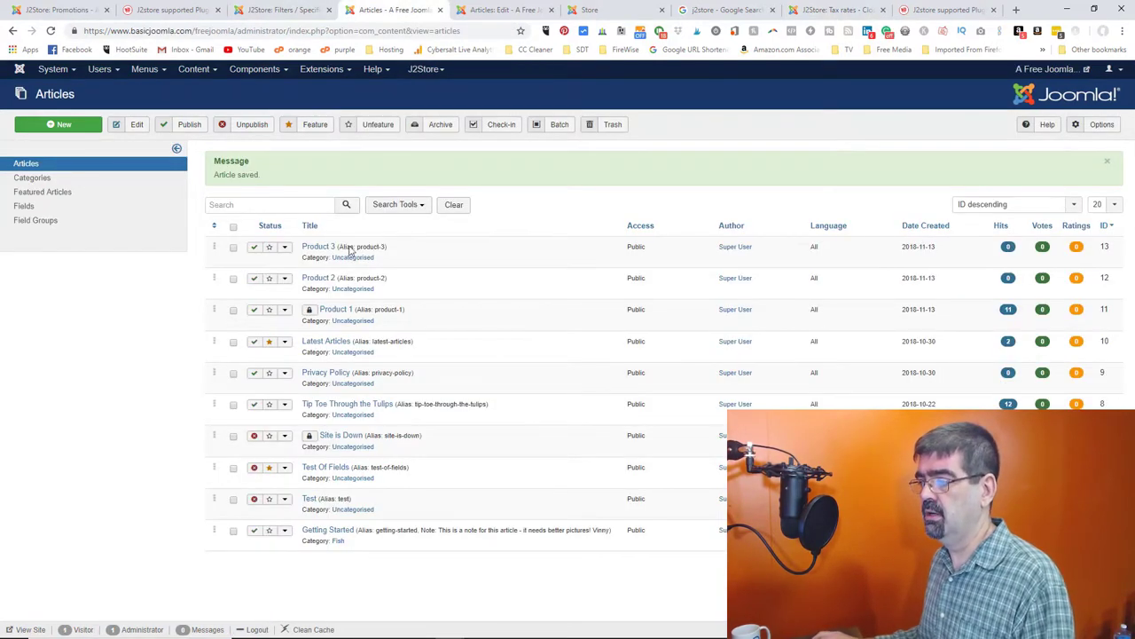
click(330, 310)
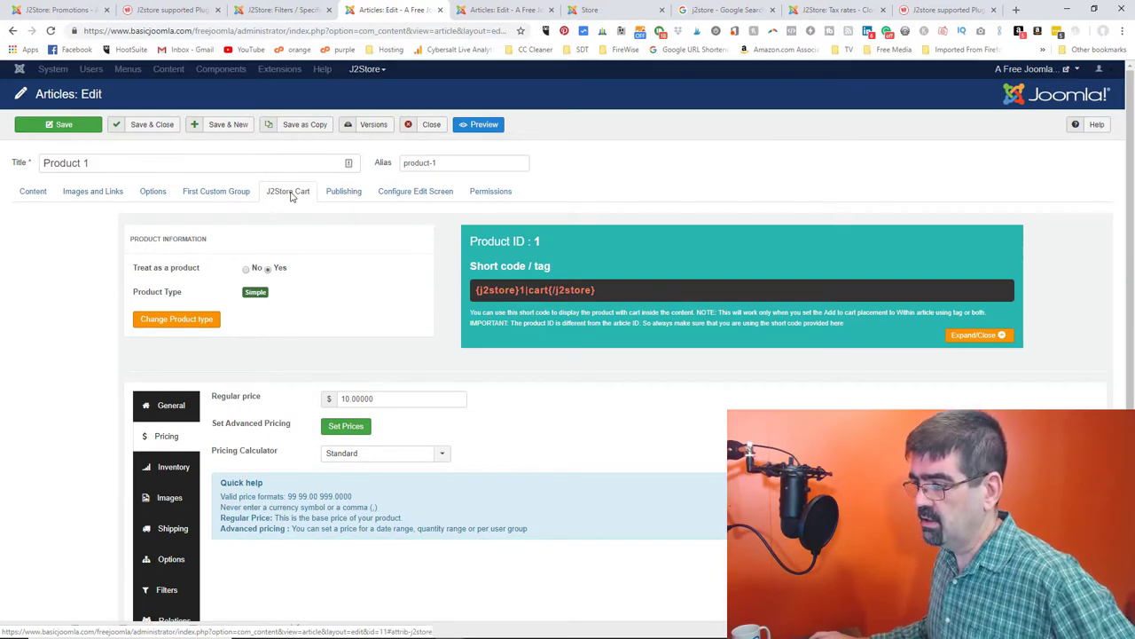
scroll(207, 273, down, 1)
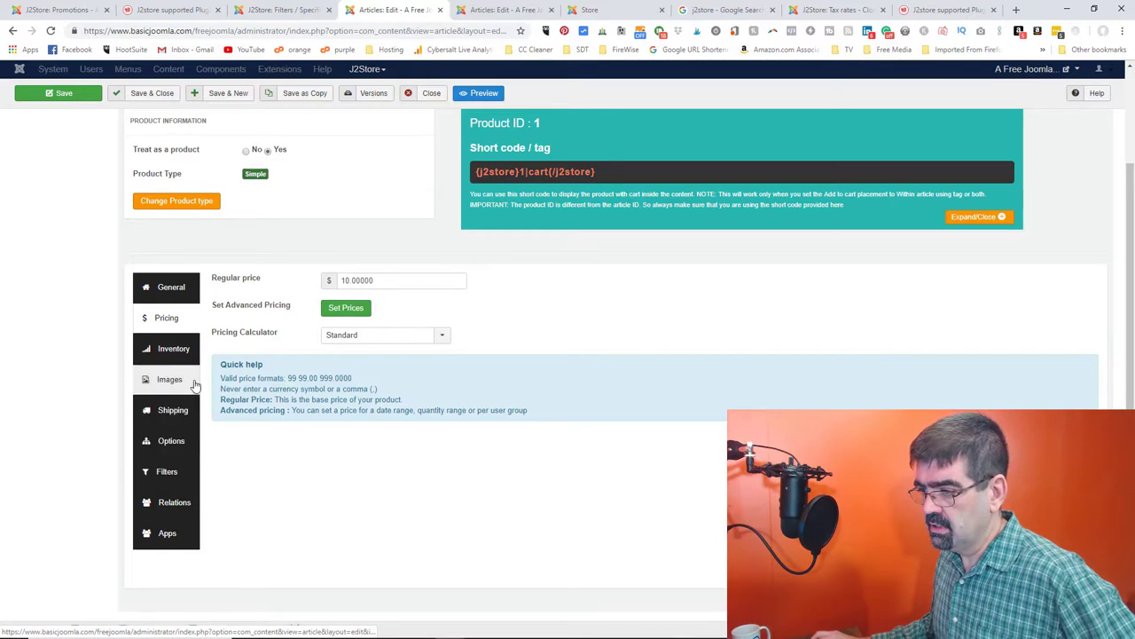
click(170, 297)
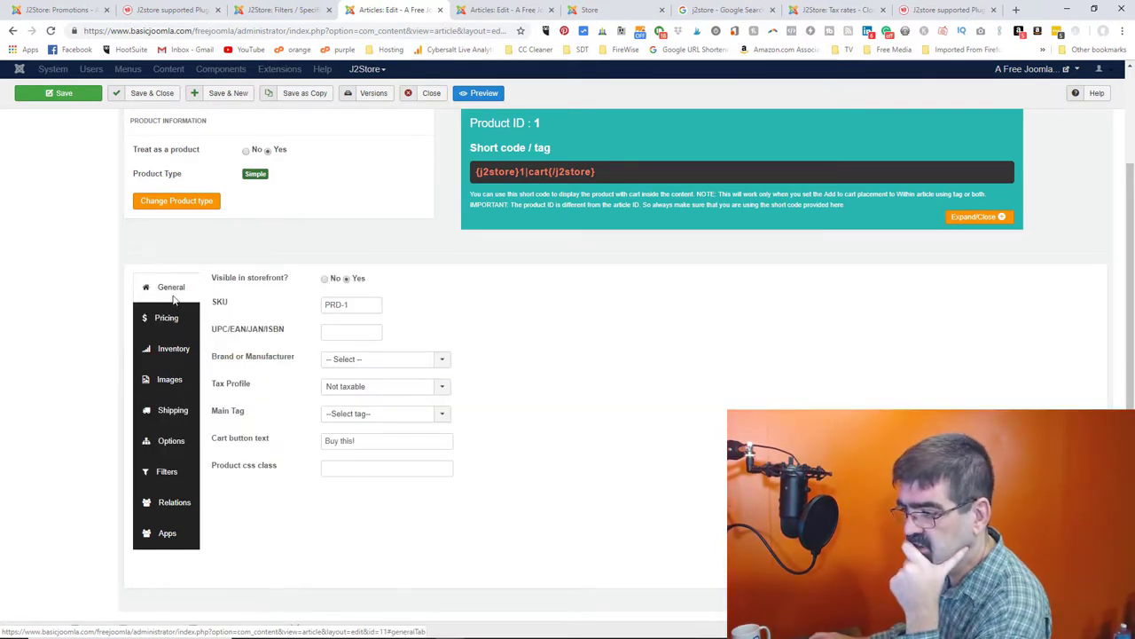
click(337, 392)
click(346, 391)
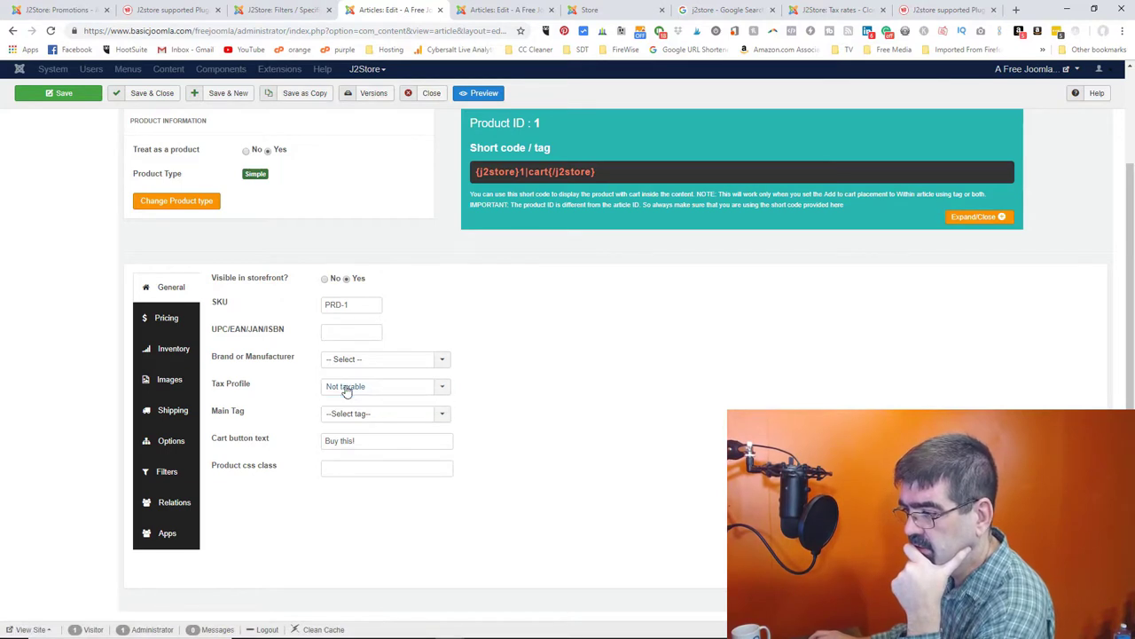
click(346, 391)
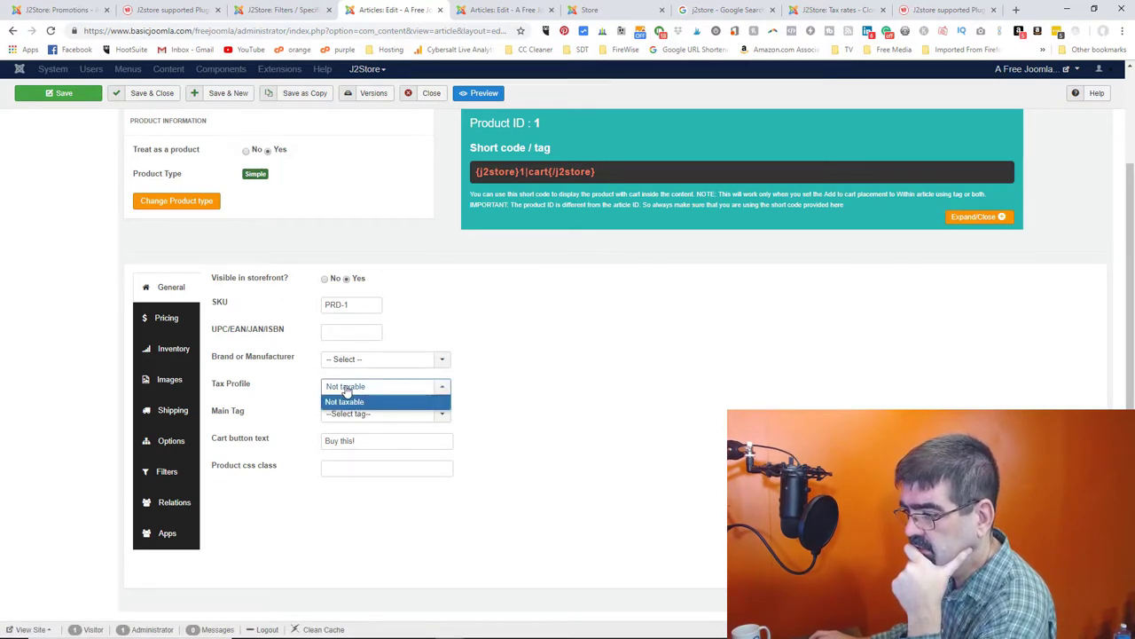
click(346, 391)
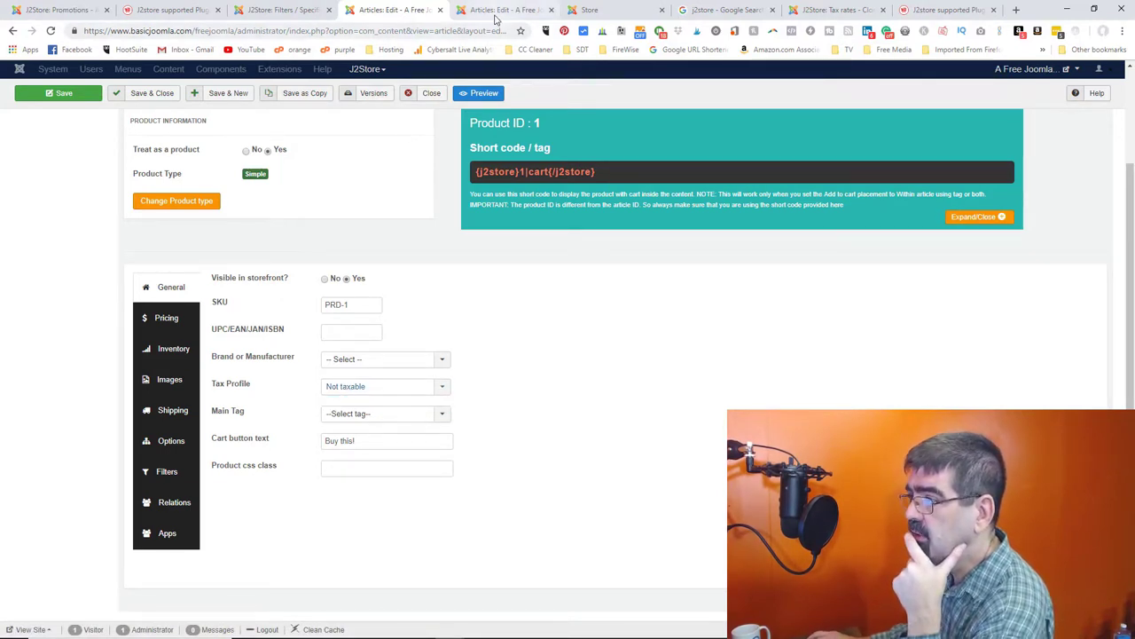
- Expand the store's sidebar sections and go to Localisation > Tax rates
click(280, 10)
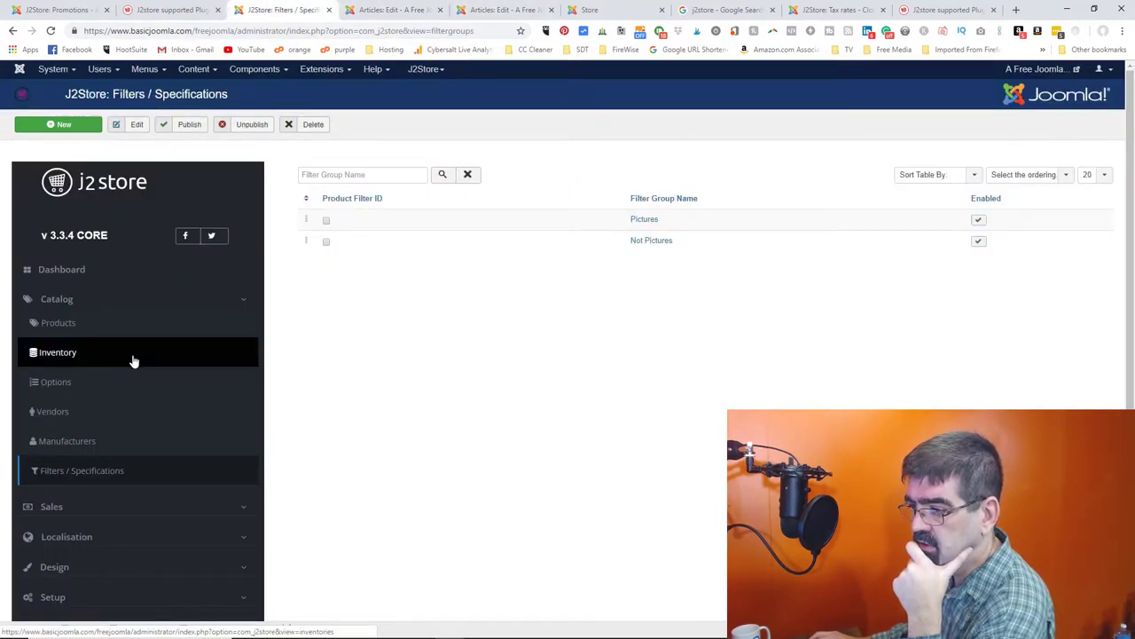
scroll(133, 361, down, 3)
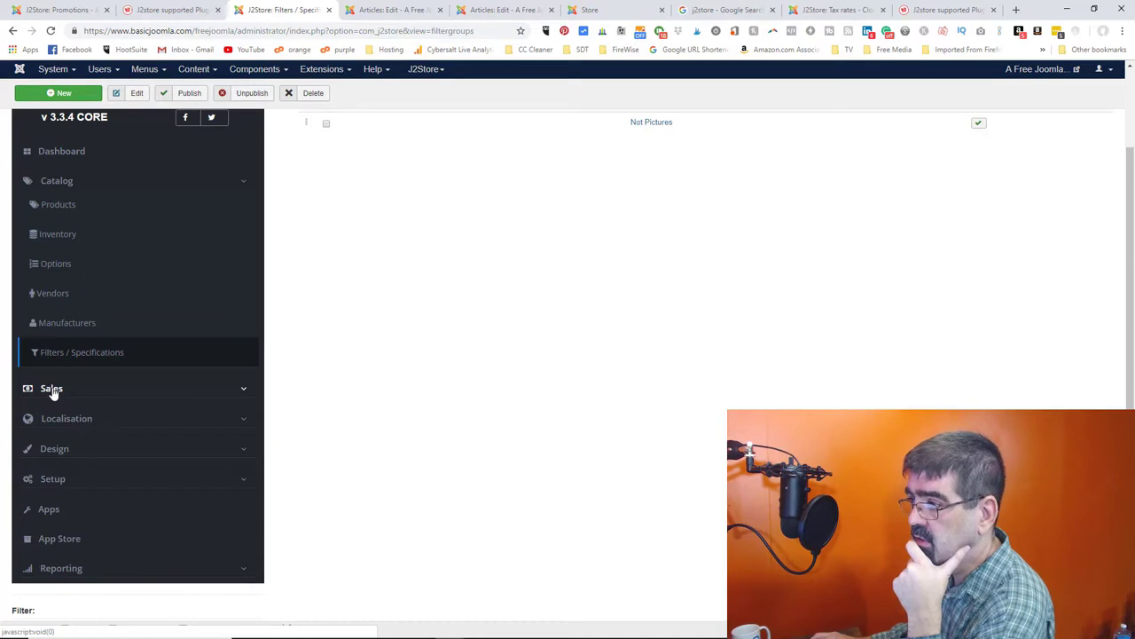
click(52, 389)
double_click(51, 389)
scroll(114, 400, down, 3)
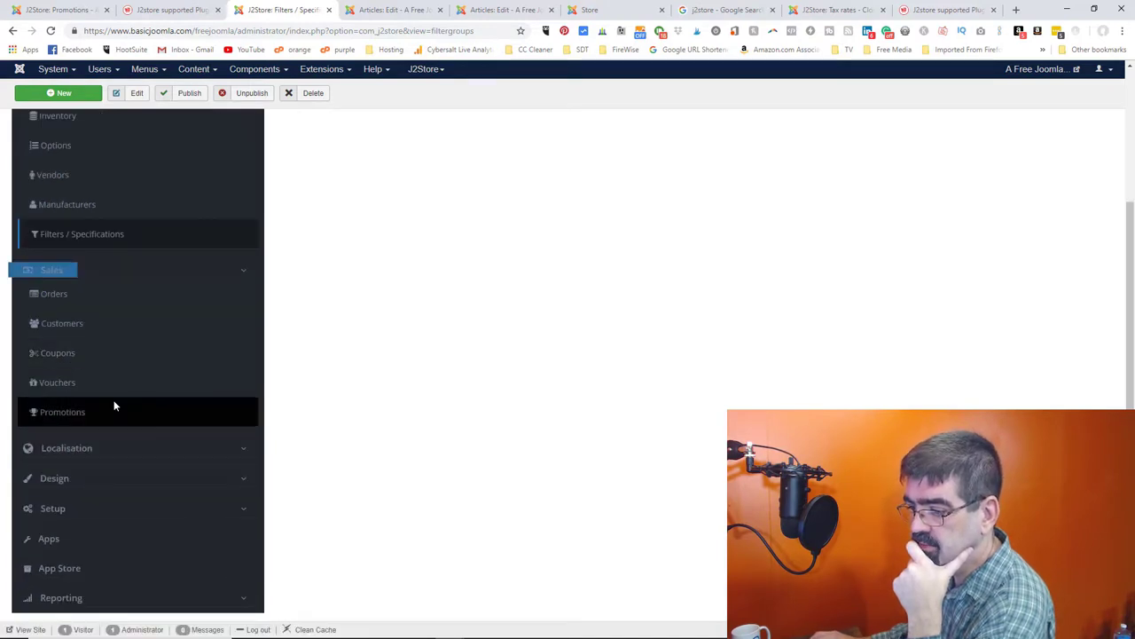
double_click(52, 507)
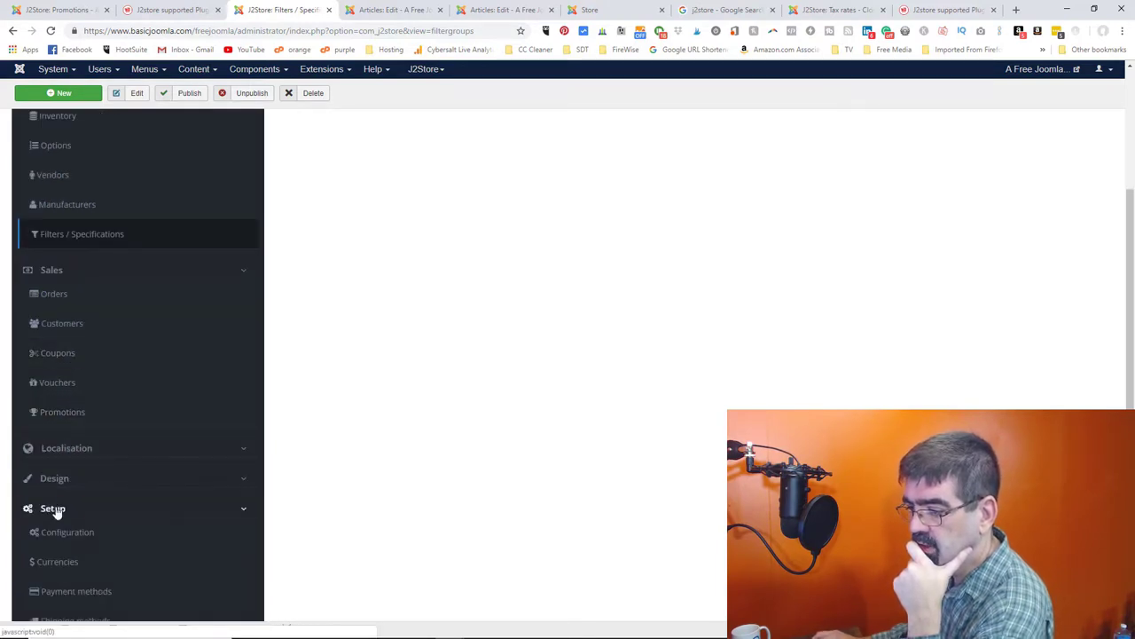
scroll(133, 409, down, 6)
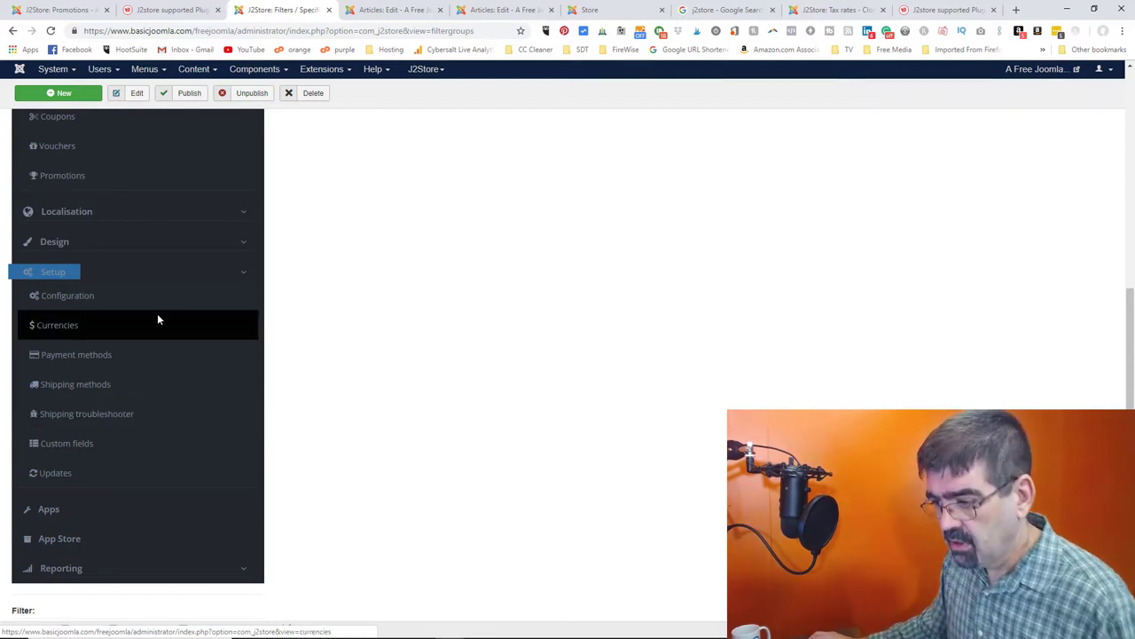
scroll(115, 302, up, 1)
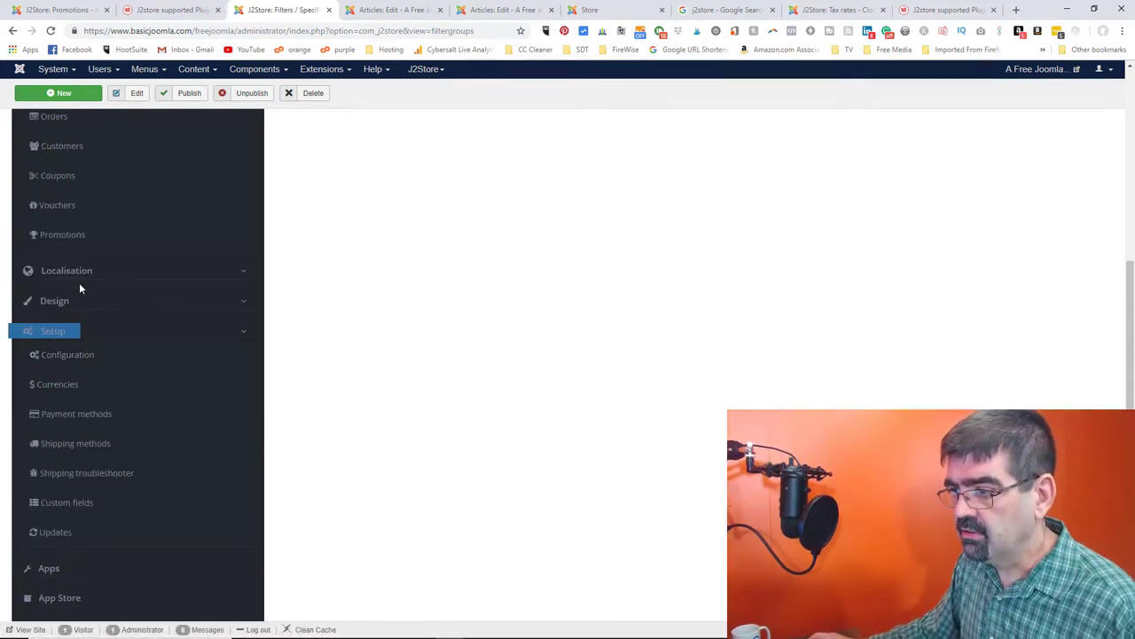
click(65, 273)
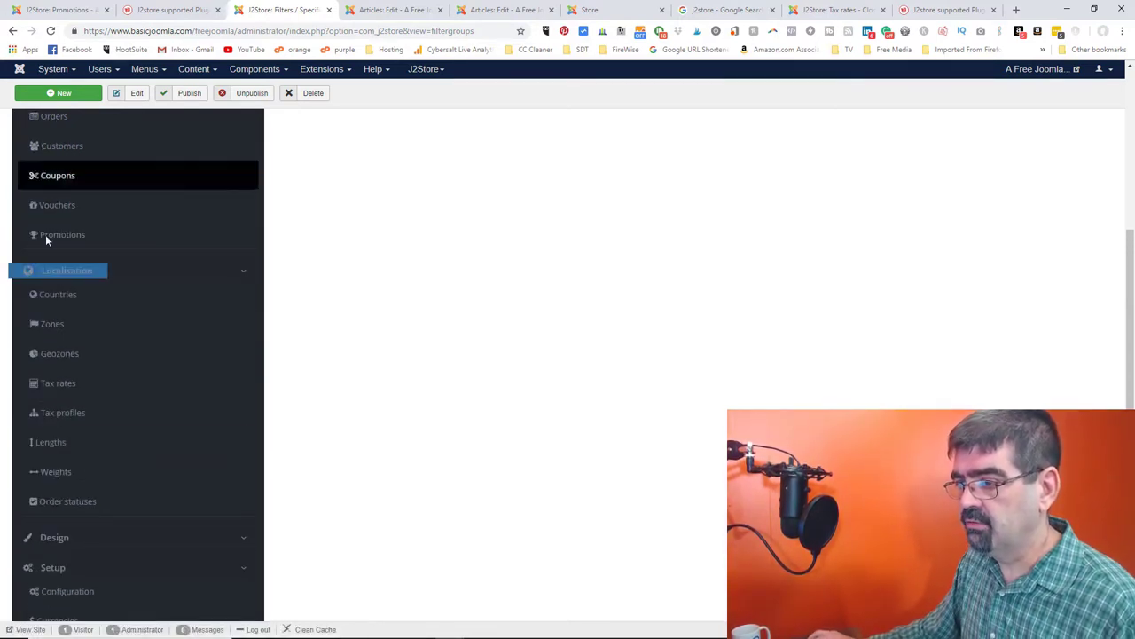
click(59, 389)
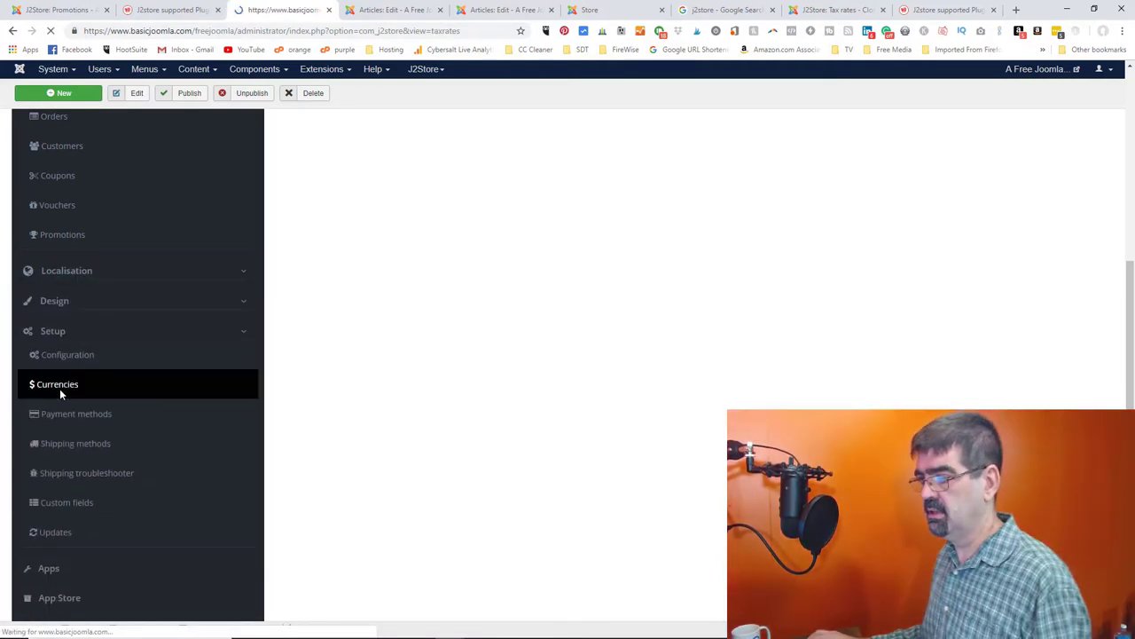
- Start a new tax rate named GST at 5 percent, leaving the geo zone unchosen
click(57, 124)
click(143, 185)
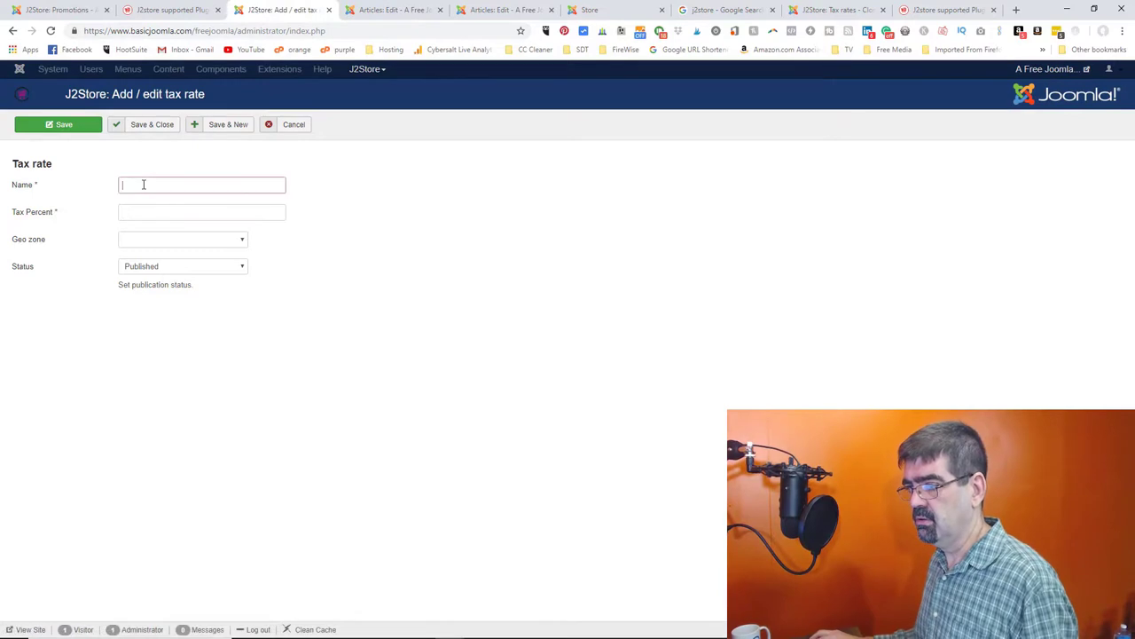
text(GST)
key(Tab)
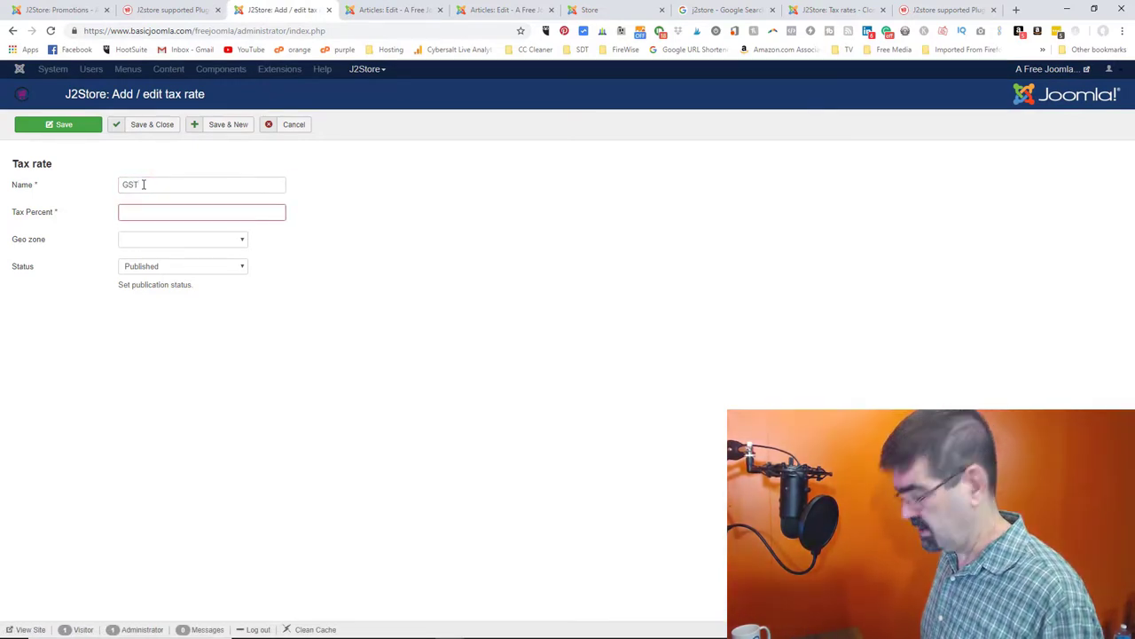
text(5)
key(Tab)
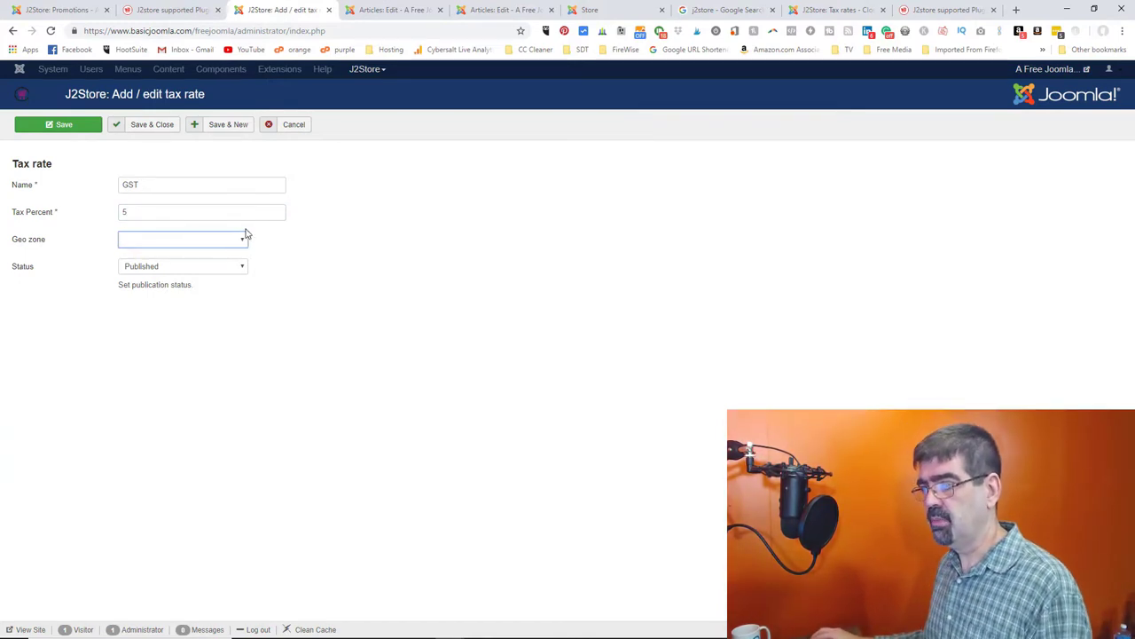
click(593, 11)
click(536, 11)
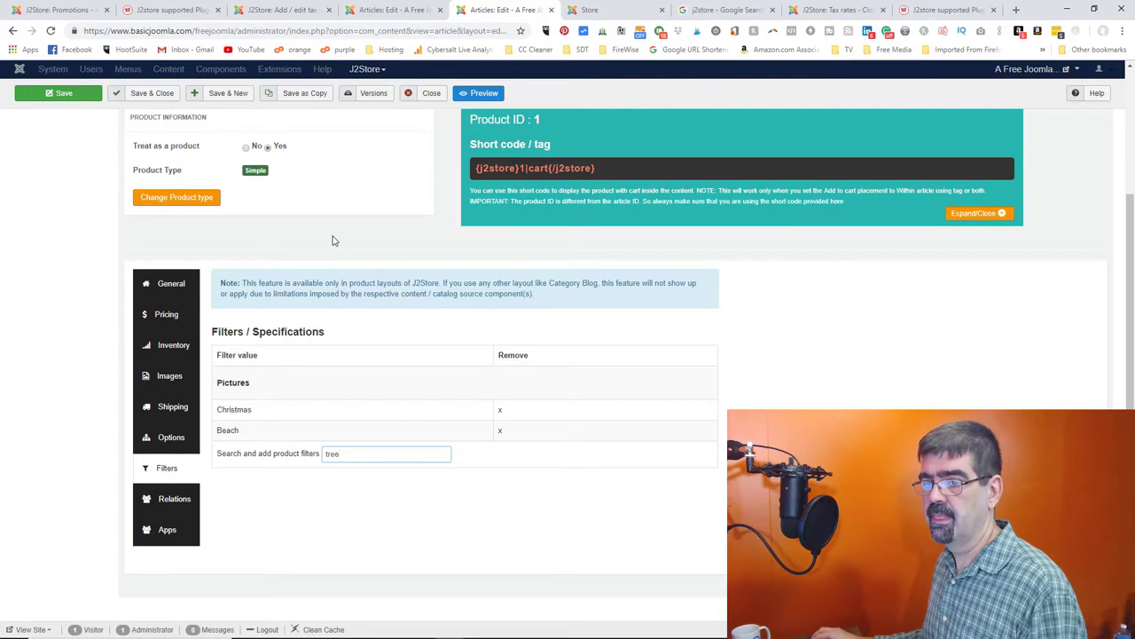
click(275, 13)
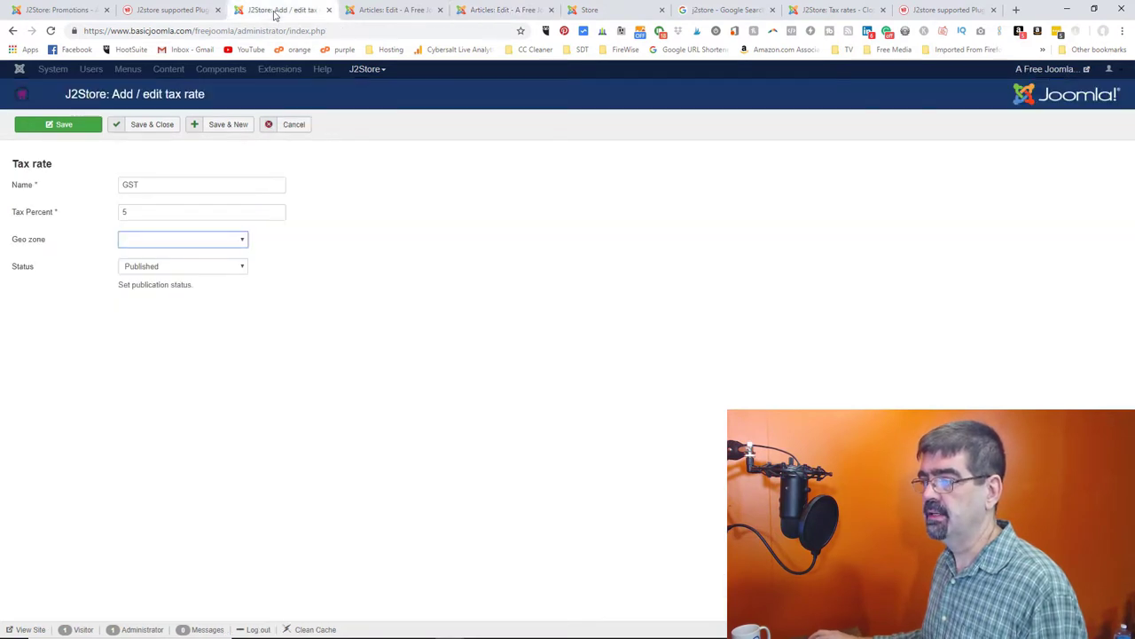
- Cancel the tax rate and start a new geozone named BC, set to Enabled
click(294, 125)
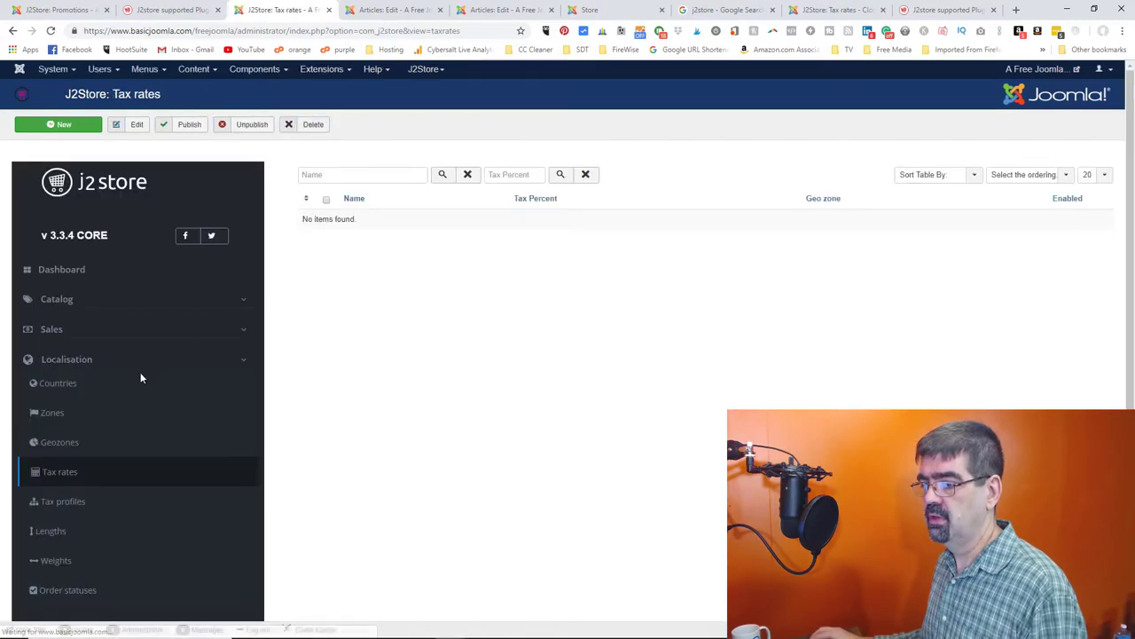
click(77, 444)
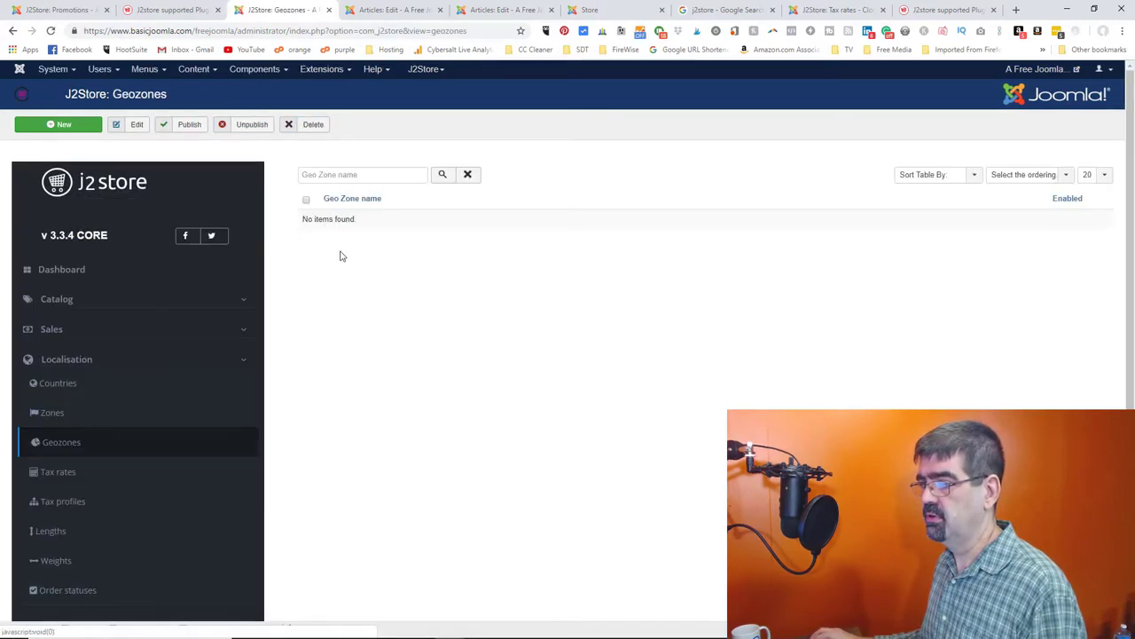
click(73, 133)
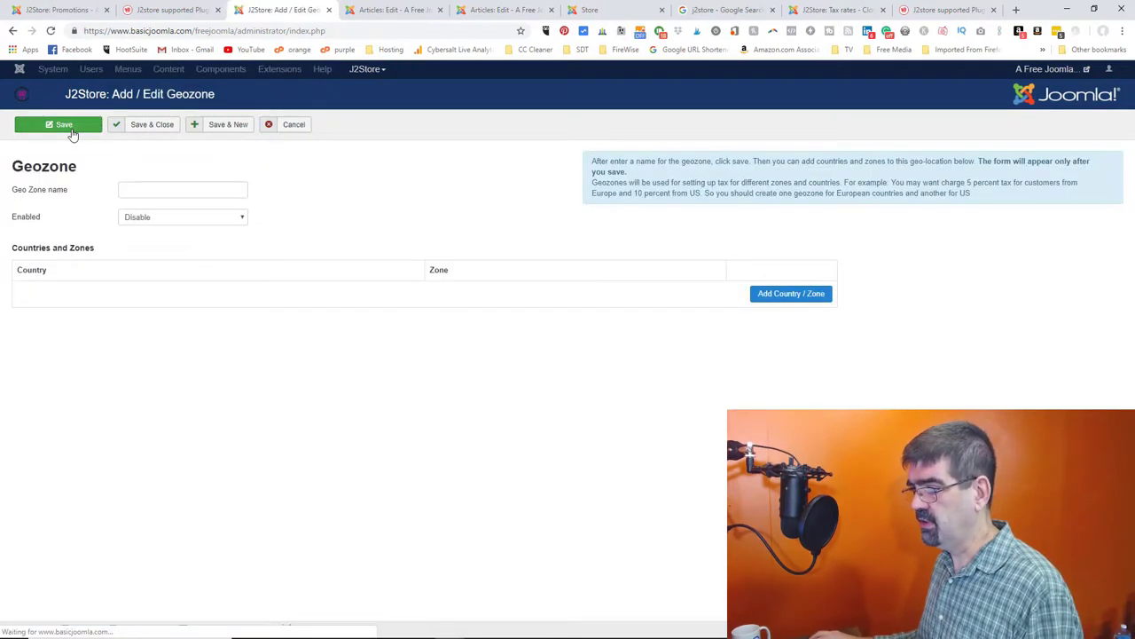
click(163, 188)
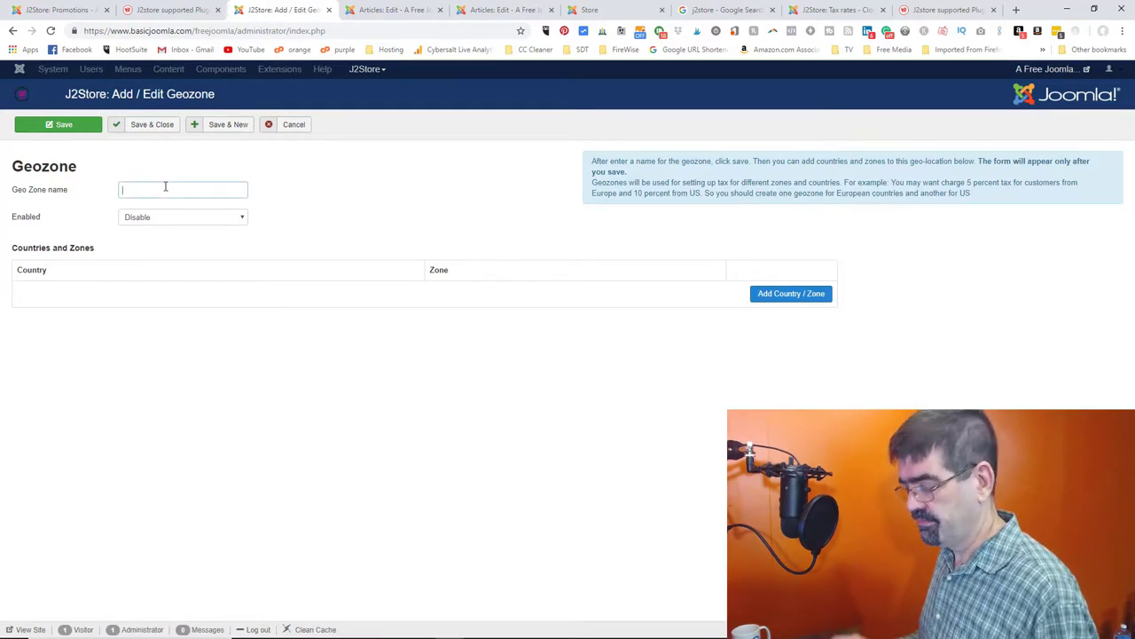
text(BC)
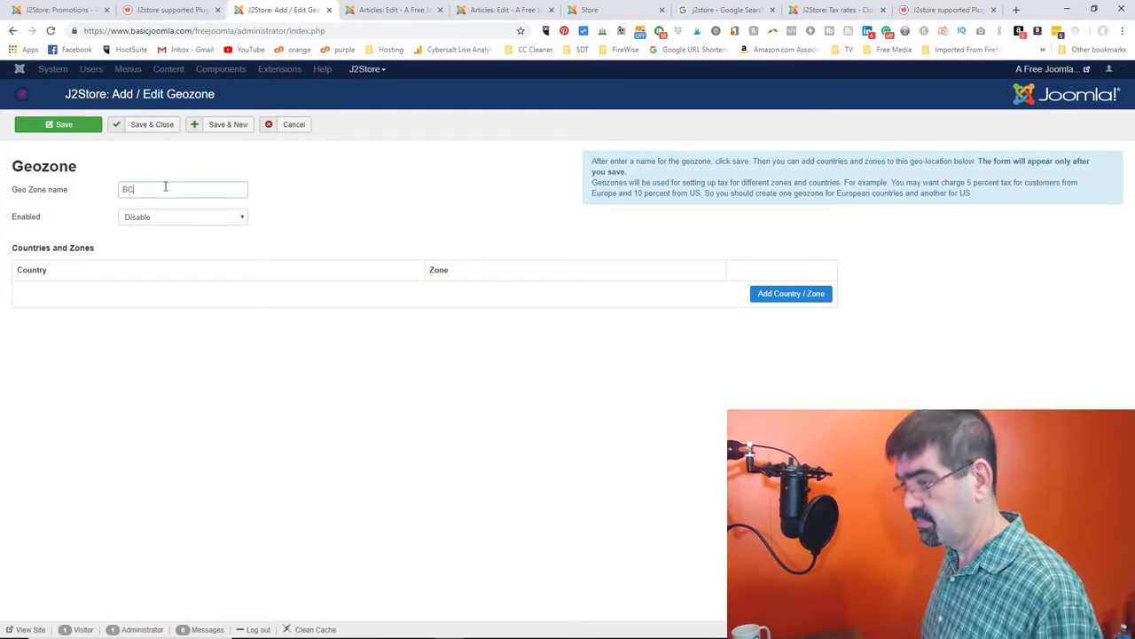
click(194, 220)
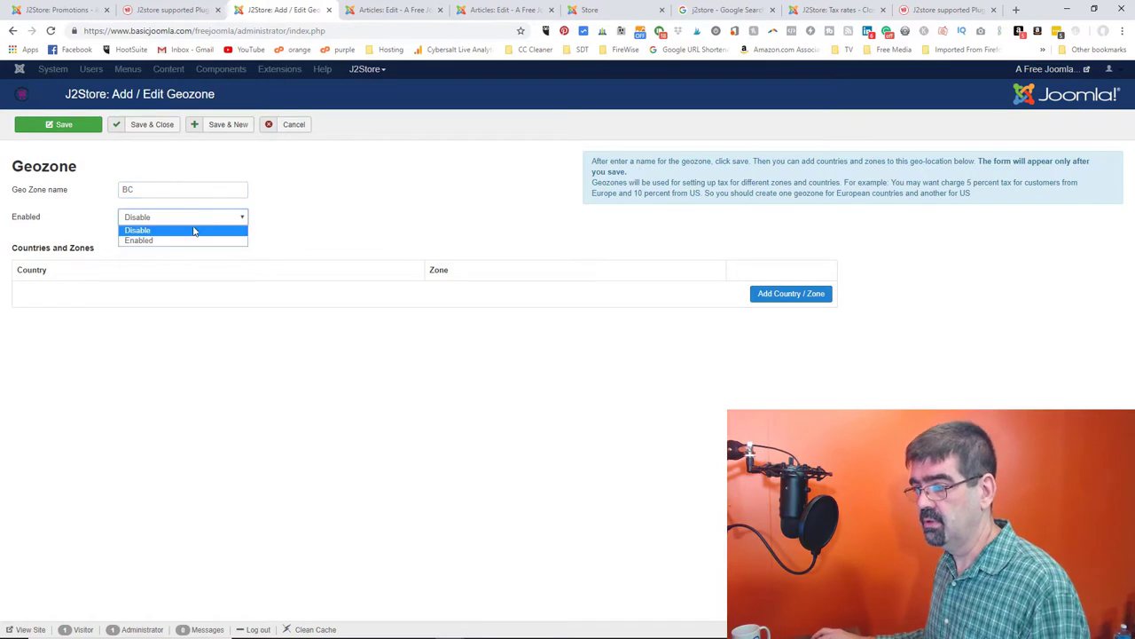
click(191, 241)
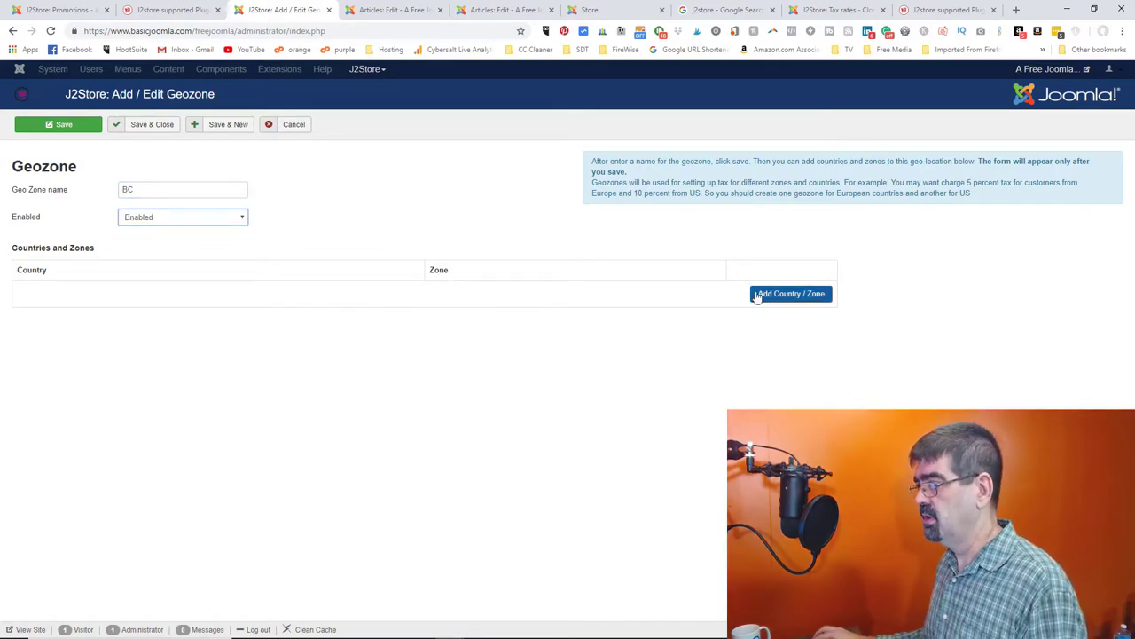
- Add a Canada / British Columbia country and zone row
click(762, 294)
click(110, 297)
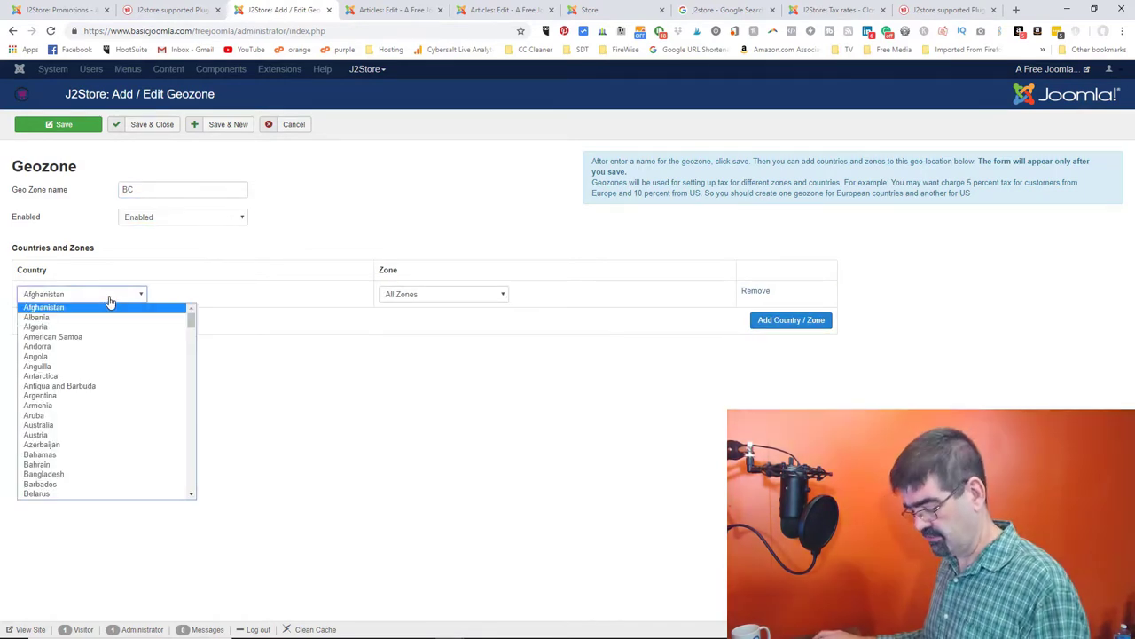
key(c)
key(Down)
key(Down)
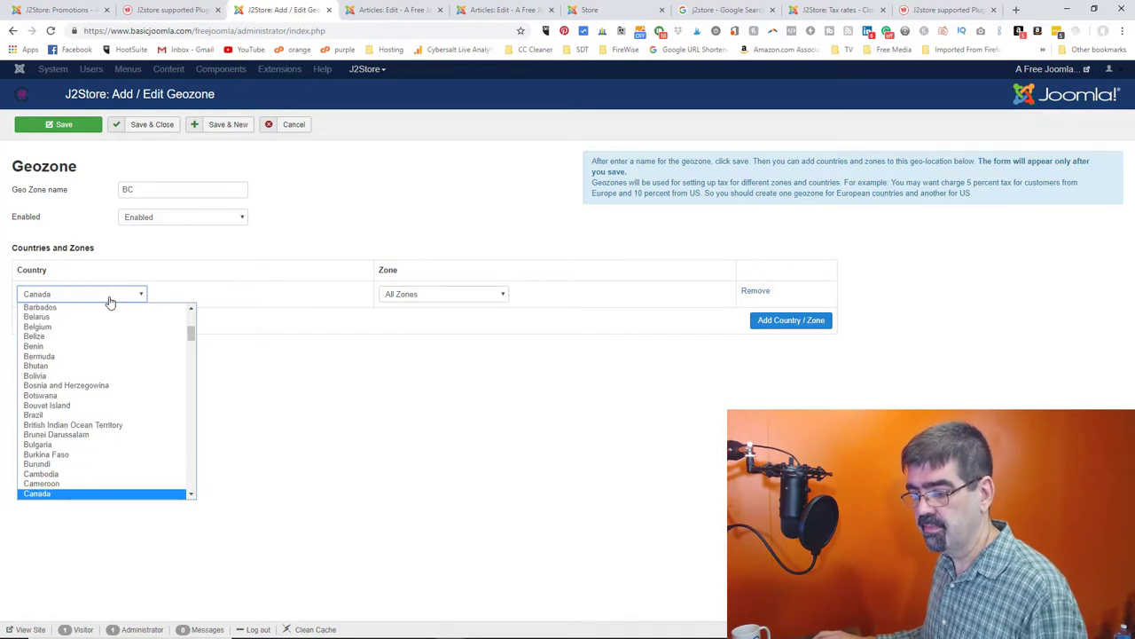
key(Return)
click(417, 300)
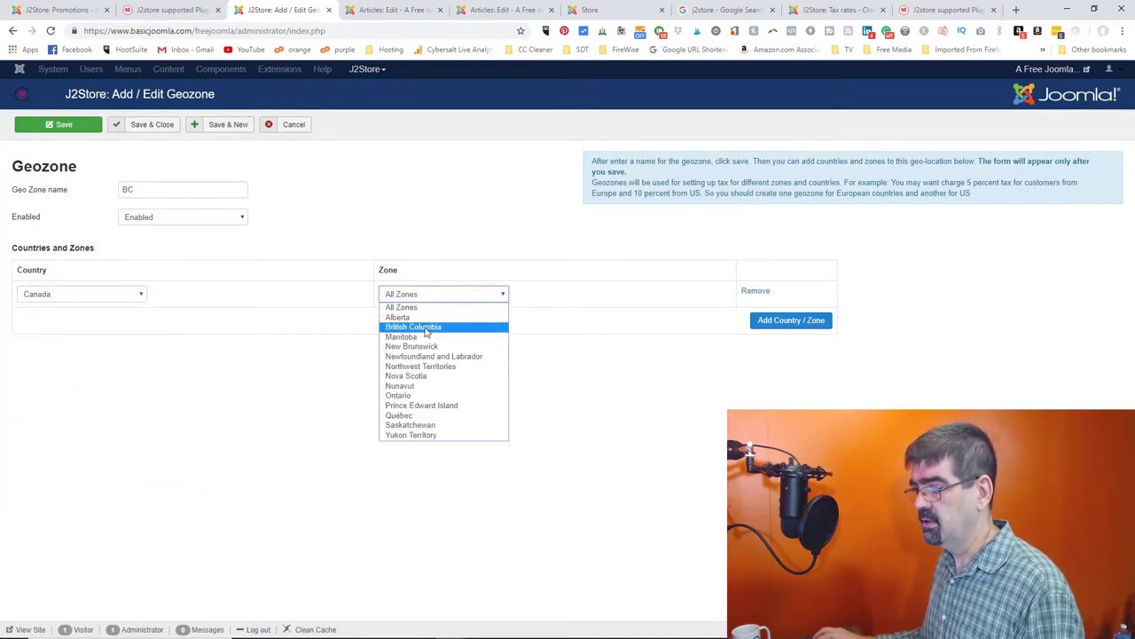
click(426, 329)
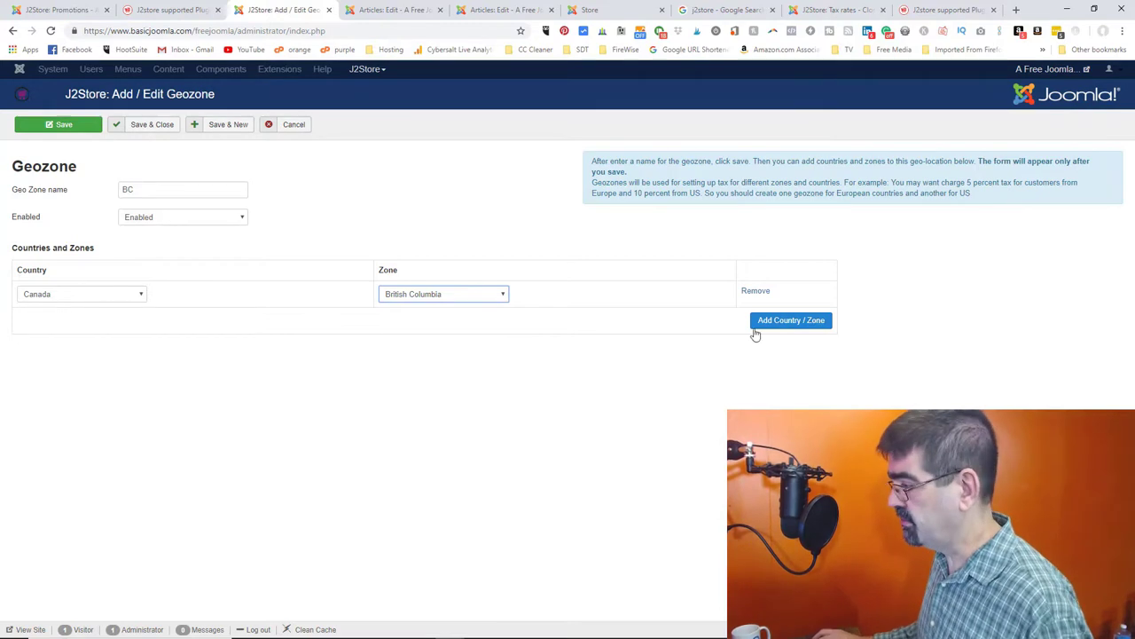
- Add a second Canada / Alberta row and save the geozone
click(784, 322)
click(109, 322)
text(can)
key(Return)
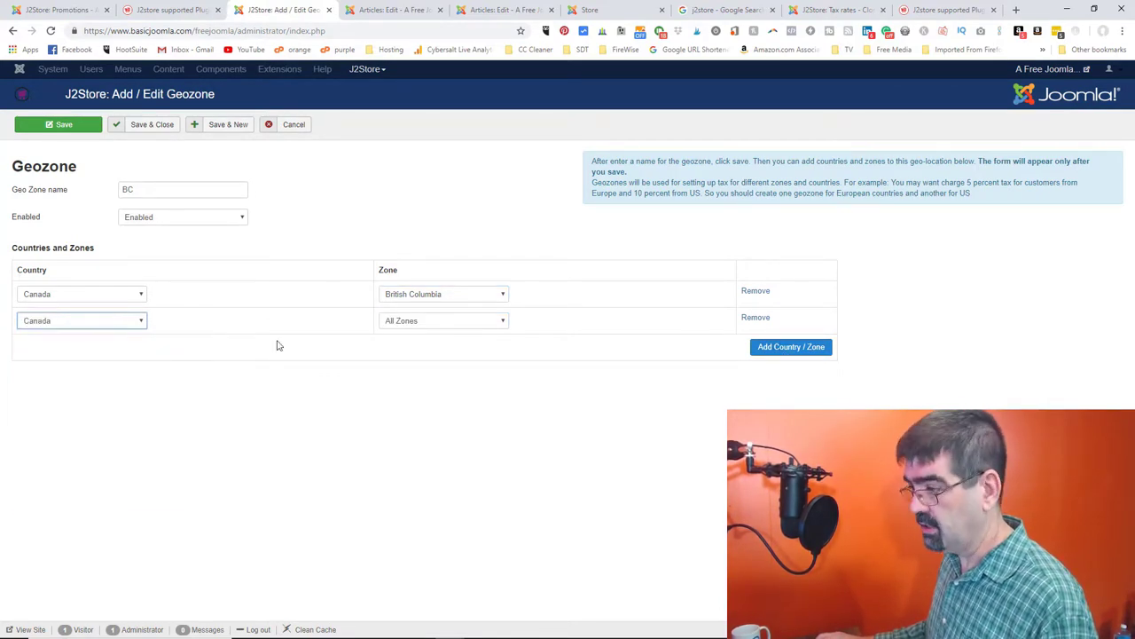
click(430, 323)
click(431, 344)
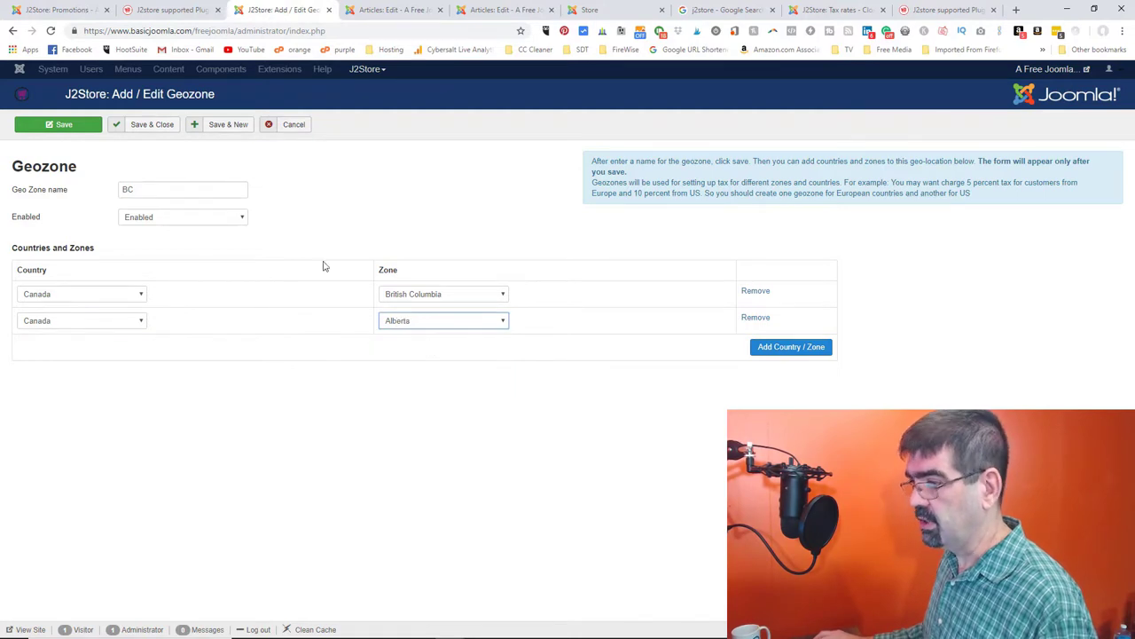
click(156, 125)
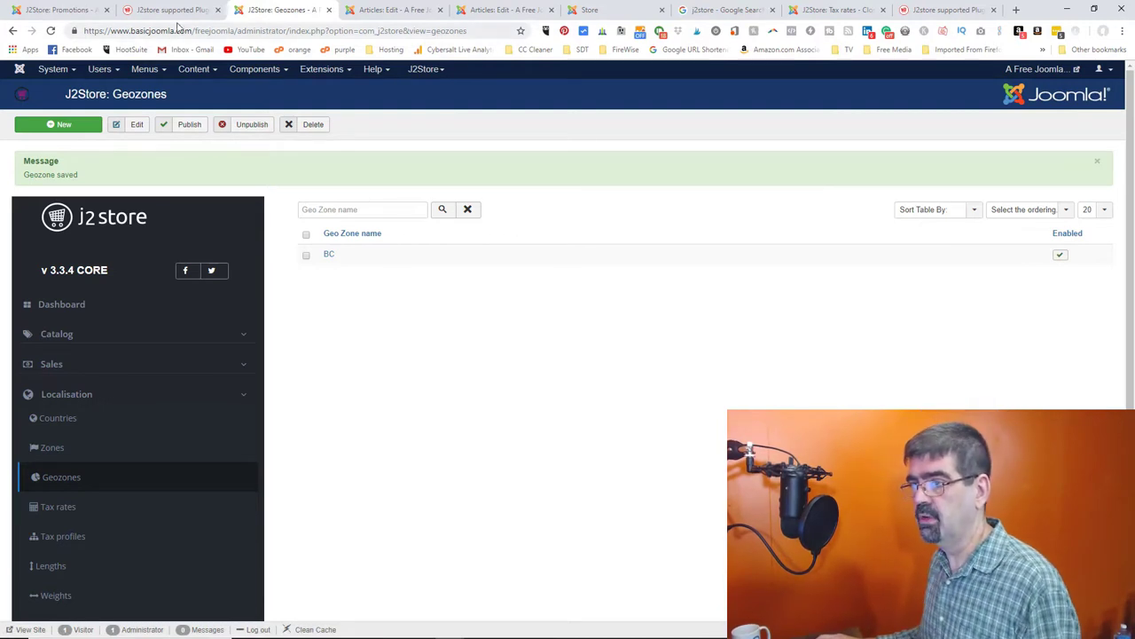
- Save the Product 1 article and recheck its tax profile, still only Not taxable
click(361, 11)
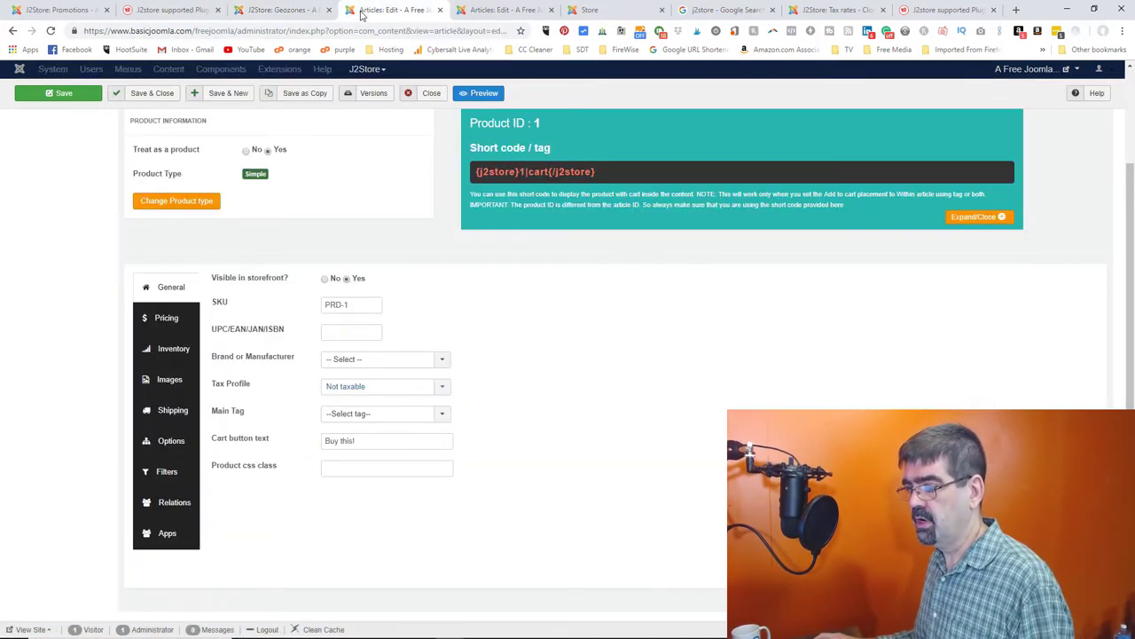
click(39, 94)
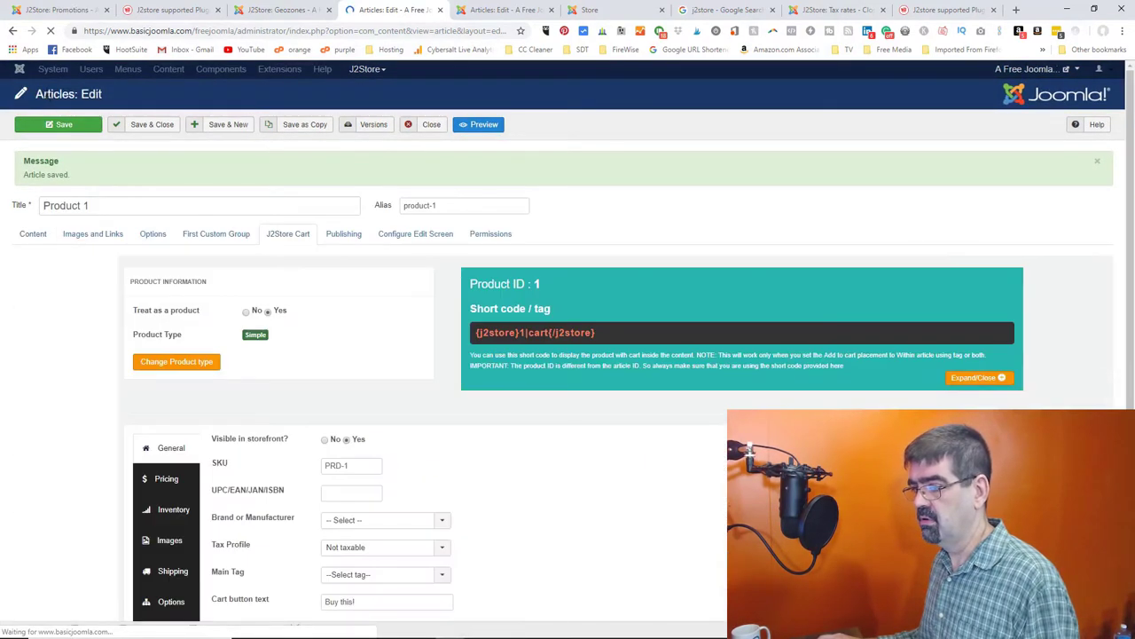
scroll(297, 293, down, 2)
click(375, 376)
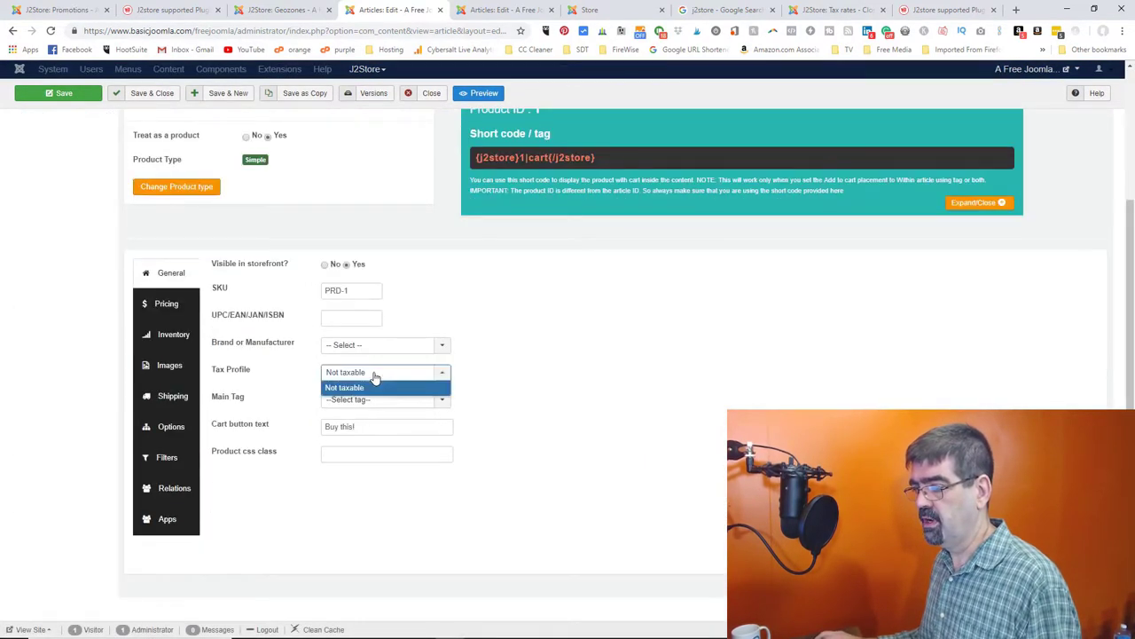
click(375, 376)
click(375, 377)
click(376, 376)
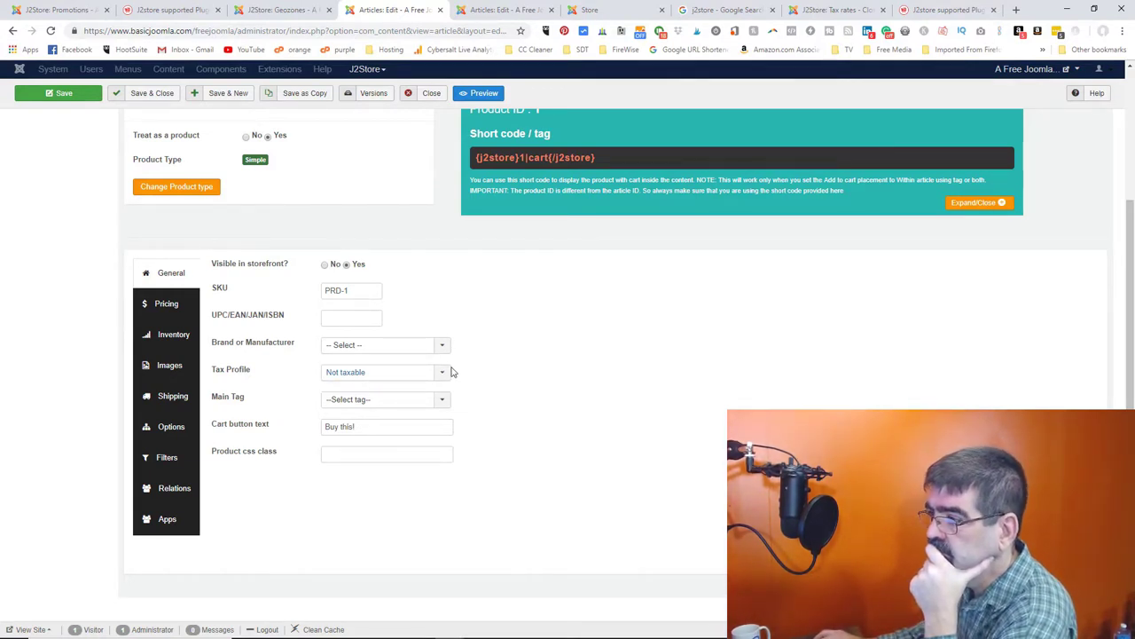
- Create tax rate GST at 5 percent for geo zone BC and save it
click(282, 10)
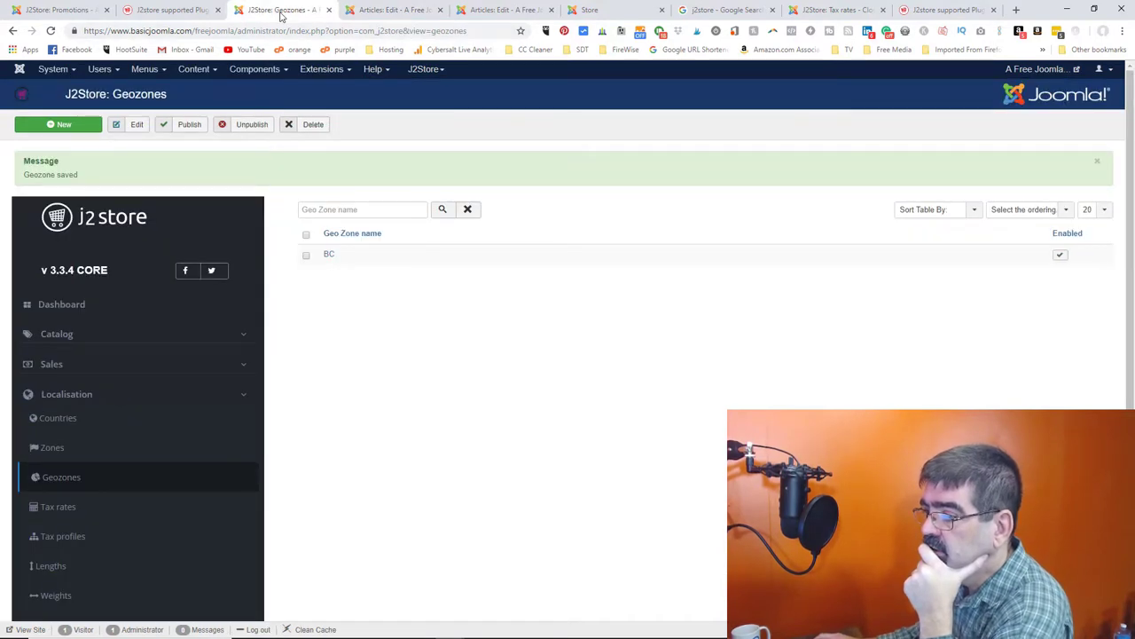
scroll(124, 399, down, 1)
click(57, 447)
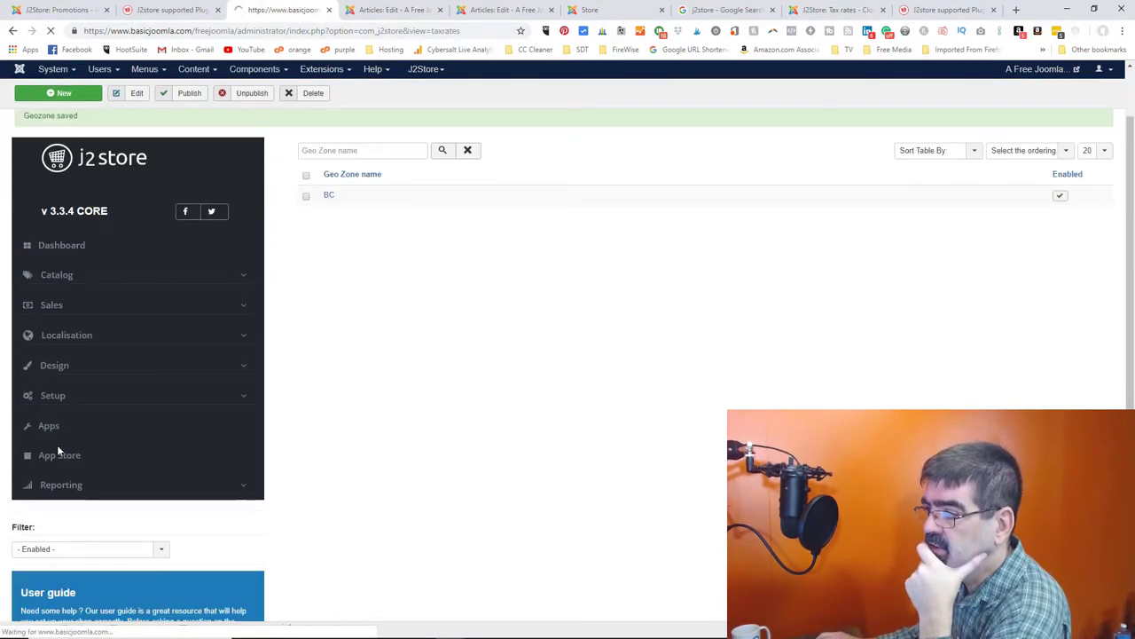
click(67, 125)
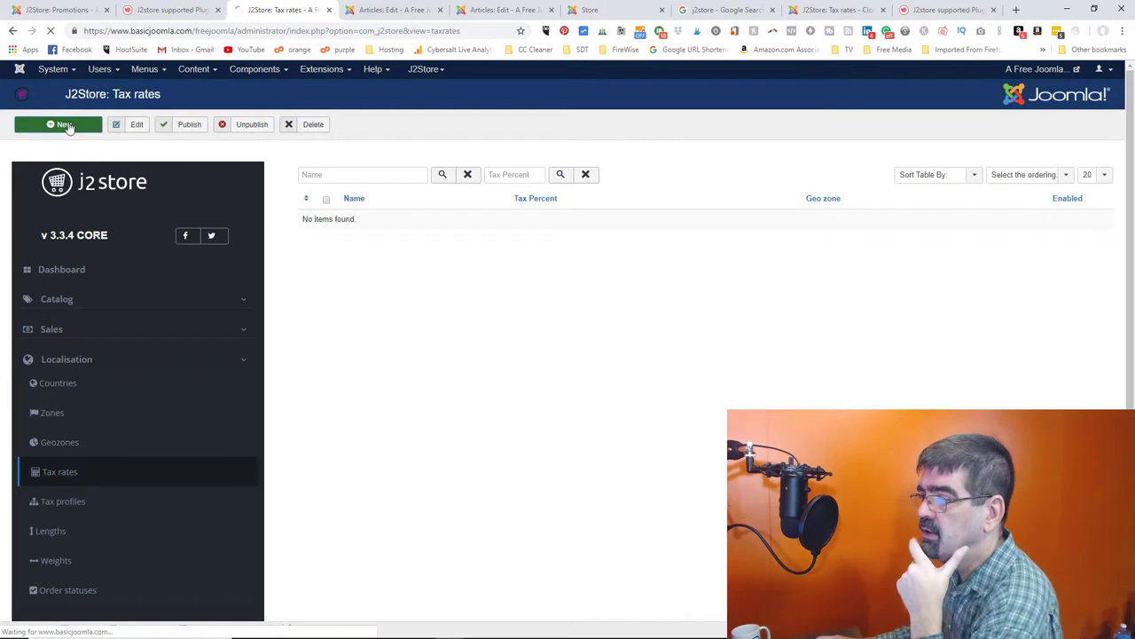
click(142, 183)
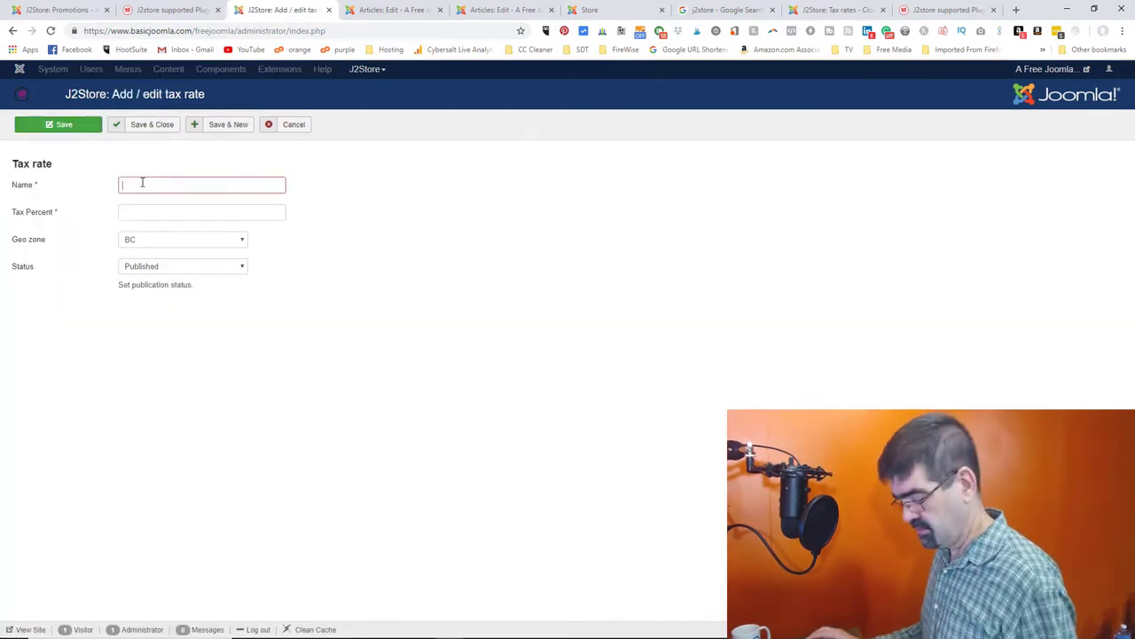
text(GST)
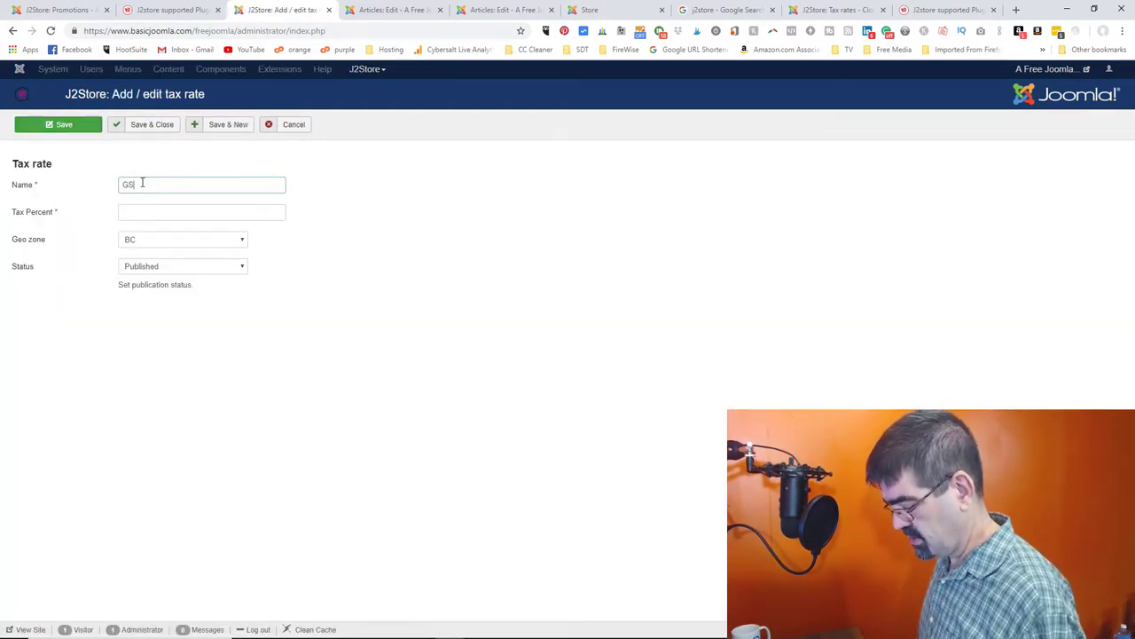
click(133, 211)
text(5)
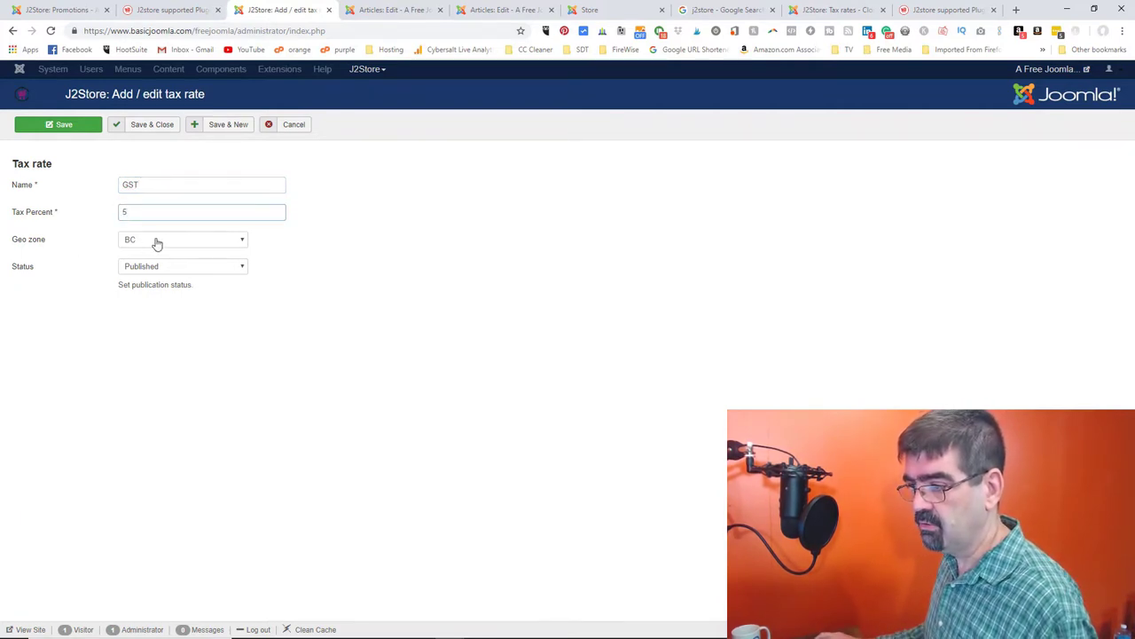
click(157, 241)
click(160, 245)
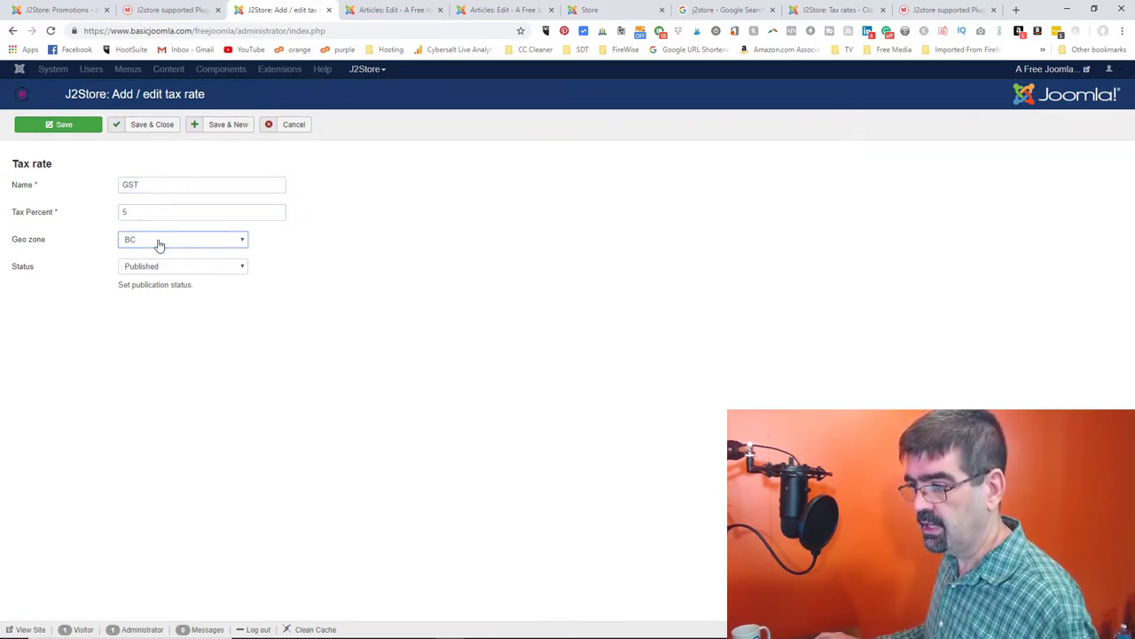
click(143, 124)
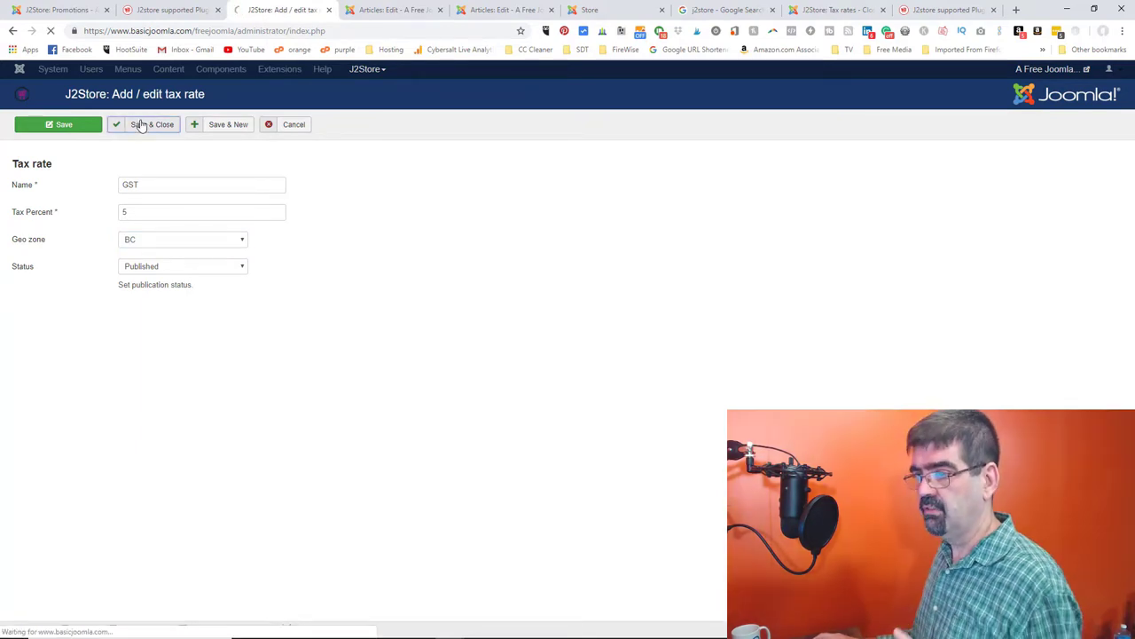
click(195, 71)
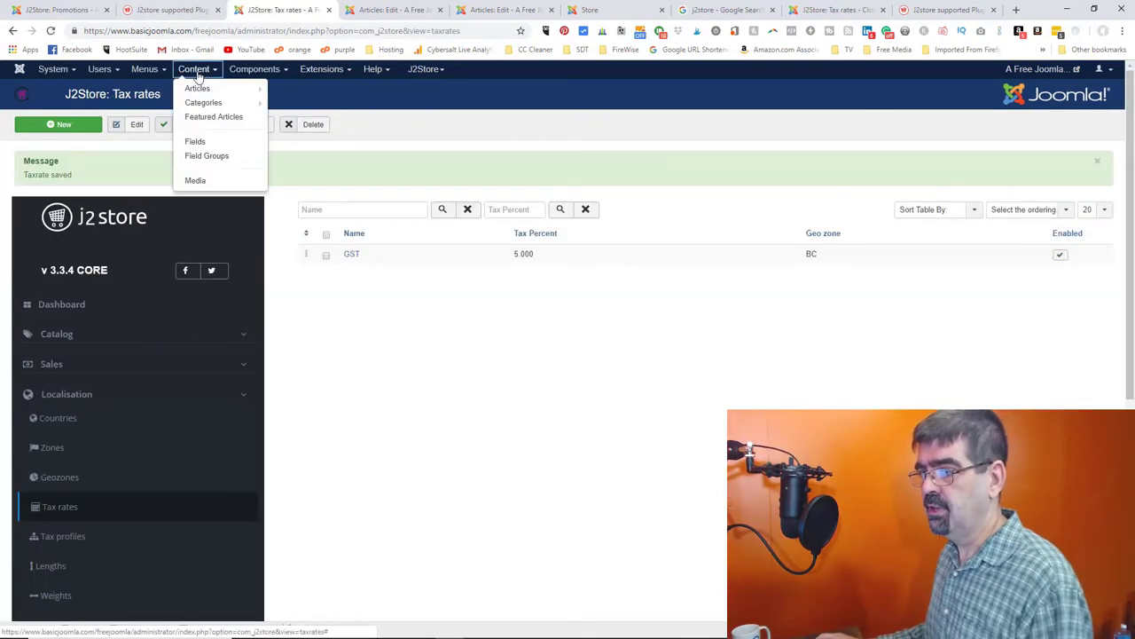
- Reopen Product 1 from the articles list and check its Tax Profile options again
click(197, 88)
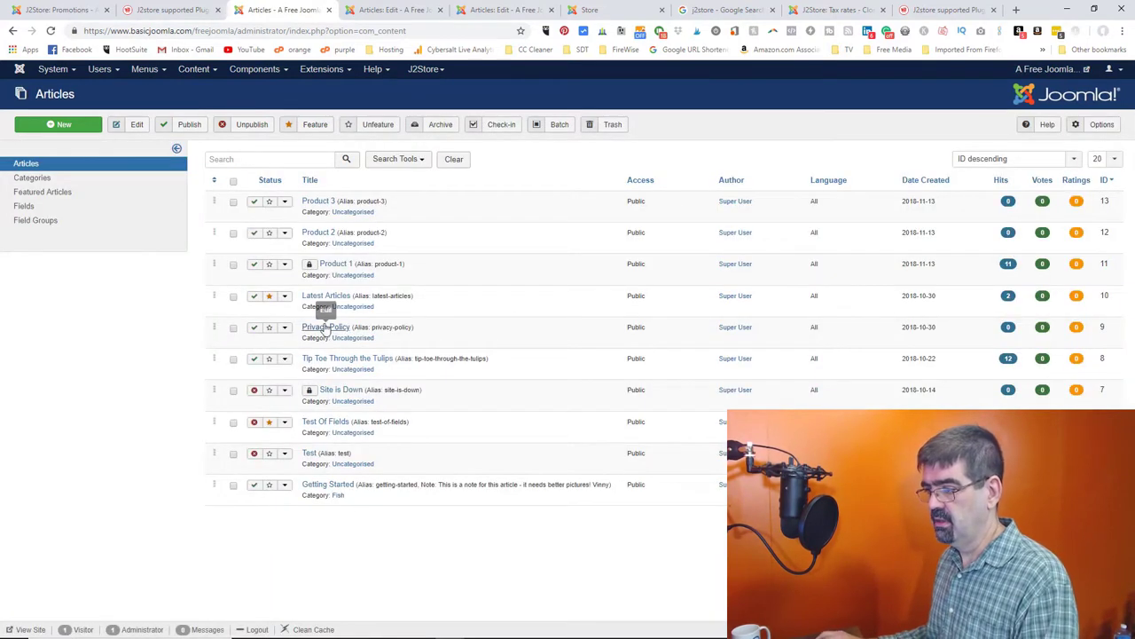
click(335, 267)
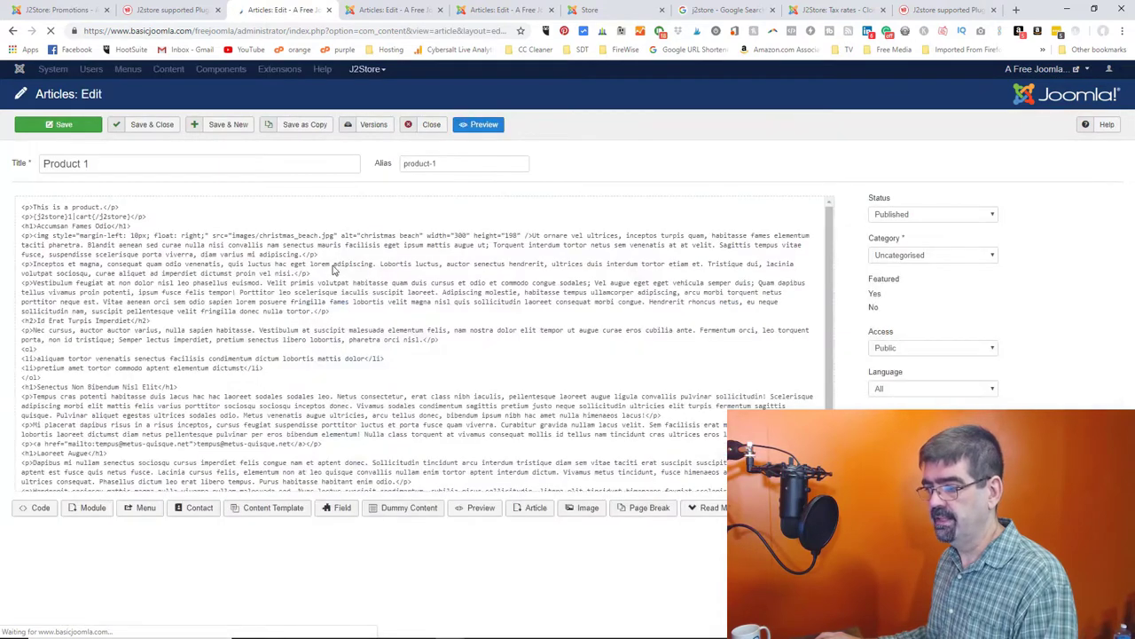
scroll(88, 355, down, 1)
scroll(89, 355, down, 1)
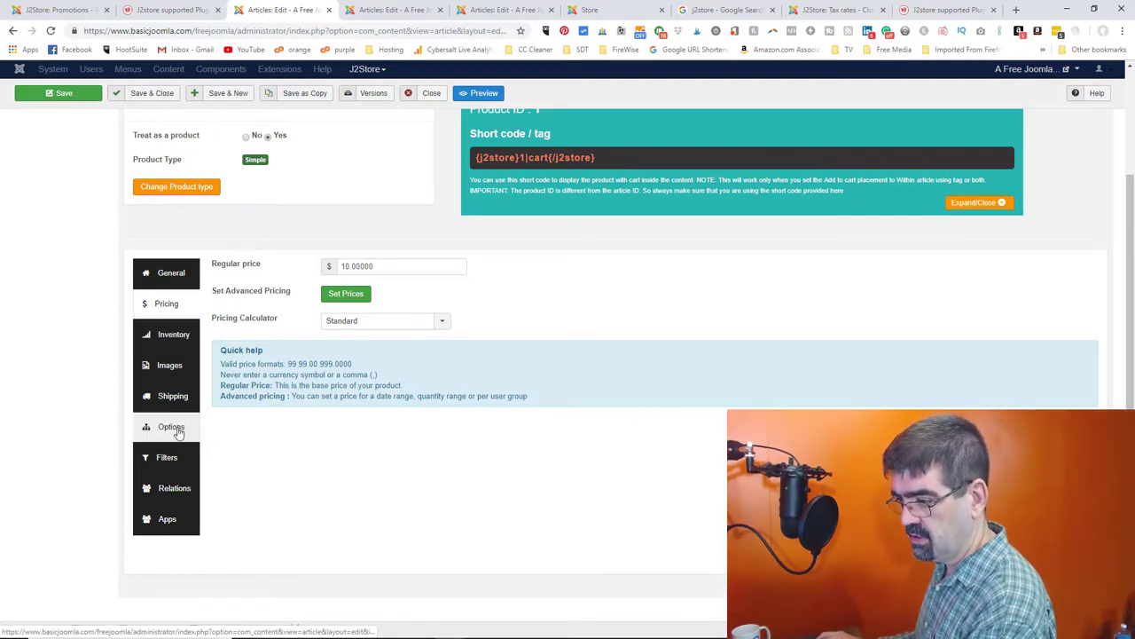
click(174, 275)
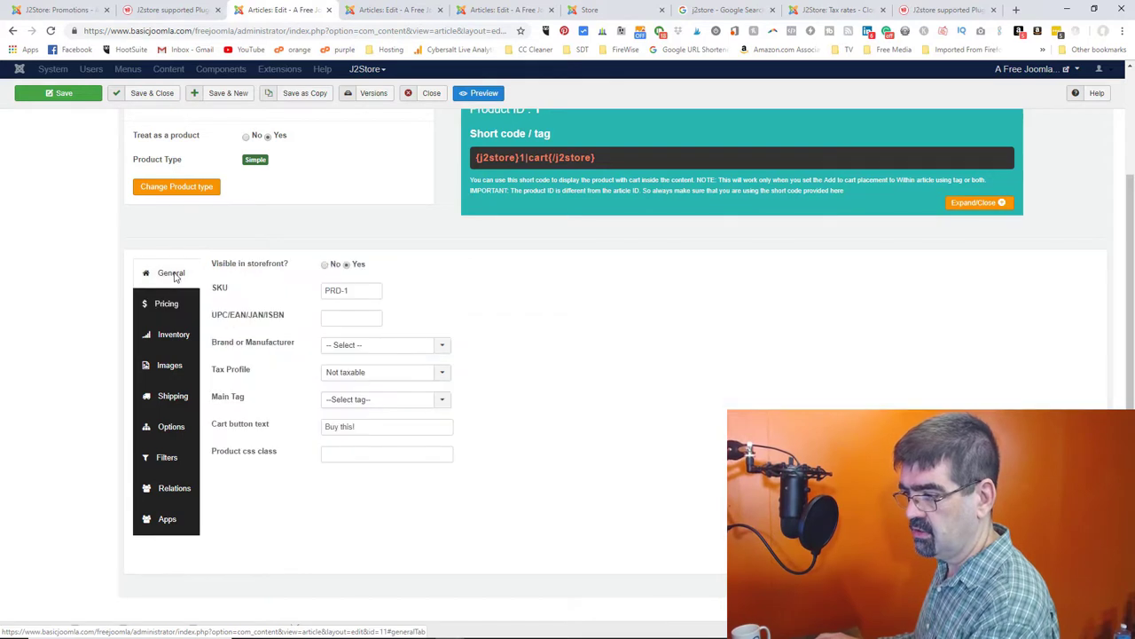
click(373, 374)
click(374, 384)
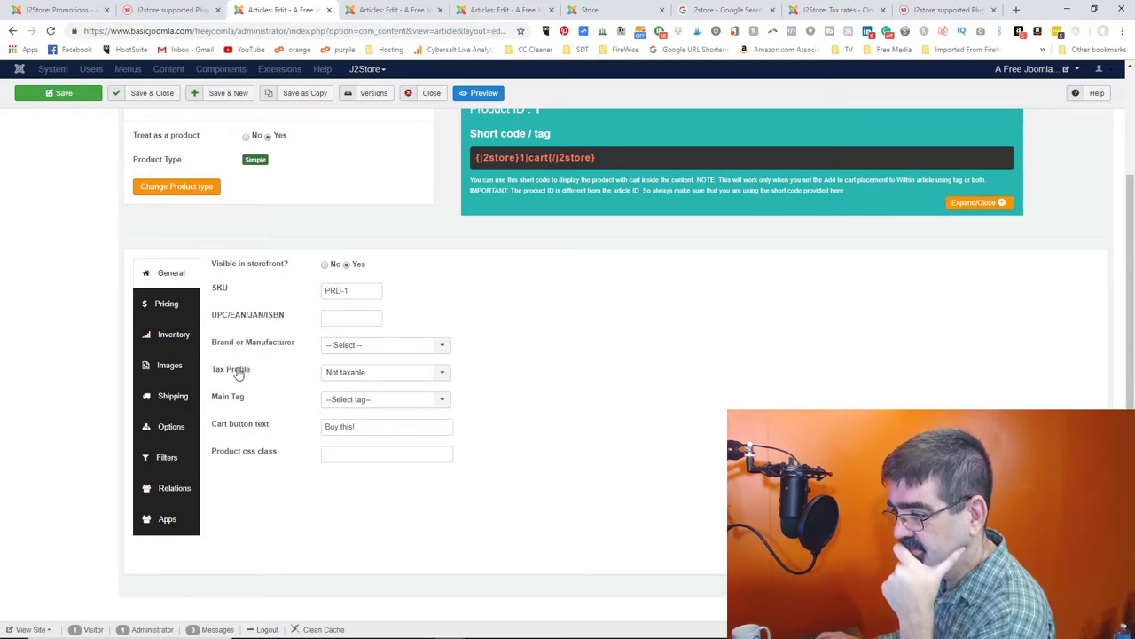
- Move across the product edit tabs, then go to J2Store Localisation > Zones
click(361, 13)
click(340, 12)
click(391, 13)
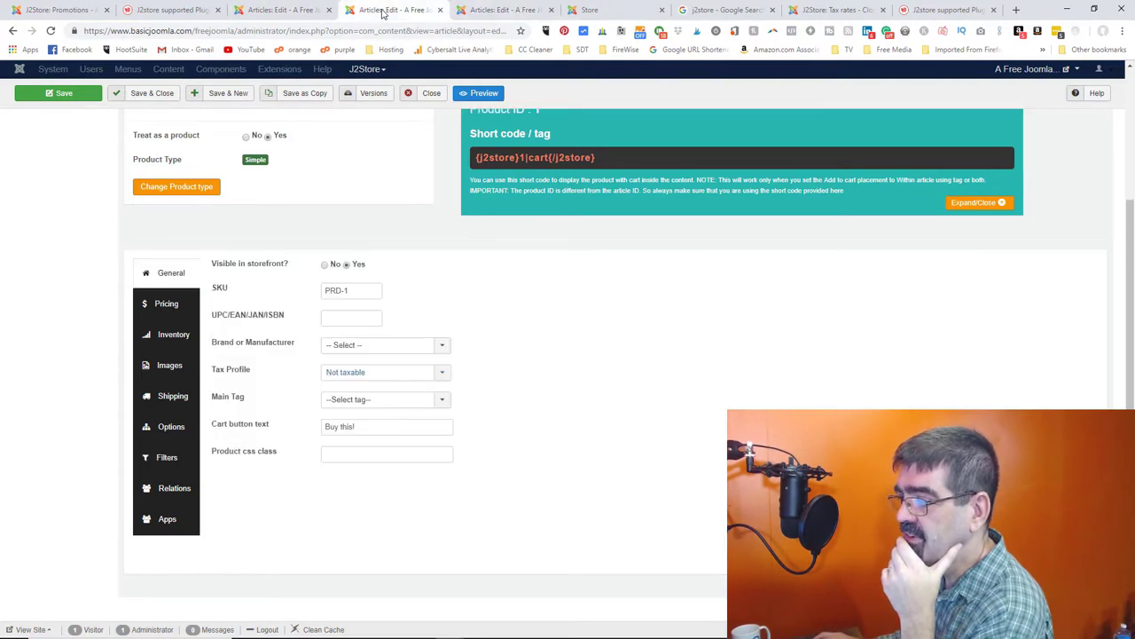
click(497, 10)
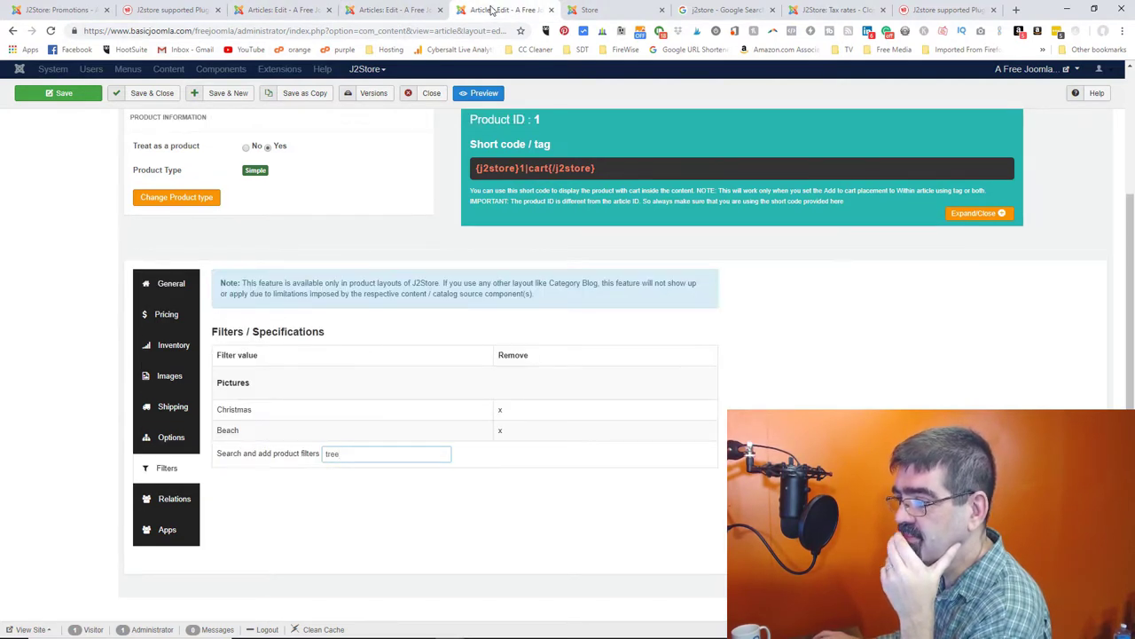
click(368, 71)
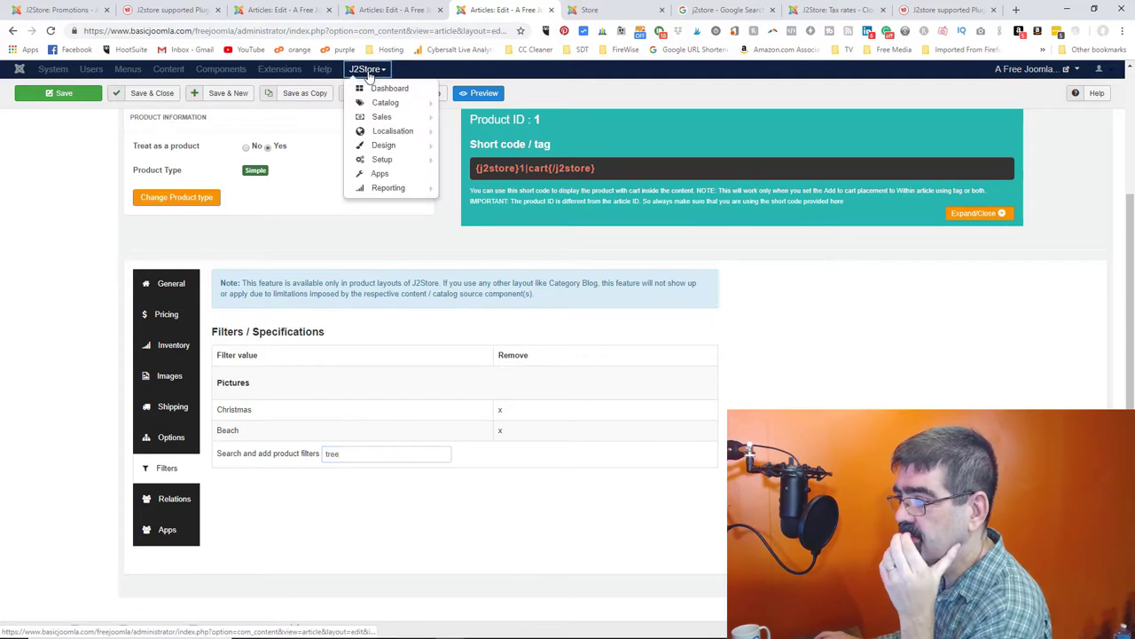
mouse_move(386, 120)
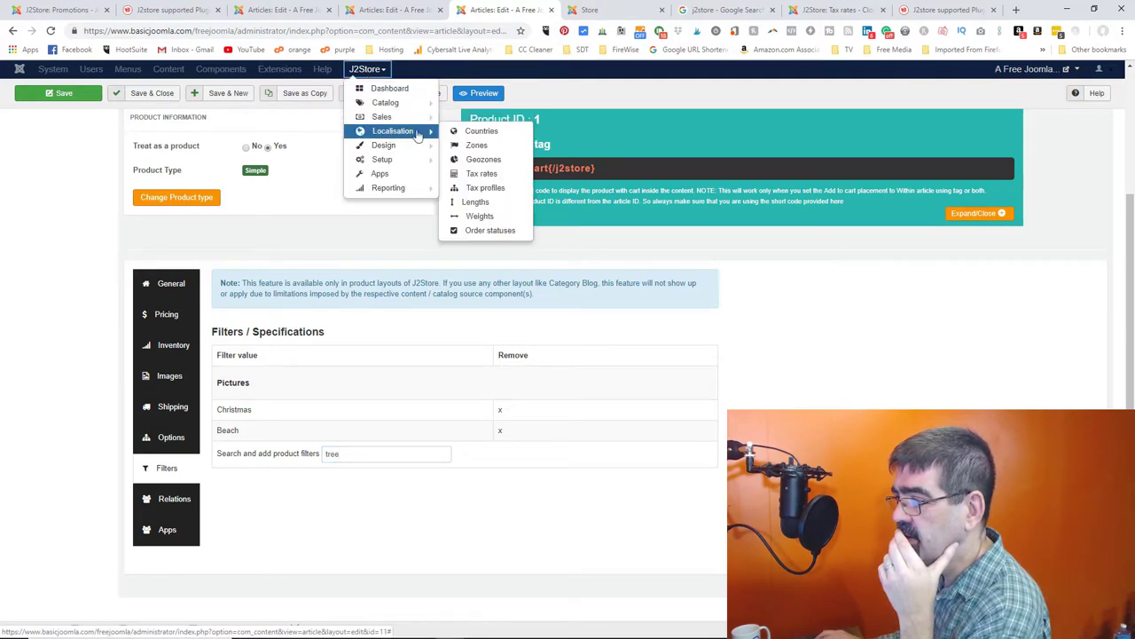
click(479, 146)
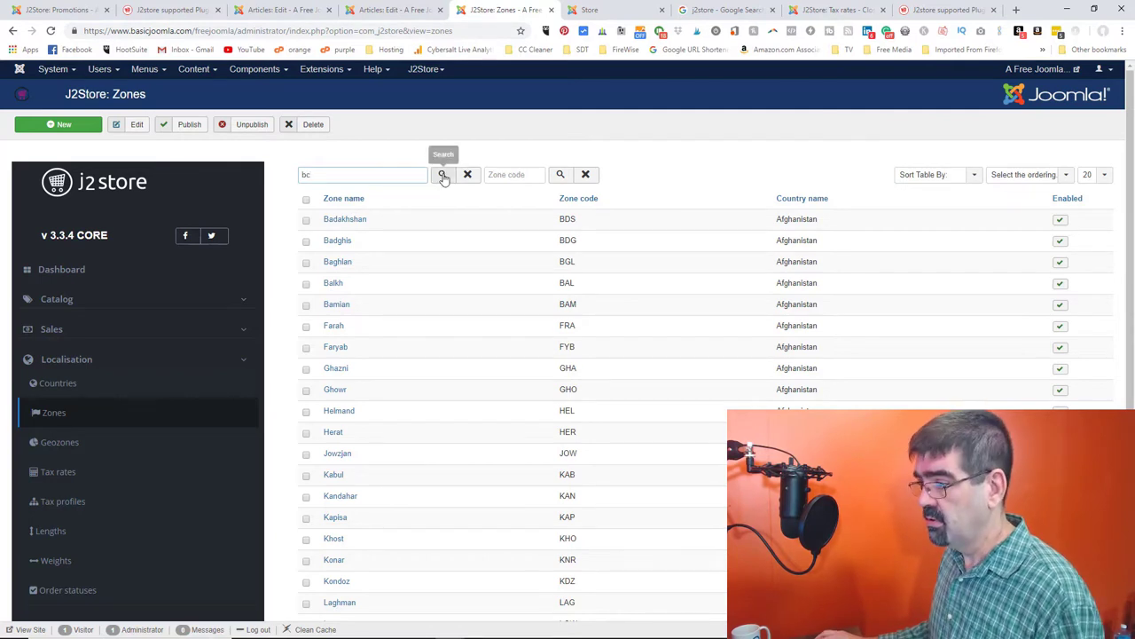
- Search zones for 'brit' to confirm British Columbia is enabled, then open the BC geozone
click(442, 174)
click(362, 174)
key(BackSpace)
text(rit)
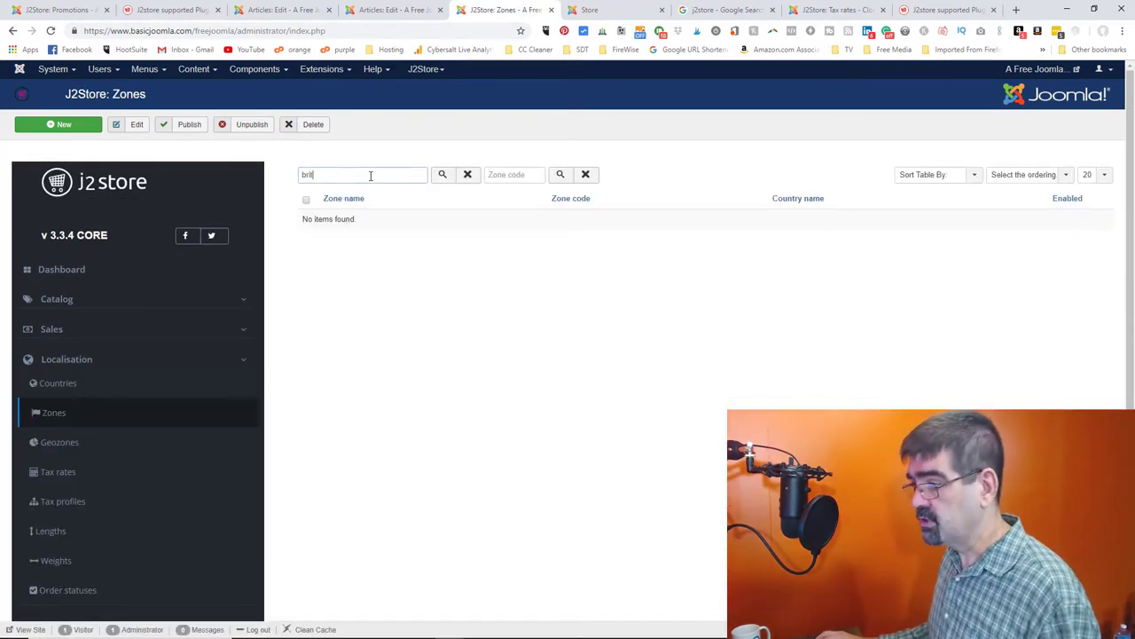
click(440, 176)
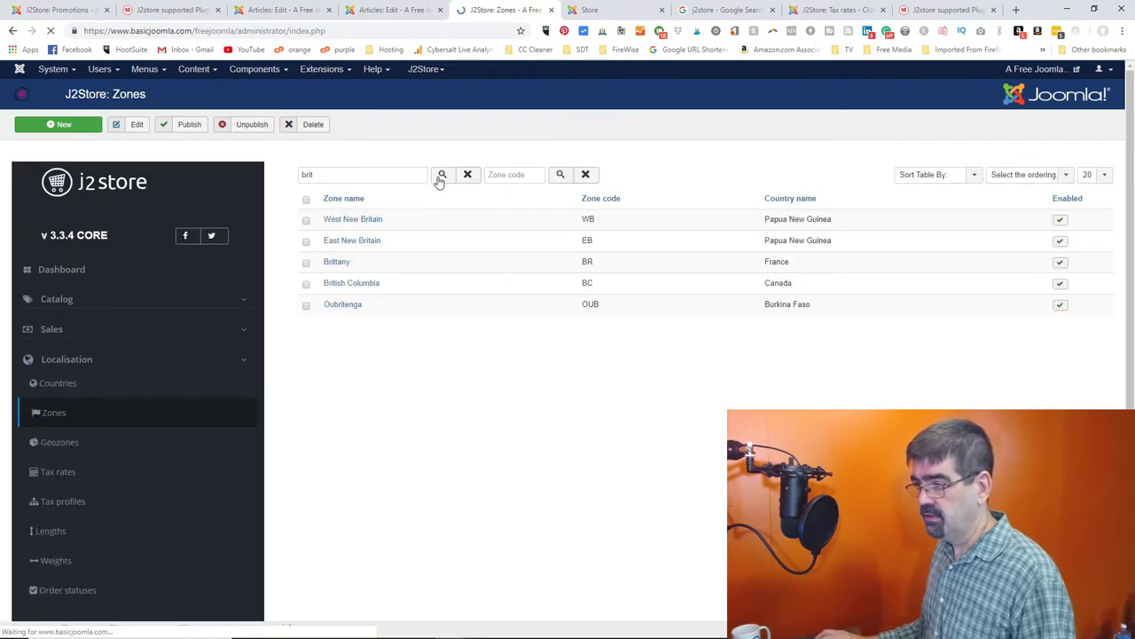
click(342, 284)
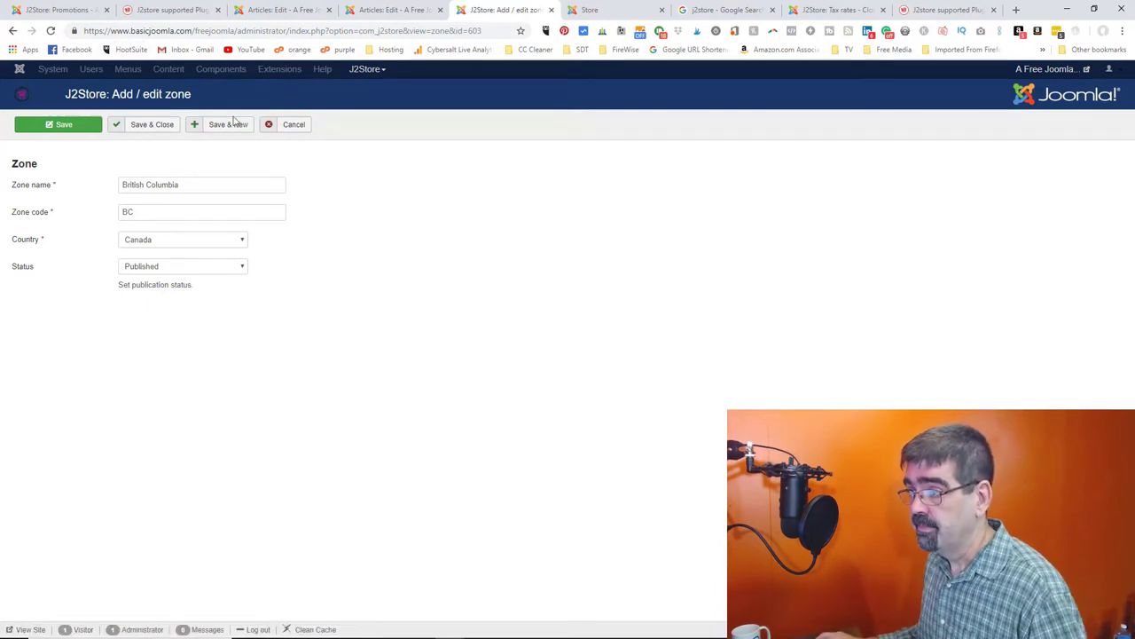
click(293, 124)
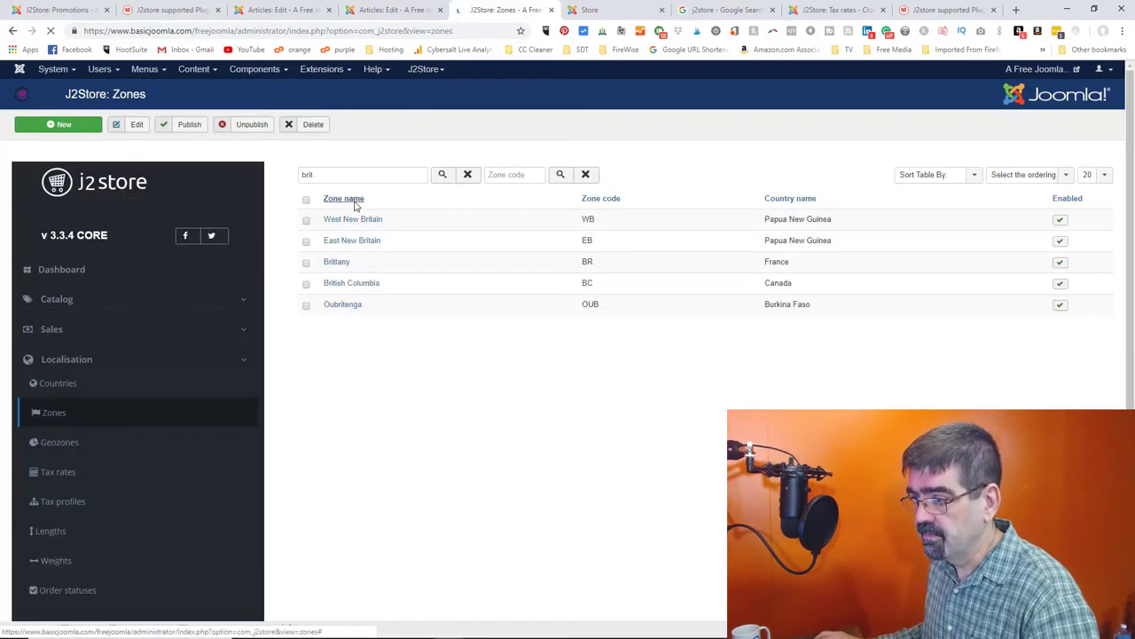
click(75, 442)
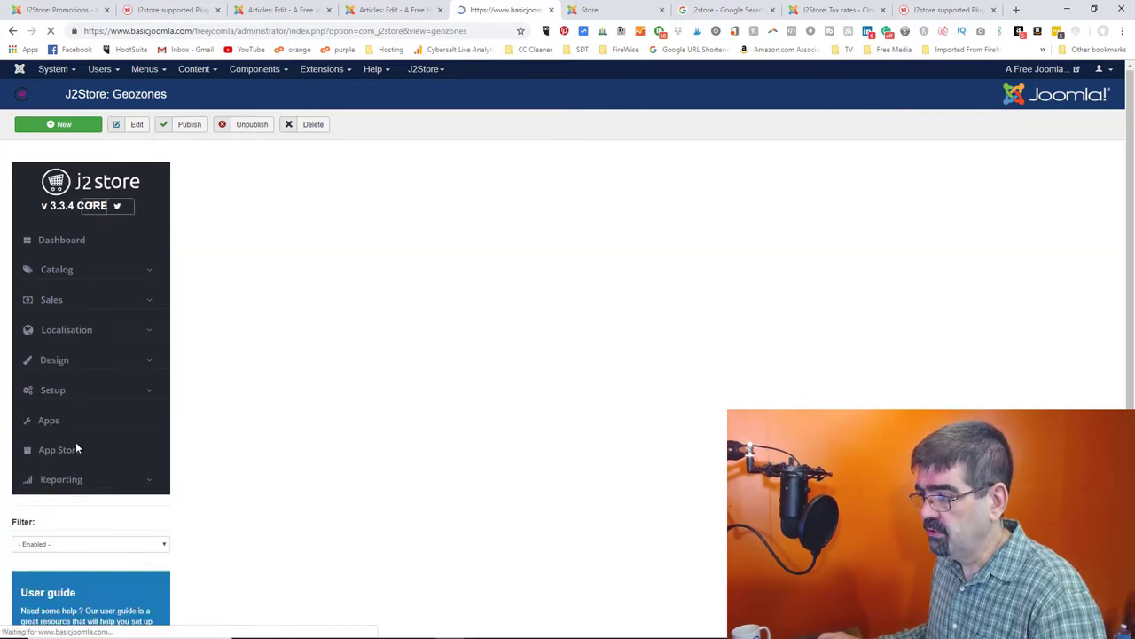
click(323, 221)
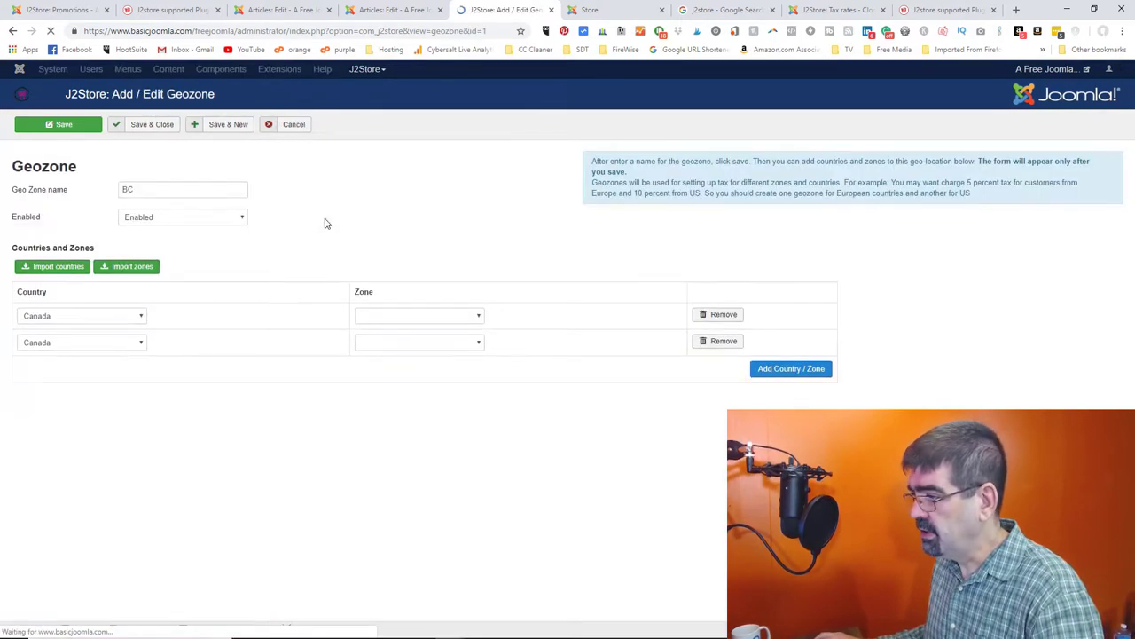
- Rename the BC geozone to BCAB, save and re-save it, then view Tax rates
click(199, 194)
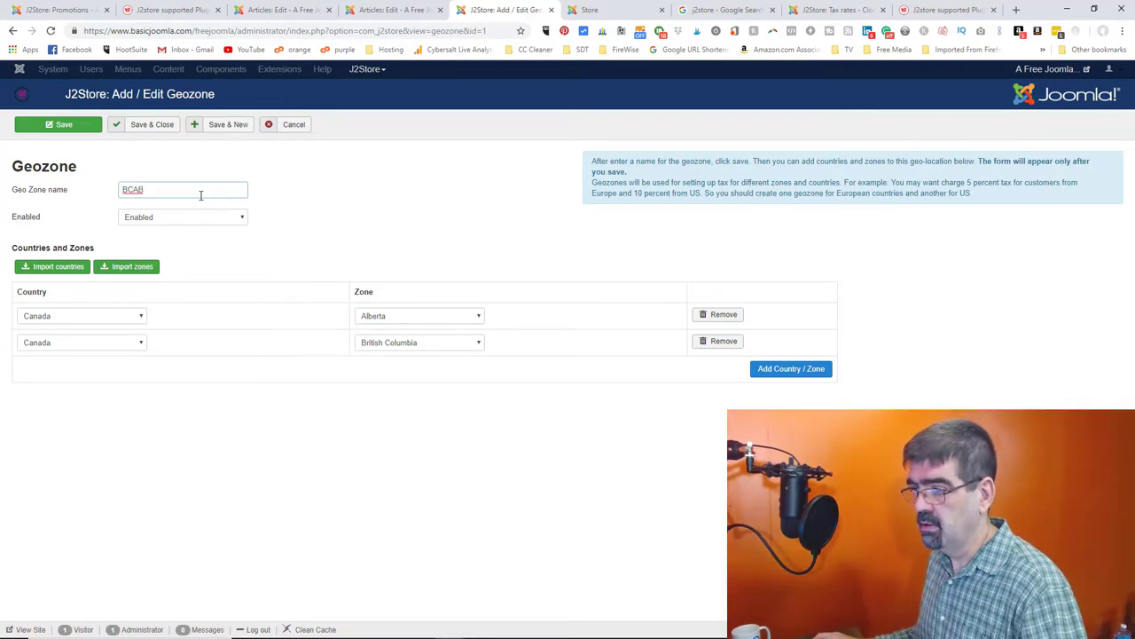
click(153, 124)
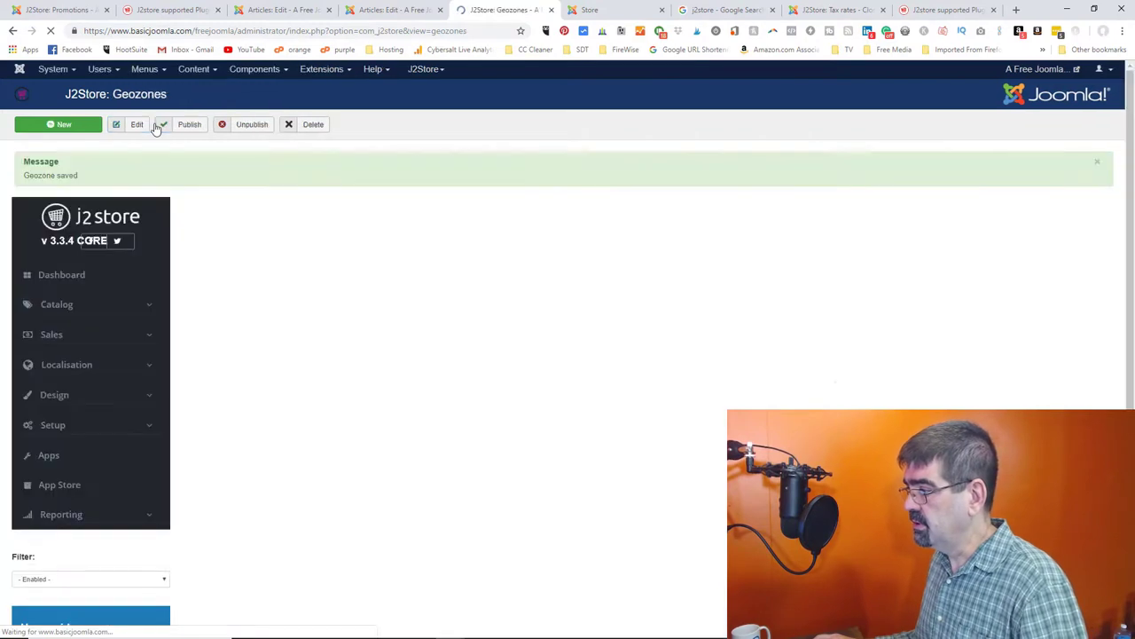
click(333, 255)
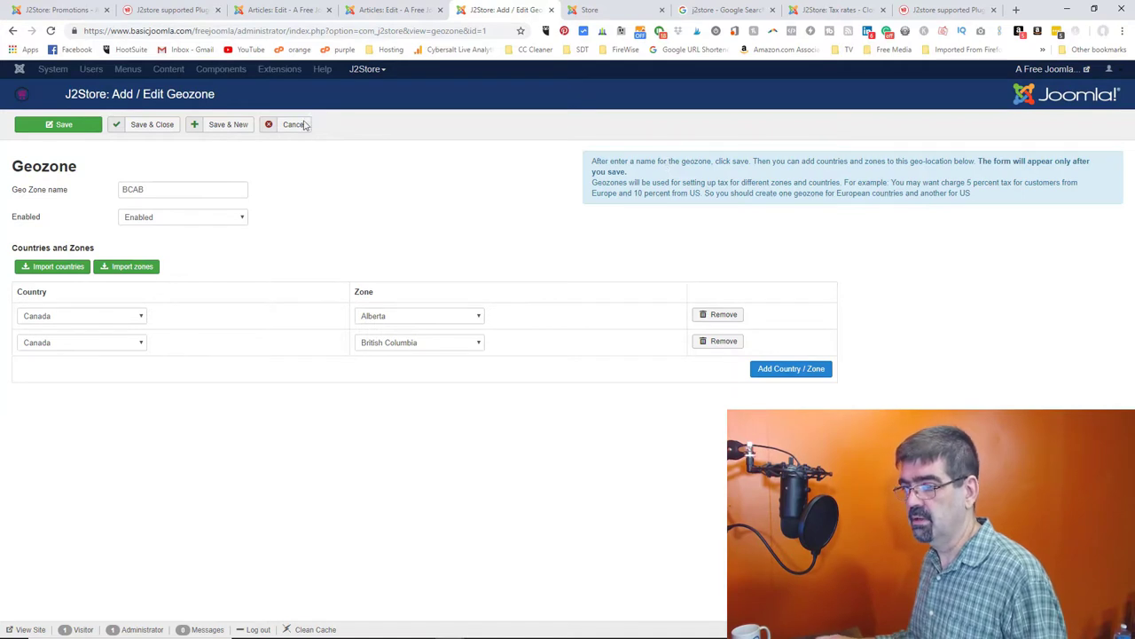
click(160, 126)
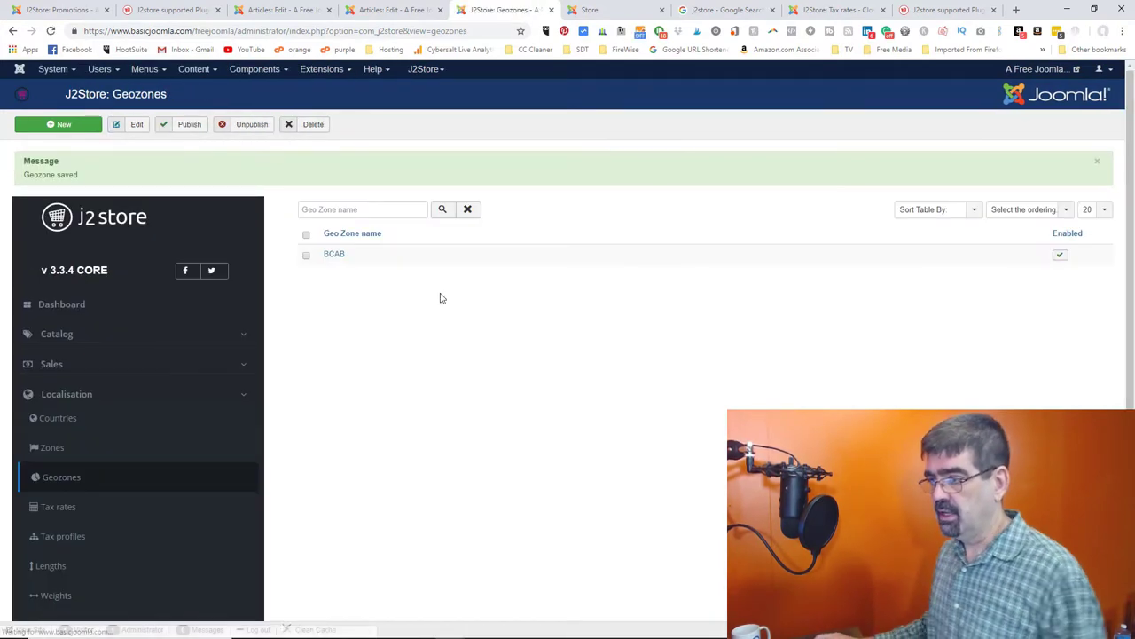
scroll(172, 355, down, 1)
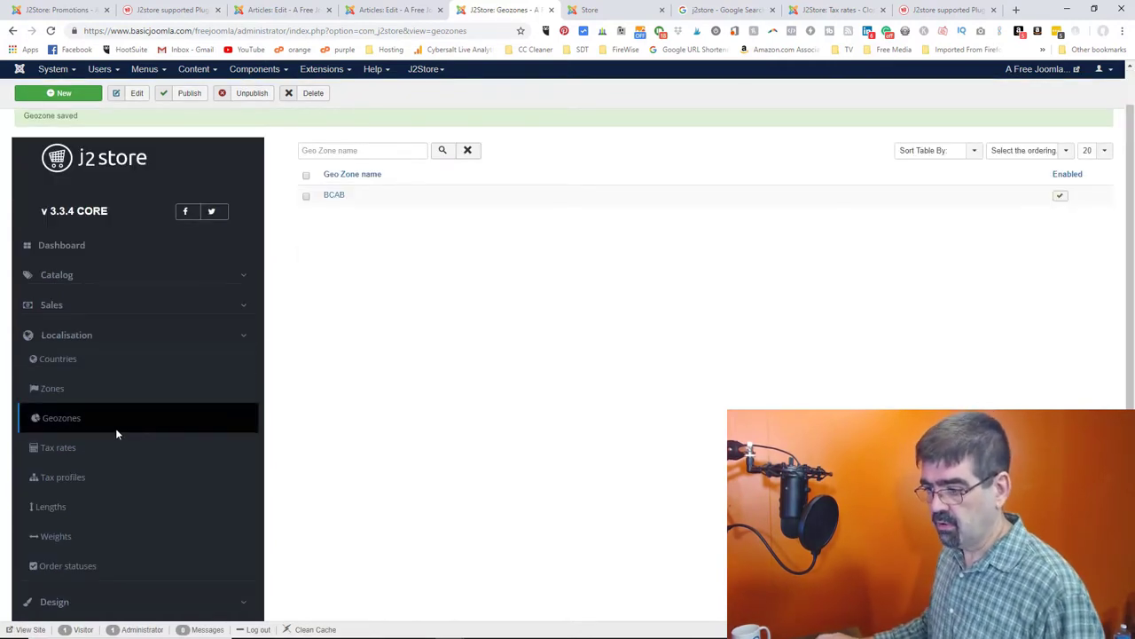
click(61, 451)
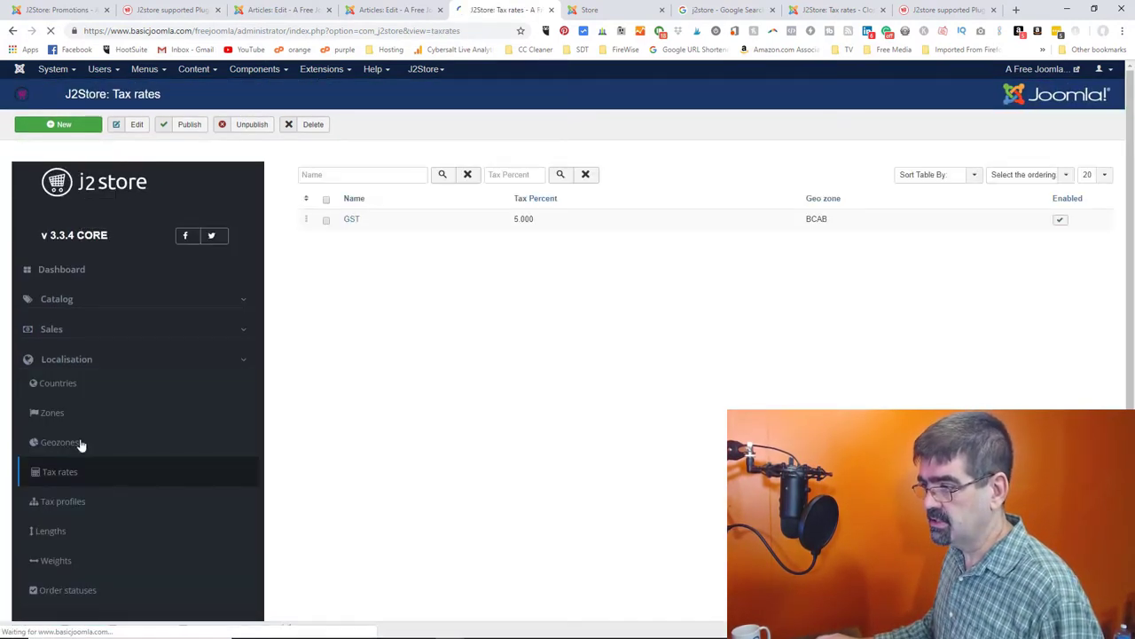
click(356, 224)
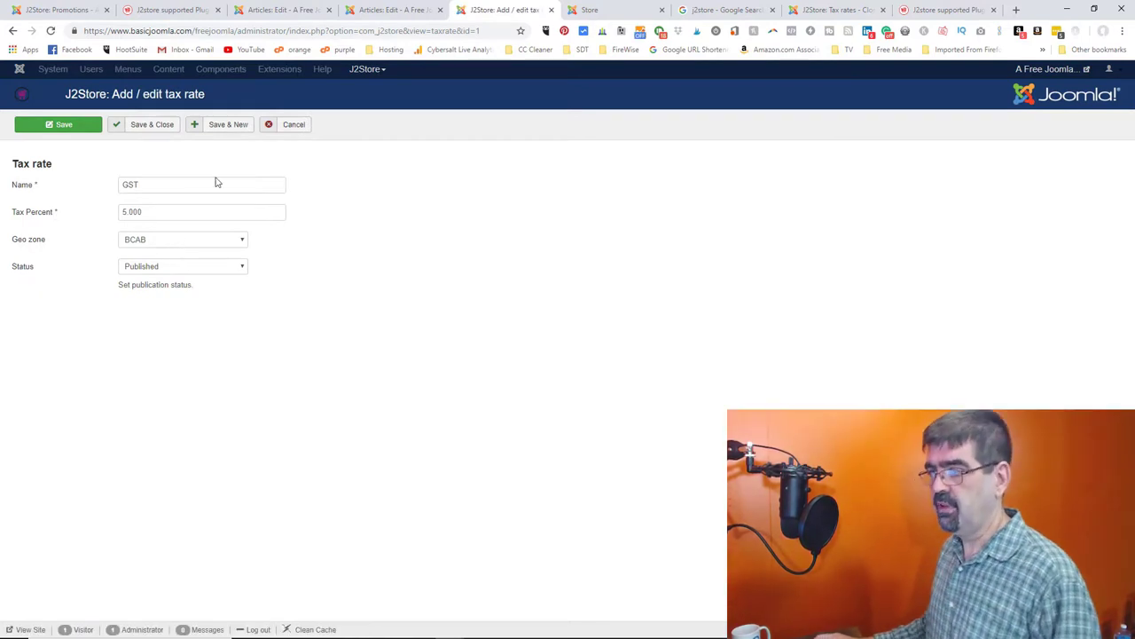
click(294, 125)
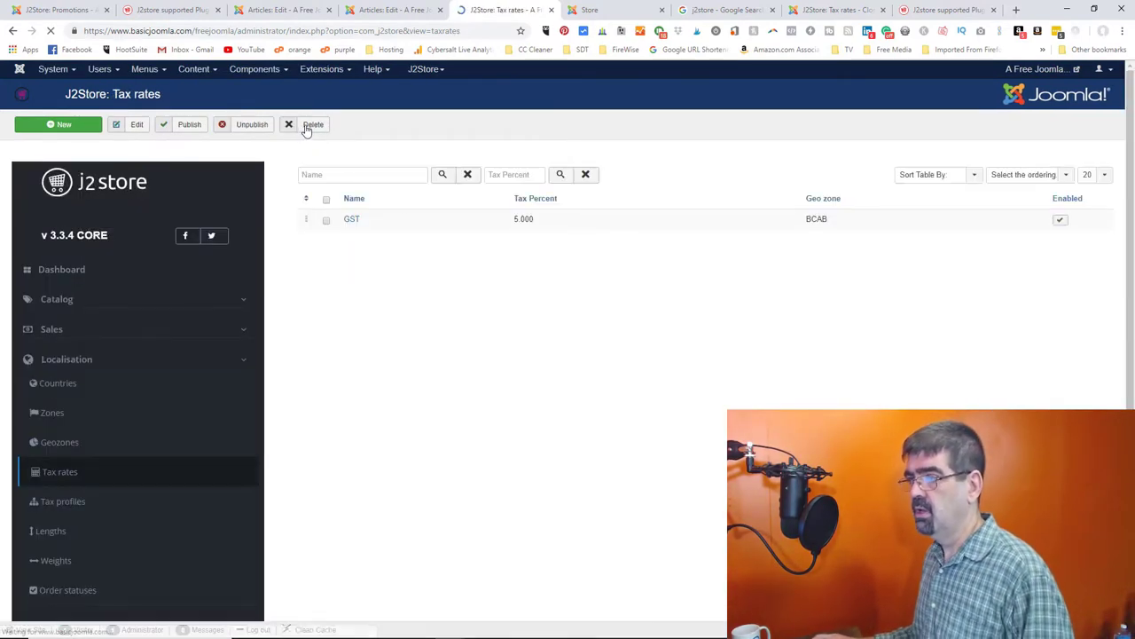
click(272, 12)
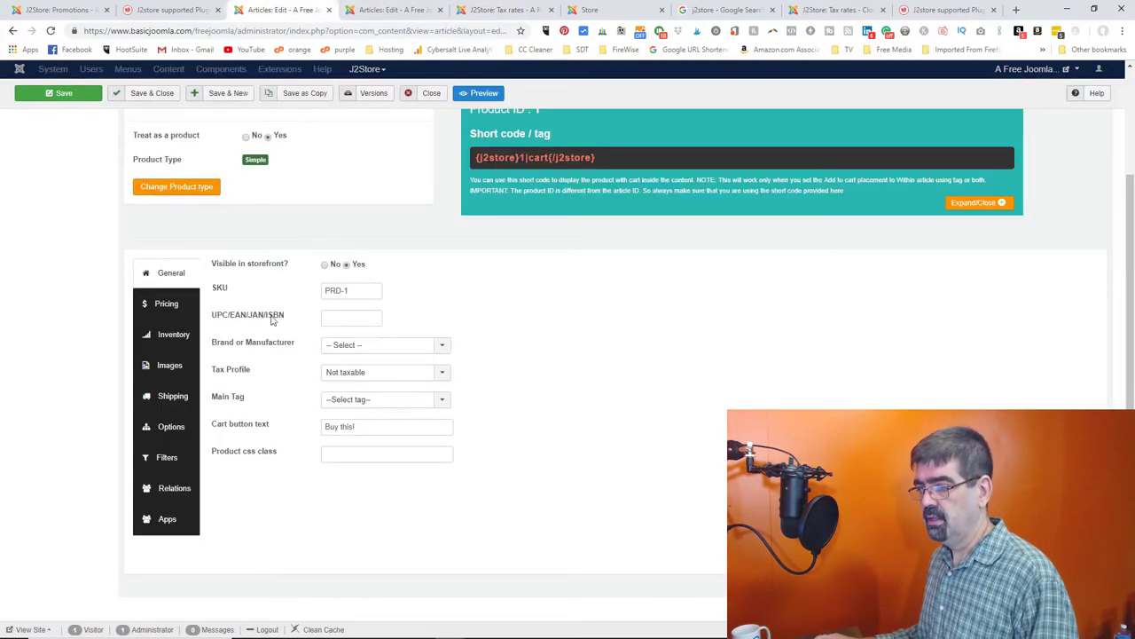
click(352, 375)
click(355, 387)
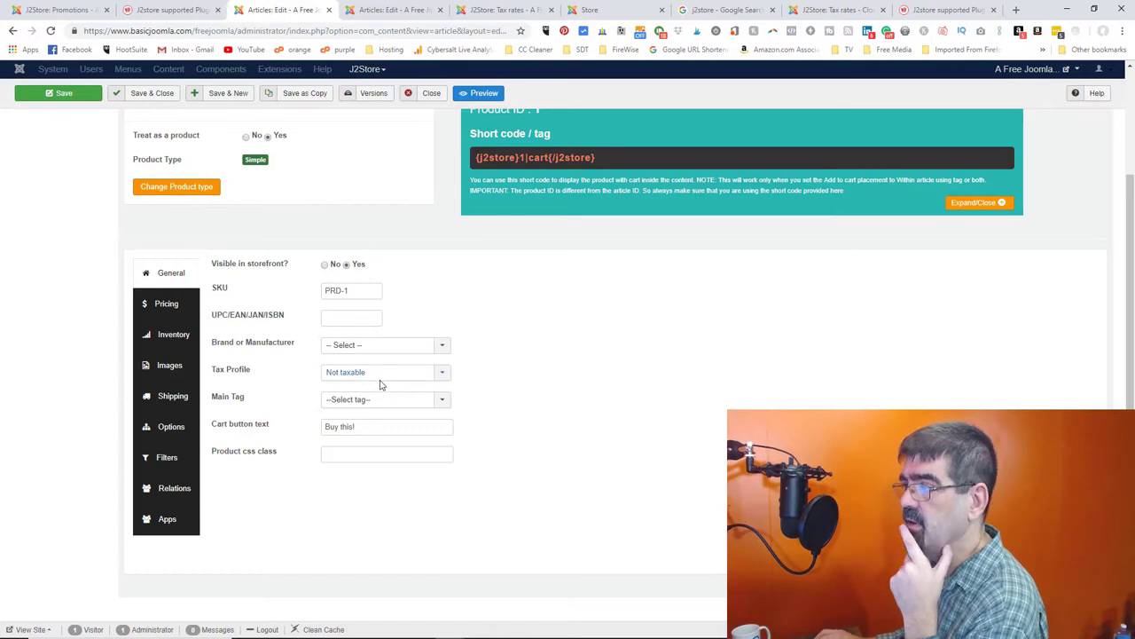
click(588, 9)
click(530, 9)
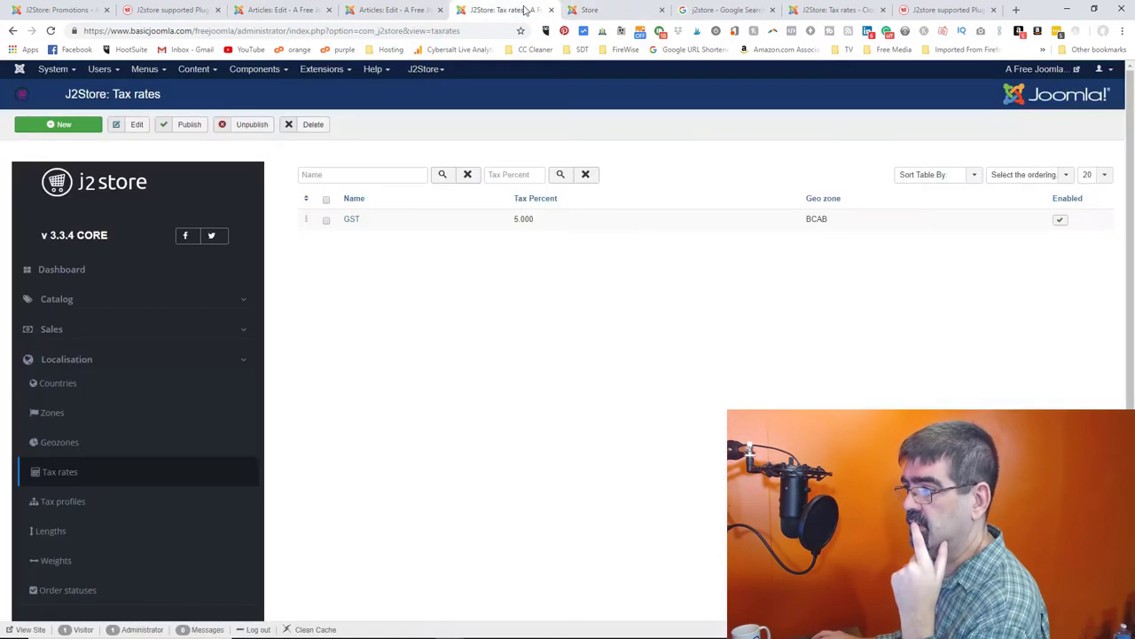
- Create tax profile GST with one rule whose associated address is Billing Address
click(64, 502)
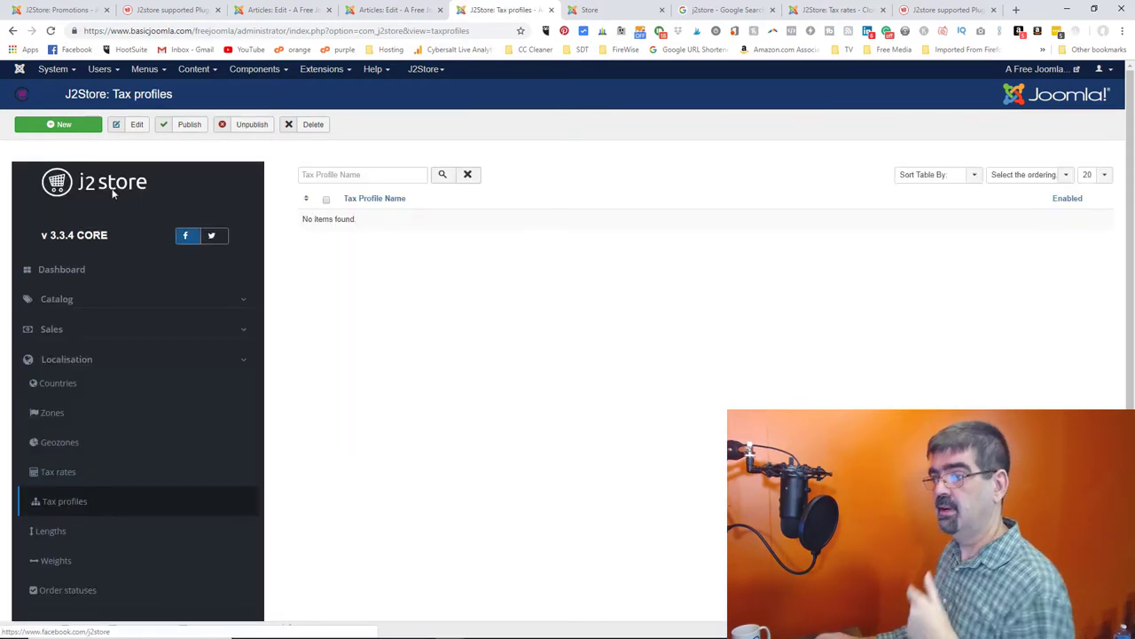
click(37, 126)
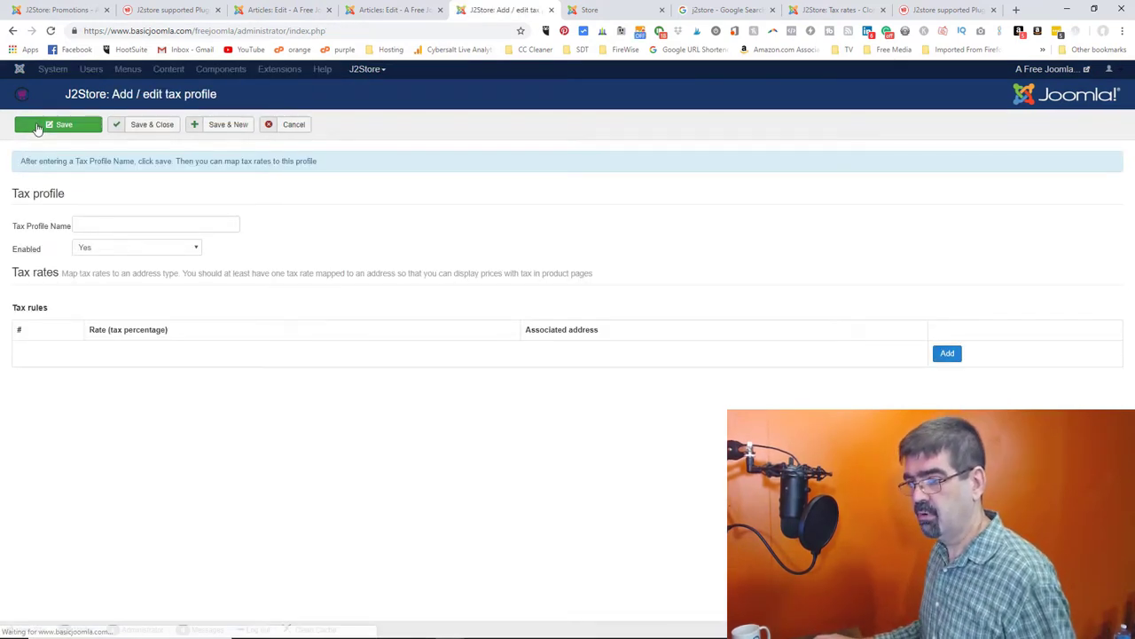
click(133, 223)
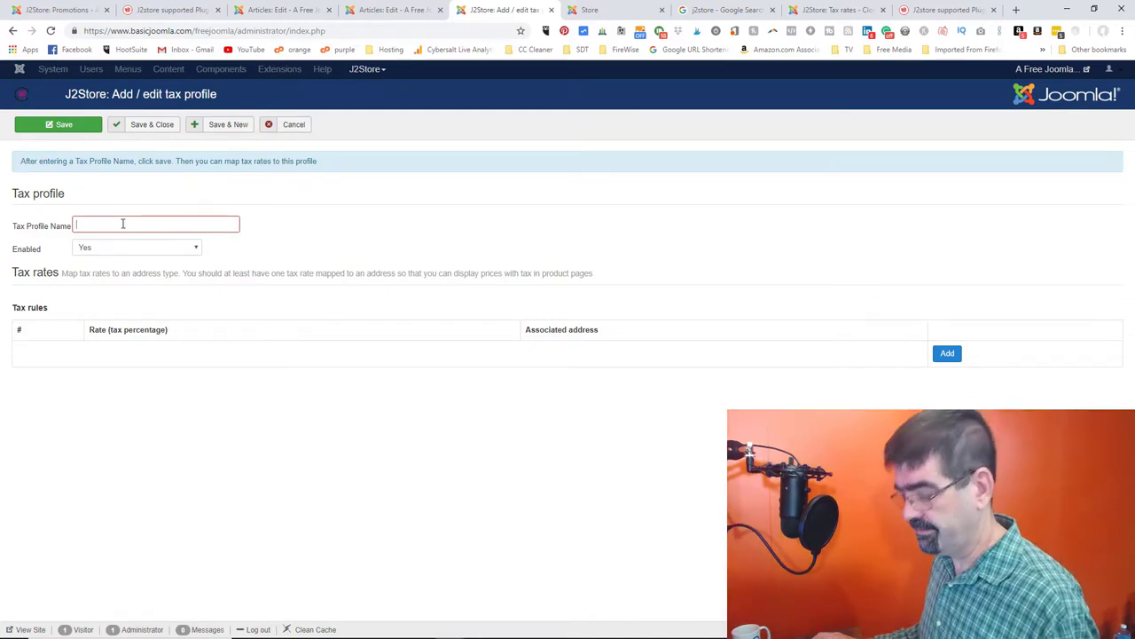
text(GS)
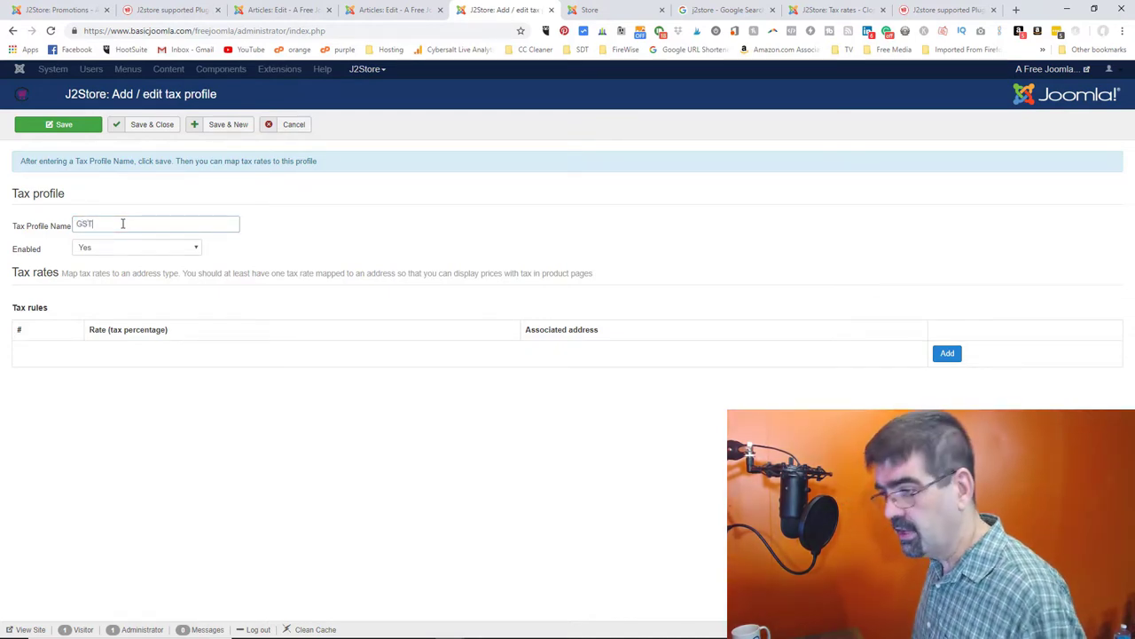
text(T)
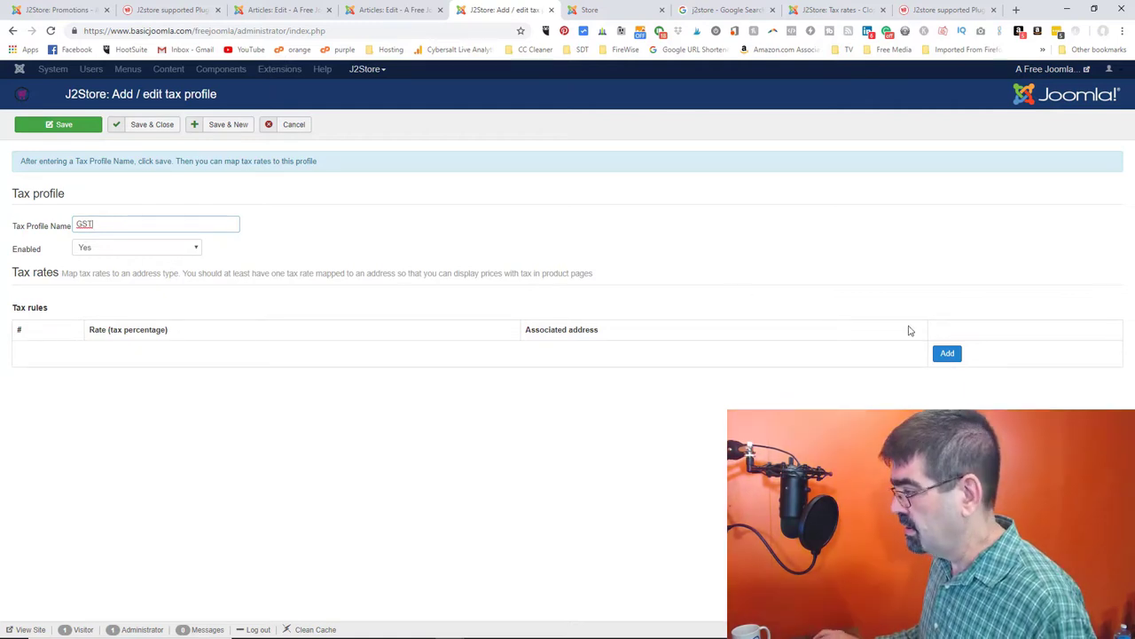
click(943, 353)
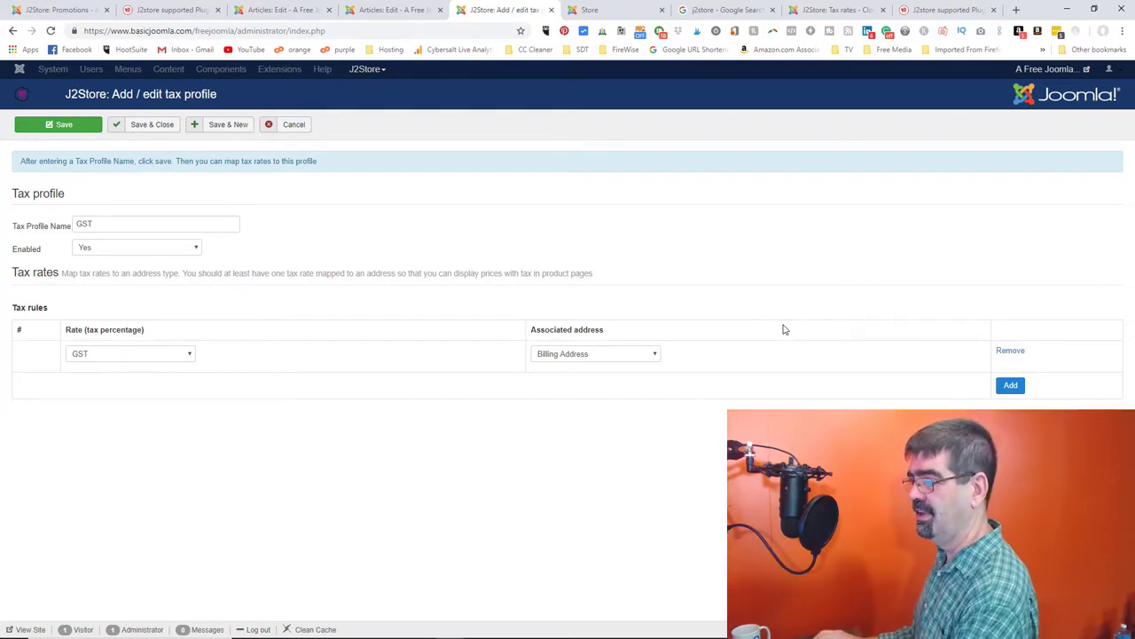
click(627, 362)
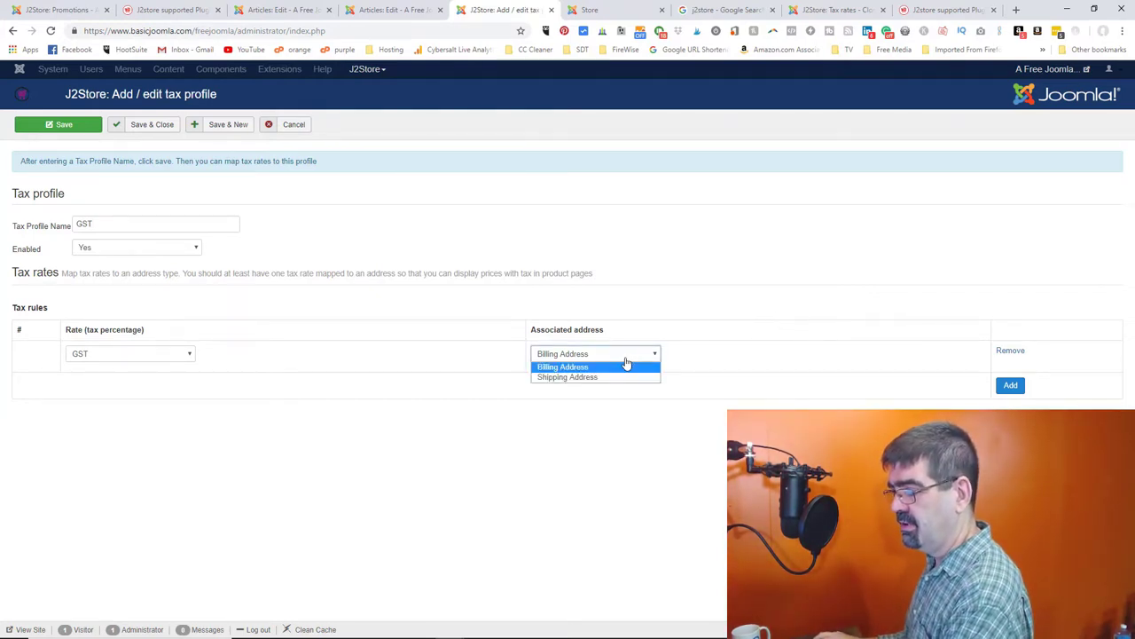
click(627, 364)
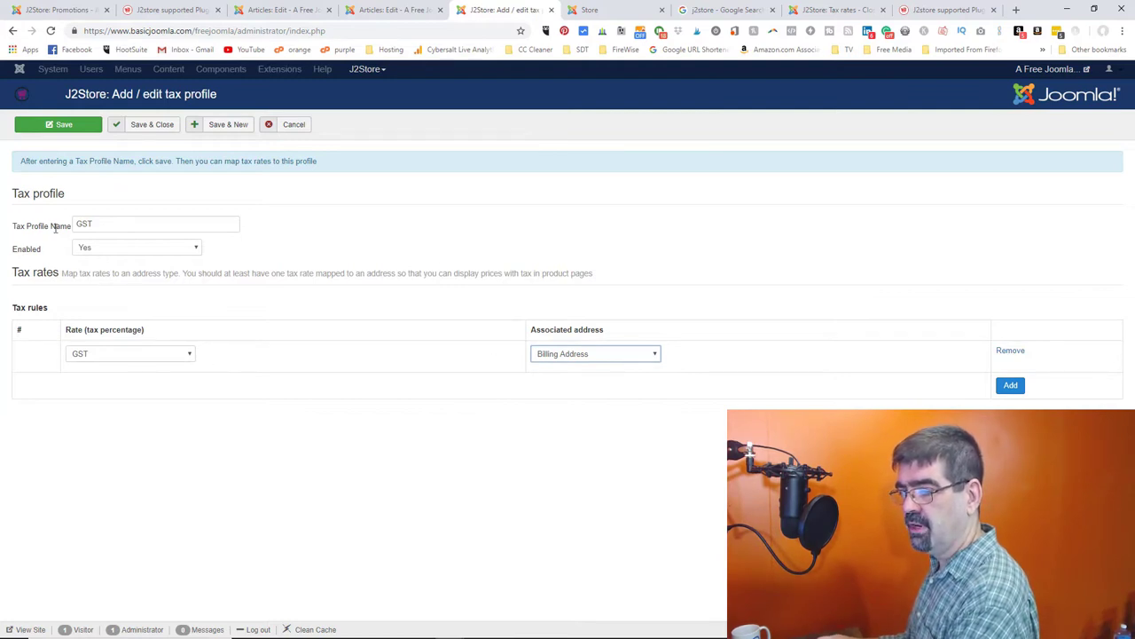
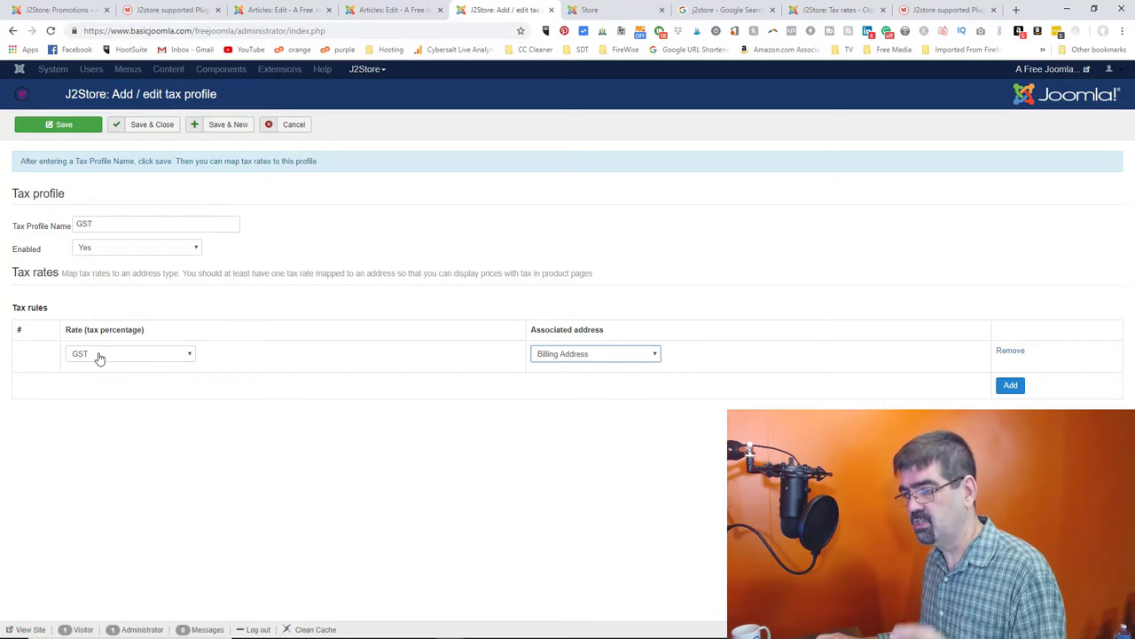
- Keep Billing Address for the GST rate, then save and close the GST tax profile
click(591, 355)
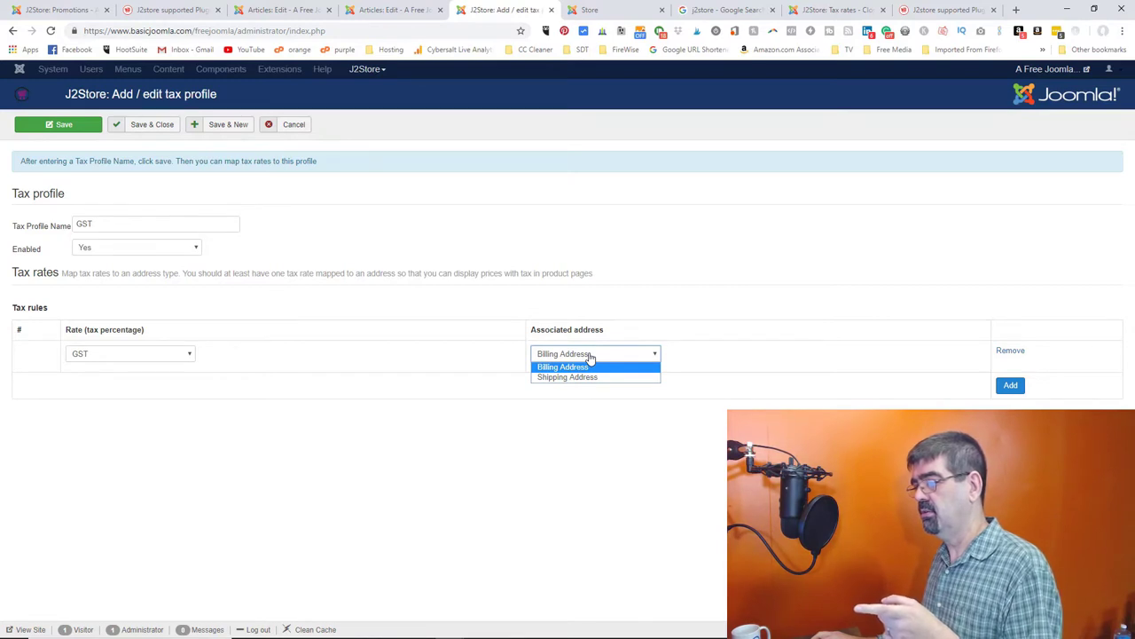
click(596, 368)
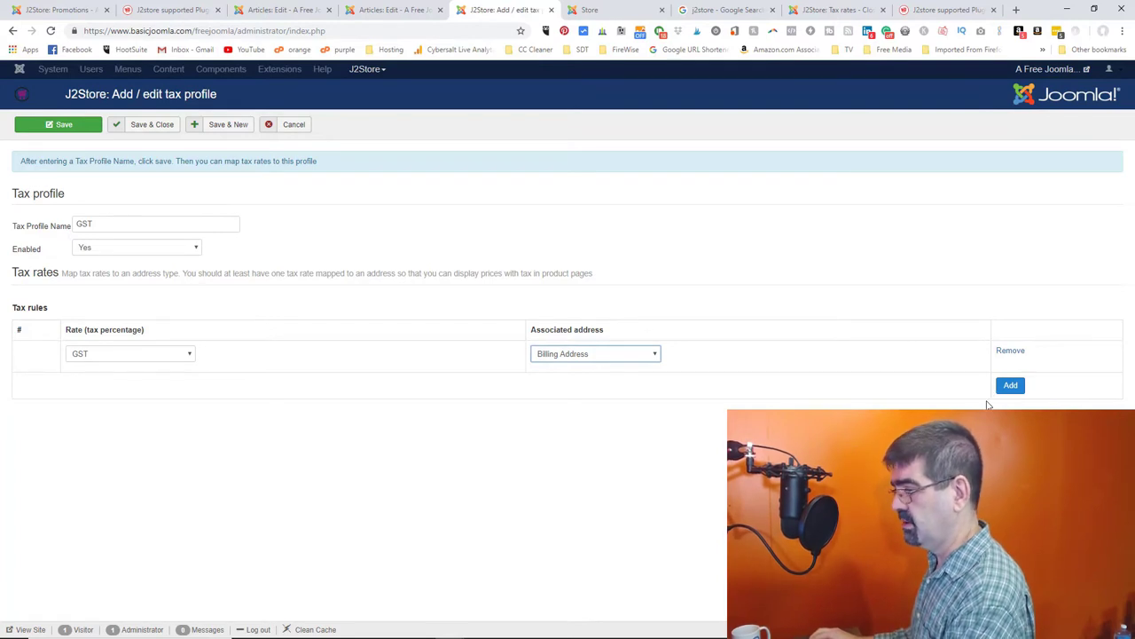
click(86, 130)
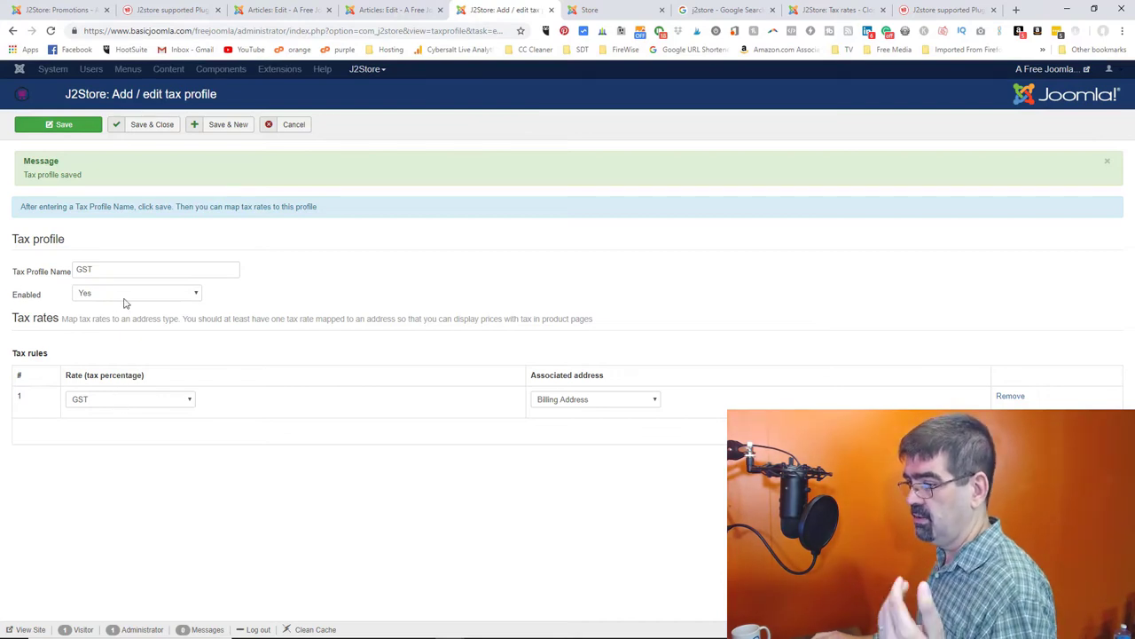
click(149, 126)
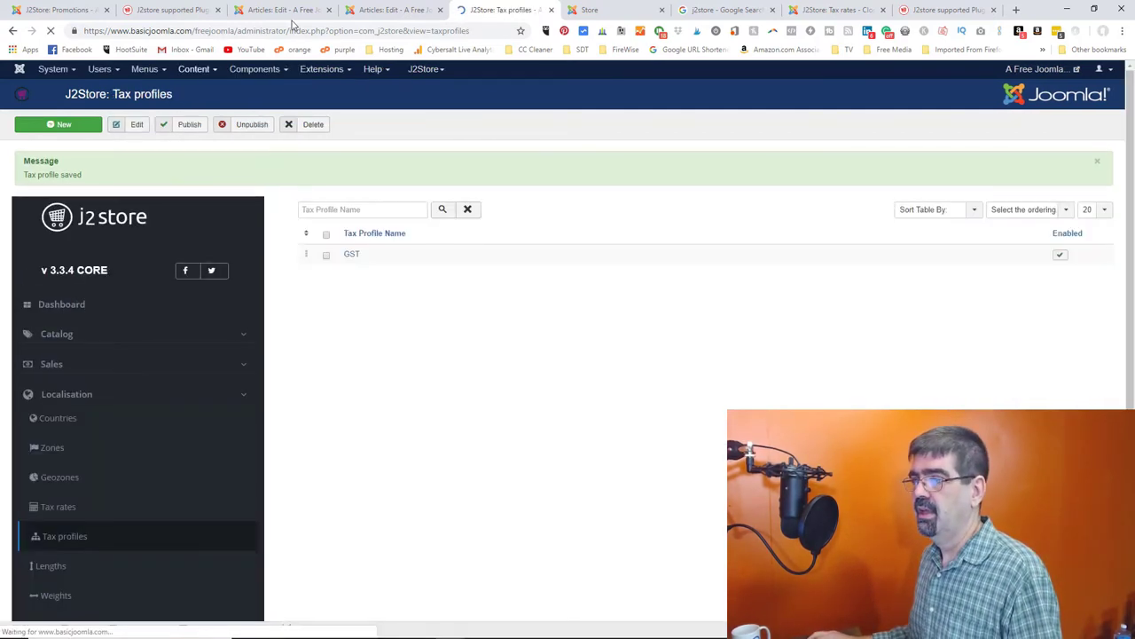
- Set Product 1's J2Store Tax Profile to GST, then save and close the article
click(304, 11)
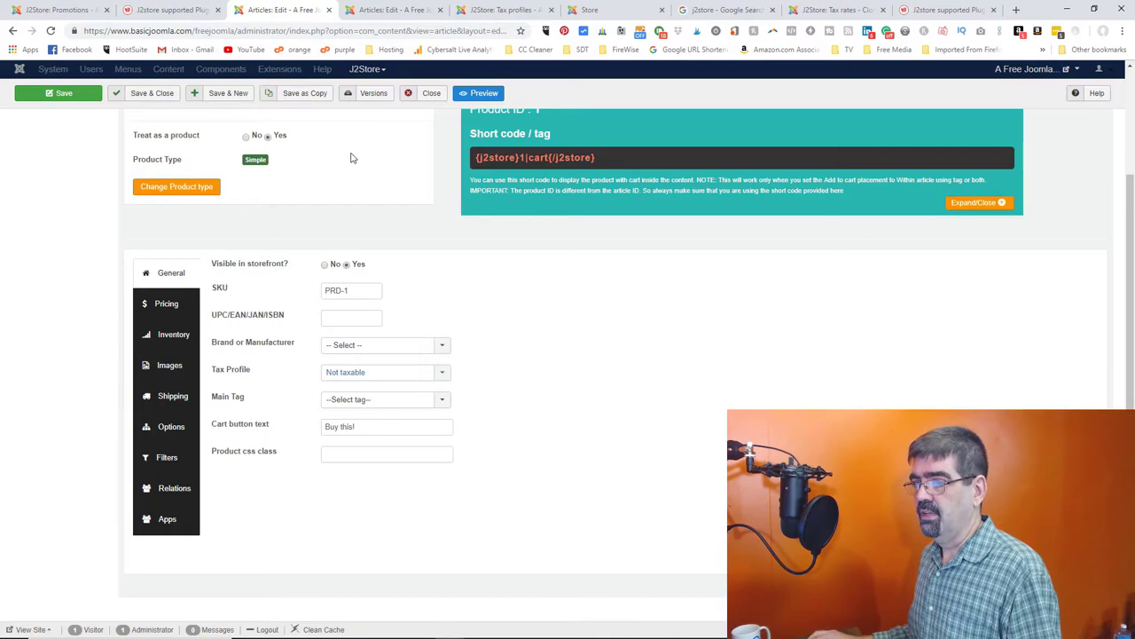
click(60, 95)
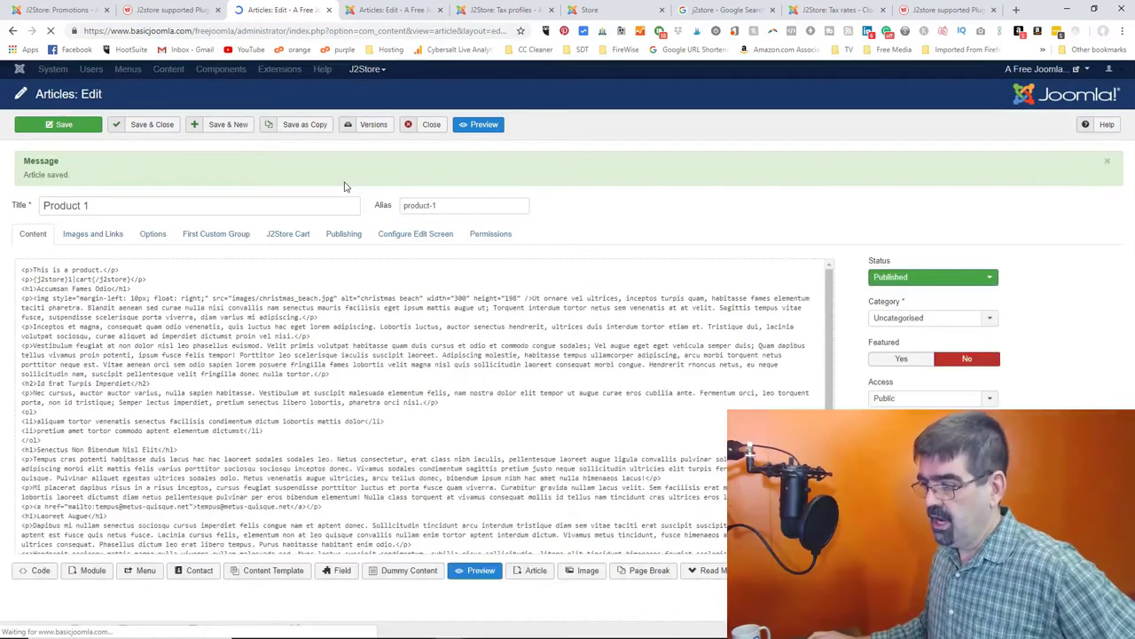
scroll(365, 270, down, 2)
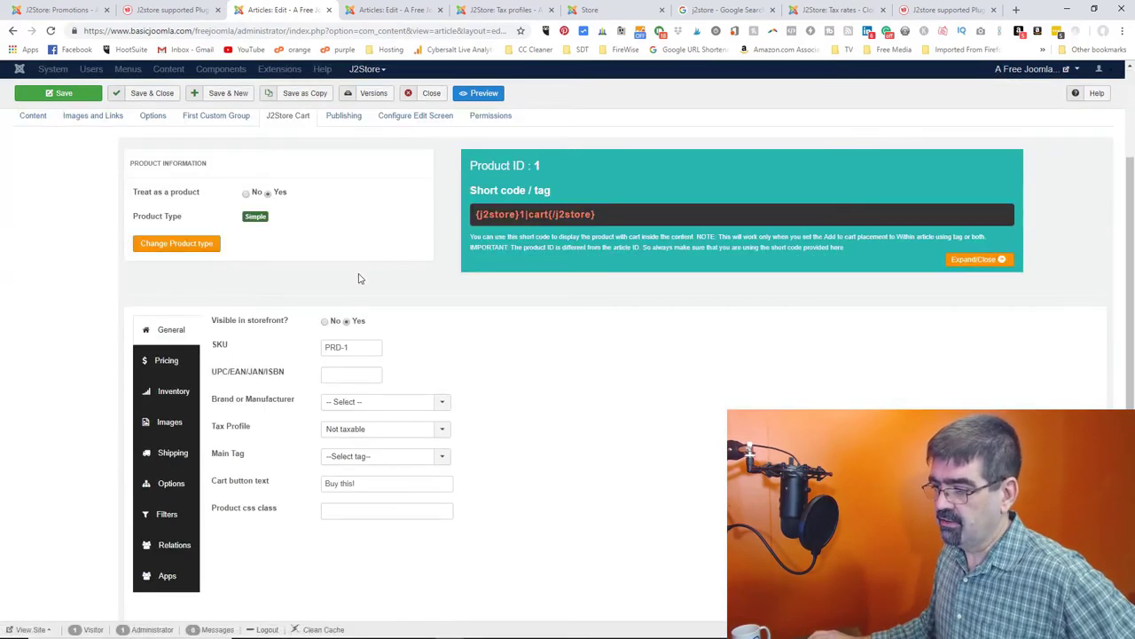
click(443, 430)
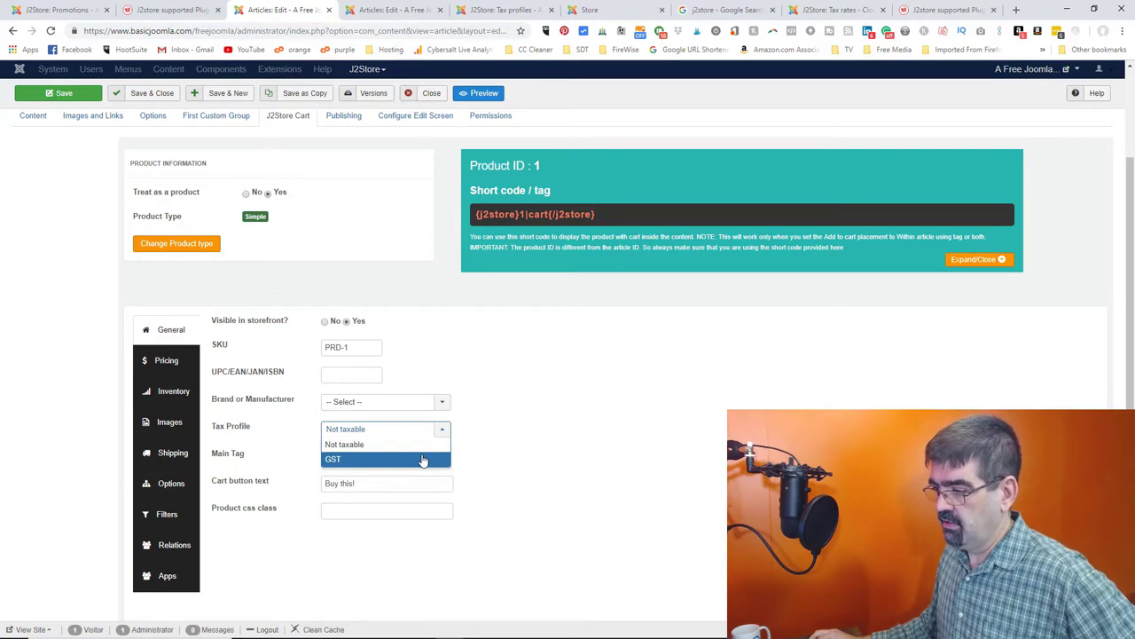
click(424, 459)
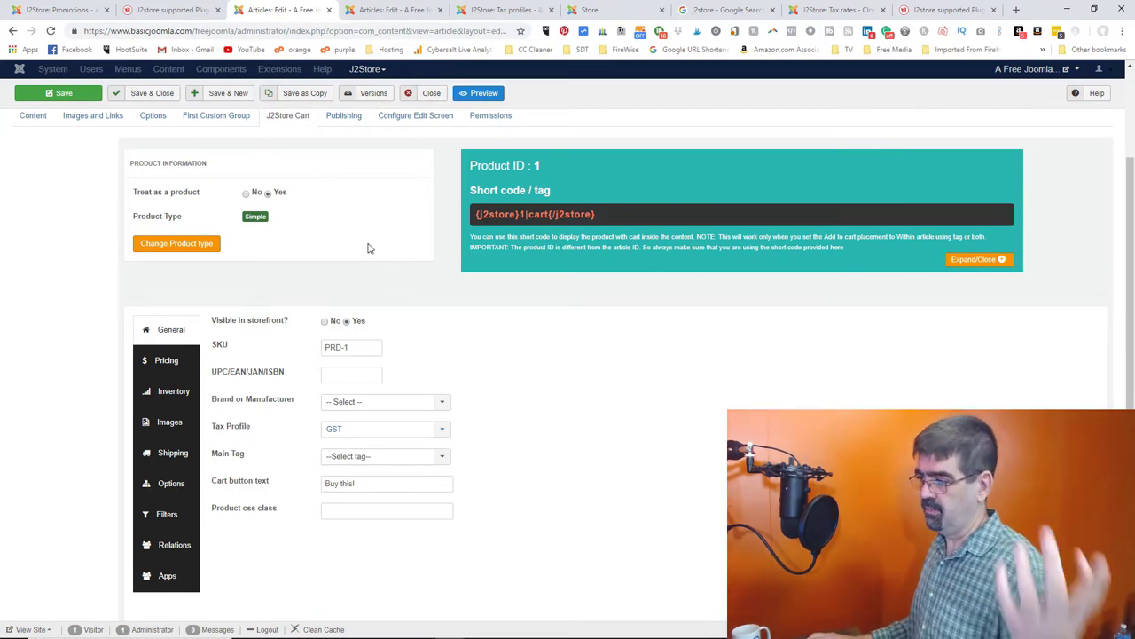
key(ctrl+s)
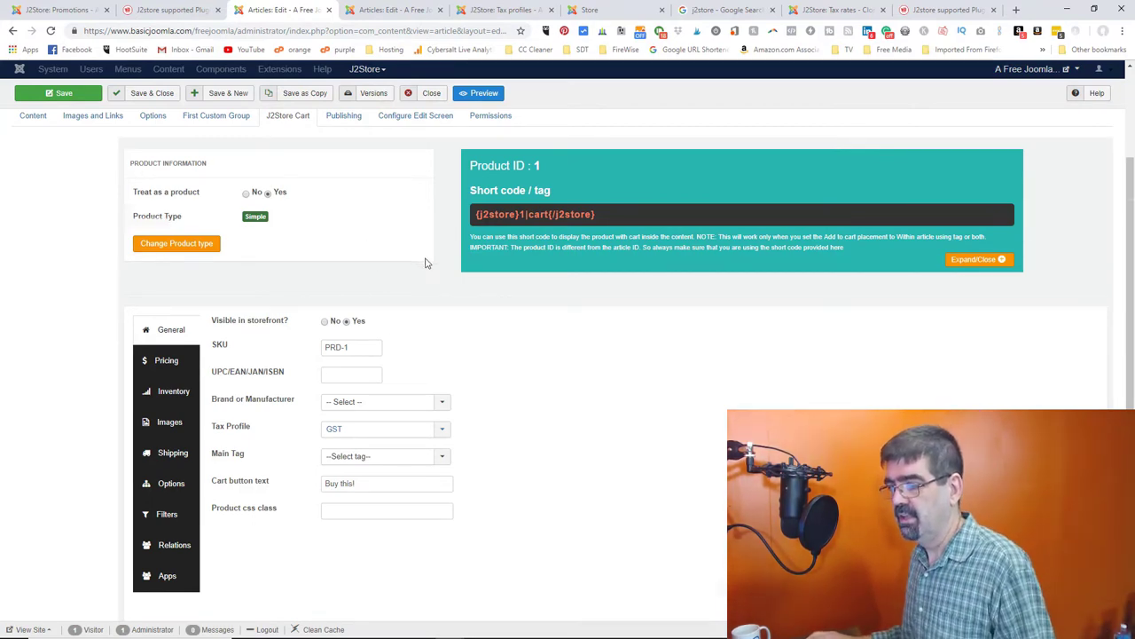
scroll(413, 264, down, 2)
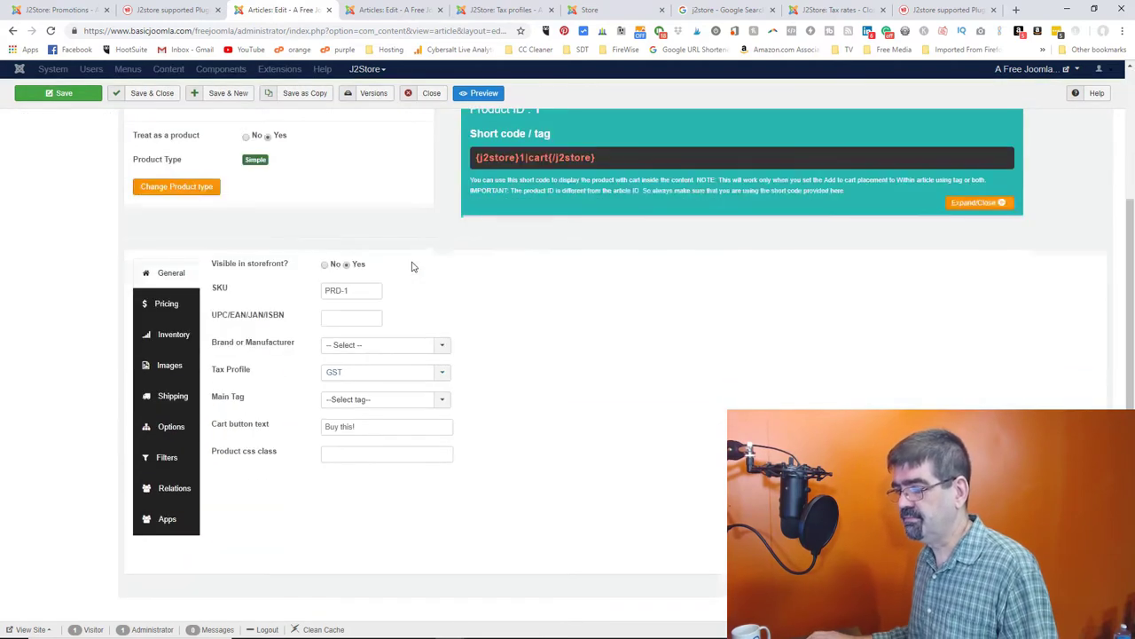
click(154, 96)
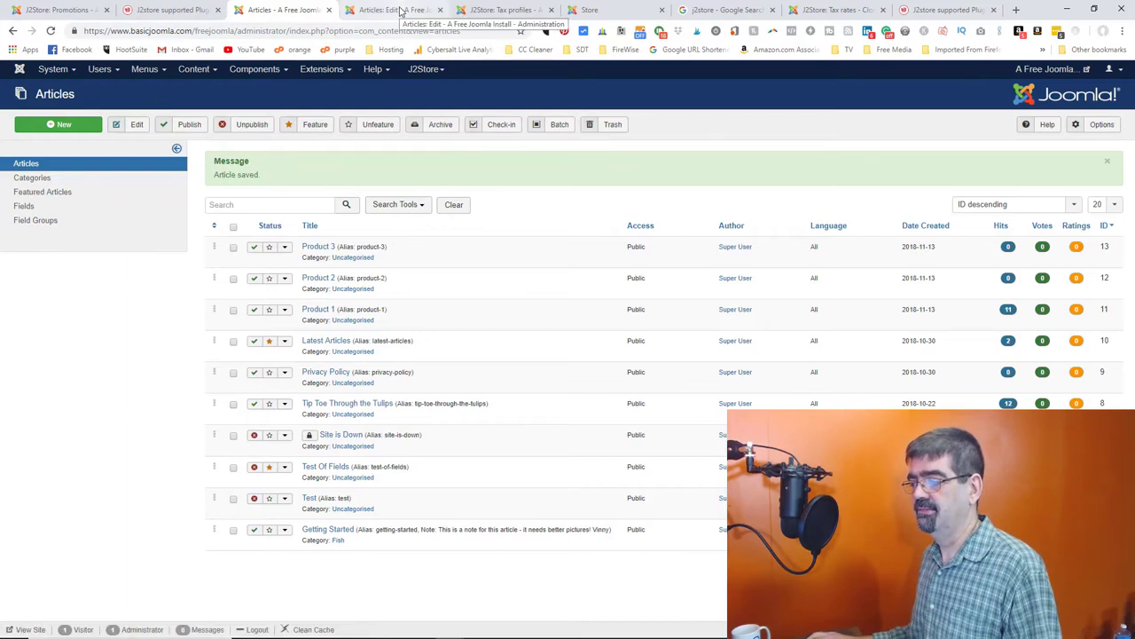
- Open Design > Email templates in the J2Store sidebar, which shows the PRO-version upgrade notice
click(501, 10)
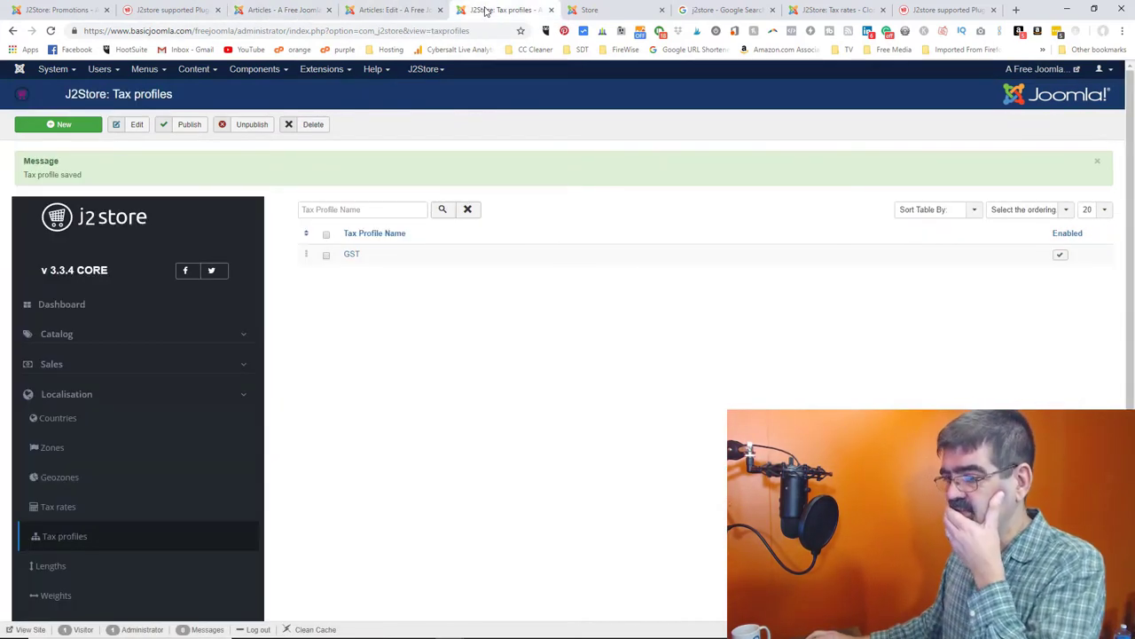
scroll(139, 364, down, 2)
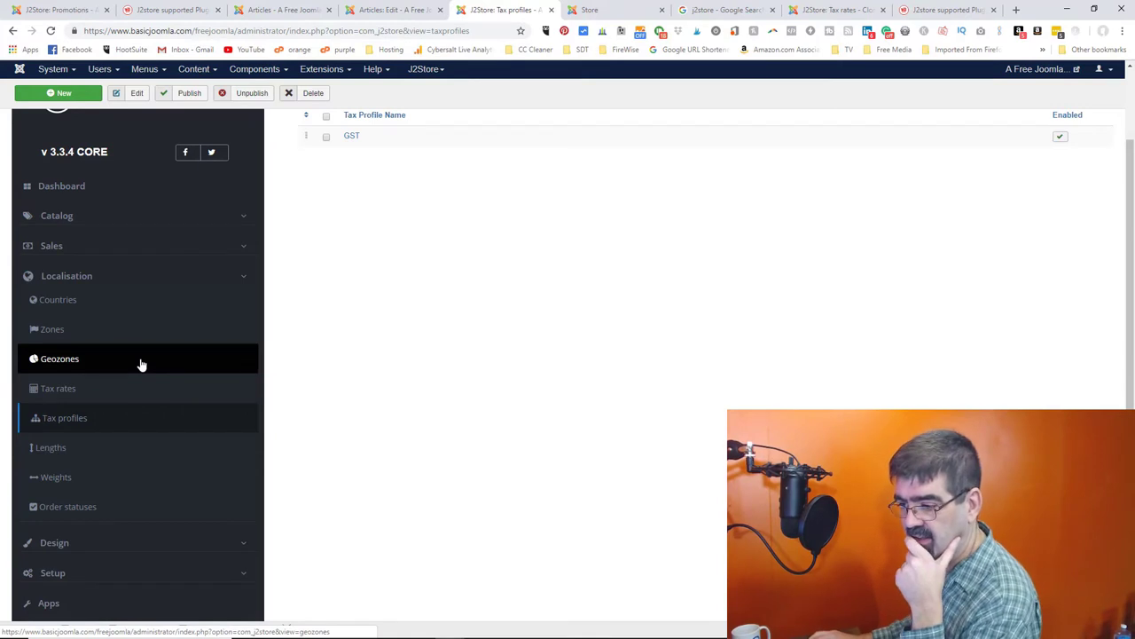
scroll(133, 368, down, 1)
scroll(98, 398, down, 1)
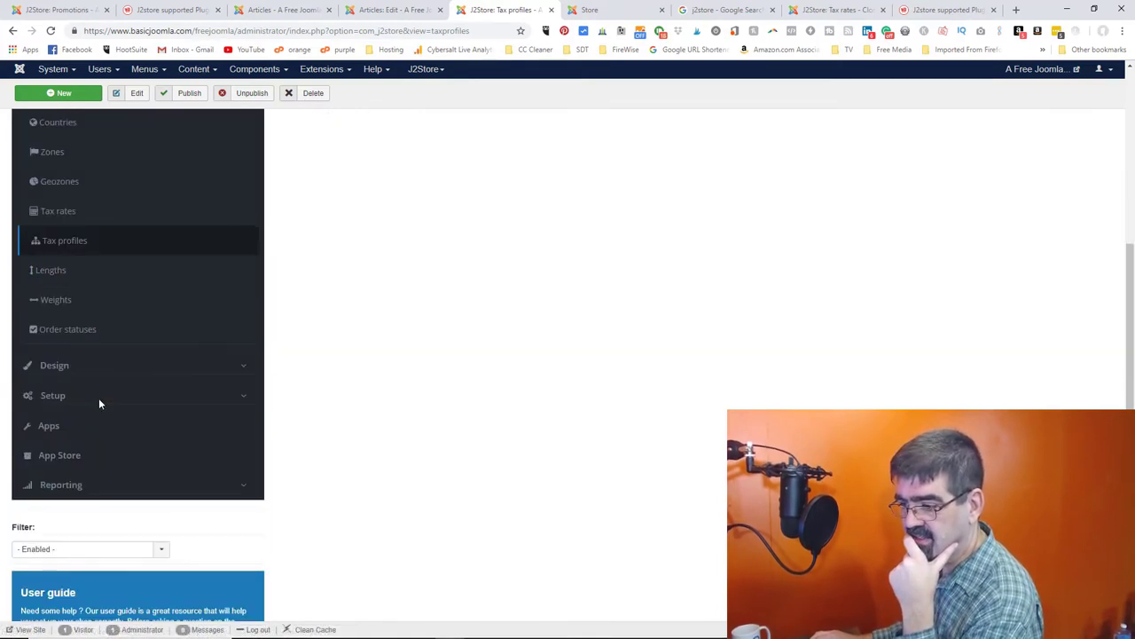
click(53, 366)
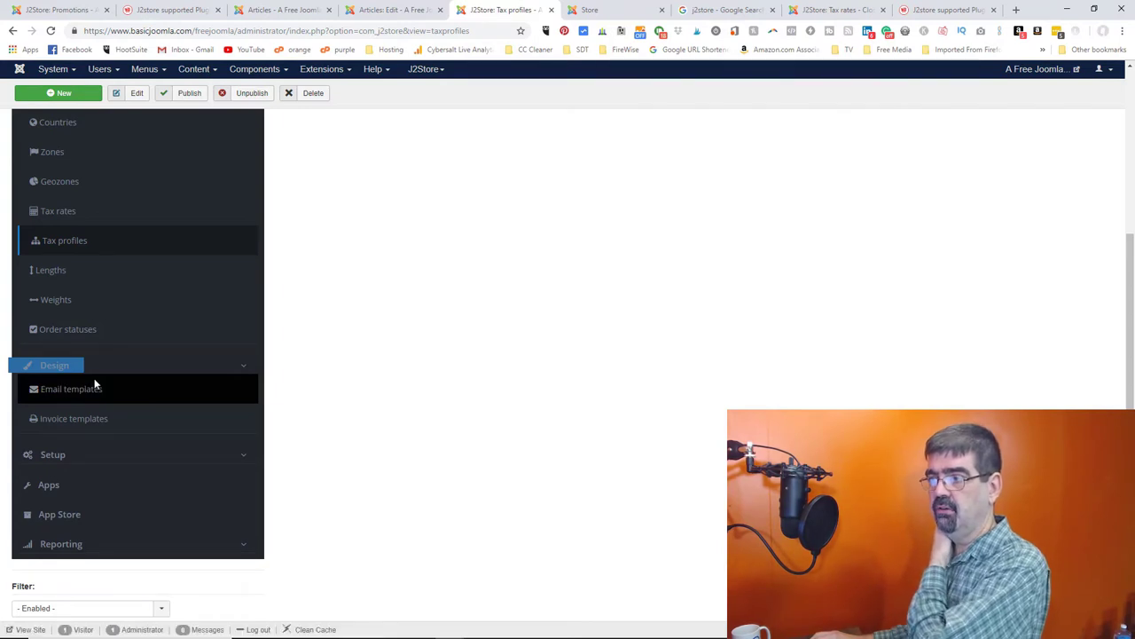
click(94, 376)
click(93, 368)
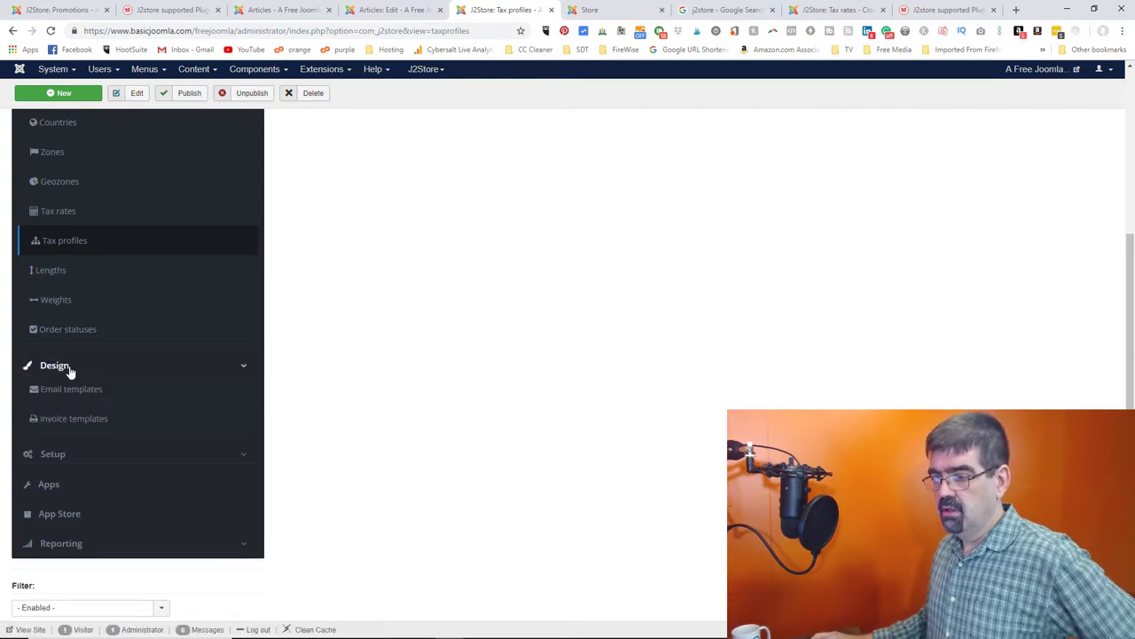
click(71, 389)
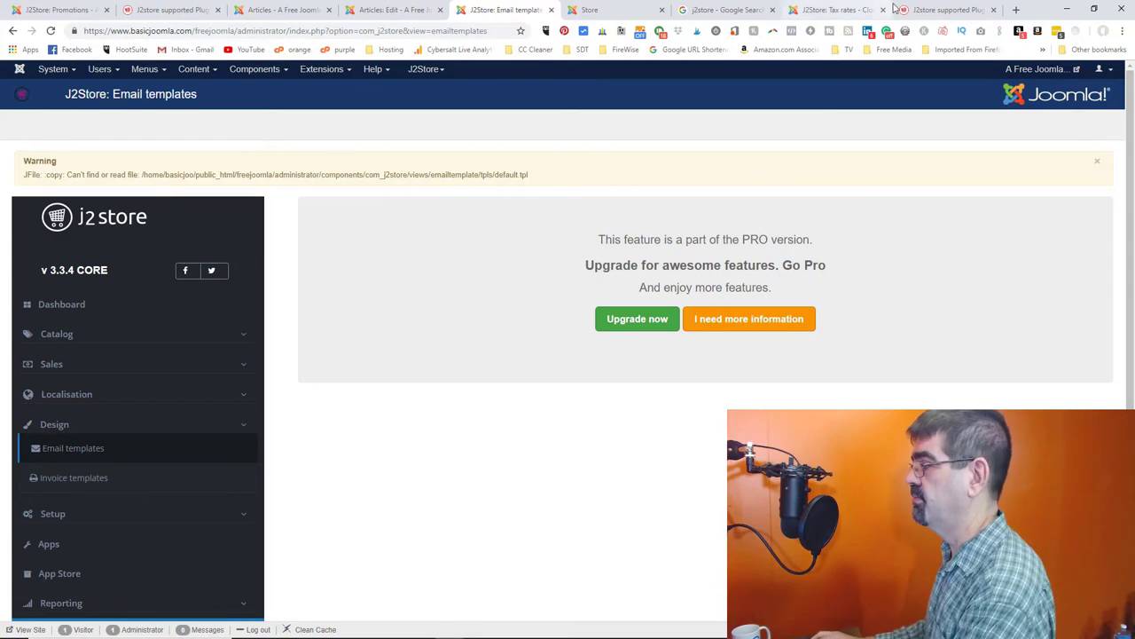
- On the other site's J2Store, open Design > Email templates to see the order confirmation template
click(945, 10)
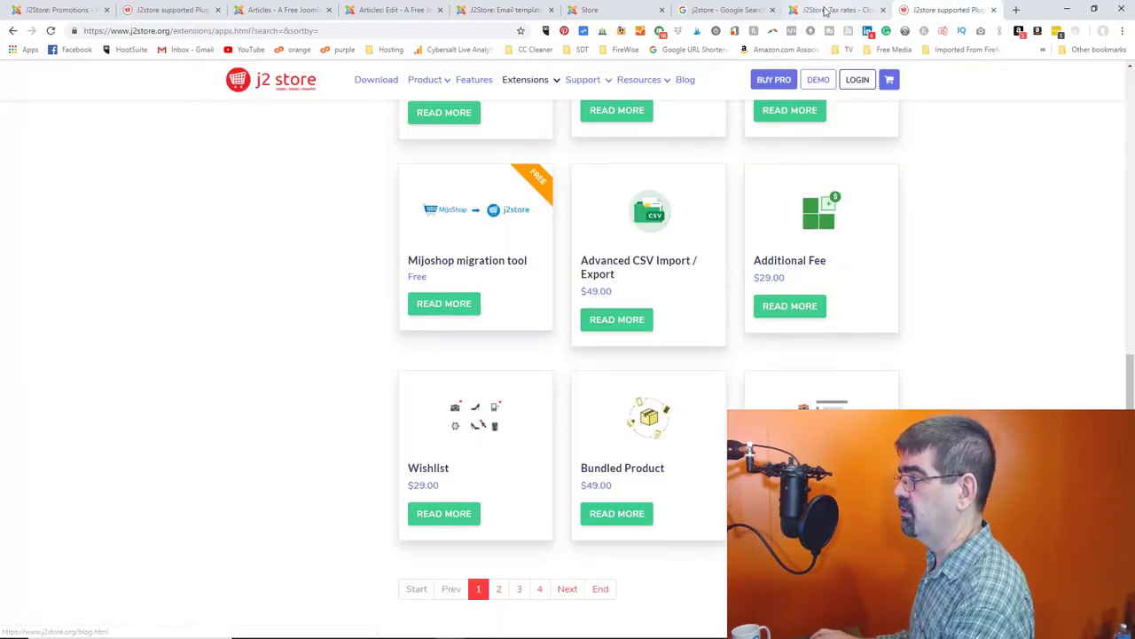
key(ctrl+shift+Tab)
scroll(107, 373, down, 3)
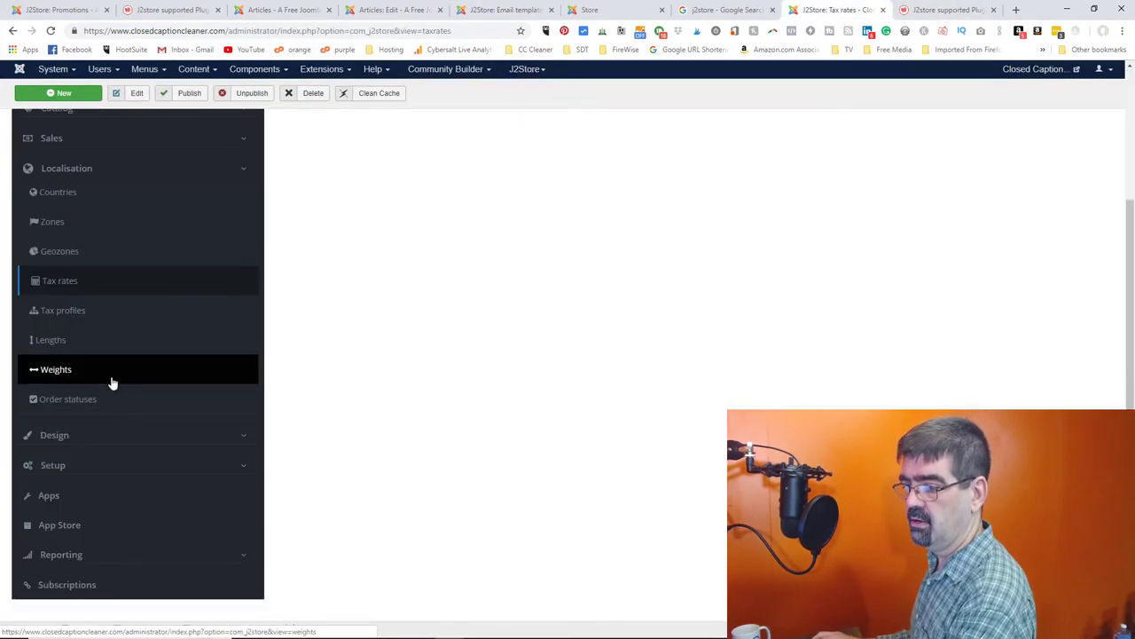
click(55, 436)
click(59, 459)
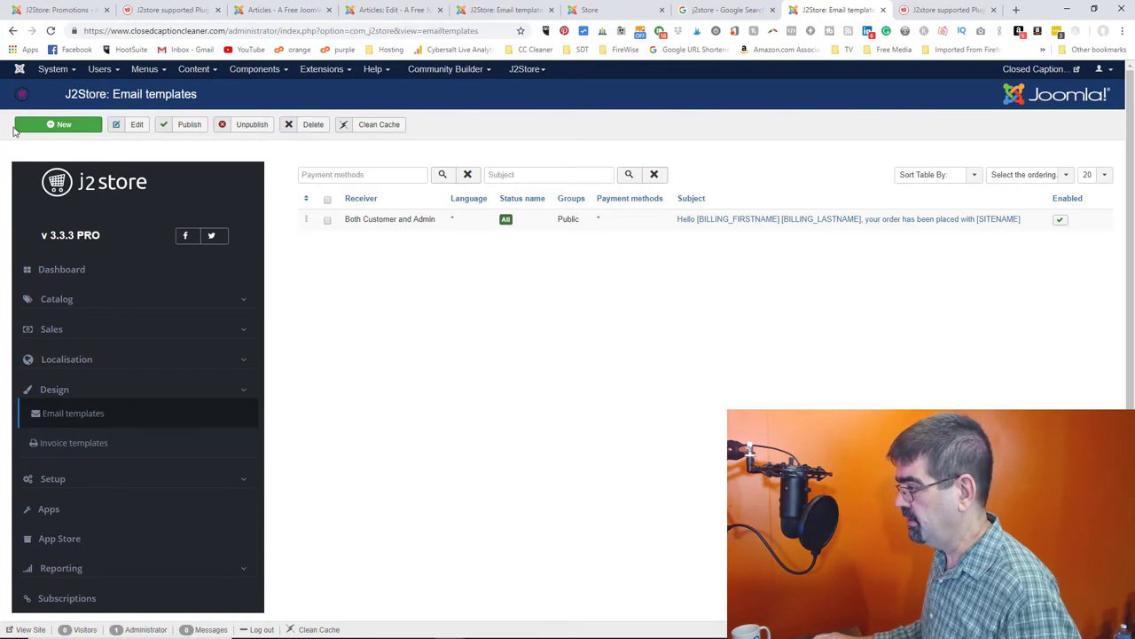
click(737, 221)
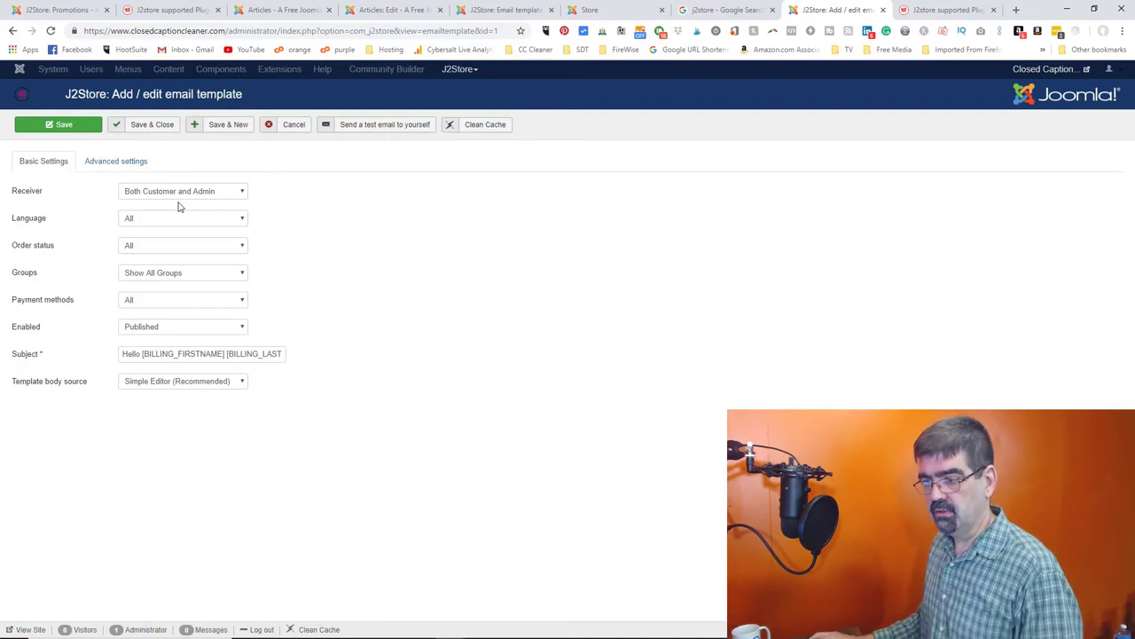
click(163, 381)
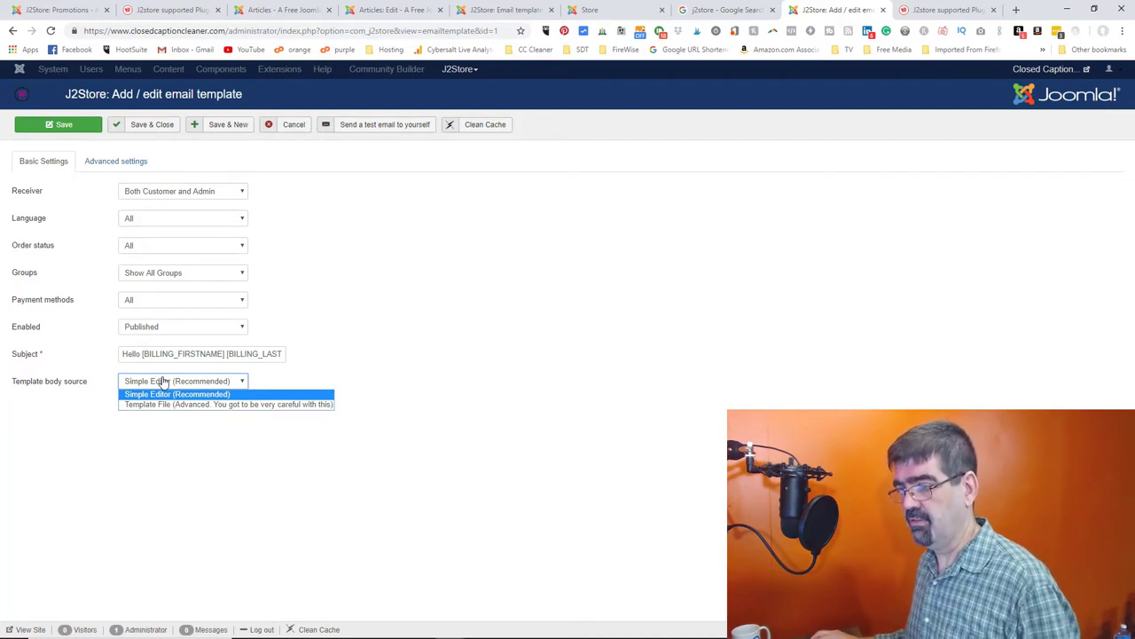
click(232, 340)
click(116, 161)
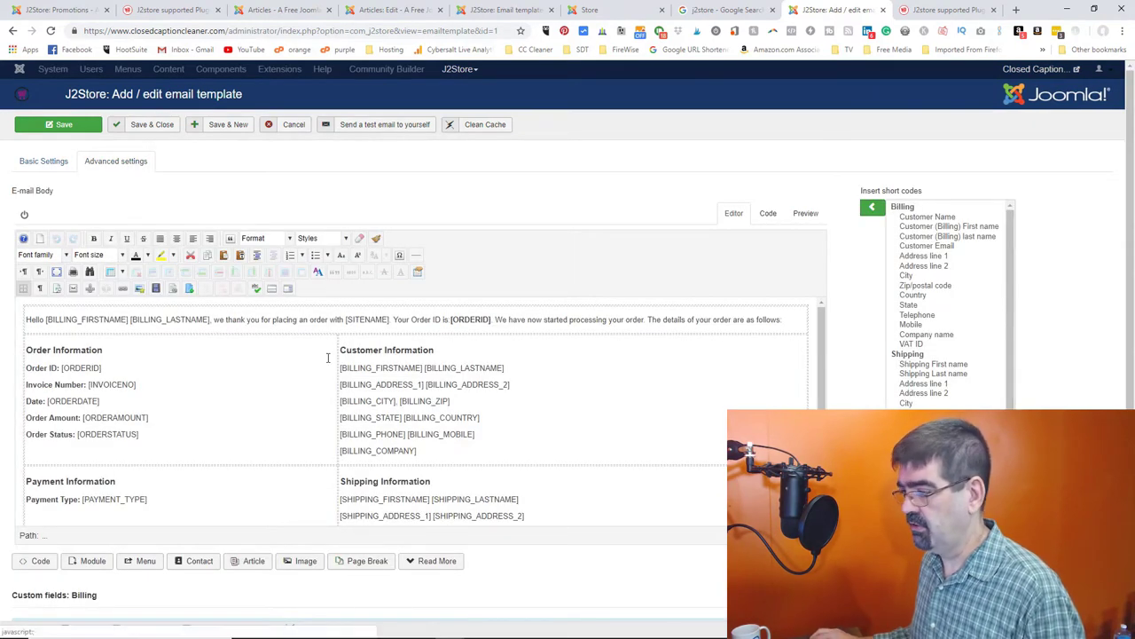
scroll(362, 359, down, 2)
scroll(362, 359, down, 1)
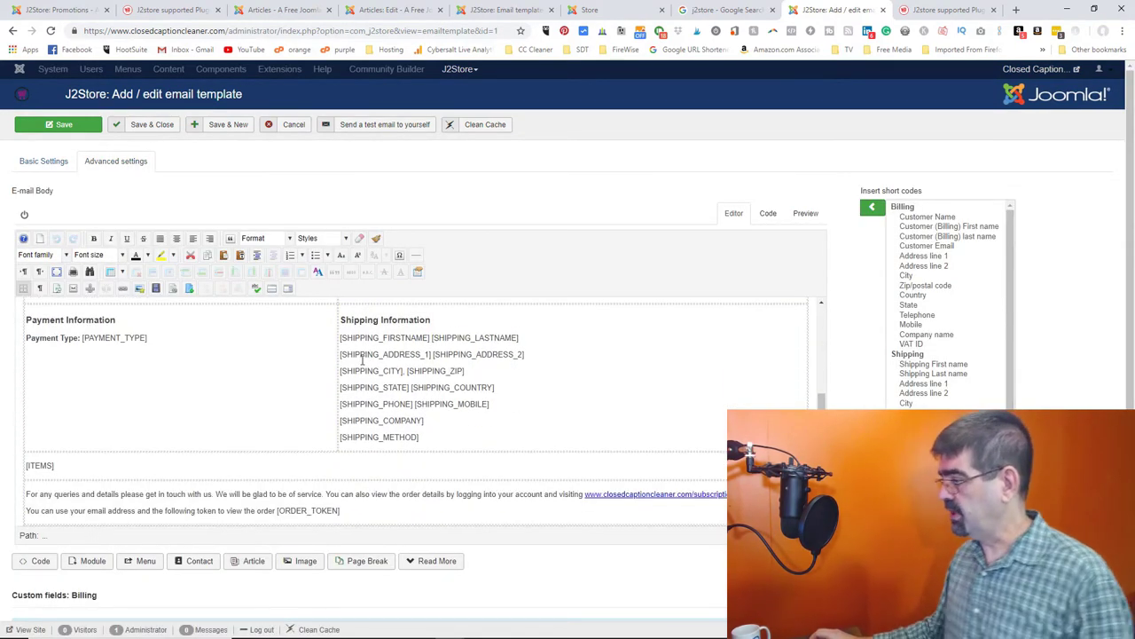
scroll(362, 359, up, 3)
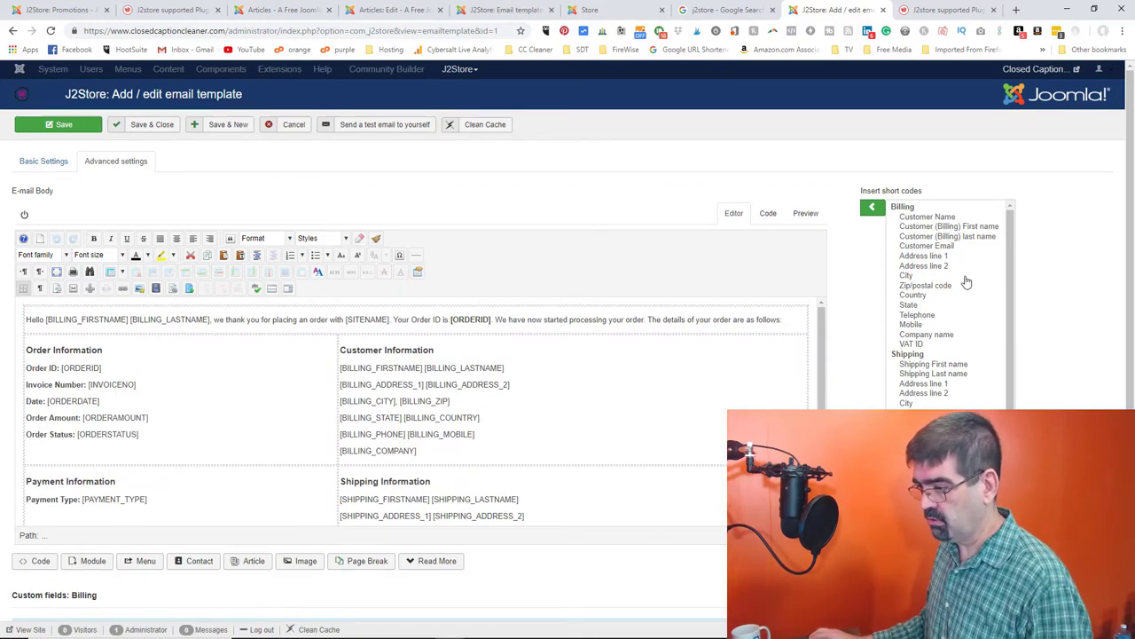
scroll(902, 339, down, 3)
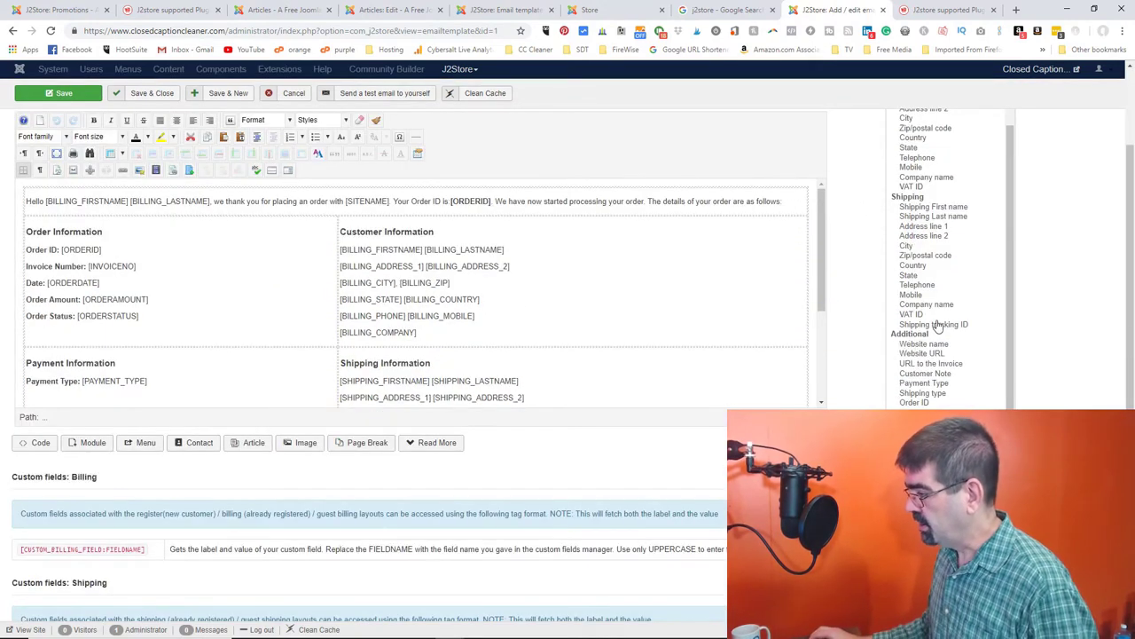
scroll(938, 324, up, 1)
mouse_move(823, 278)
mouse_down()
mouse_move(823, 343)
mouse_move(823, 281)
mouse_up()
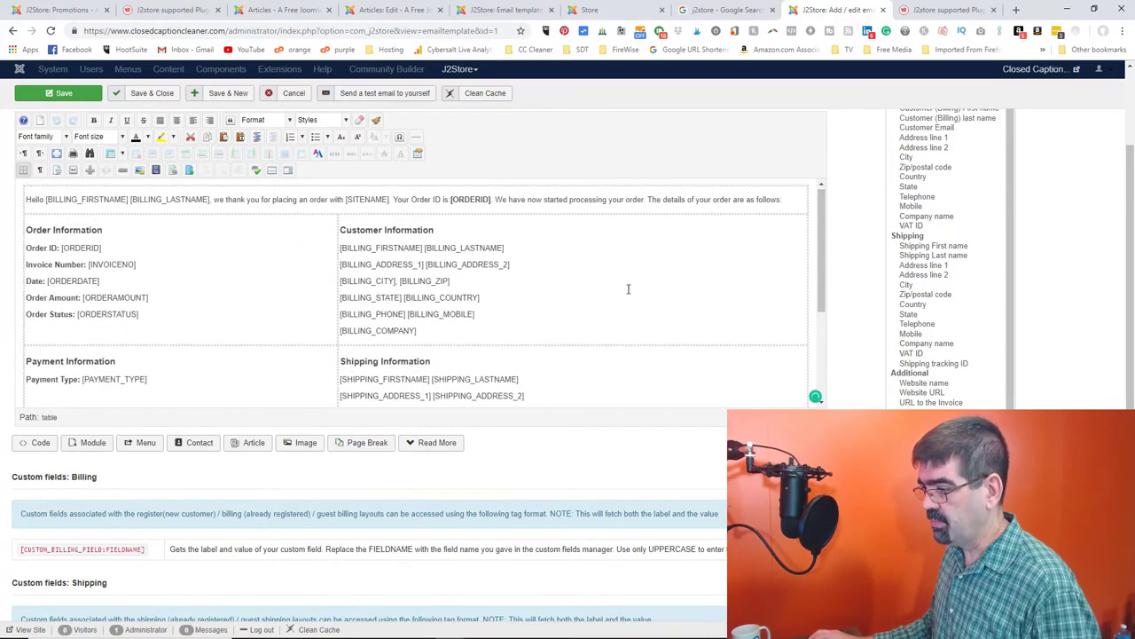
scroll(626, 291, up, 1)
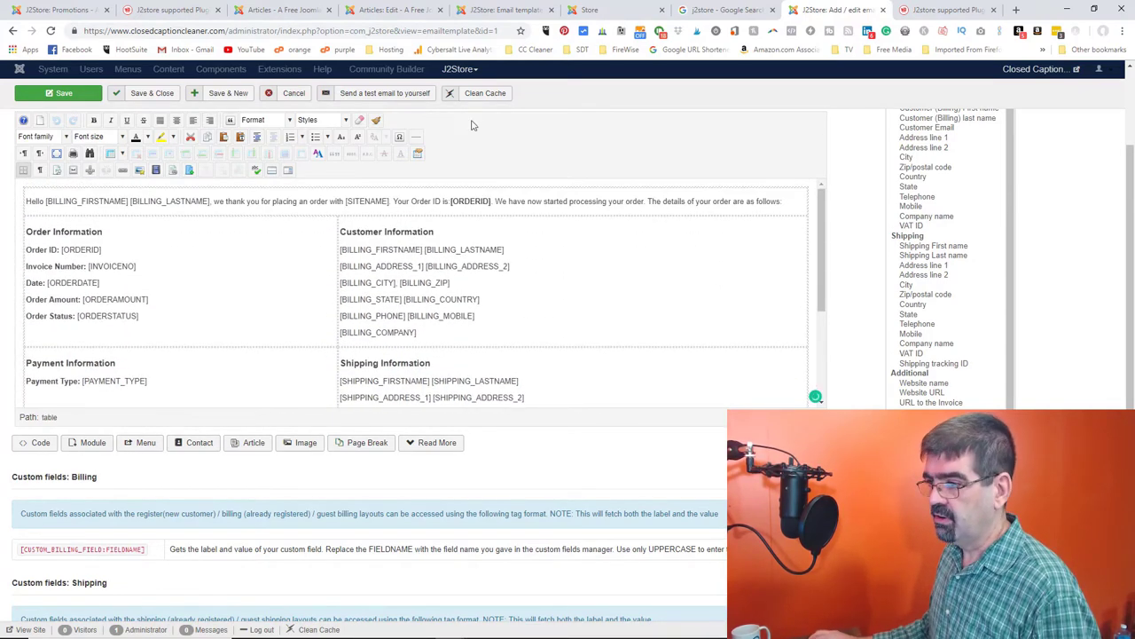
- Cancel the template edits, review Reporting > Reports (Report Itemised, Report Products), then return to Articles
click(294, 93)
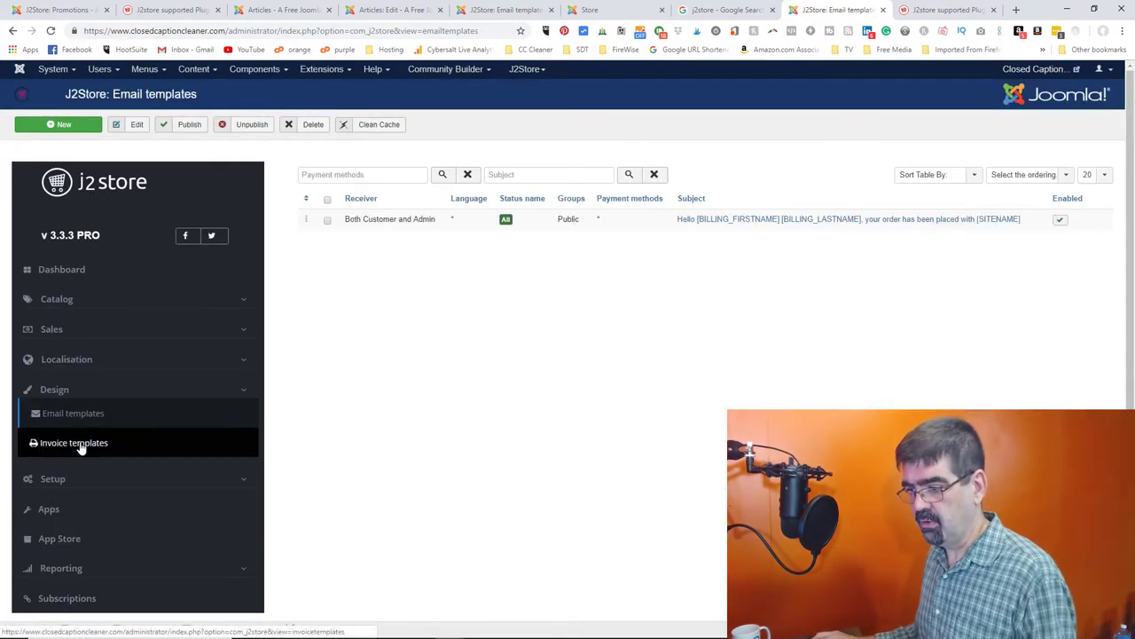
scroll(115, 379, down, 2)
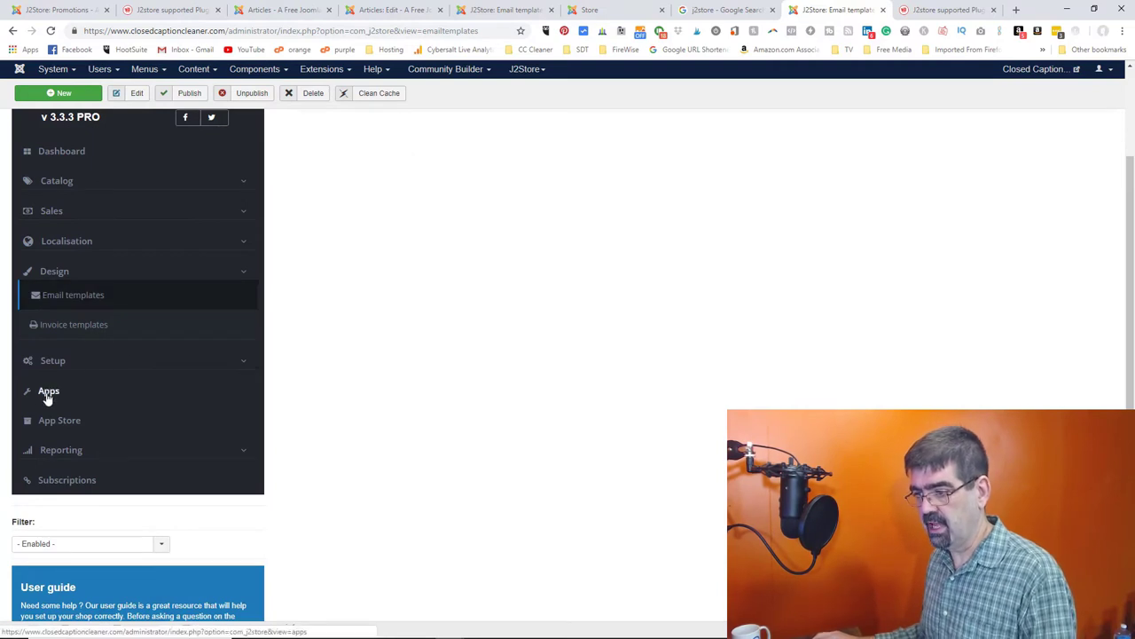
click(73, 450)
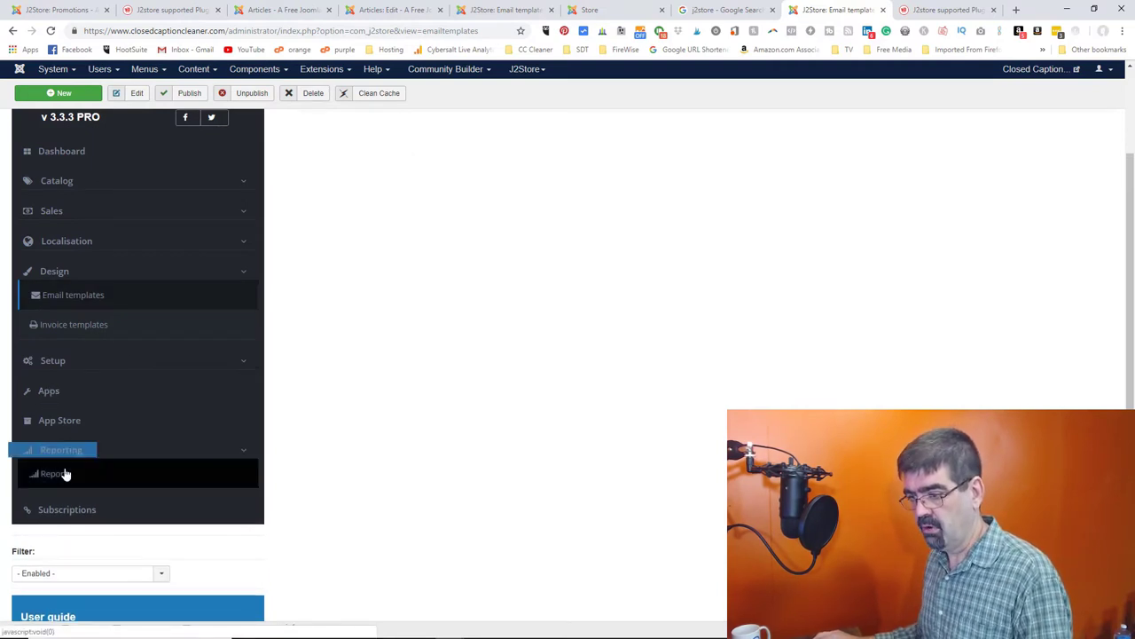
click(55, 474)
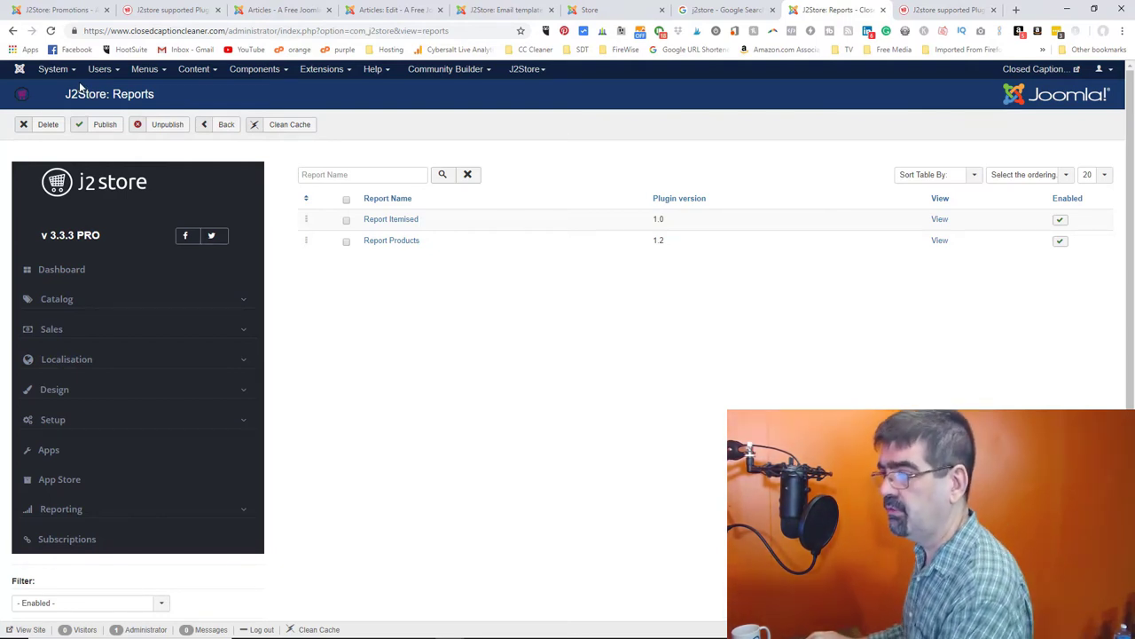
click(278, 13)
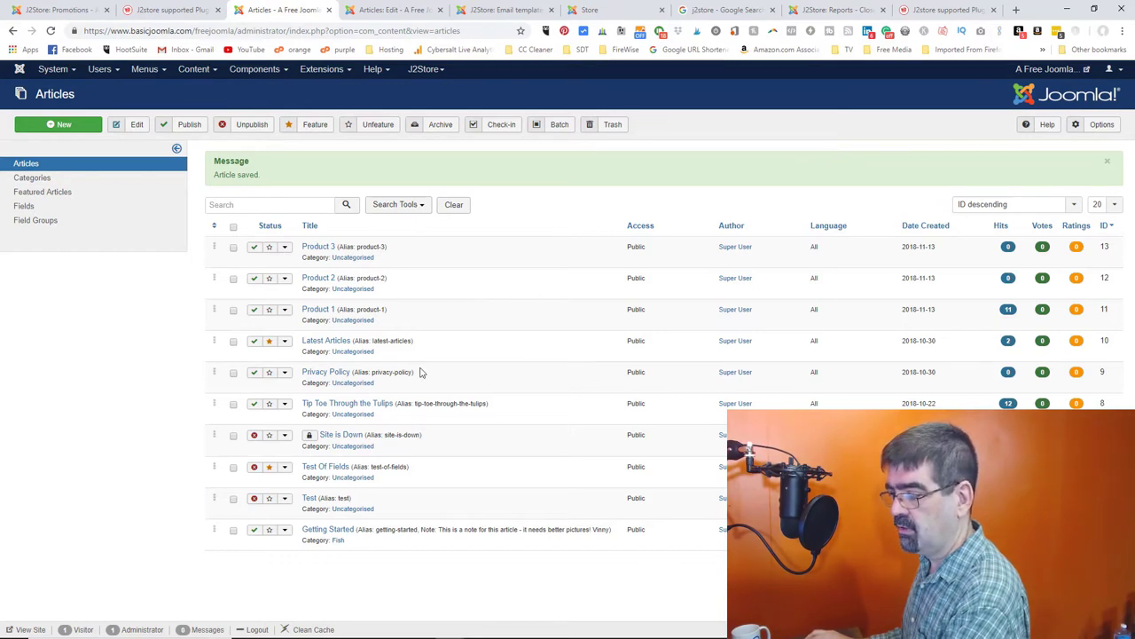
- Delete the {j2store}1|cart{/j2store} short code line from Product 1's body text
click(314, 310)
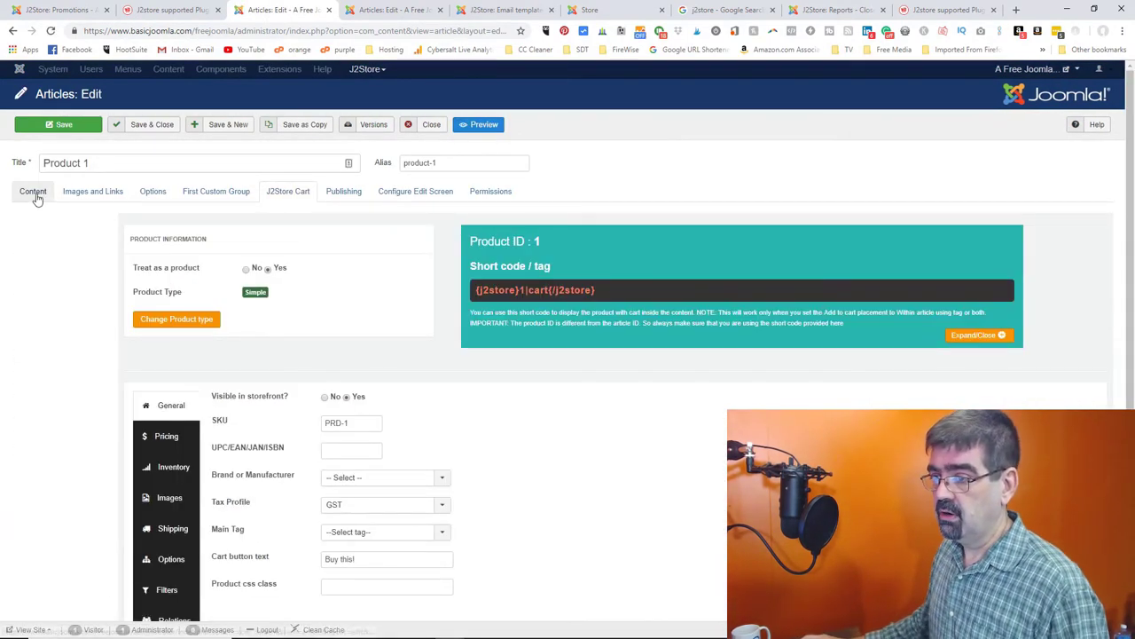
click(34, 191)
scroll(390, 394, down, 10)
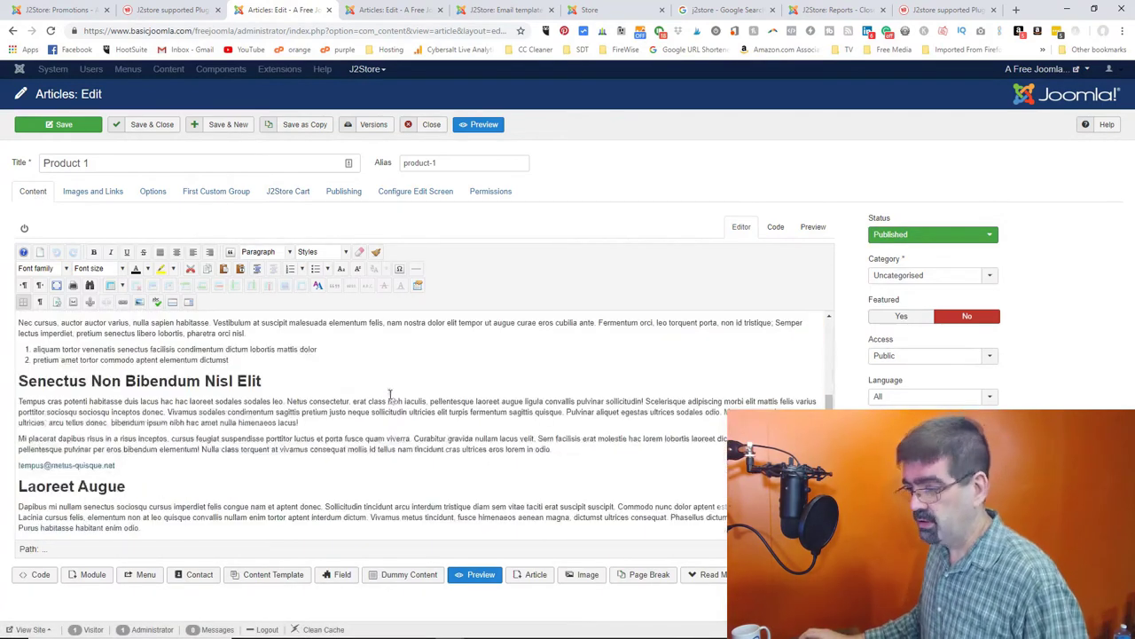
scroll(390, 393, up, 10)
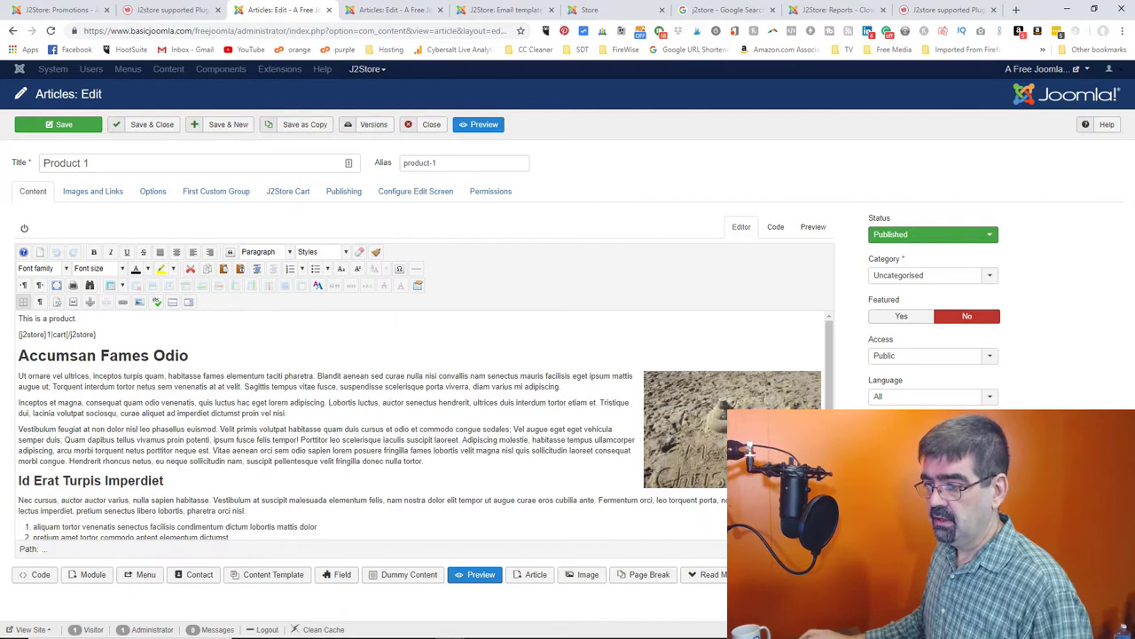
drag(102, 336, 18, 335)
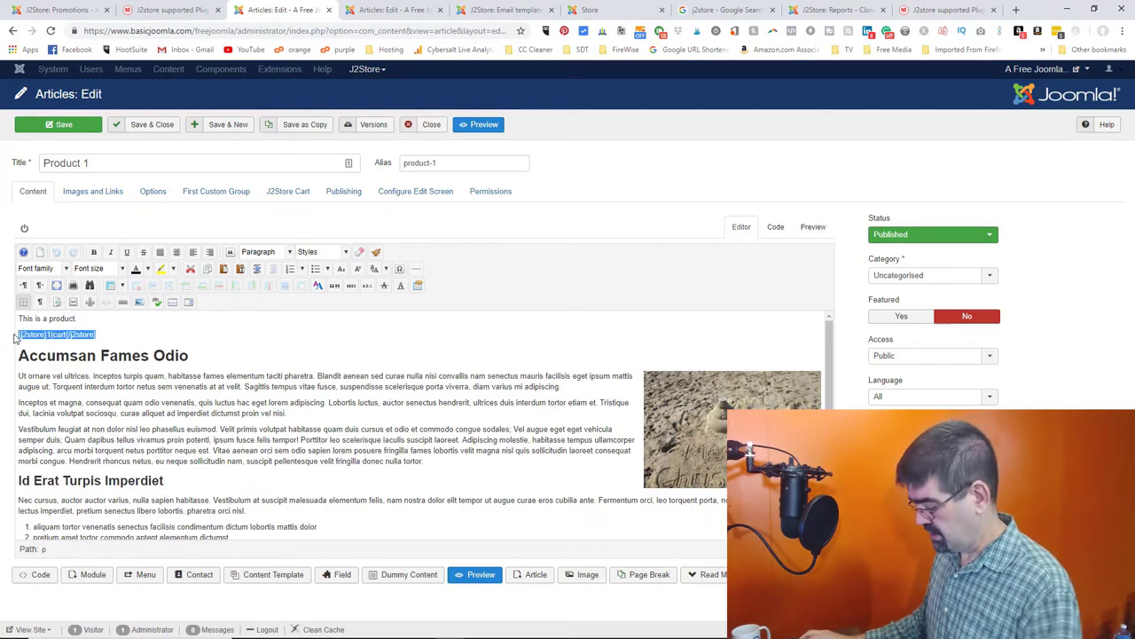
key(BackSpace)
key(BackSpace)
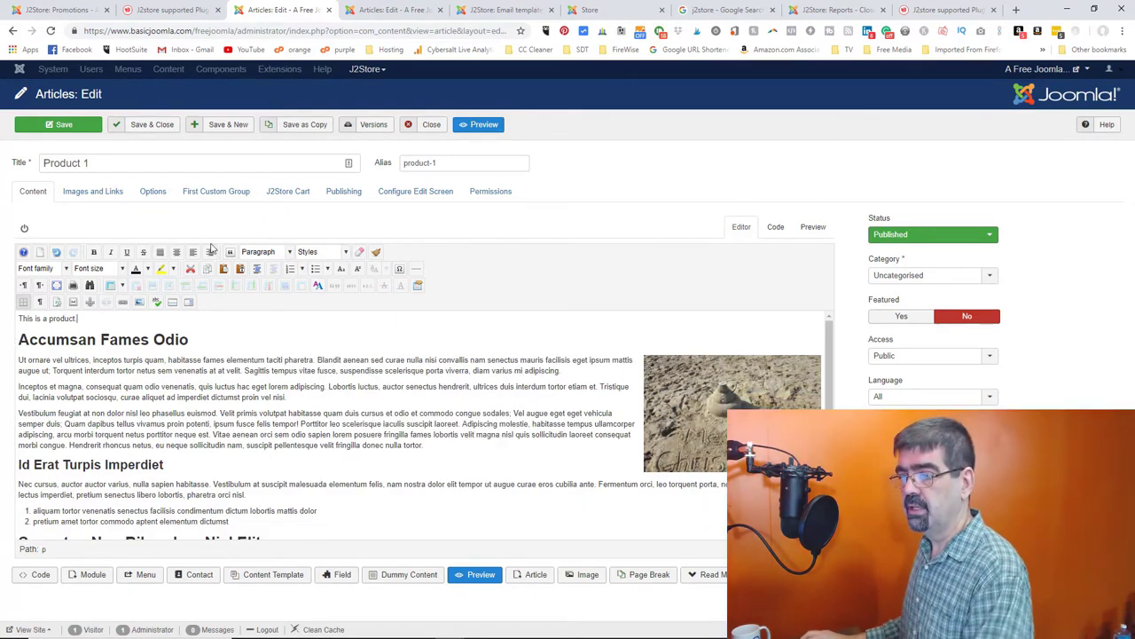
- Check Product 1's J2Store Cart settings, then view the storefront listing with Product 1 at $9.50
click(284, 191)
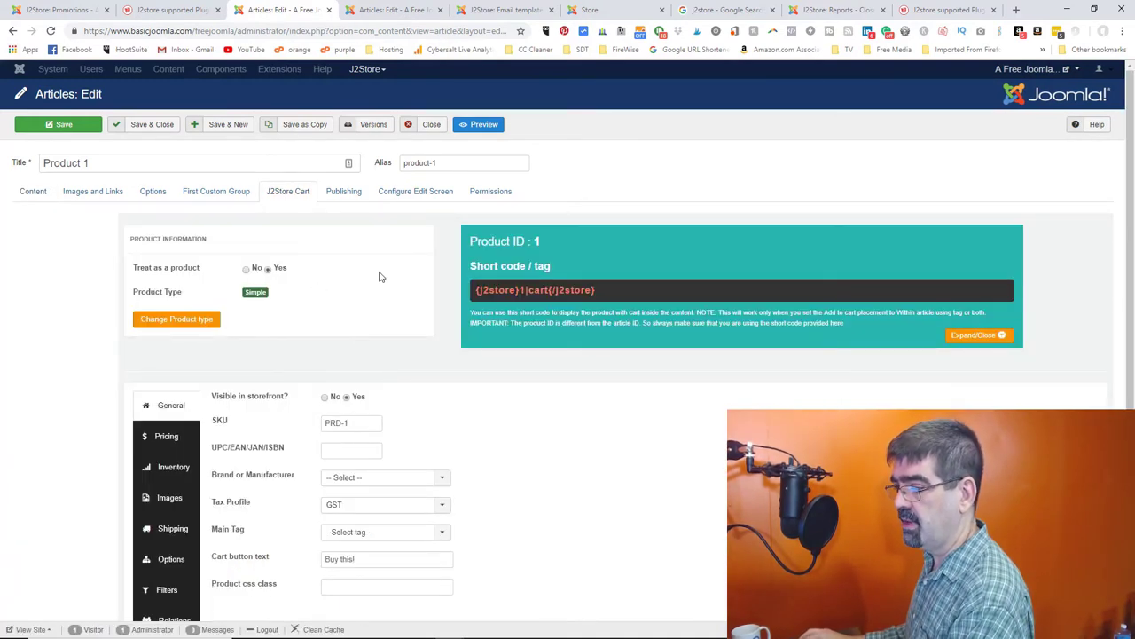
scroll(378, 277, down, 1)
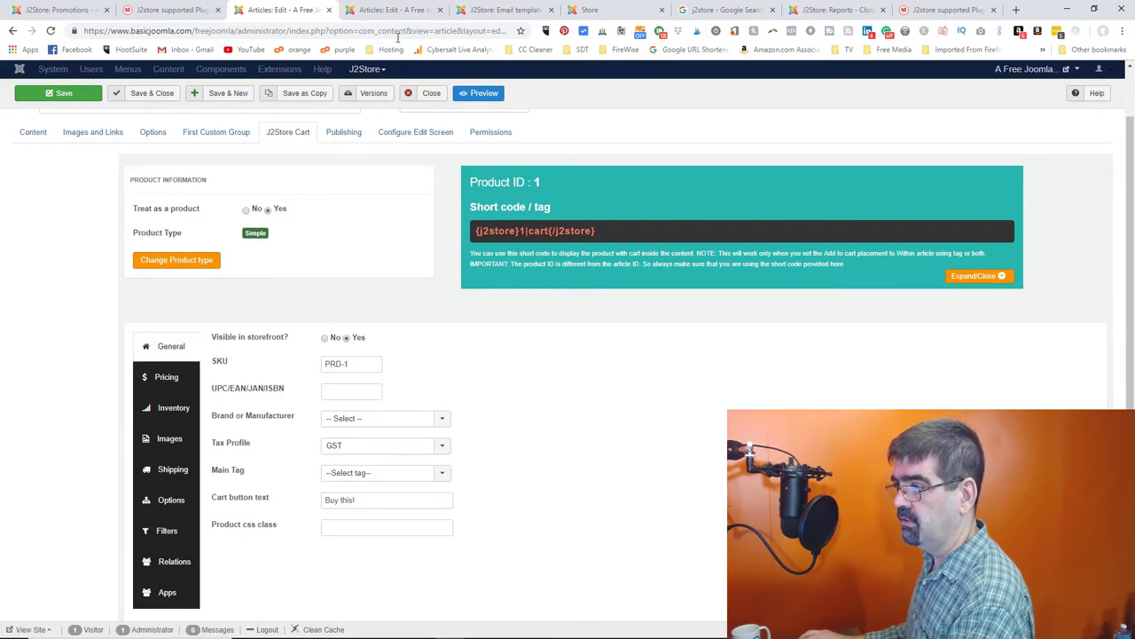
click(590, 10)
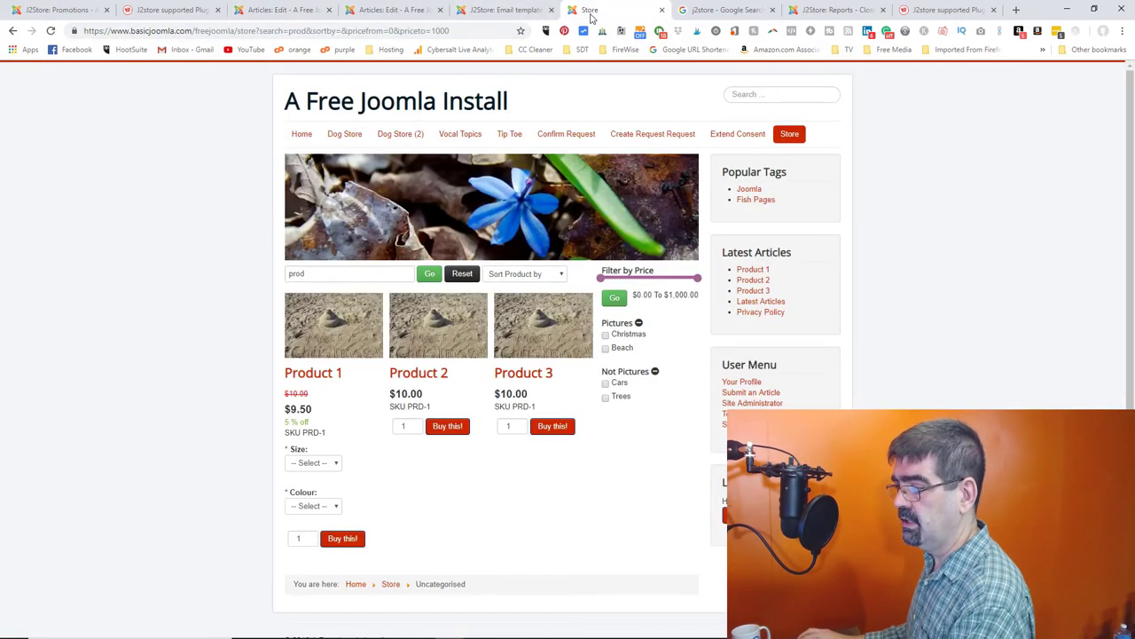
- View Product 1's product page in the storefront
click(338, 317)
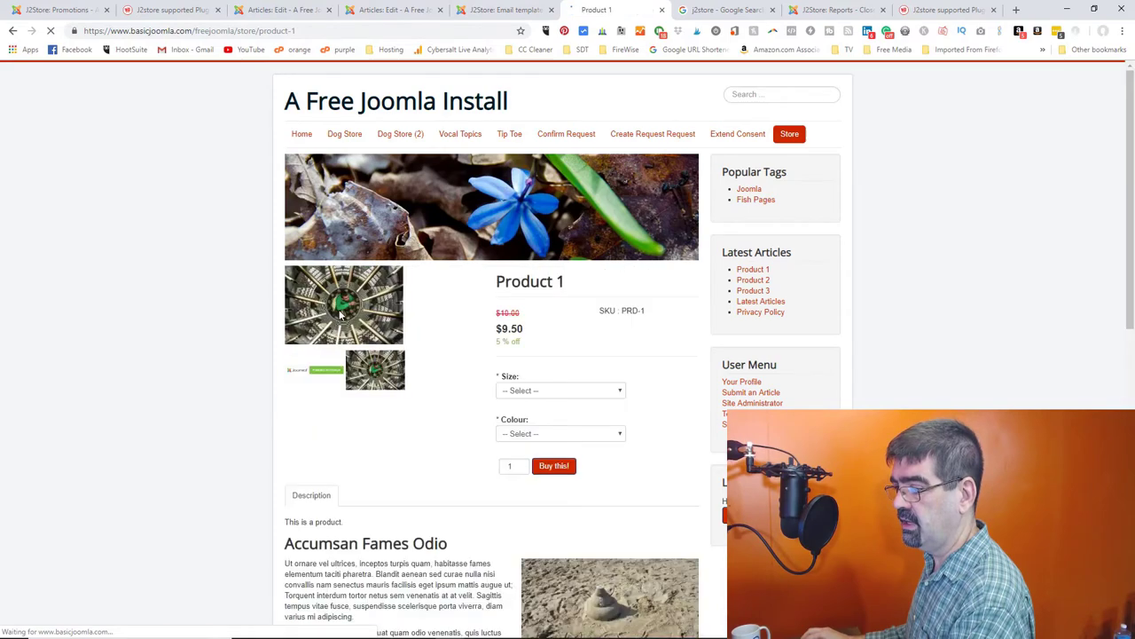
scroll(462, 355, down, 3)
scroll(458, 377, up, 3)
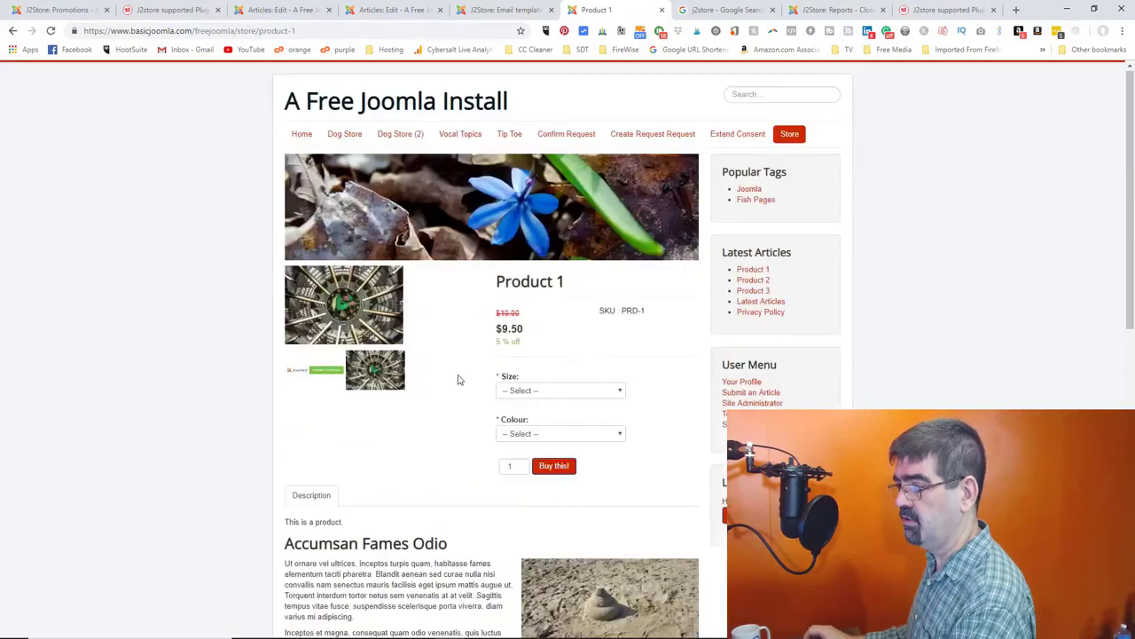
- Open Product 1 on the live site and confirm only the article text appears, without a cart
click(381, 11)
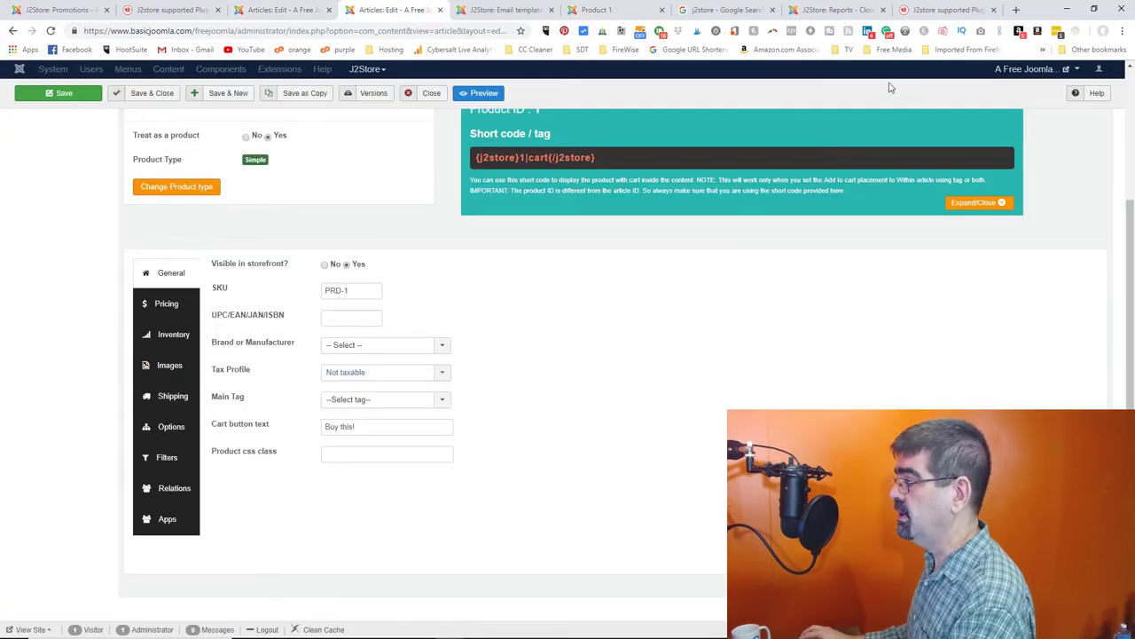
click(1025, 69)
click(1029, 92)
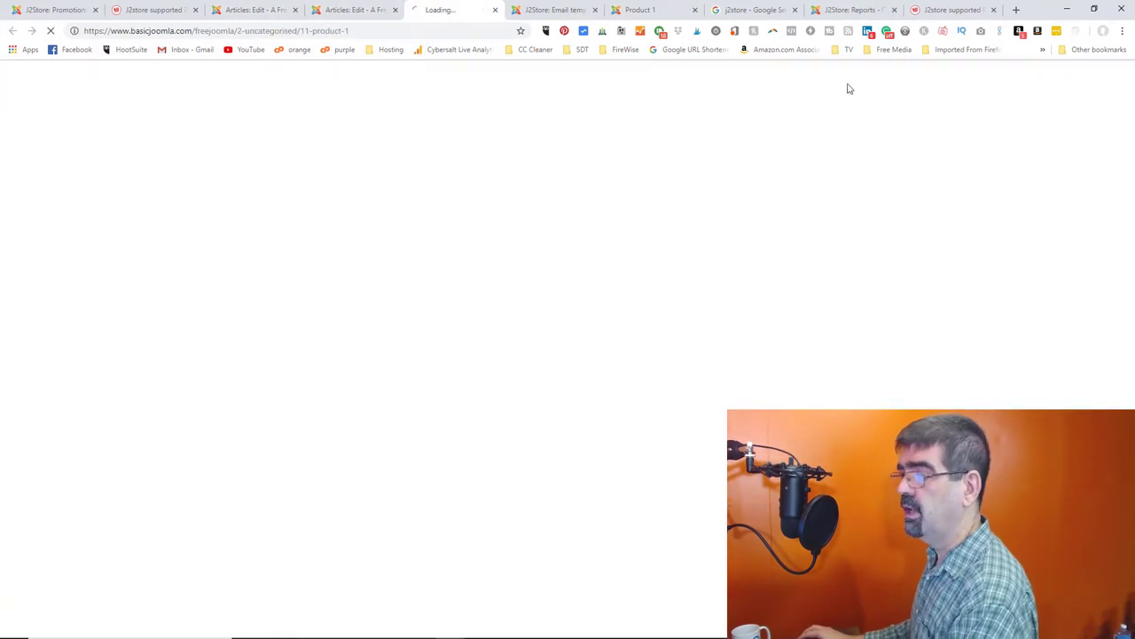
scroll(545, 215, down, 1)
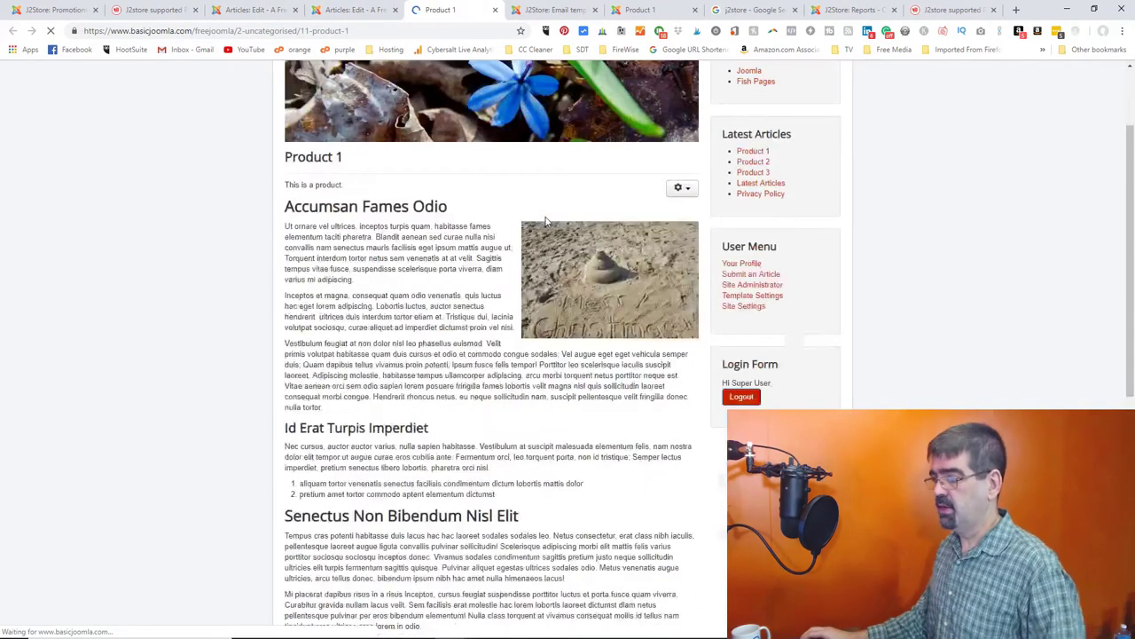
scroll(544, 222, down, 2)
scroll(546, 222, up, 1)
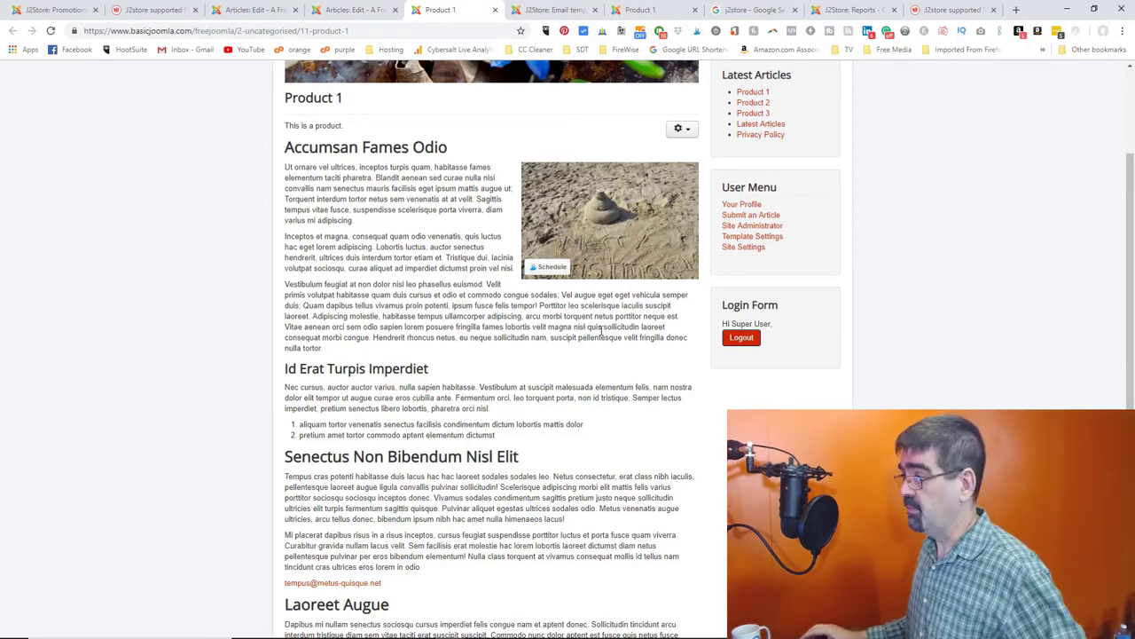
click(53, 10)
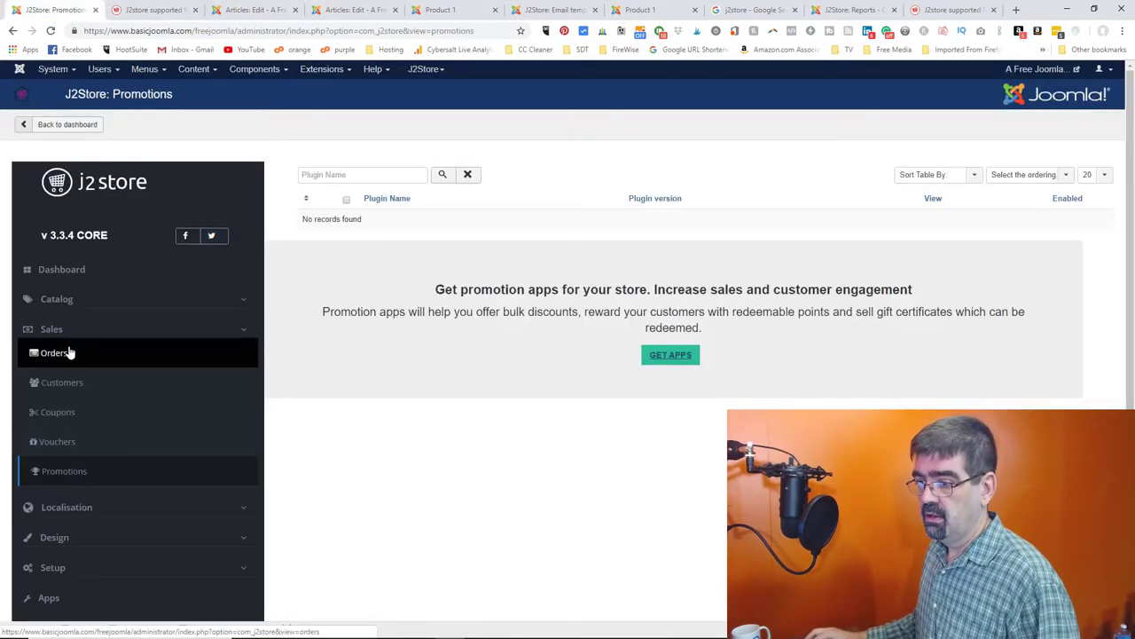
- Open Catalog > Products in the J2Store sidebar to list Products 1–3
click(59, 300)
click(60, 323)
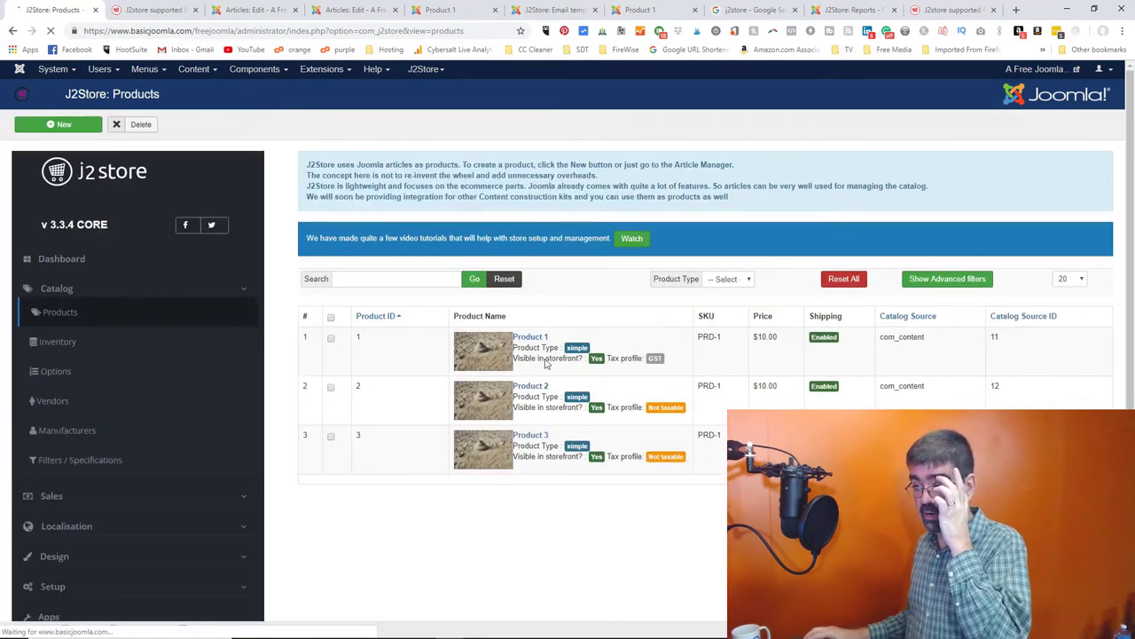